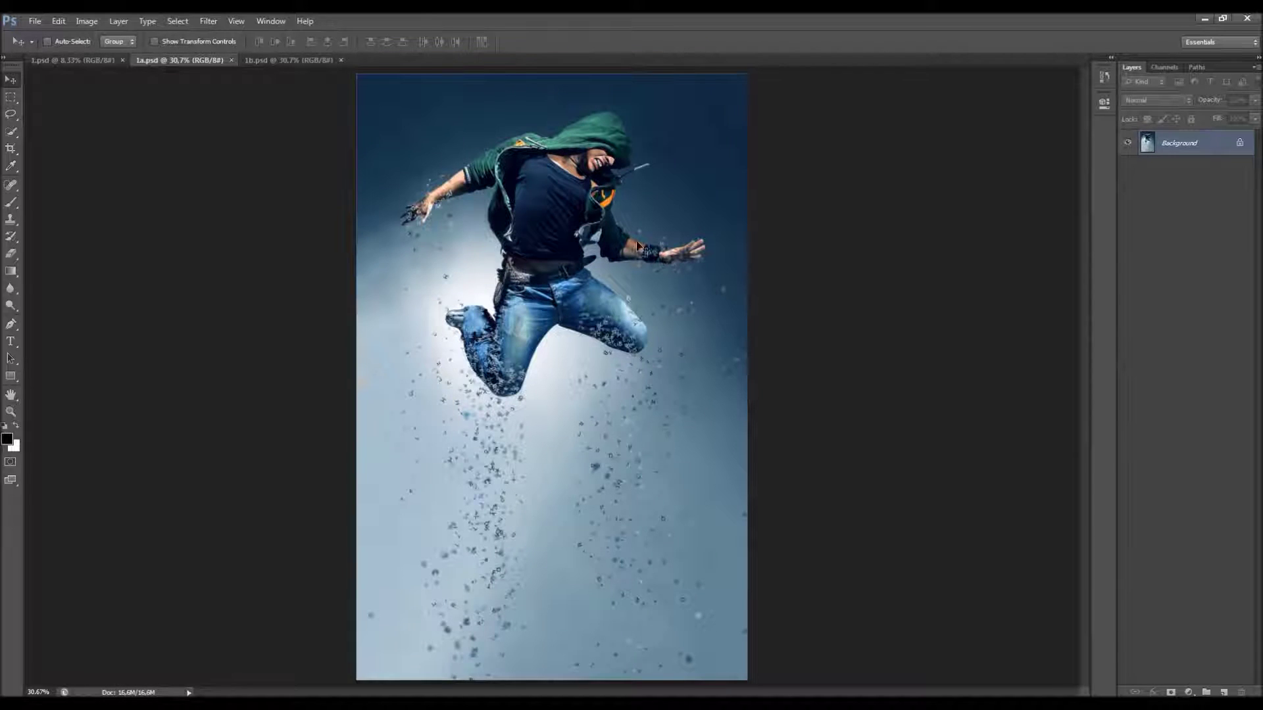
# Step: Examine the letter-dispersion effect around the jumping man's legs in 1a.psd, up close and as a whole
pyautogui.scroll(2, 567, 200)
pyautogui.scroll(2, 570, 252)
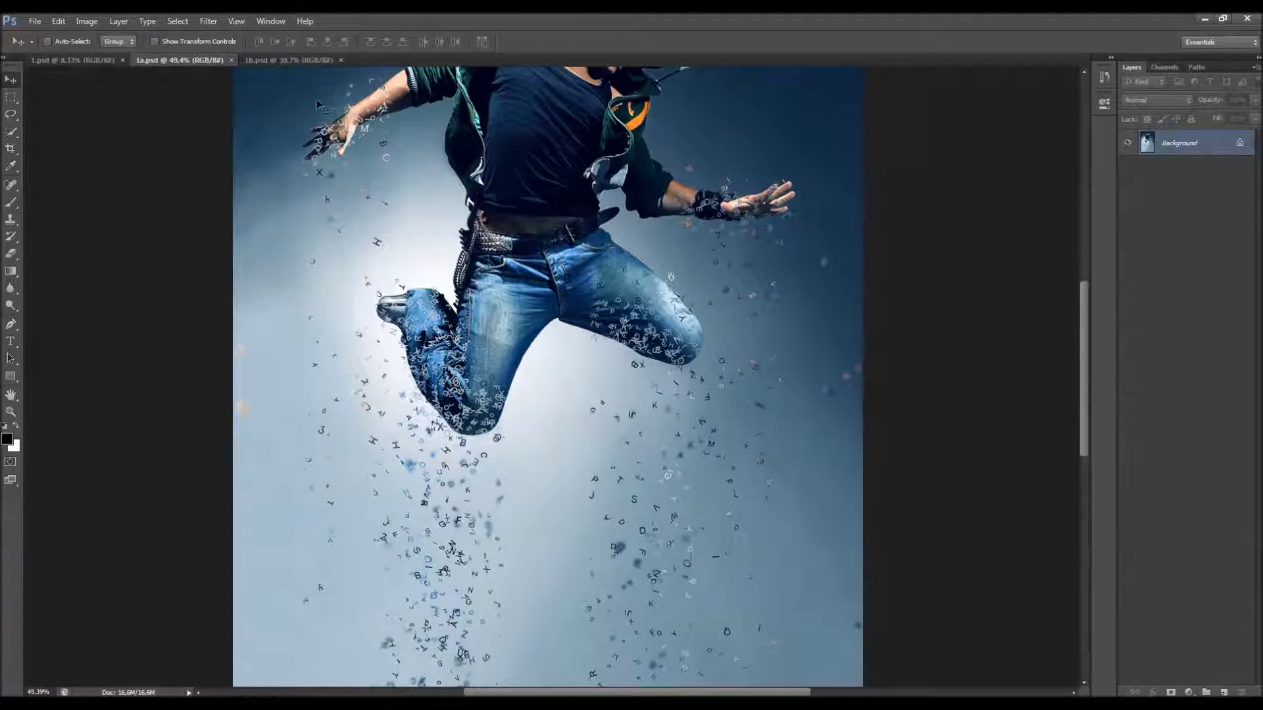
pyautogui.scroll(-5, 671, 220)
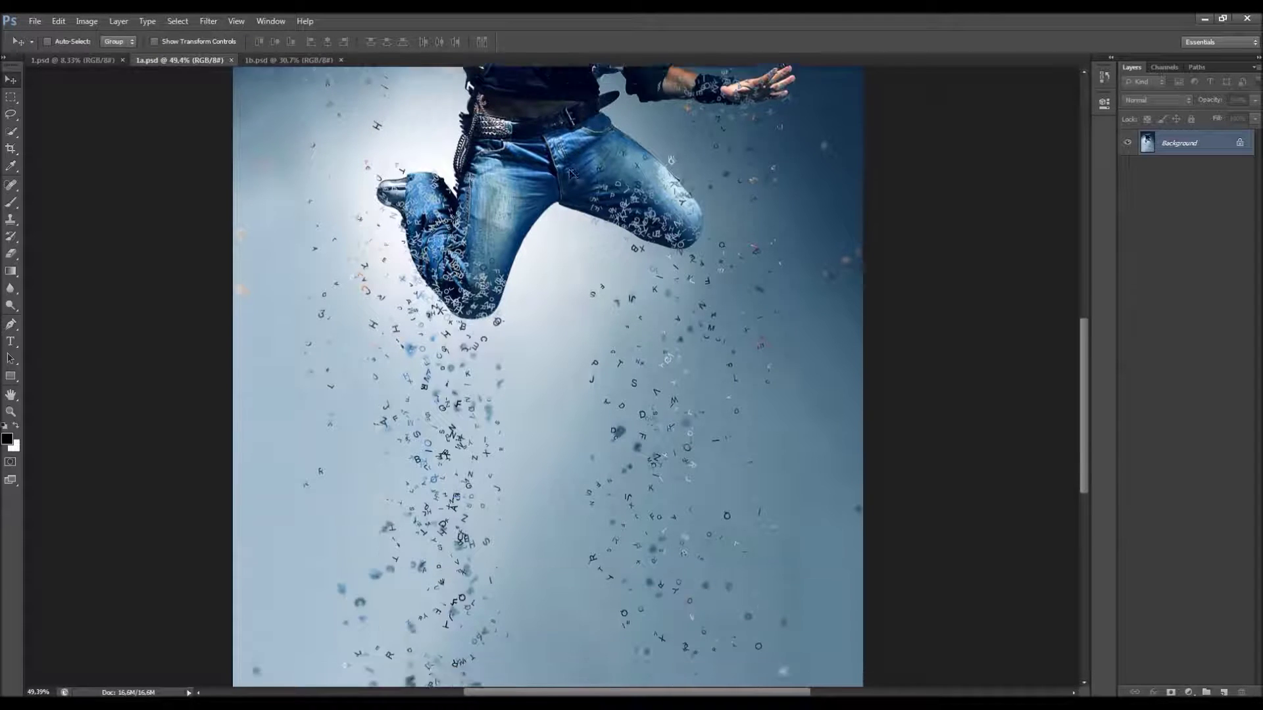
pyautogui.scroll(6, 604, 385)
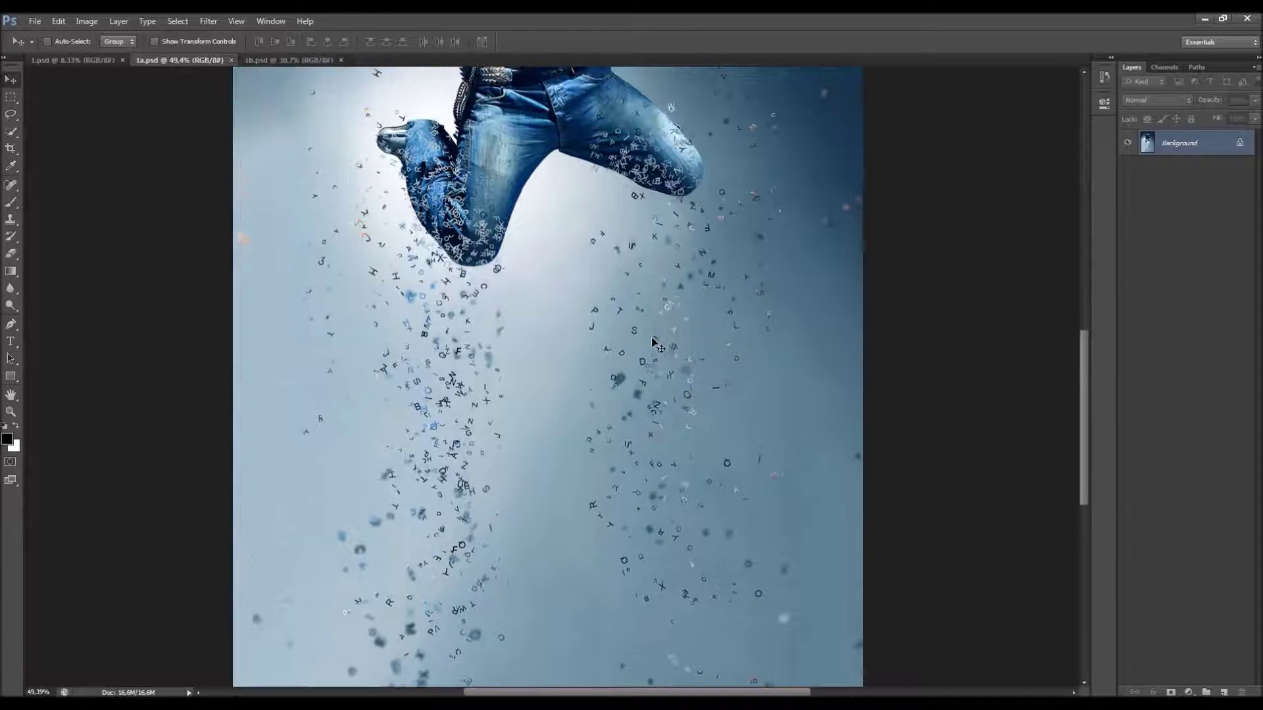
pyautogui.scroll(-3, 581, 338)
pyautogui.scroll(2, 567, 355)
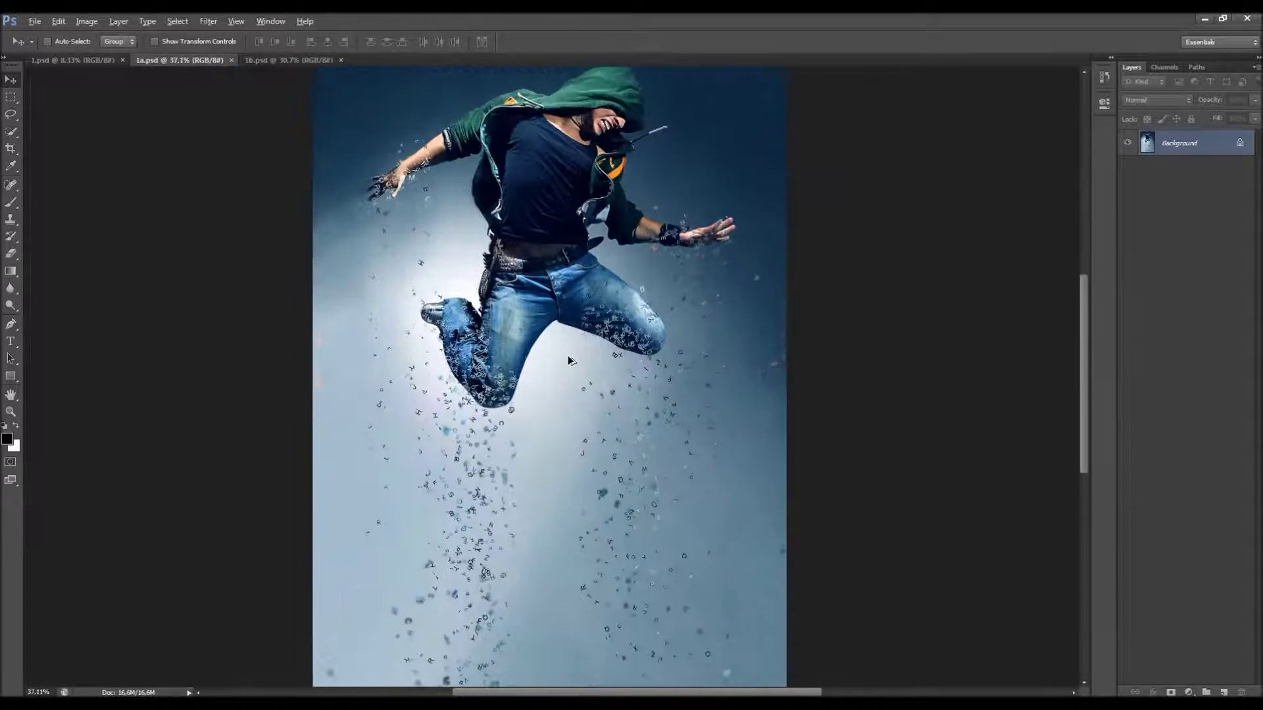
pyautogui.scroll(-1, 561, 270)
pyautogui.scroll(-1, 559, 300)
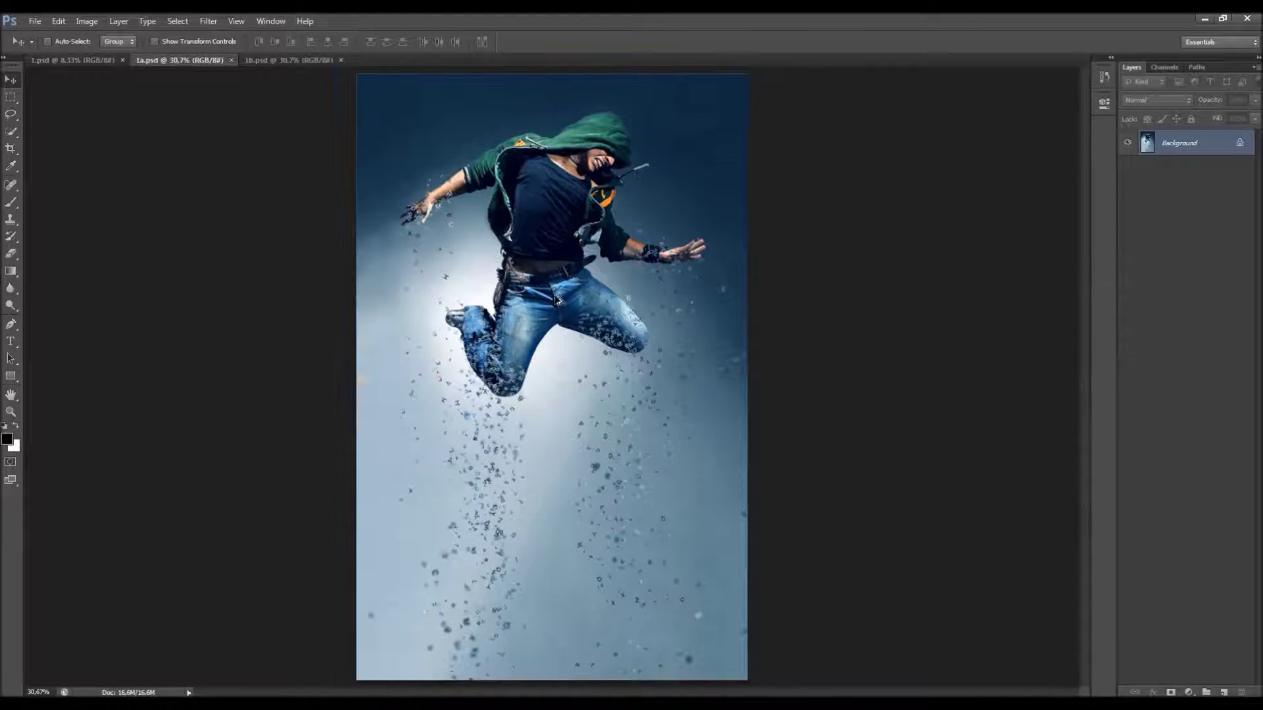
pyautogui.scroll(1, 559, 313)
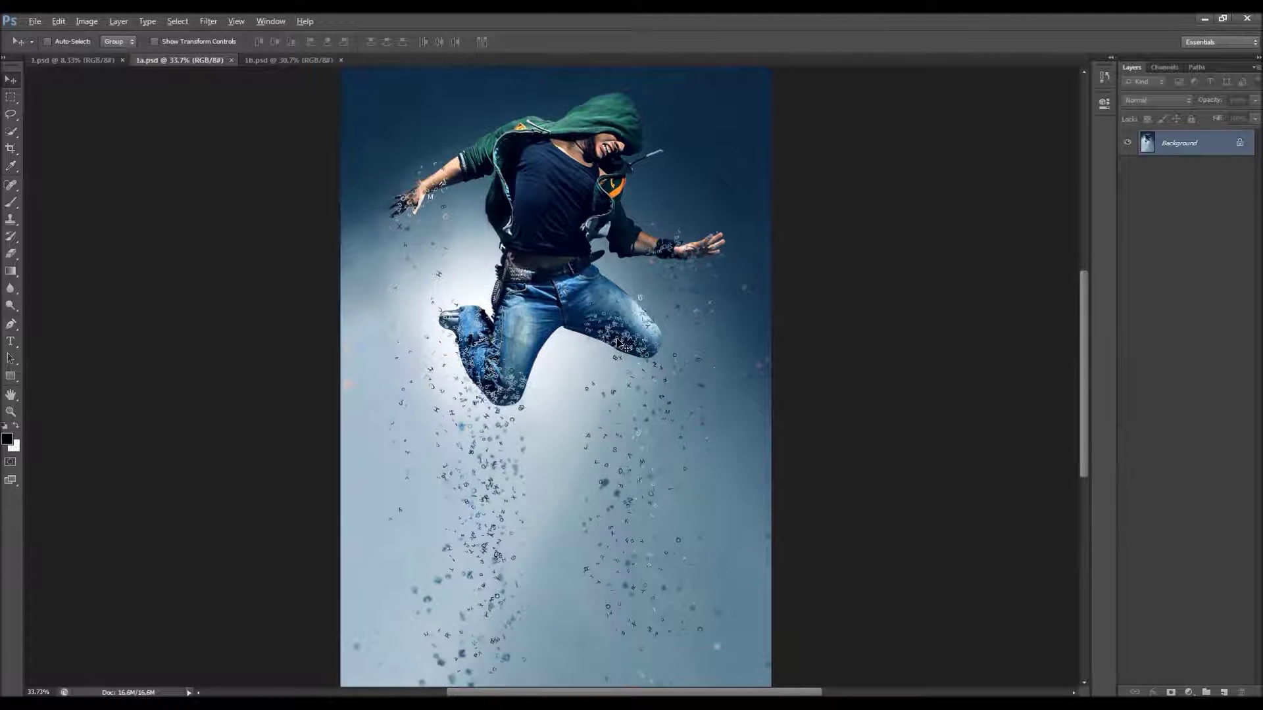
pyautogui.hotkey('ctrl', '0')
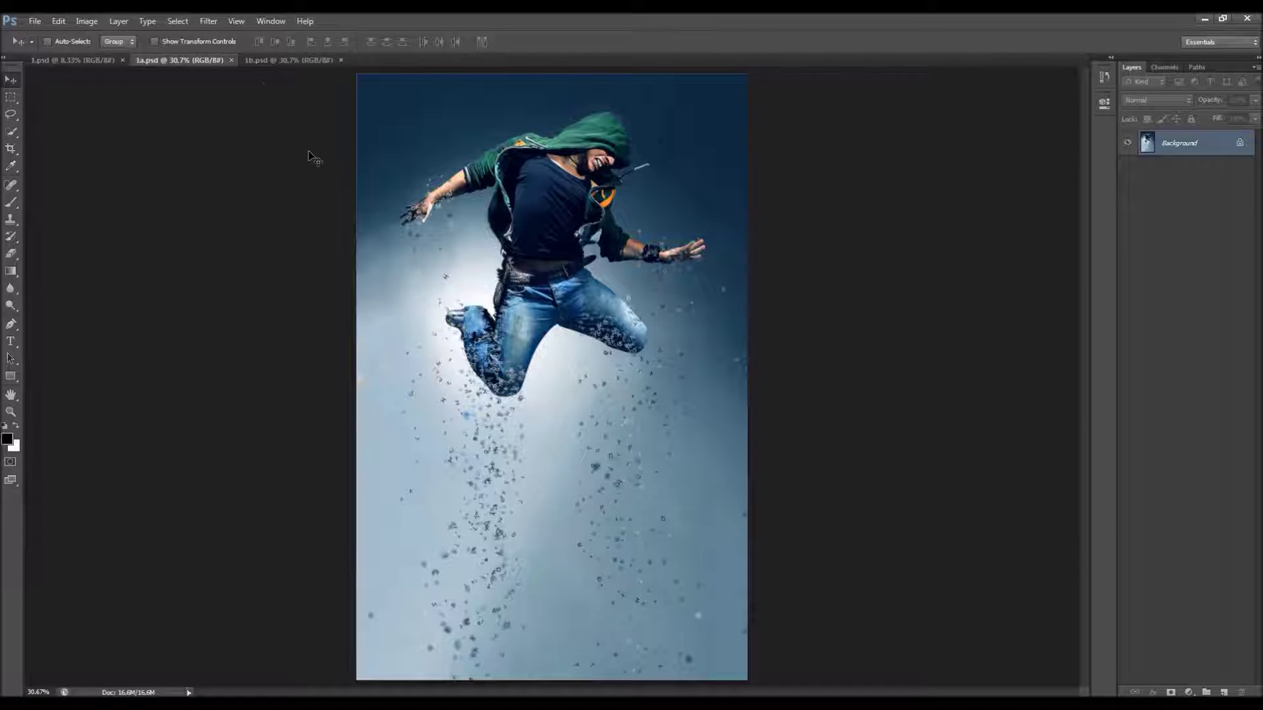
# Step: Switch to 1b.psd and examine the figure built from text on the dark background, then fit the whole image in view
pyautogui.click(264, 61)
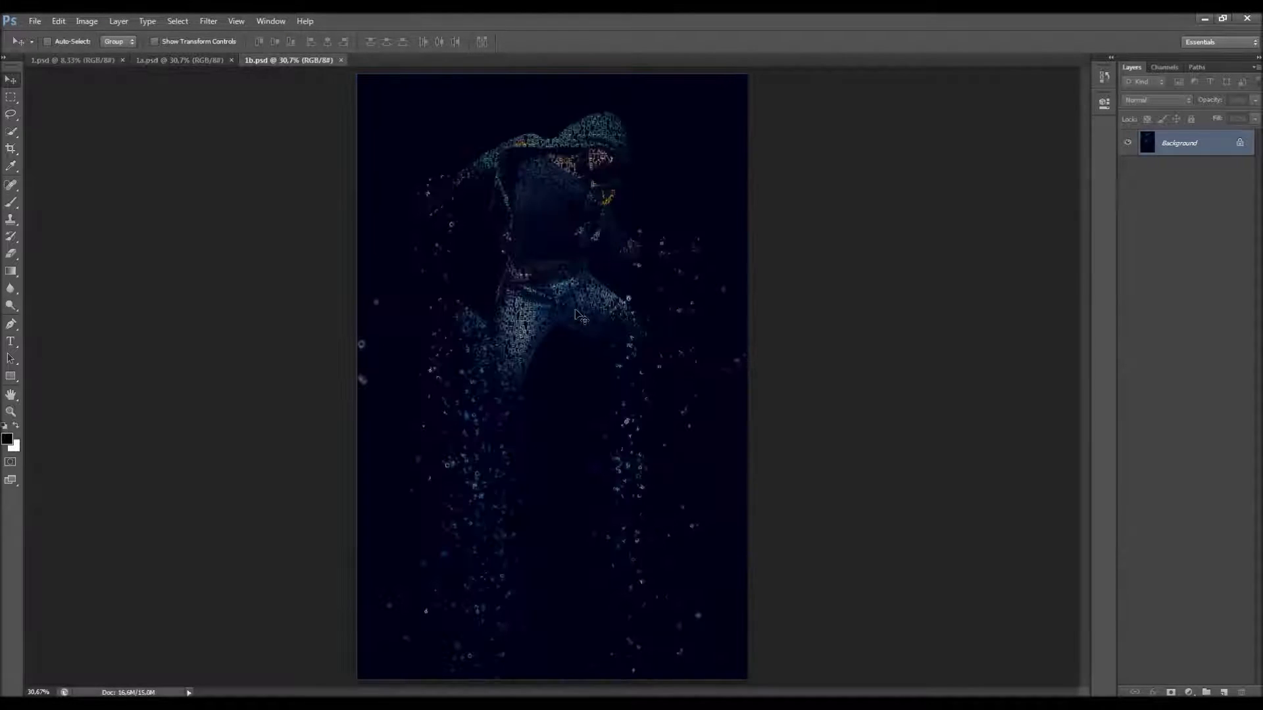
pyautogui.scroll(1, 567, 345)
pyautogui.scroll(2, 567, 346)
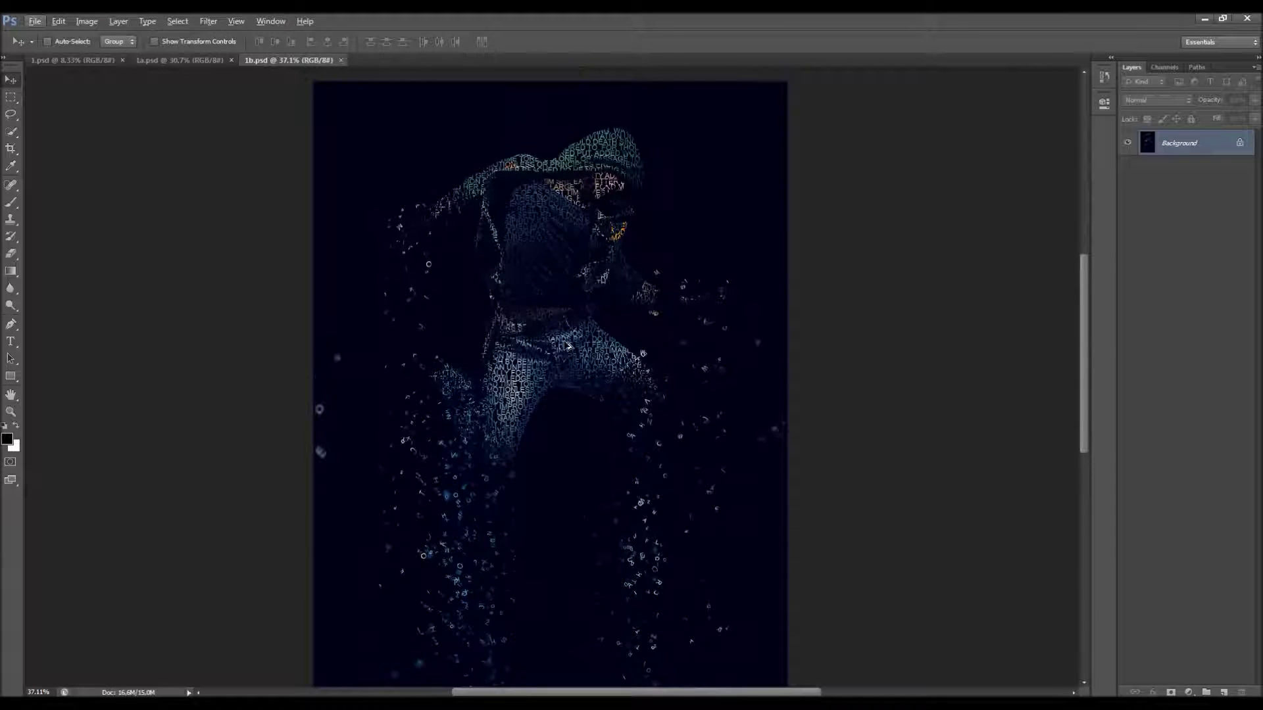
pyautogui.scroll(-1, 567, 346)
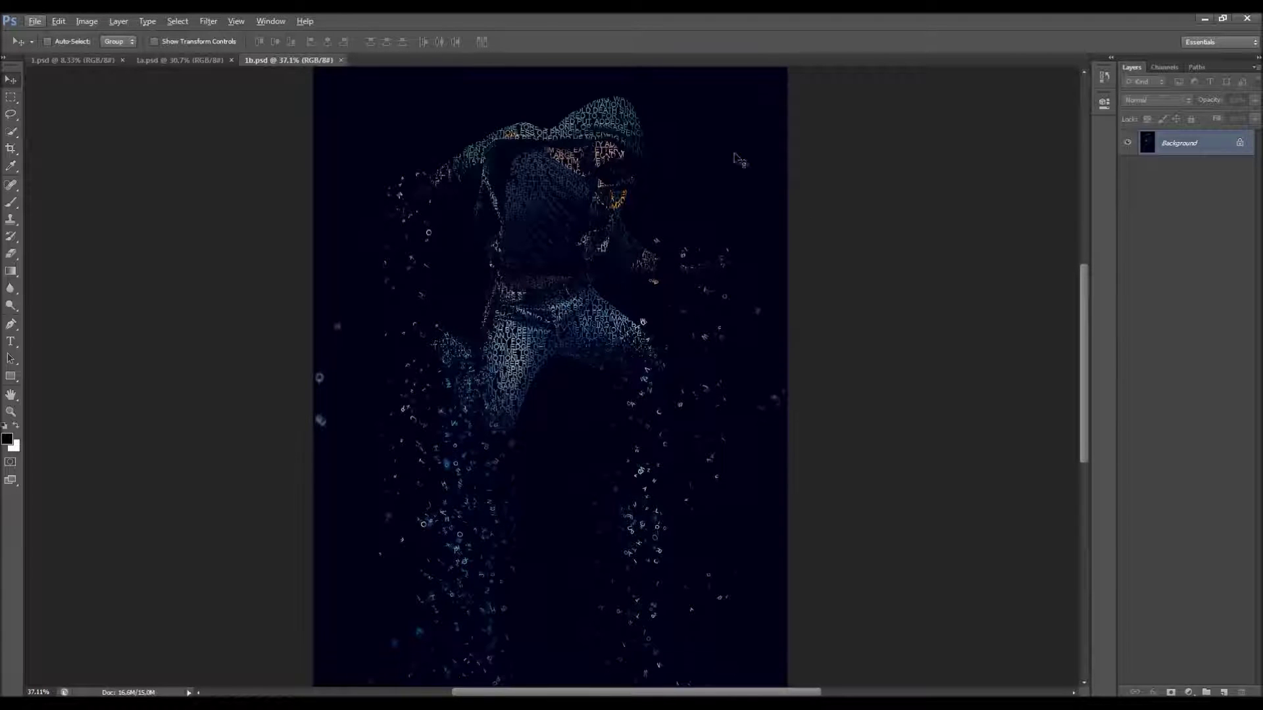
pyautogui.scroll(-1, 620, 195)
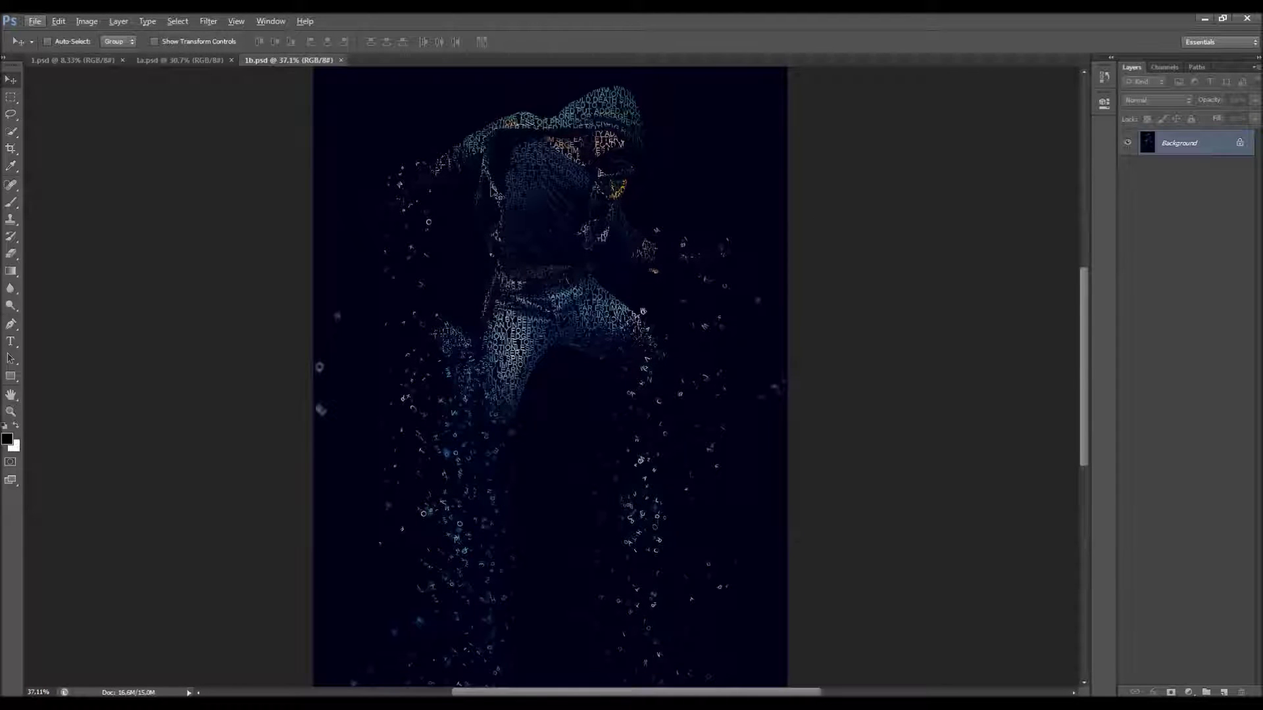
pyautogui.scroll(1, 524, 195)
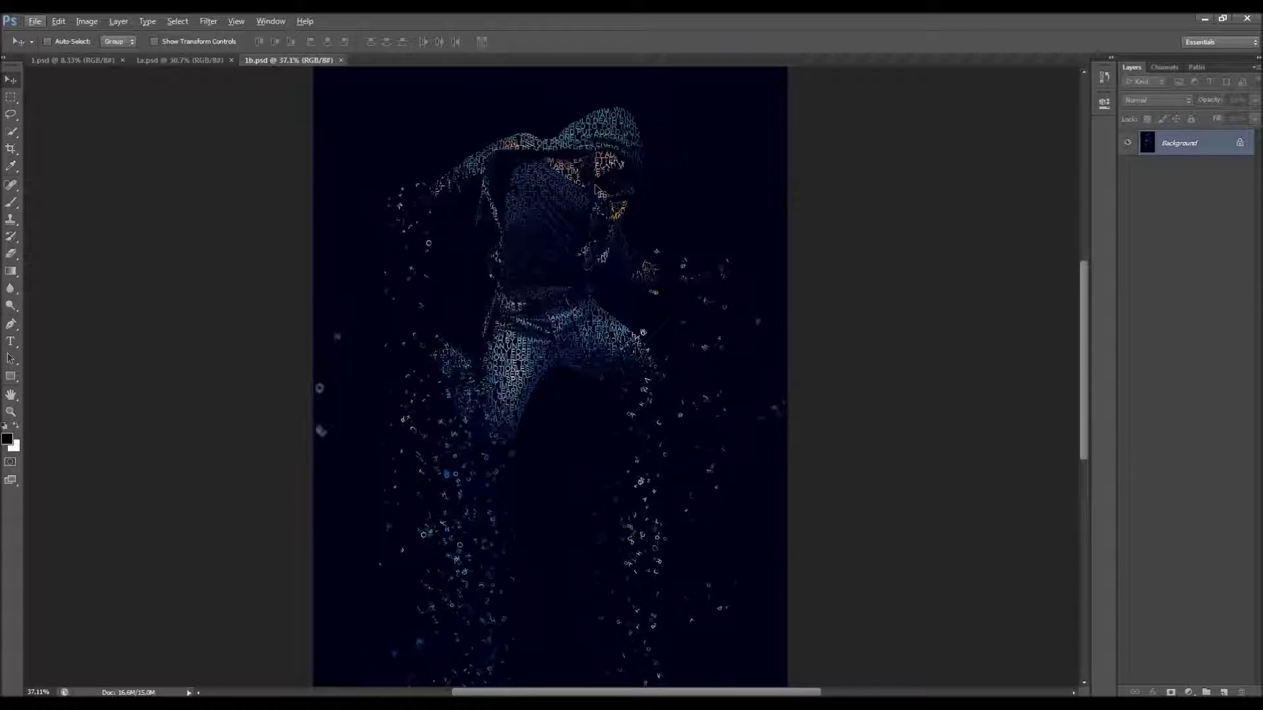
pyautogui.scroll(-5, 559, 281)
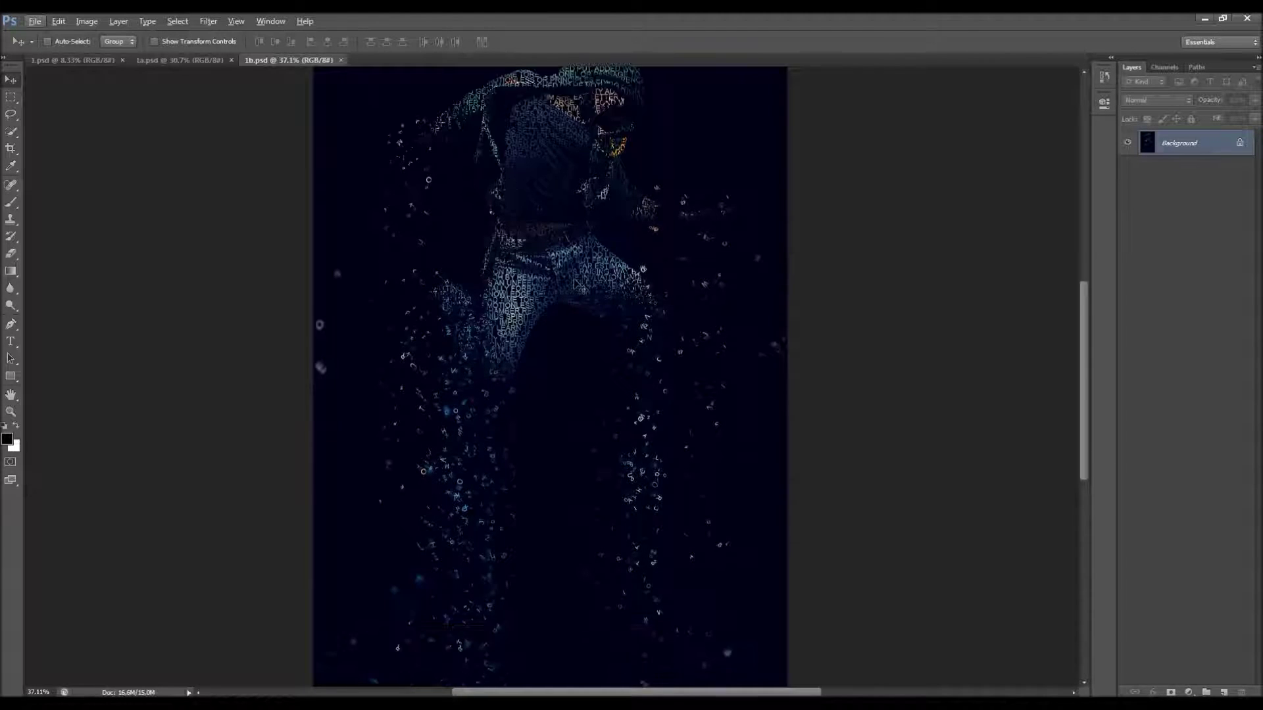
pyautogui.scroll(6, 575, 284)
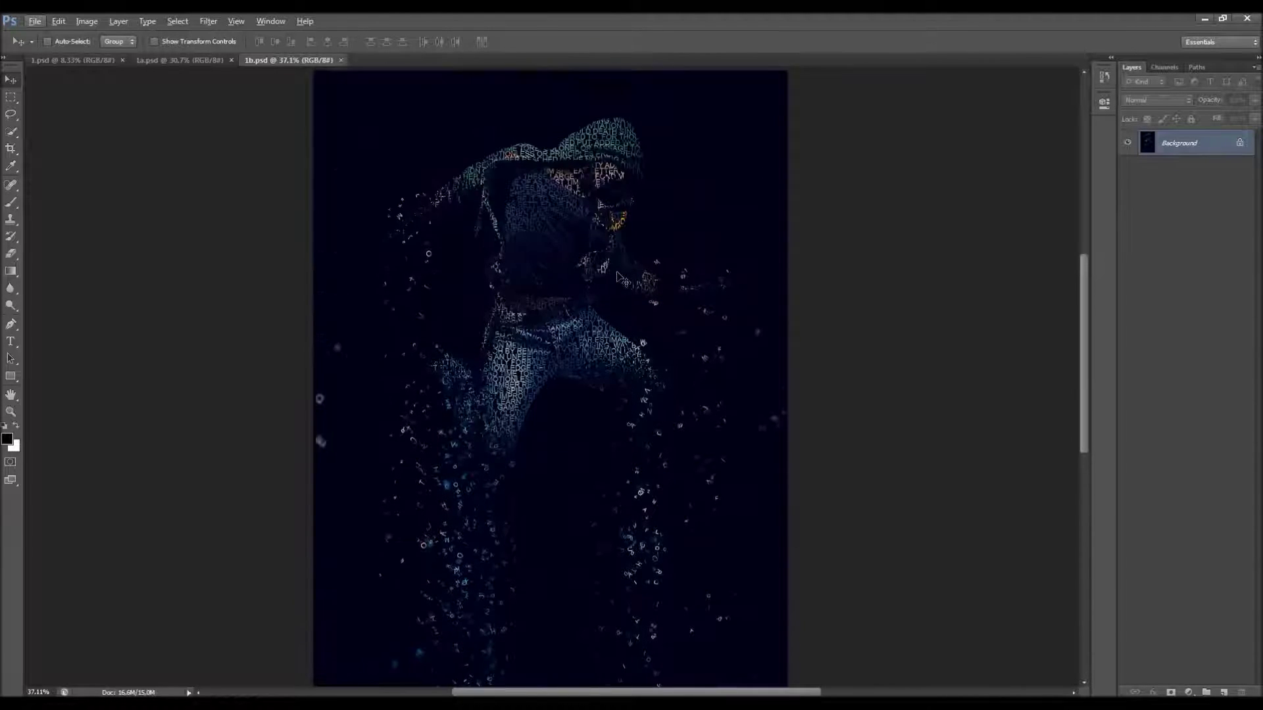
pyautogui.scroll(-1, 622, 282)
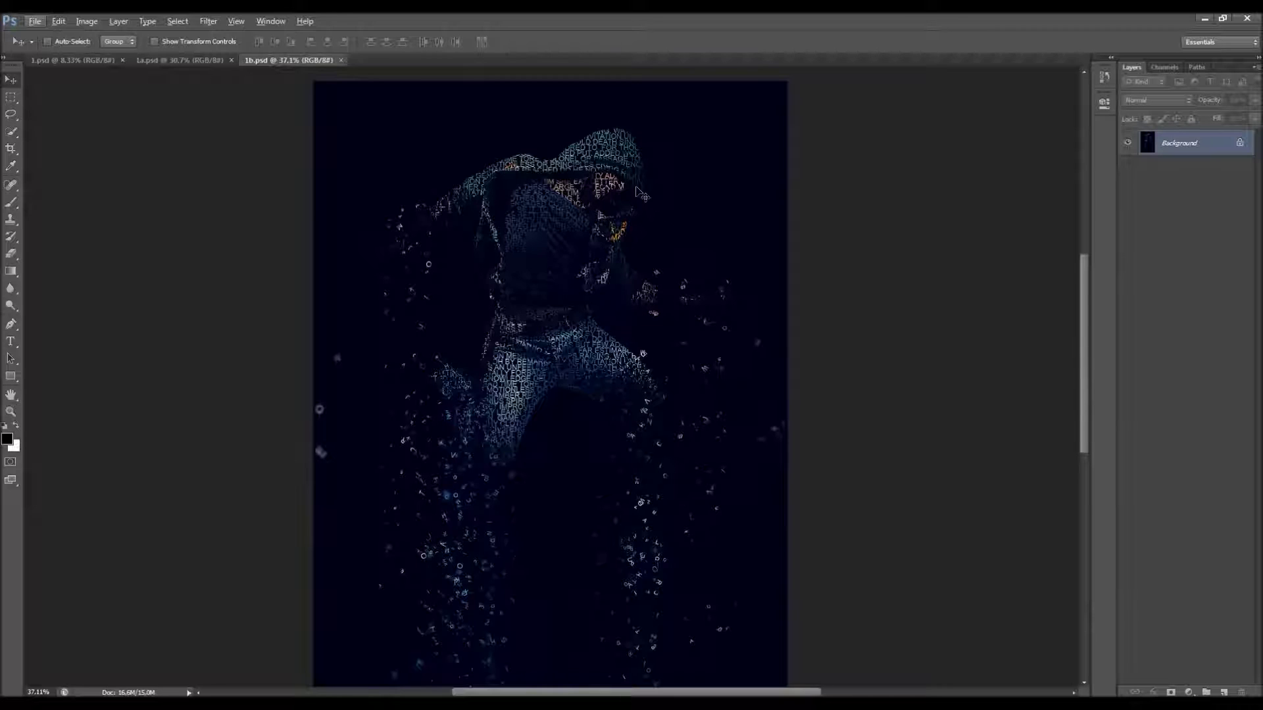
pyautogui.scroll(-2, 648, 205)
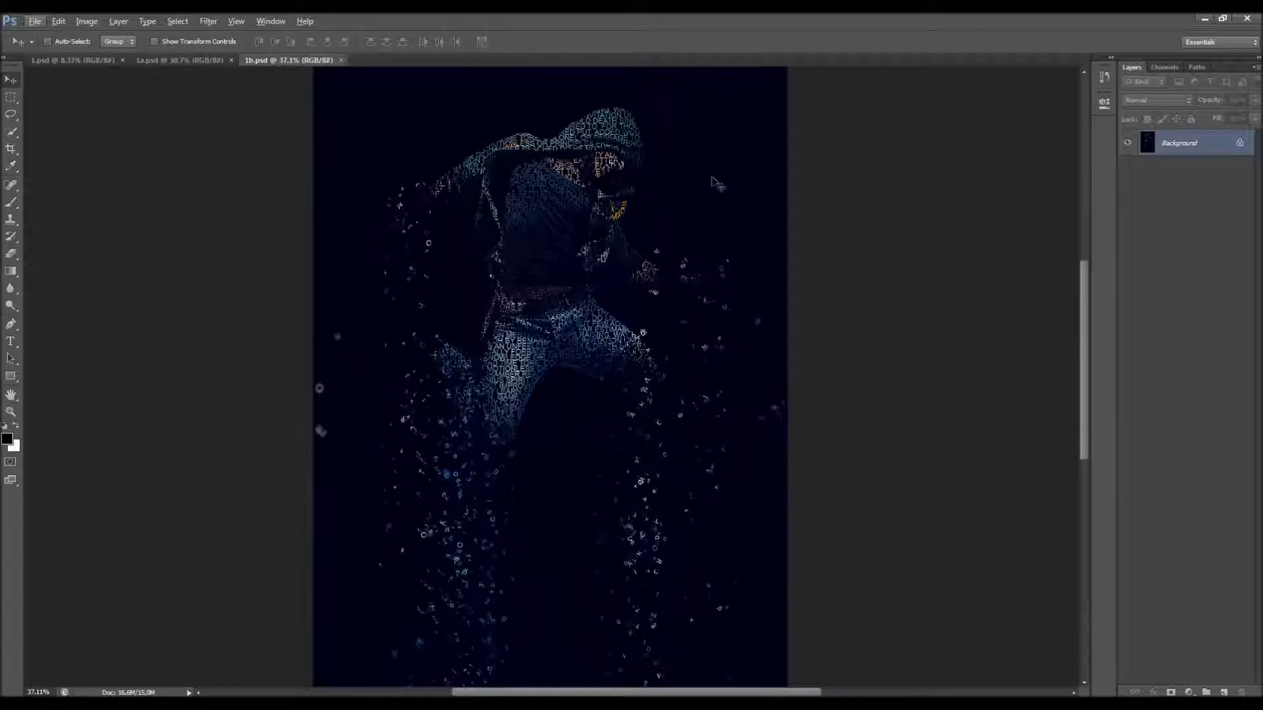
pyautogui.hotkey('ctrl', '0')
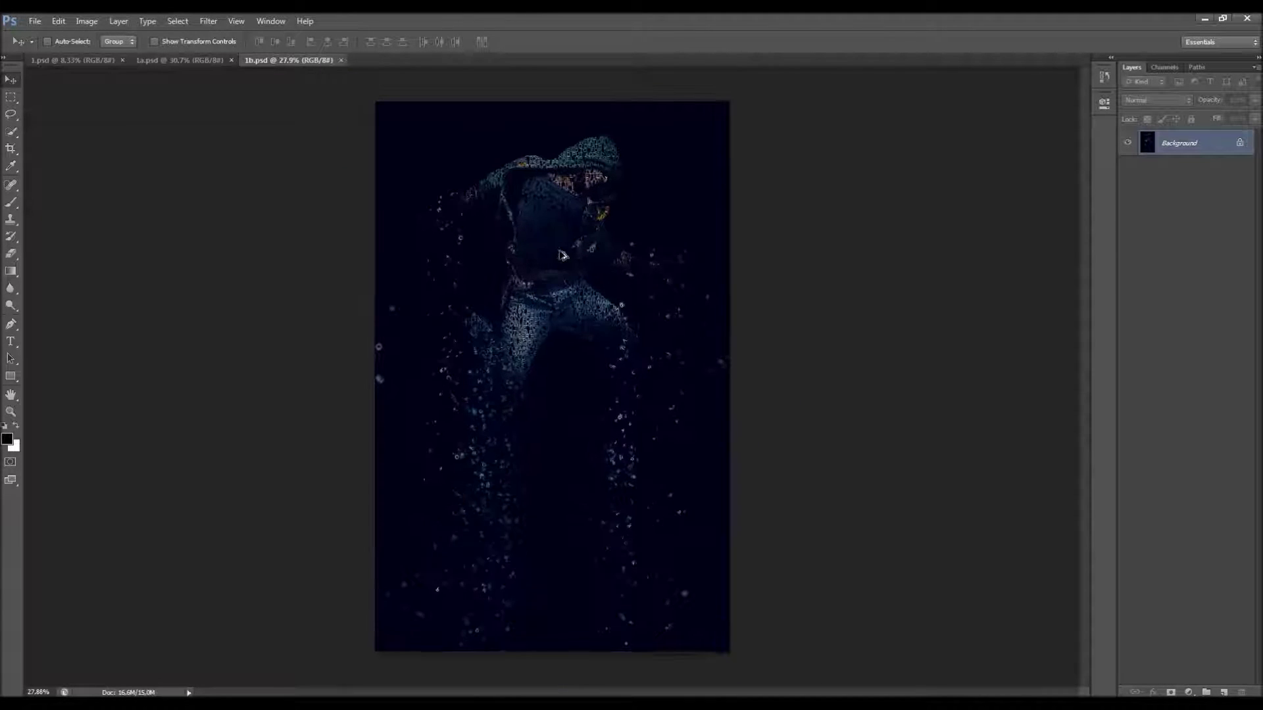
# Step: Leave Photoshop for the desktop and open picture 1a from the Examples folder
pyautogui.click(1204, 18)
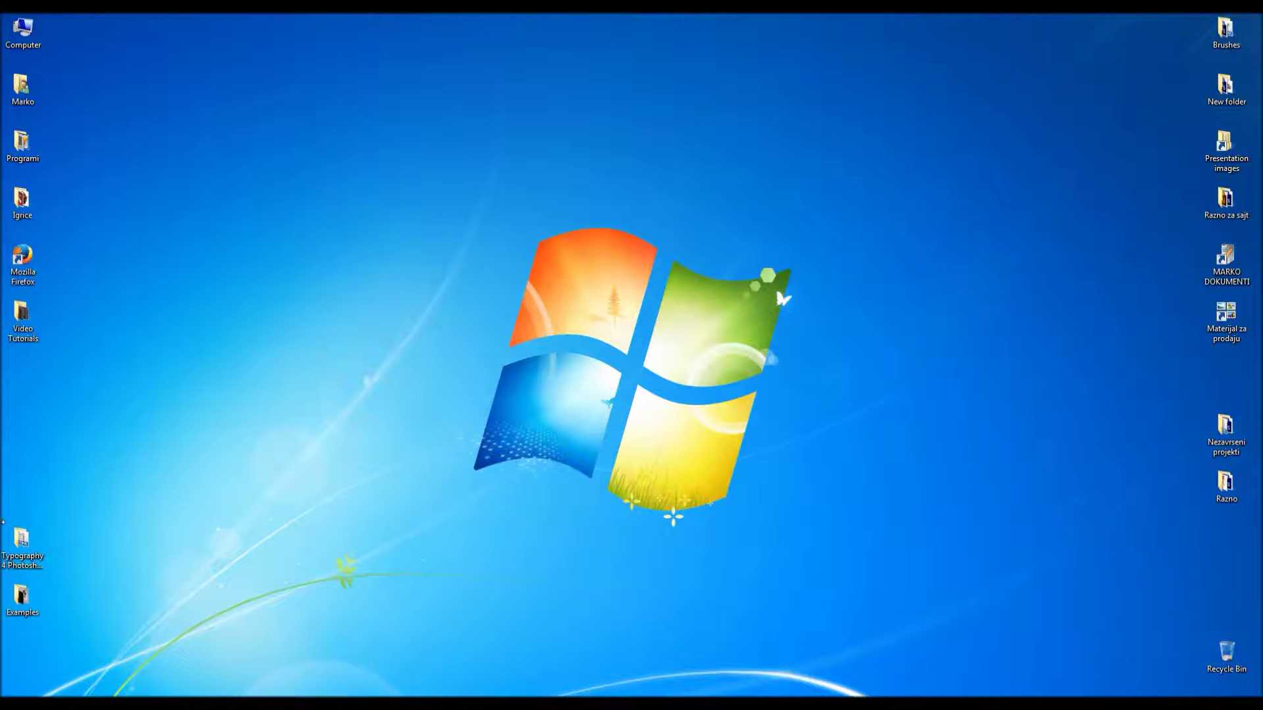
pyautogui.doubleClick(23, 599)
pyautogui.doubleClick(607, 284)
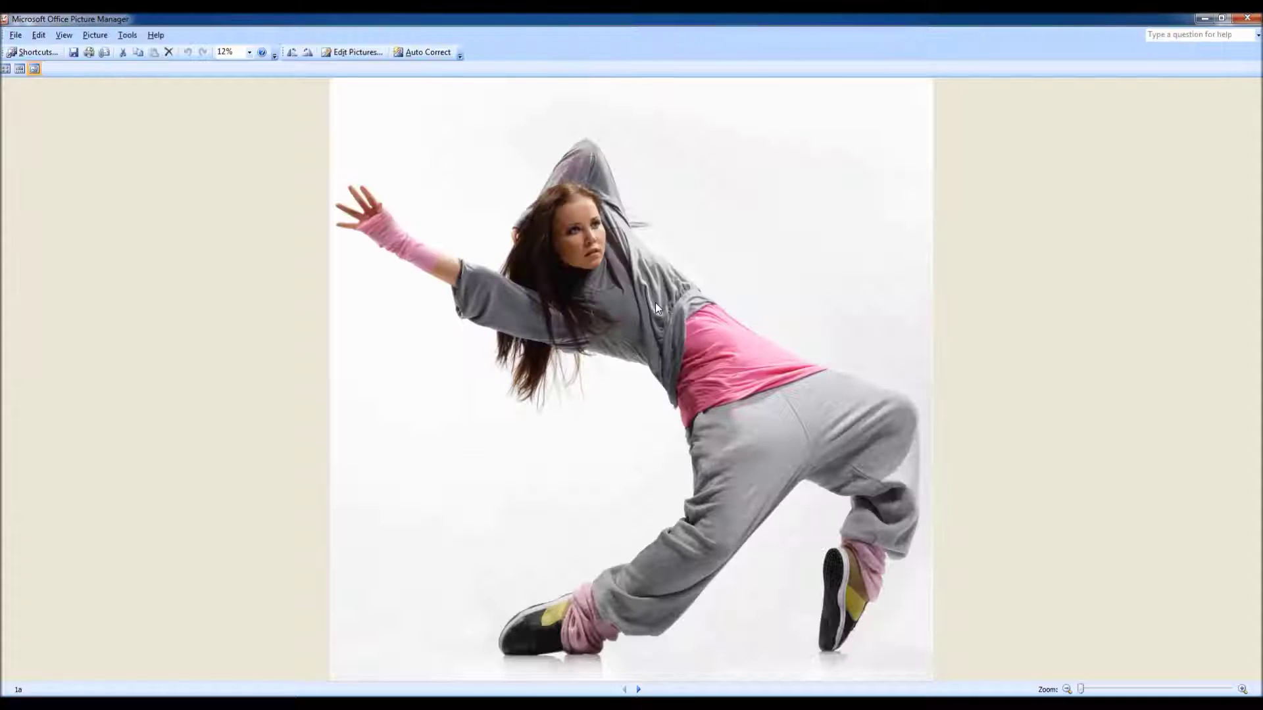
# Step: Browse the remaining example pictures from 1b through 6b, comparing the original photos with their typography versions
pyautogui.press('Right')
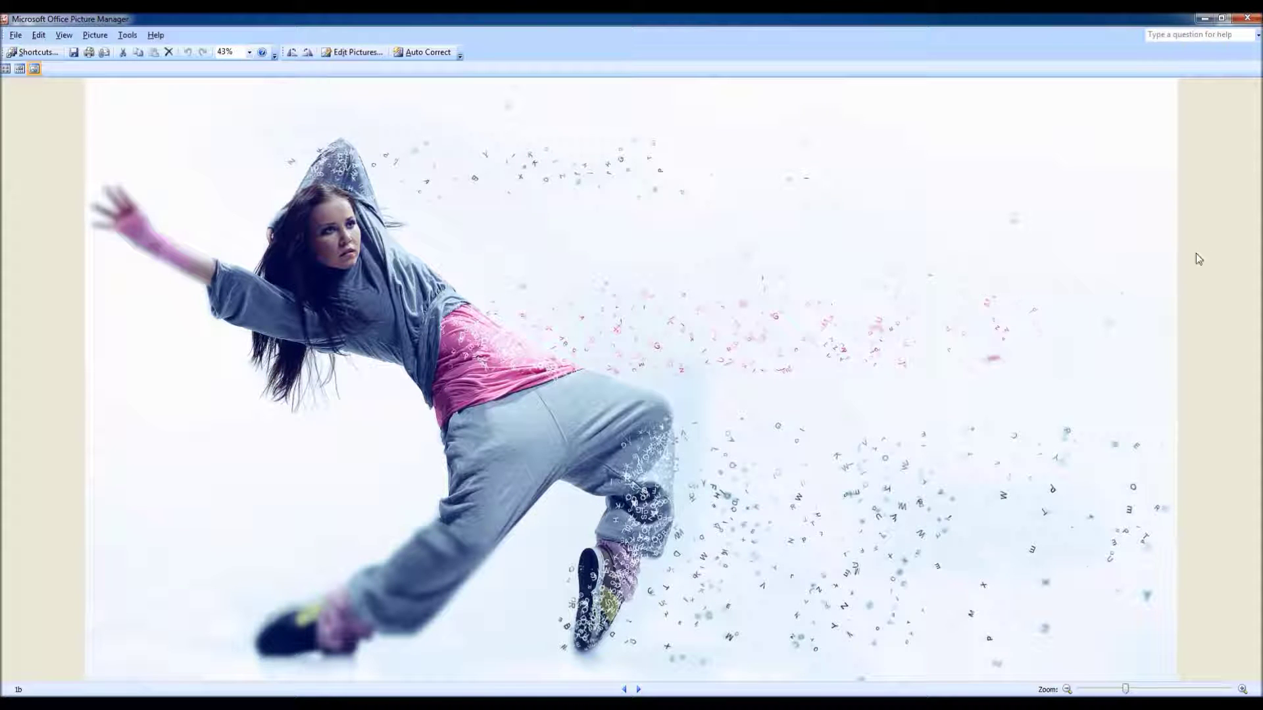
pyautogui.press('Right')
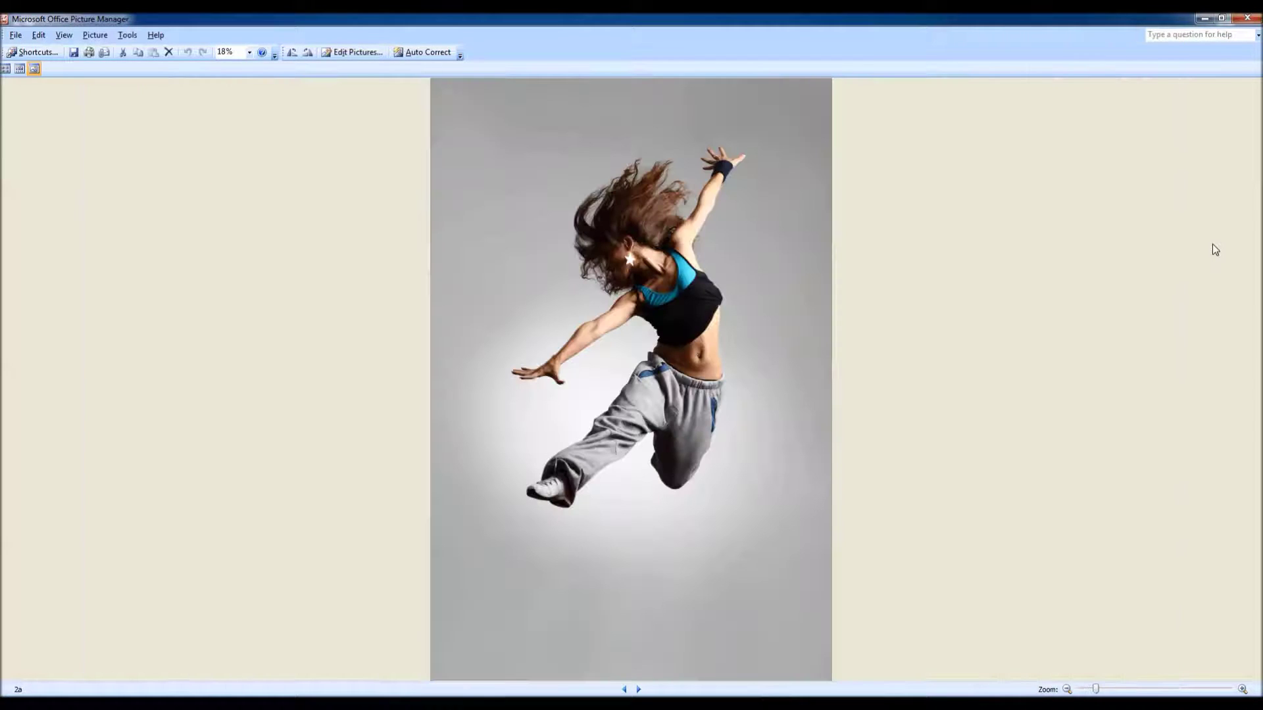
pyautogui.press('Right')
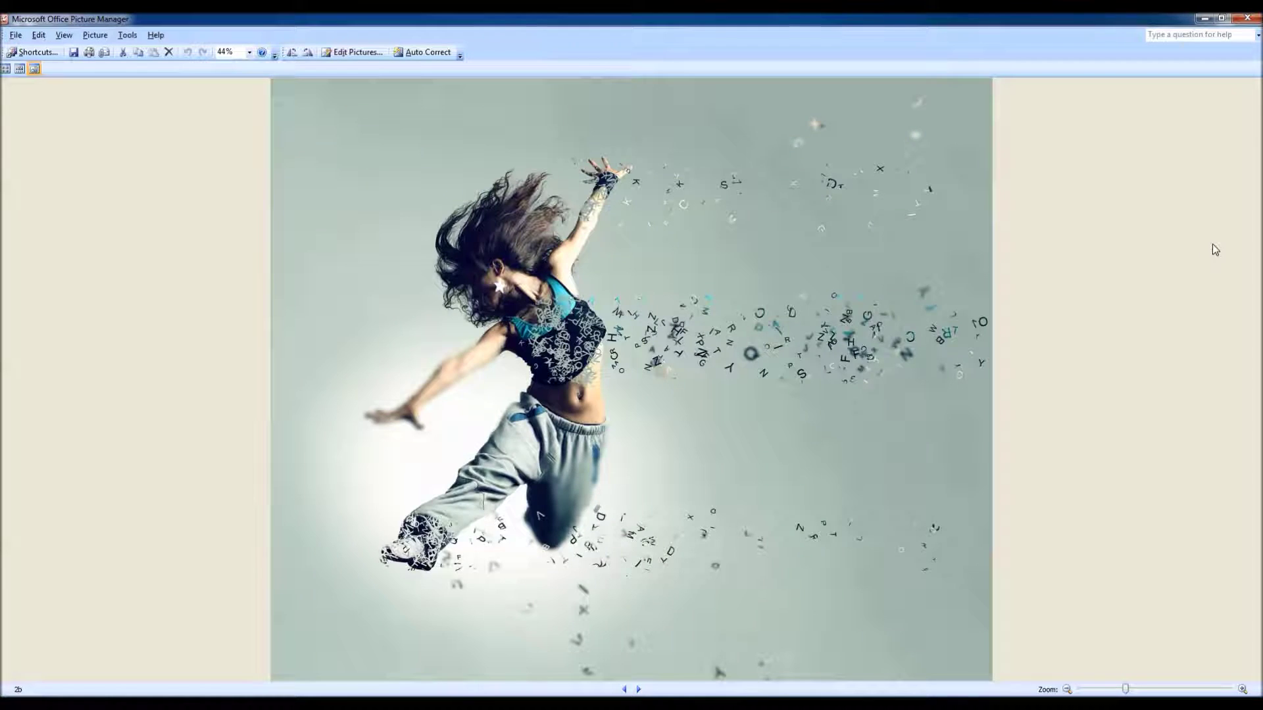
pyautogui.press('Right')
pyautogui.press('Right')
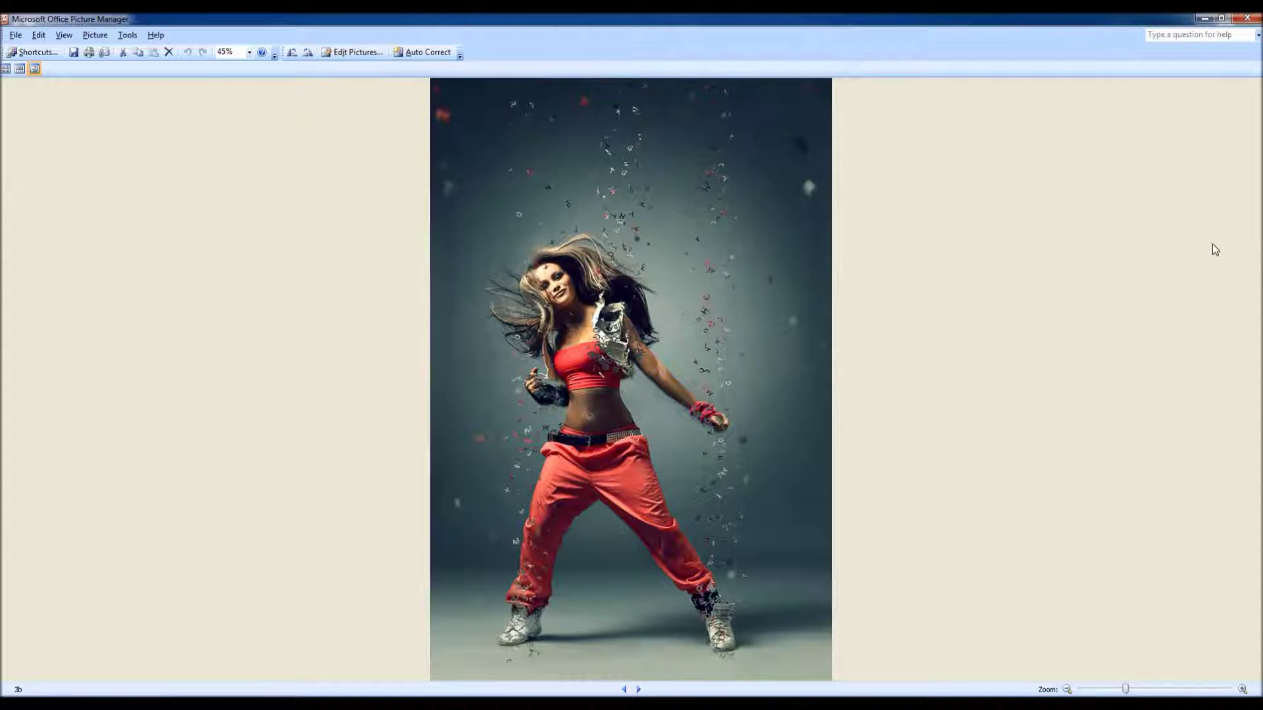
pyautogui.press('Right')
pyautogui.press('Right')
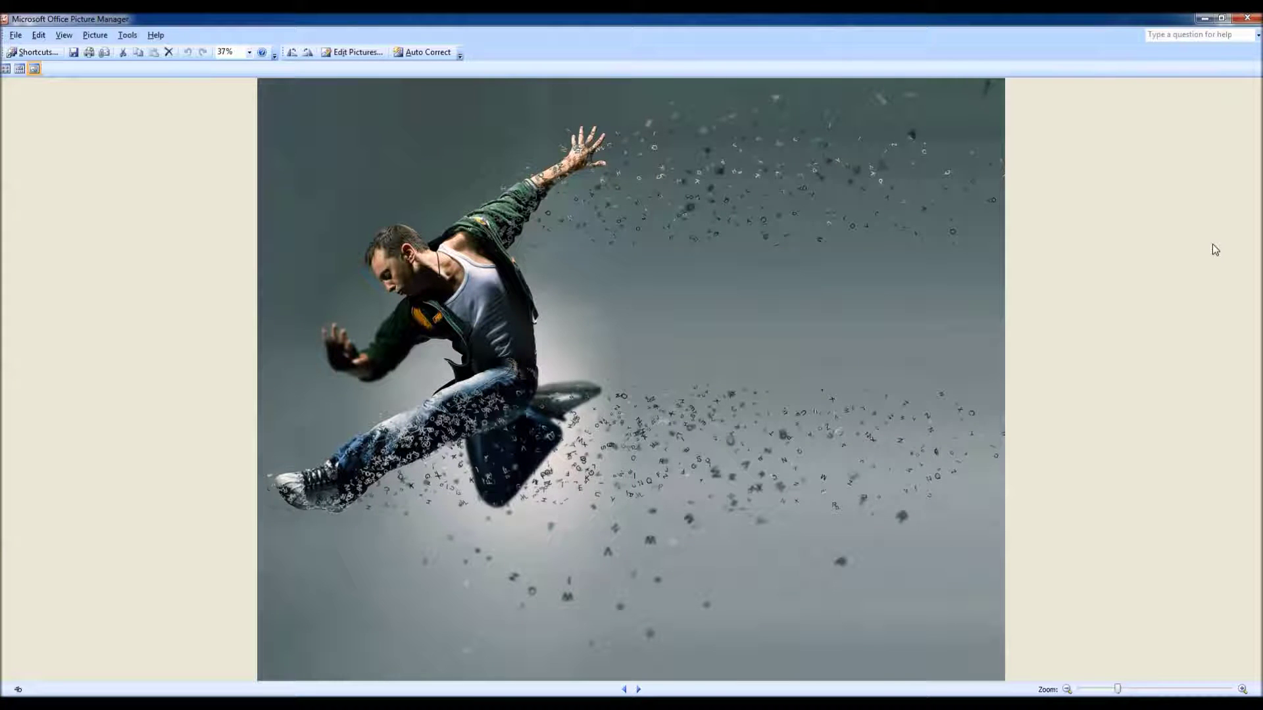
pyautogui.press('Right')
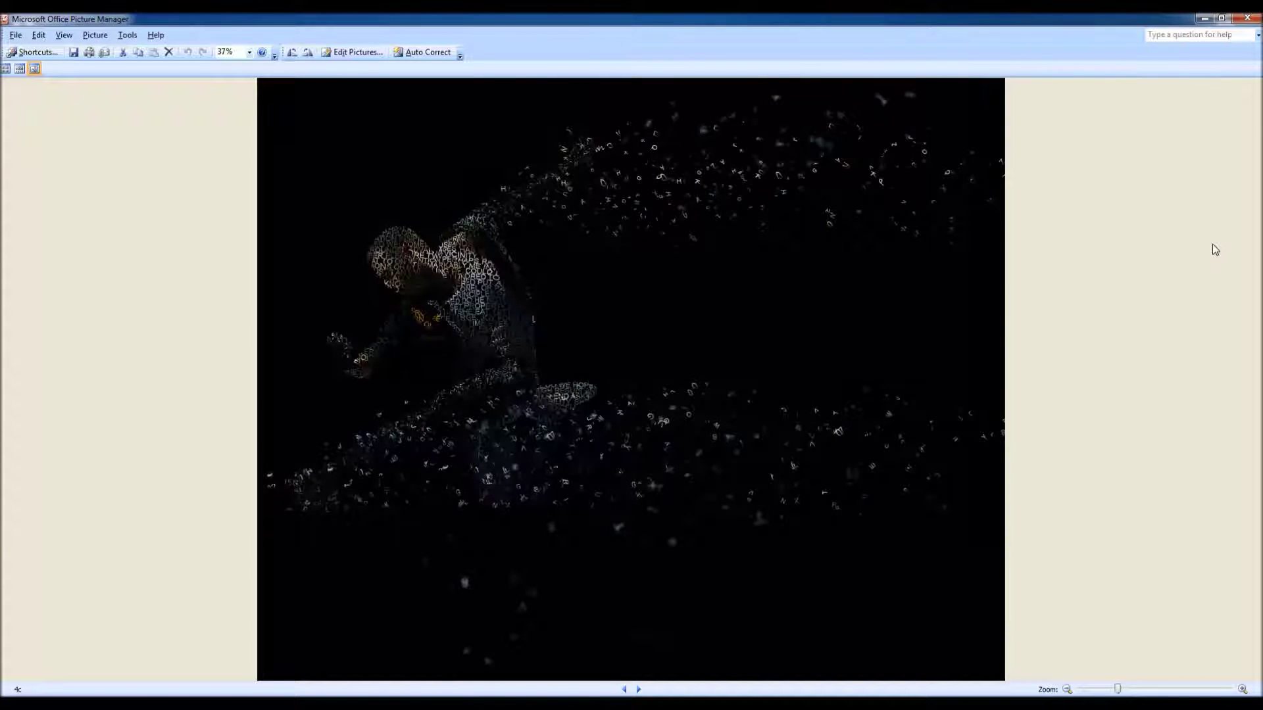
pyautogui.press('Right')
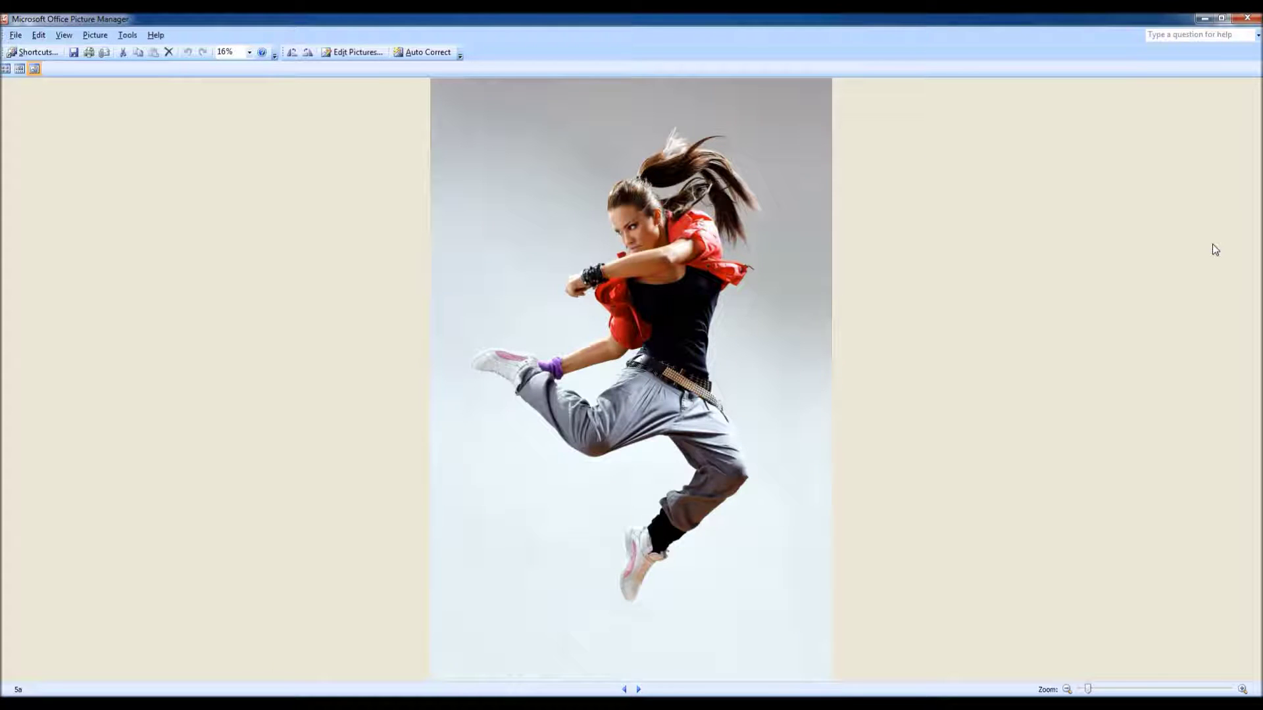
pyautogui.press('Right')
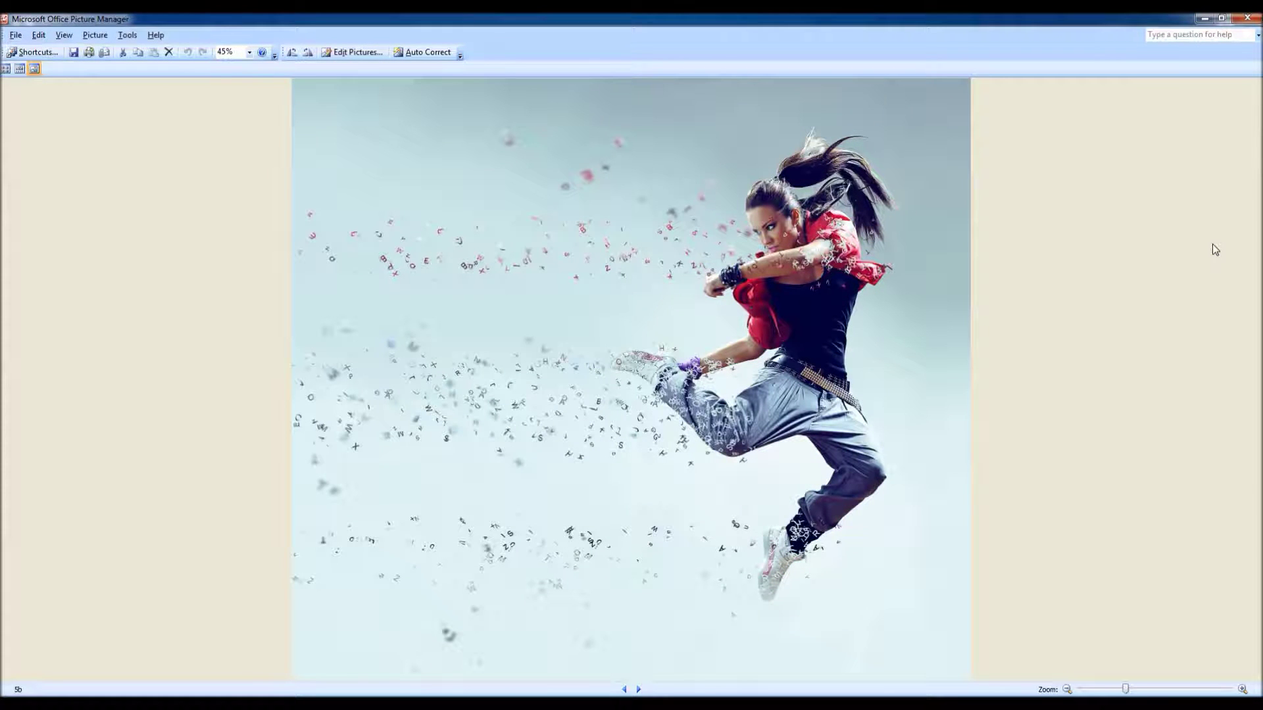
pyautogui.press('Right')
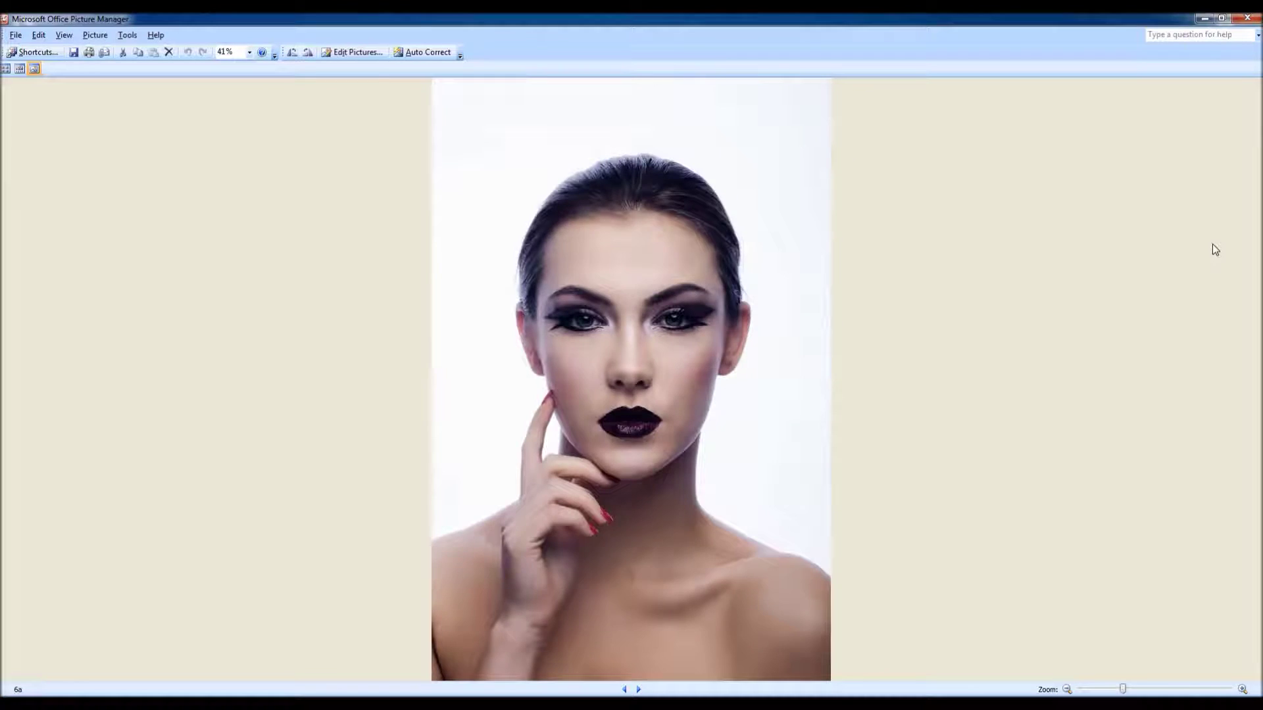
pyautogui.press('Right')
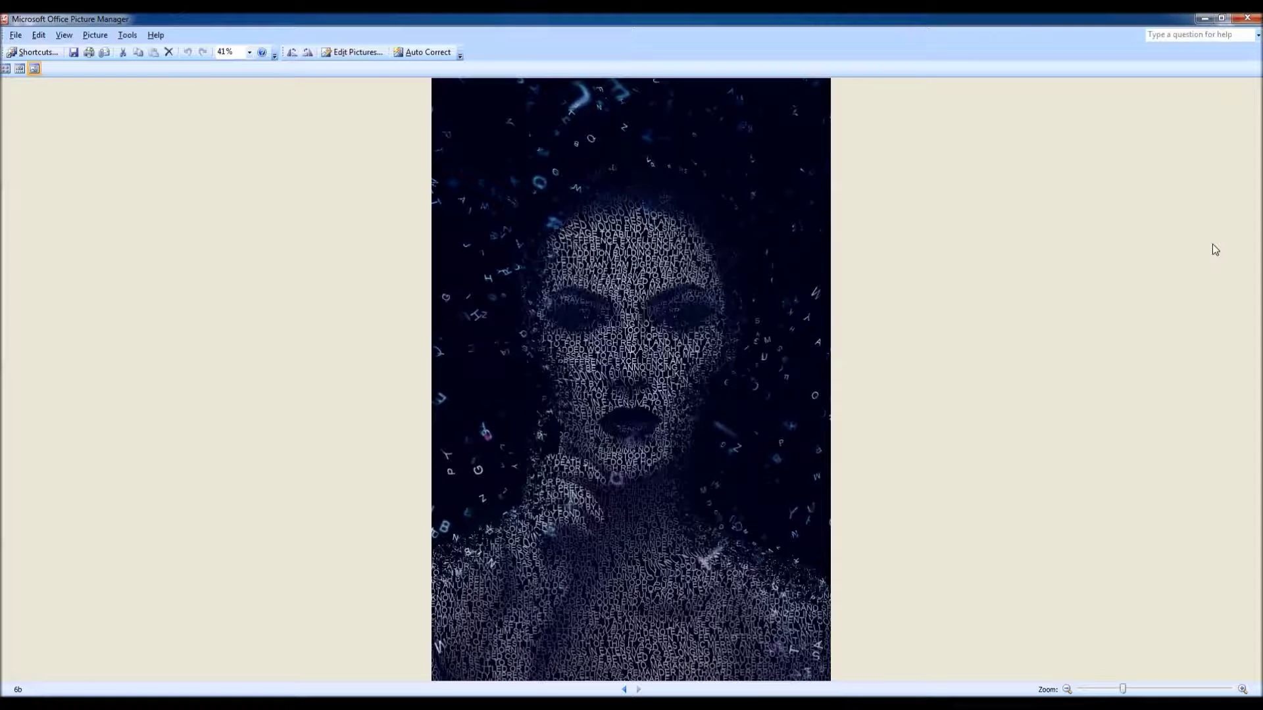
# Step: Close the picture viewer and the Examples folder, return to Photoshop, and close 1b.psd and 1a.psd
pyautogui.click(1247, 18)
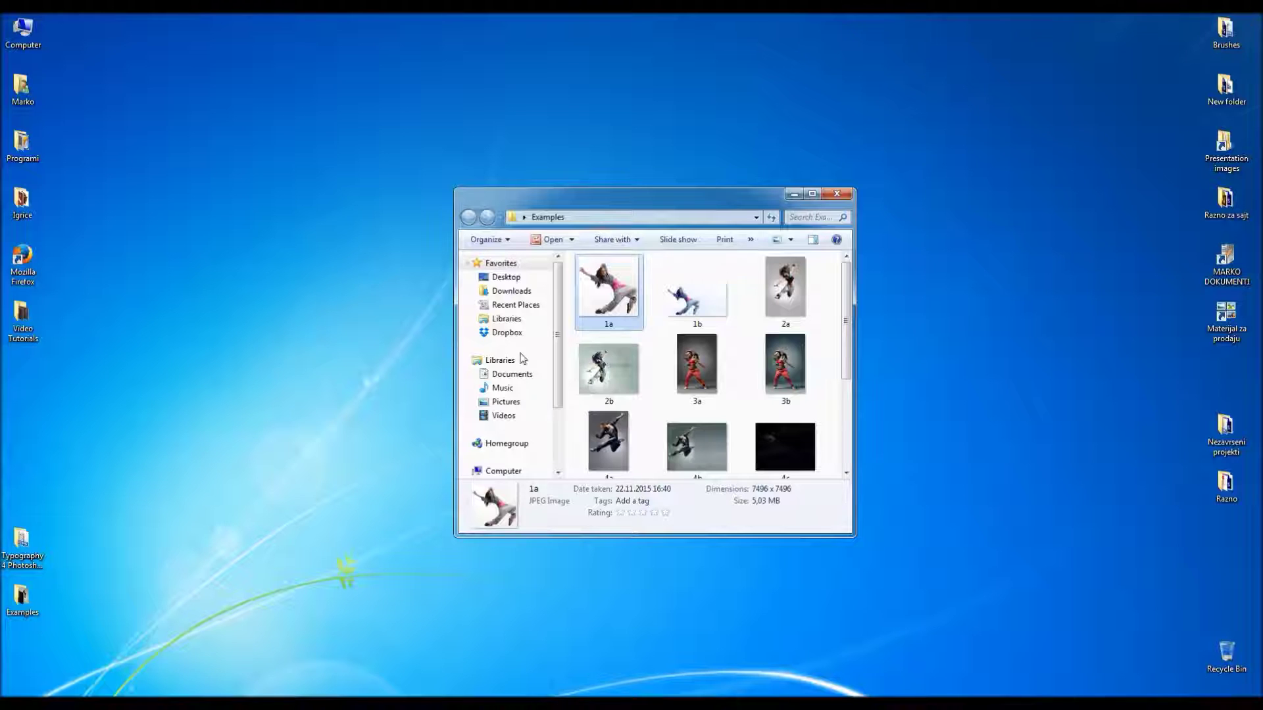
pyautogui.click(837, 194)
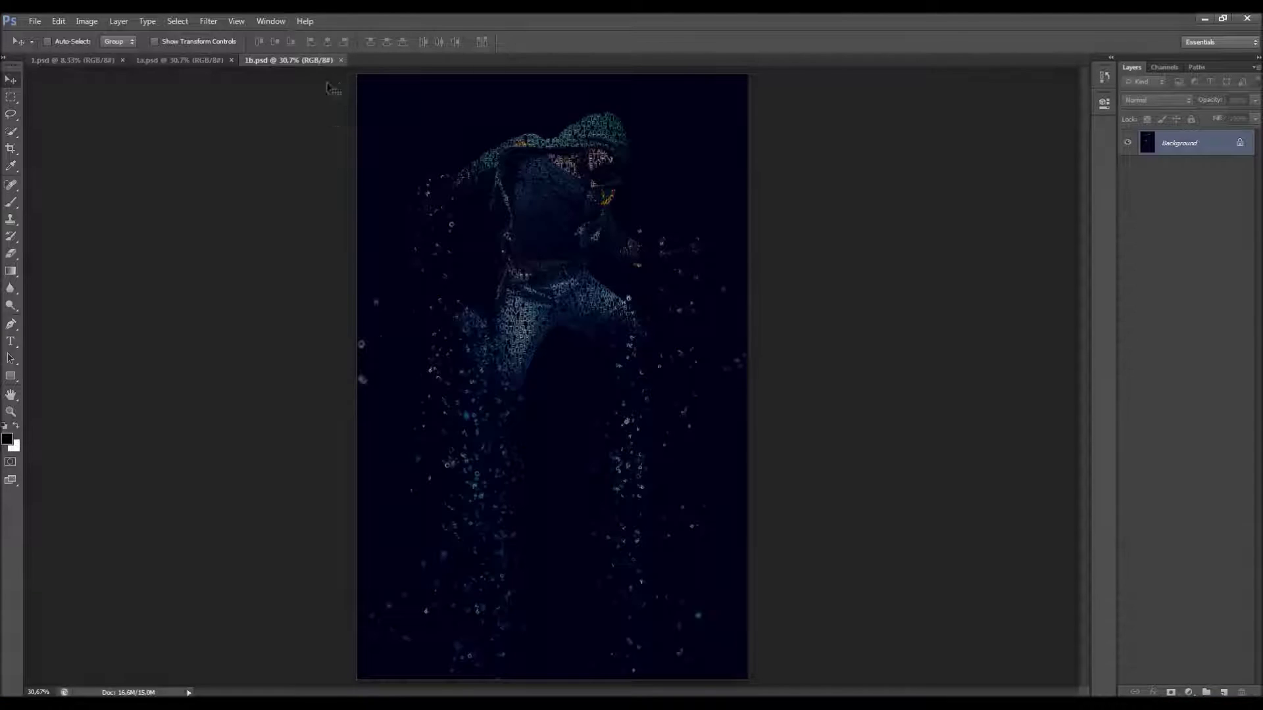
pyautogui.click(341, 60)
pyautogui.click(231, 60)
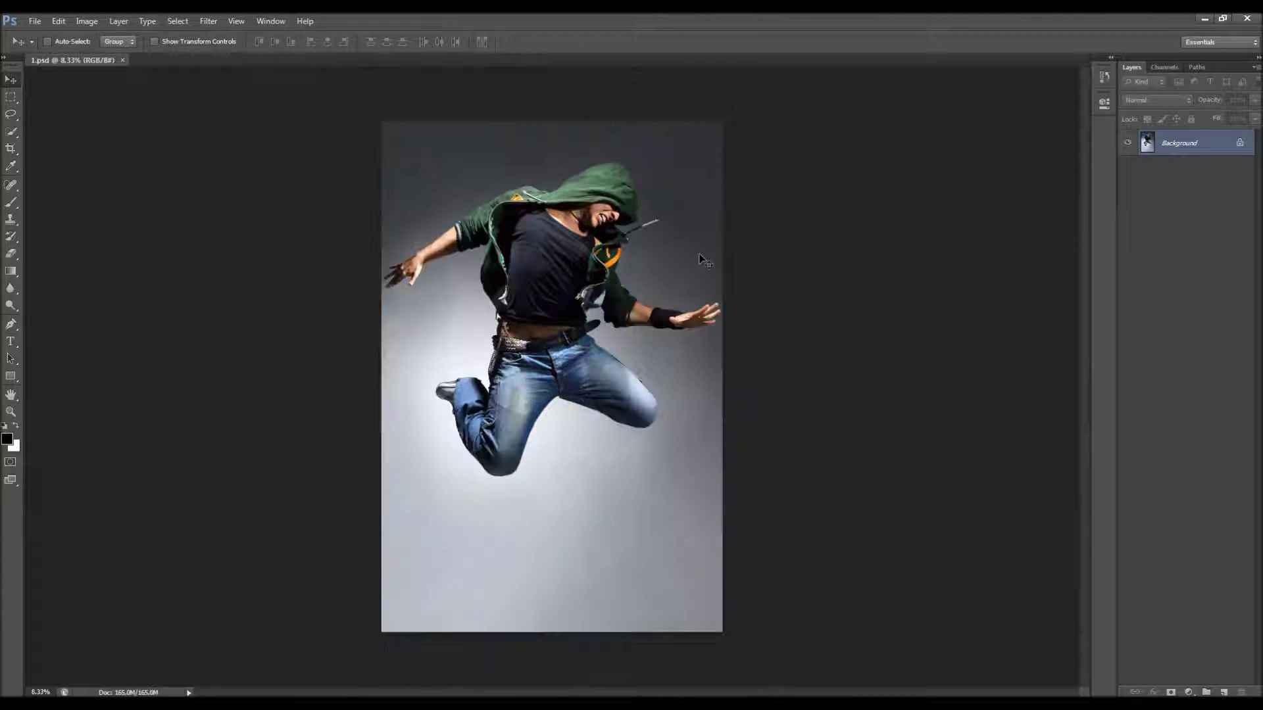
# Step: Unlock the Background into a regular layer and convert it back into a Background layer
pyautogui.scroll(1, 592, 240)
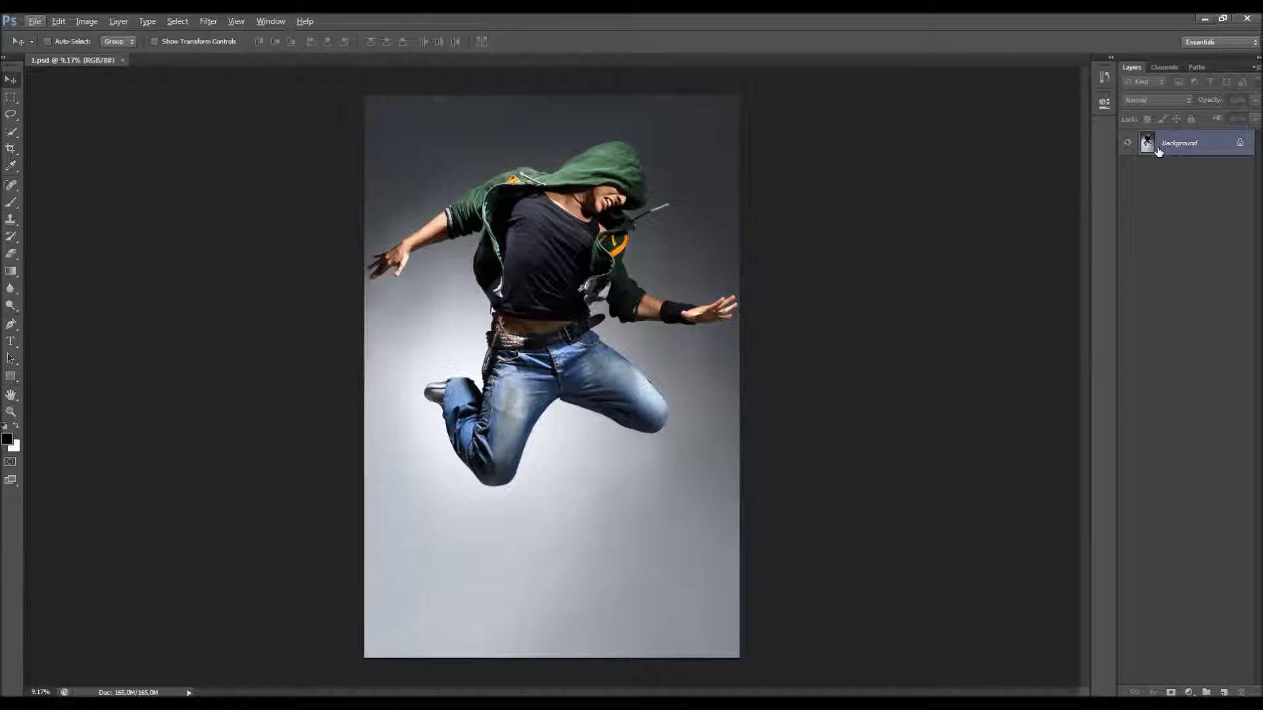
pyautogui.click(1240, 144)
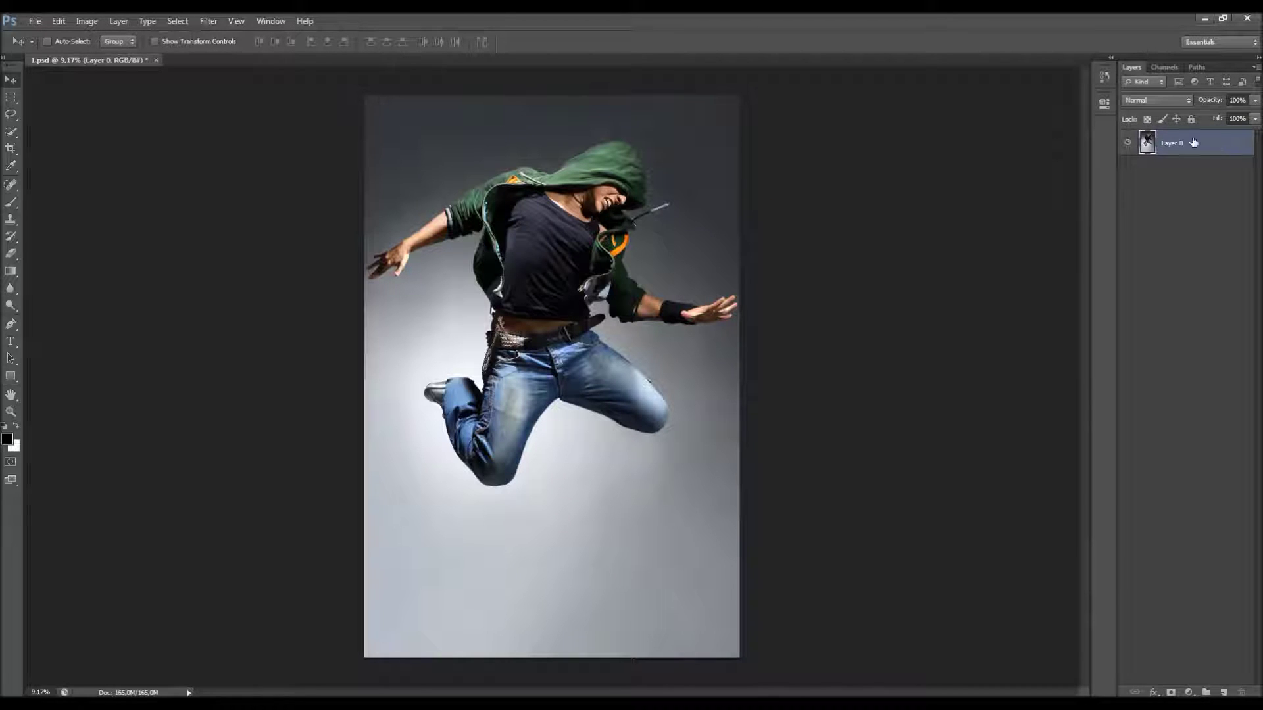
pyautogui.click(119, 22)
pyautogui.click(120, 23)
pyautogui.click(121, 24)
pyautogui.moveTo(128, 37)
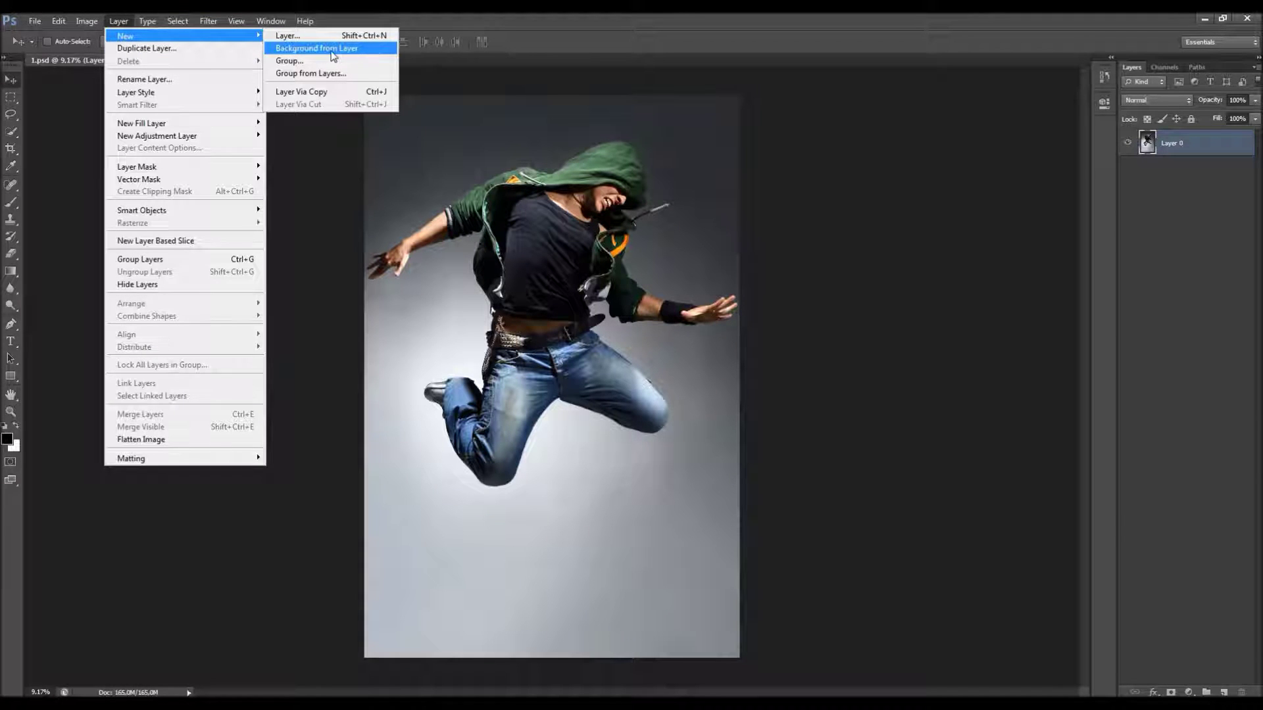
pyautogui.click(332, 51)
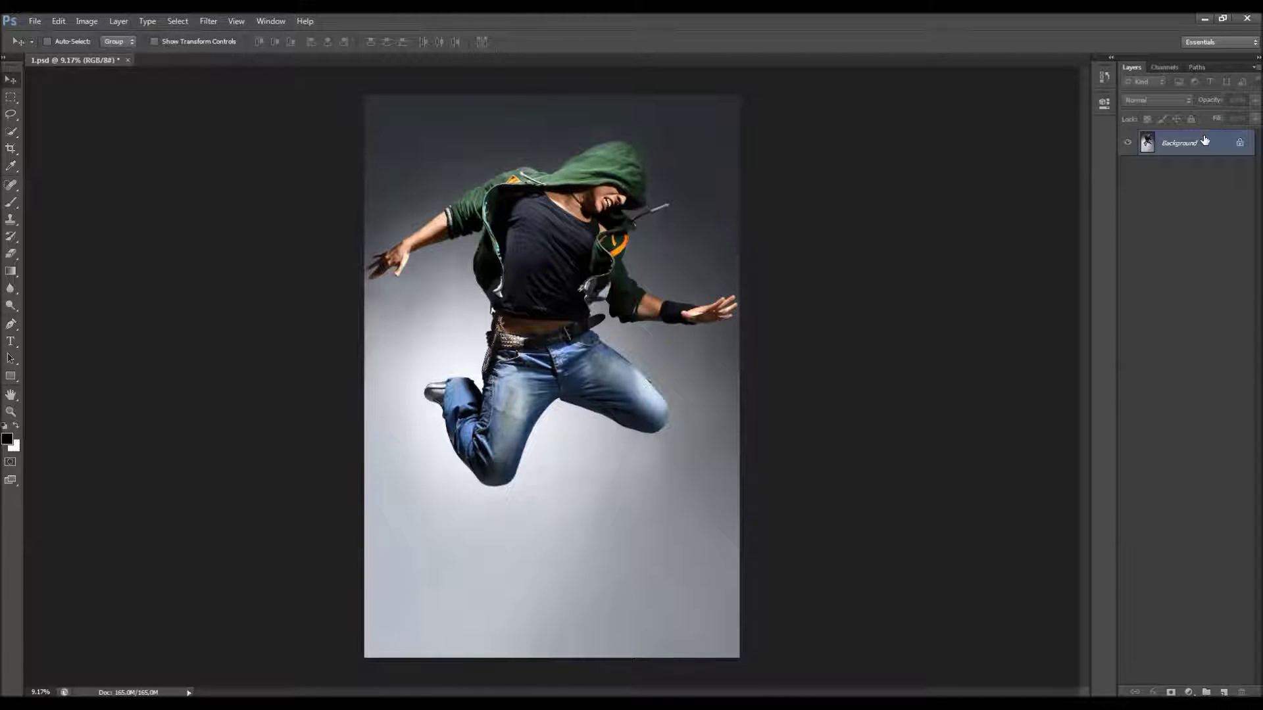
# Step: Check the layer options for adding "copy" to copied layers and groups, and close them without changes
pyautogui.click(1256, 68)
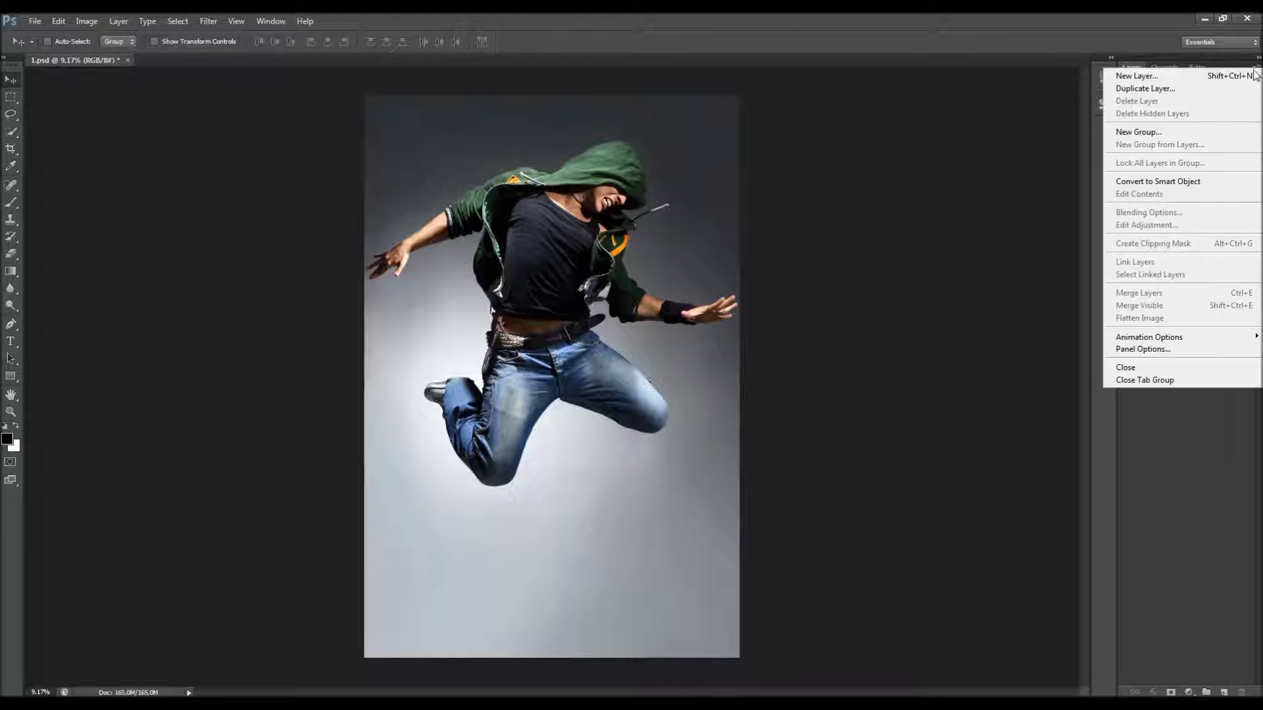
pyautogui.click(1165, 352)
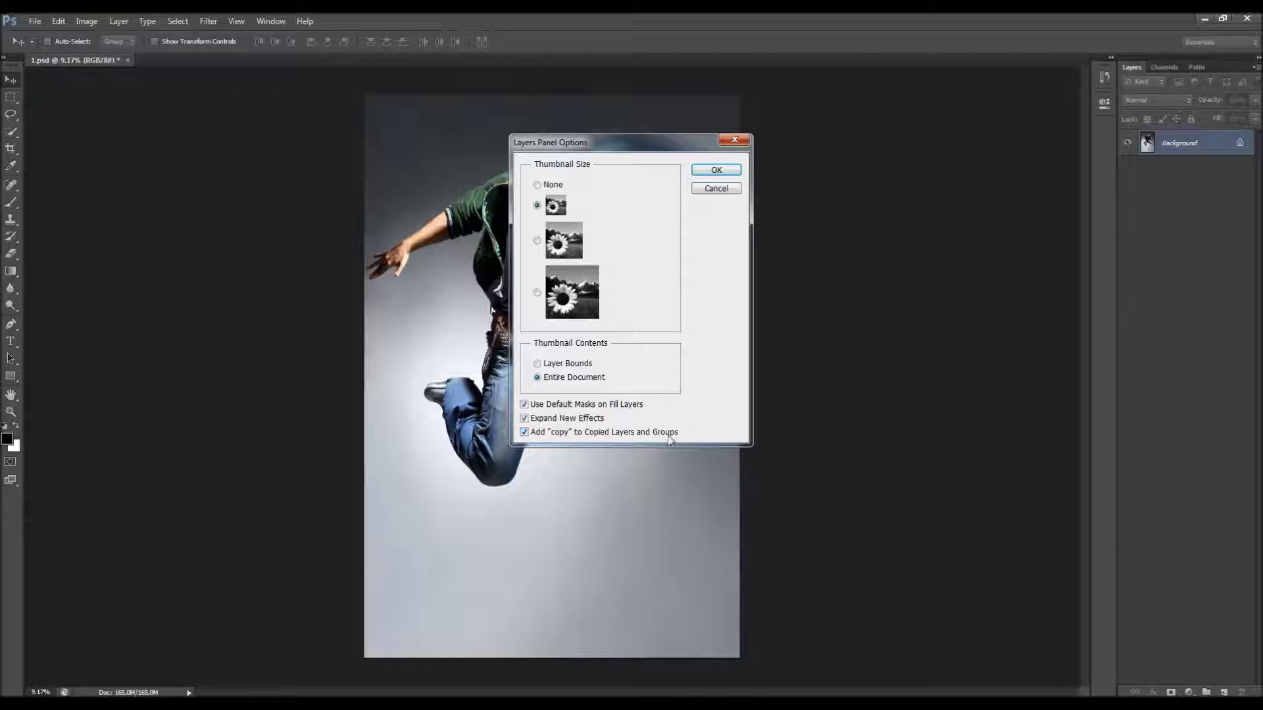
pyautogui.click(736, 140)
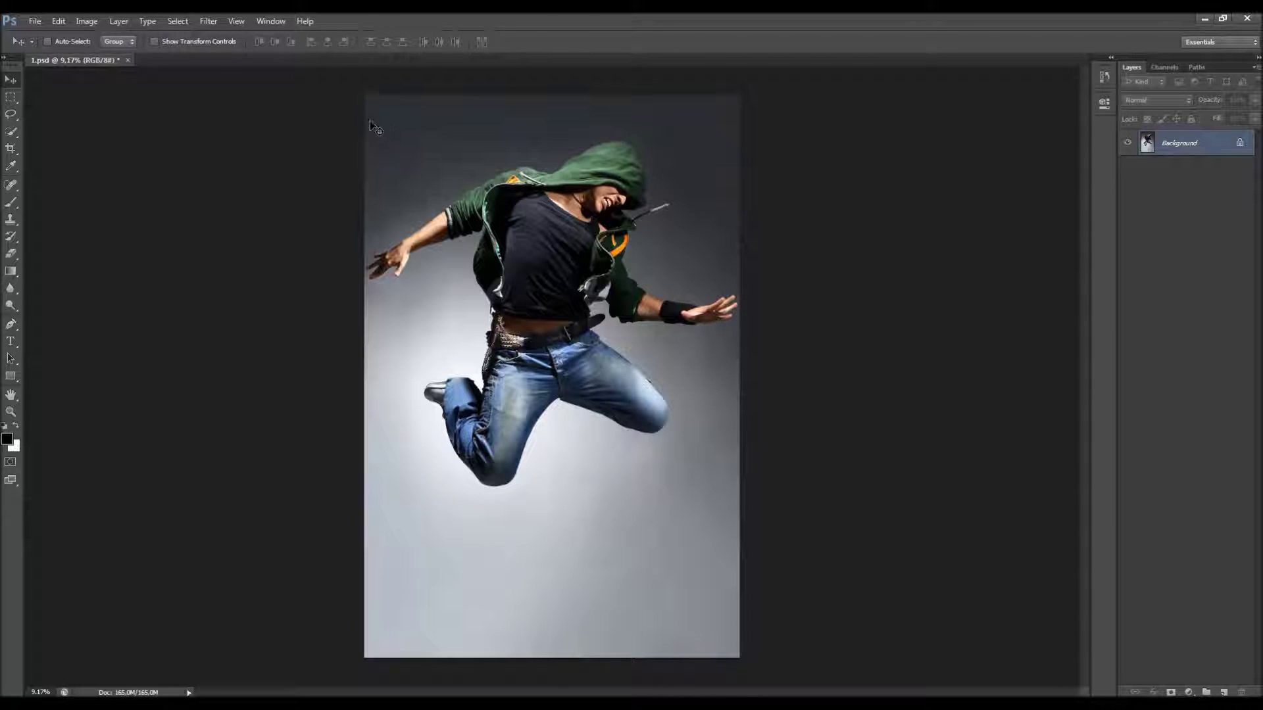
# Step: Check the photo's color mode and bit depth, and inspect its resolution in Image Size
pyautogui.click(88, 22)
pyautogui.moveTo(95, 36)
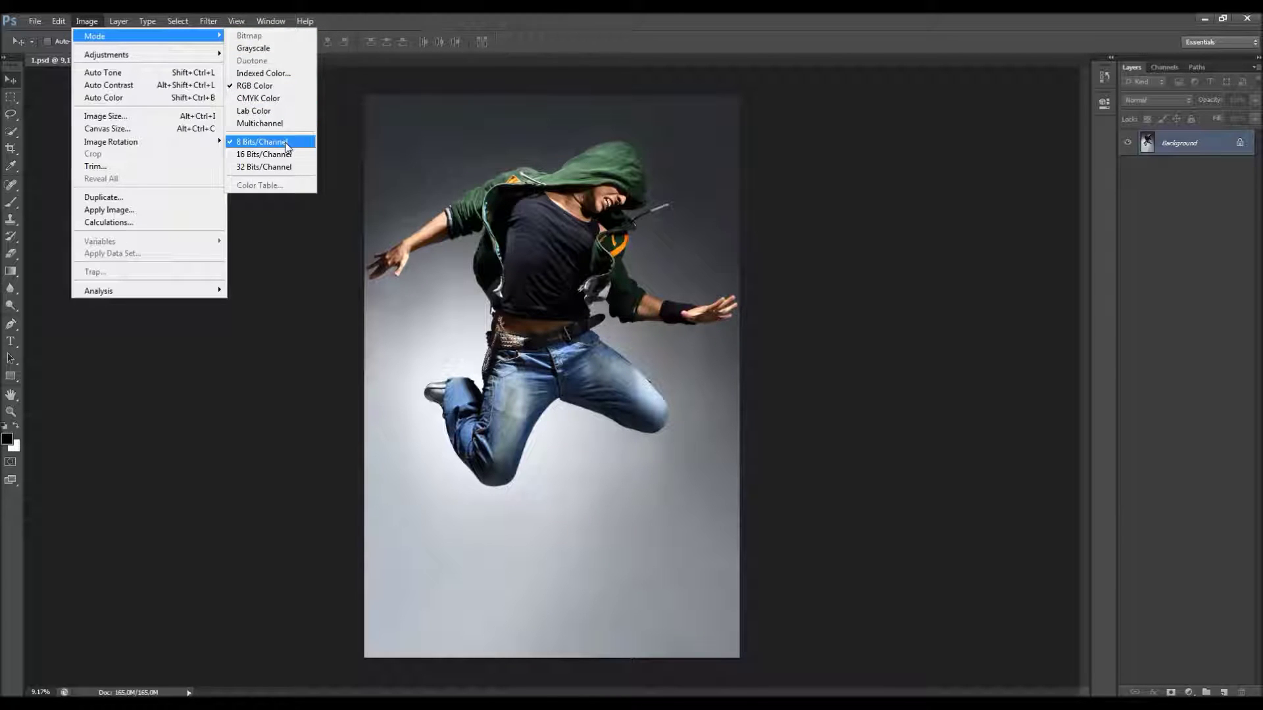
pyautogui.click(105, 116)
pyautogui.moveTo(609, 173); pyautogui.dragTo(841, 211)
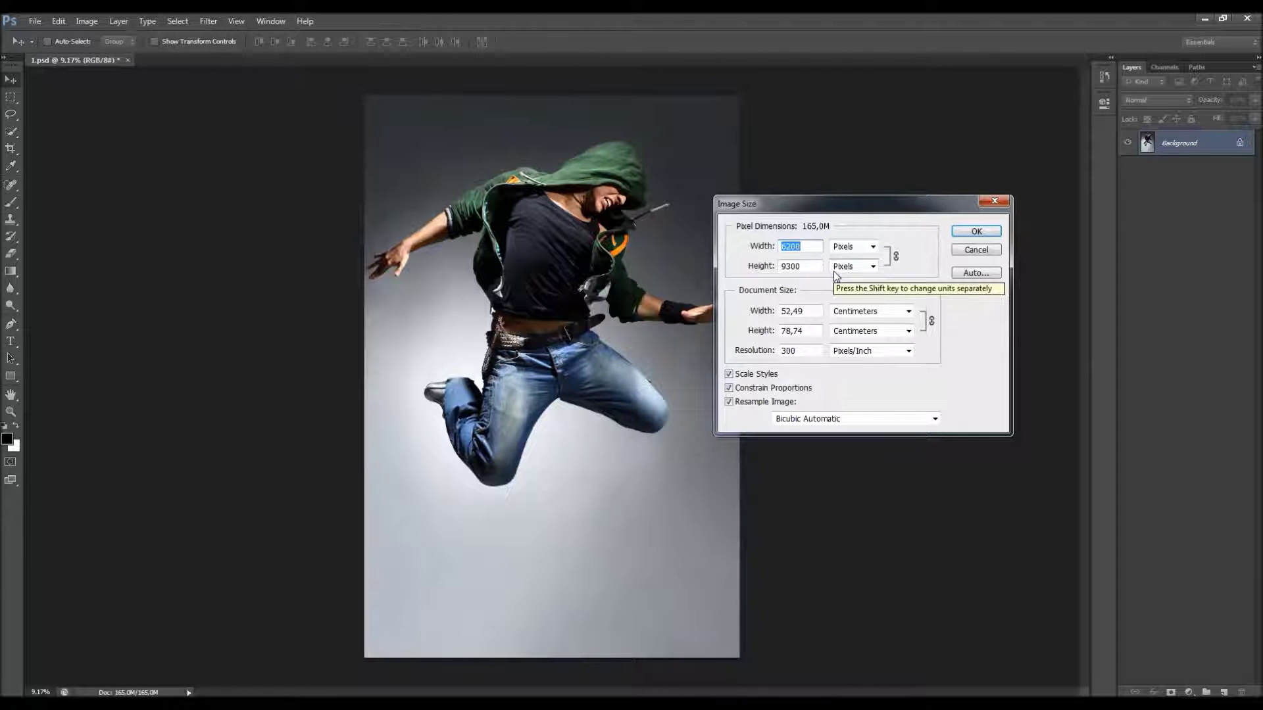
pyautogui.moveTo(805, 351); pyautogui.dragTo(415, 359)
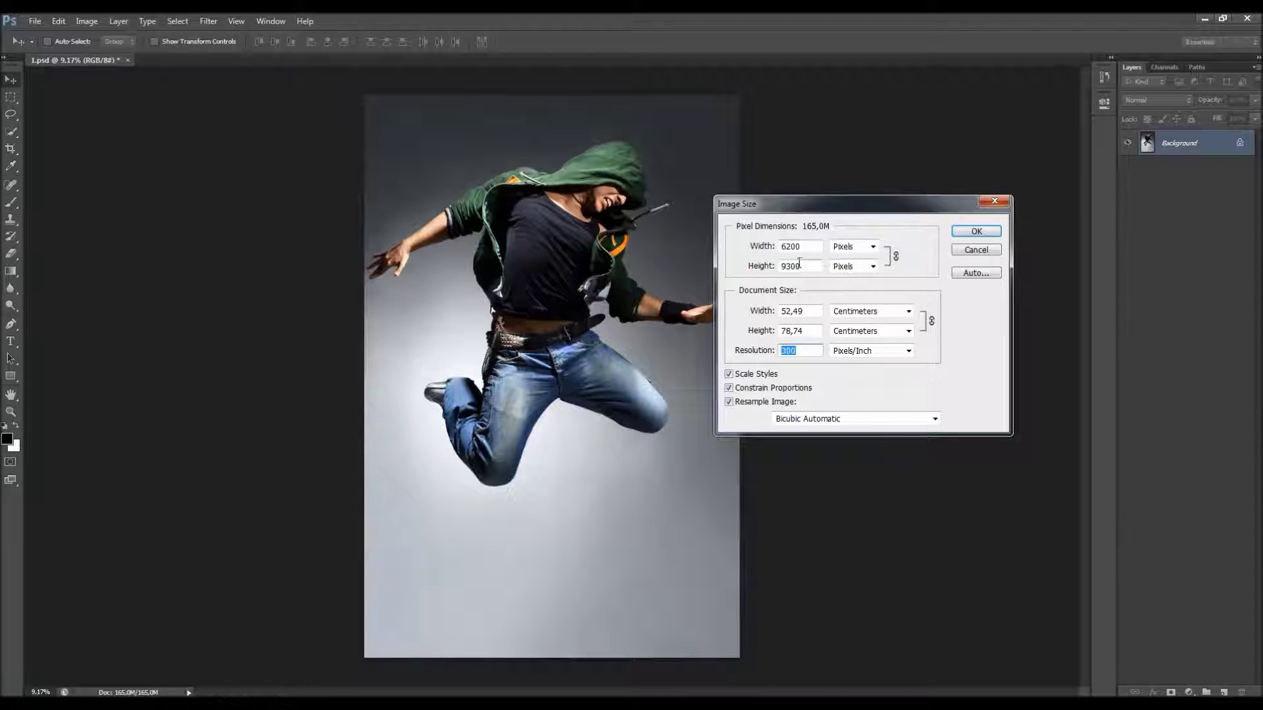
# Step: Resize the photo to a height of 2300 pixels with proportions constrained and apply the new image size
pyautogui.moveTo(816, 243); pyautogui.dragTo(744, 271)
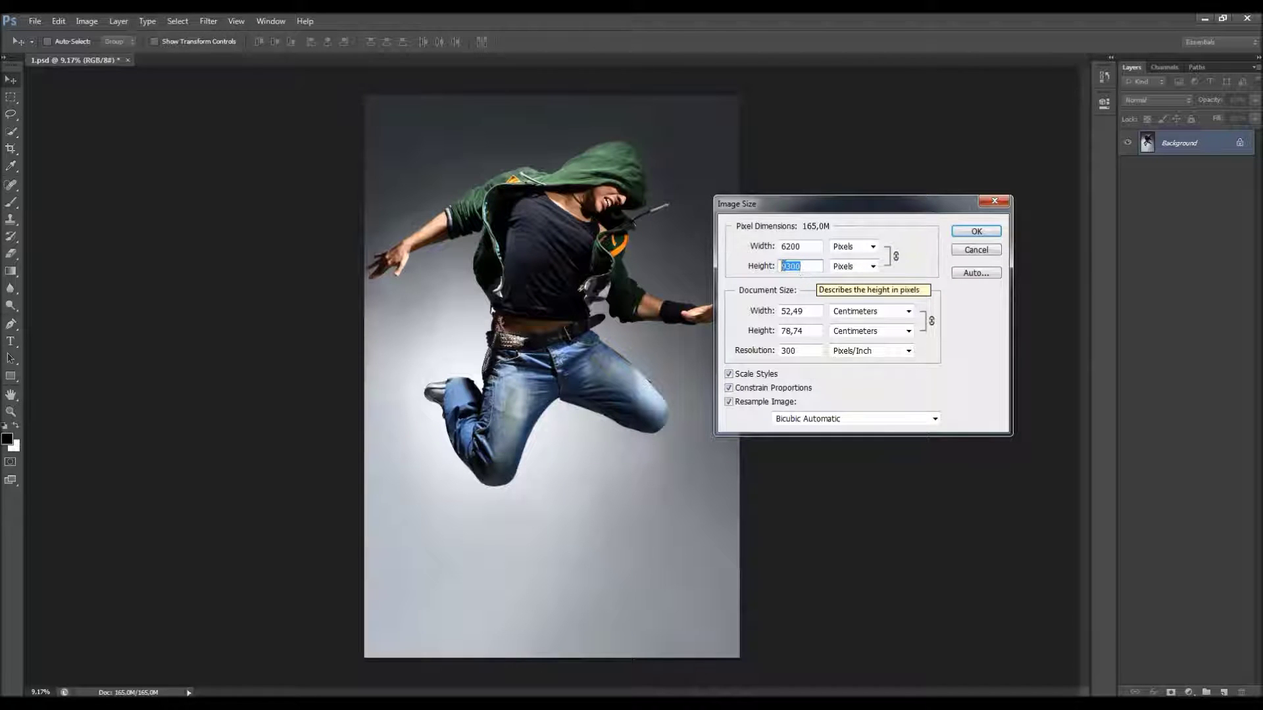
pyautogui.press('Down')
pyautogui.press('Up')
pyautogui.click(787, 268)
pyautogui.press('BackSpace')
pyautogui.write('2')
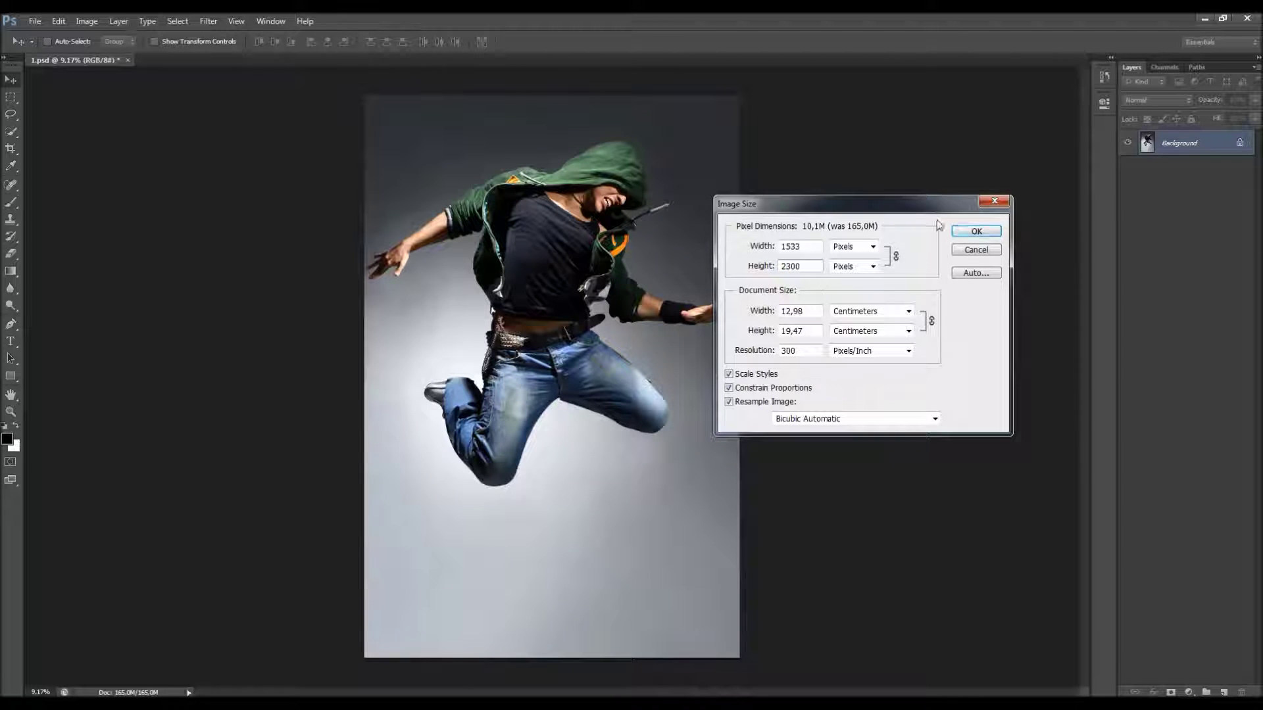
pyautogui.click(962, 233)
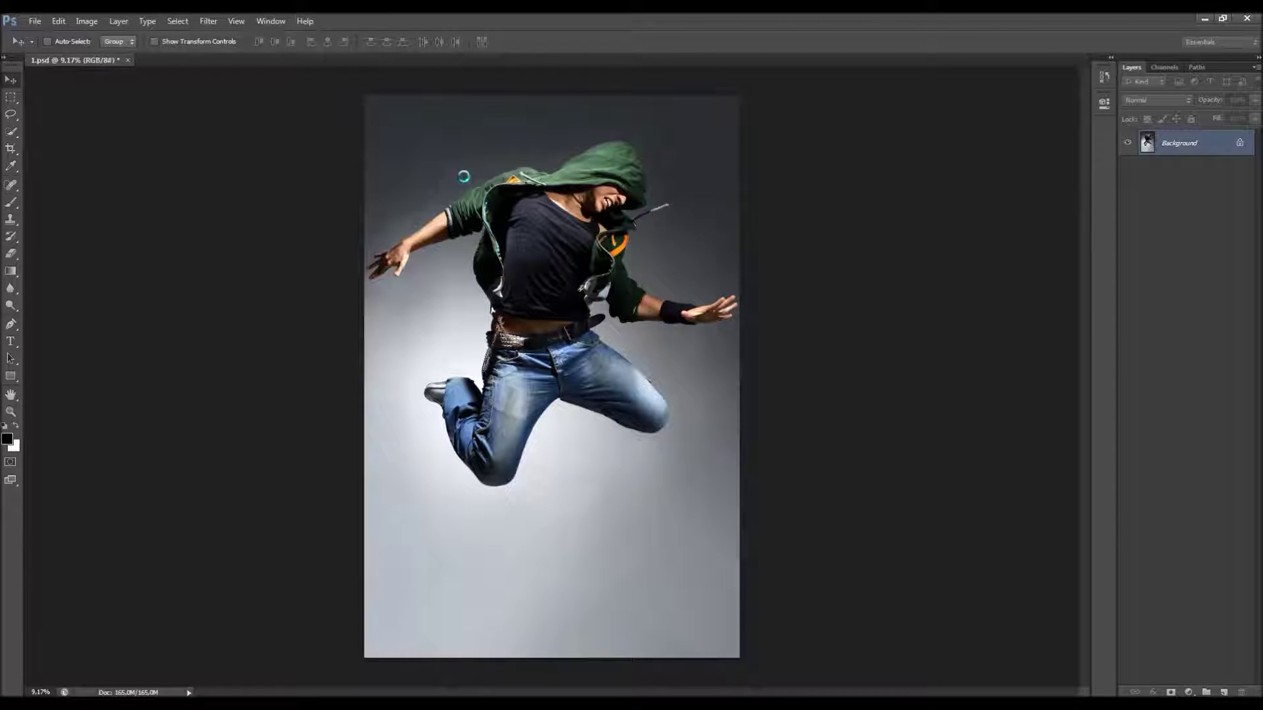
# Step: Duplicate the resized 1.psd as a new document named 1 copy
pyautogui.scroll(6, 569, 339)
pyautogui.scroll(2, 569, 339)
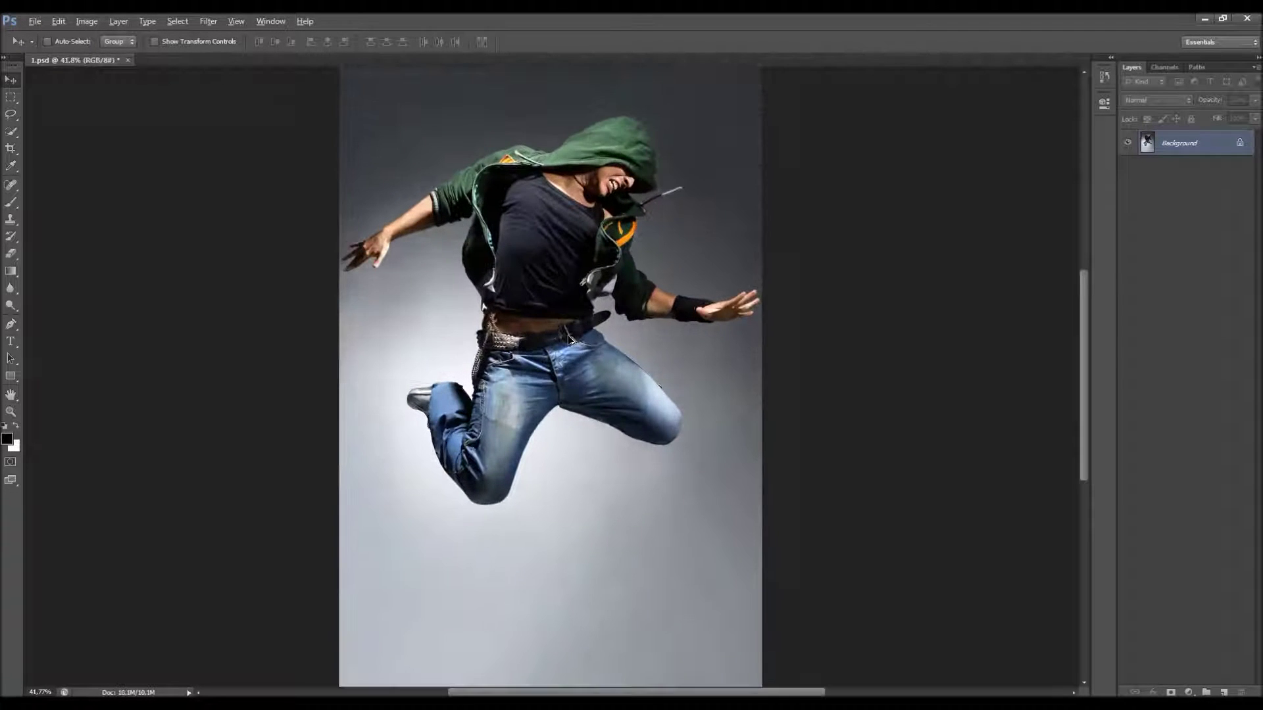
pyautogui.scroll(-1, 567, 334)
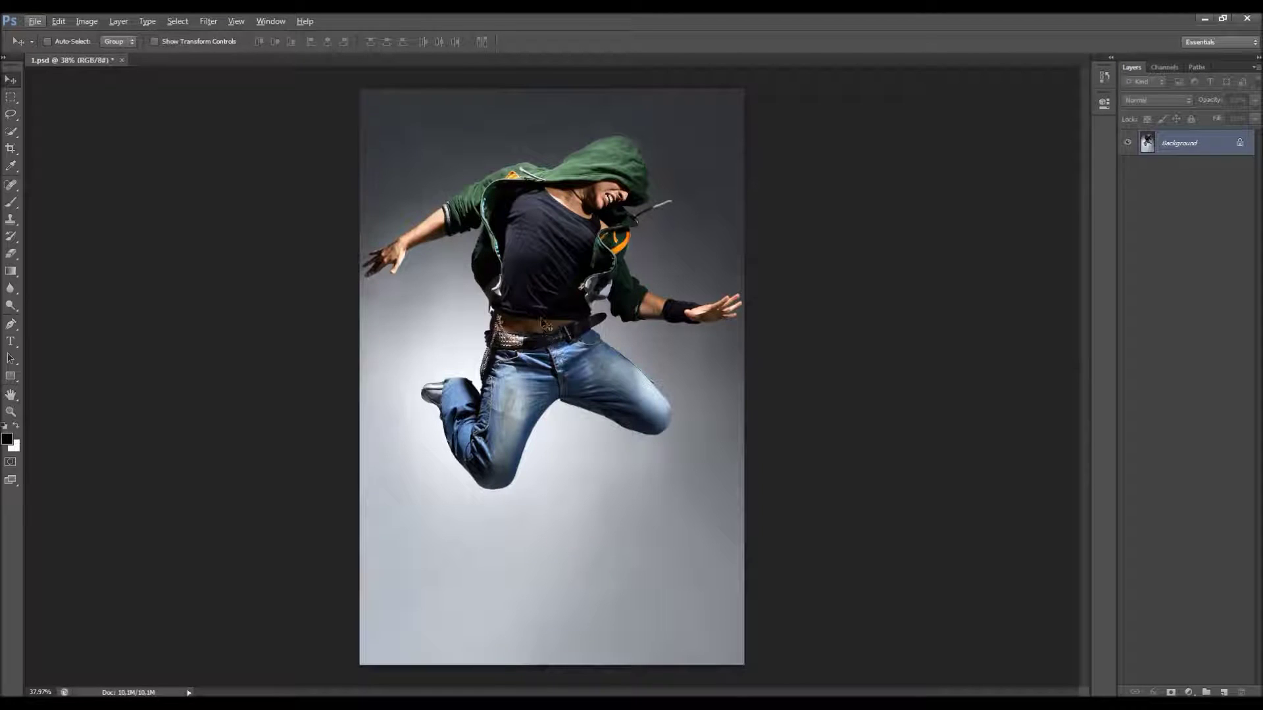
pyautogui.click(86, 21)
pyautogui.click(104, 197)
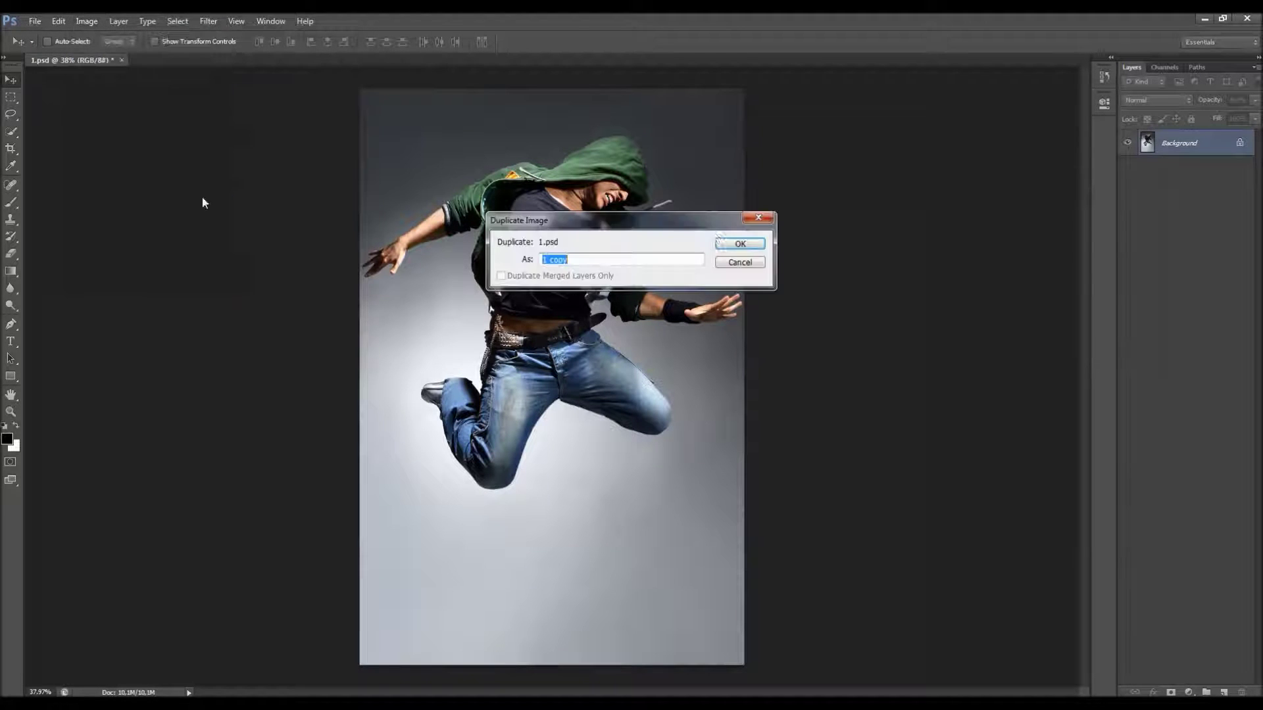
pyautogui.click(734, 240)
# Step: Set the duplicate's resolution to 72 pixels/inch and its height to 2300 pixels, and apply the new size
pyautogui.click(92, 22)
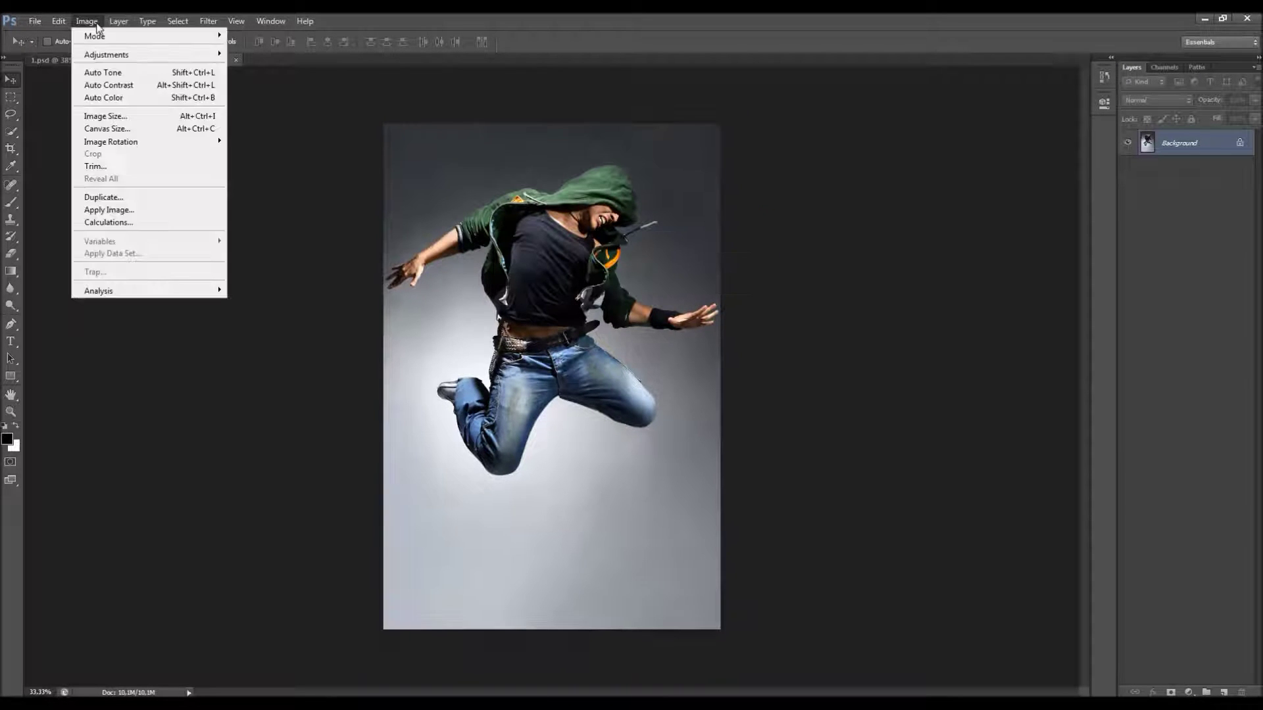
pyautogui.click(105, 116)
pyautogui.click(814, 347)
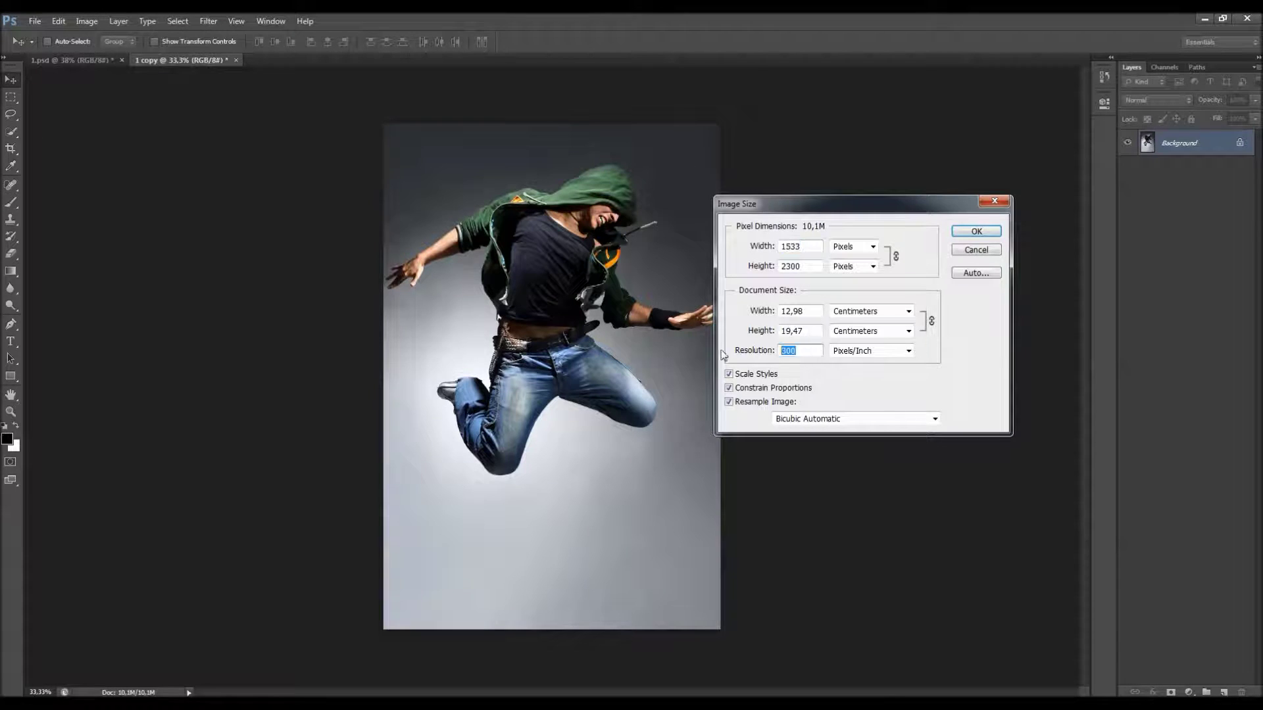
pyautogui.write('72')
pyautogui.moveTo(811, 269); pyautogui.dragTo(731, 279)
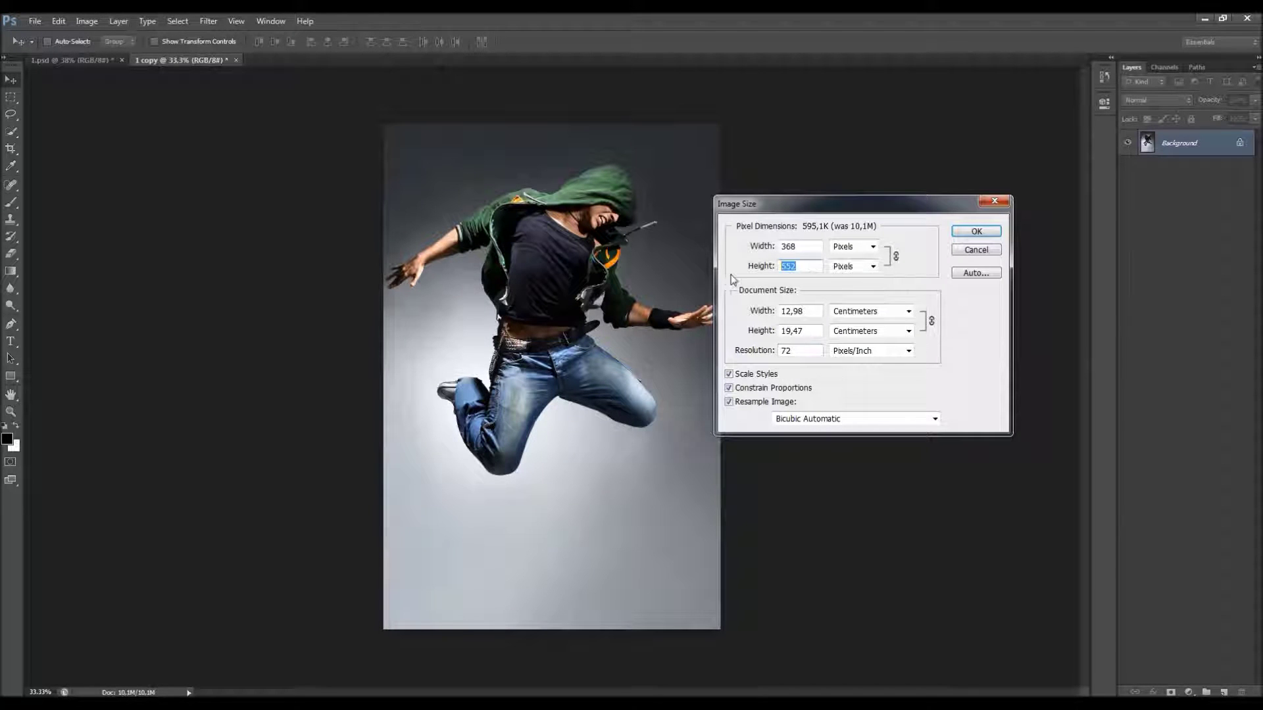
pyautogui.write('2250')
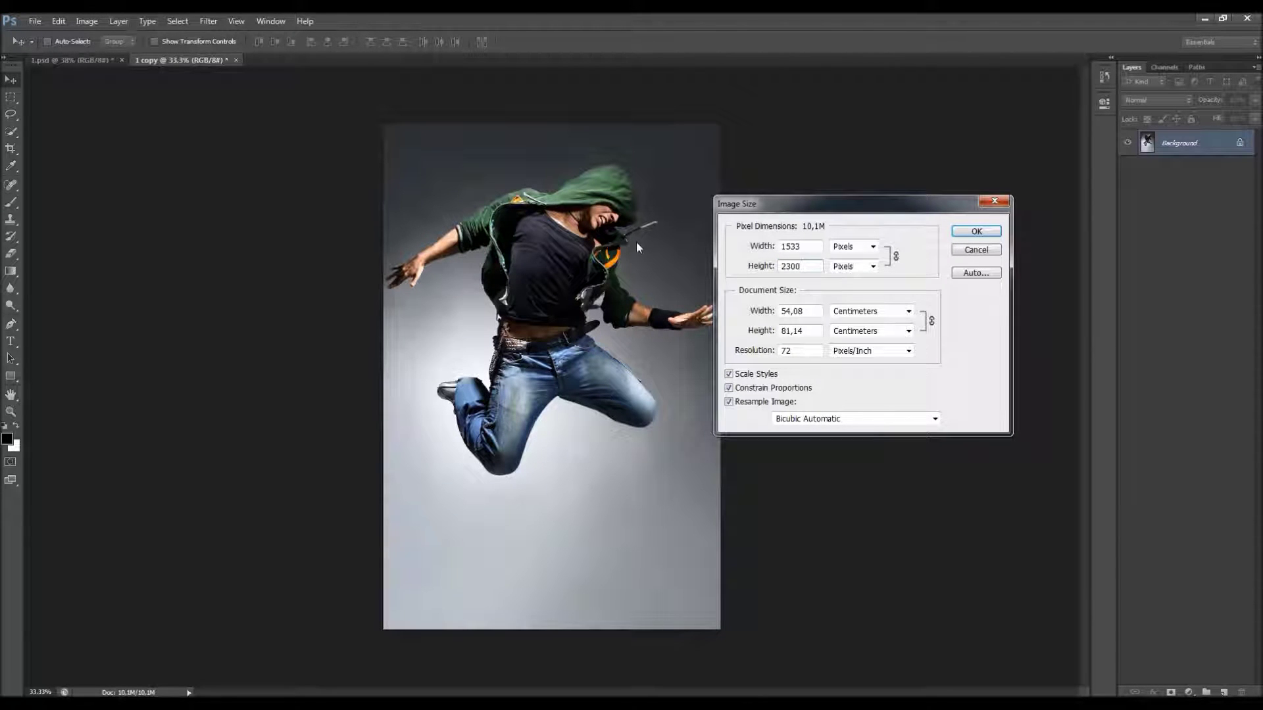
pyautogui.press('Return')
# Step: Set the duplicate's resolution to 300 pixels/inch and its height to 2300 pixels, and apply the new size
pyautogui.click(95, 20)
pyautogui.click(100, 113)
pyautogui.click(802, 350)
pyautogui.write('300')
pyautogui.click(798, 266)
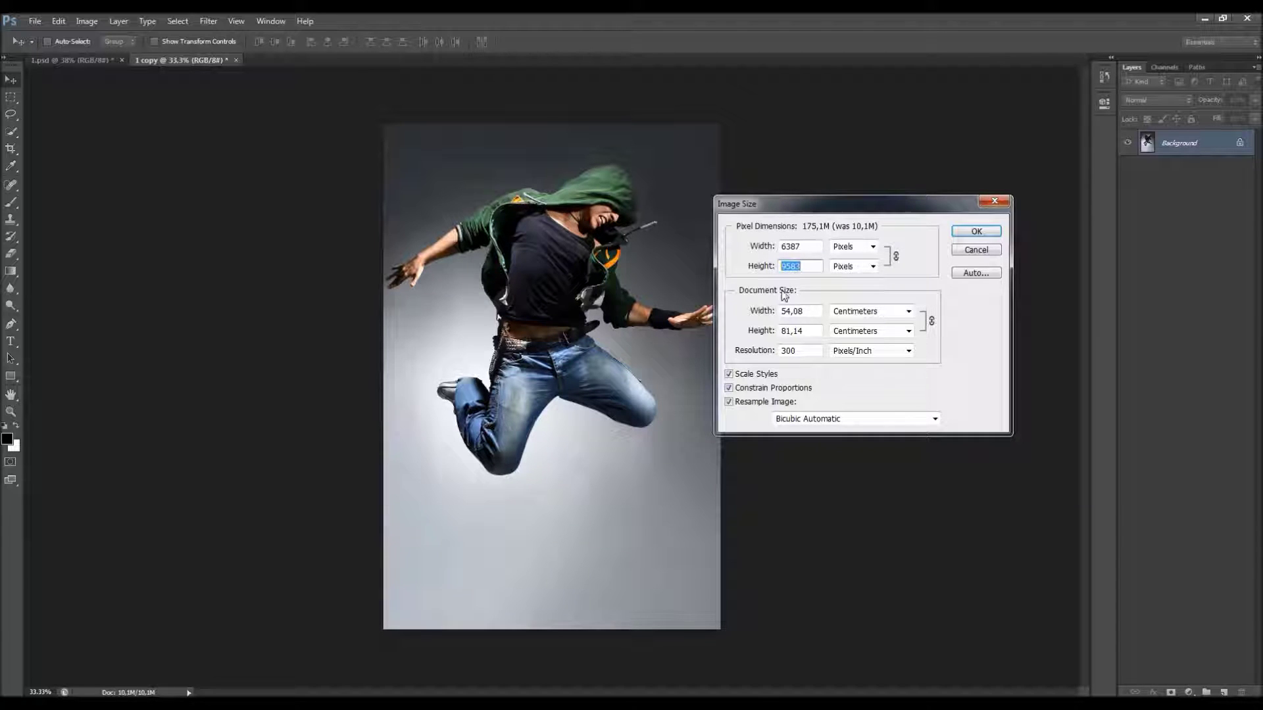
pyautogui.write('2300')
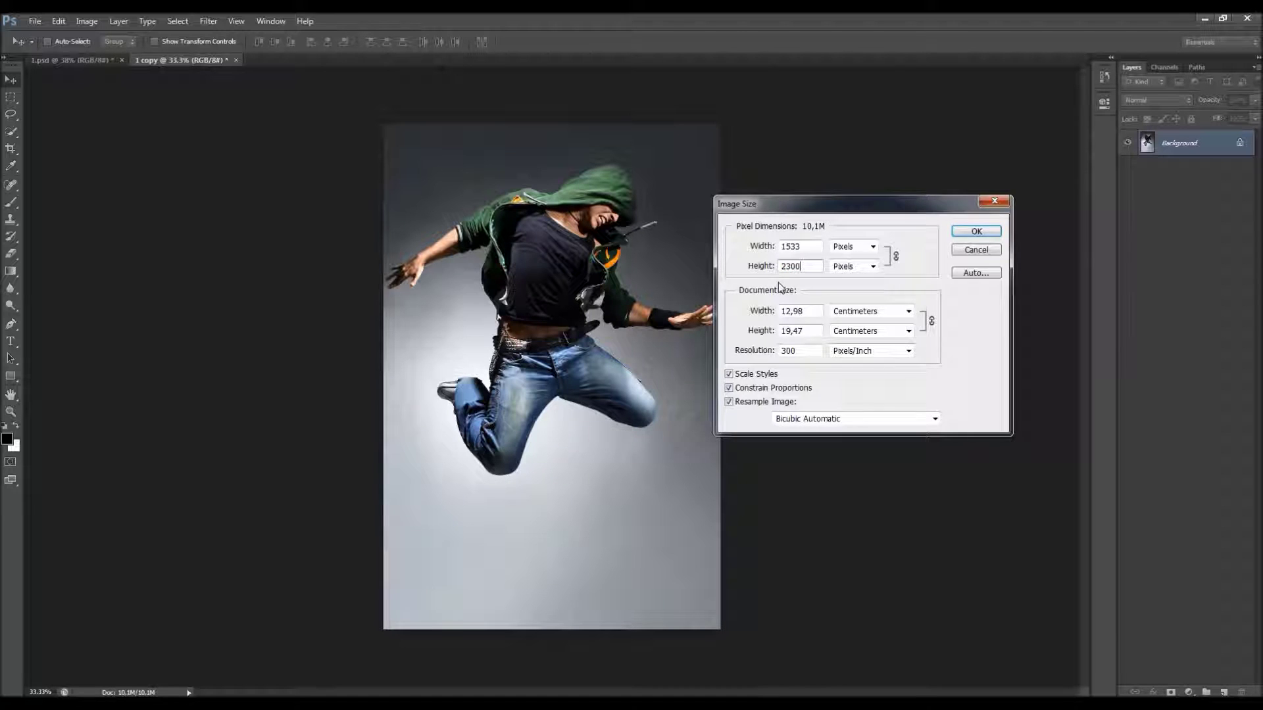
pyautogui.press('Return')
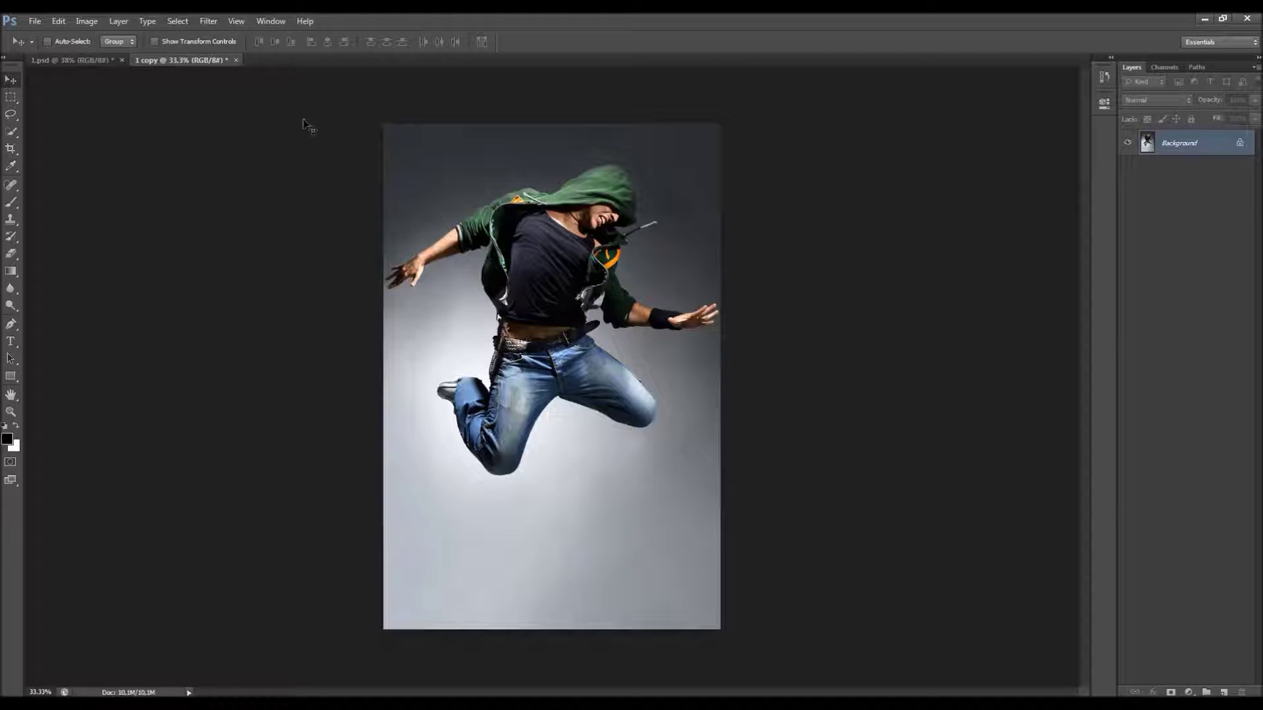
# Step: Check the duplicate's resolution in Image Size without changing it, and close 1 copy without saving
pyautogui.click(87, 21)
pyautogui.click(96, 108)
pyautogui.doubleClick(798, 350)
pyautogui.click(971, 258)
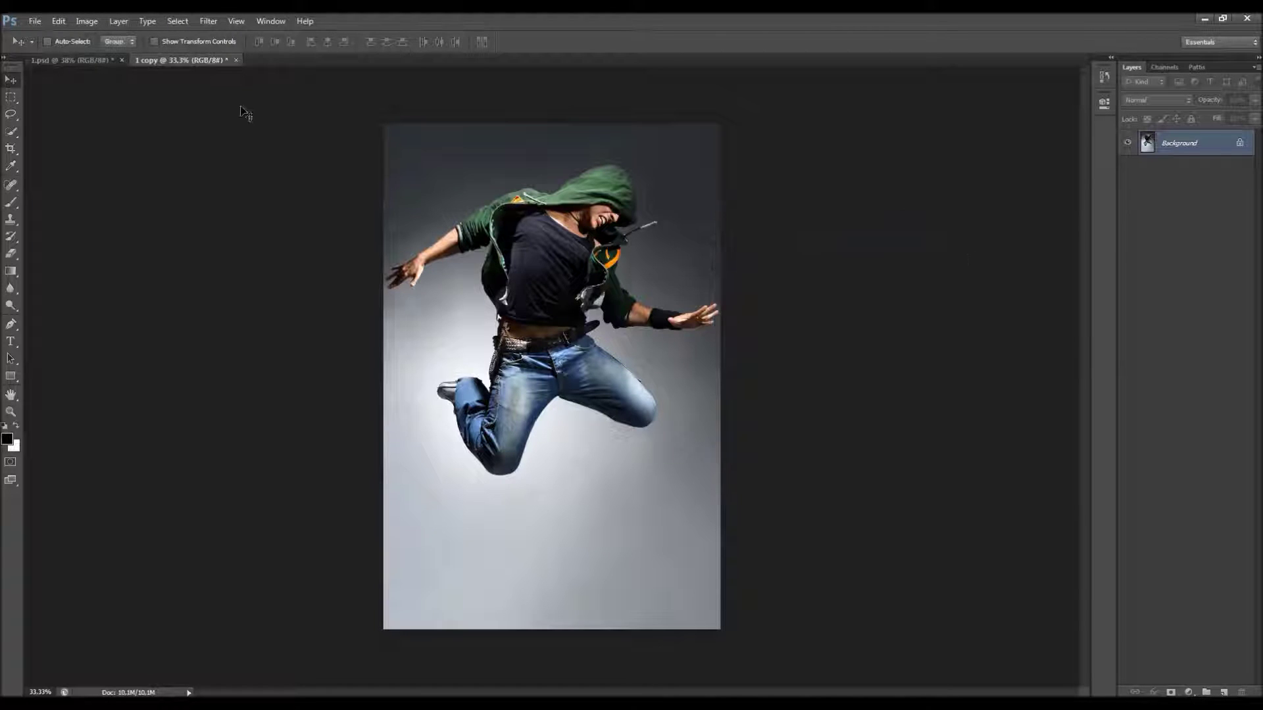
pyautogui.click(235, 59)
pyautogui.click(684, 281)
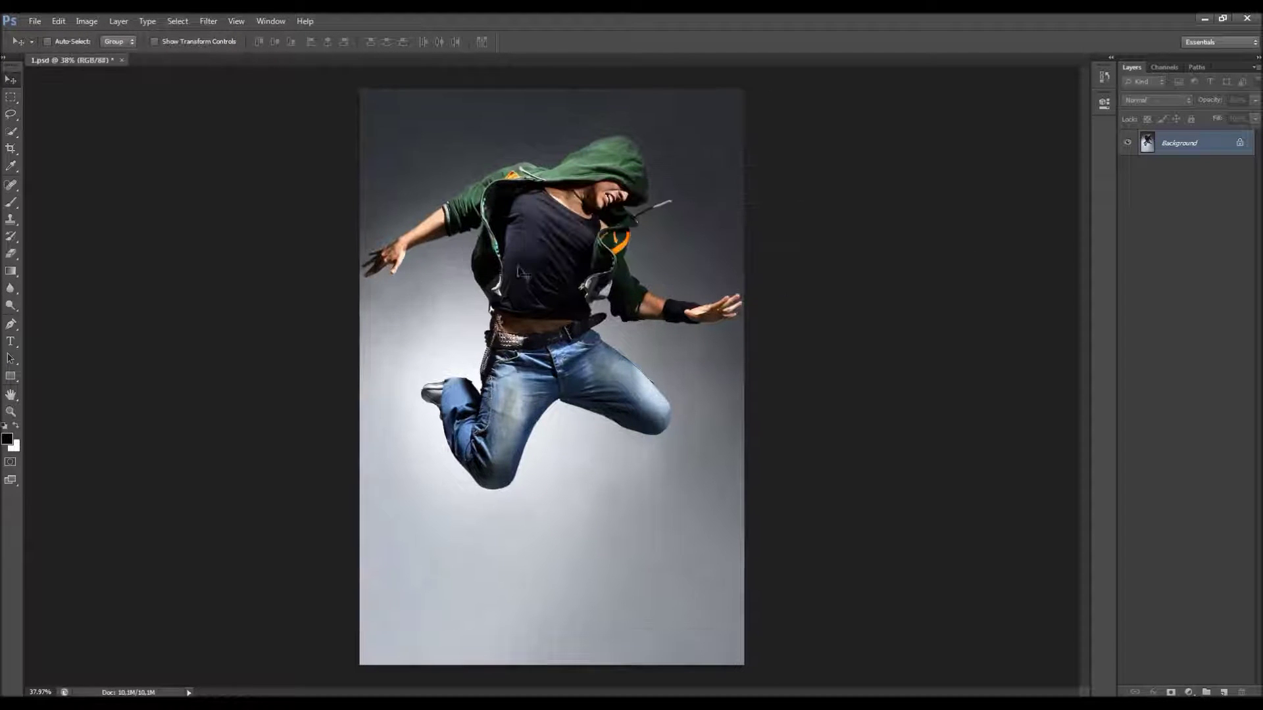
# Step: Bring up the action list and load the Typography 4 action set from the Desktop's Typography 4 Photoshop Action folder
pyautogui.scroll(-1, 528, 266)
pyautogui.scroll(1, 566, 265)
pyautogui.click(271, 21)
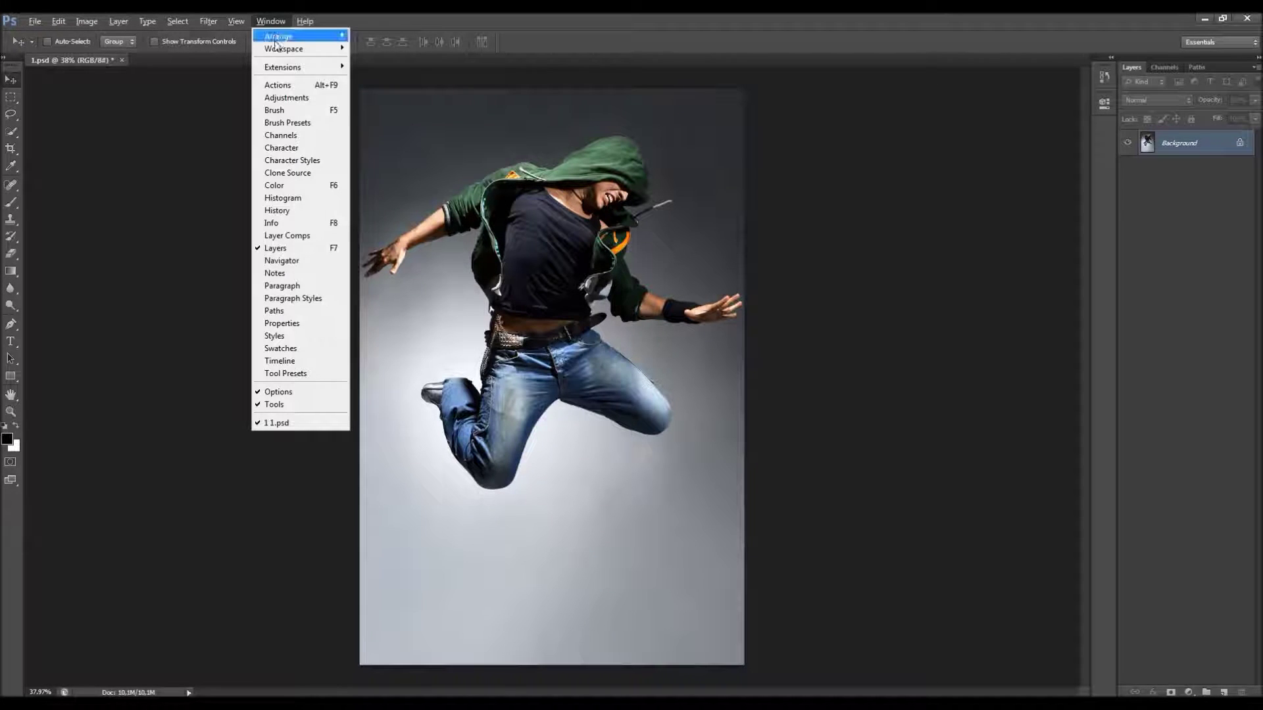
pyautogui.click(294, 86)
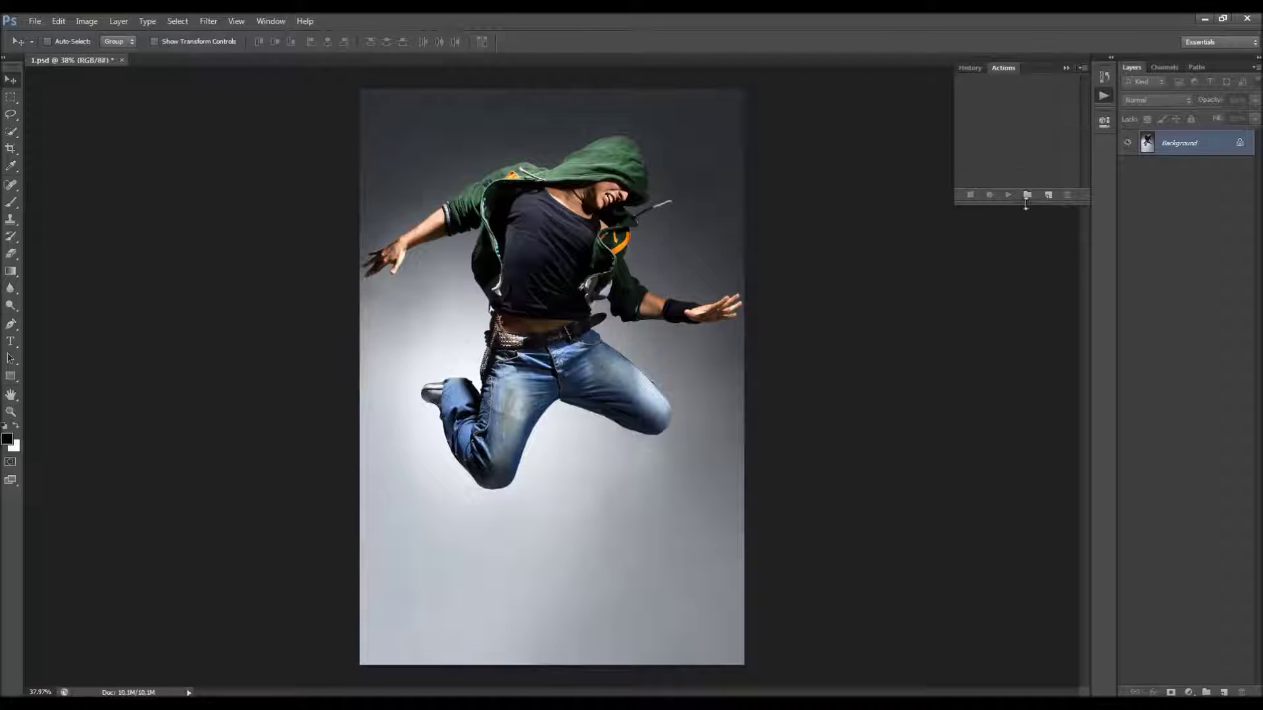
pyautogui.click(1081, 68)
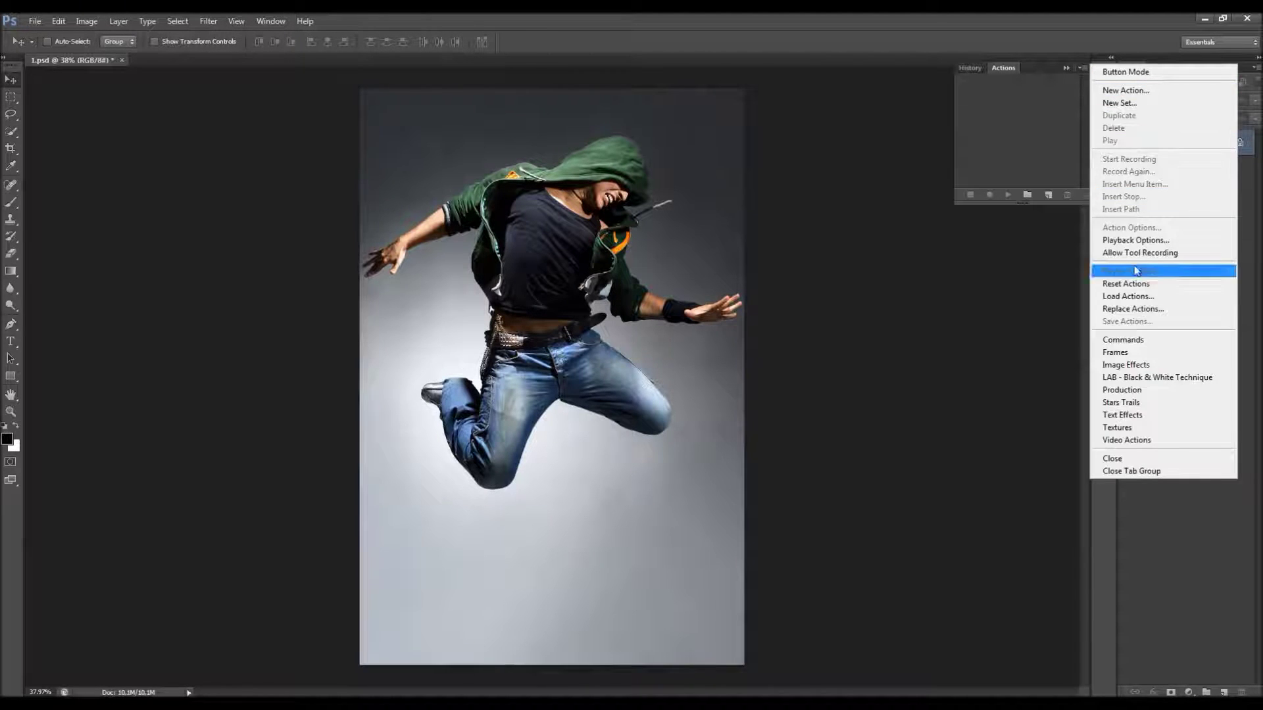
pyautogui.click(1121, 293)
pyautogui.click(473, 236)
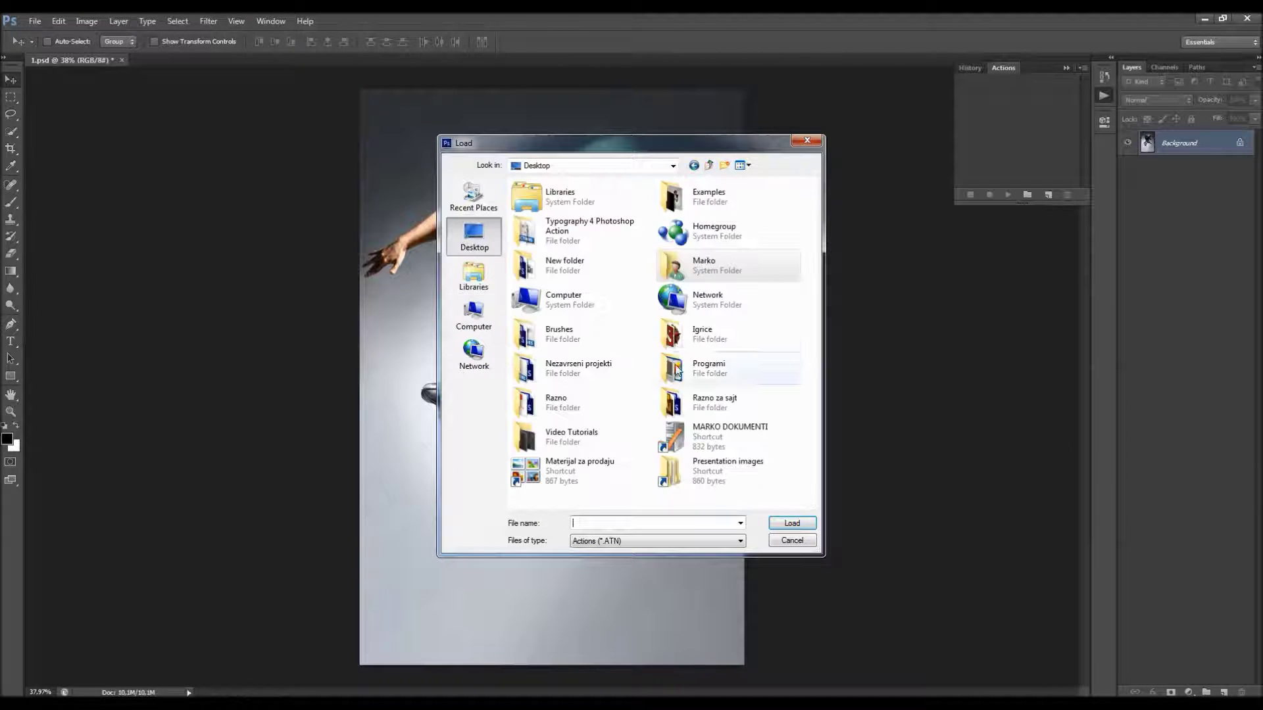
pyautogui.doubleClick(598, 235)
pyautogui.click(543, 223)
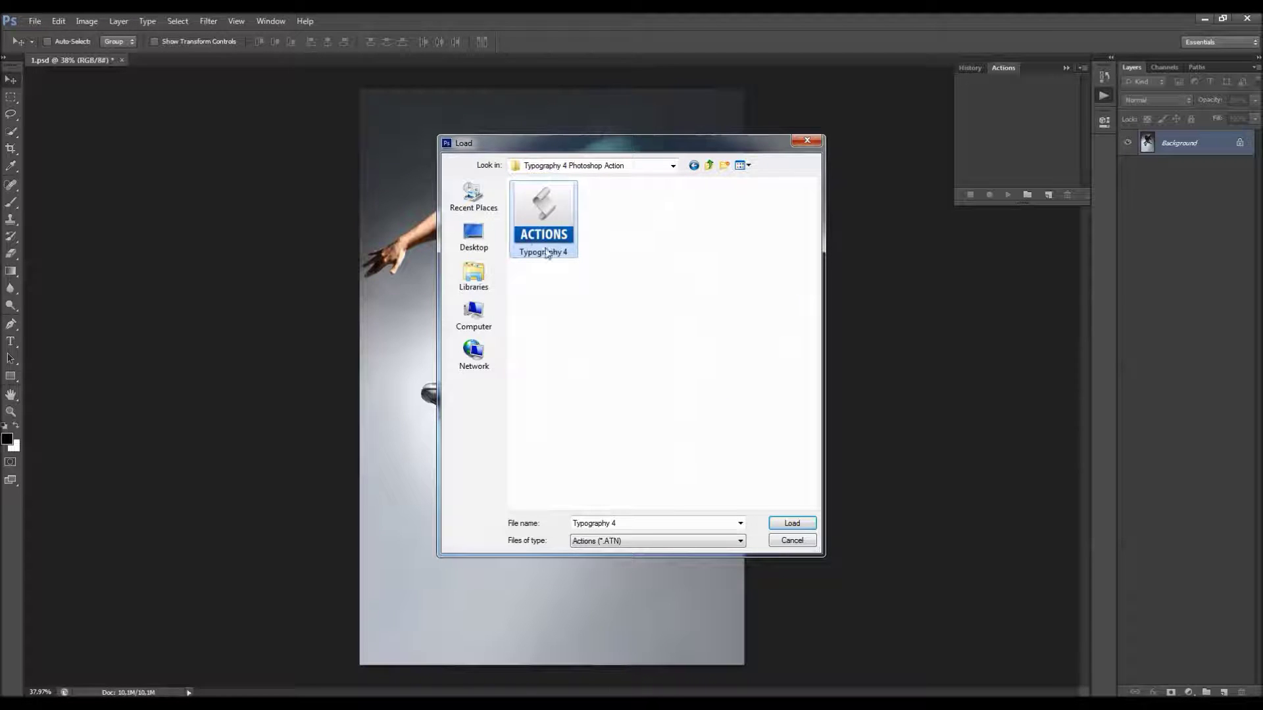
pyautogui.click(791, 523)
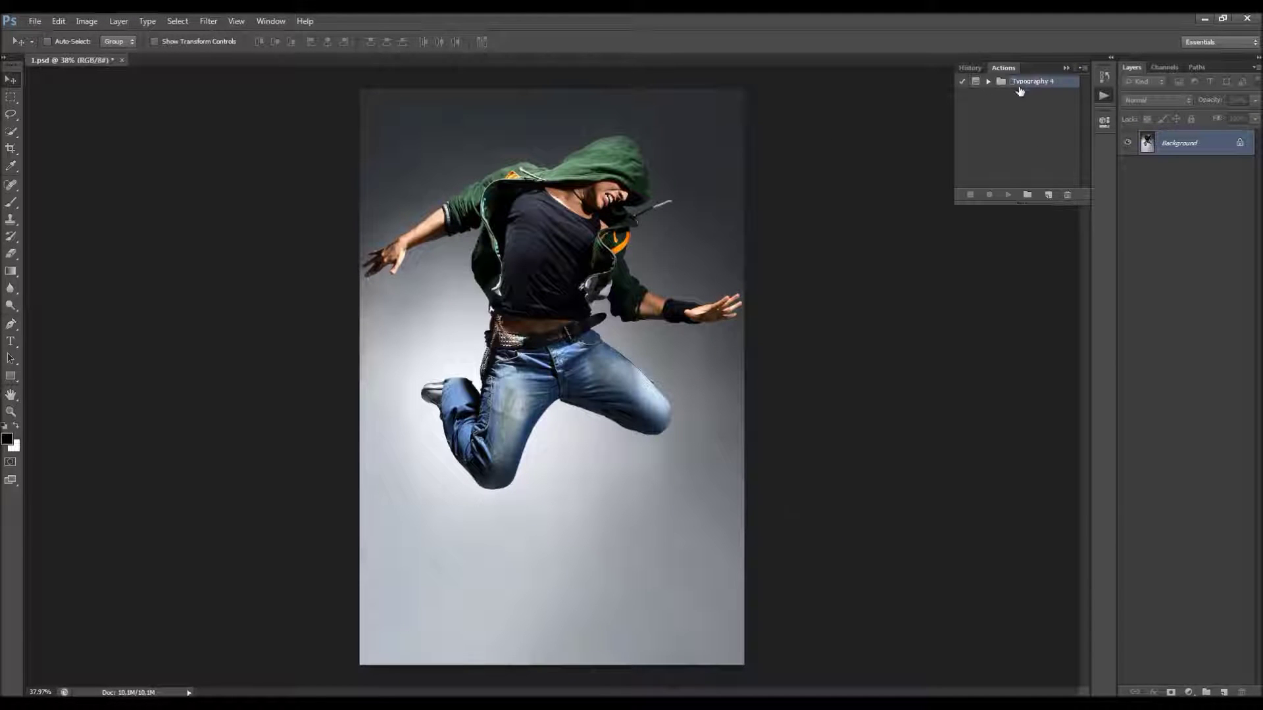
# Step: Expand the Typography 4 set and enlarge the list to show every action's full name, highlighting the dividers between letter-size groups
pyautogui.click(988, 82)
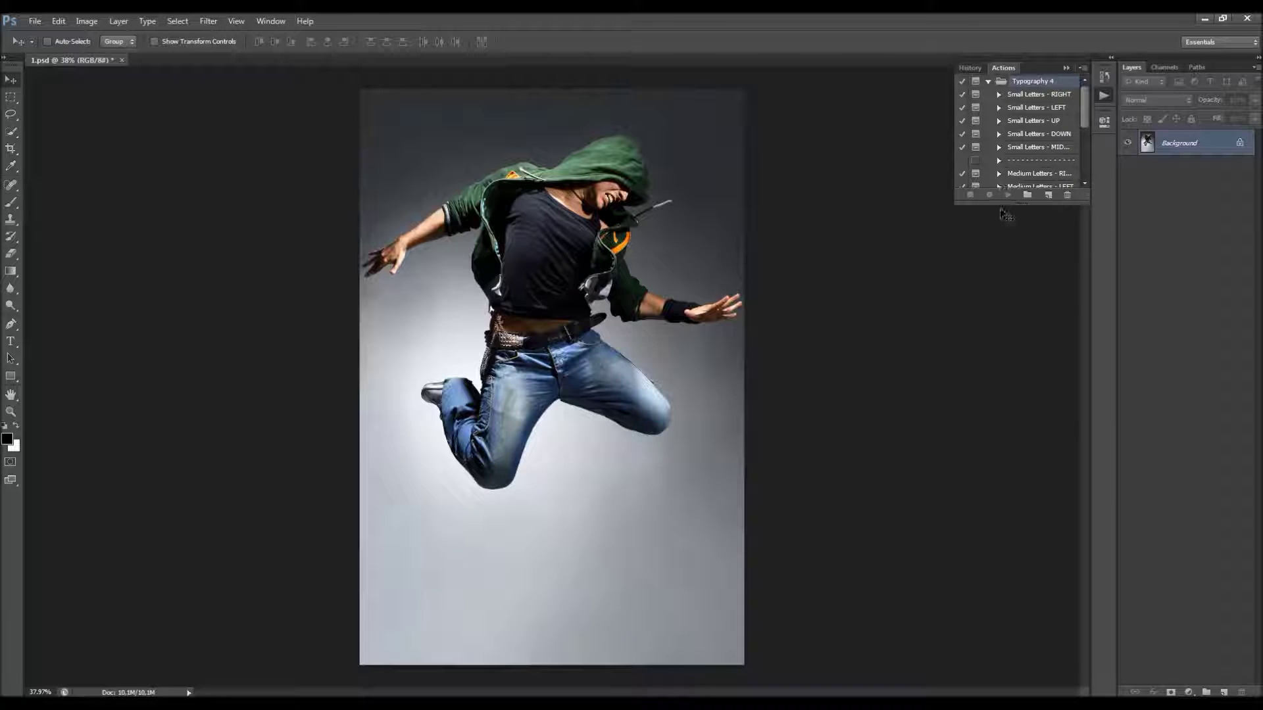
pyautogui.moveTo(1000, 208); pyautogui.dragTo(1000, 355)
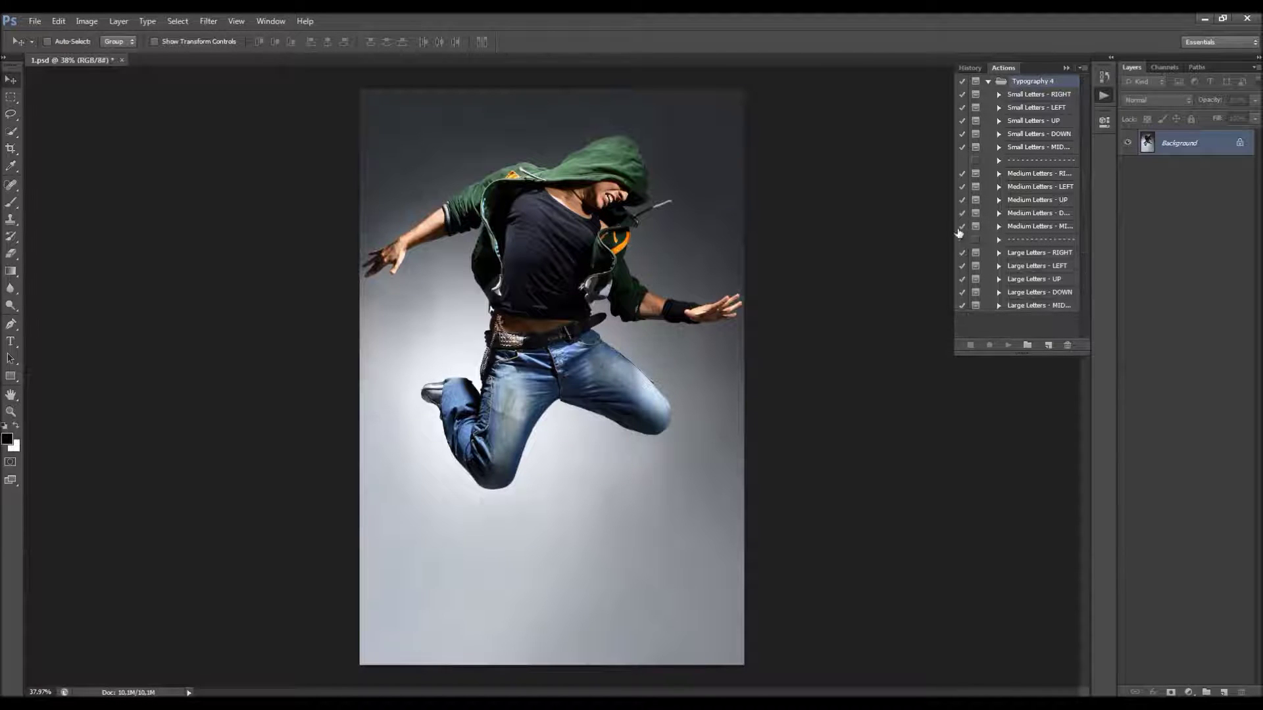
pyautogui.moveTo(951, 224); pyautogui.dragTo(906, 224)
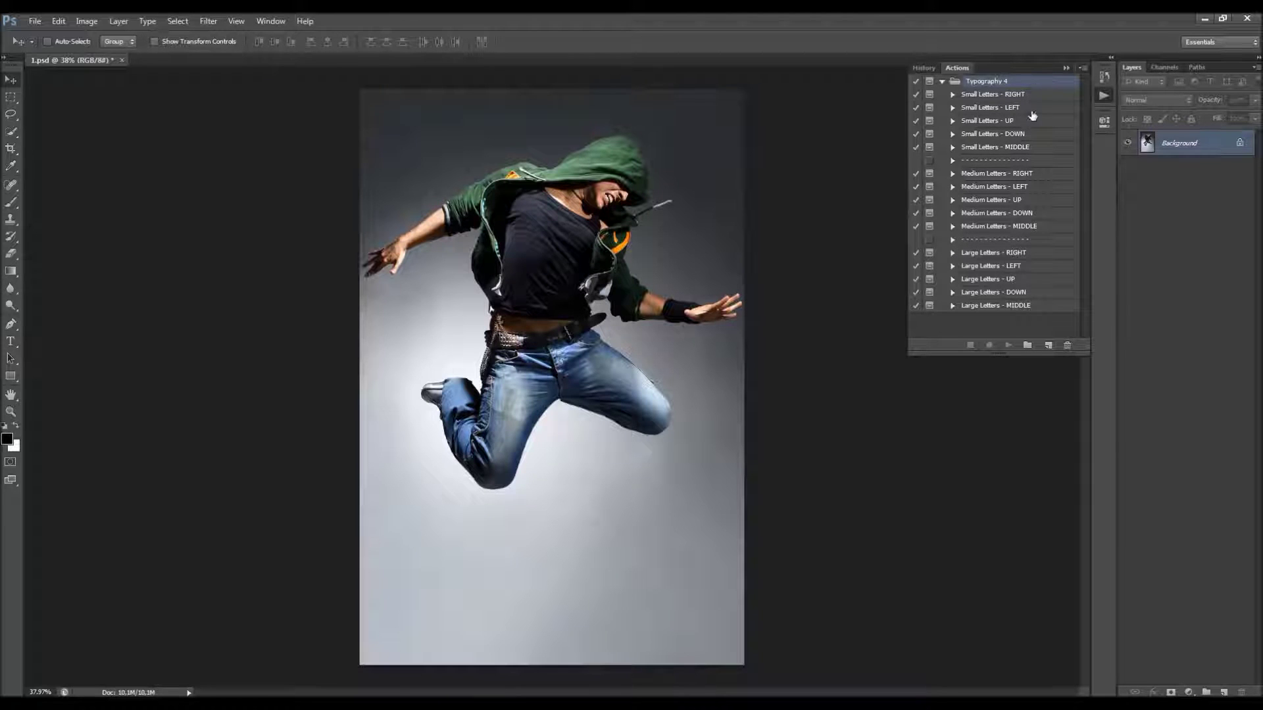
pyautogui.click(1011, 162)
pyautogui.click(967, 240)
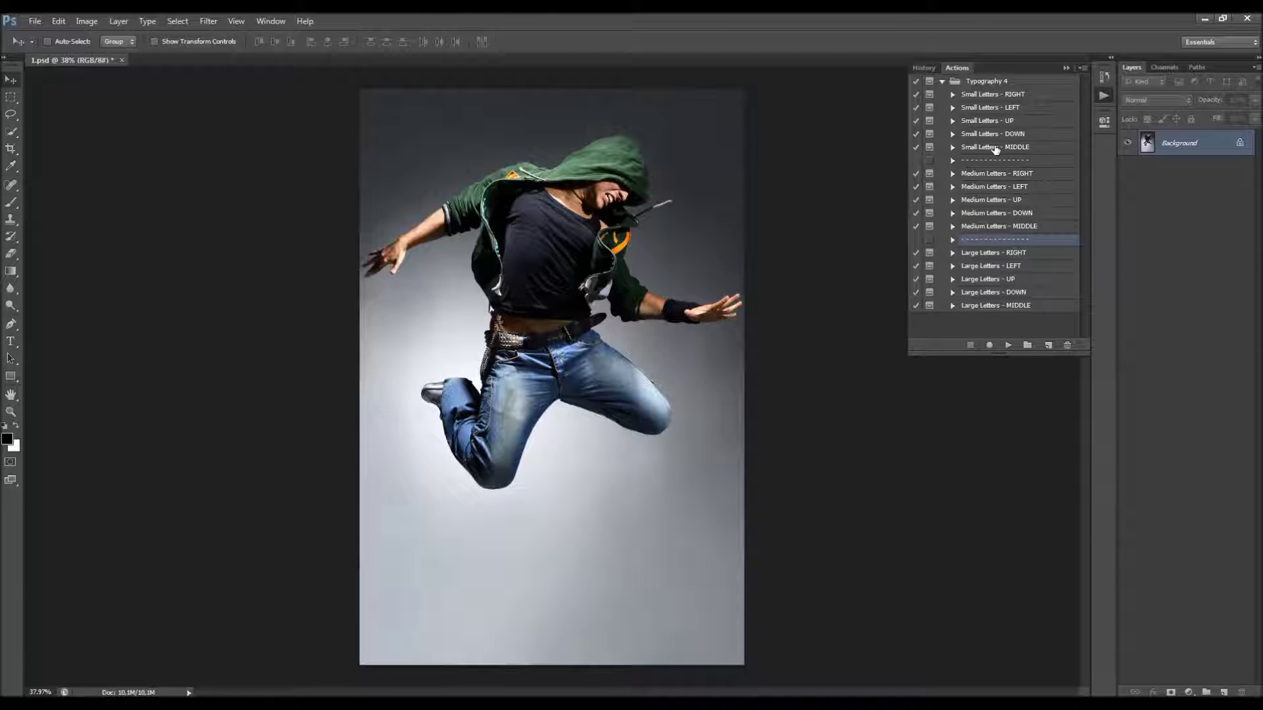
# Step: Load the Typography_4_Brushes file from the Desktop's Typography 4 Photoshop Action folder into the brush presets and check the end of the list
pyautogui.click(1008, 83)
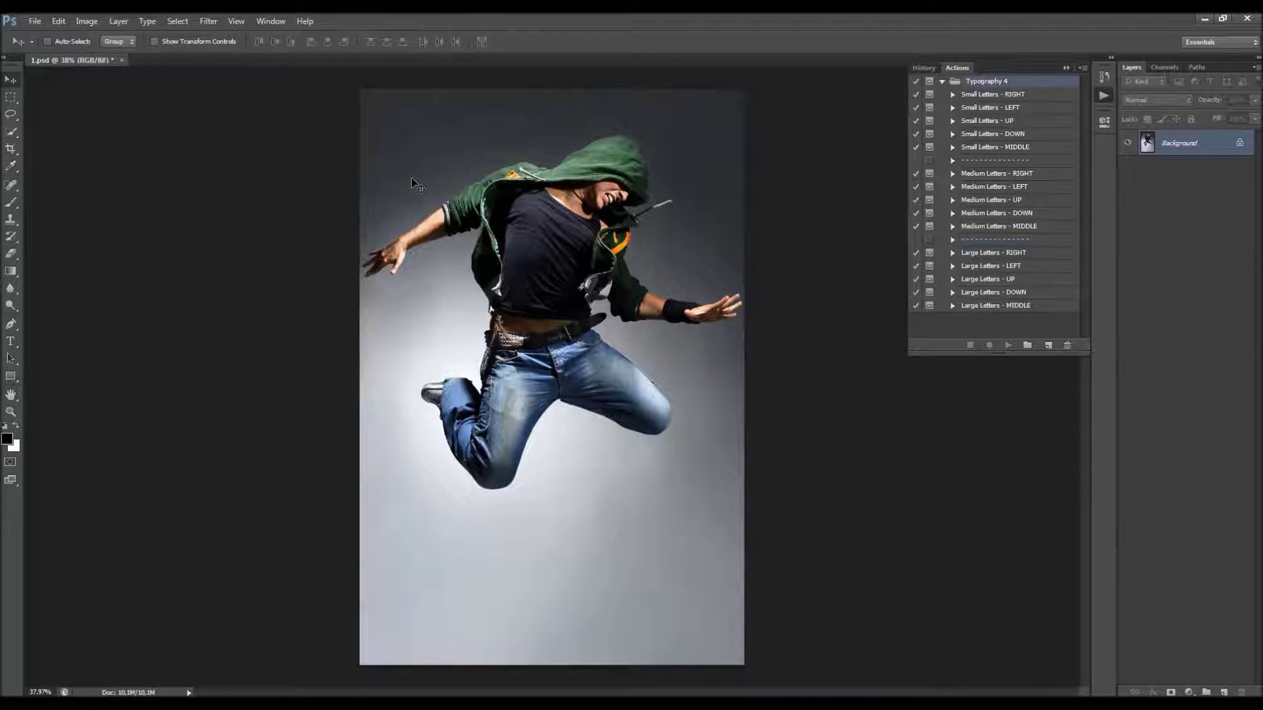
pyautogui.click(11, 202)
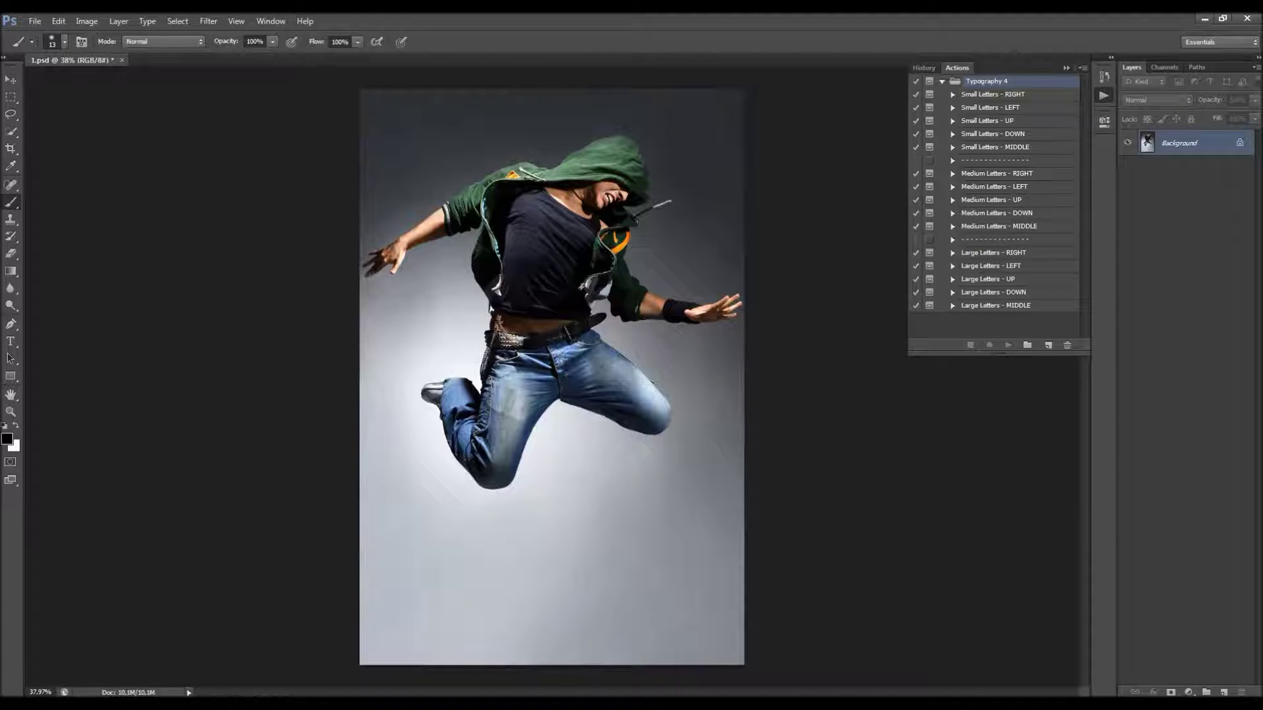
pyautogui.rightClick(633, 275)
pyautogui.click(636, 260)
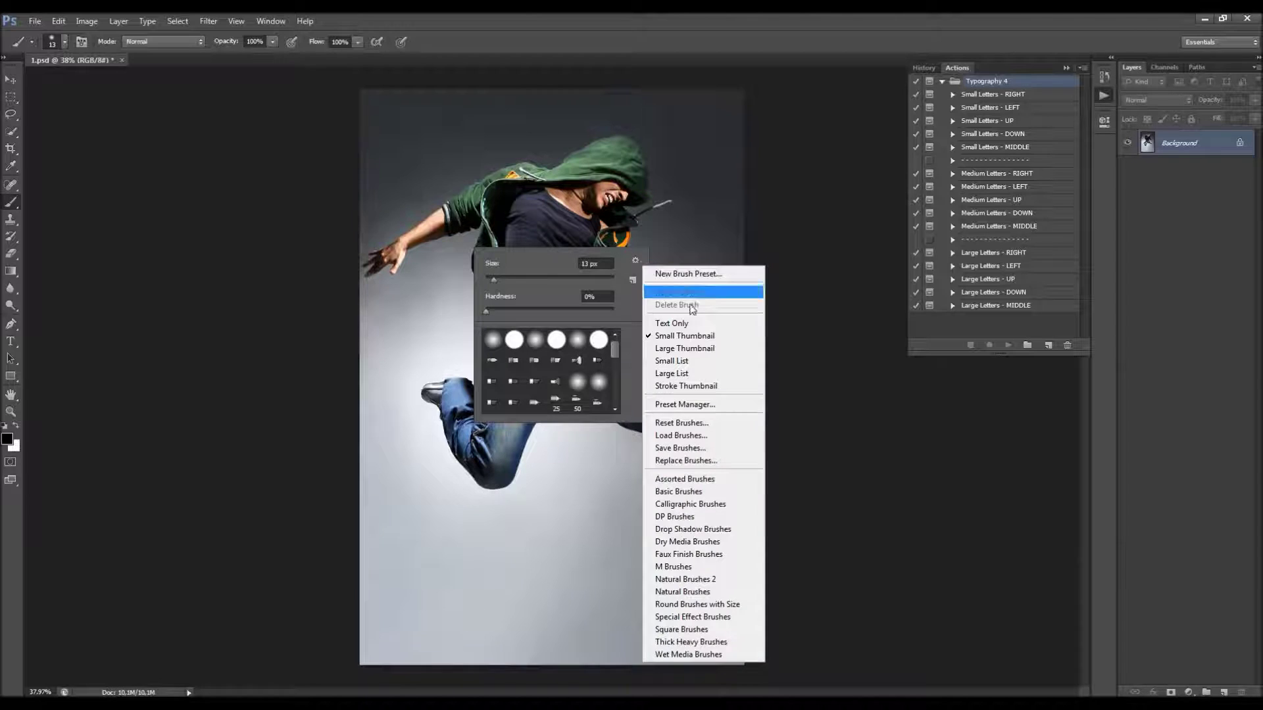
pyautogui.click(675, 436)
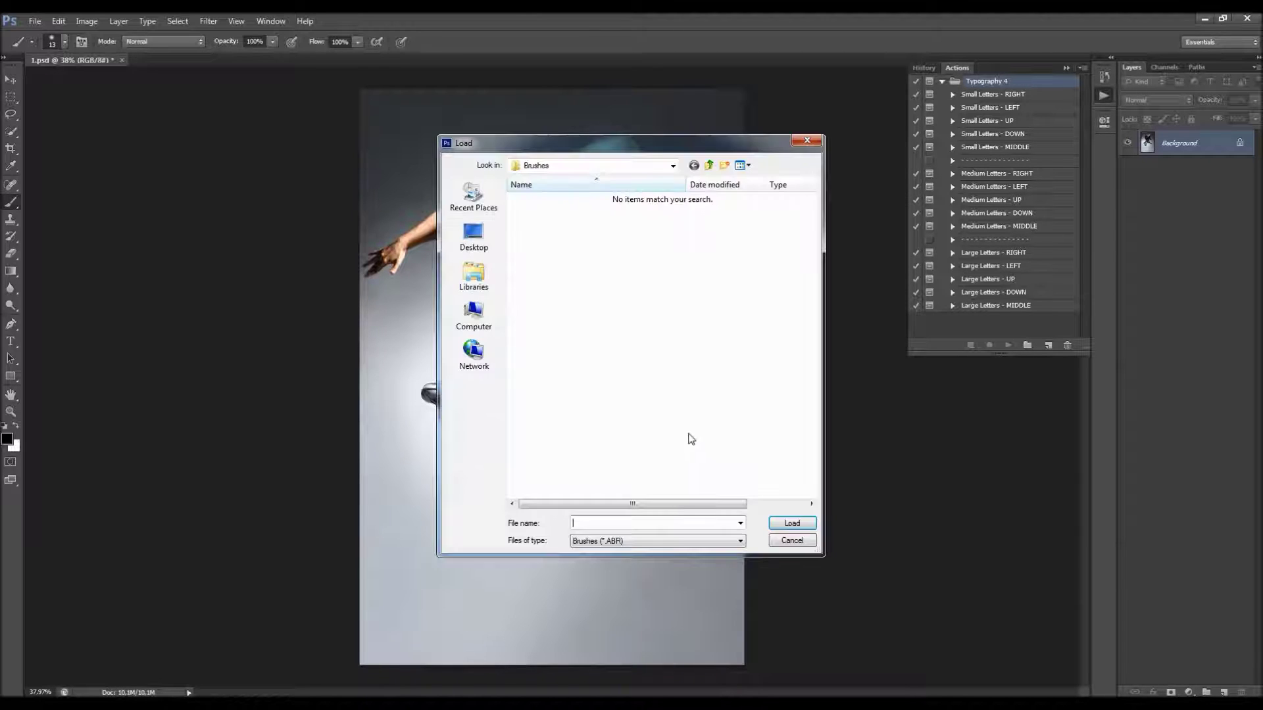
pyautogui.click(493, 247)
pyautogui.doubleClick(559, 230)
pyautogui.click(543, 223)
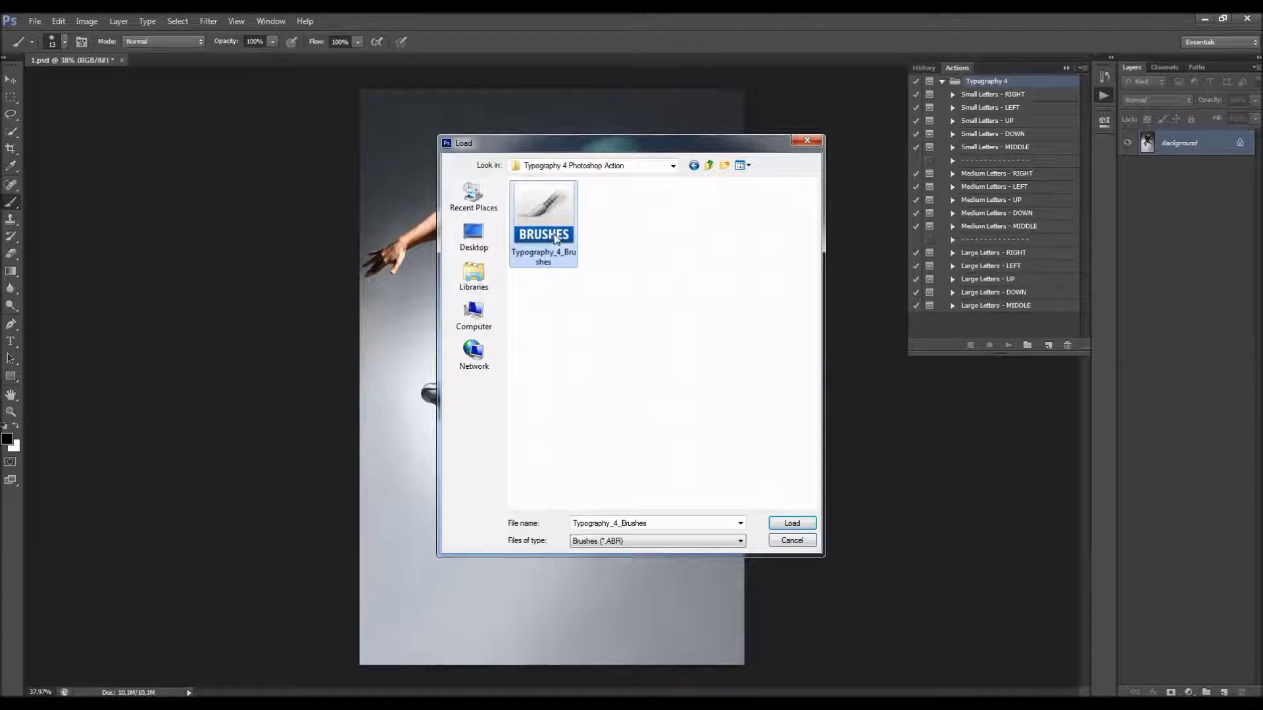
pyautogui.click(797, 523)
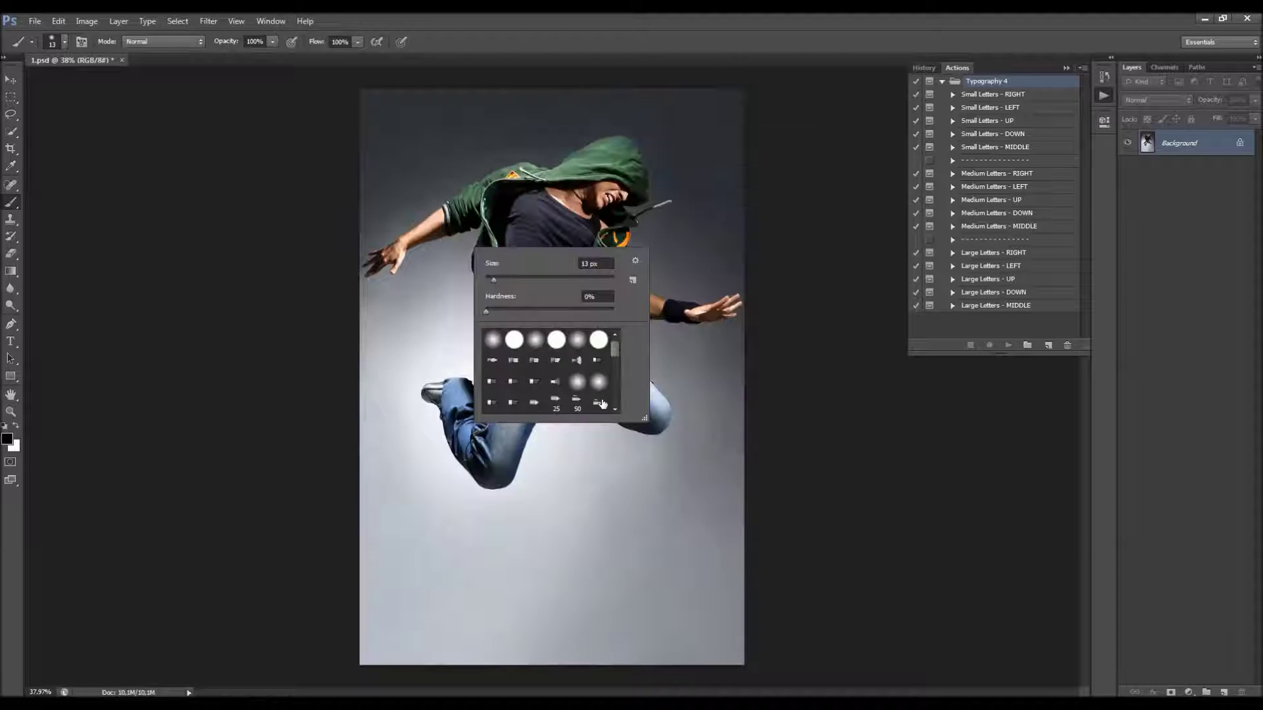
pyautogui.moveTo(617, 350); pyautogui.dragTo(611, 400)
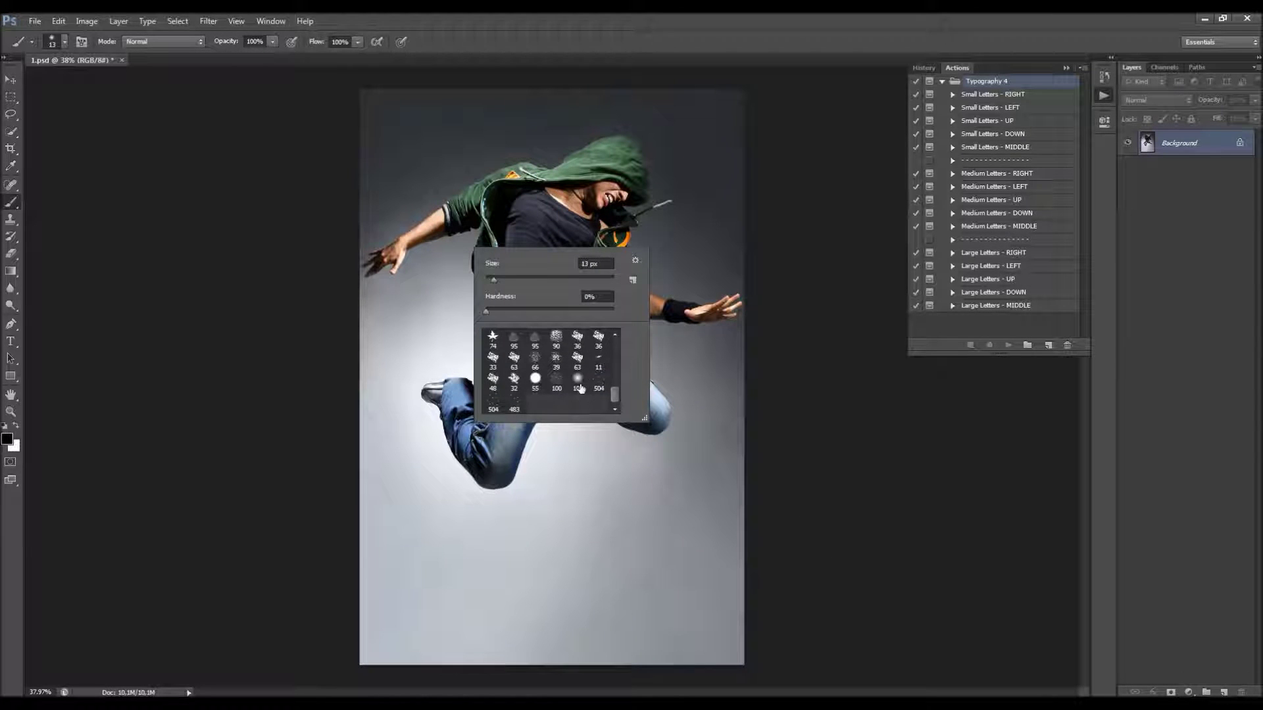
pyautogui.press('Escape')
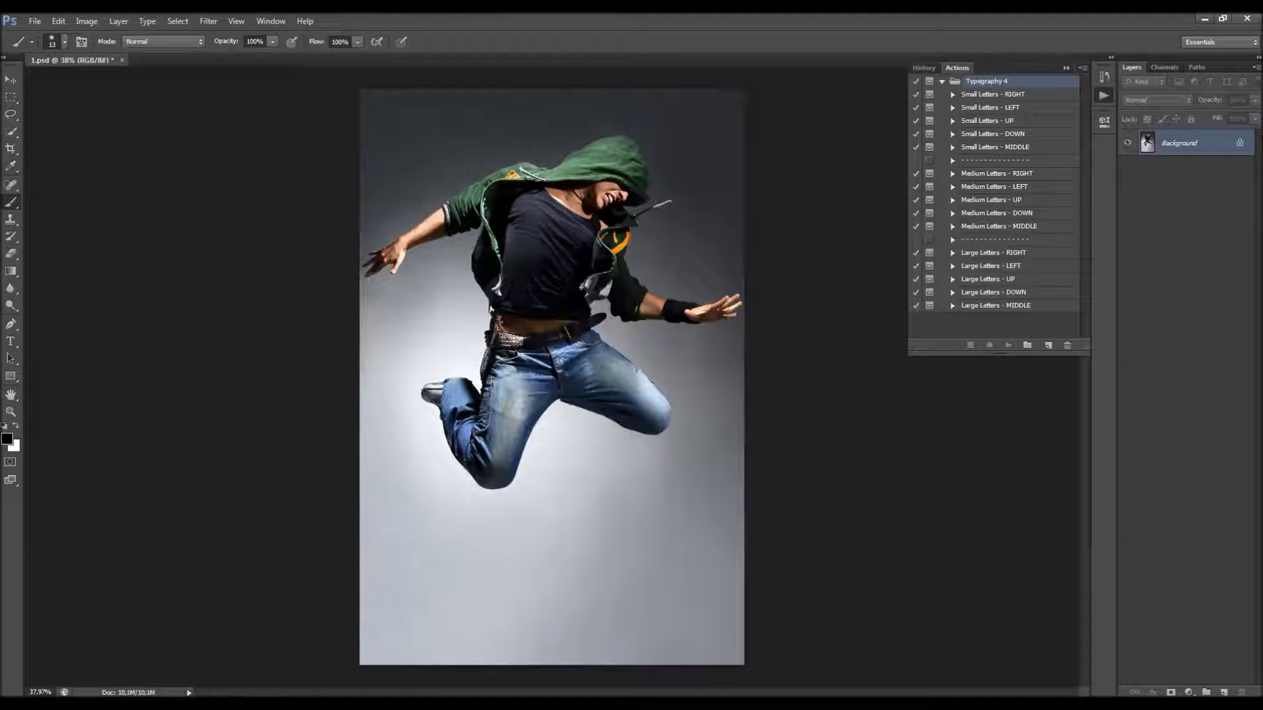
# Step: With the Pattern Stamp Tool, load Typography_4_Patterns from the Desktop's Typography 4 Photoshop Action folder, and return to the Move tool
pyautogui.click(12, 219)
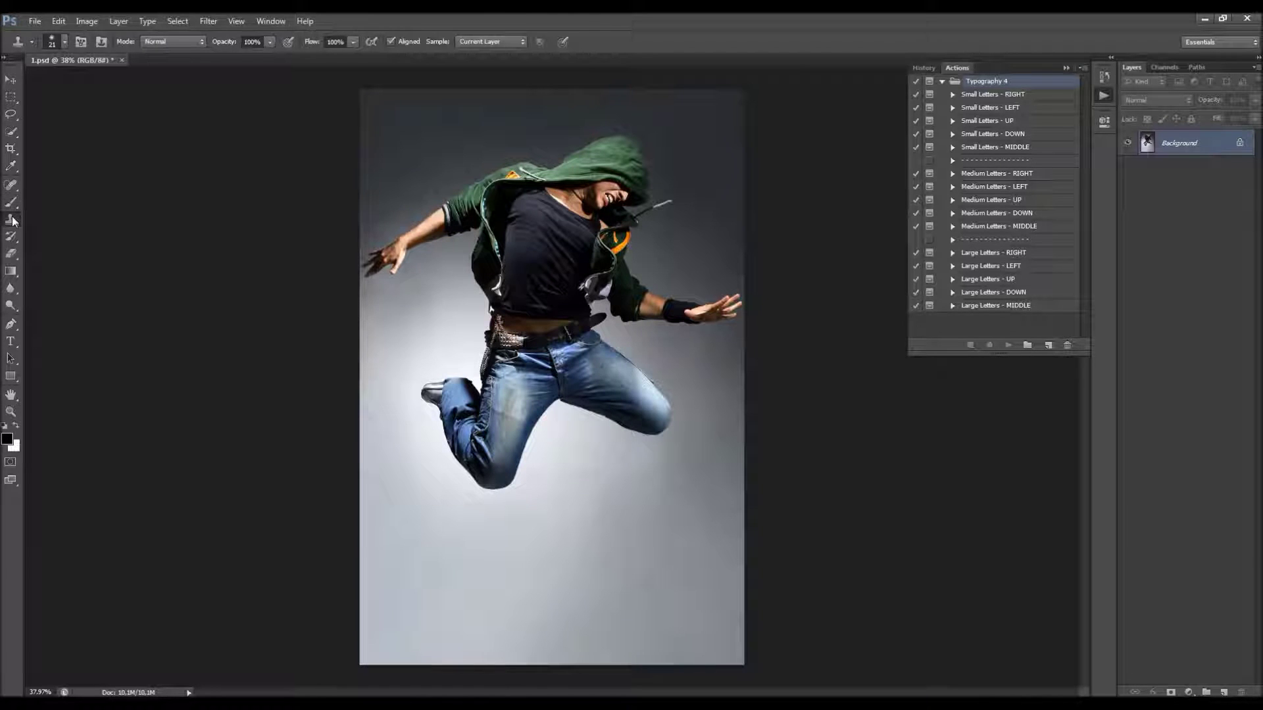
pyautogui.rightClick(12, 224)
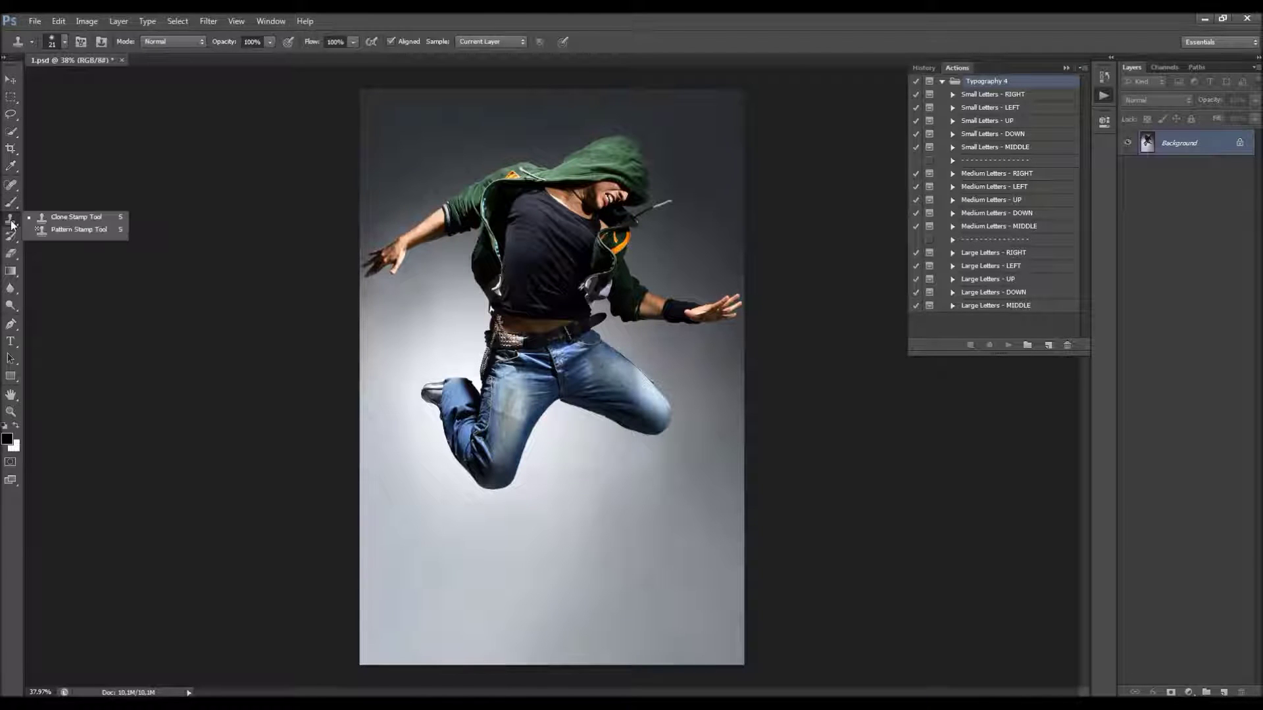
pyautogui.click(64, 230)
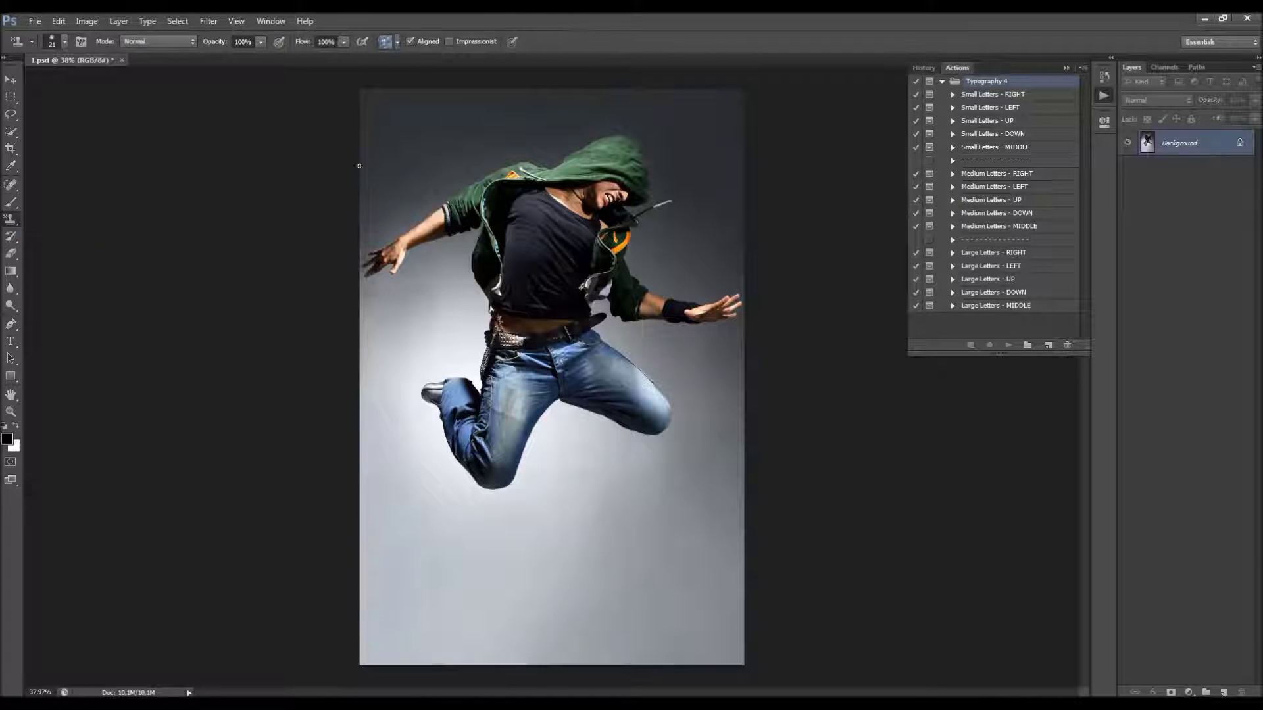
pyautogui.click(396, 42)
pyautogui.click(459, 64)
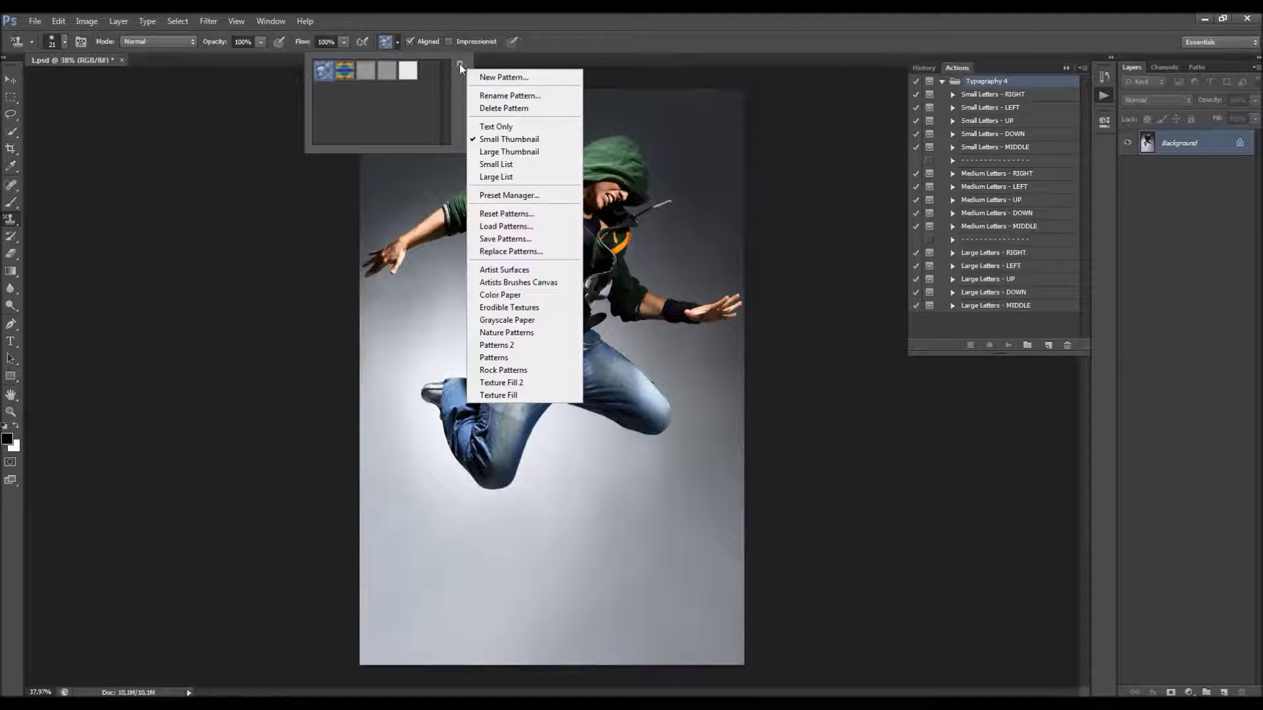
pyautogui.click(505, 229)
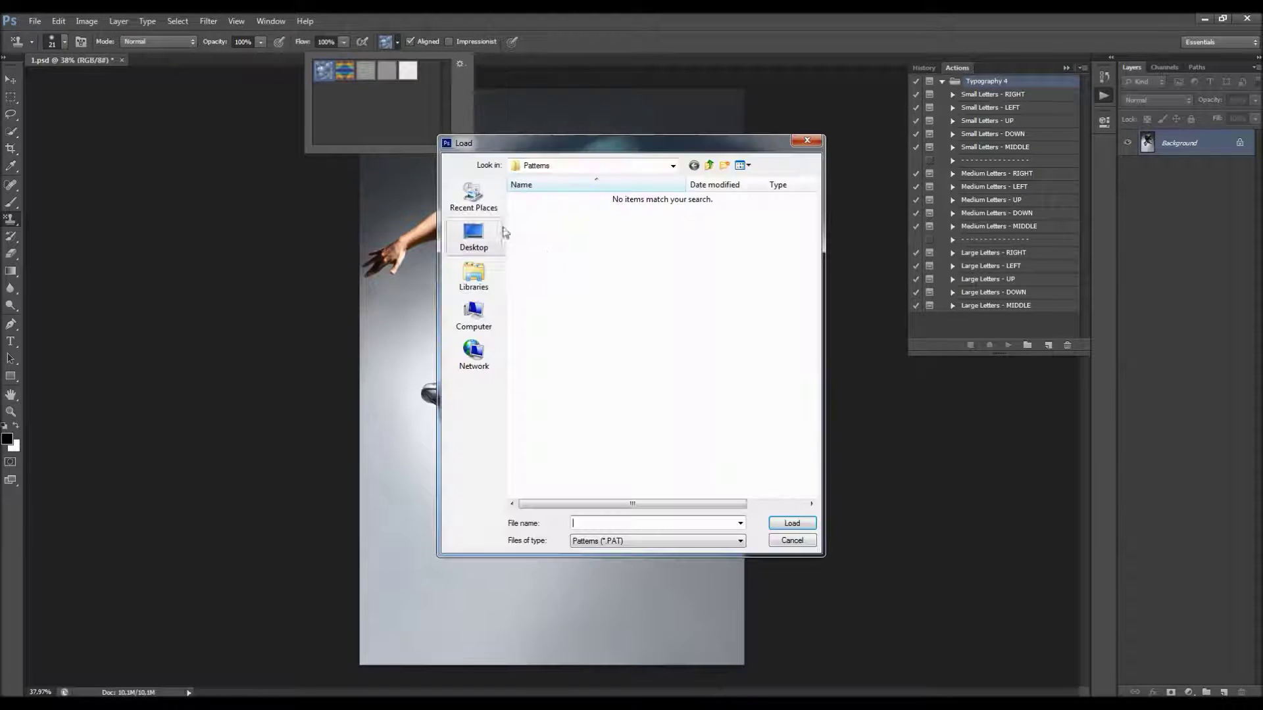
pyautogui.click(494, 241)
pyautogui.doubleClick(608, 237)
pyautogui.click(552, 220)
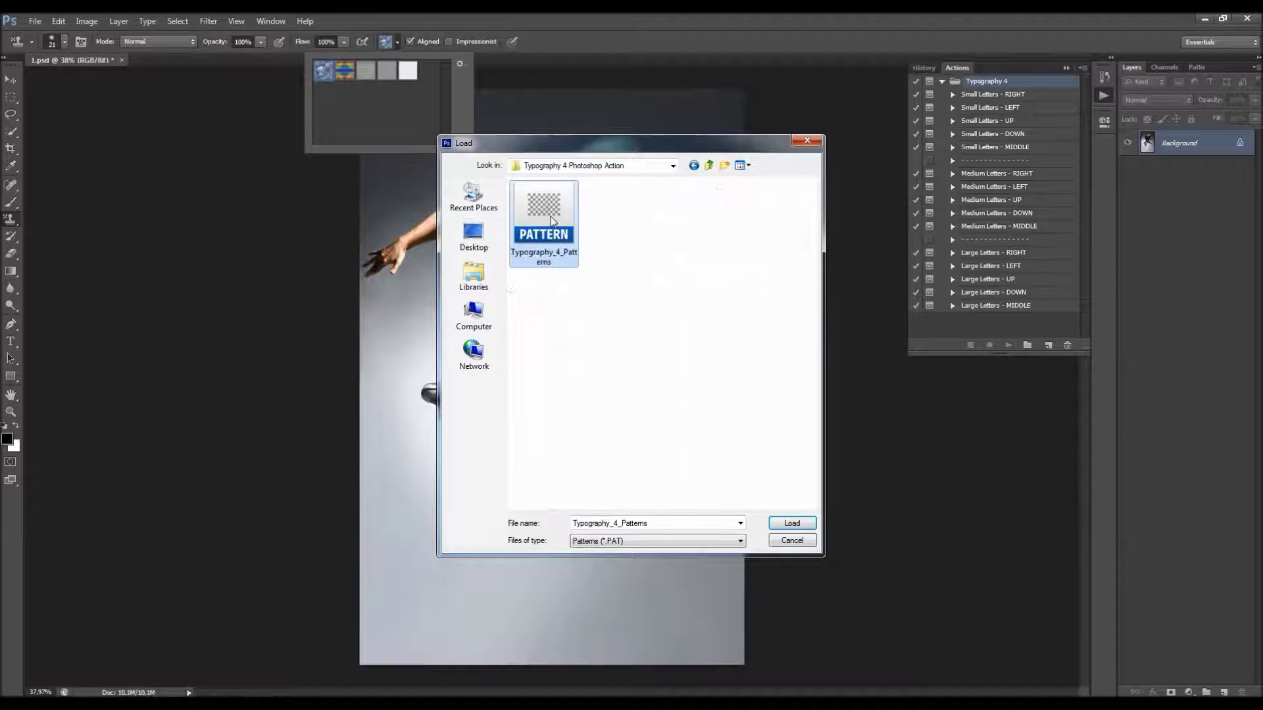
pyautogui.click(792, 523)
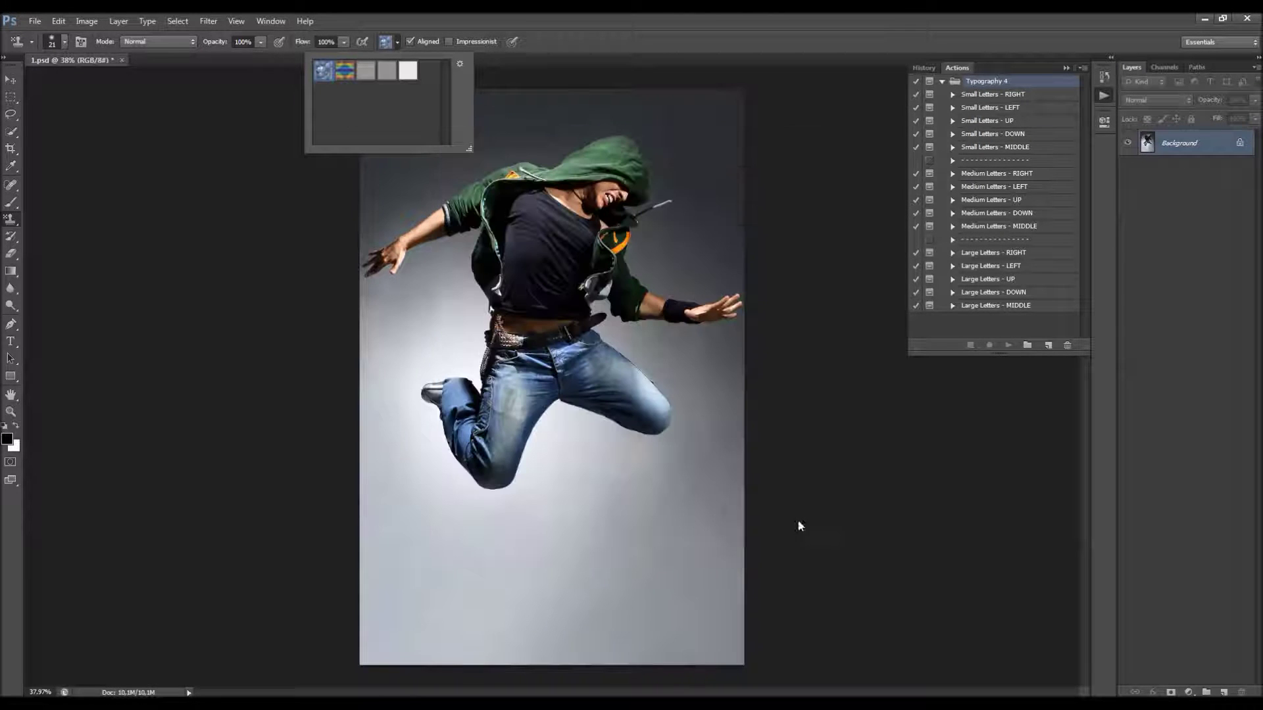
pyautogui.click(424, 71)
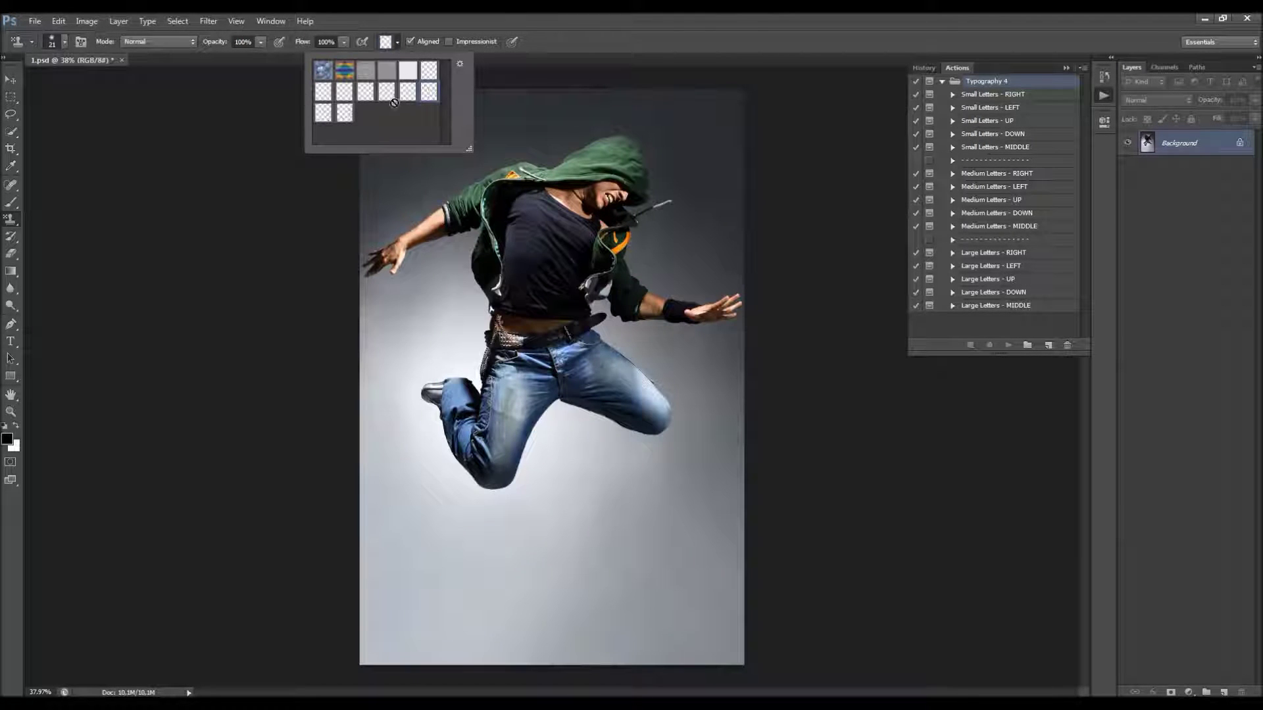
pyautogui.click(718, 41)
pyautogui.press('v')
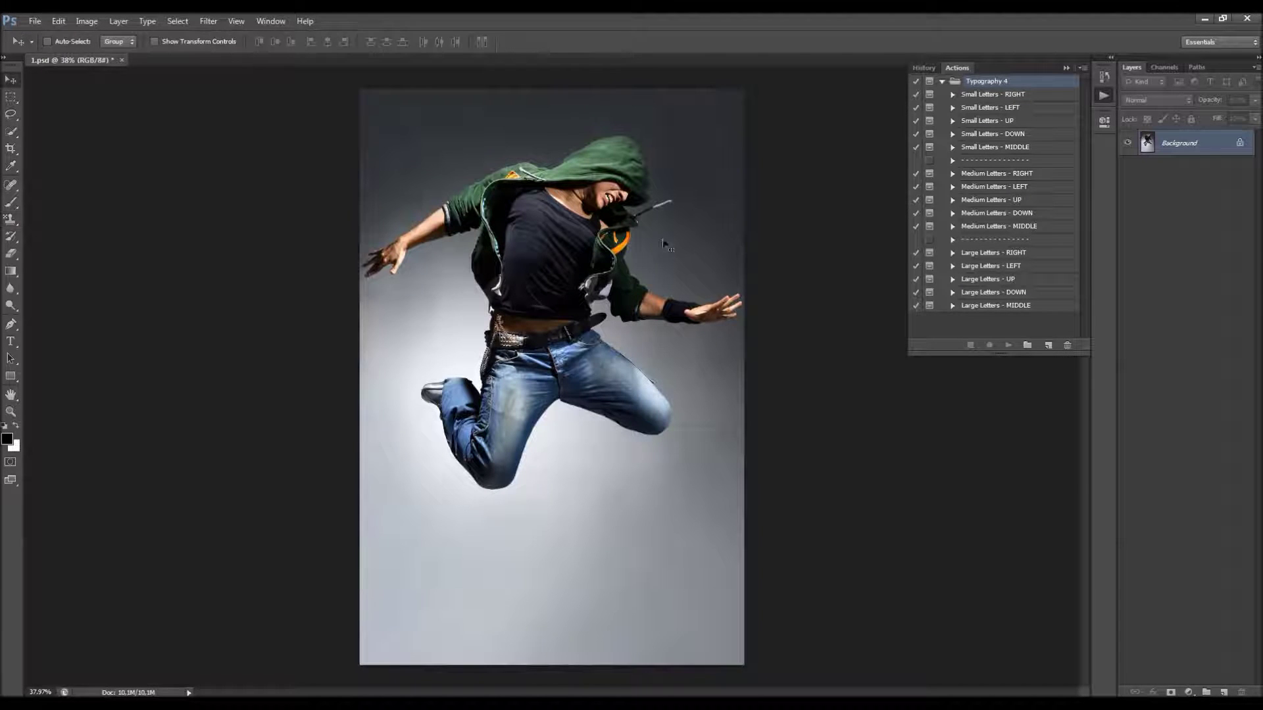
# Step: Create a new layer named brush above the Background layer
pyautogui.scroll(-1, 619, 223)
pyautogui.scroll(1, 620, 223)
pyautogui.click(119, 21)
pyautogui.moveTo(121, 34)
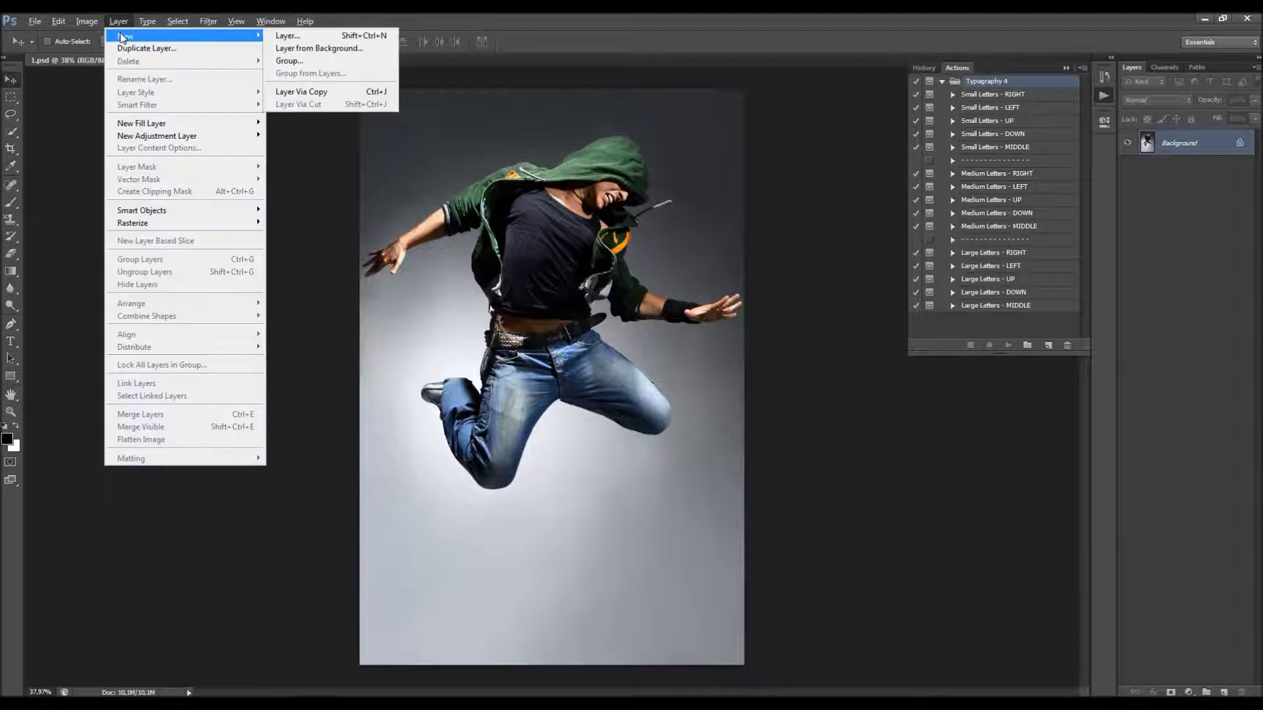
pyautogui.click(295, 34)
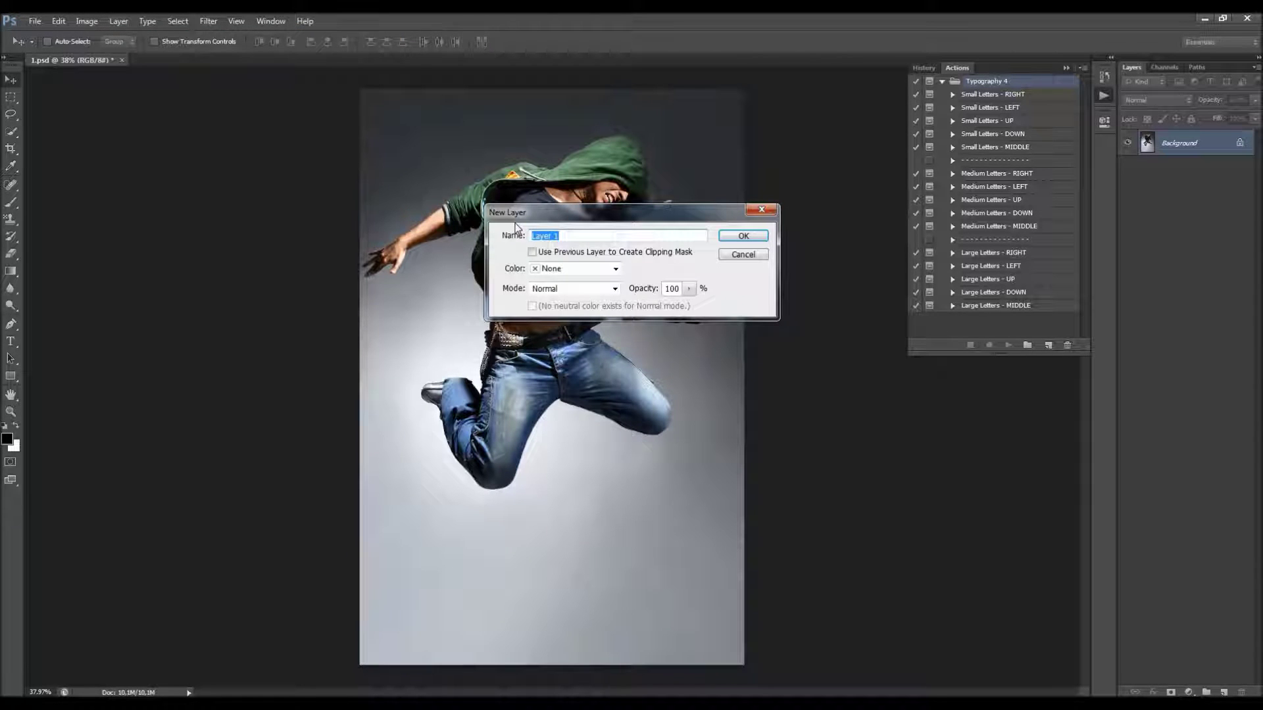
pyautogui.write('brush')
pyautogui.moveTo(557, 236)
pyautogui.mouseDown()
pyautogui.moveTo(519, 236)
pyautogui.moveTo(570, 235)
pyautogui.moveTo(510, 240)
pyautogui.mouseUp()
pyautogui.click(571, 235)
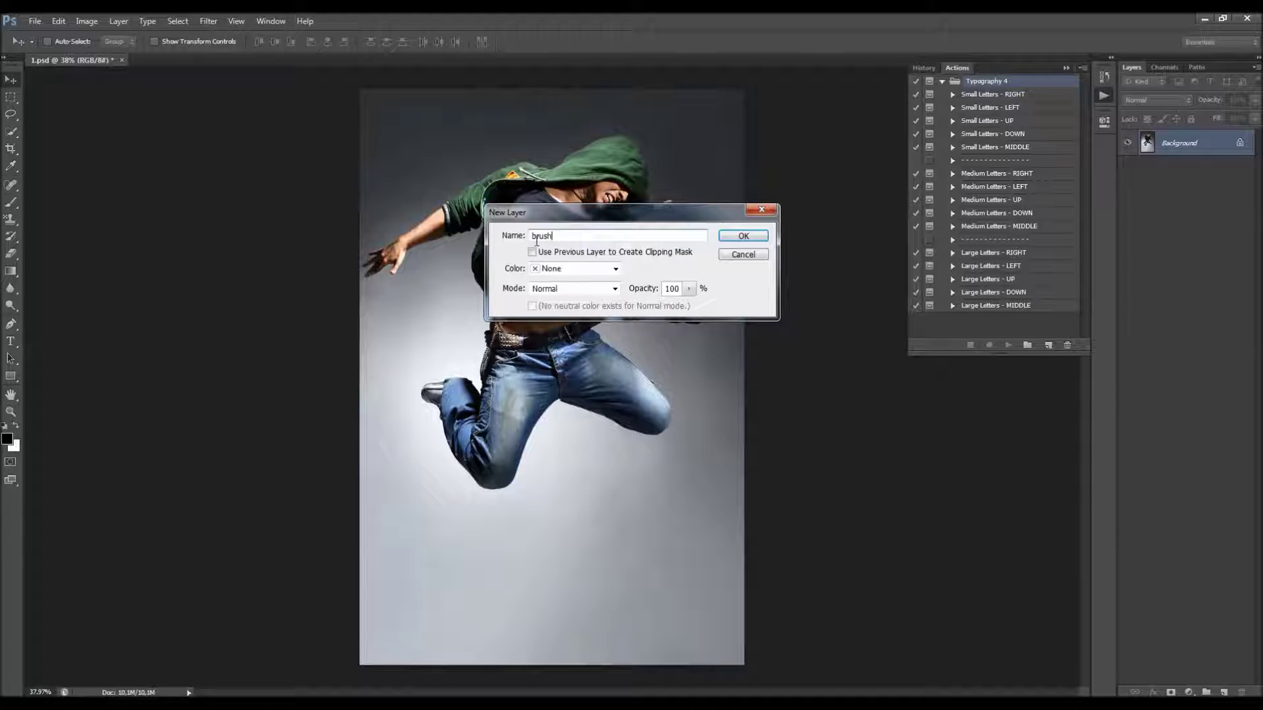
pyautogui.click(739, 235)
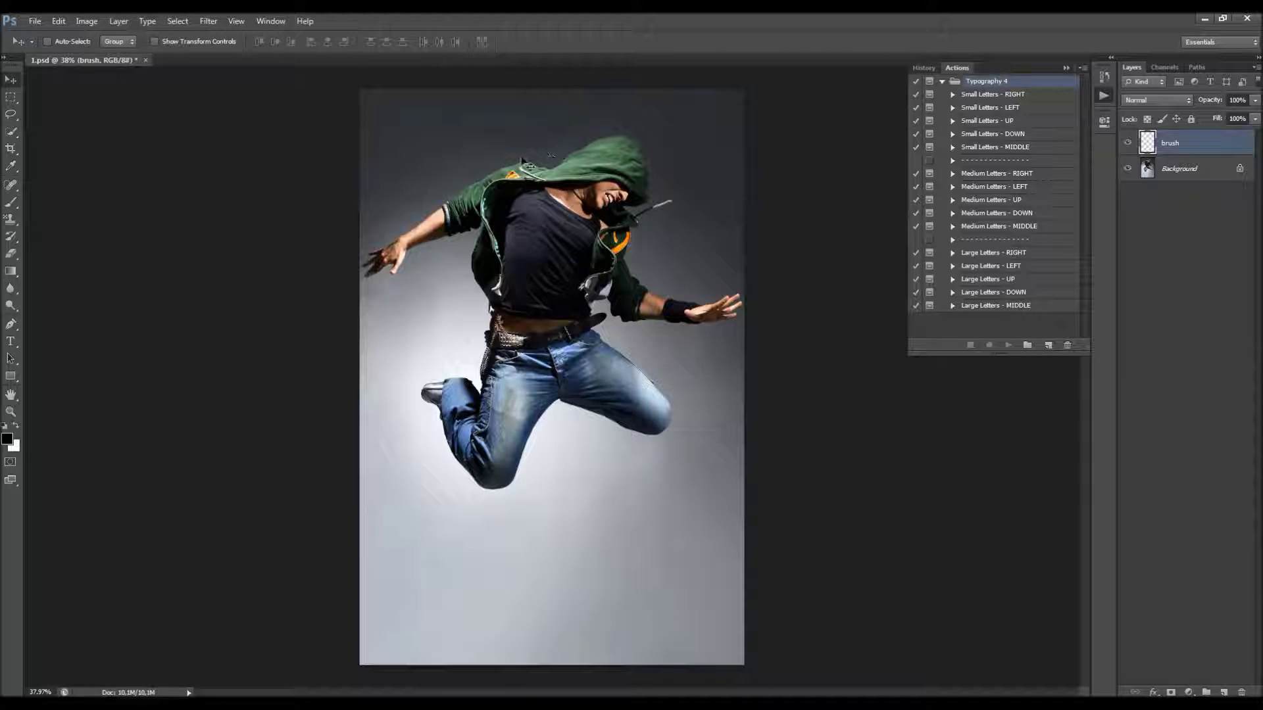
# Step: Switch to the Brush tool and set the foreground color to bright red
pyautogui.click(10, 202)
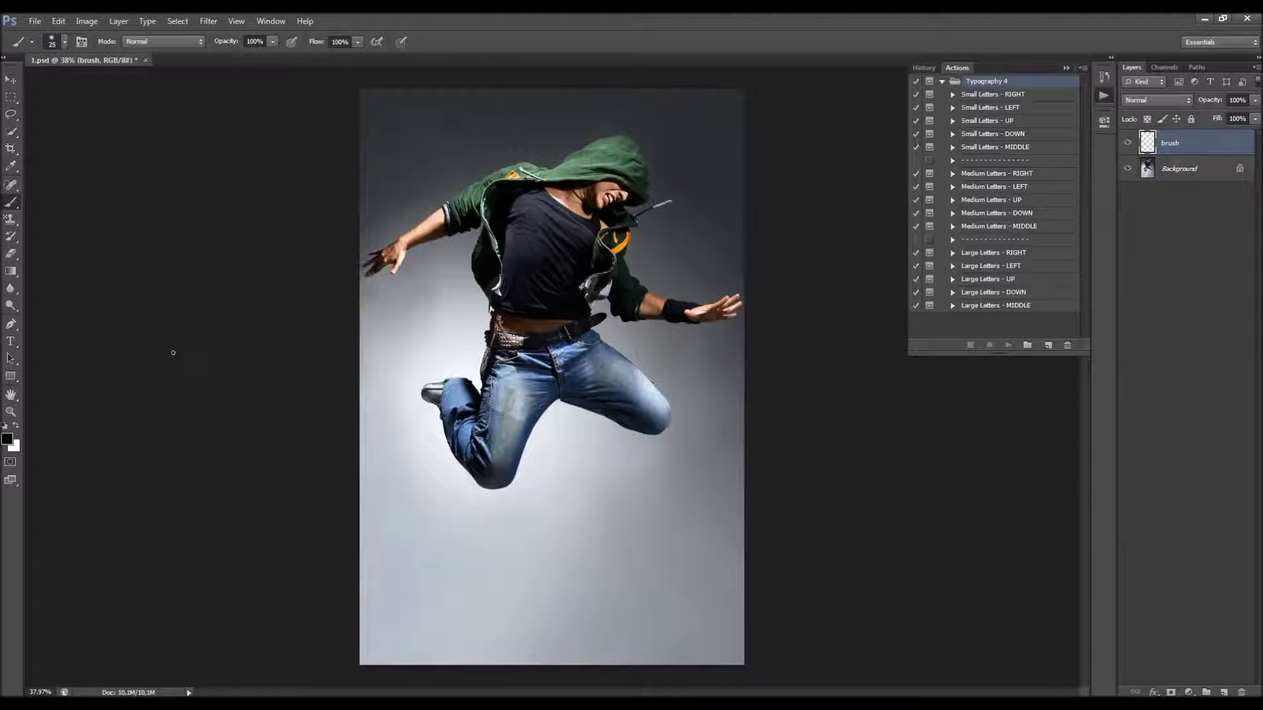
pyautogui.click(11, 439)
pyautogui.moveTo(552, 280); pyautogui.dragTo(723, 138)
pyautogui.click(766, 191)
# Step: Try painting red over the man's torso on the brush layer with a 125 px brush, and undo the strokes
pyautogui.press(']')
pyautogui.press(']')
pyautogui.press(']')
pyautogui.press(']')
pyautogui.press(']')
pyautogui.press(']')
pyautogui.press(']')
pyautogui.moveTo(552, 254)
pyautogui.mouseDown()
pyautogui.moveTo(551, 309)
pyautogui.moveTo(520, 236)
pyautogui.moveTo(523, 277)
pyautogui.moveTo(480, 263)
pyautogui.moveTo(498, 222)
pyautogui.moveTo(500, 248)
pyautogui.mouseUp()
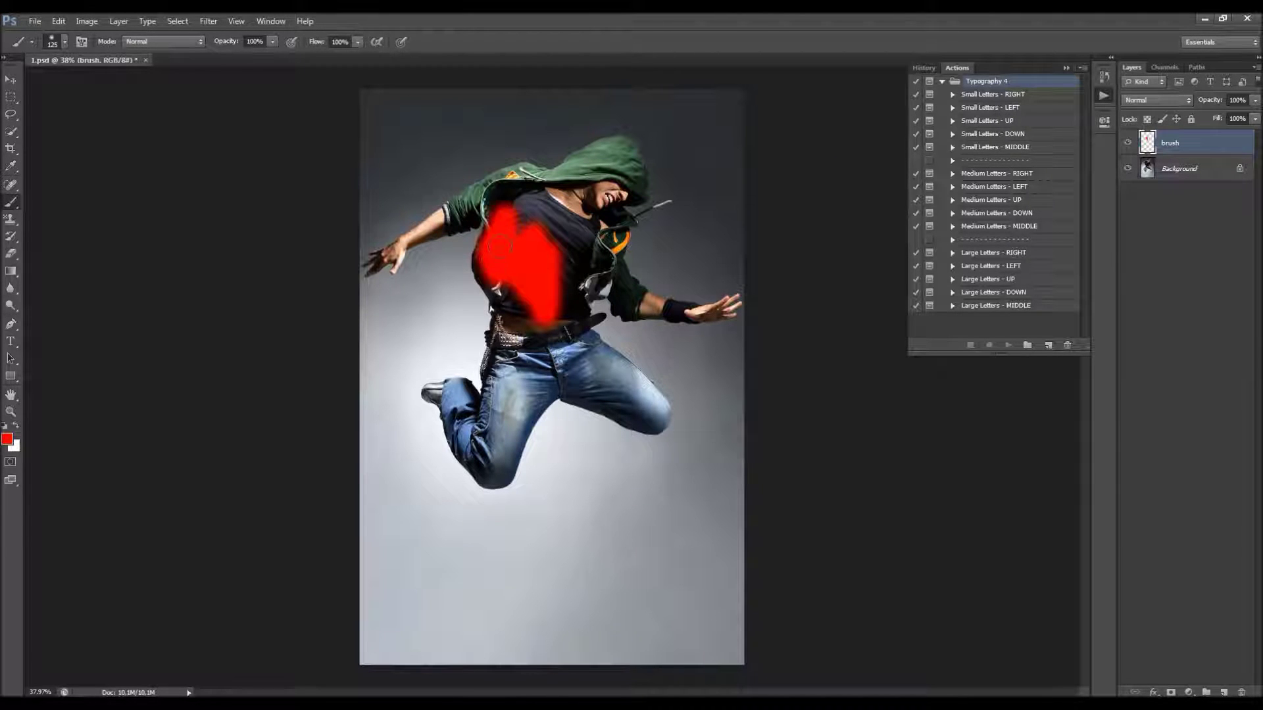
pyautogui.hotkey('ctrl', 'z')
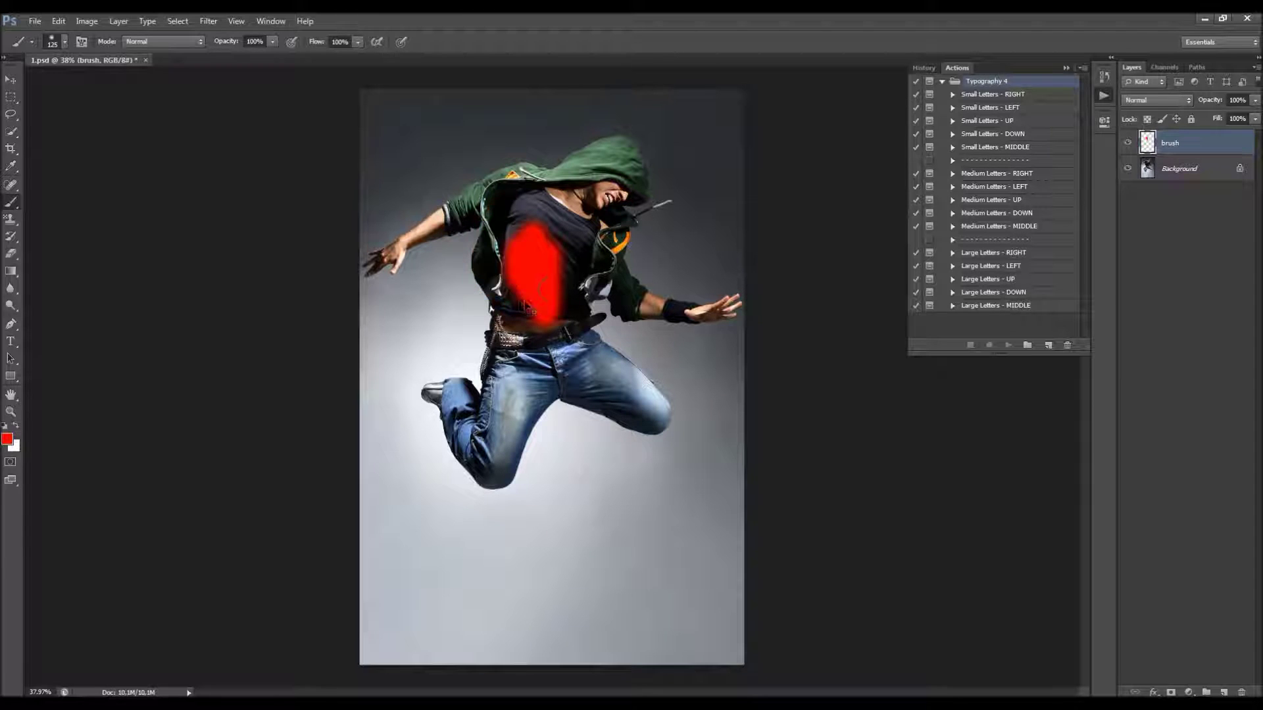
pyautogui.hotkey('ctrl', 'alt', 'z')
pyautogui.press('v')
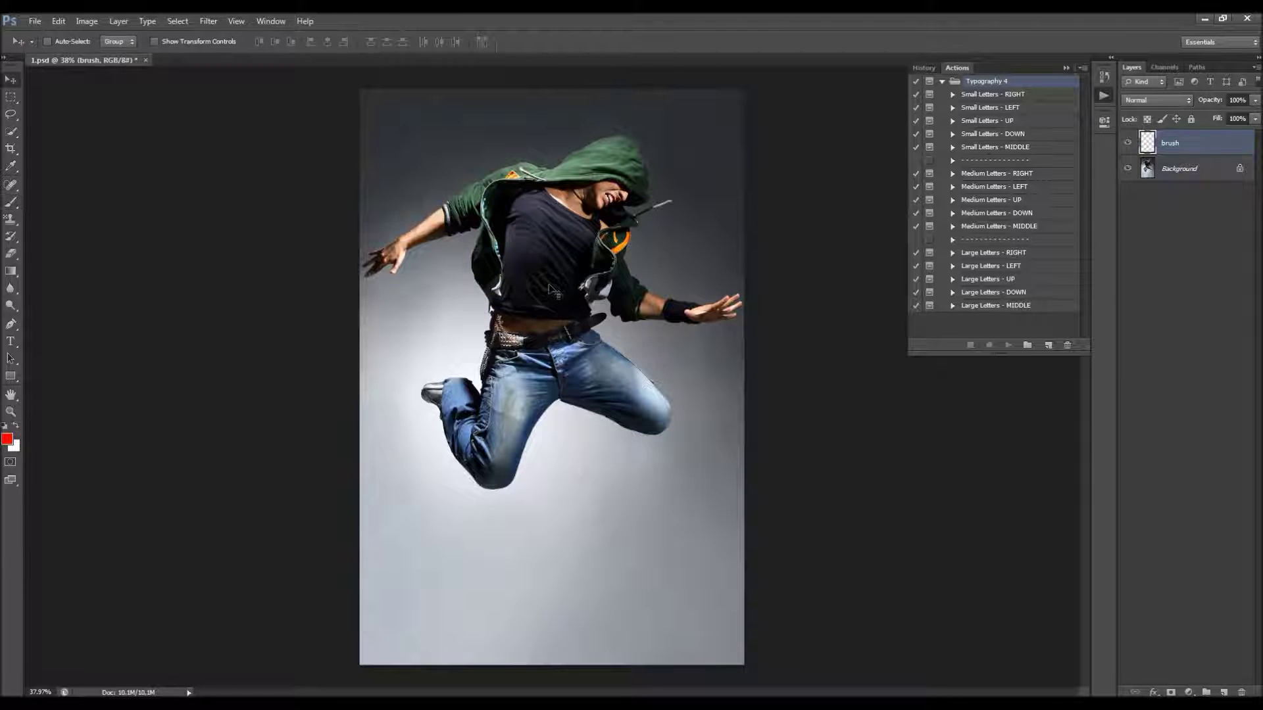
# Step: On the Background layer, select the entire gray backdrop around the jumping man with the Magic Wand at tolerance 21, adding the areas together
pyautogui.scroll(3, 632, 207)
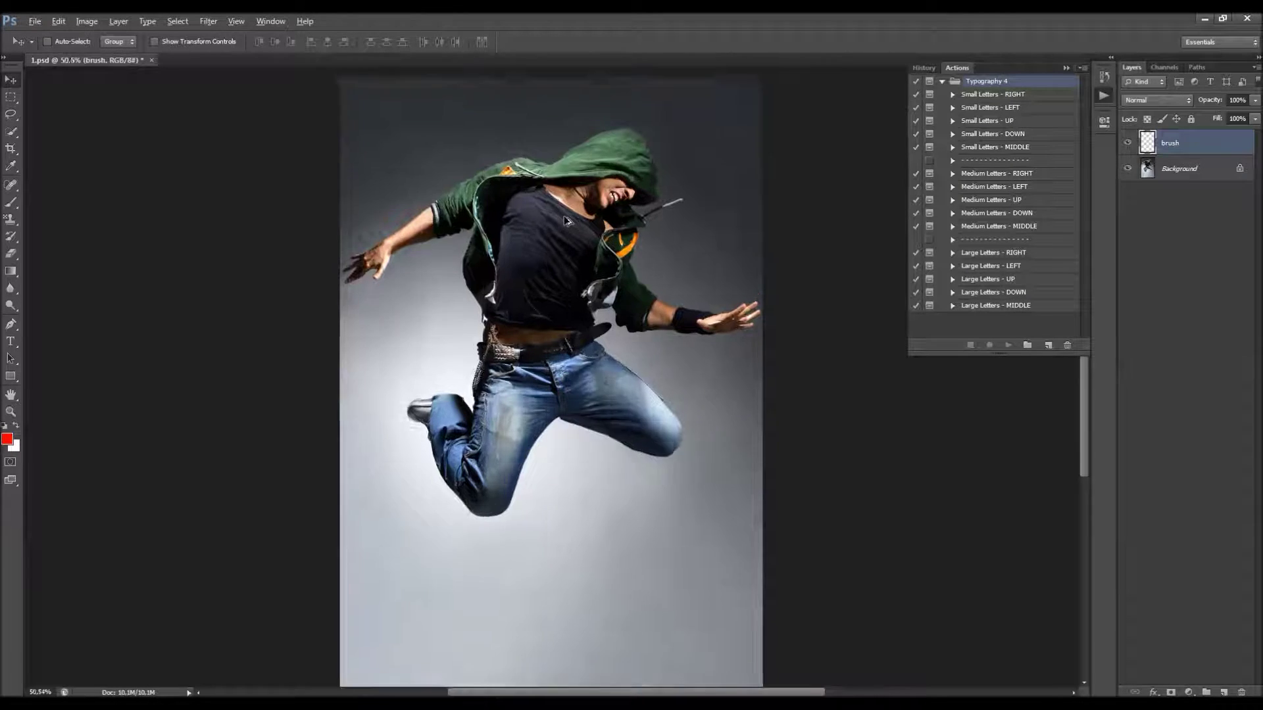
pyautogui.scroll(-1, 603, 197)
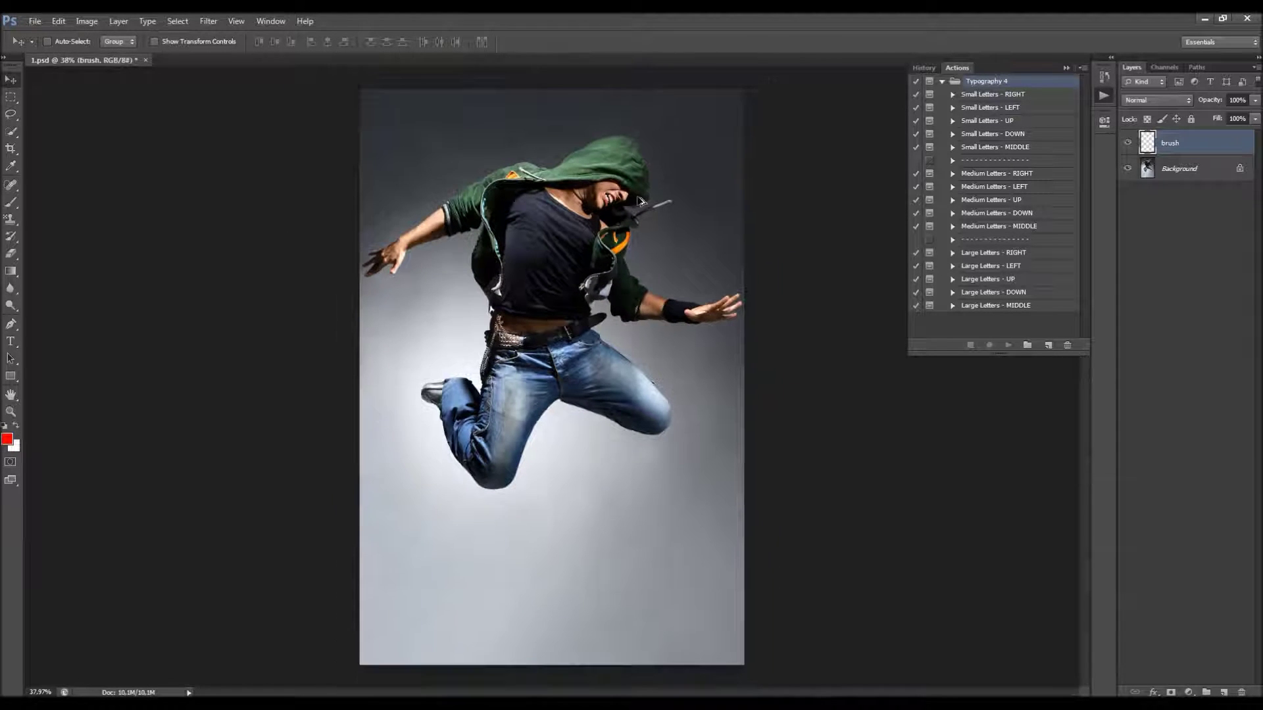
pyautogui.click(1176, 173)
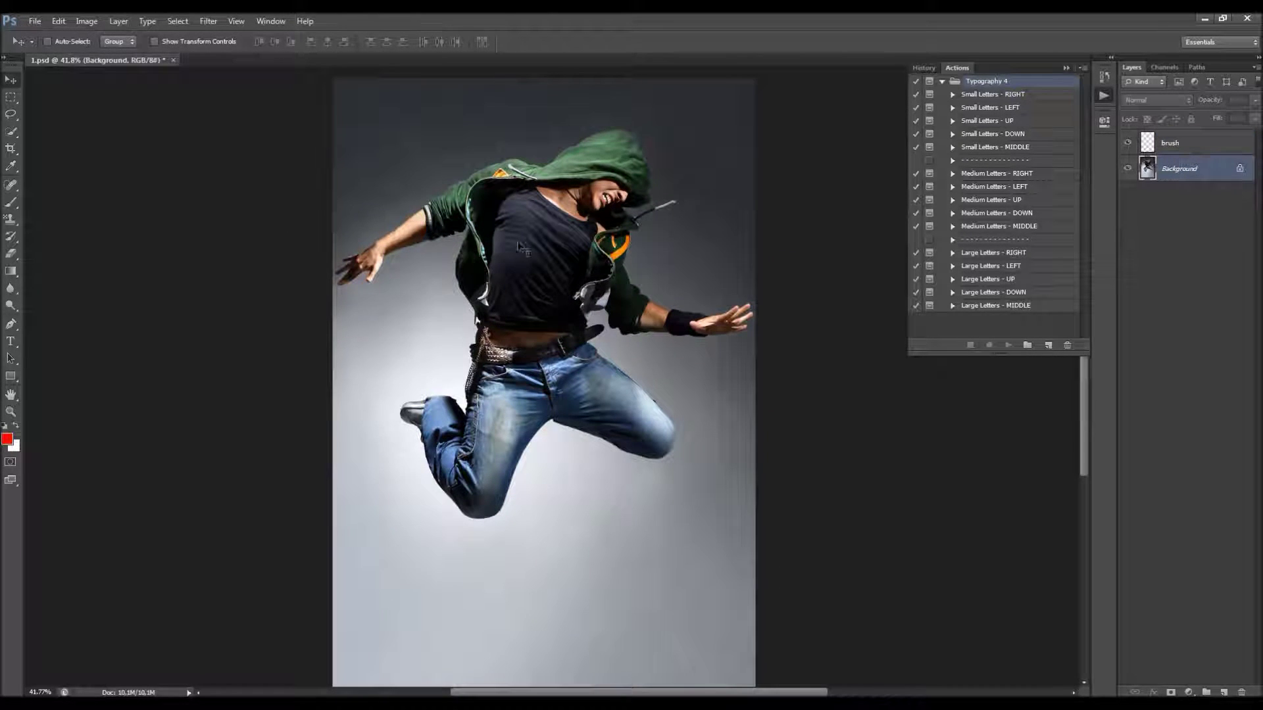
pyautogui.scroll(-1, 526, 256)
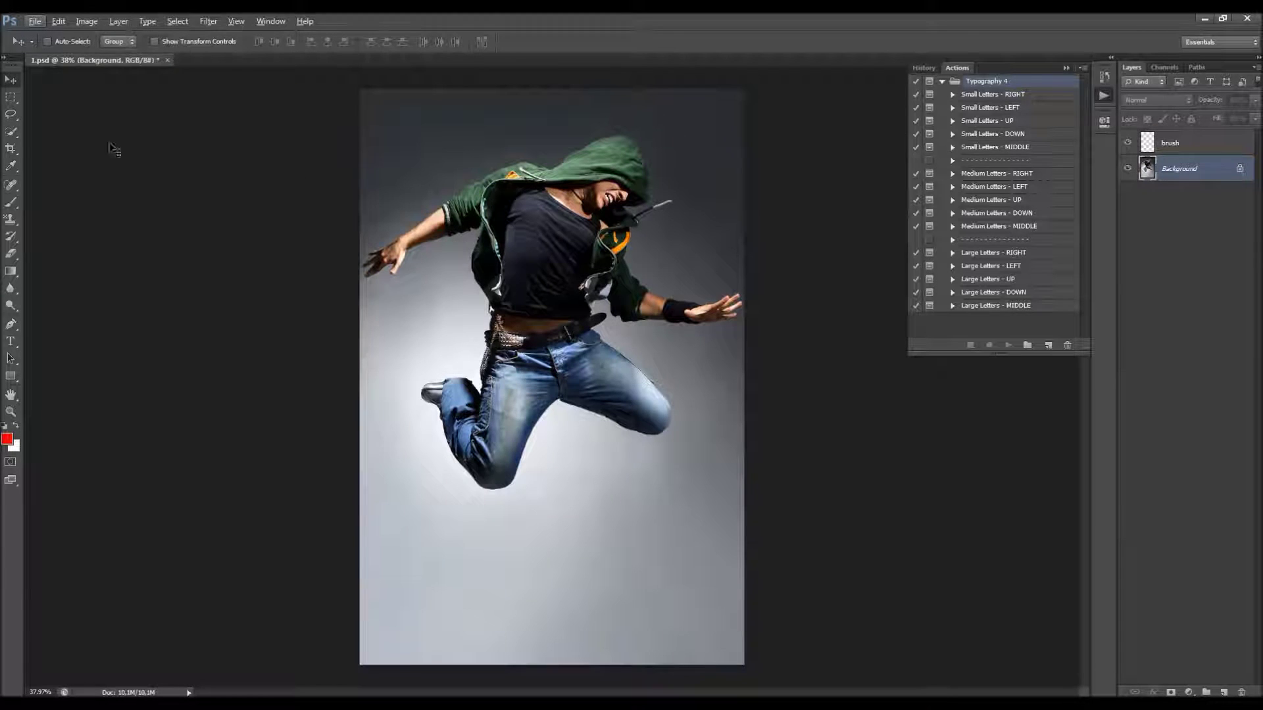
pyautogui.rightClick(14, 134)
pyautogui.click(66, 141)
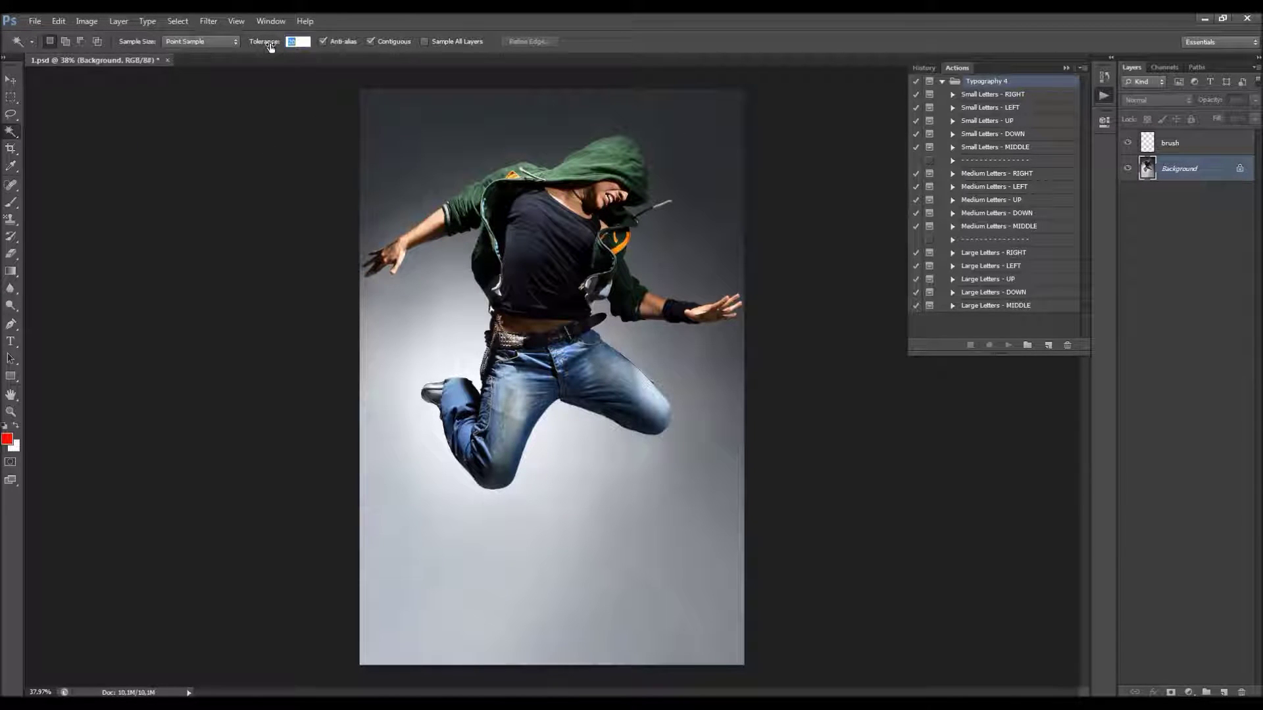
pyautogui.moveTo(269, 44); pyautogui.dragTo(270, 44)
pyautogui.click(444, 143)
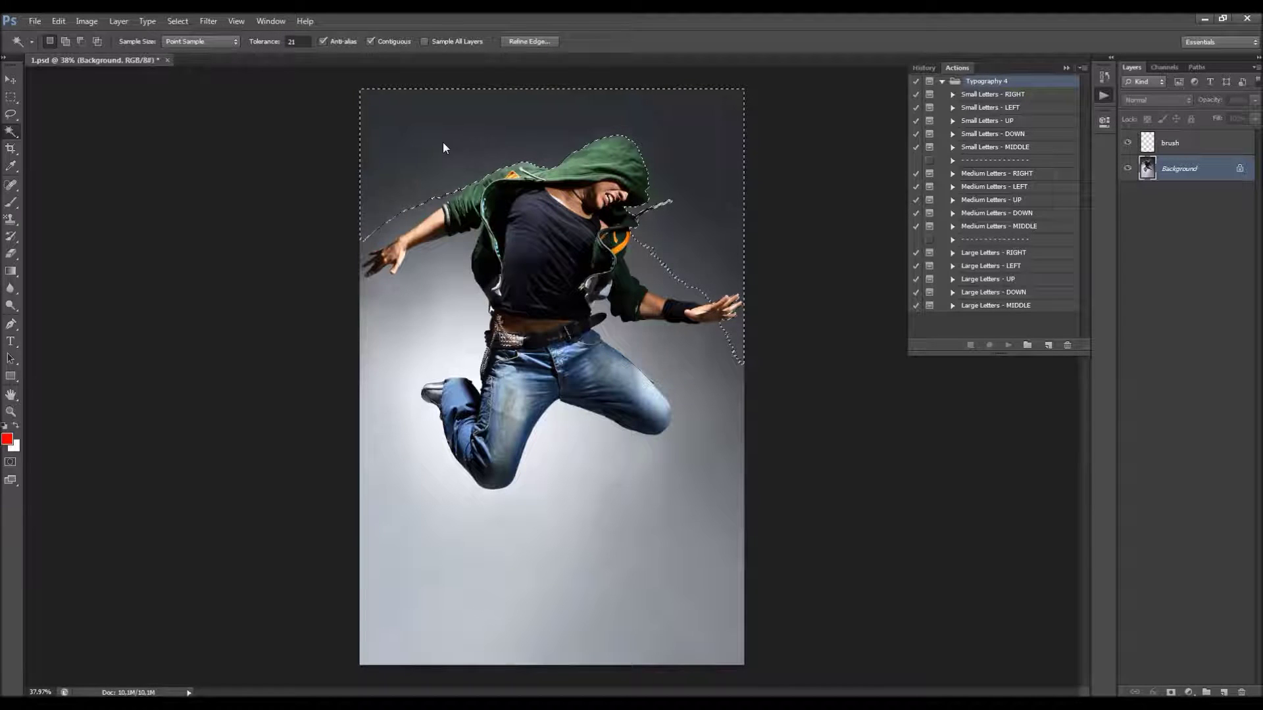
pyautogui.keyDown('shift'); pyautogui.click(407, 214); pyautogui.keyUp('shift')
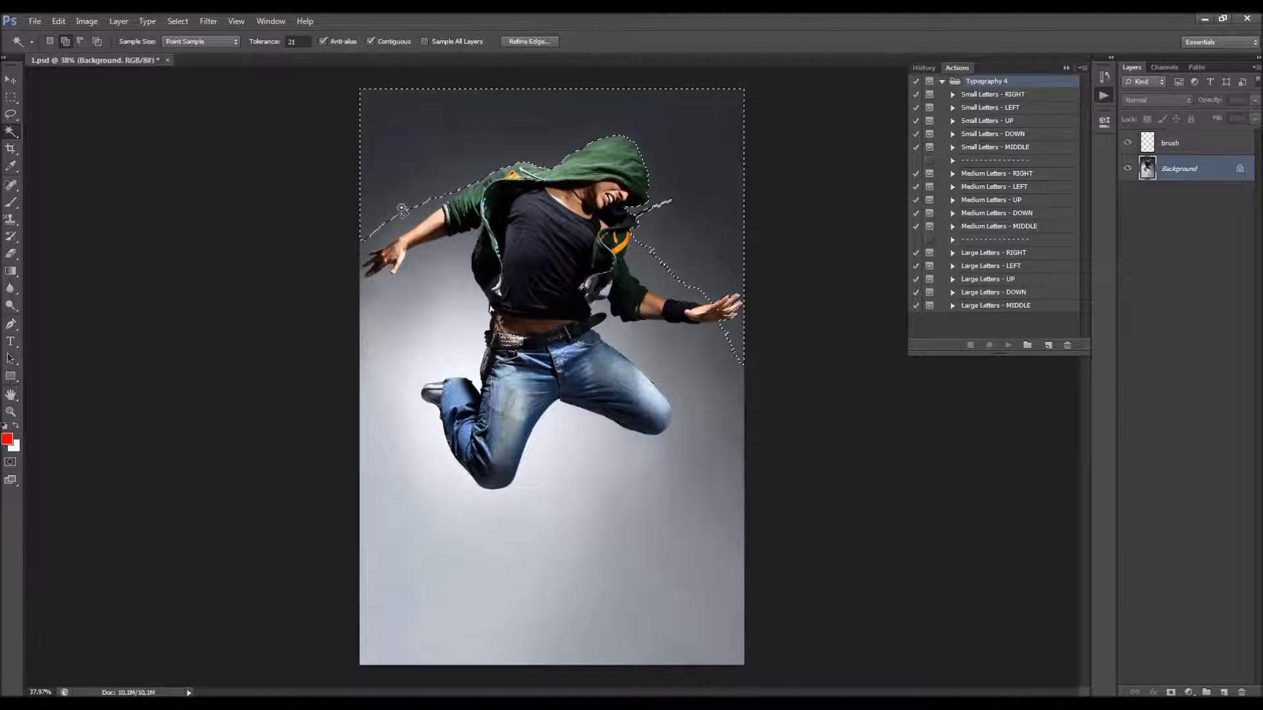
pyautogui.keyDown('shift'); pyautogui.click(436, 270); pyautogui.keyUp('shift')
pyautogui.keyDown('shift'); pyautogui.click(445, 343); pyautogui.keyUp('shift')
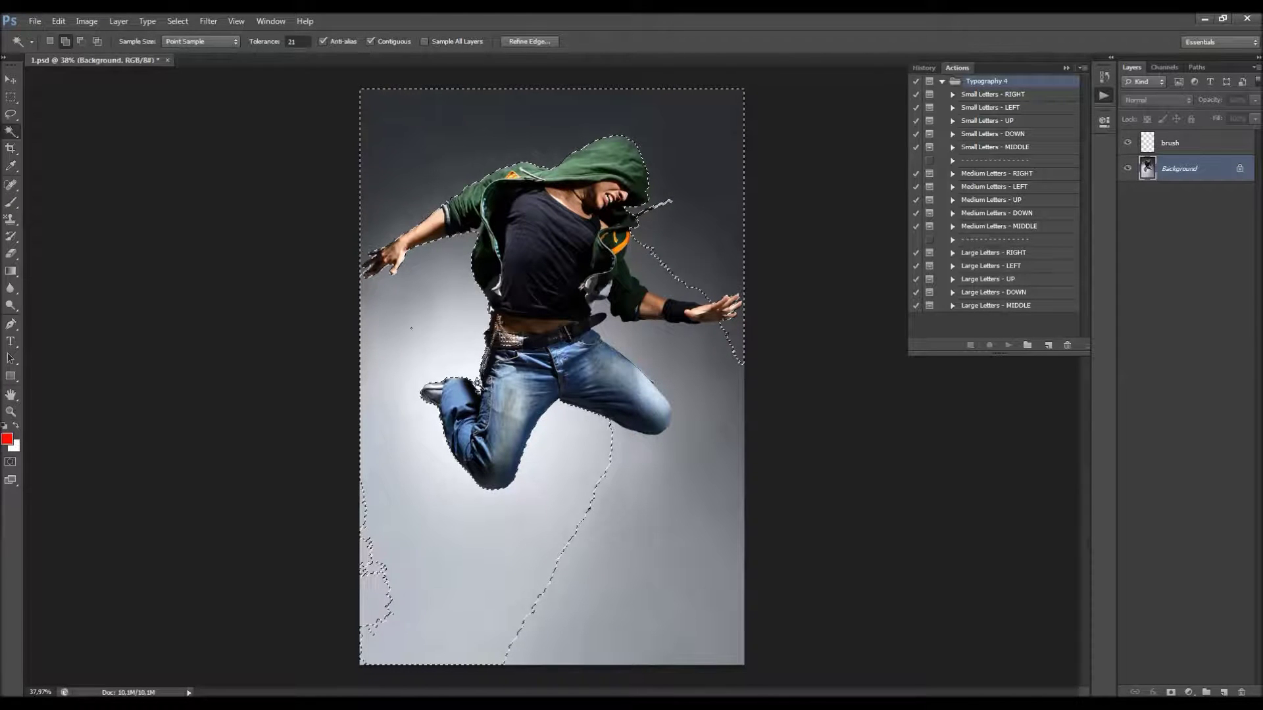
pyautogui.keyDown('shift'); pyautogui.click(677, 550); pyautogui.keyUp('shift')
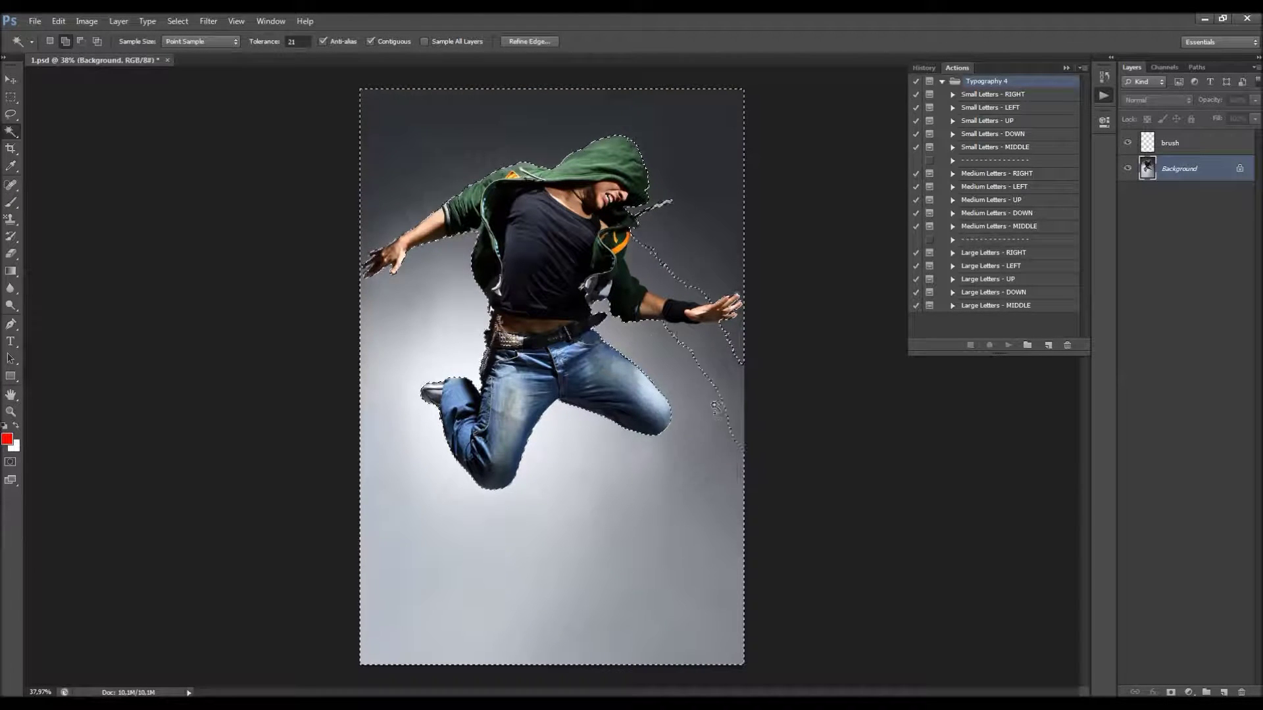
pyautogui.keyDown('shift'); pyautogui.click(711, 388); pyautogui.keyUp('shift')
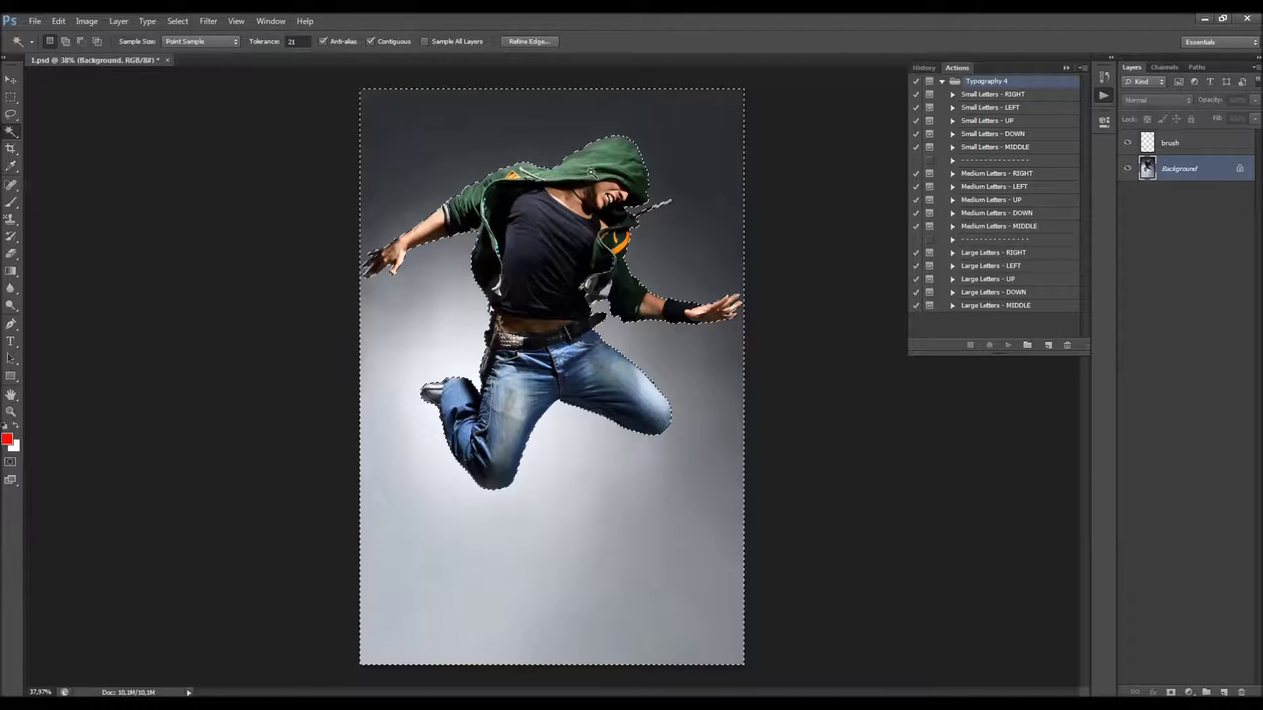
# Step: Examine the selection outline around the man's torso, hood and hands for badly selected areas
pyautogui.scroll(11, 527, 333)
pyautogui.scroll(3, 405, 392)
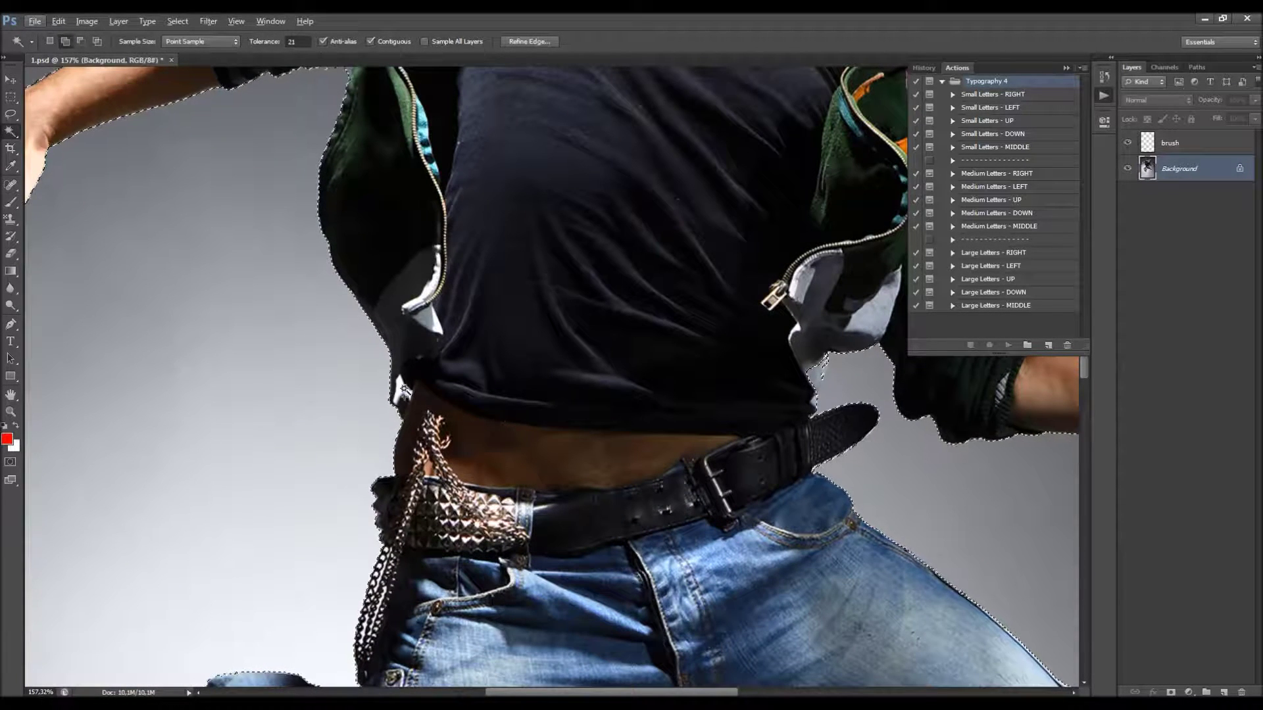
pyautogui.scroll(-6, 404, 393)
pyautogui.scroll(5, 599, 355)
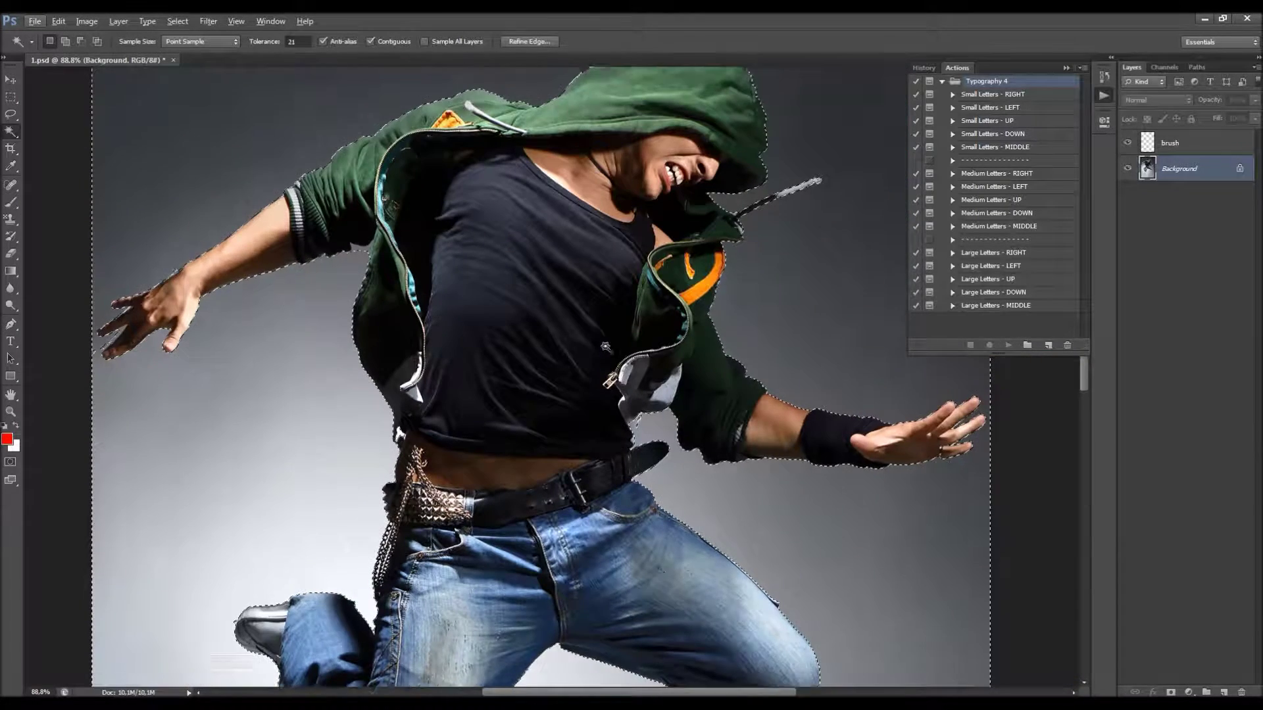
pyautogui.scroll(-1, 215, 366)
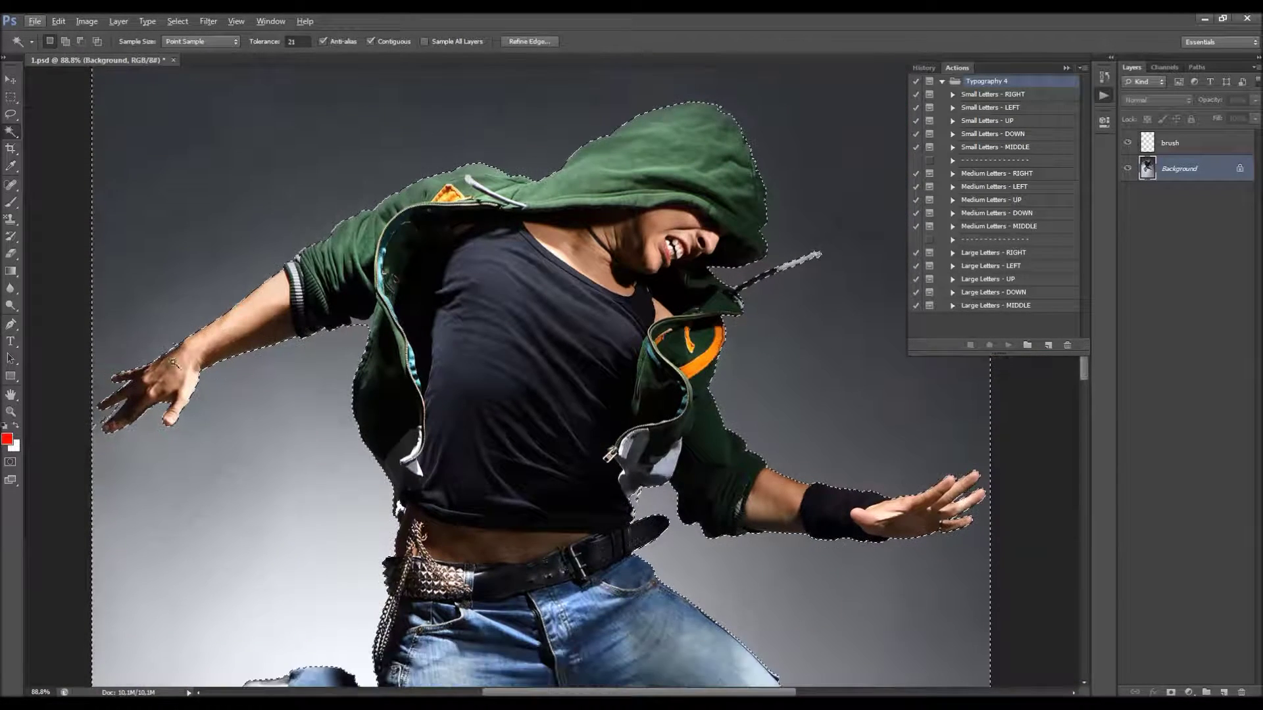
pyautogui.scroll(8, 184, 355)
pyautogui.scroll(-4, 135, 357)
pyautogui.press('shift')
pyautogui.scroll(-5, 283, 398)
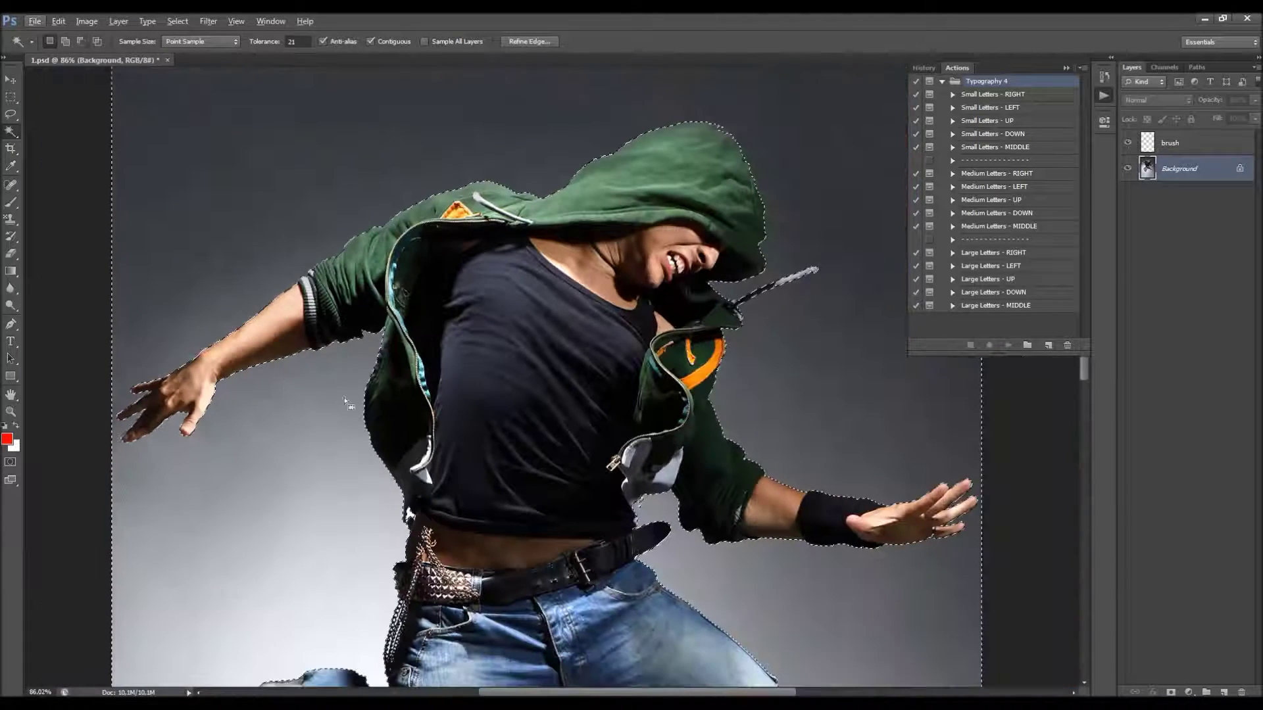
# Step: Draw a closed Pen path around the wrongly selected jacket lining and shirt edge between the zipper pull and the belt
pyautogui.scroll(5, 645, 463)
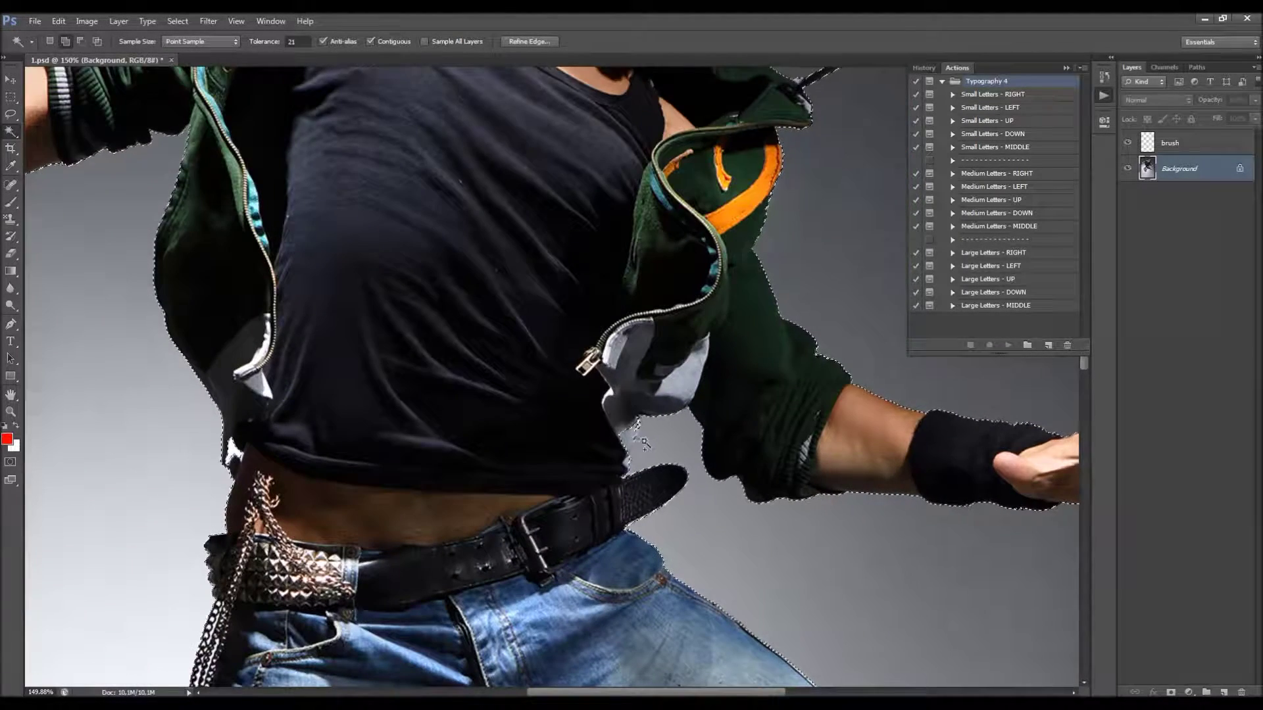
pyautogui.scroll(4, 646, 464)
pyautogui.scroll(3, 656, 318)
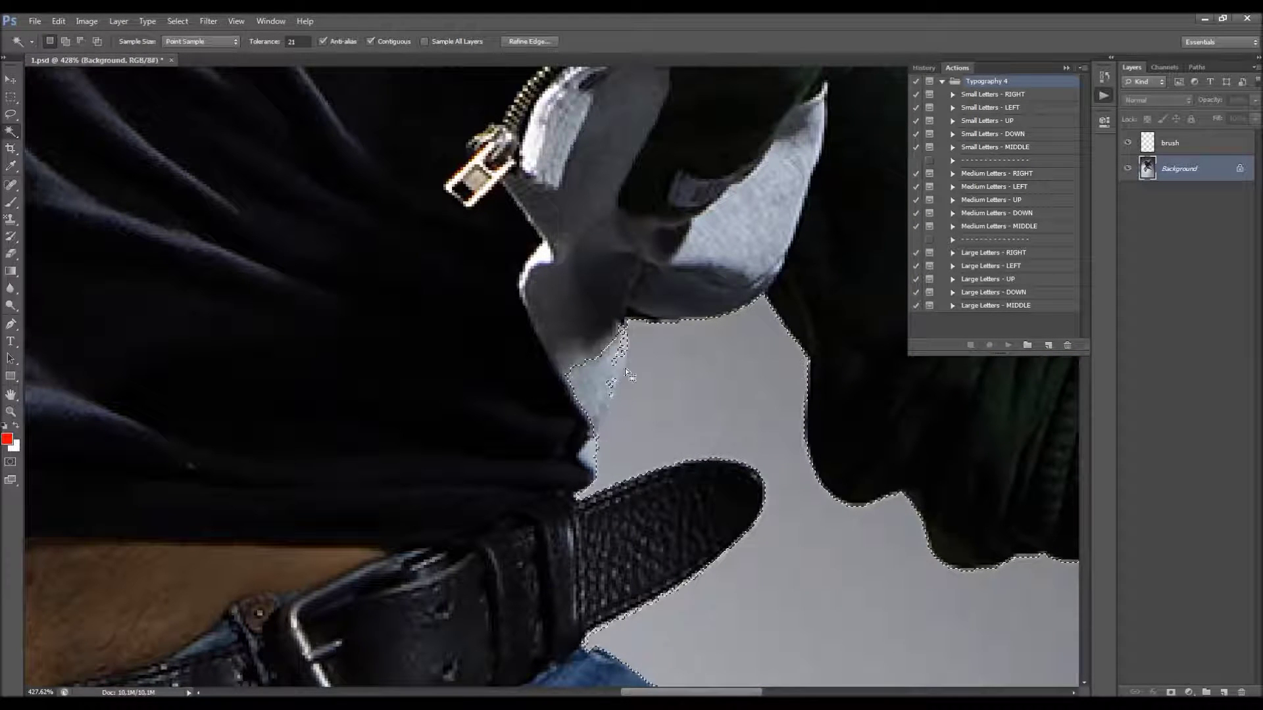
pyautogui.scroll(-1, 446, 300)
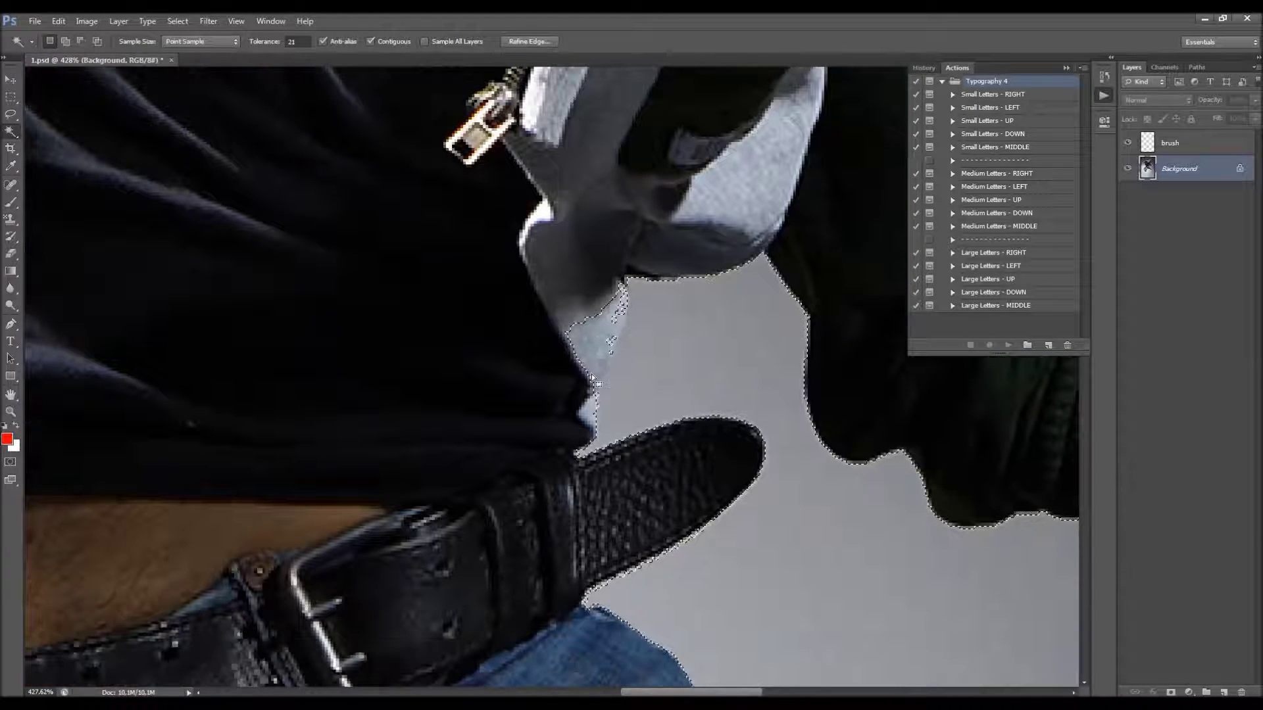
pyautogui.click(10, 324)
pyautogui.click(46, 322)
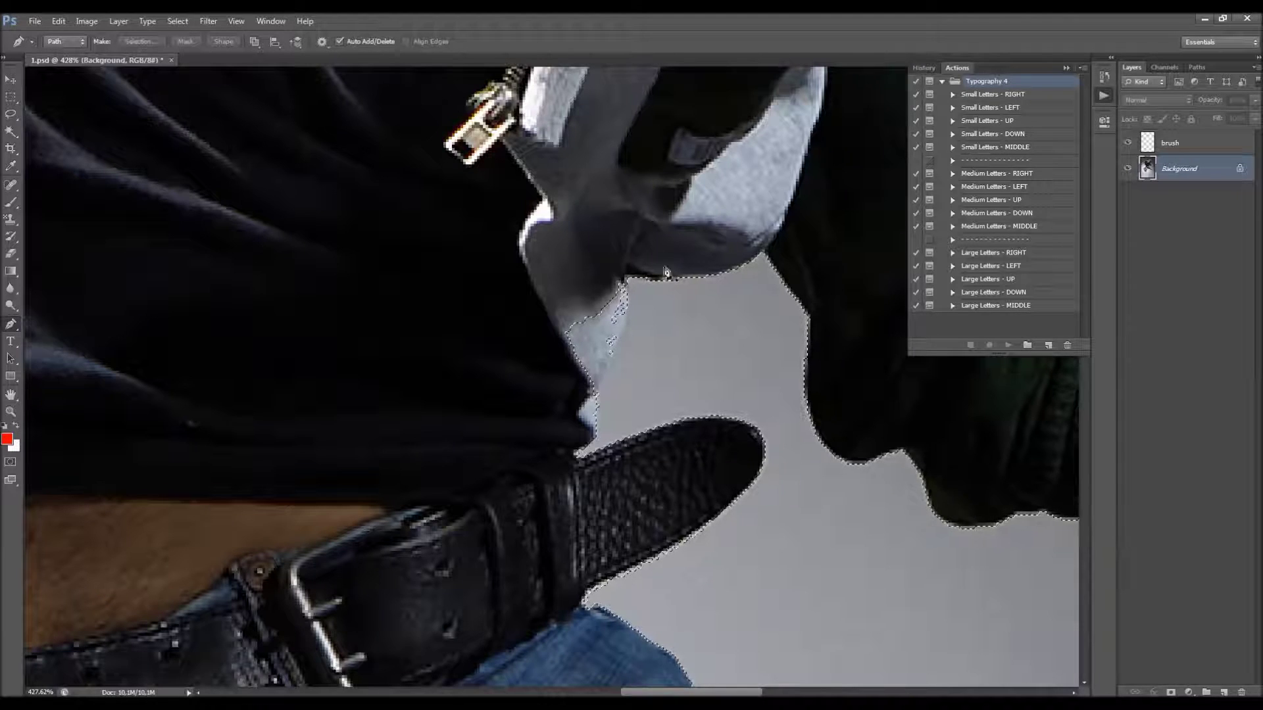
pyautogui.click(618, 264)
pyautogui.click(592, 399)
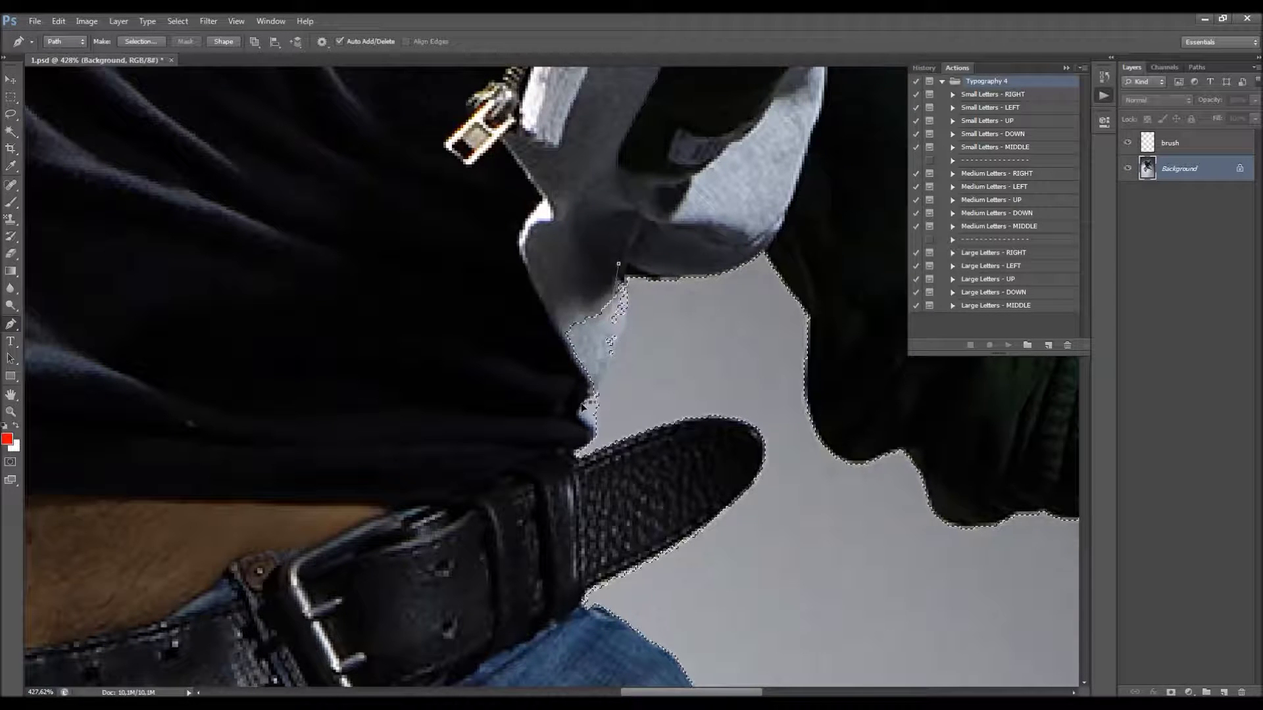
pyautogui.click(529, 487)
pyautogui.click(450, 377)
pyautogui.click(517, 263)
pyautogui.moveTo(607, 232); pyautogui.dragTo(617, 231)
pyautogui.click(618, 264)
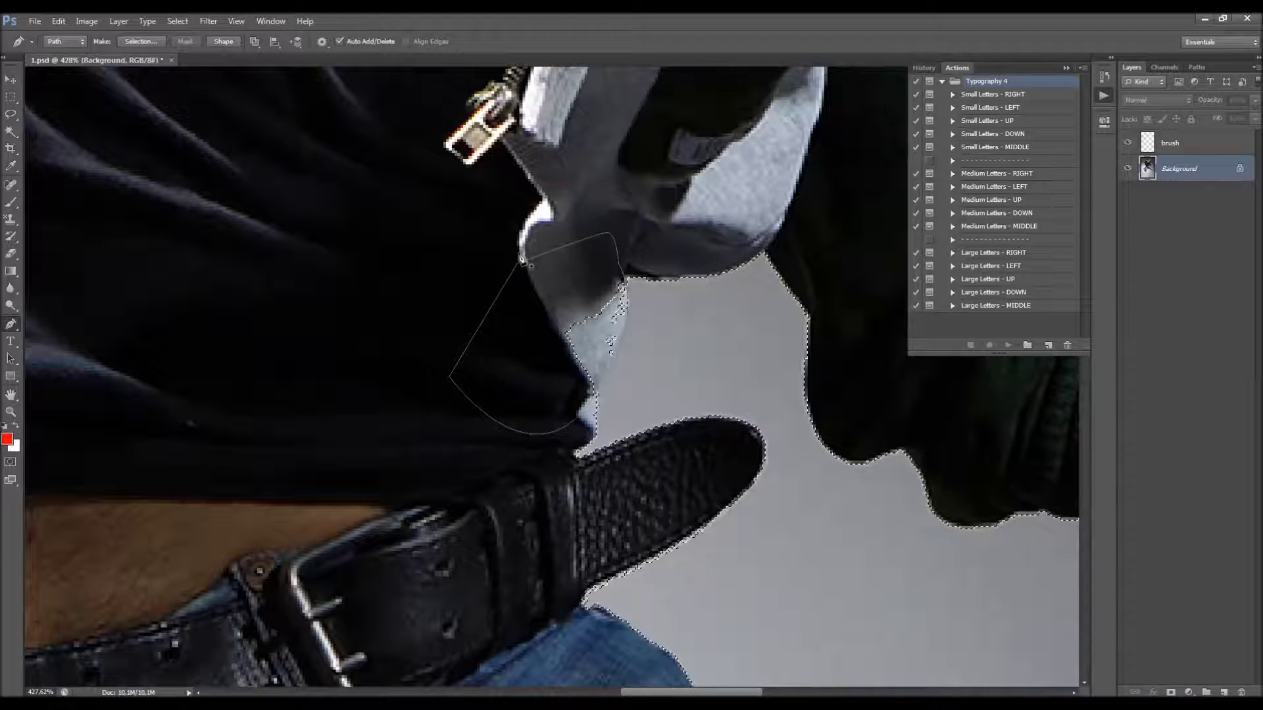
# Step: Convert the path to an anti-aliased selection with a 0-pixel feather radius, subtracting it from the current selection
pyautogui.rightClick(580, 305)
pyautogui.click(641, 367)
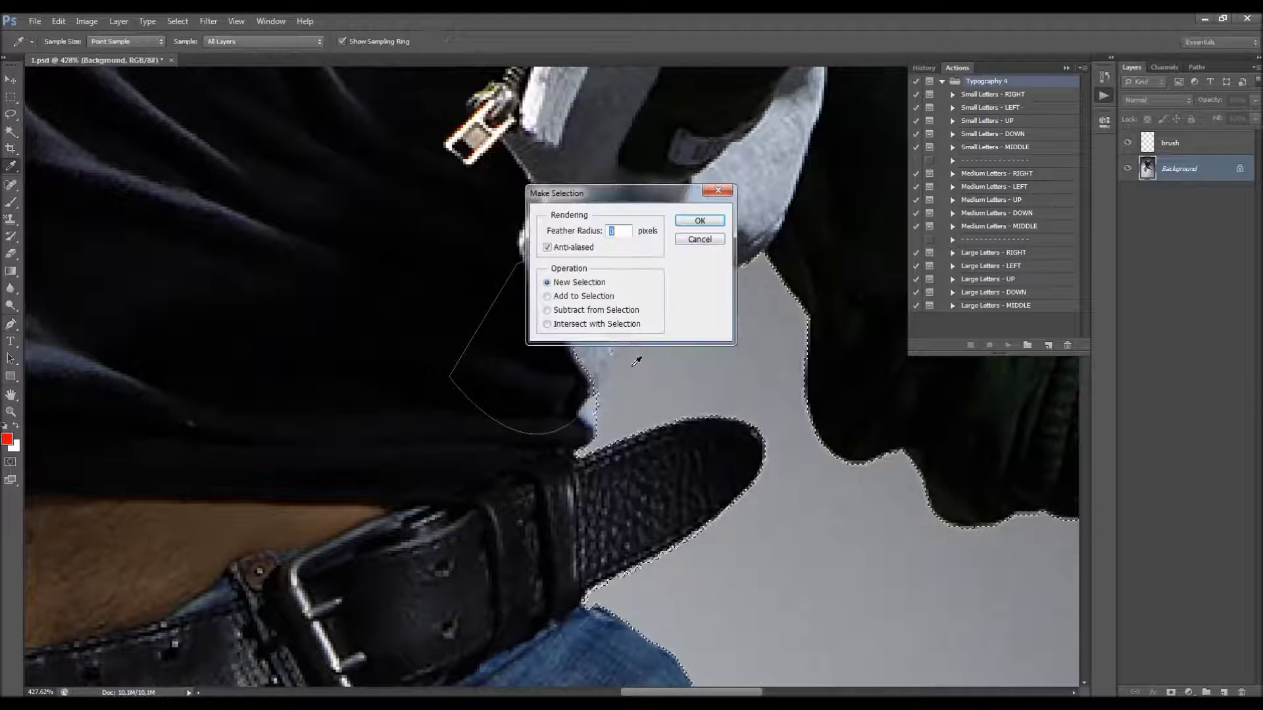
pyautogui.click(579, 310)
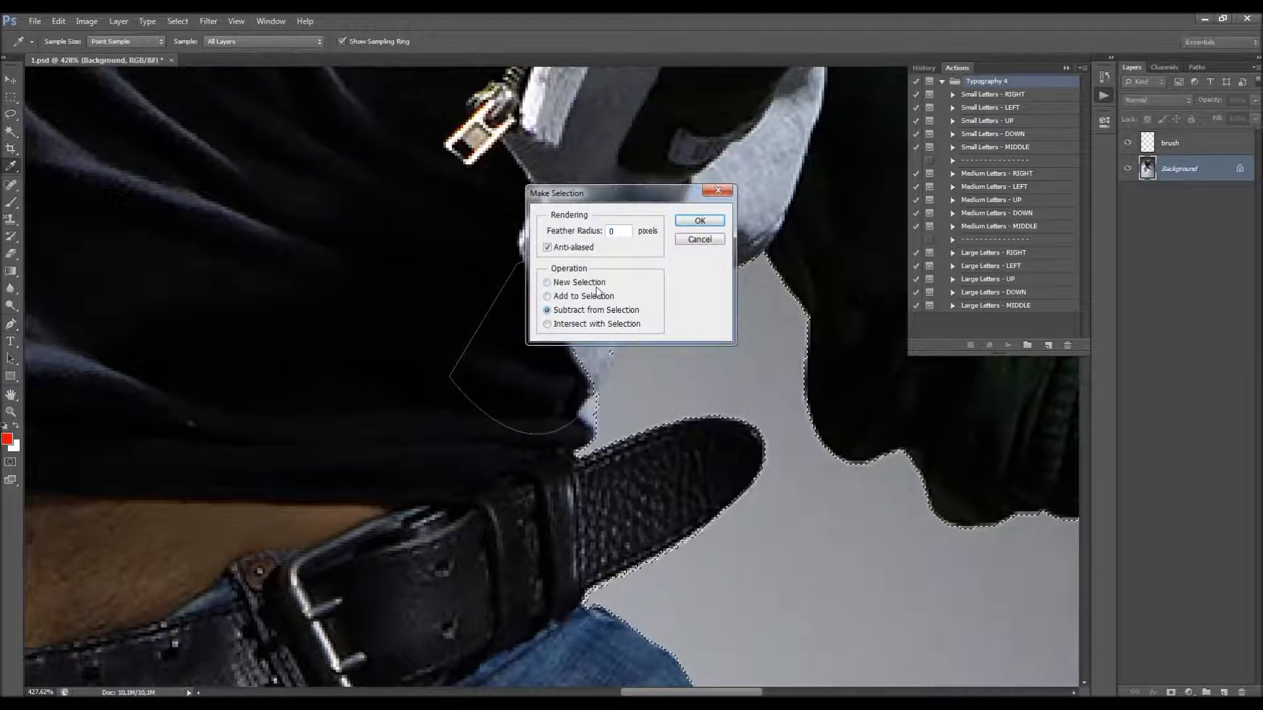
pyautogui.click(699, 221)
# Step: Invert the selection so the man is selected, and smooth it with a sample radius of 2 pixels
pyautogui.scroll(-10, 416, 366)
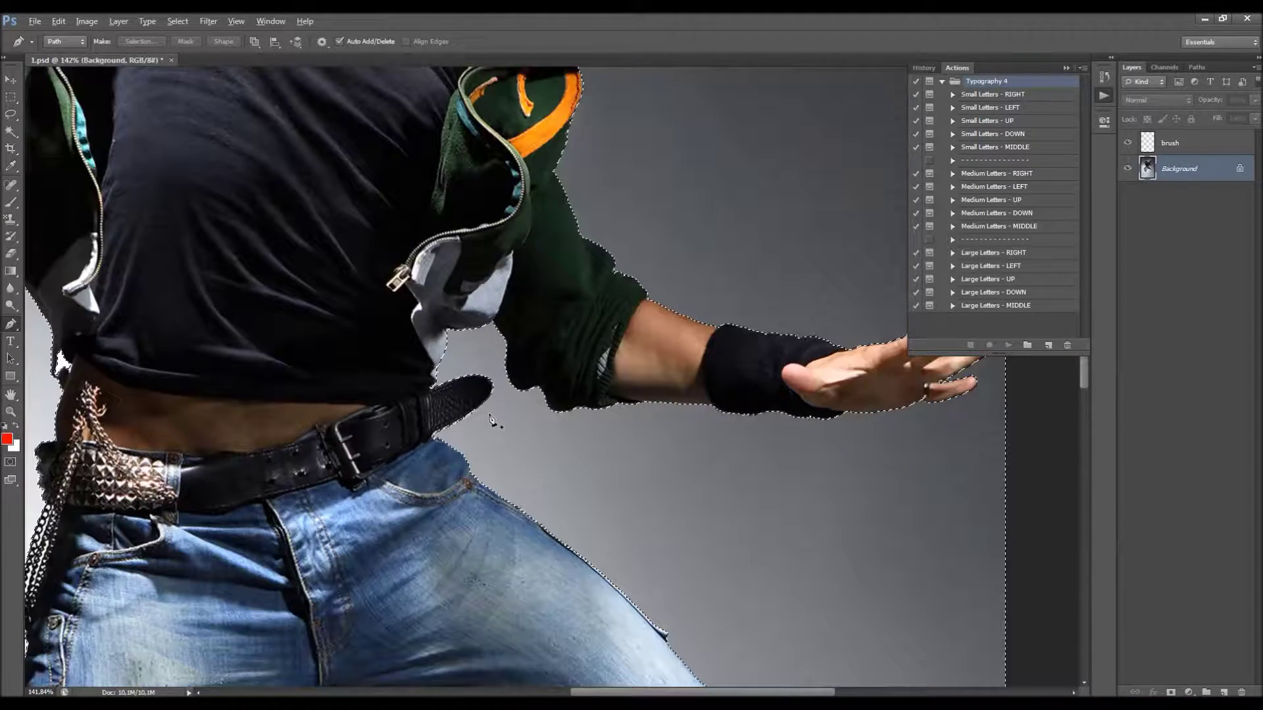
pyautogui.scroll(-2, 574, 410)
pyautogui.scroll(3, 577, 224)
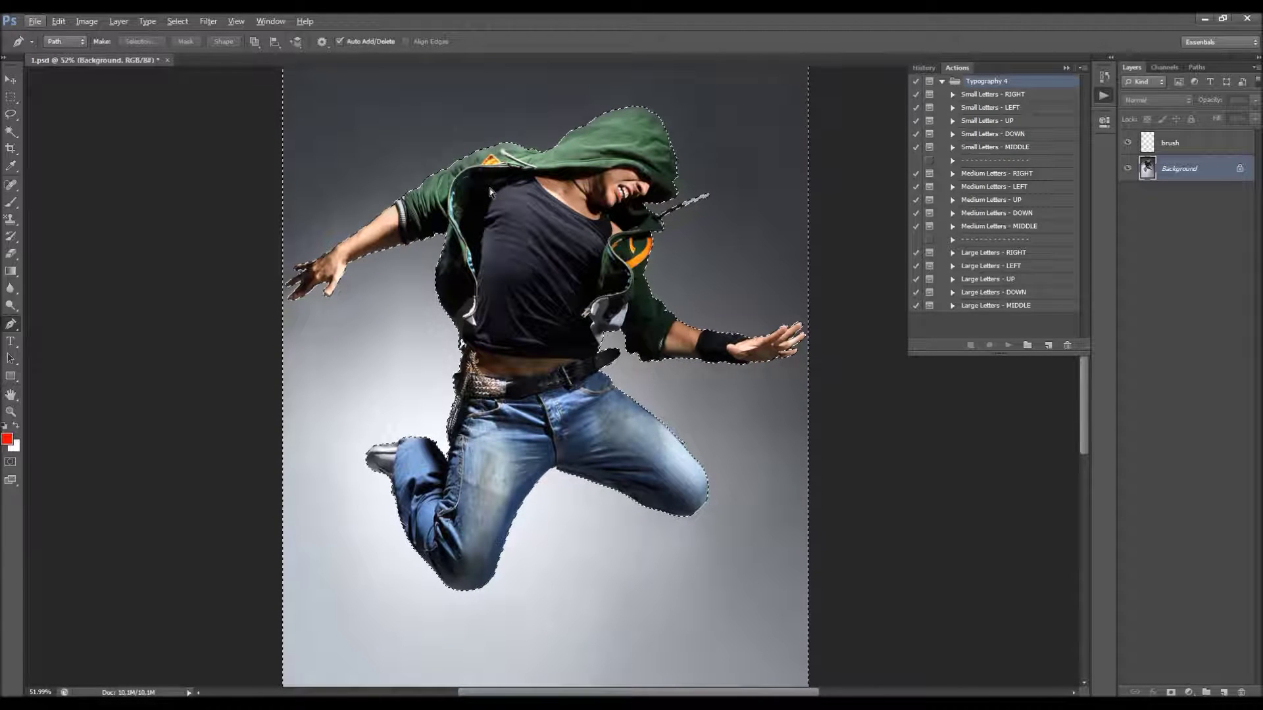
pyautogui.hotkey('ctrl', 'shift', 'i')
pyautogui.press('v')
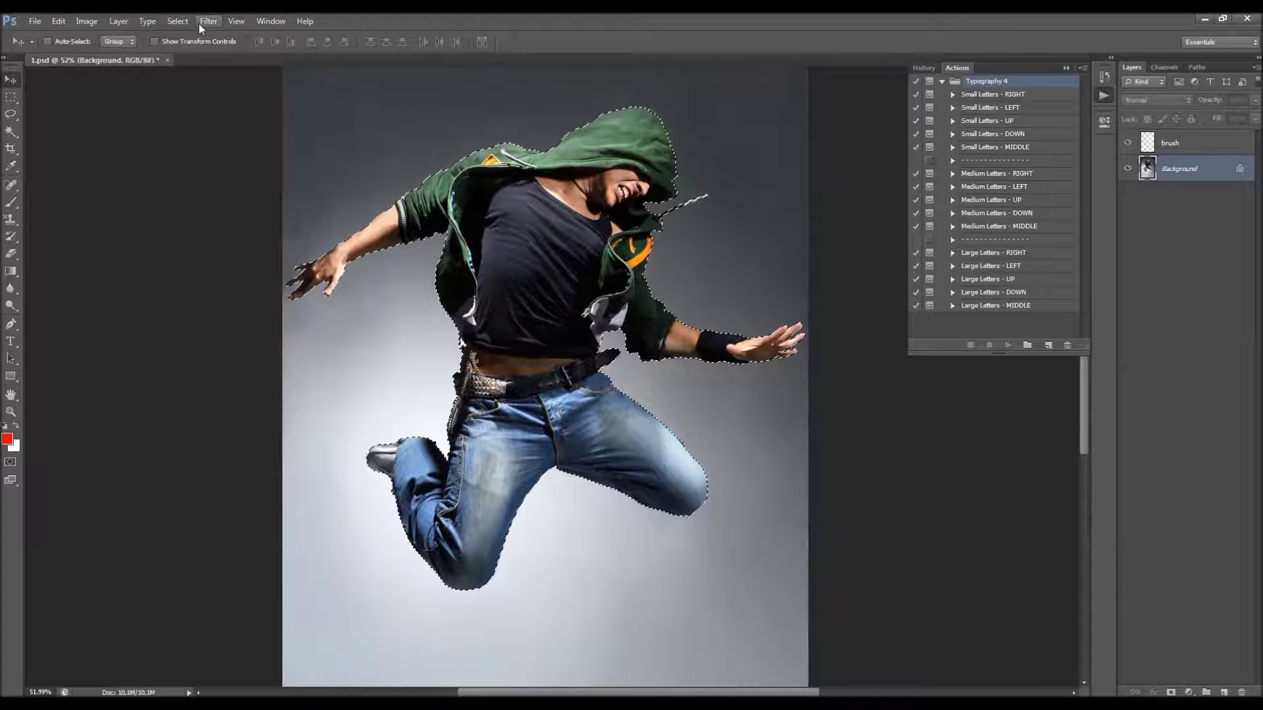
pyautogui.click(177, 21)
pyautogui.moveTo(263, 166)
pyautogui.click(350, 179)
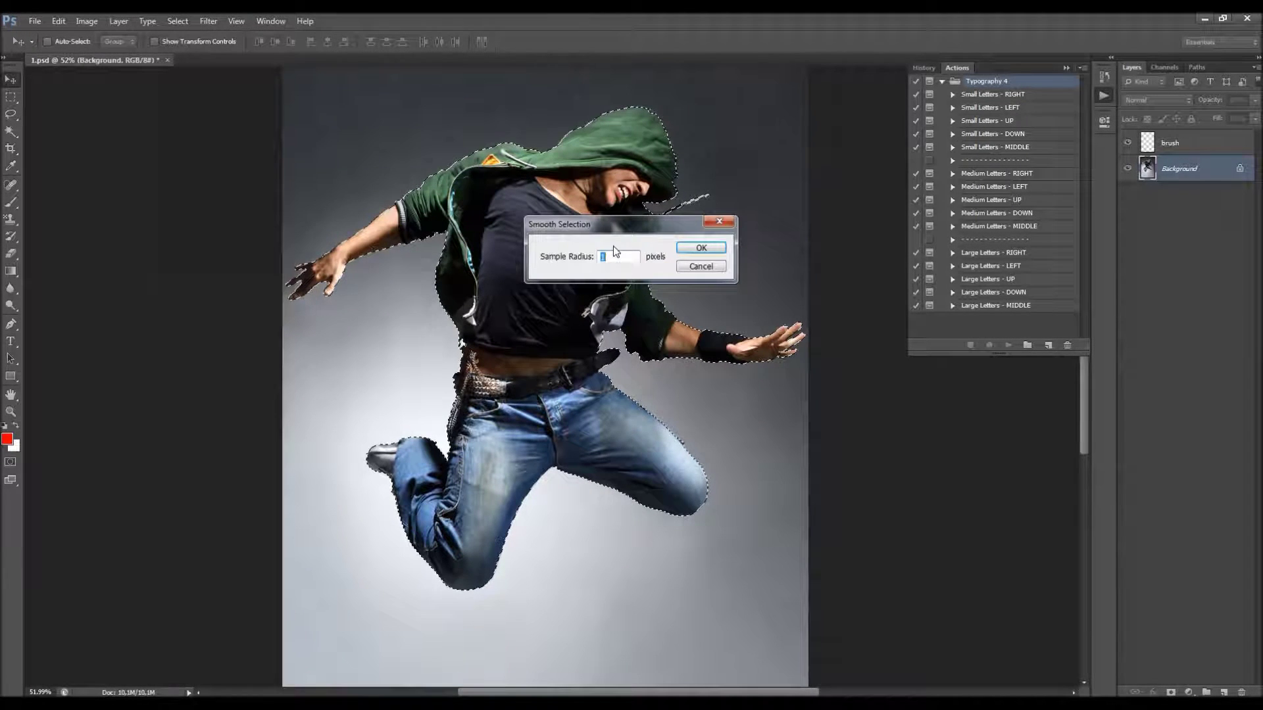
pyautogui.write('1')
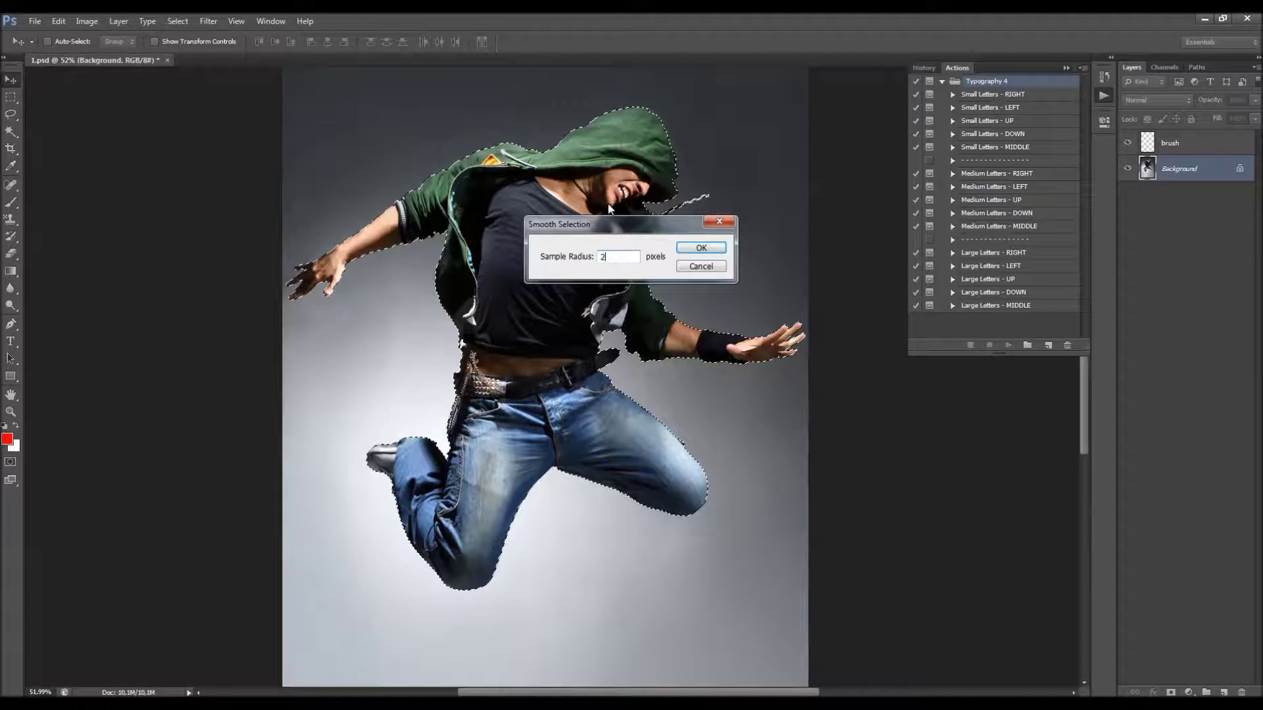
pyautogui.click(703, 249)
# Step: Fill the man's selection on the brush layer with the red foreground color in Normal mode at 100% opacity, and deselect
pyautogui.scroll(-4, 630, 240)
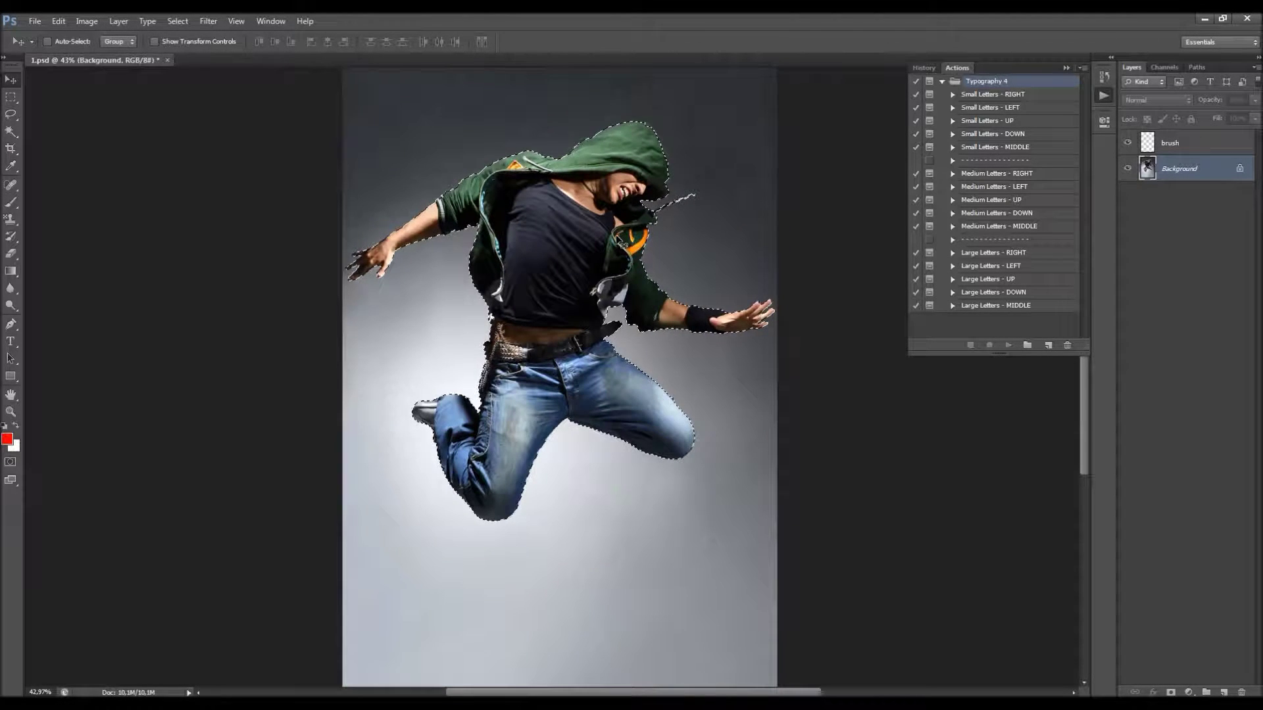
pyautogui.scroll(2, 615, 235)
pyautogui.click(1177, 143)
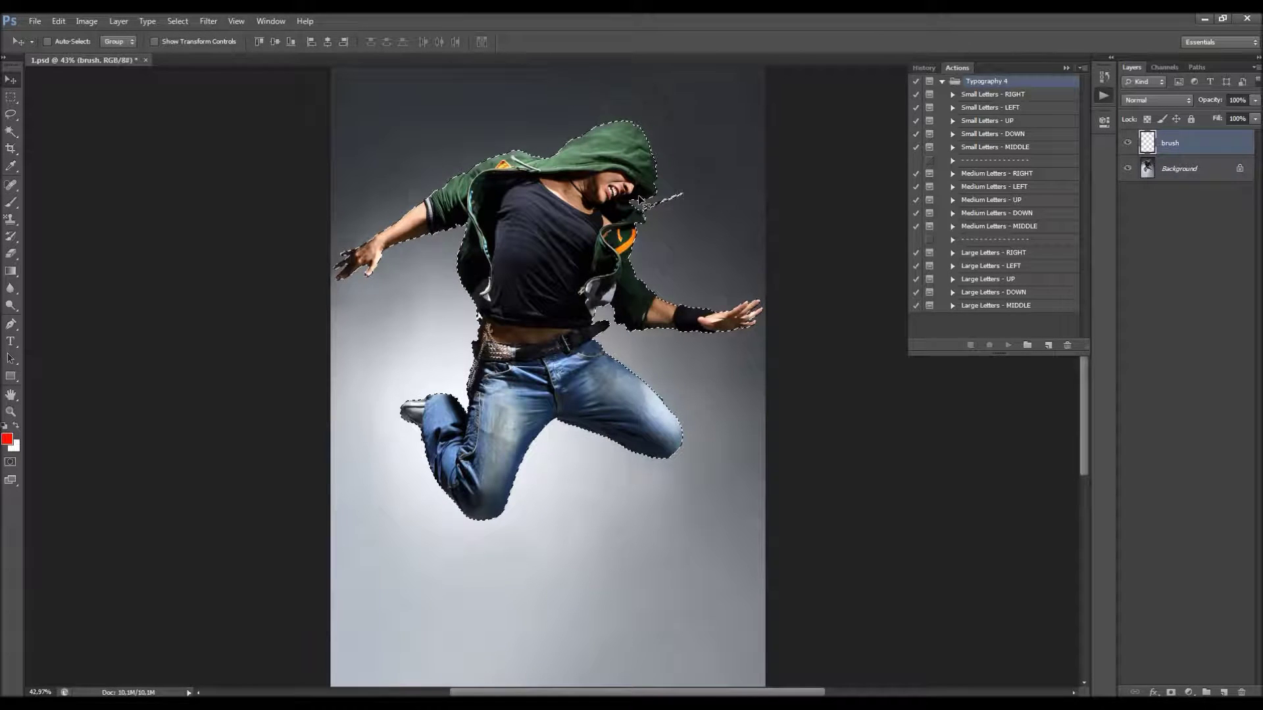
pyautogui.hotkey('shift', 'BackSpace')
pyautogui.click(643, 227)
pyautogui.click(618, 238)
pyautogui.moveTo(643, 190); pyautogui.dragTo(815, 203)
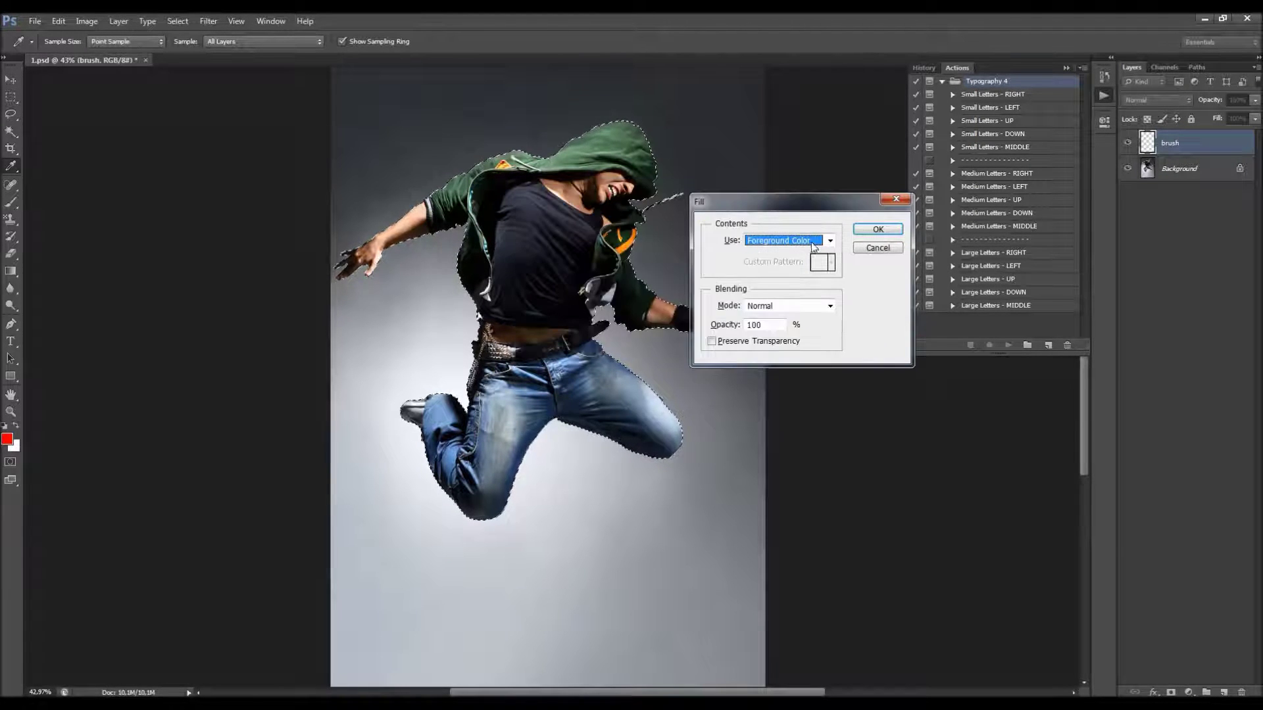
pyautogui.click(878, 230)
pyautogui.click(1126, 143)
pyautogui.click(1127, 143)
# Step: Paint red over the small gap in the hood's drawstring on the brush layer with a 5 px brush
pyautogui.scroll(10, 661, 199)
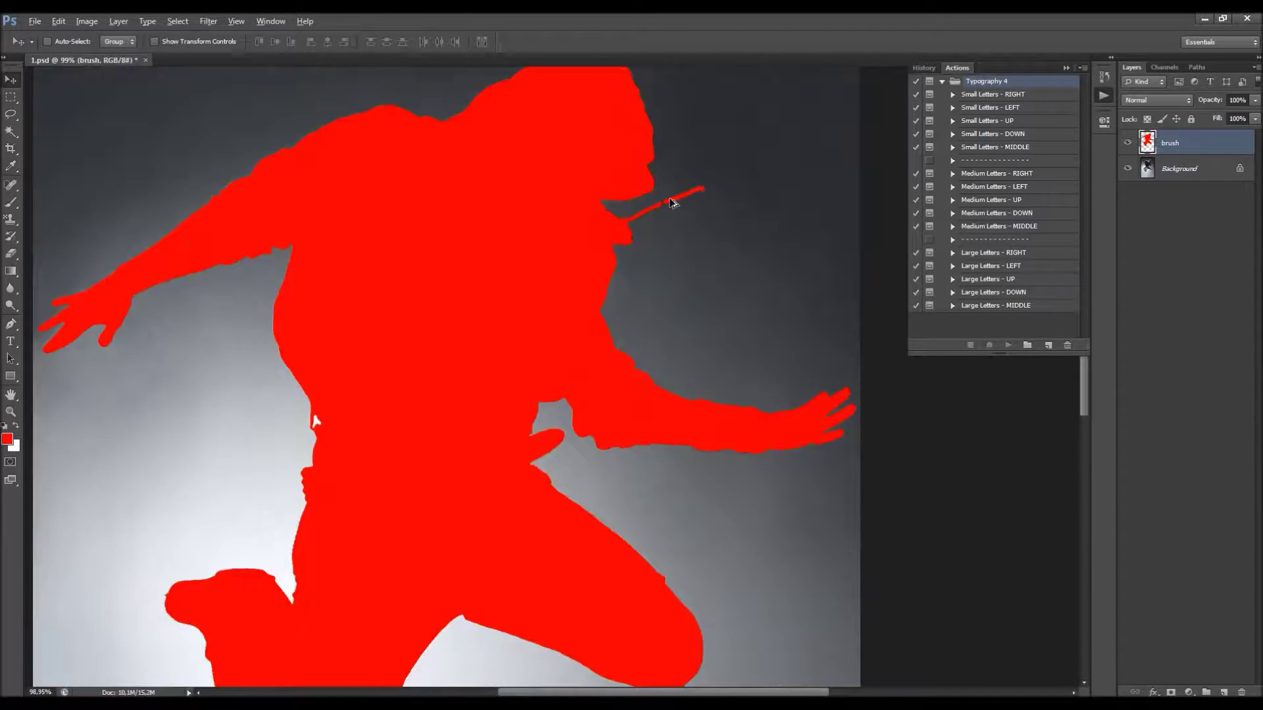
pyautogui.press('b')
pyautogui.rightClick(676, 246)
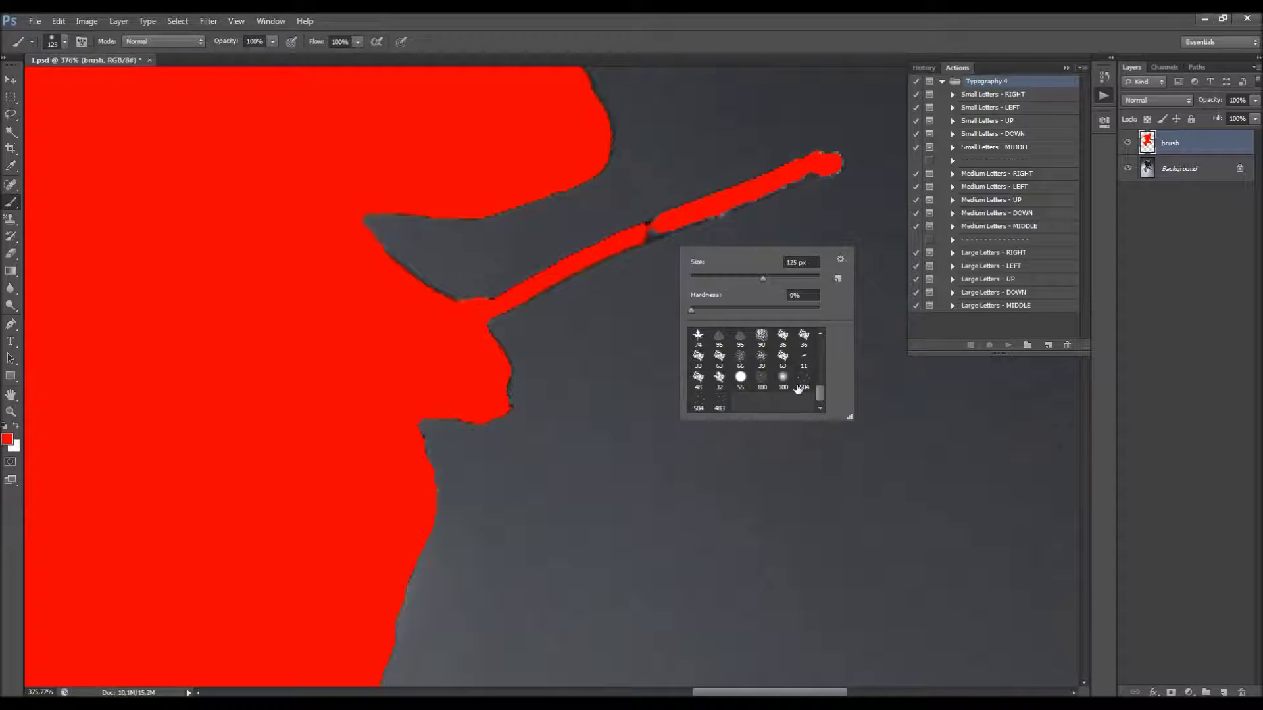
pyautogui.doubleClick(761, 335)
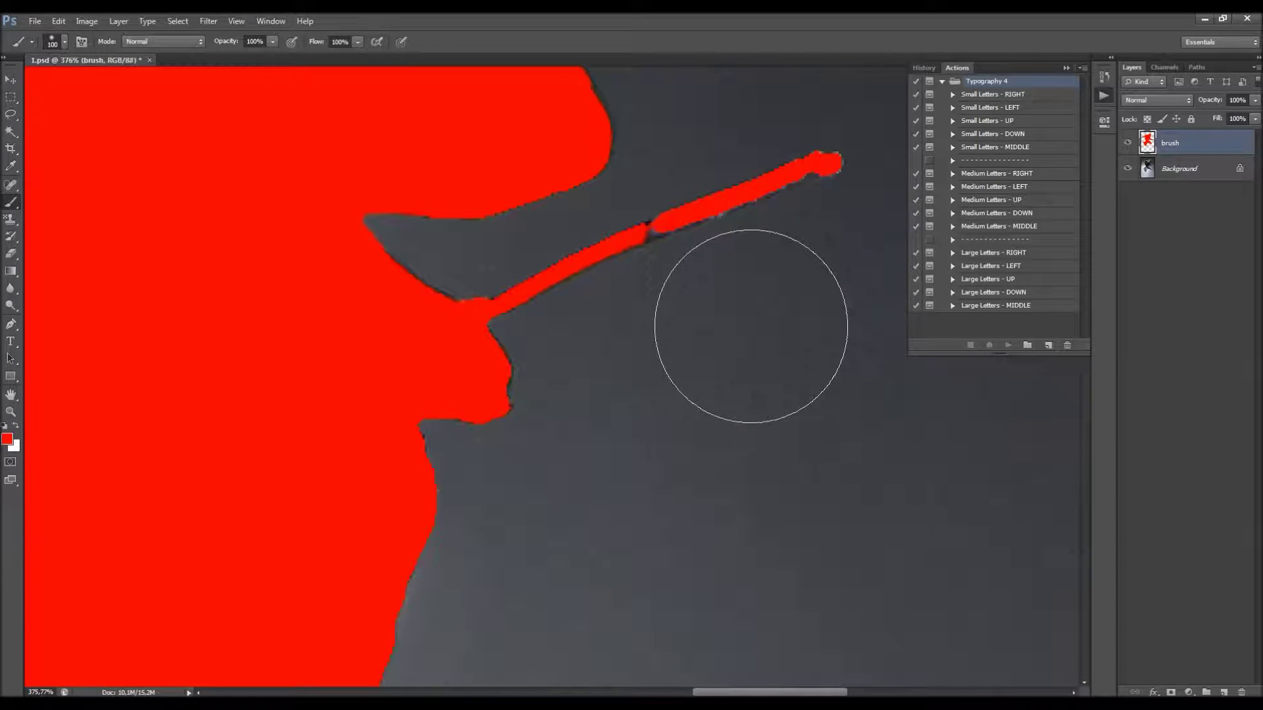
pyautogui.press('[')
pyautogui.press('[')
pyautogui.press('[')
pyautogui.press('[')
pyautogui.press('[')
pyautogui.press('[')
pyautogui.press('[')
pyautogui.press('[')
pyautogui.press('[')
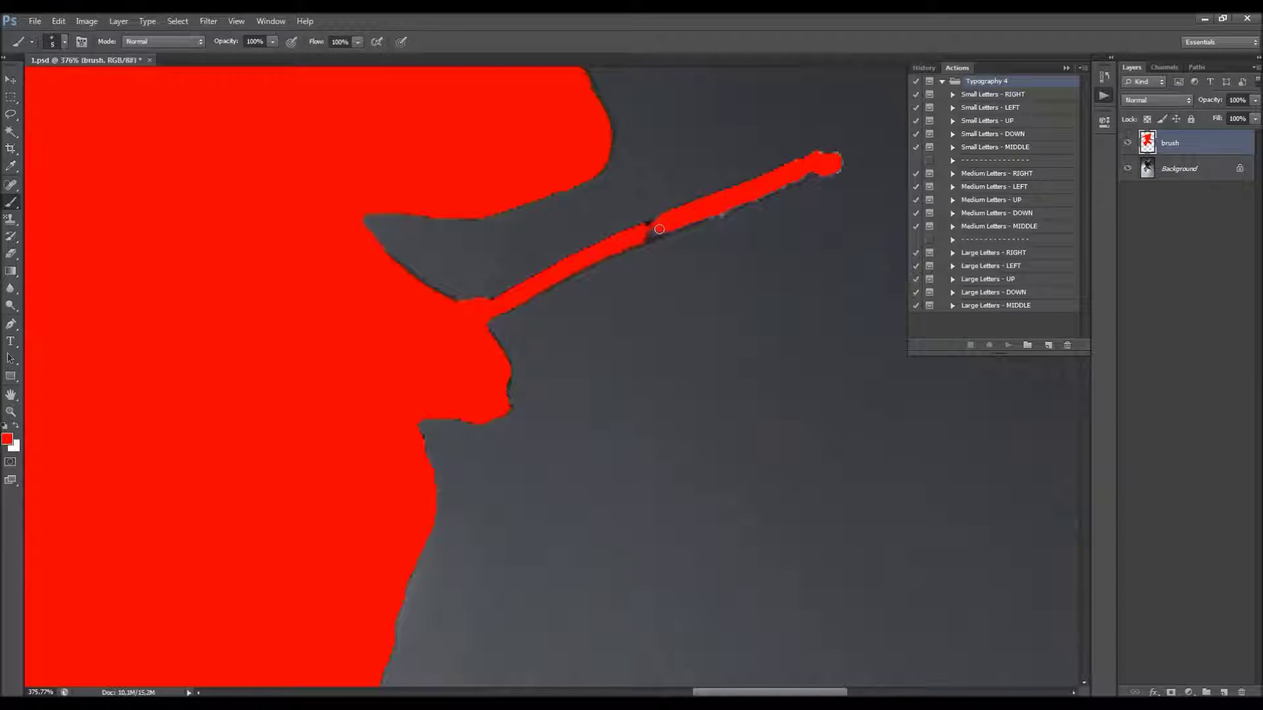
pyautogui.press('v')
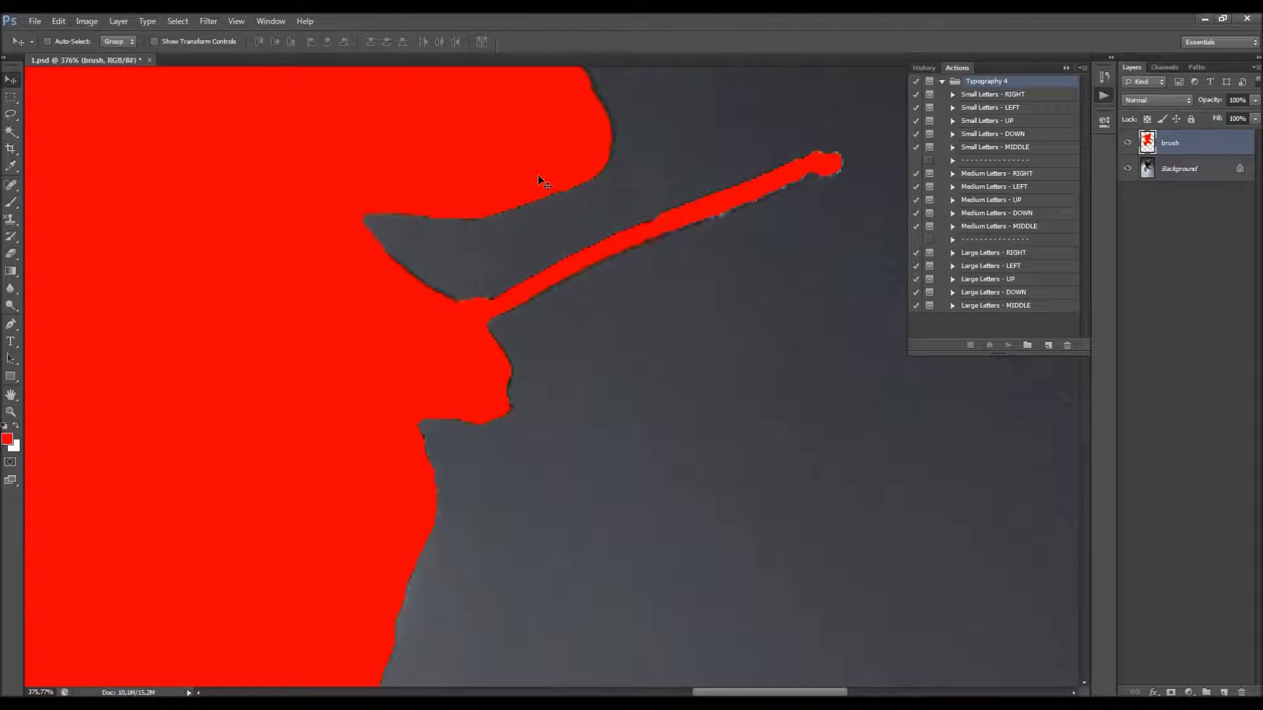
# Step: Select the Small Letters - DOWN action in the Typography 4 set
pyautogui.scroll(-10, 538, 175)
pyautogui.scroll(3, 575, 259)
pyautogui.scroll(-3, 575, 259)
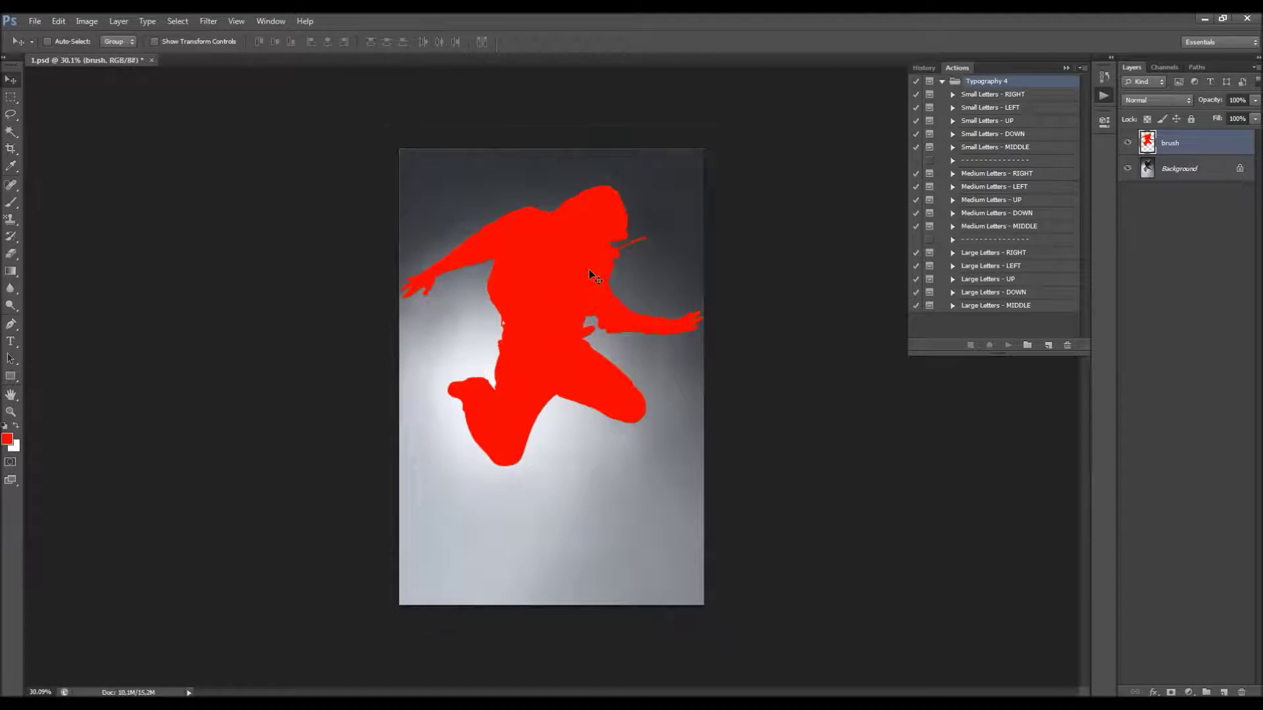
pyautogui.scroll(1, 590, 270)
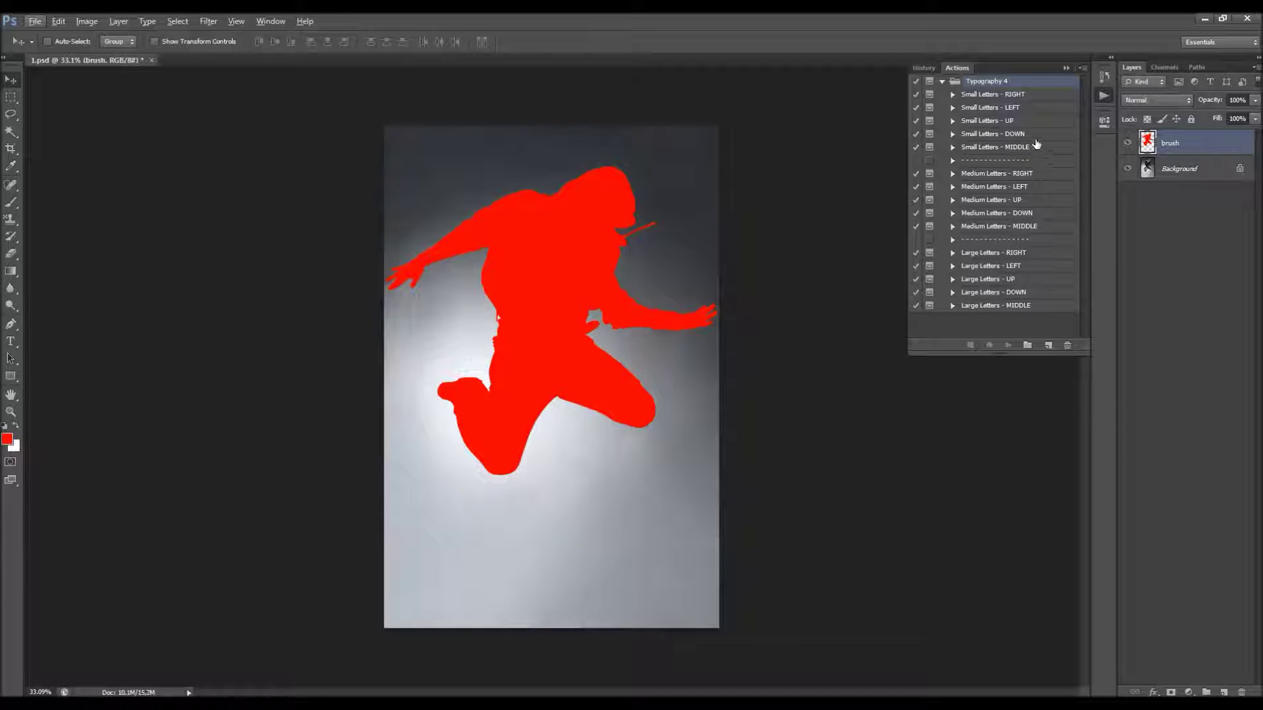
pyautogui.click(1002, 135)
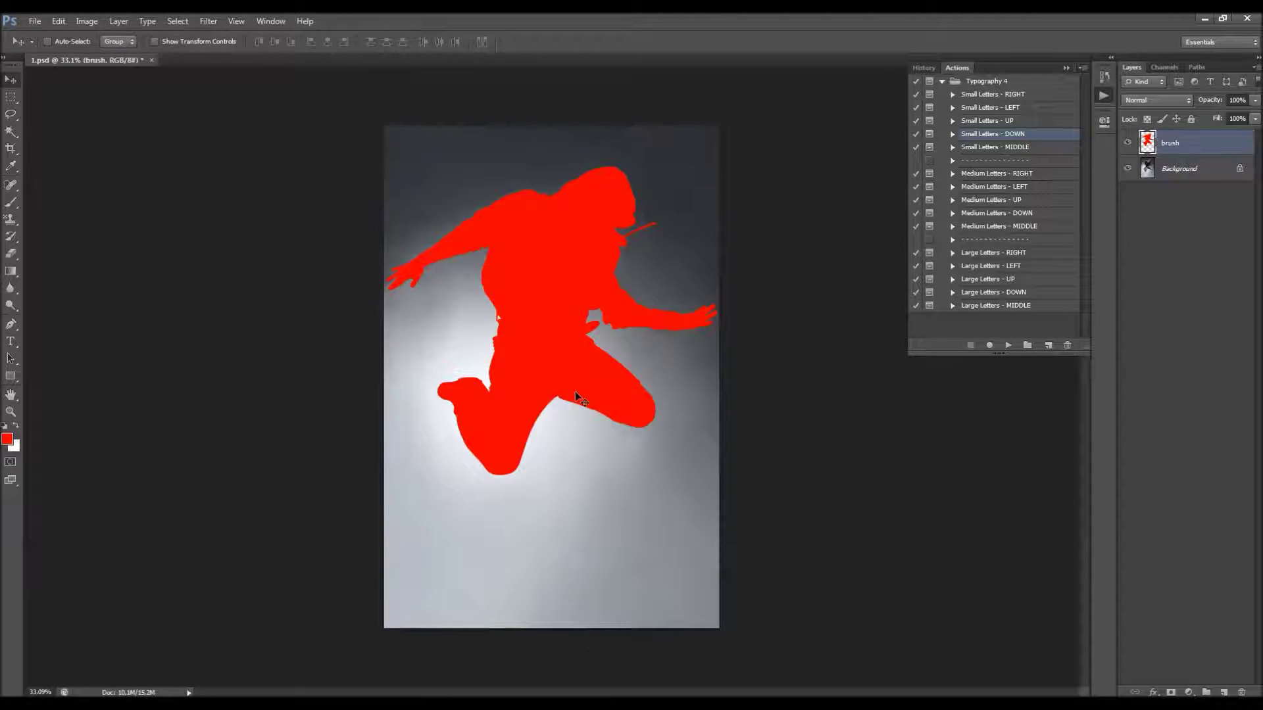
pyautogui.scroll(-1, 563, 329)
pyautogui.scroll(2, 563, 319)
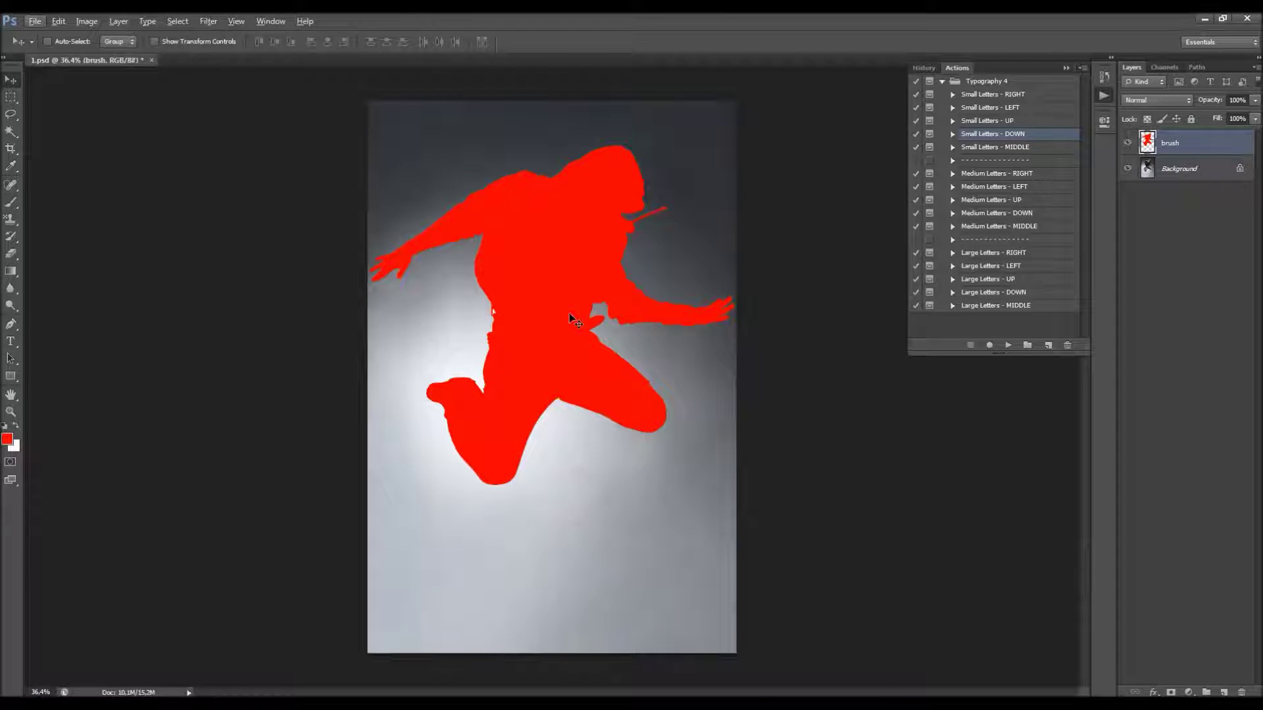
# Step: Extend the canvas width by 400 pixels relative to the current size, anchored at the center
pyautogui.click(89, 22)
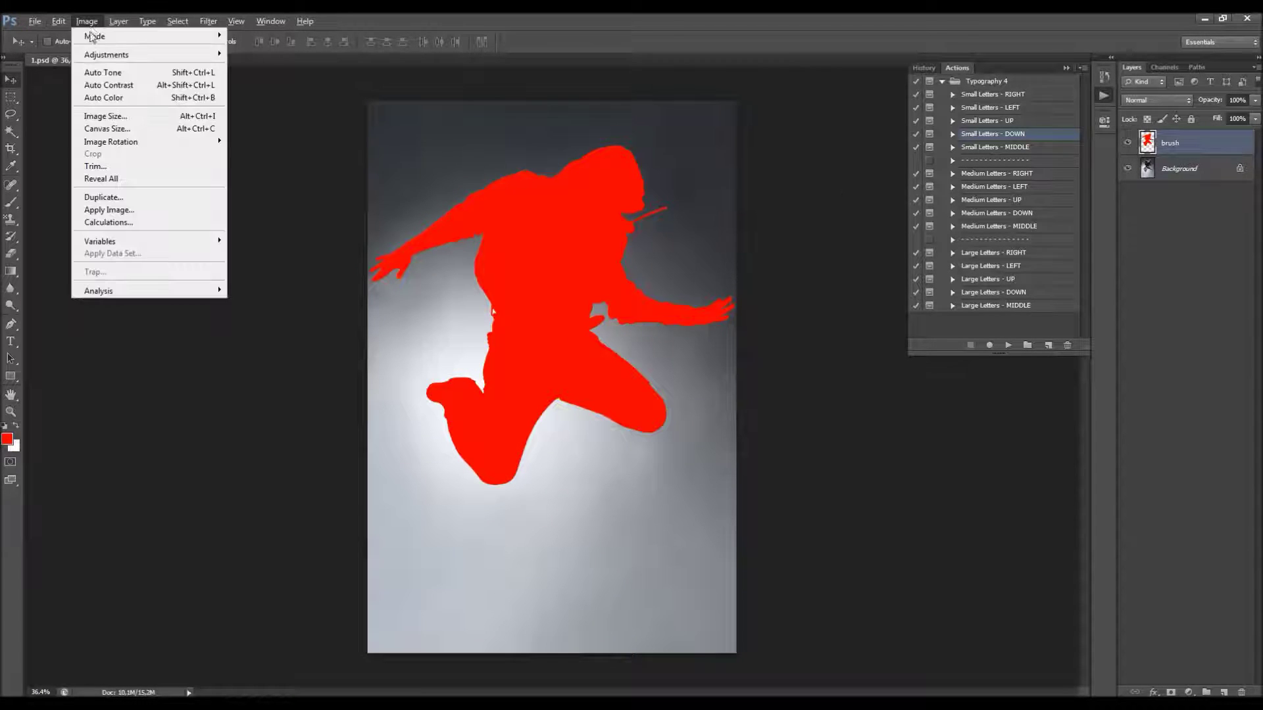
pyautogui.click(122, 130)
pyautogui.click(660, 261)
pyautogui.click(661, 282)
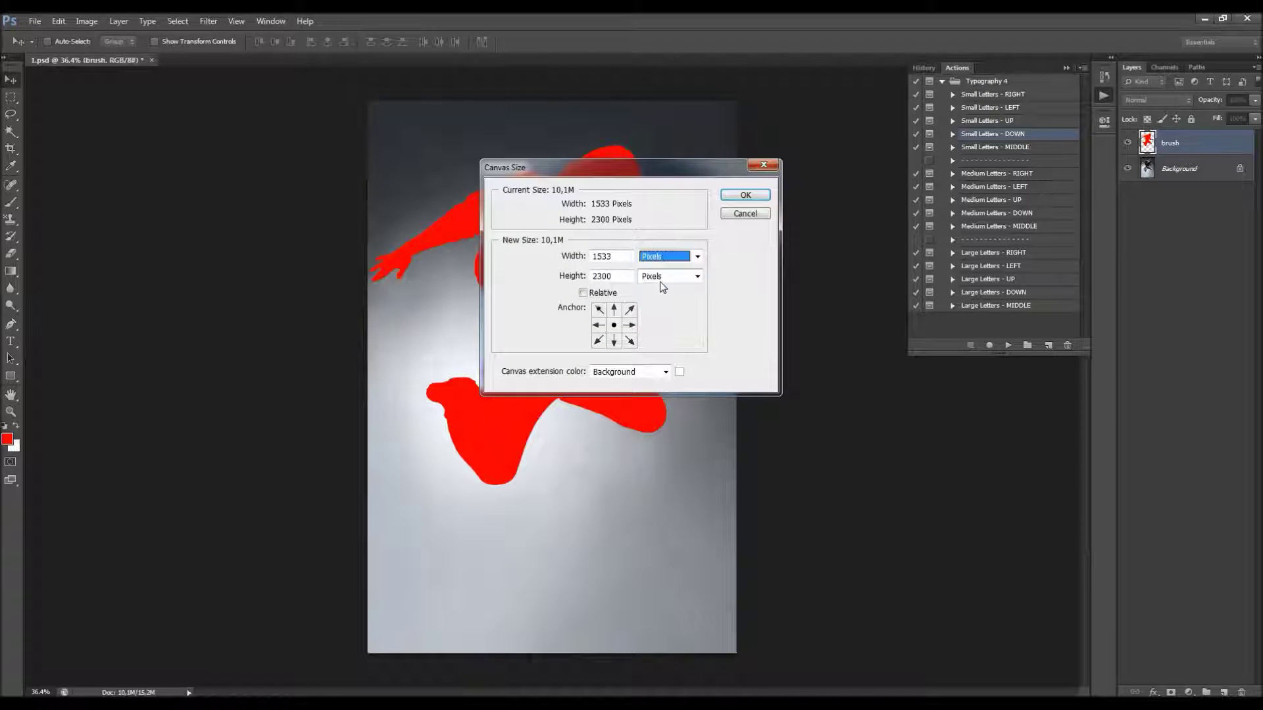
pyautogui.click(583, 292)
pyautogui.moveTo(614, 175); pyautogui.dragTo(884, 183)
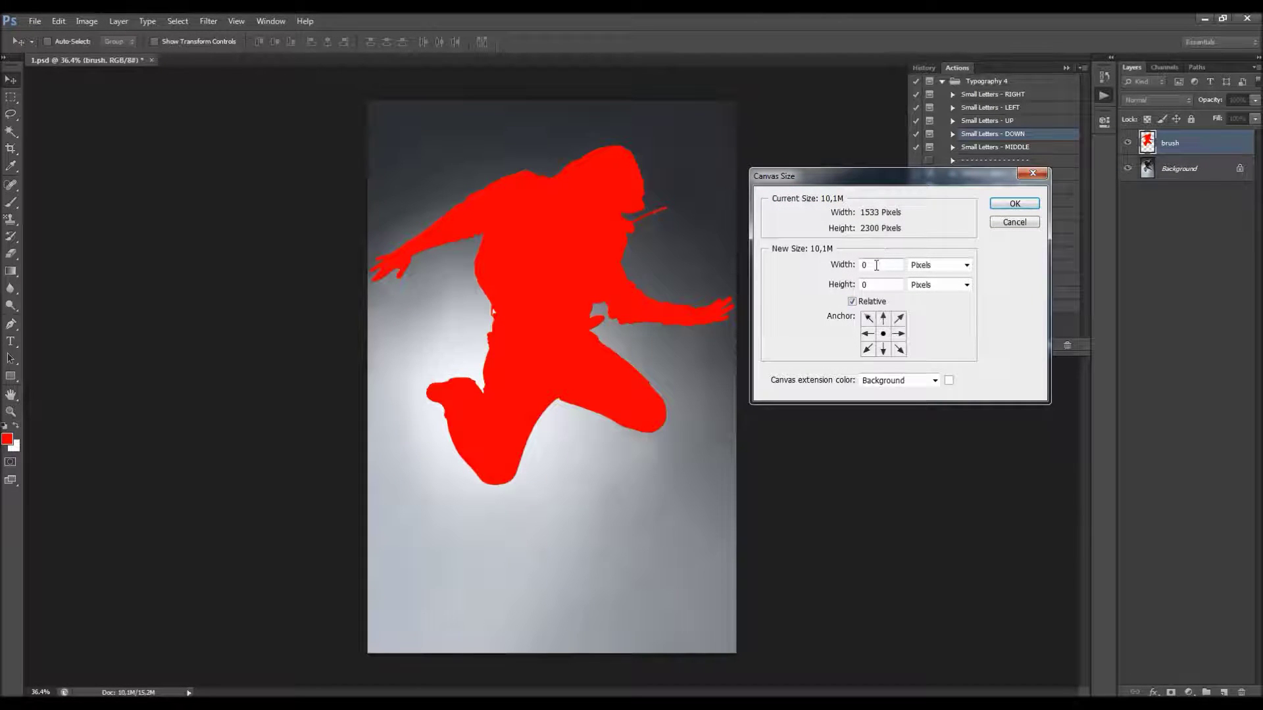
pyautogui.write('400')
pyautogui.press('Return')
# Step: Extend the canvas height downward in pixels, relative to the current size, with the anchor at the top center
pyautogui.click(86, 21)
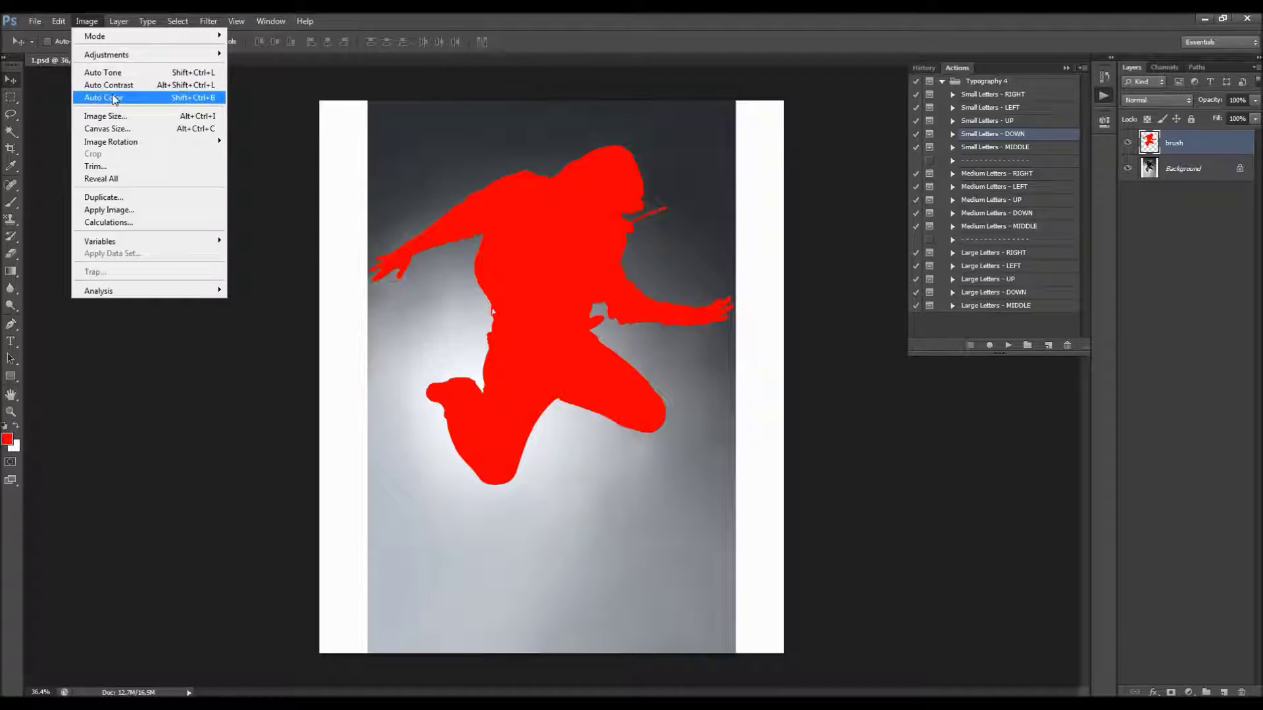
pyautogui.click(118, 125)
pyautogui.click(955, 266)
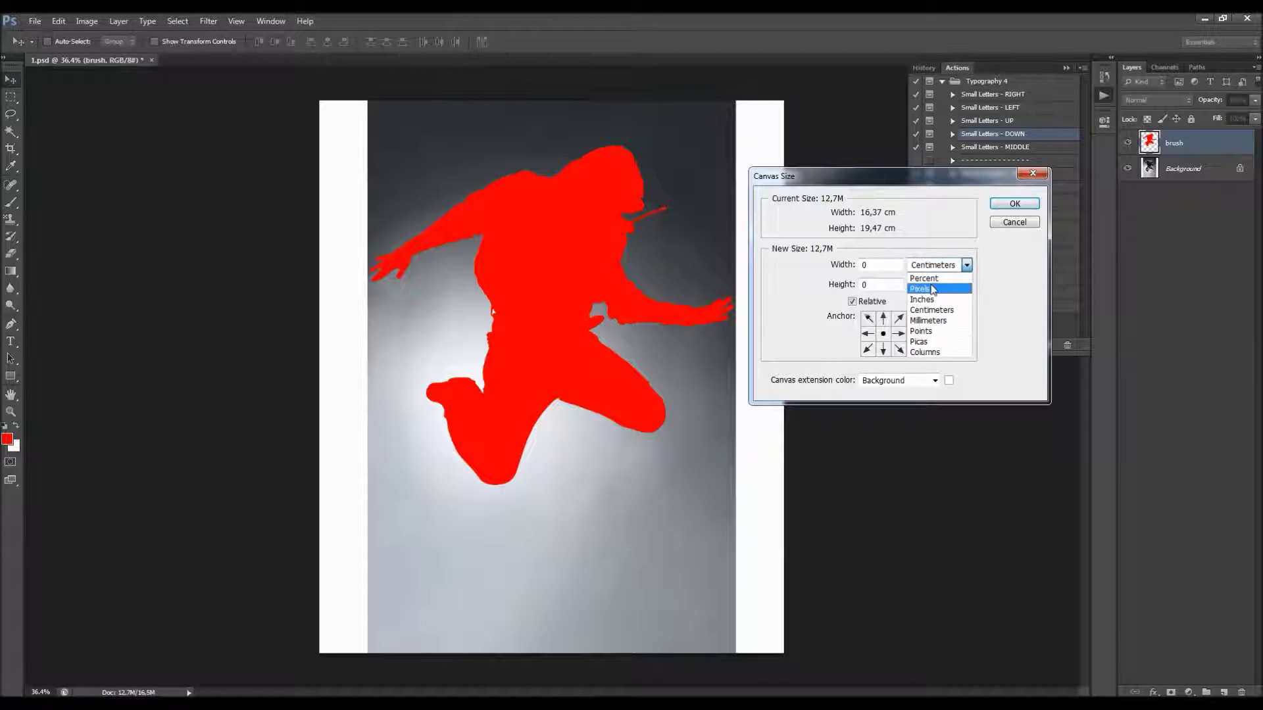
pyautogui.click(931, 284)
pyautogui.click(886, 322)
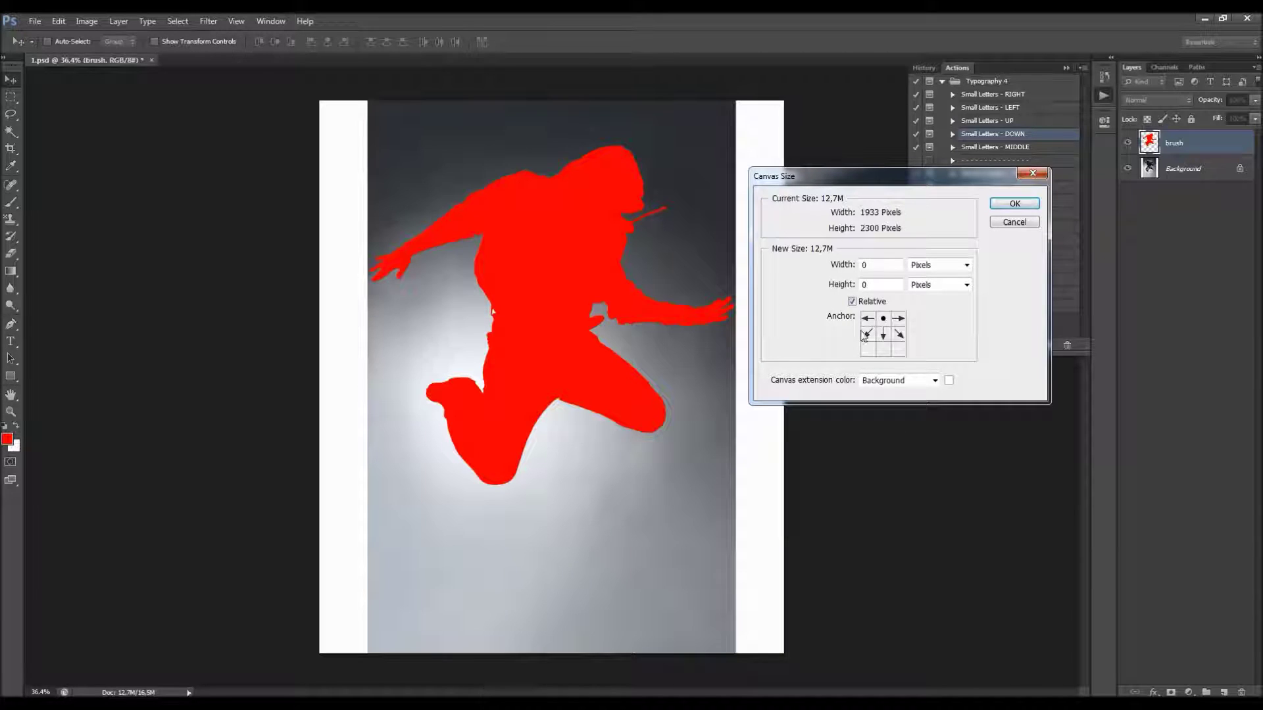
pyautogui.doubleClick(888, 285)
pyautogui.press('Return')
pyautogui.hotkey('ctrl', '0')
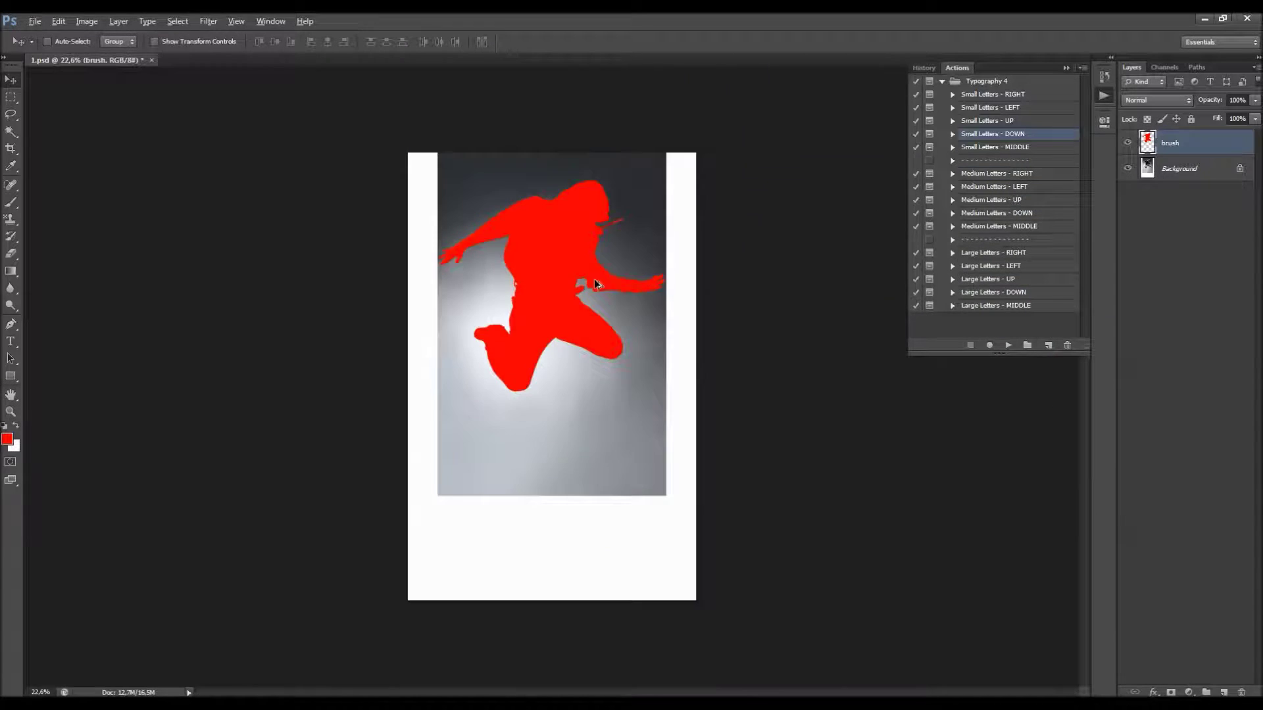
# Step: Hide the brush layer and make the Background layer active
pyautogui.scroll(1, 626, 293)
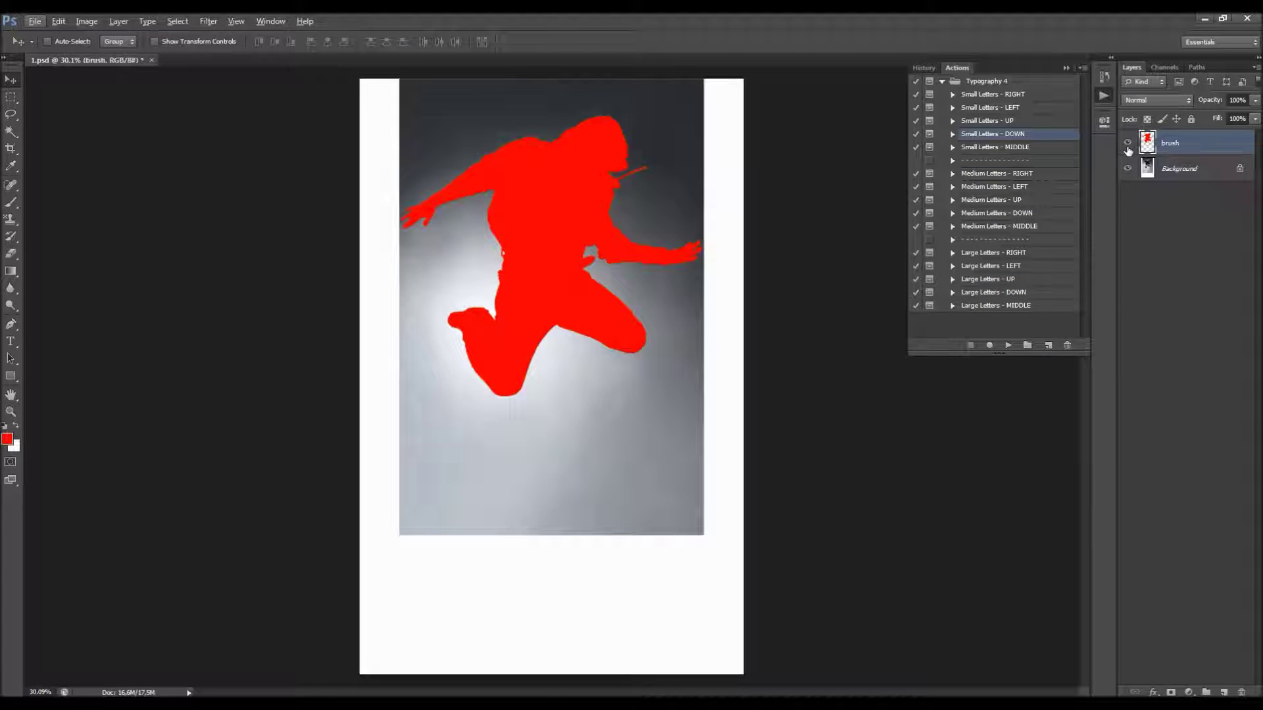
pyautogui.click(1127, 143)
pyautogui.click(1177, 170)
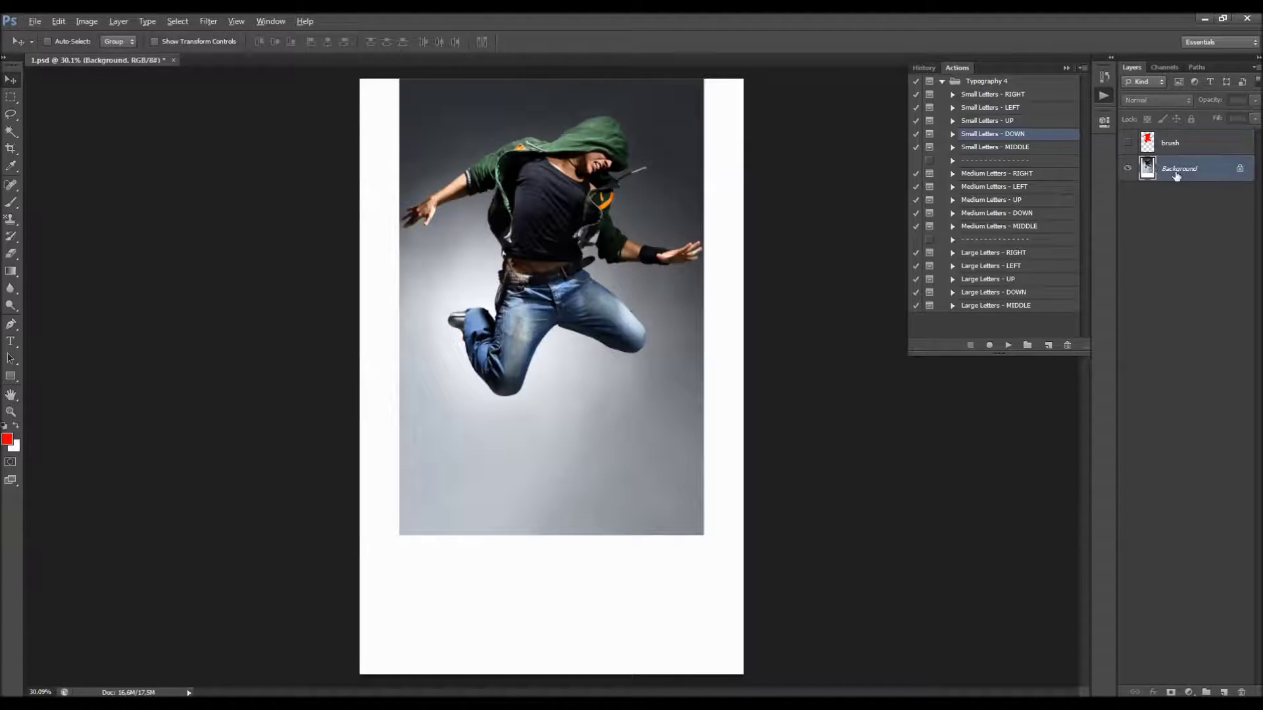
pyautogui.scroll(-2, 629, 337)
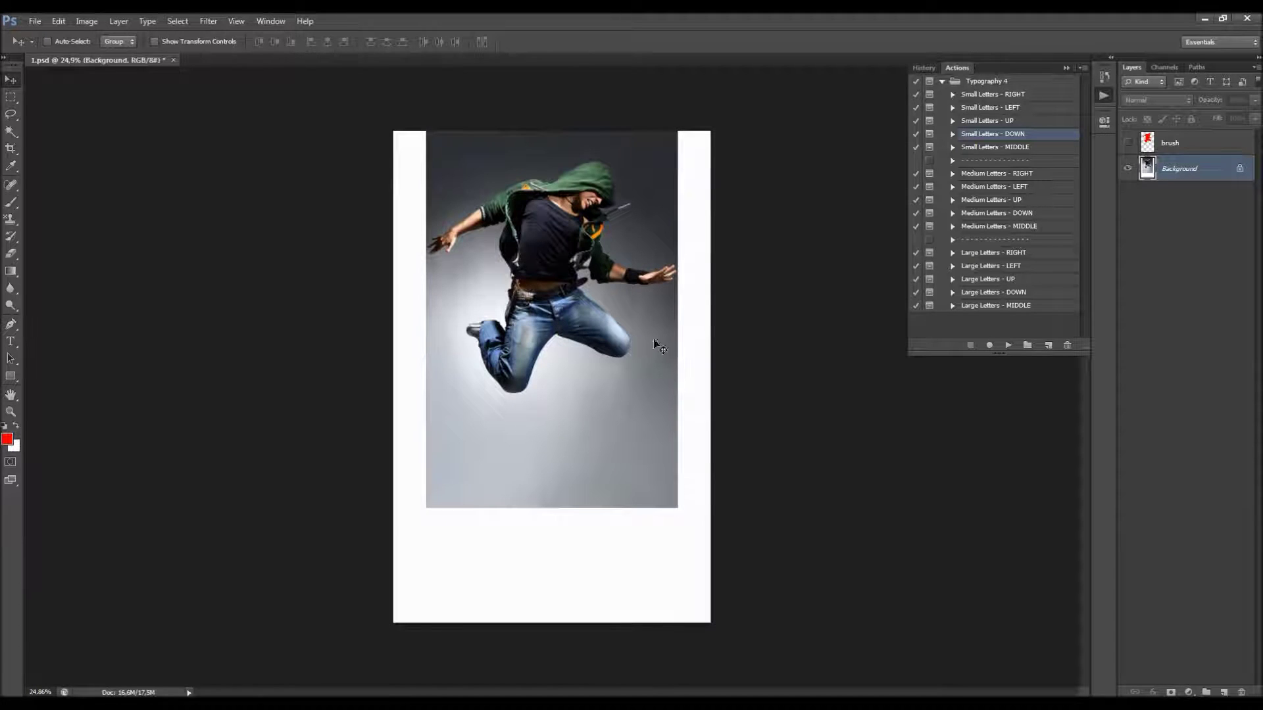
# Step: Fill the white strip along the left side of the Background layer with Content-Aware in Normal mode at 100% opacity, and deselect
pyautogui.press('m')
pyautogui.scroll(4, 354, 112)
pyautogui.moveTo(338, 113); pyautogui.dragTo(460, 638)
pyautogui.moveTo(10, 96); pyautogui.dragTo(59, 97)
pyautogui.scroll(-7, 530, 288)
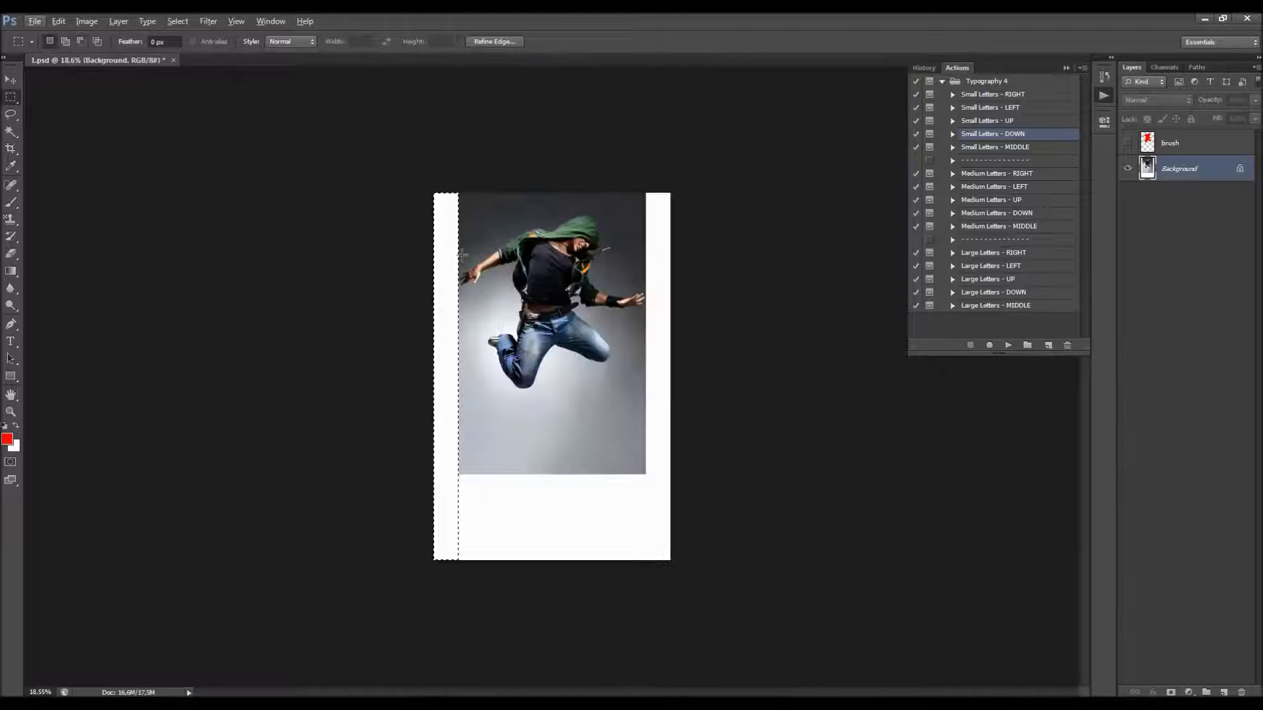
pyautogui.scroll(7, 449, 273)
pyautogui.scroll(3, 372, 174)
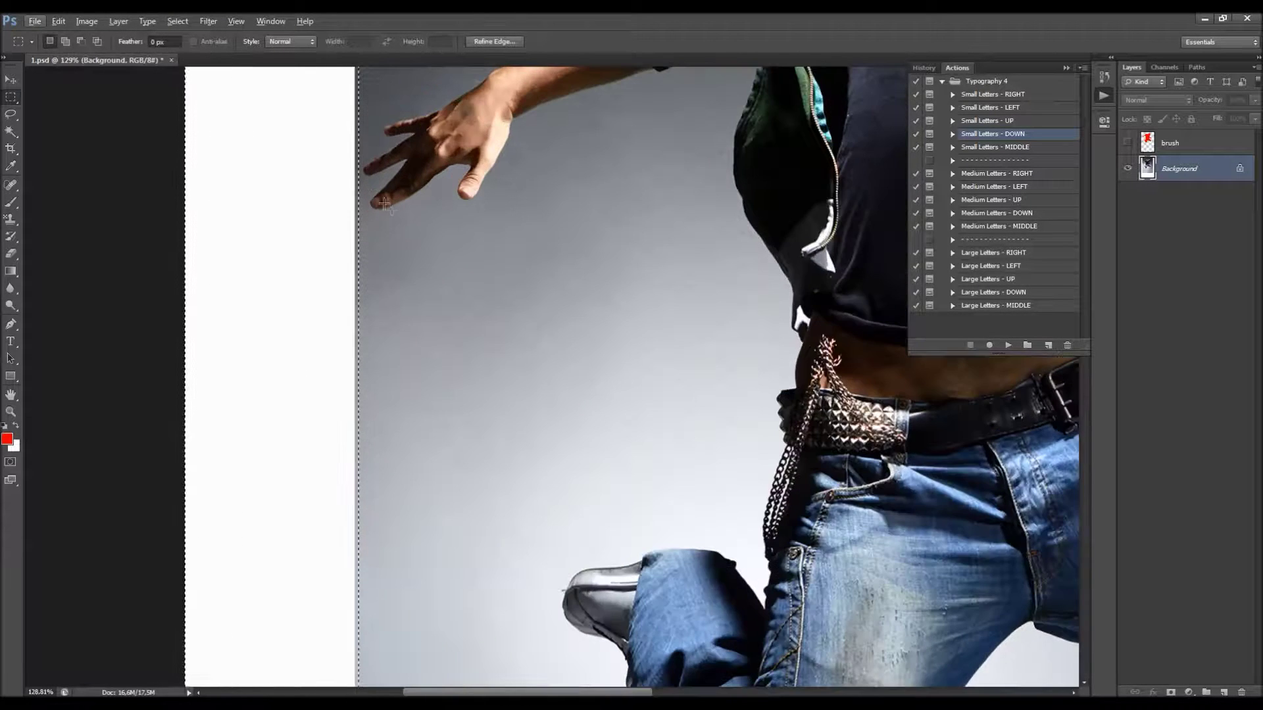
pyautogui.scroll(-5, 388, 211)
pyautogui.scroll(-3, 390, 217)
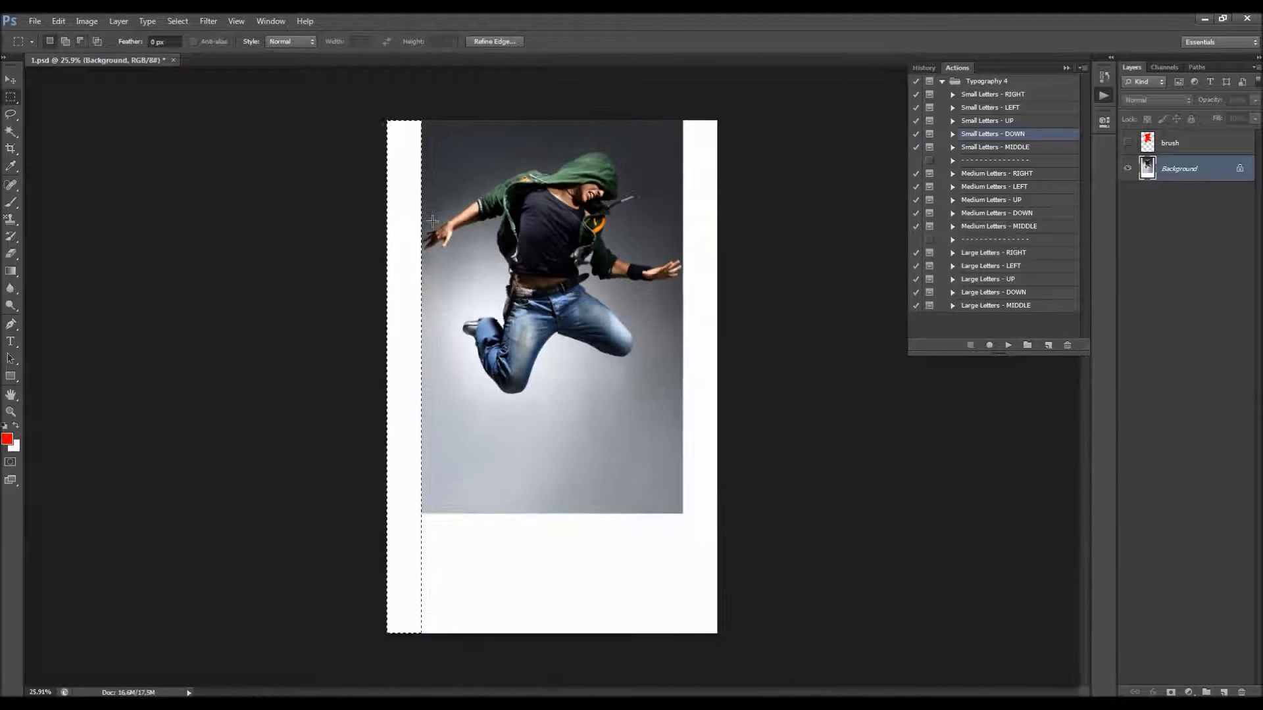
pyautogui.hotkey('shift', 'F5')
pyautogui.click(830, 241)
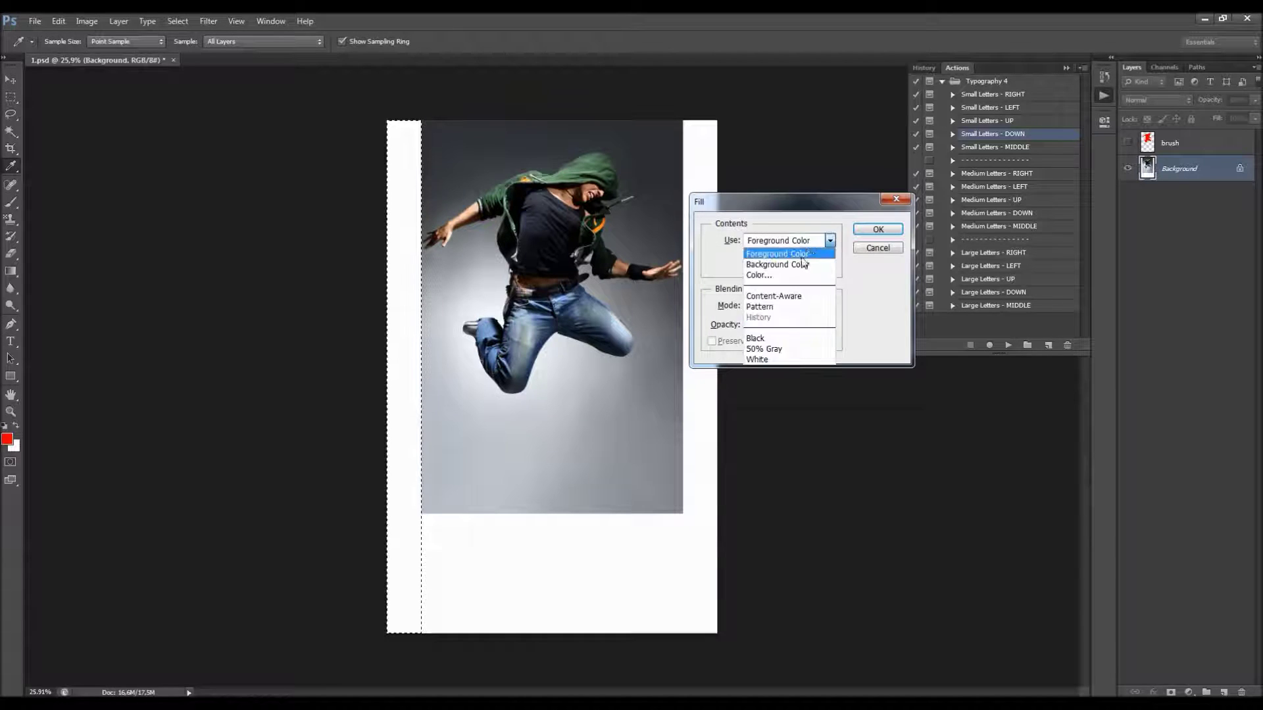
pyautogui.click(791, 300)
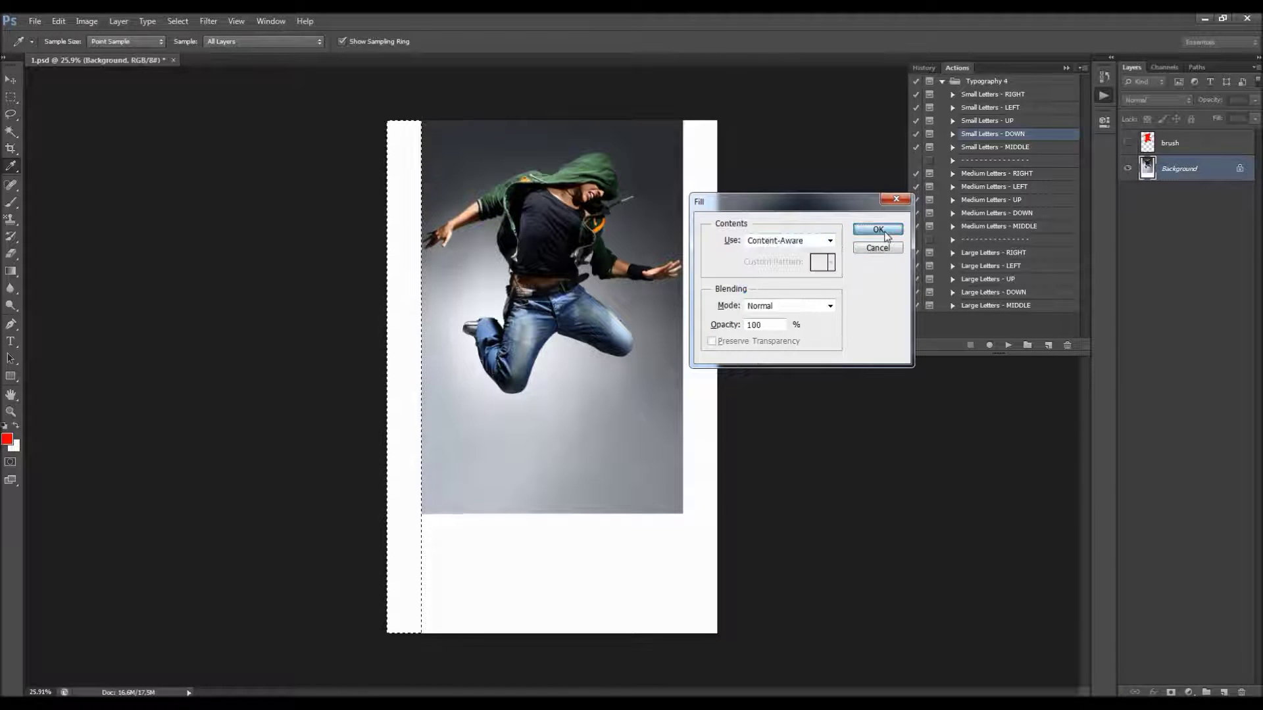
pyautogui.click(878, 230)
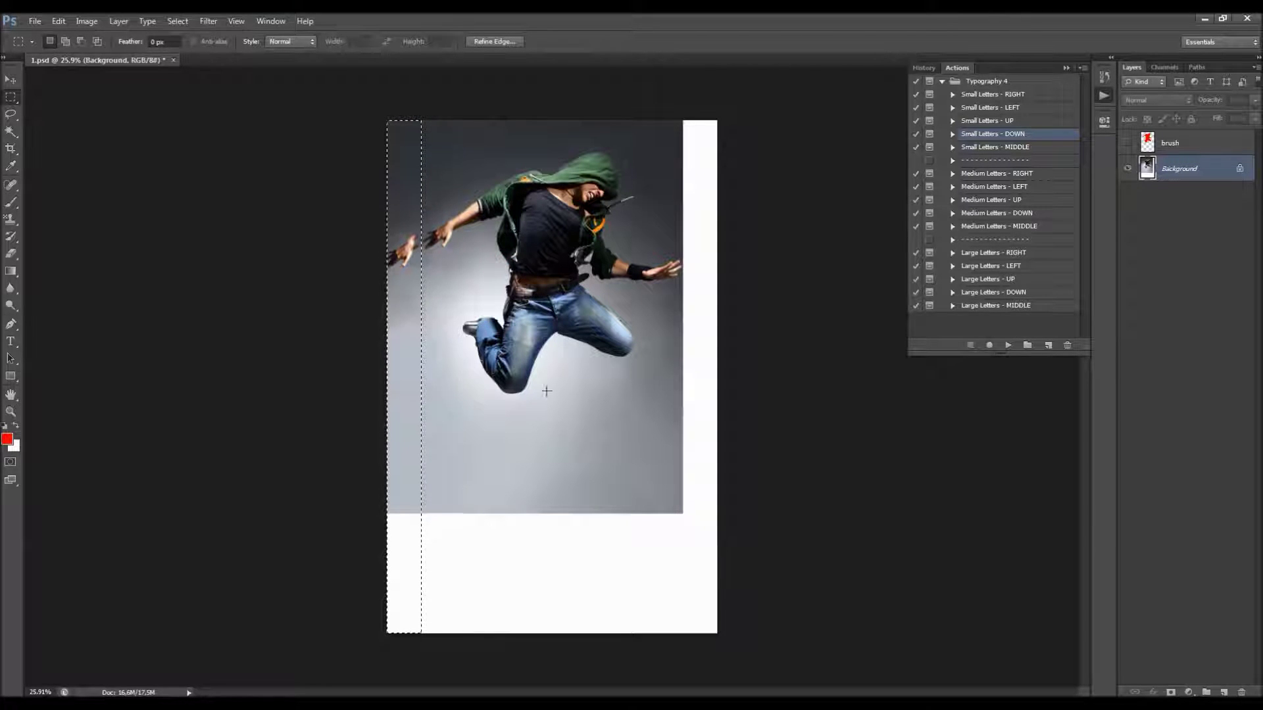
pyautogui.hotkey('ctrl', 'd')
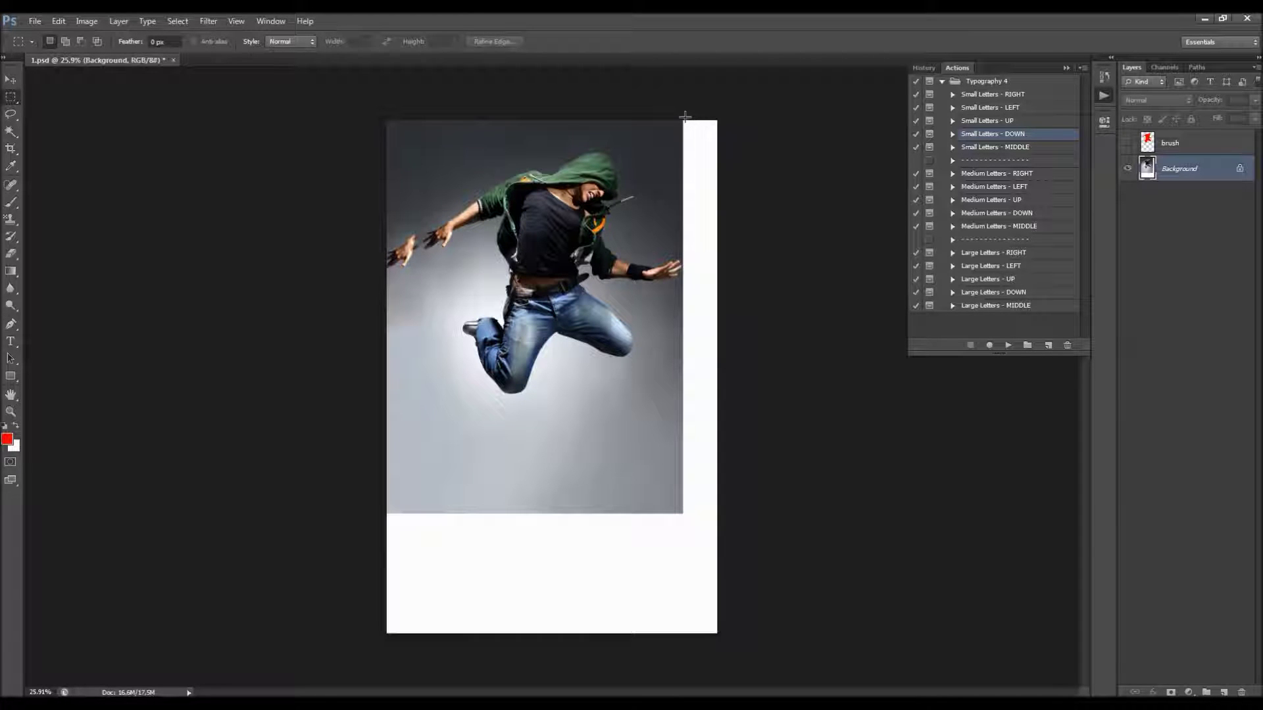
# Step: Select the white strip along the photo's right side, align its inner edge, fill it with Content-Aware at 100% opacity, and deselect
pyautogui.moveTo(681, 117)
pyautogui.mouseDown()
pyautogui.moveTo(770, 237)
pyautogui.moveTo(865, 579)
pyautogui.moveTo(861, 643)
pyautogui.mouseUp()
pyautogui.scroll(8, 702, 234)
pyautogui.rightClick(683, 238)
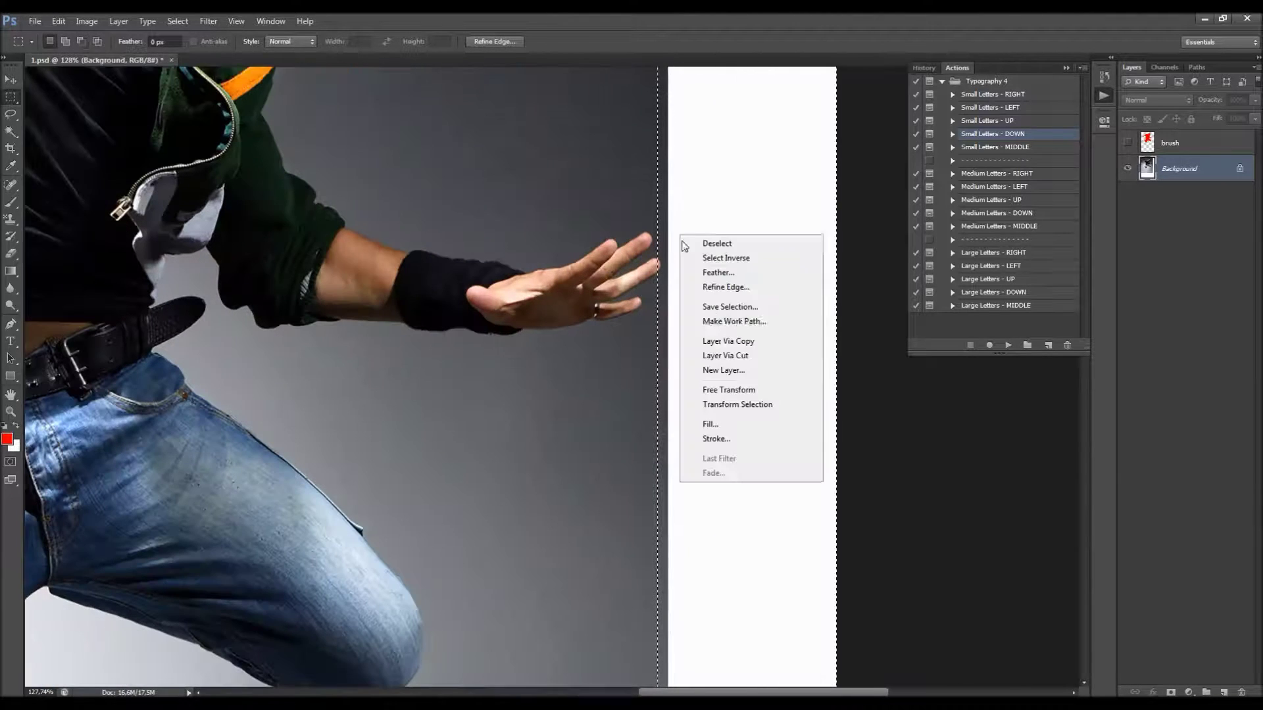
pyautogui.click(730, 405)
pyautogui.moveTo(657, 342); pyautogui.dragTo(663, 342)
pyautogui.press('Return')
pyautogui.scroll(-8, 715, 296)
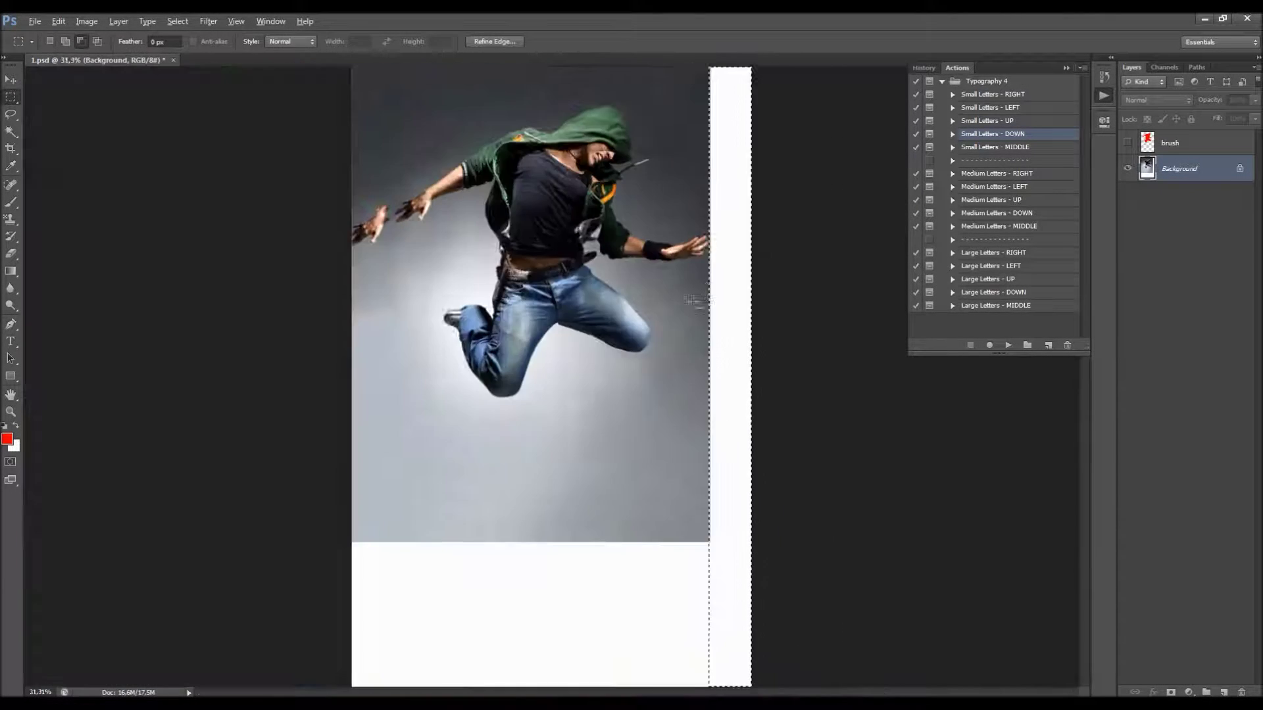
pyautogui.scroll(1, 692, 302)
pyautogui.hotkey('shift', 'BackSpace')
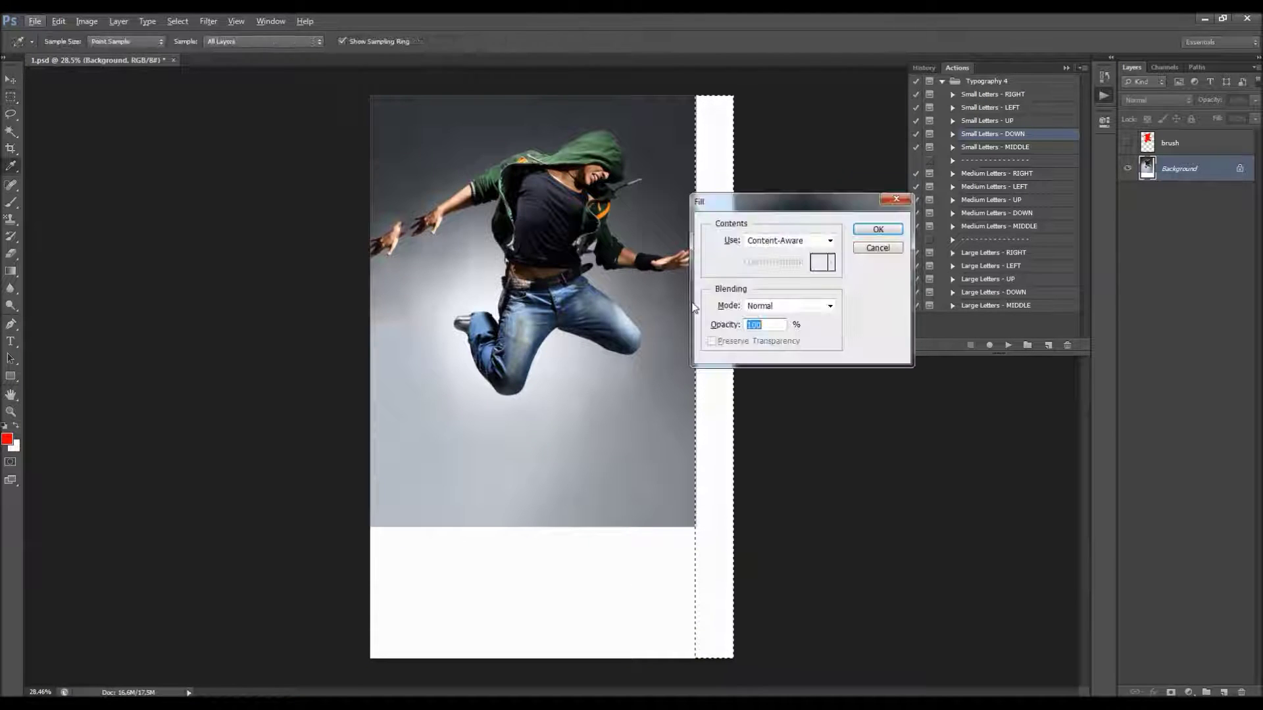
pyautogui.click(868, 233)
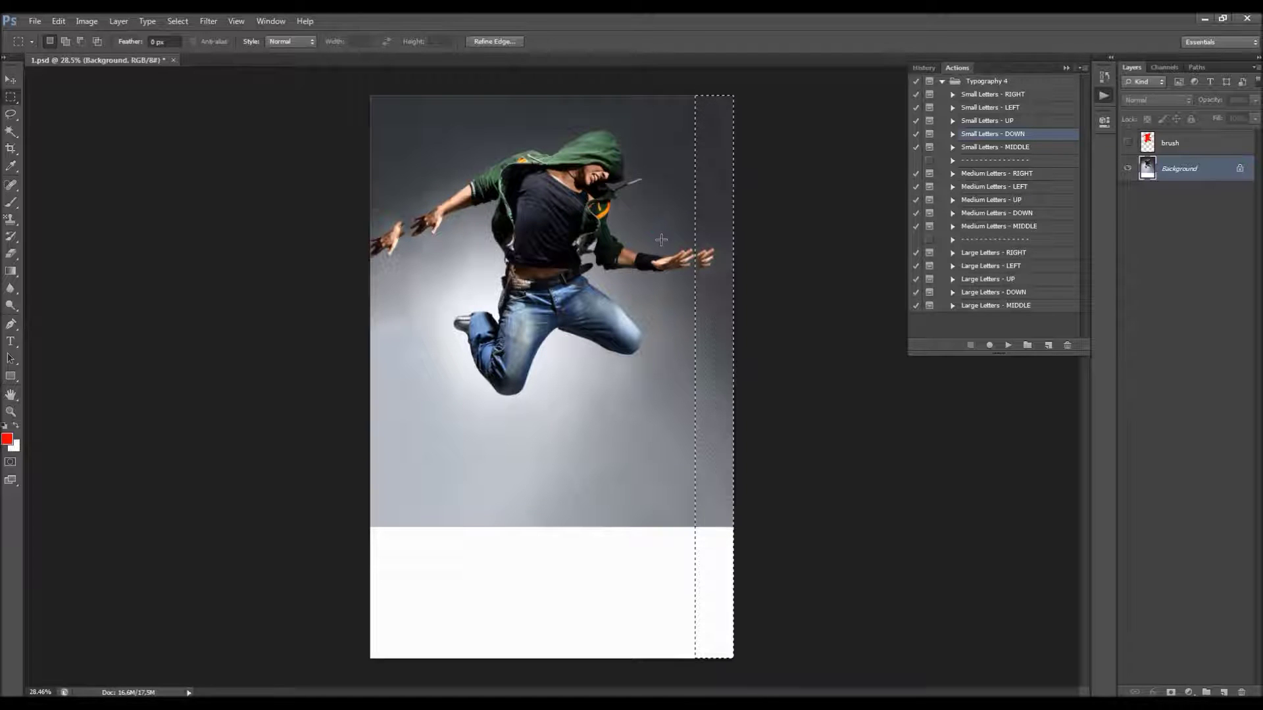
pyautogui.hotkey('ctrl', 'd')
# Step: Fill the white area below the photo, slightly overlapping the image, with Content-Aware in Normal mode at 100% opacity, and deselect
pyautogui.moveTo(748, 667); pyautogui.dragTo(274, 522)
pyautogui.hotkey('shift', 'BackSpace')
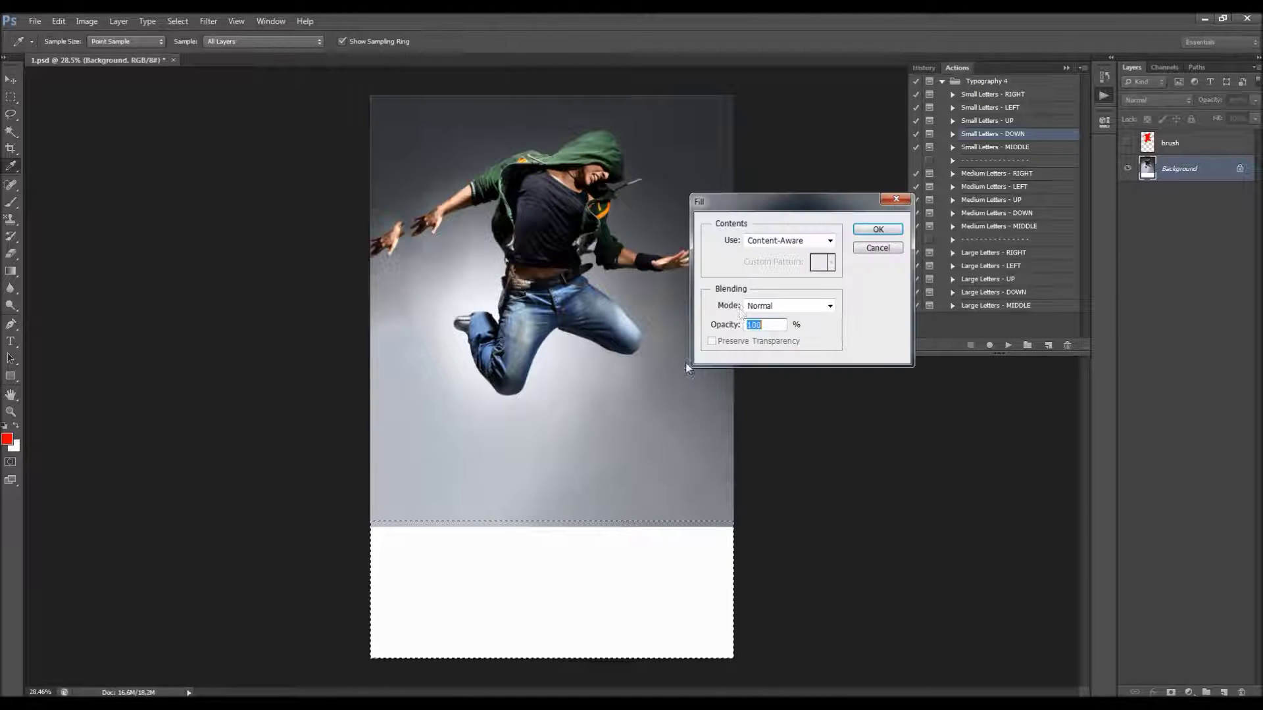
pyautogui.click(880, 226)
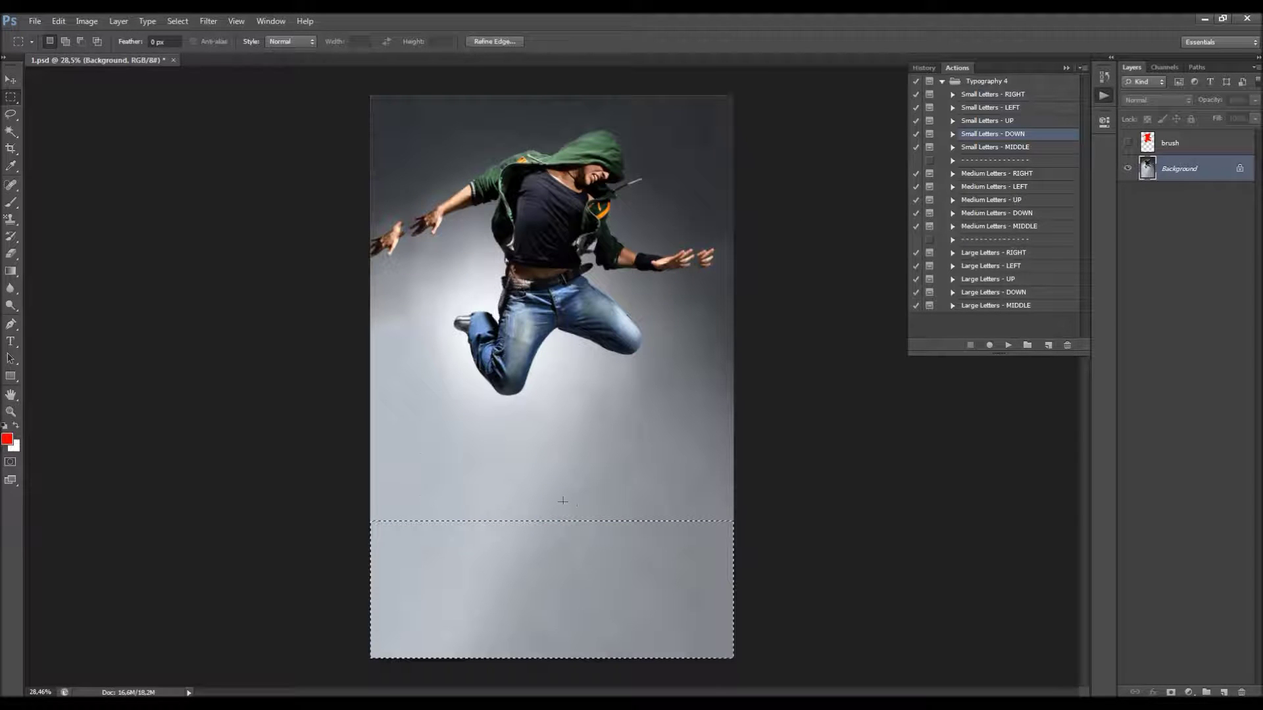
pyautogui.hotkey('ctrl', 'd')
pyautogui.press('v')
# Step: Remove the duplicated hand at the photo's left edge with the Patch tool, using the plain backdrop below it, and deselect
pyautogui.scroll(5, 368, 210)
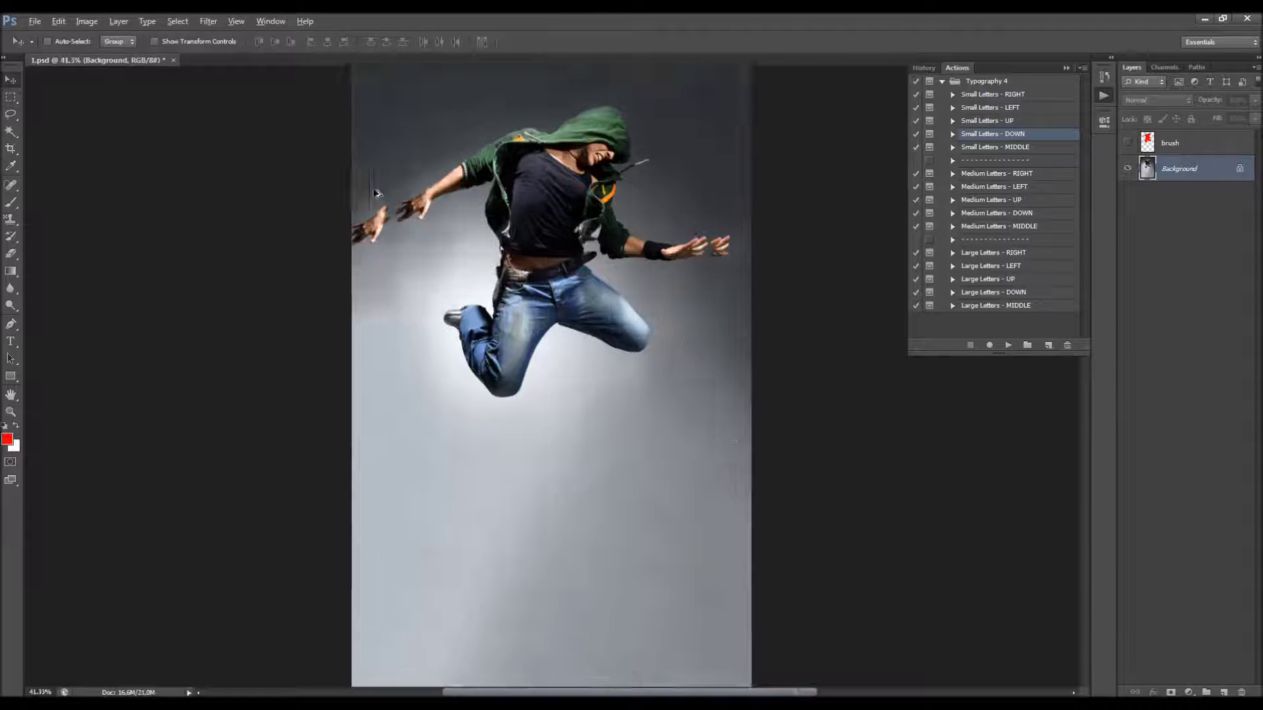
pyautogui.scroll(1, 357, 200)
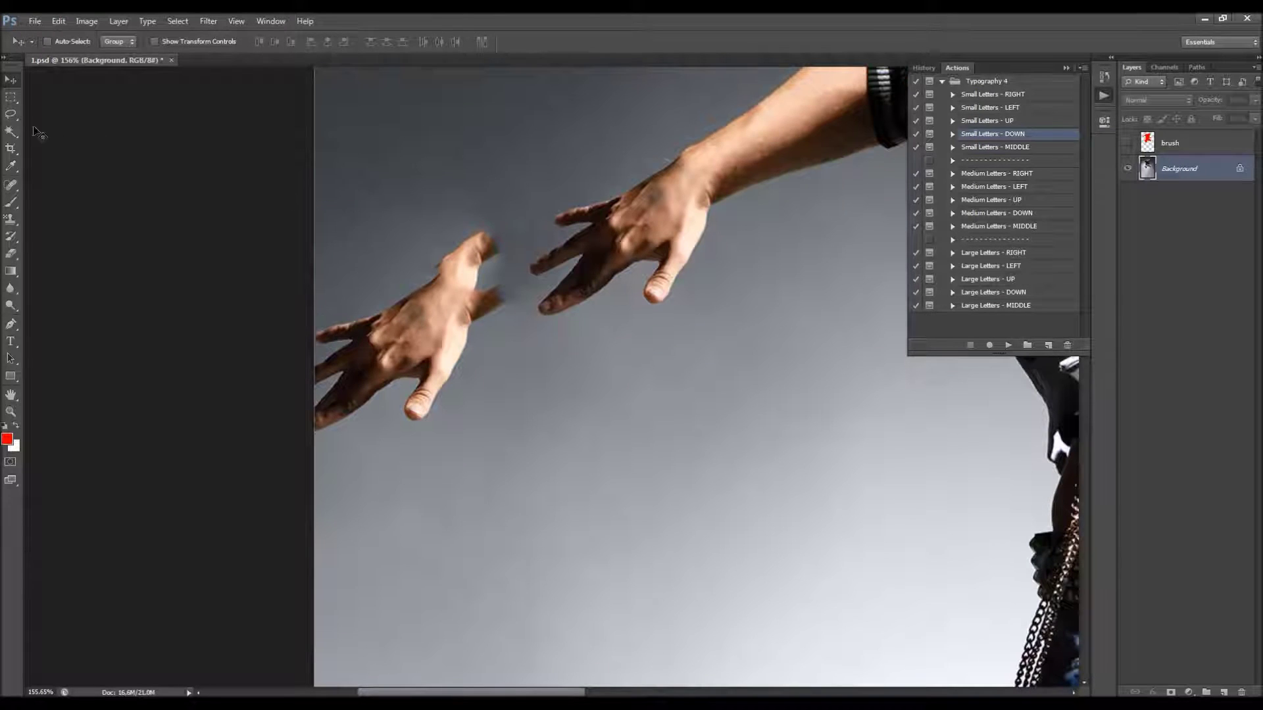
pyautogui.scroll(-2, 494, 186)
pyautogui.scroll(-3, 467, 256)
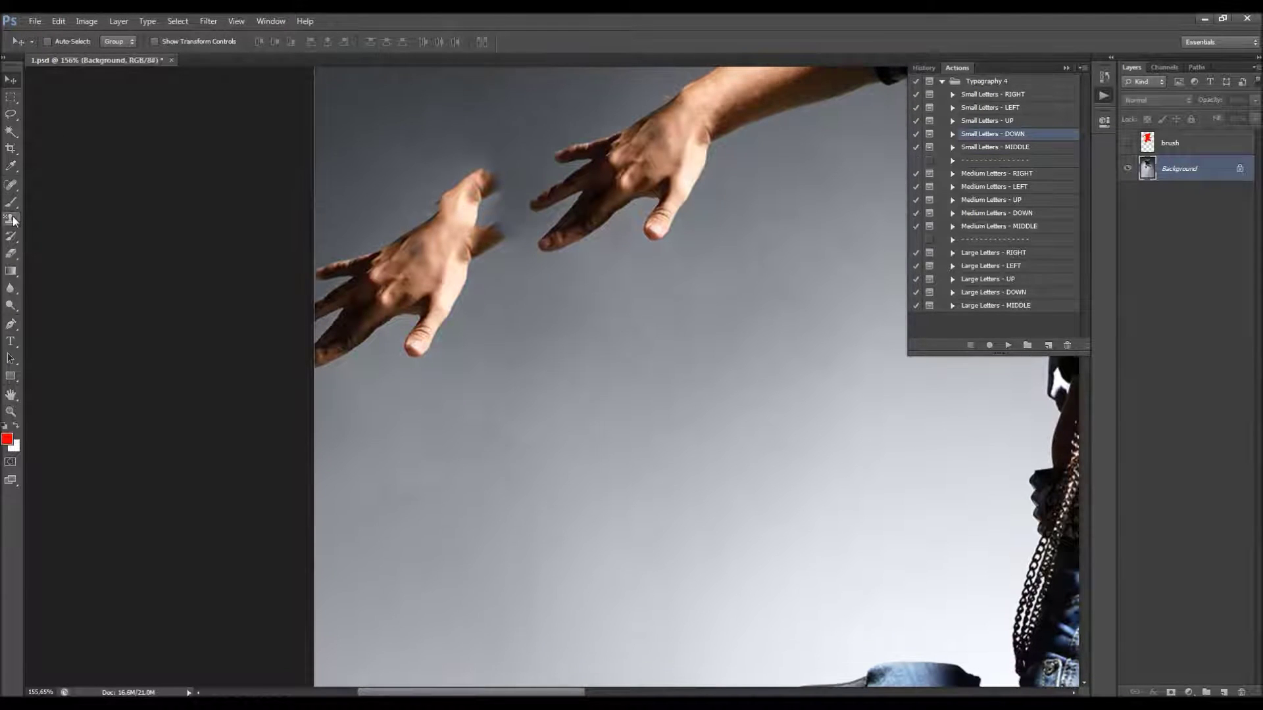
pyautogui.click(16, 191)
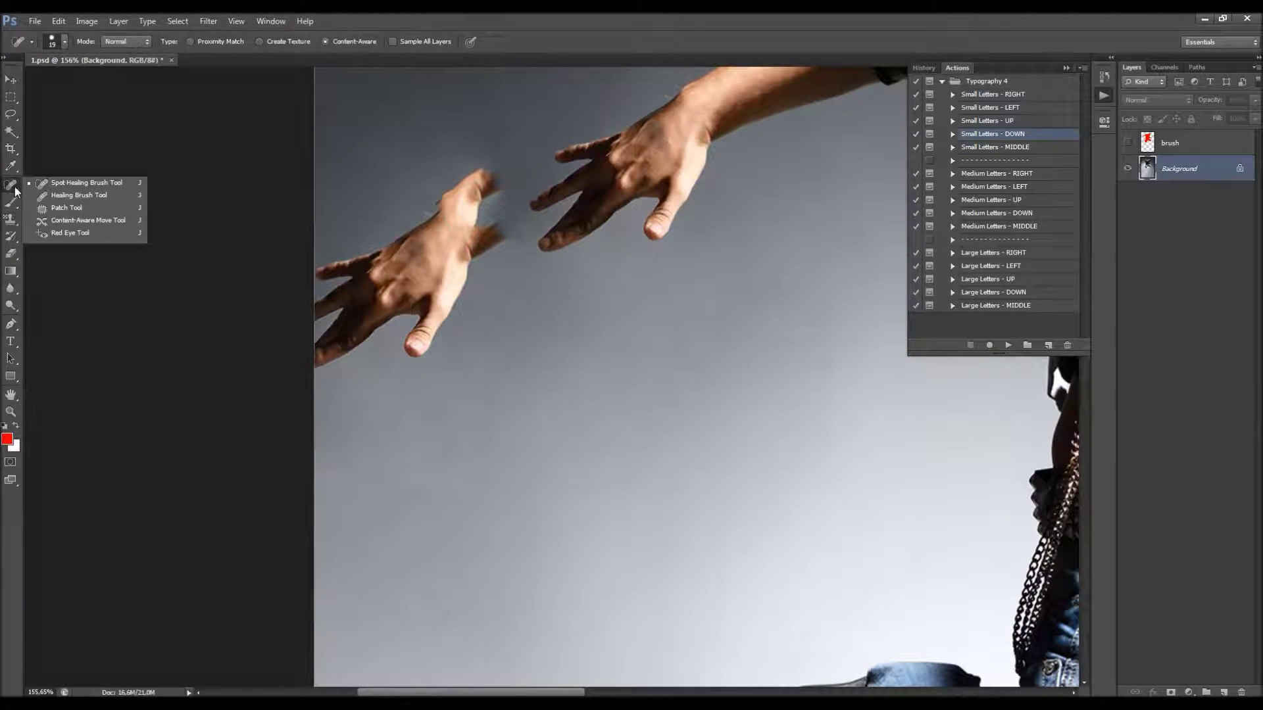
pyautogui.click(70, 206)
pyautogui.moveTo(282, 147)
pyautogui.mouseDown()
pyautogui.moveTo(429, 133)
pyautogui.moveTo(514, 157)
pyautogui.moveTo(508, 340)
pyautogui.moveTo(393, 454)
pyautogui.moveTo(255, 437)
pyautogui.moveTo(161, 304)
pyautogui.moveTo(144, 180)
pyautogui.mouseUp()
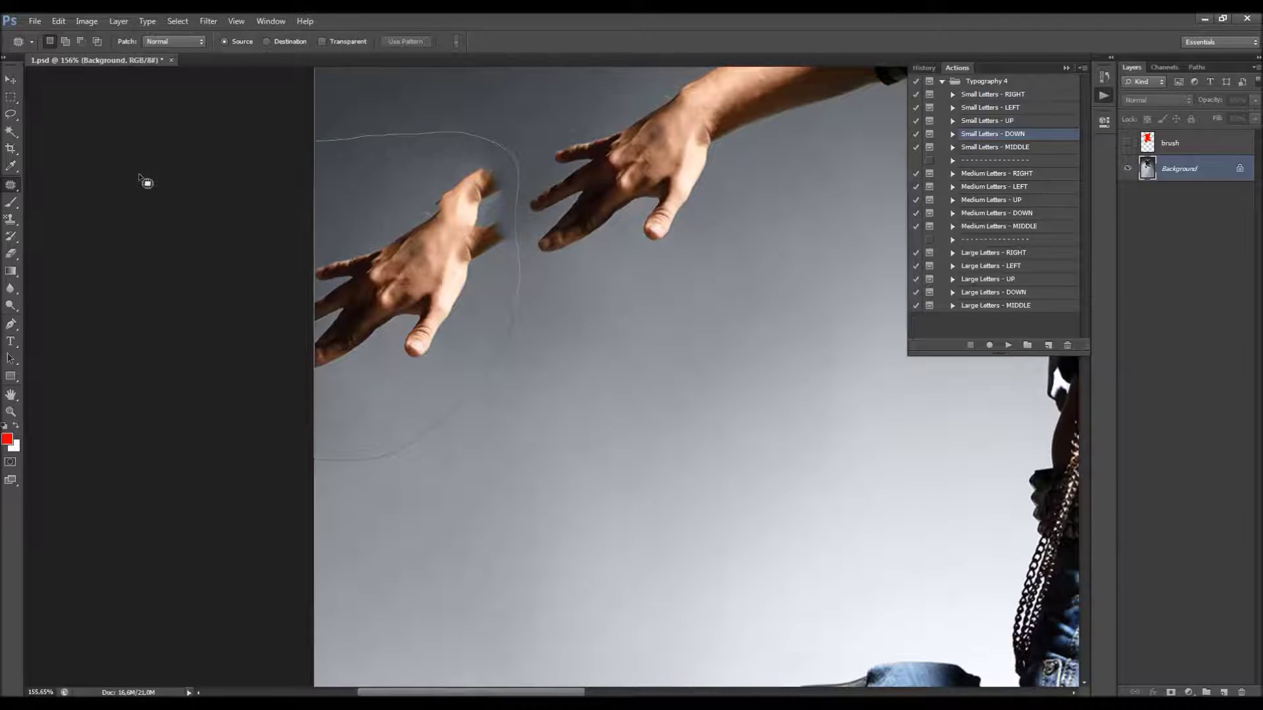
pyautogui.scroll(-5, 381, 219)
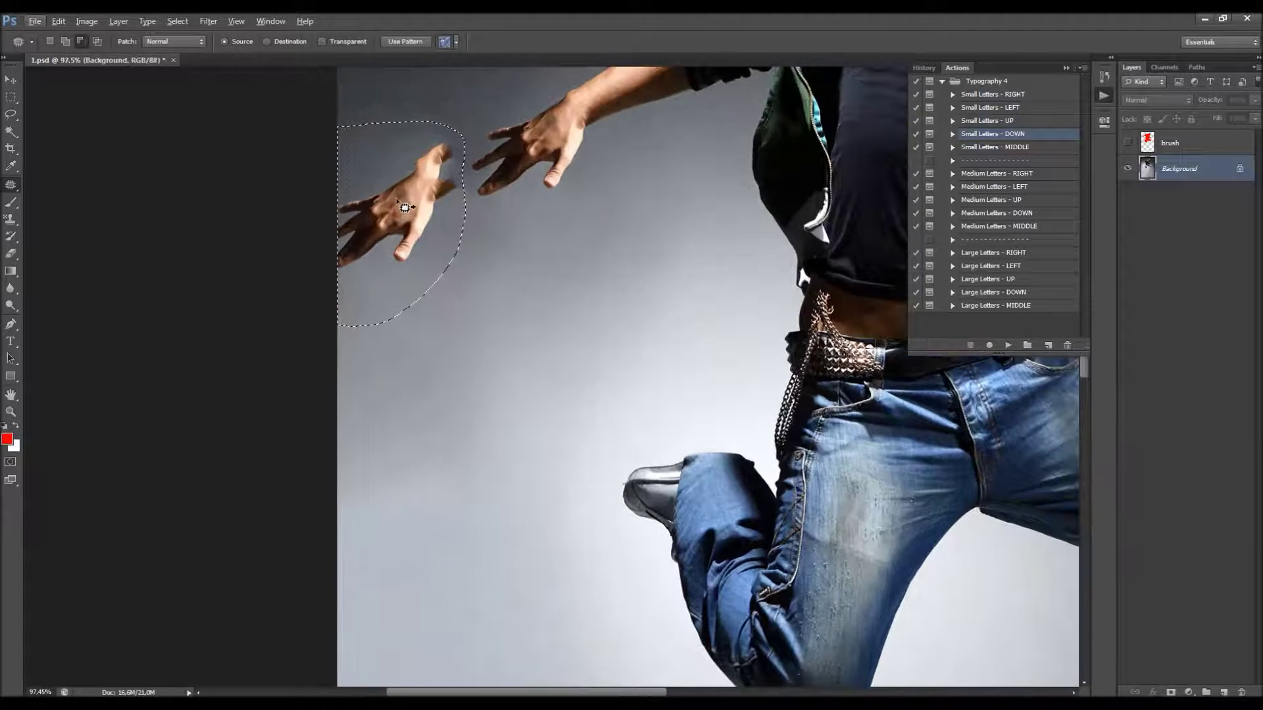
pyautogui.moveTo(395, 199); pyautogui.dragTo(420, 286)
pyautogui.moveTo(363, 255); pyautogui.dragTo(427, 403)
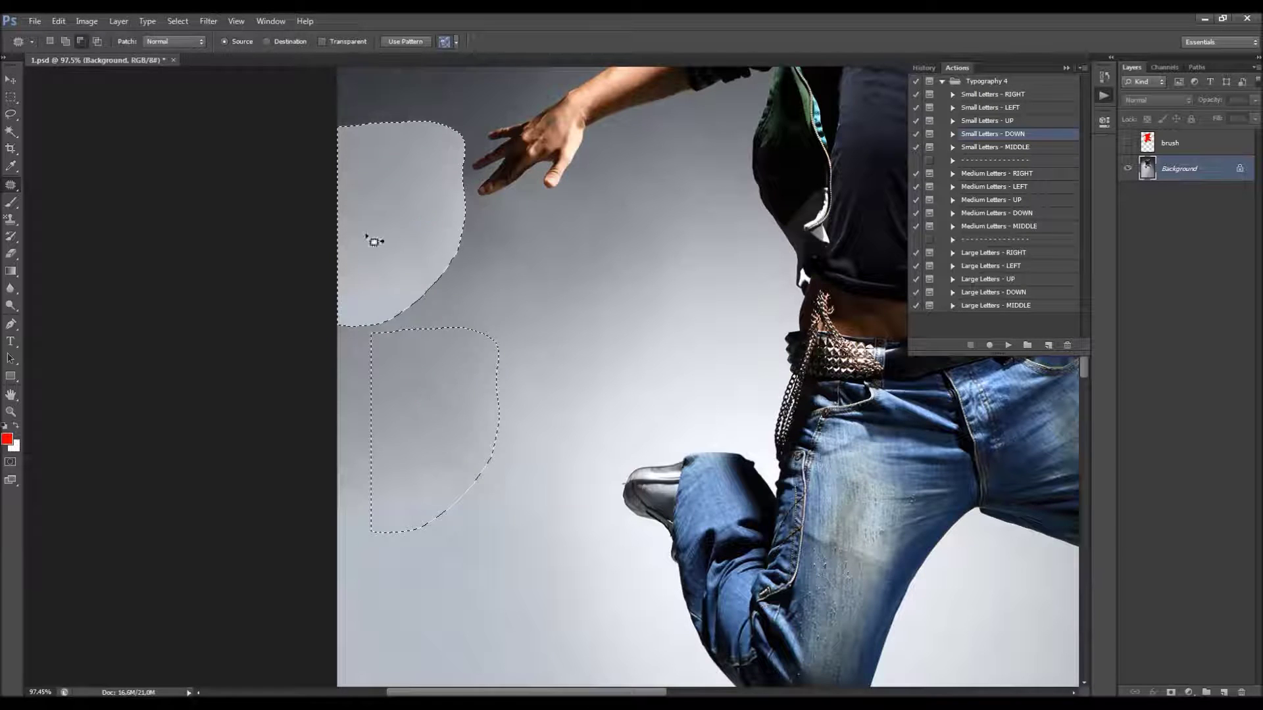
pyautogui.scroll(-3, 290, 232)
pyautogui.hotkey('ctrl', 'd')
# Step: Remove the duplicated fingers near the photo's right edge with the Patch tool, using clean backdrop, and deselect
pyautogui.scroll(-2, 316, 268)
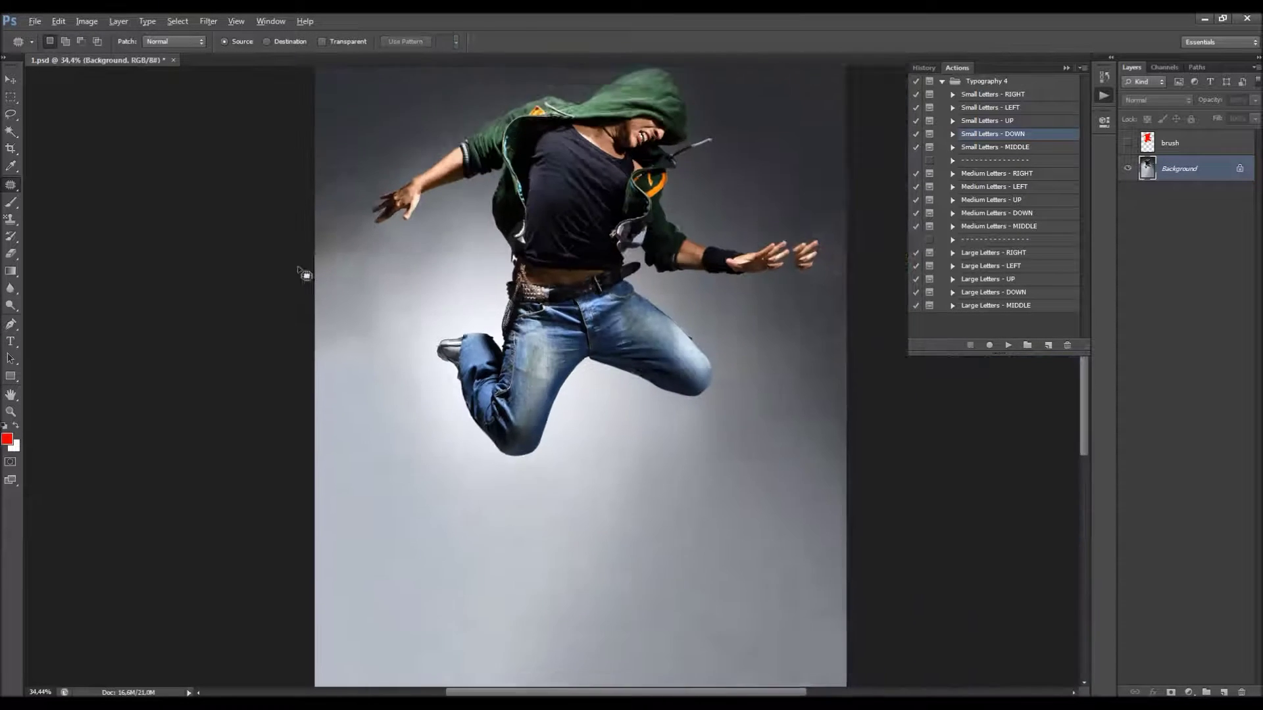
pyautogui.scroll(6, 626, 282)
pyautogui.scroll(-1, 549, 275)
pyautogui.moveTo(526, 237)
pyautogui.mouseDown()
pyautogui.moveTo(534, 354)
pyautogui.moveTo(671, 240)
pyautogui.moveTo(555, 209)
pyautogui.mouseUp()
pyautogui.scroll(-2, 579, 237)
pyautogui.moveTo(593, 157); pyautogui.dragTo(601, 116)
pyautogui.scroll(-3, 719, 217)
pyautogui.hotkey('ctrl', 'd')
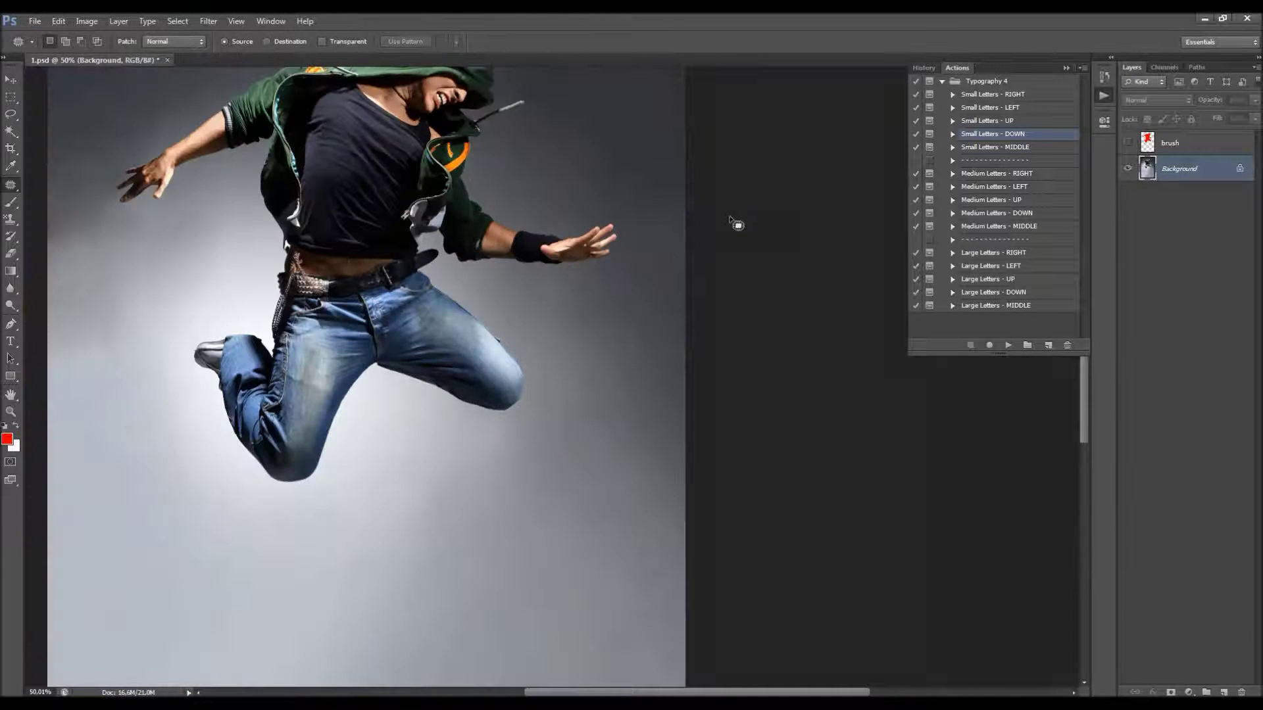
# Step: Make the brush layer active and visible again
pyautogui.press('v')
pyautogui.scroll(-1, 575, 227)
pyautogui.scroll(-1, 574, 226)
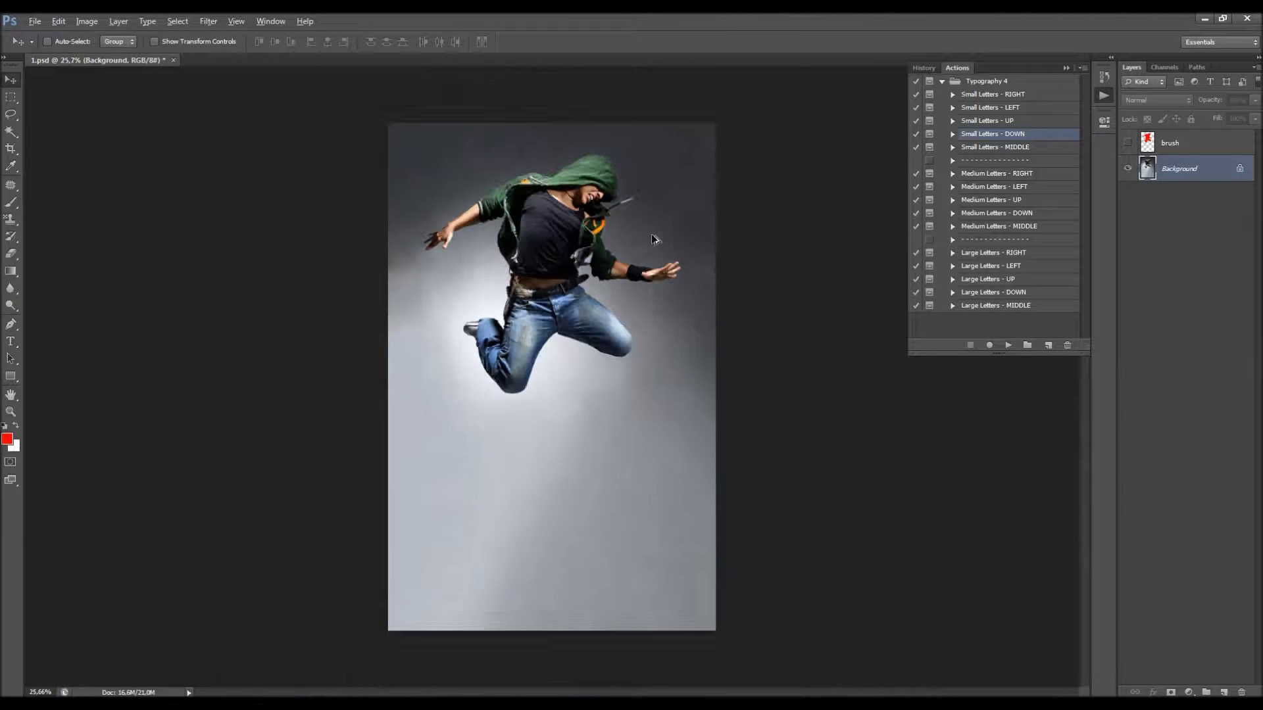
pyautogui.scroll(1, 651, 235)
pyautogui.click(1179, 142)
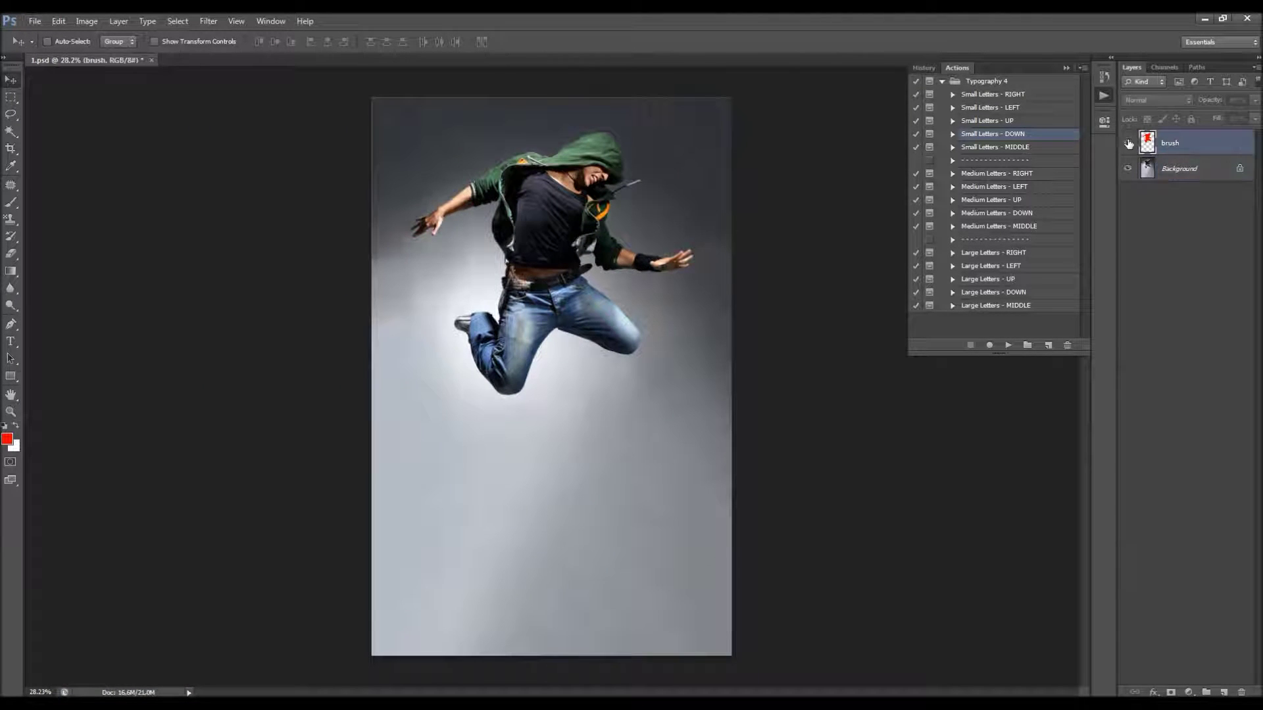
pyautogui.click(1127, 143)
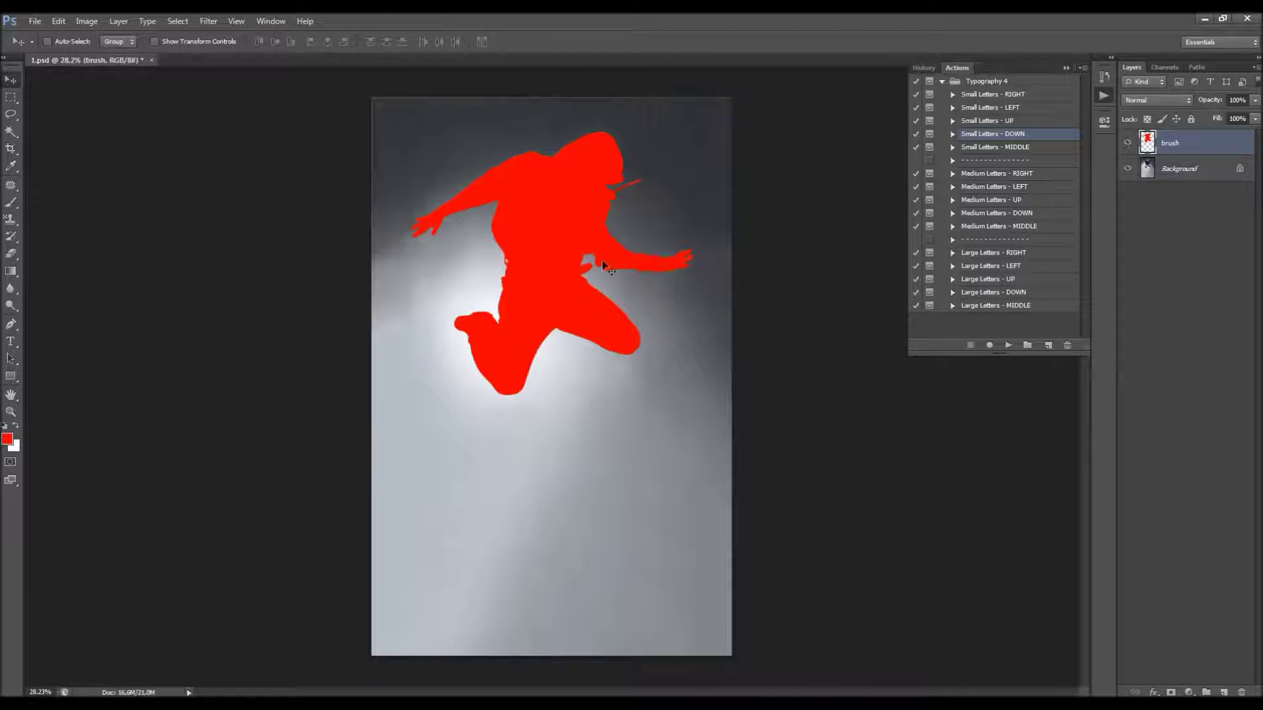
# Step: Play the Small Letters - DOWN action on the brush layer and continue to its file selection
pyautogui.scroll(1, 569, 326)
pyautogui.scroll(-1, 569, 326)
pyautogui.press('alt')
pyautogui.click(1007, 344)
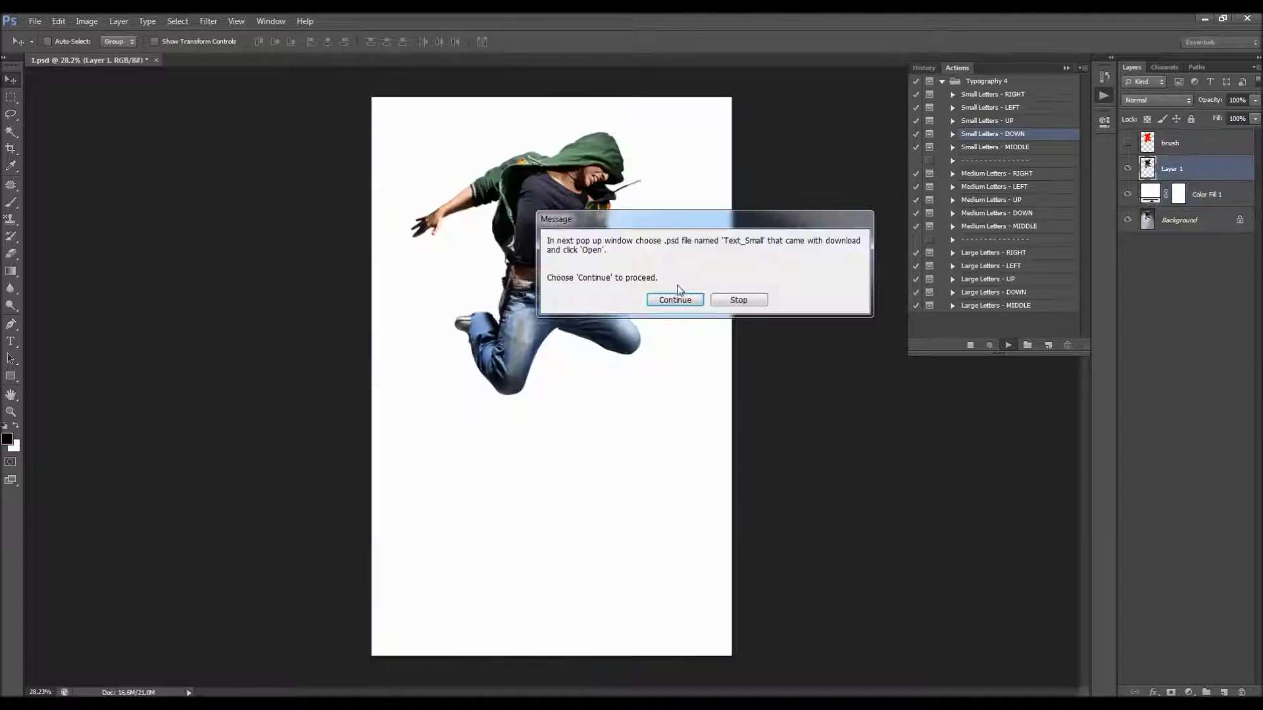
pyautogui.moveTo(599, 230); pyautogui.dragTo(556, 271)
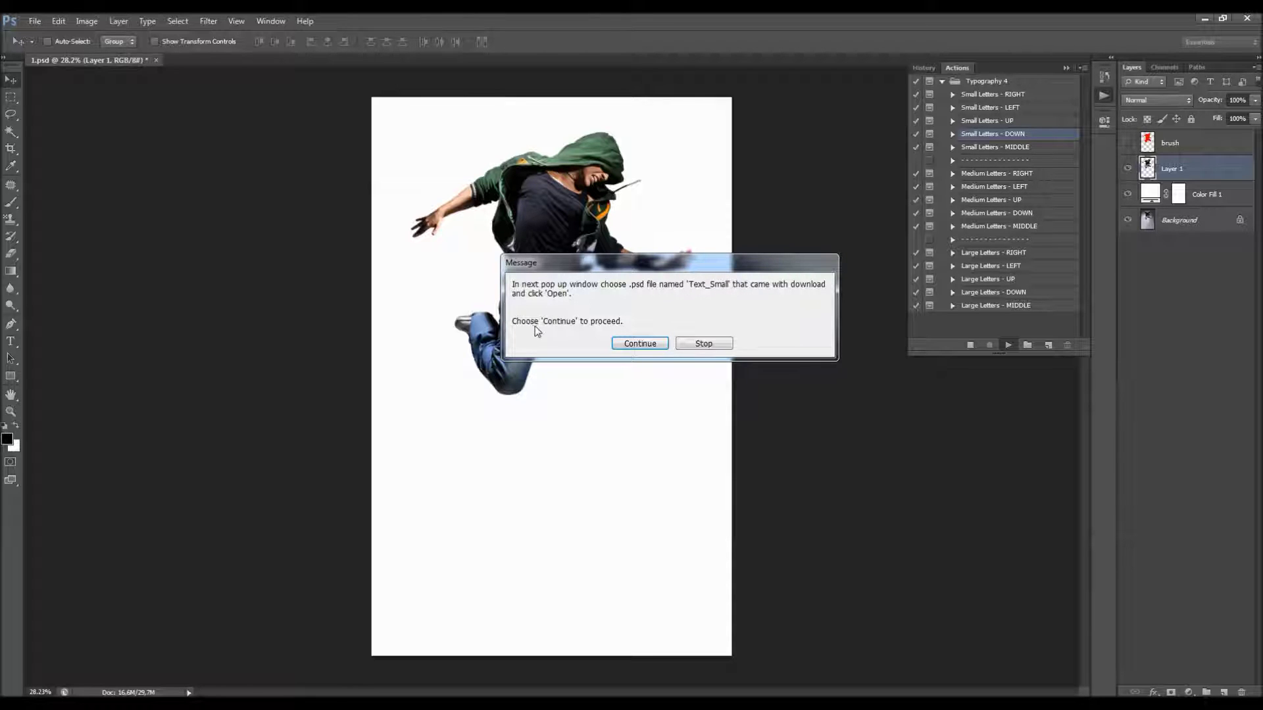
pyautogui.click(643, 346)
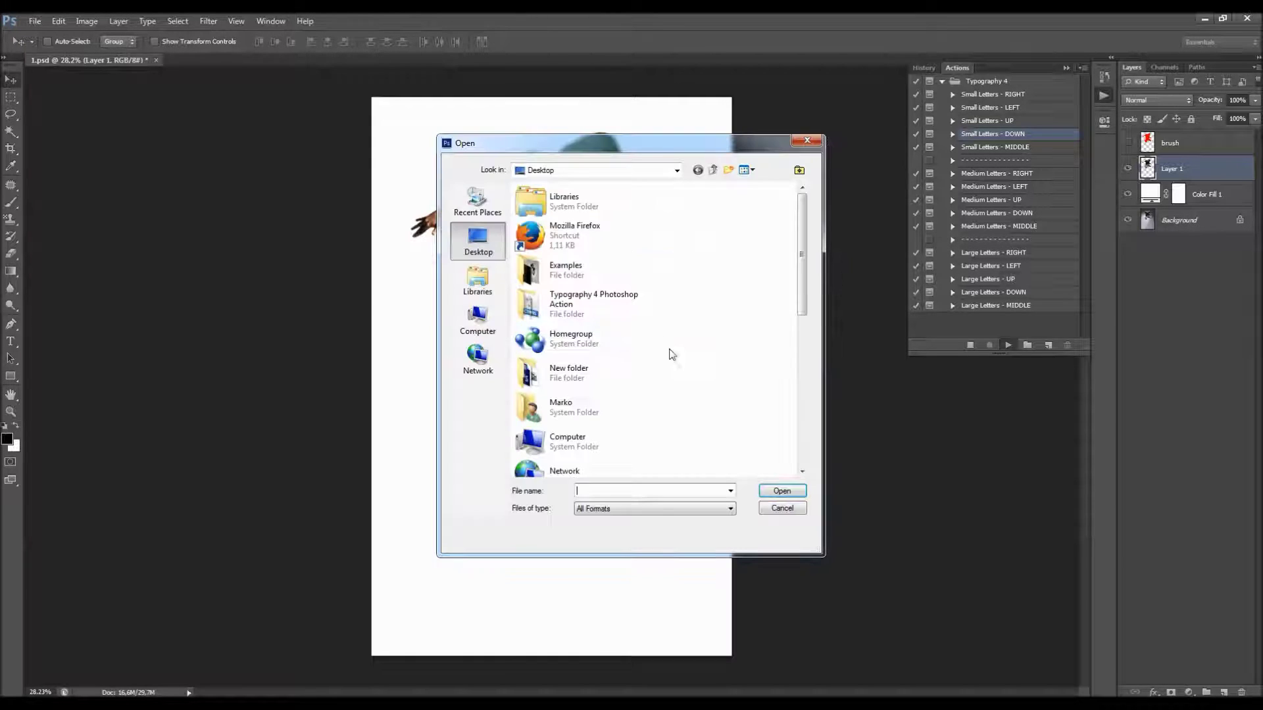
# Step: Open Text_Small from the Typography 4 Photoshop Action folder as the action's text file
pyautogui.doubleClick(618, 319)
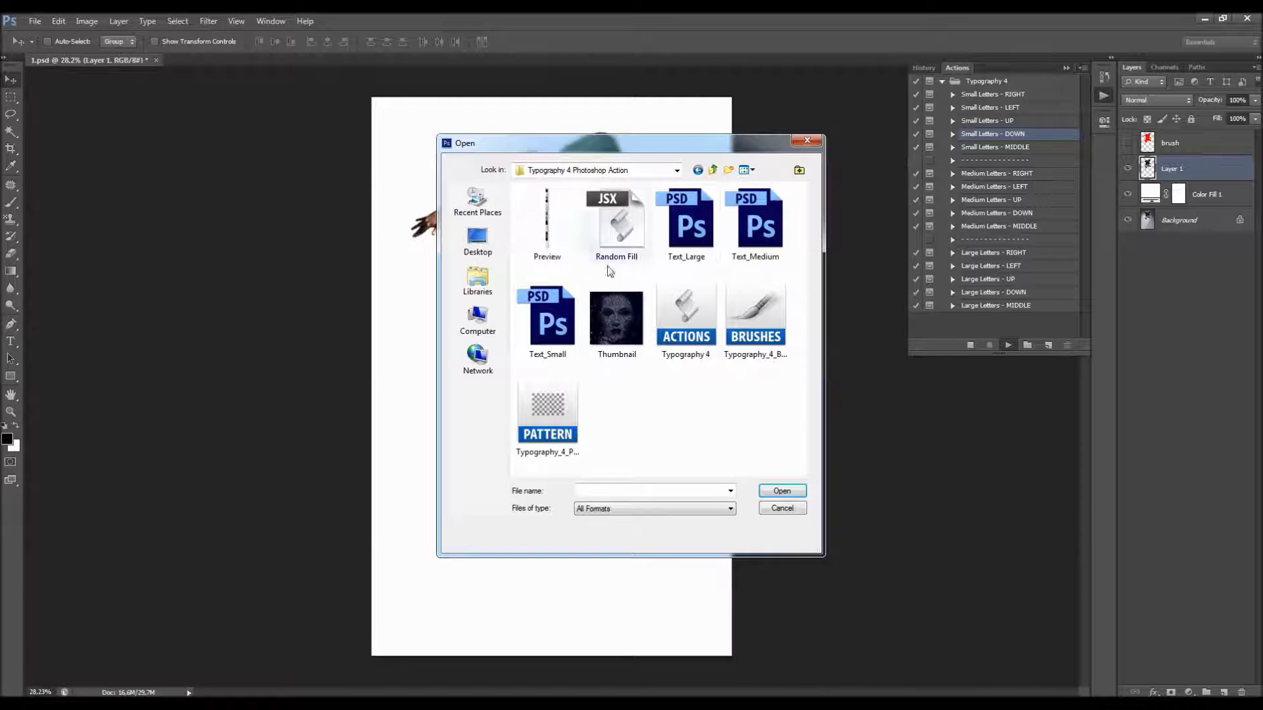
pyautogui.click(562, 311)
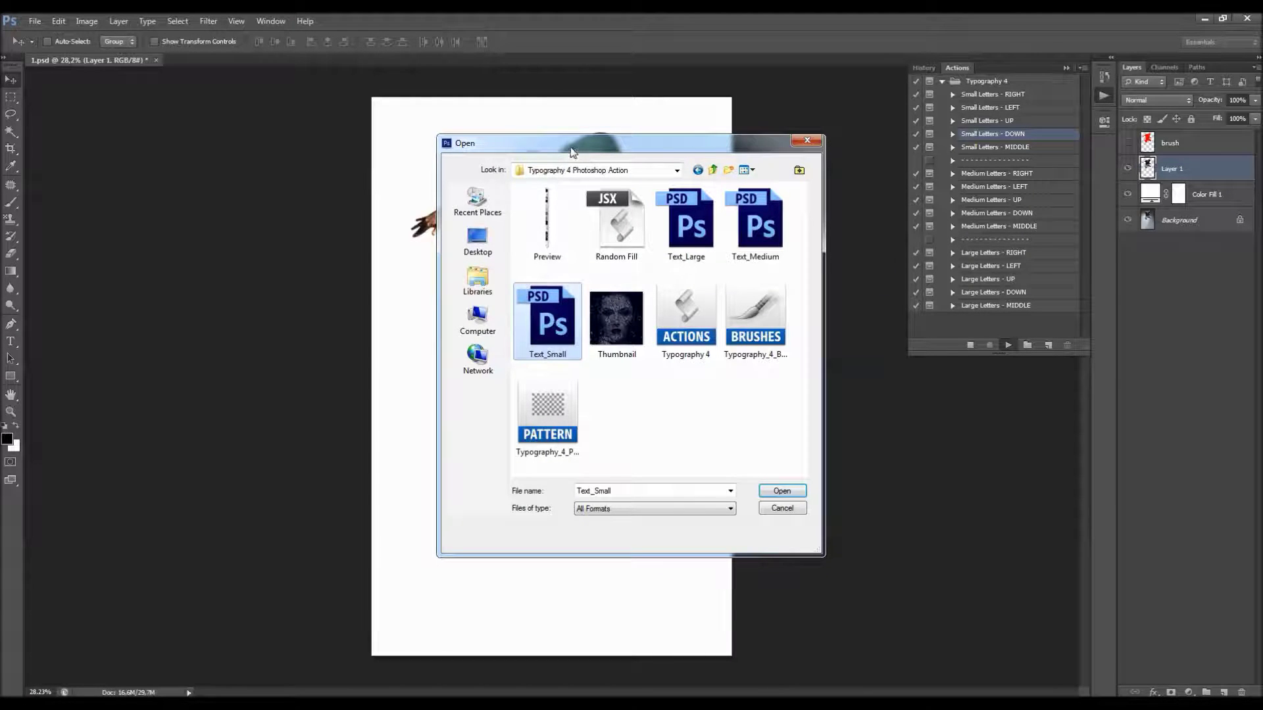
pyautogui.moveTo(573, 144); pyautogui.dragTo(673, 155)
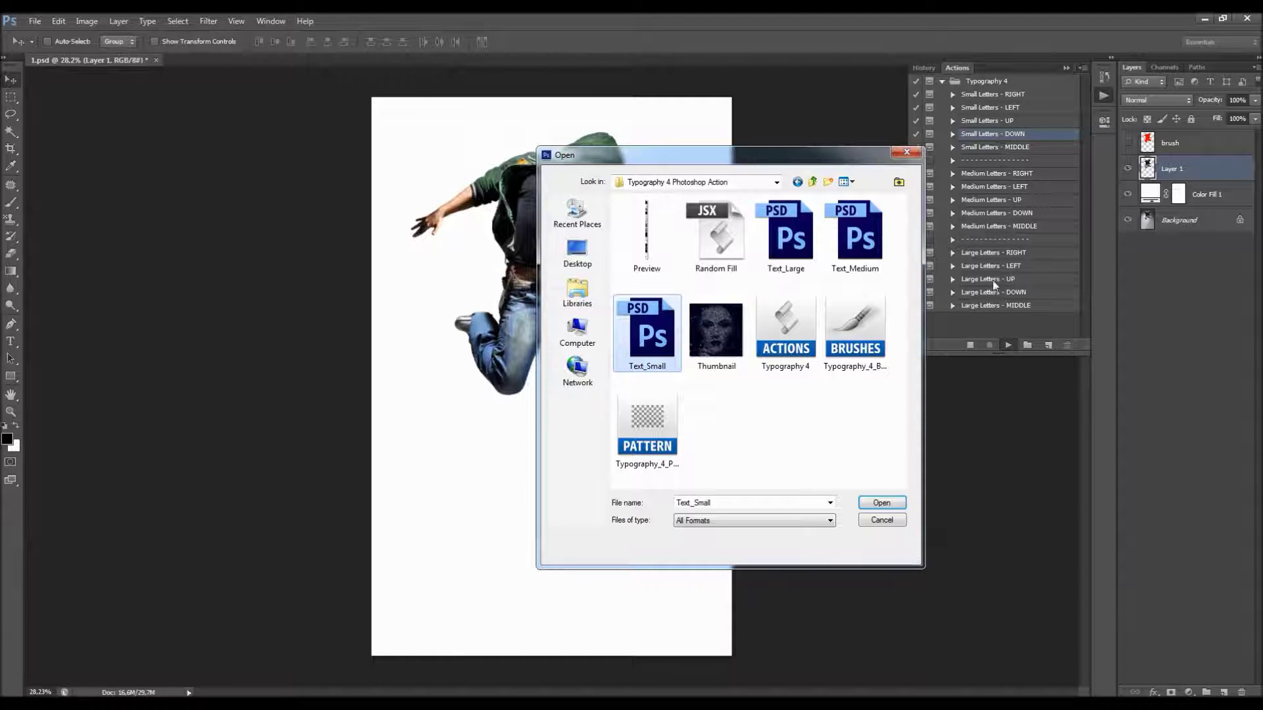
pyautogui.click(791, 237)
pyautogui.click(855, 238)
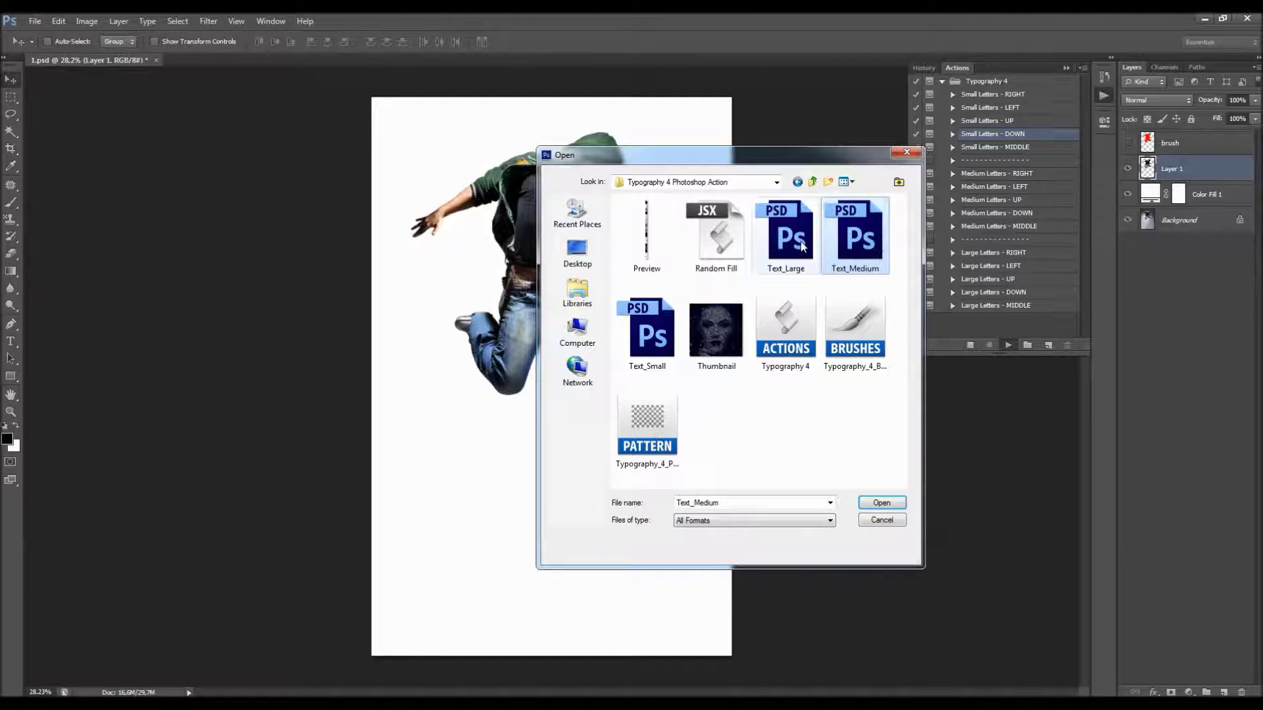
pyautogui.click(803, 245)
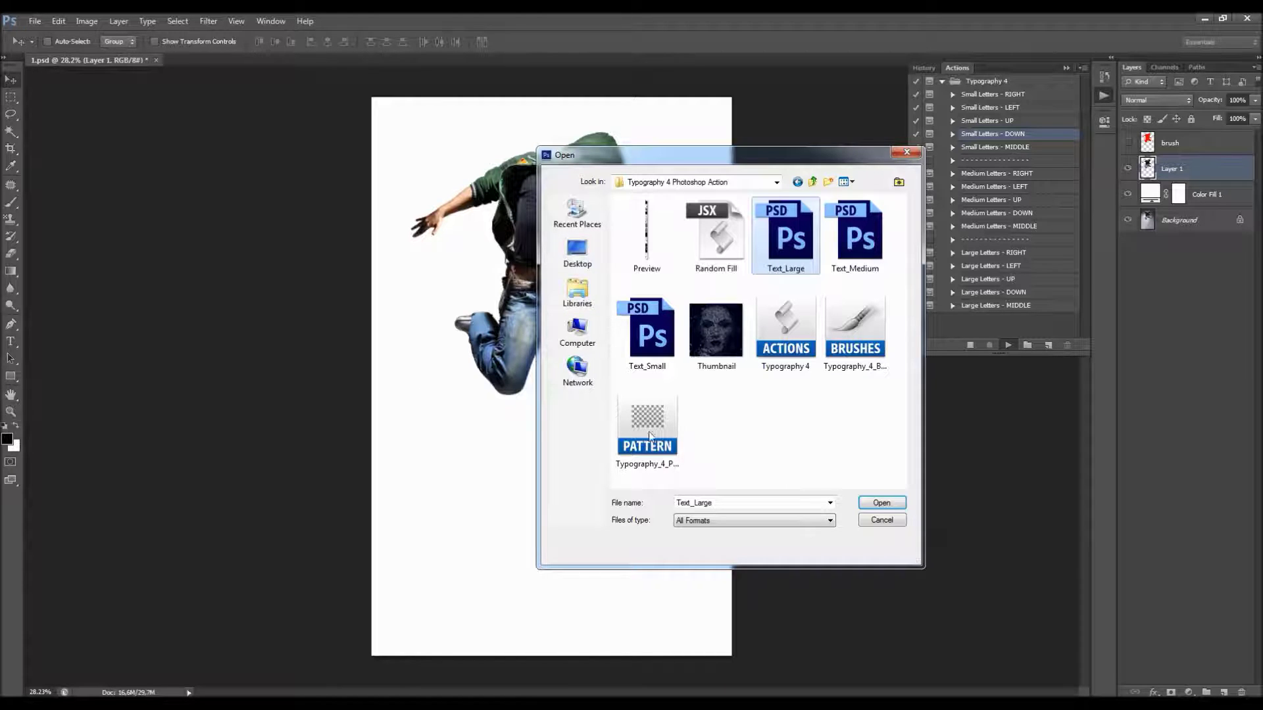
pyautogui.click(653, 341)
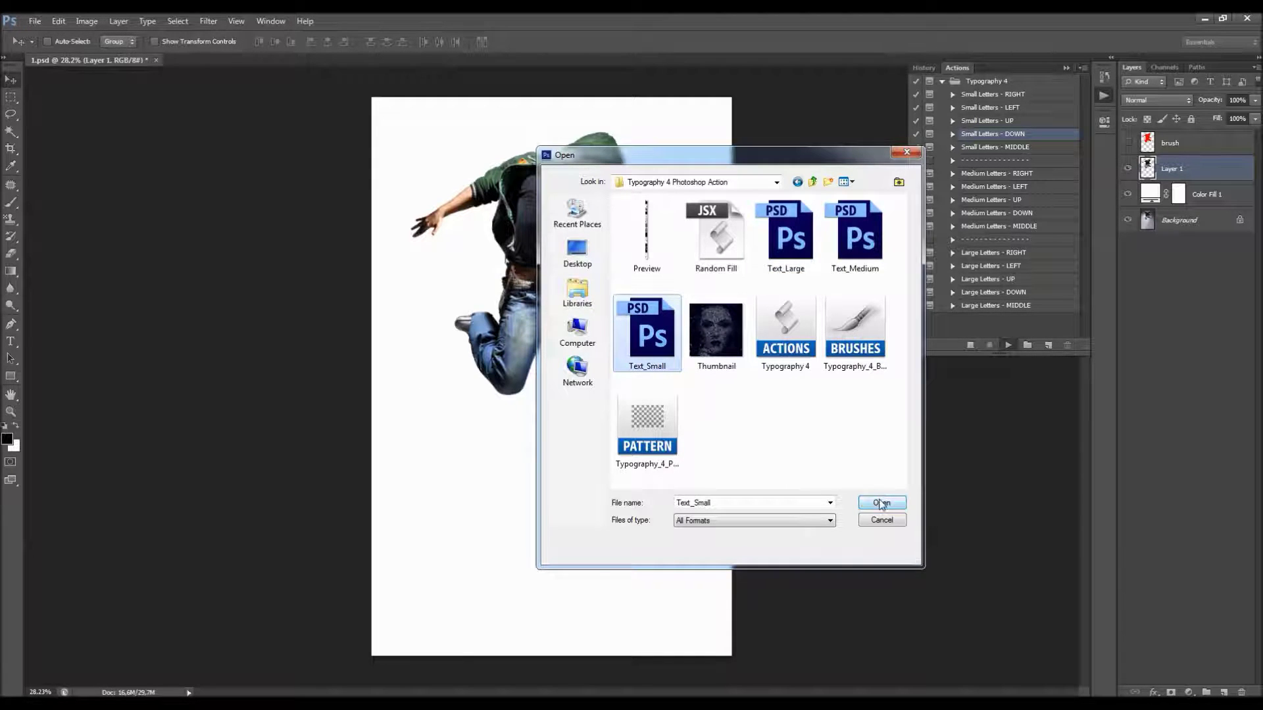
pyautogui.click(881, 503)
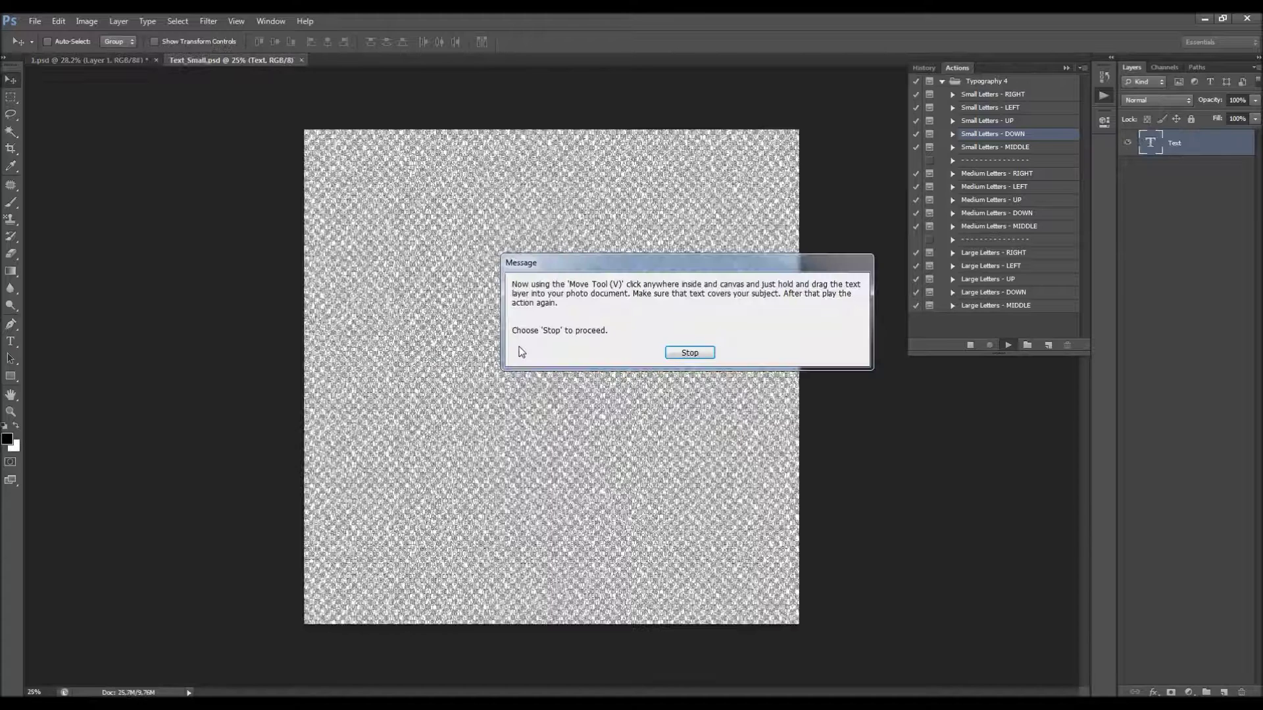
# Step: Stop the action at its message and move the Text layer into 1.psd, positioned to cover the whole jumping man
pyautogui.moveTo(665, 264); pyautogui.dragTo(602, 246)
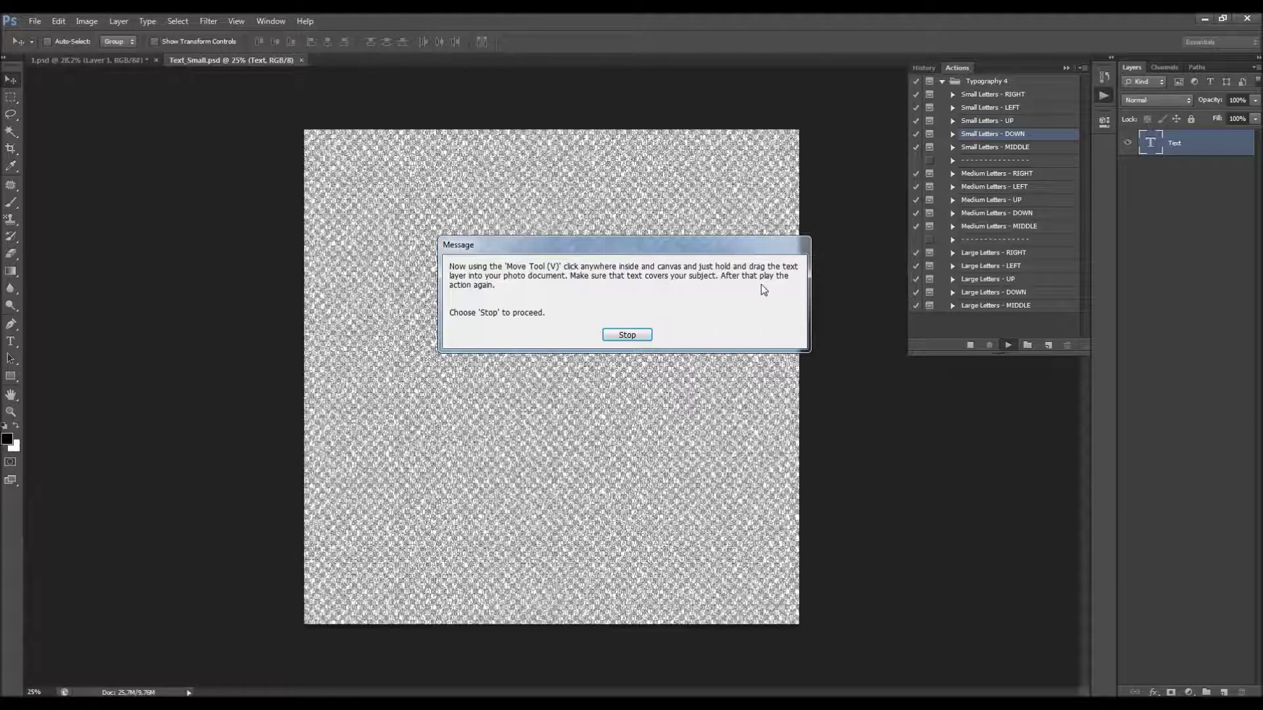
pyautogui.click(628, 337)
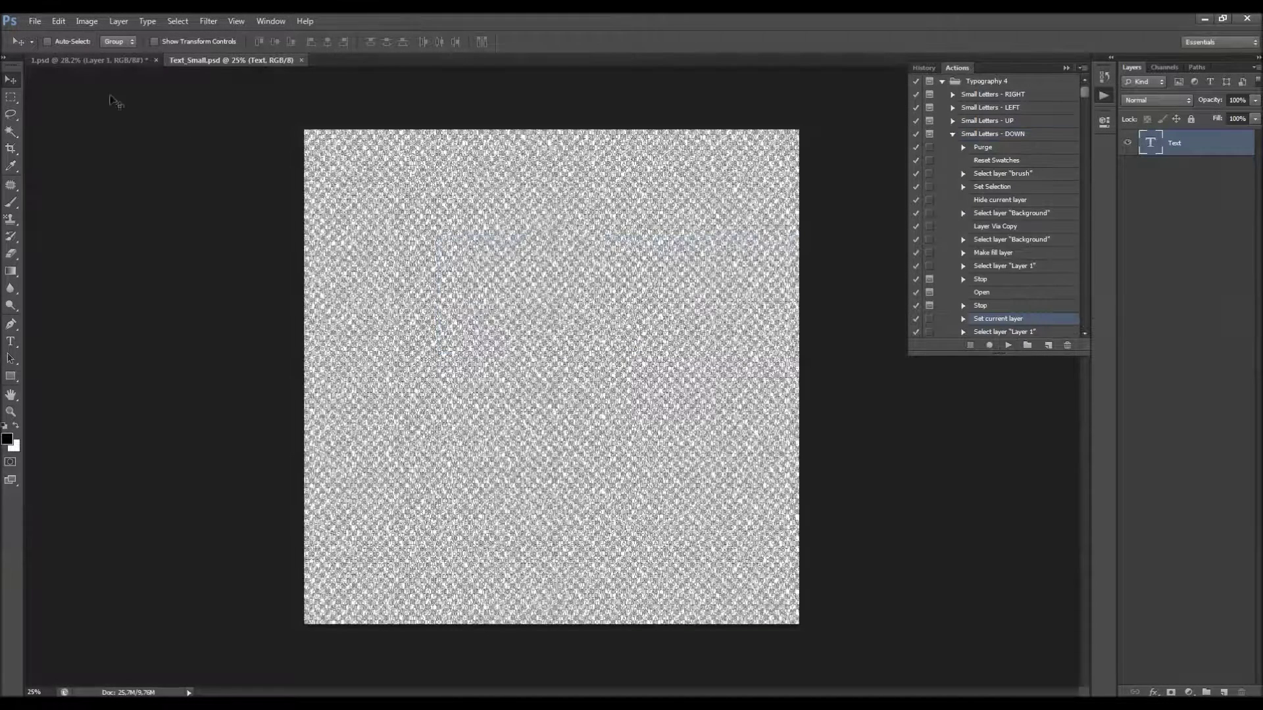
pyautogui.moveTo(529, 222); pyautogui.dragTo(611, 227)
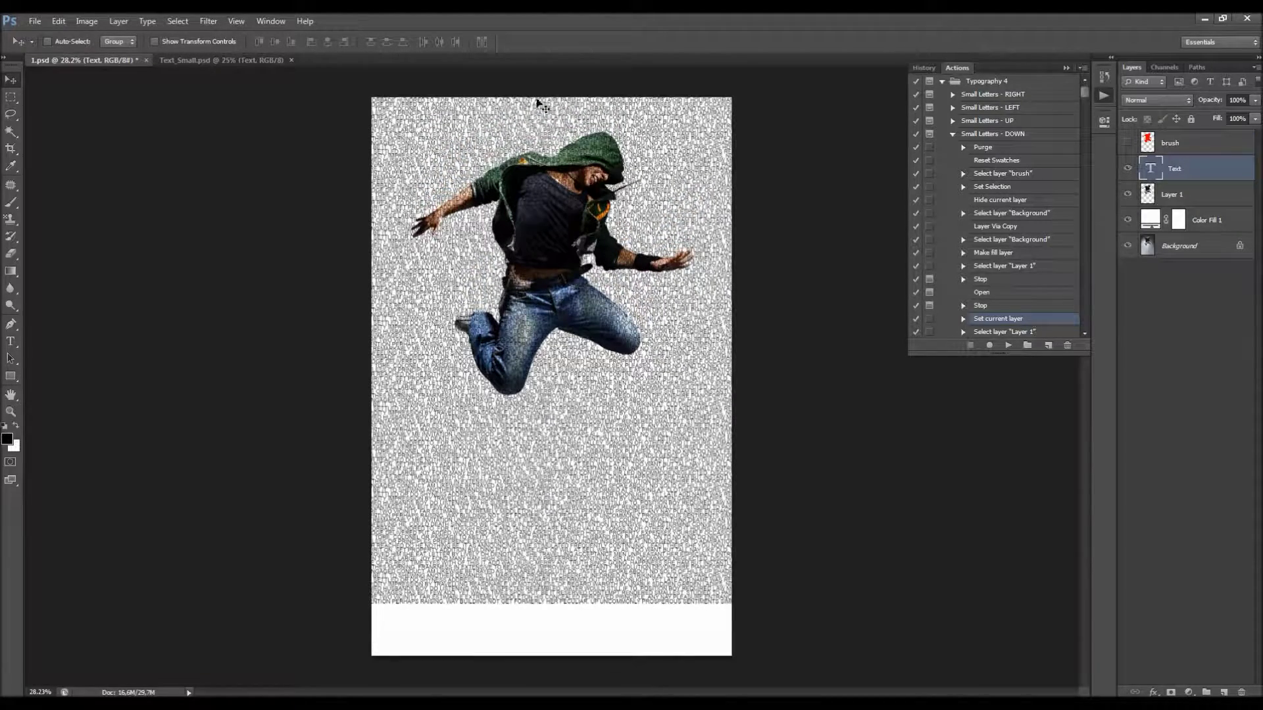
pyautogui.moveTo(613, 283); pyautogui.dragTo(618, 248)
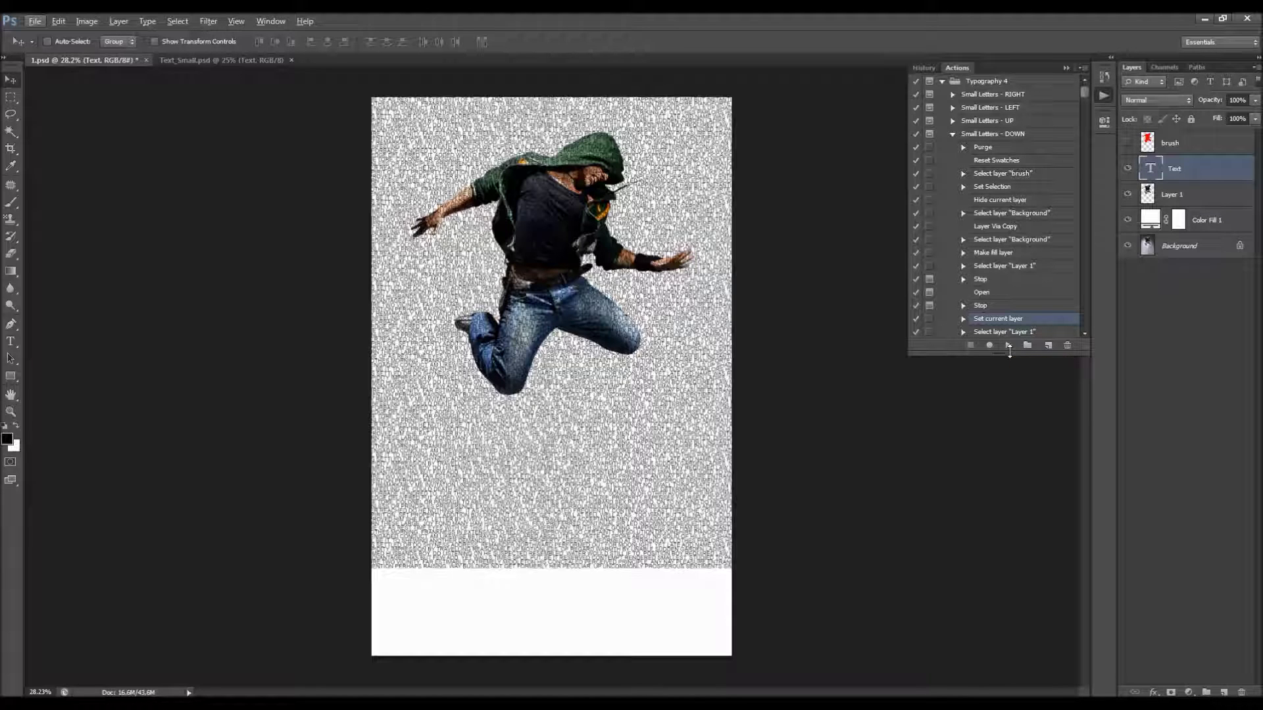
# Step: Resume the action from its current command and stop it at the message about brushing the dispersion area
pyautogui.click(1008, 345)
pyautogui.moveTo(656, 246); pyautogui.dragTo(651, 251)
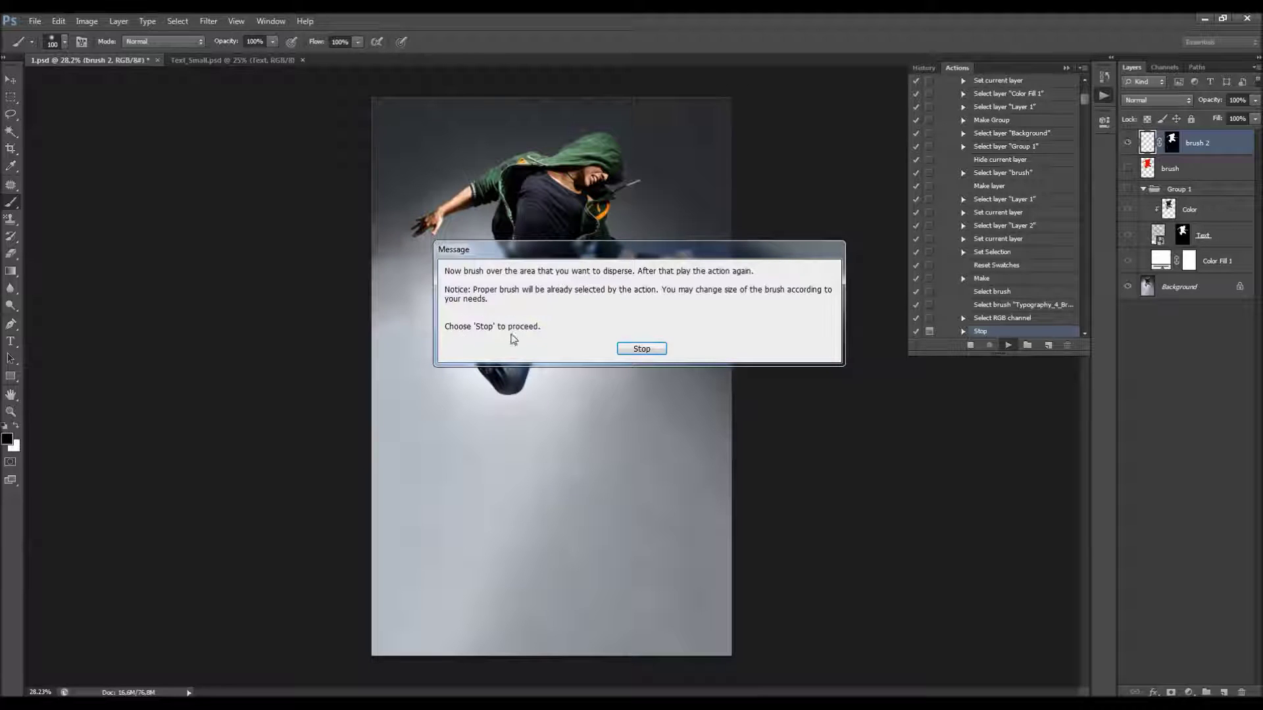
pyautogui.click(642, 349)
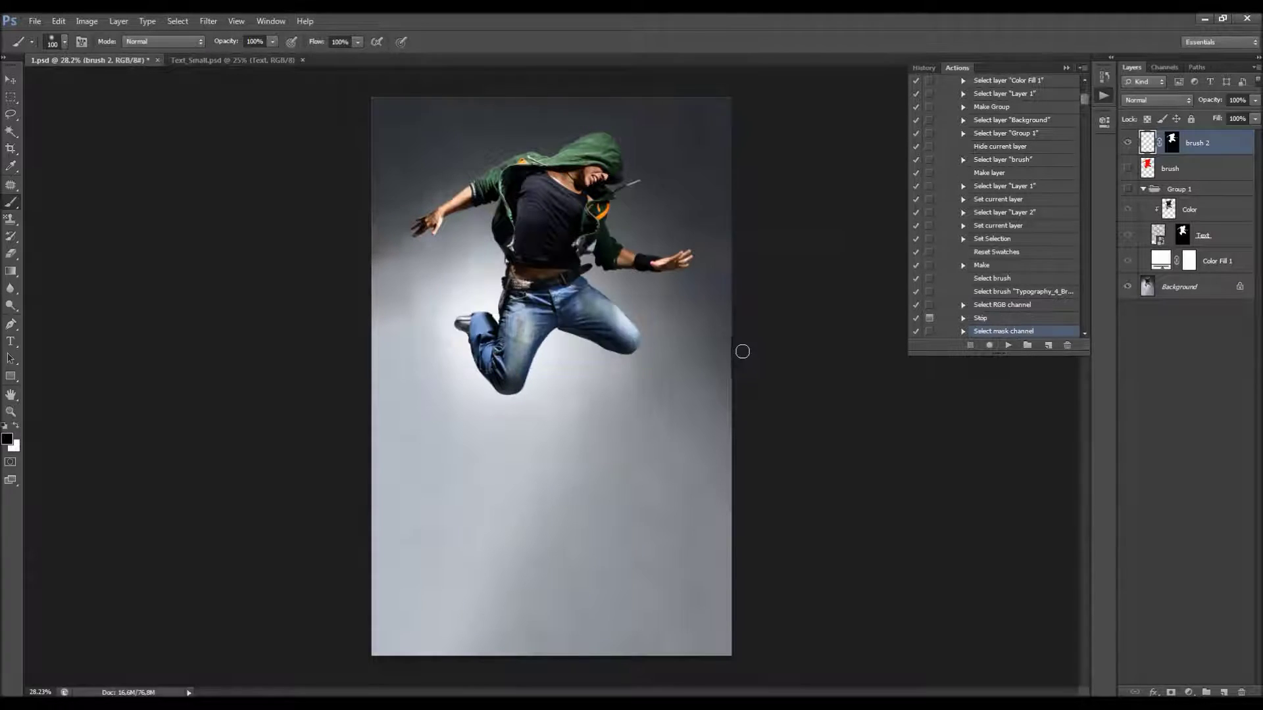
# Step: Set the foreground color to pure red, ff0000, for painting on the brush 2 layer
pyautogui.scroll(1, 579, 188)
pyautogui.scroll(2, 579, 189)
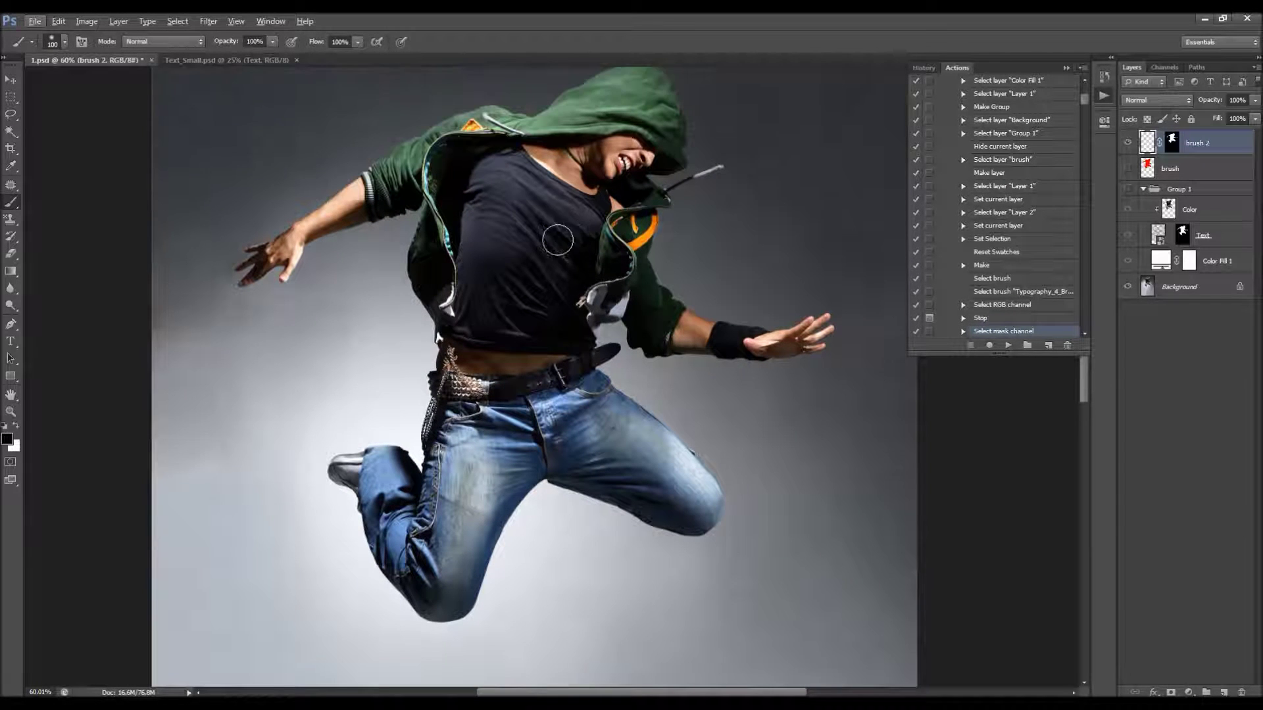
pyautogui.scroll(1, 610, 192)
pyautogui.click(7, 441)
pyautogui.moveTo(599, 285); pyautogui.dragTo(735, 135)
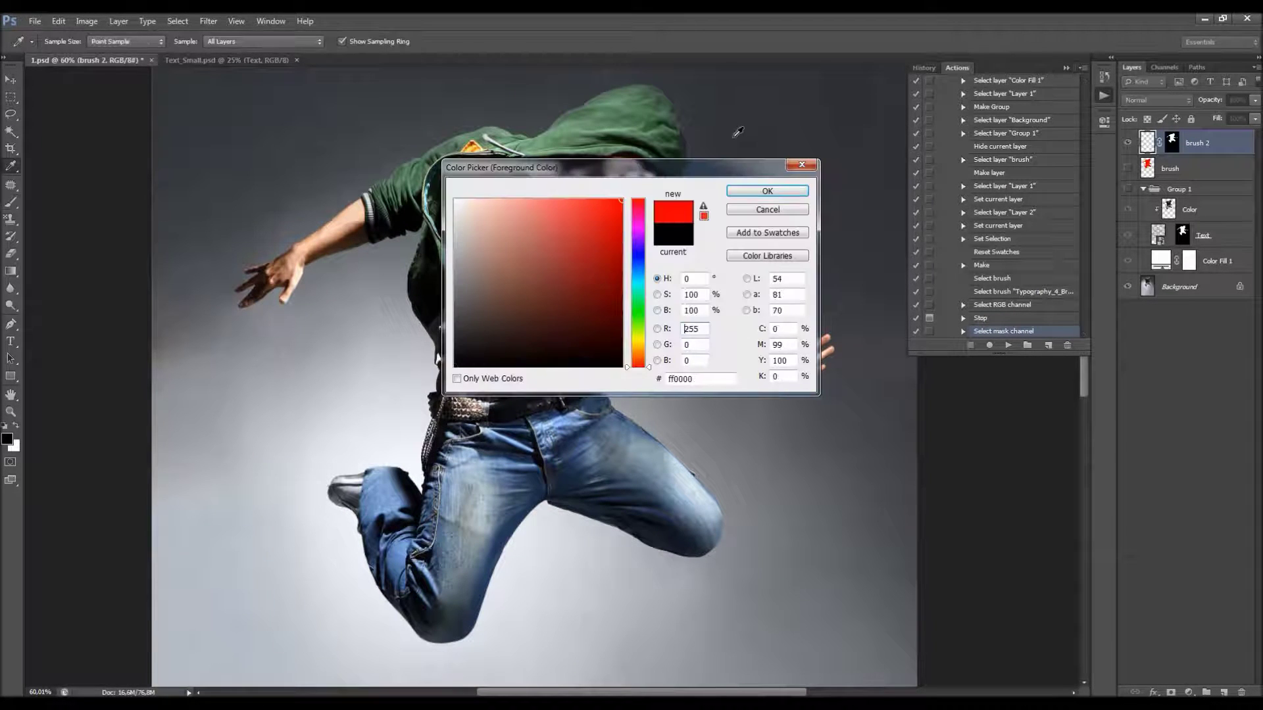
pyautogui.click(744, 195)
pyautogui.scroll(-1, 471, 287)
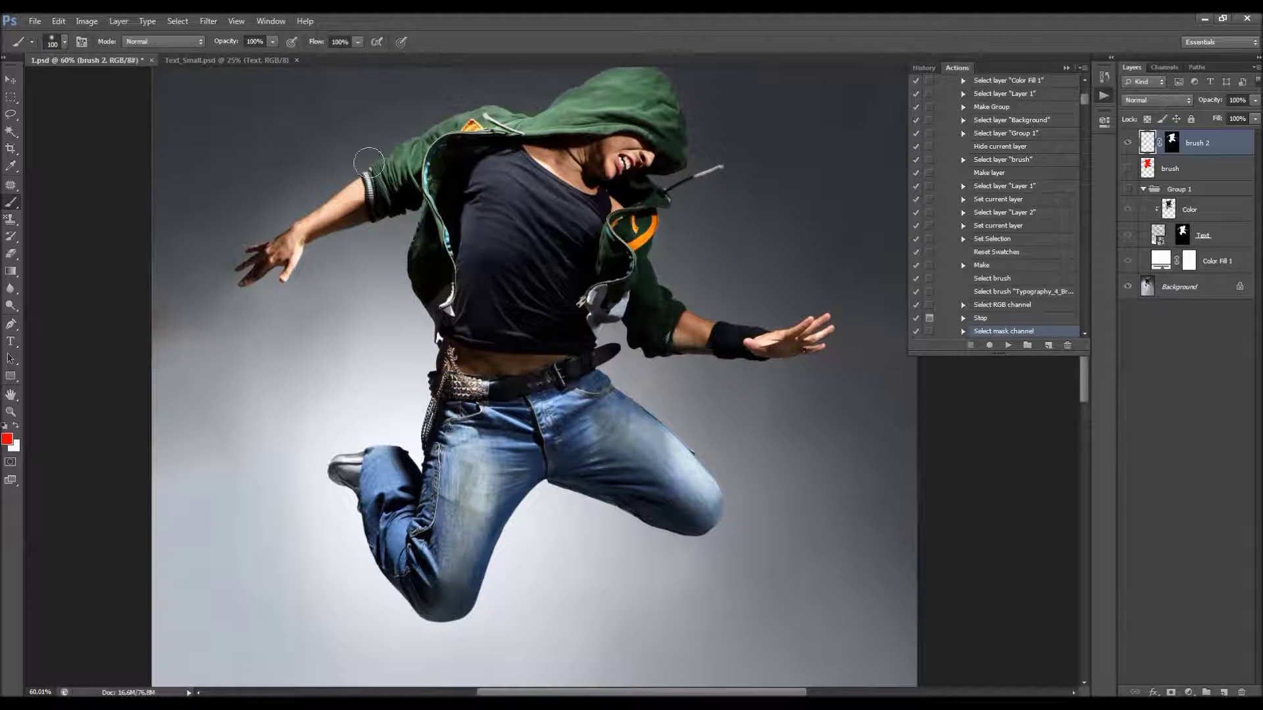
# Step: Enlarge the brush to 125 px and paint the hand and wrist on the photo's left side red on the brush 2 layer
pyautogui.scroll(-2, 342, 204)
pyautogui.scroll(1, 324, 164)
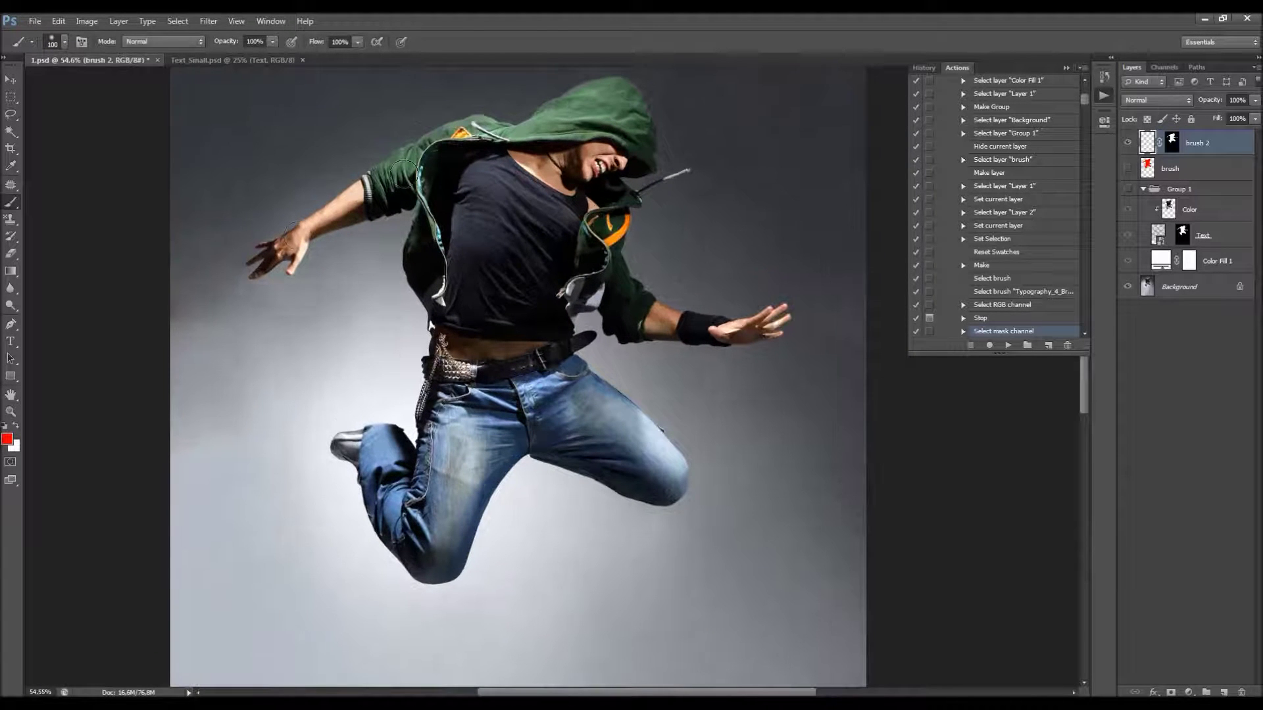
pyautogui.scroll(-1, 312, 351)
pyautogui.scroll(2, 207, 403)
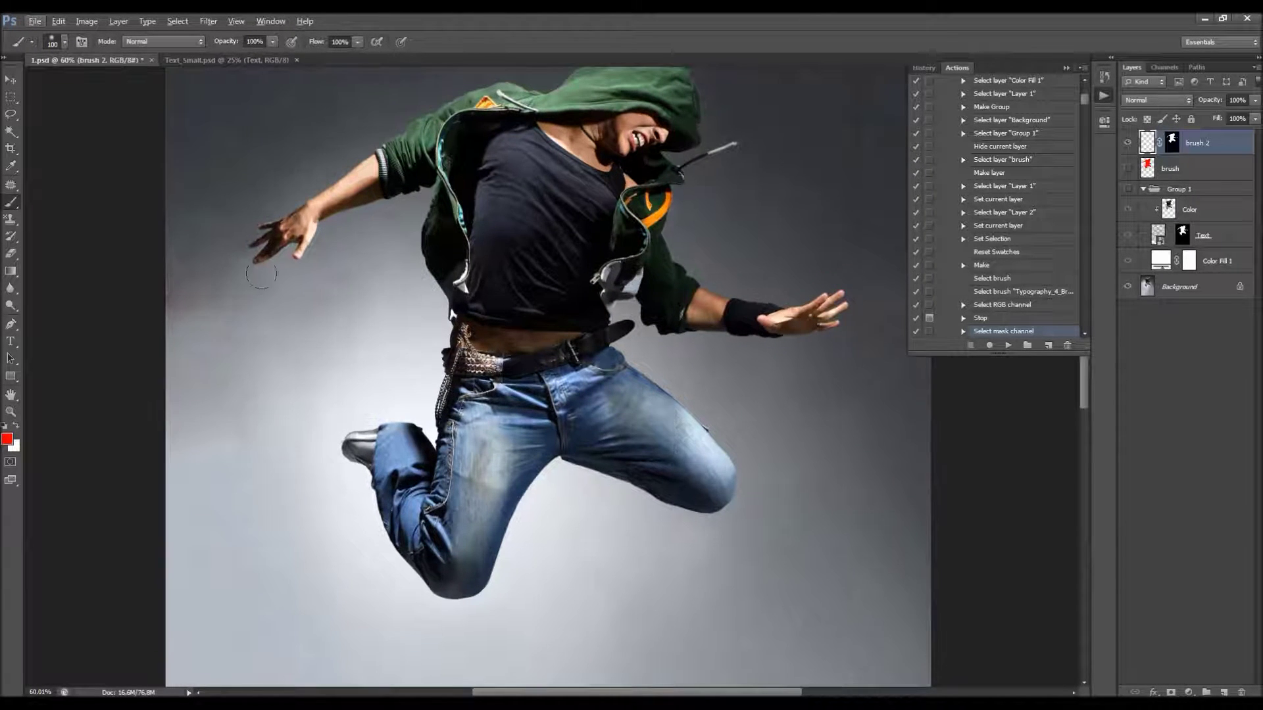
pyautogui.scroll(1, 273, 270)
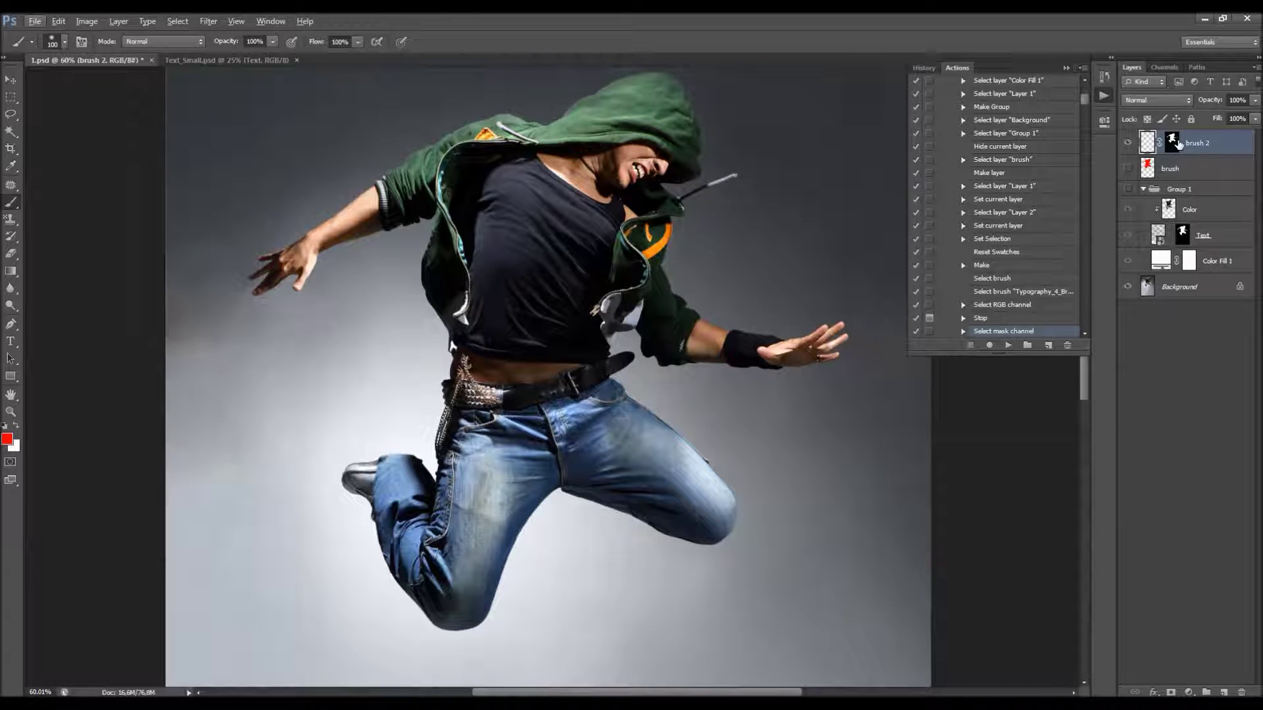
pyautogui.scroll(-1, 329, 204)
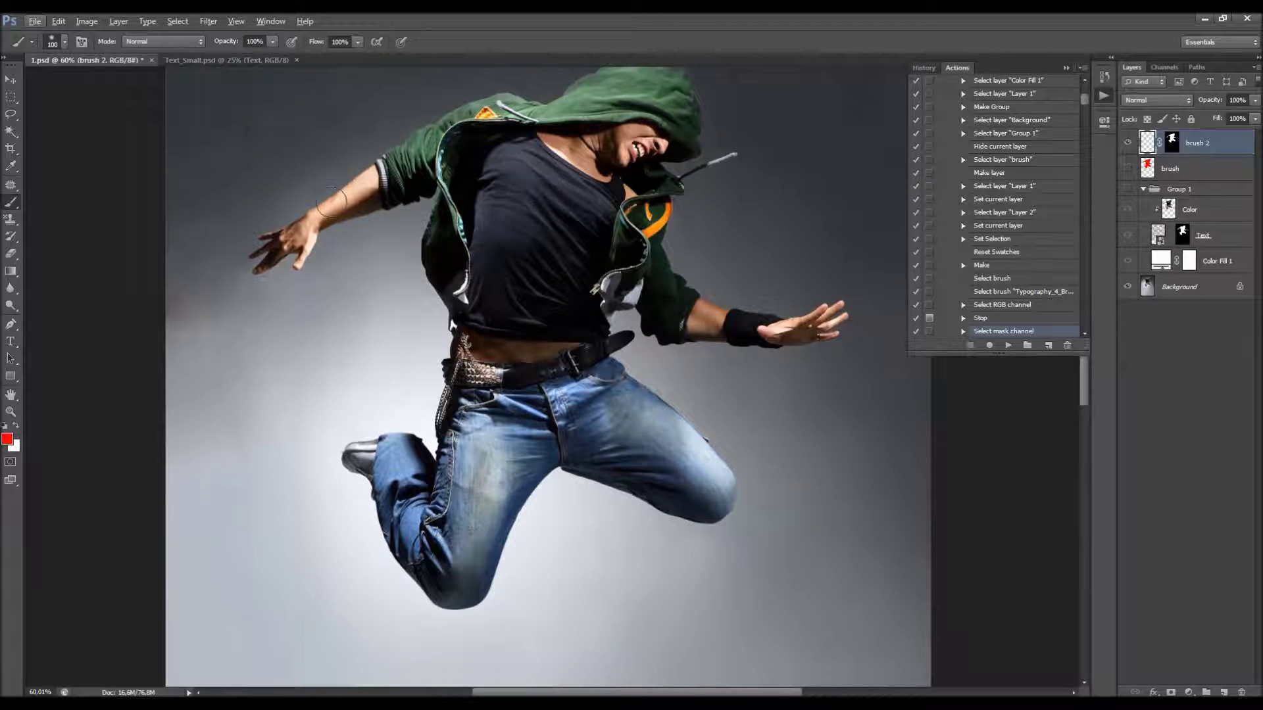
pyautogui.scroll(3, 270, 195)
pyautogui.scroll(2, 294, 246)
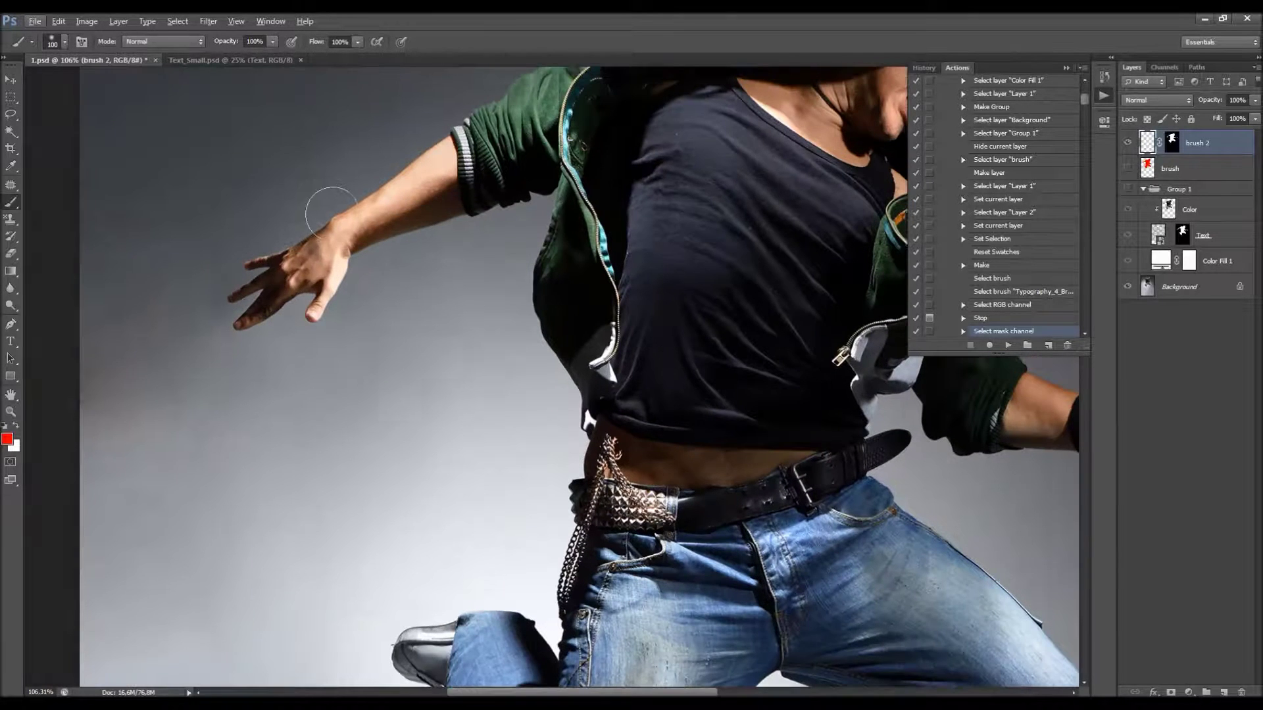
pyautogui.press('[')
pyautogui.press('[')
pyautogui.press('[')
pyautogui.press('[')
pyautogui.press('[')
pyautogui.press('[')
pyautogui.press('[')
pyautogui.press(']')
pyautogui.press(']')
pyautogui.press(']')
pyautogui.press(']')
pyautogui.press(']')
pyautogui.press(']')
pyautogui.moveTo(356, 186)
pyautogui.mouseDown()
pyautogui.moveTo(302, 214)
pyautogui.moveTo(254, 259)
pyautogui.mouseUp()
pyautogui.press(']')
pyautogui.press(']')
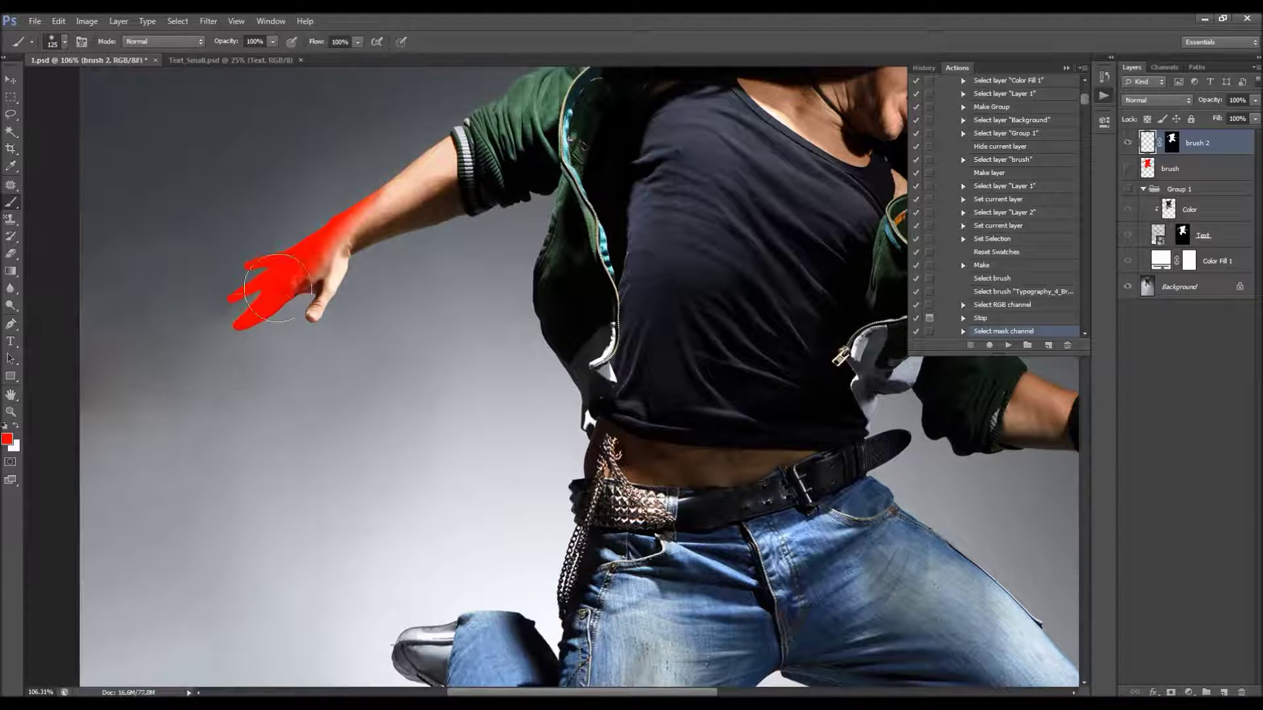
# Step: Extend the red up the bare left-side forearm to the cuff, and paint the hand and wristband on the photo's right side
pyautogui.scroll(-3, 311, 274)
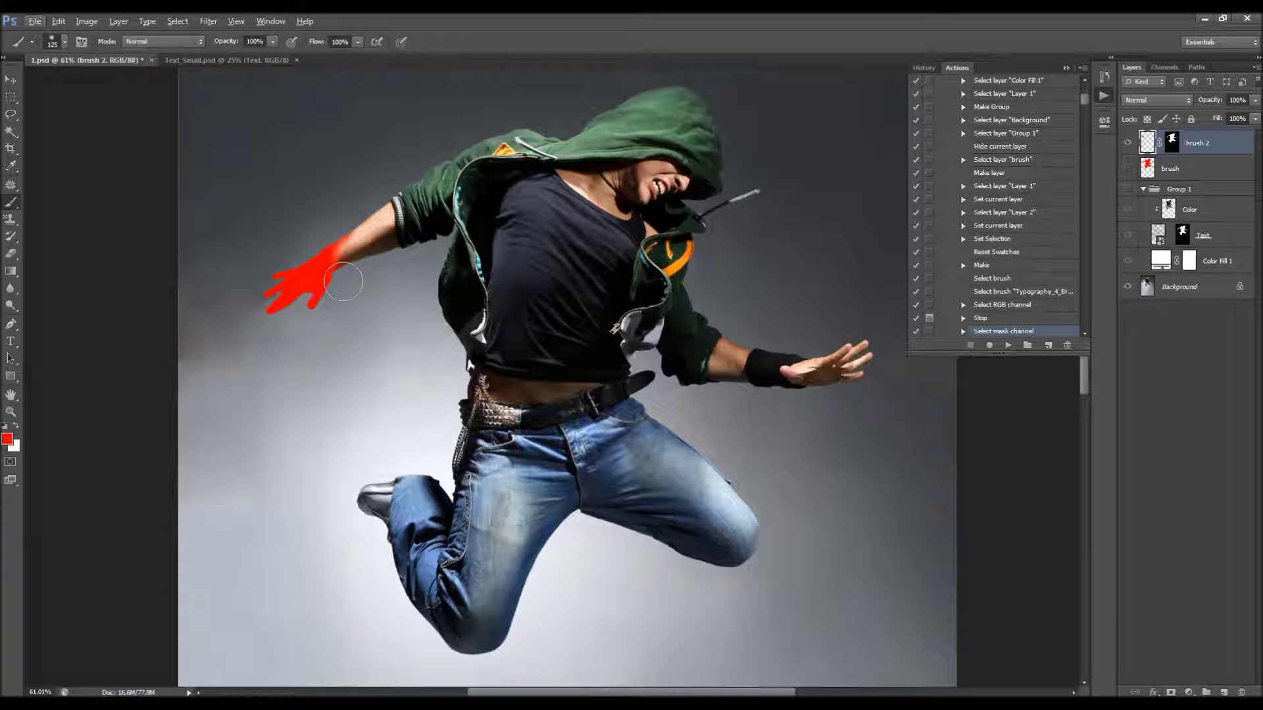
pyautogui.moveTo(338, 244); pyautogui.dragTo(349, 229)
pyautogui.scroll(-2, 294, 318)
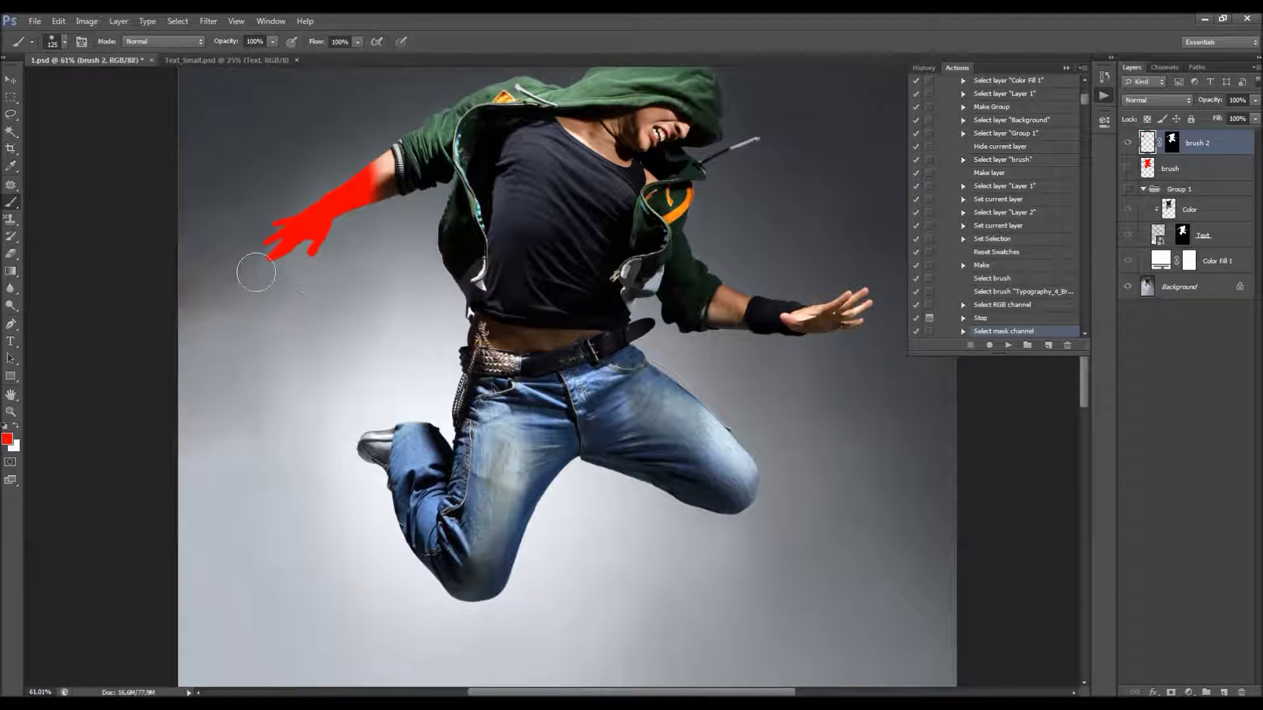
pyautogui.moveTo(349, 191); pyautogui.dragTo(376, 168)
pyautogui.moveTo(857, 302)
pyautogui.mouseDown()
pyautogui.moveTo(792, 352)
pyautogui.moveTo(755, 309)
pyautogui.mouseUp()
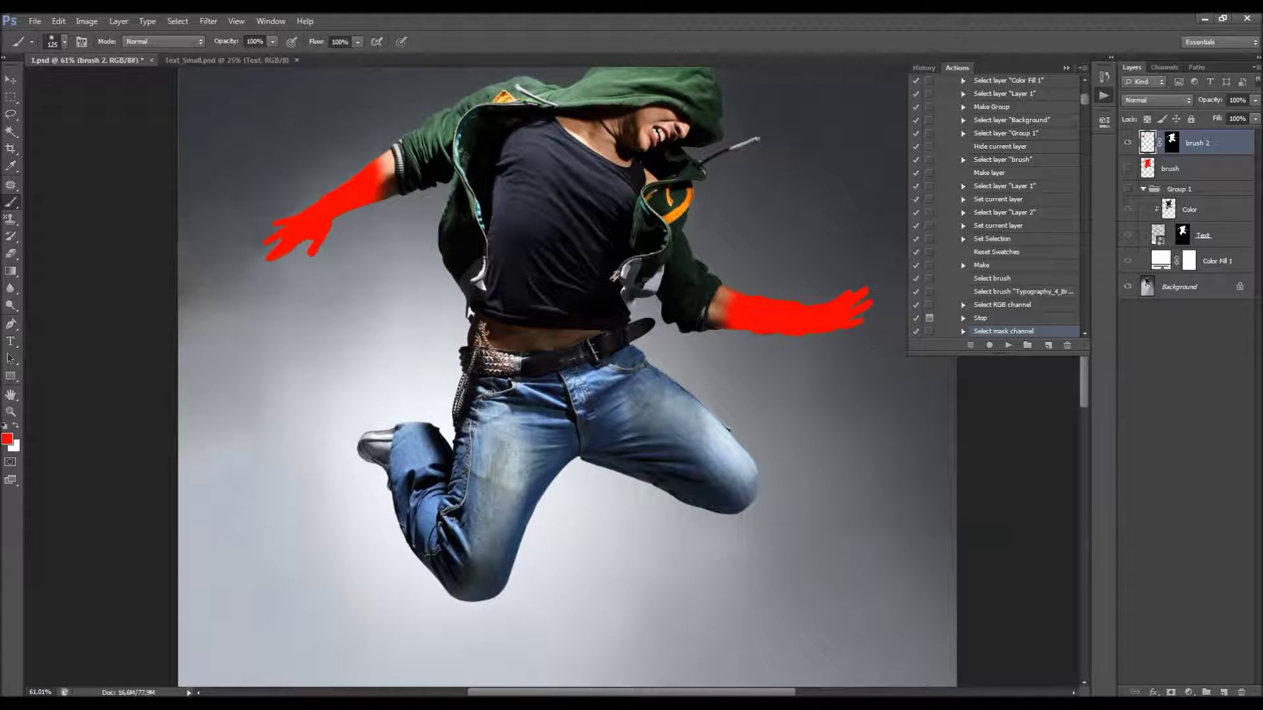
# Step: Paint the shoe, lower leg and knee on the left side and the knee on the right side red
pyautogui.scroll(-1, 595, 393)
pyautogui.moveTo(363, 416)
pyautogui.mouseDown()
pyautogui.moveTo(440, 416)
pyautogui.moveTo(411, 460)
pyautogui.moveTo(412, 502)
pyautogui.moveTo(447, 553)
pyautogui.moveTo(522, 527)
pyautogui.moveTo(429, 500)
pyautogui.moveTo(445, 475)
pyautogui.moveTo(480, 513)
pyautogui.moveTo(430, 474)
pyautogui.mouseUp()
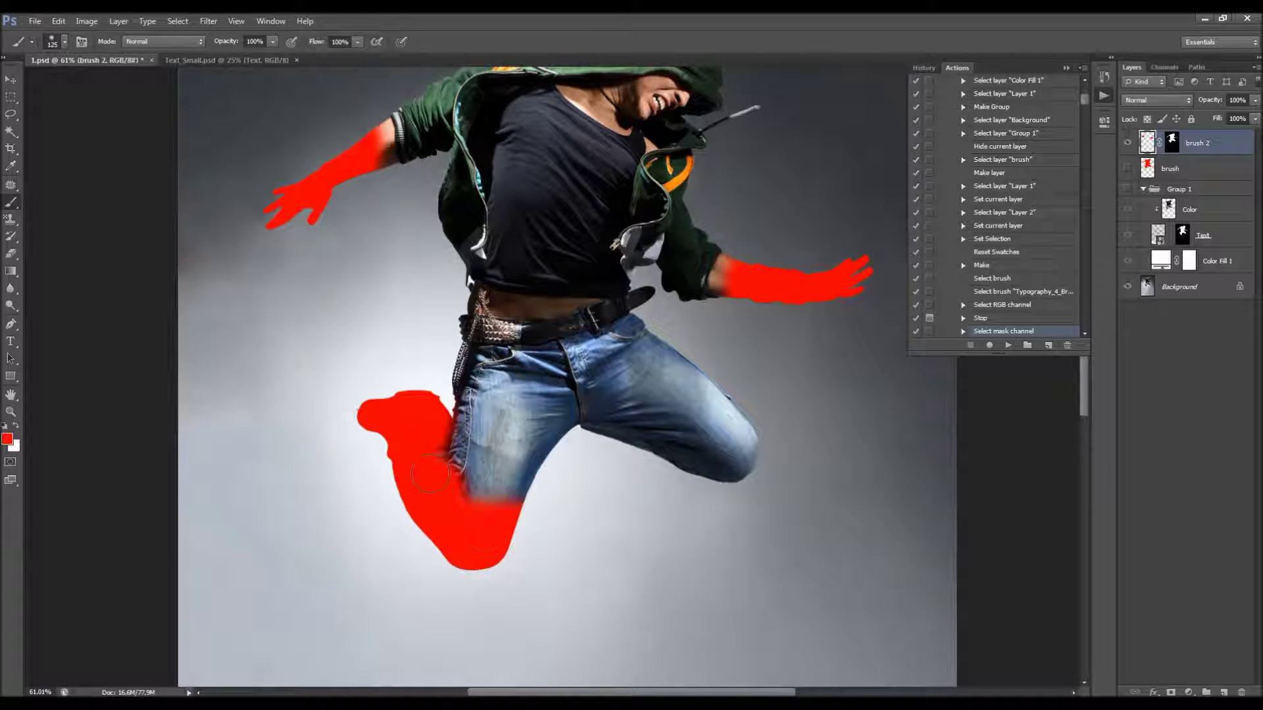
pyautogui.scroll(-2, 390, 424)
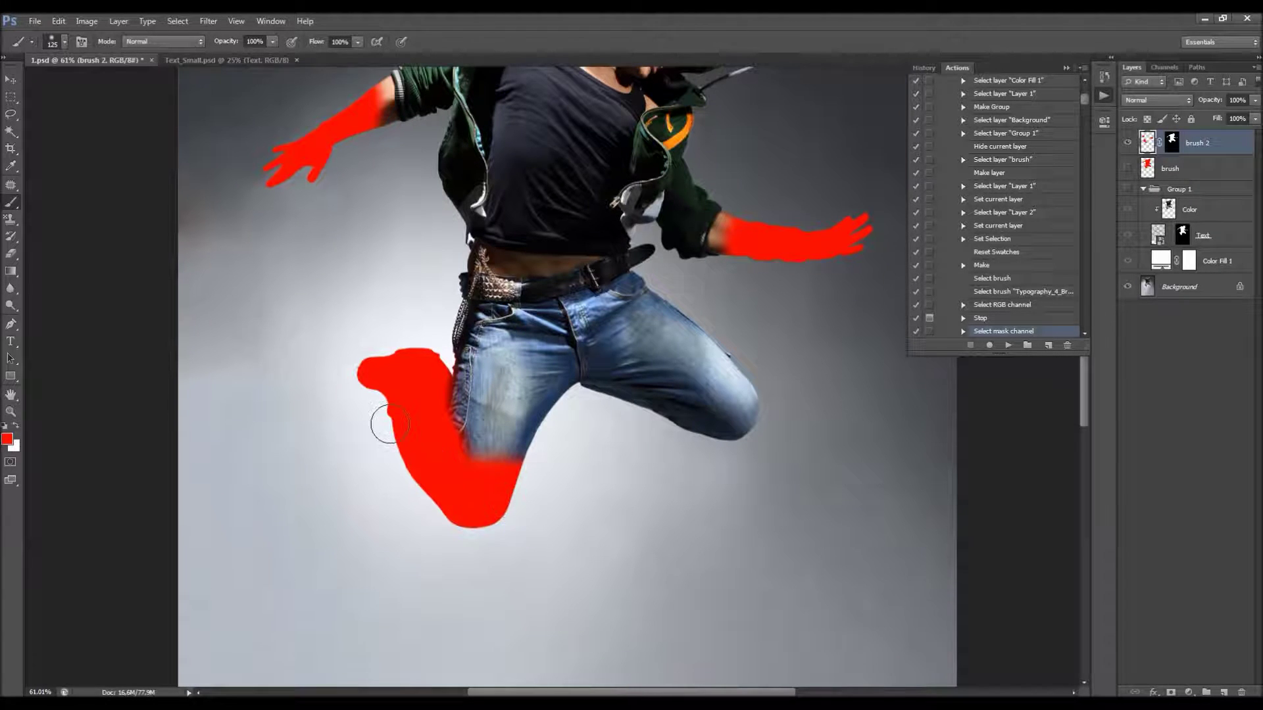
pyautogui.moveTo(701, 421)
pyautogui.mouseDown()
pyautogui.moveTo(750, 431)
pyautogui.moveTo(745, 385)
pyautogui.moveTo(691, 326)
pyautogui.moveTo(725, 415)
pyautogui.moveTo(695, 395)
pyautogui.moveTo(661, 411)
pyautogui.mouseUp()
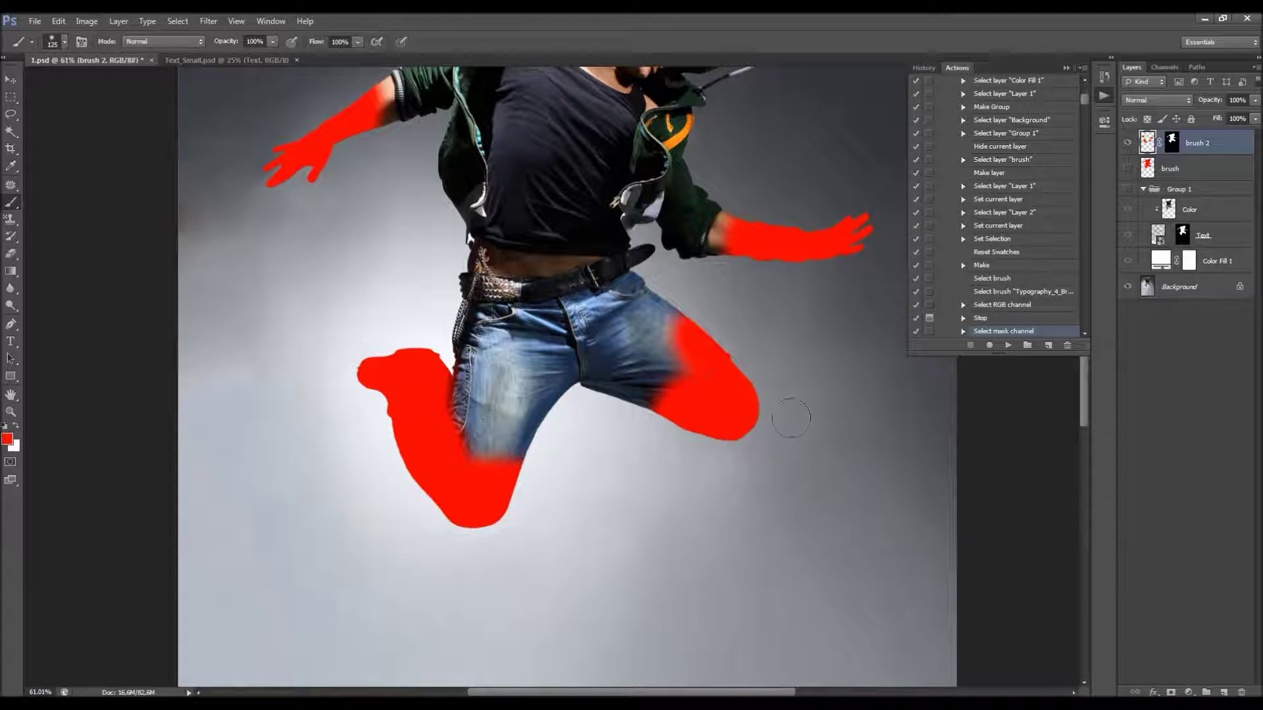
# Step: Resume the action from the Select mask channel command and continue past its scripted pattern message to the Fill Path settings
pyautogui.scroll(-7, 704, 401)
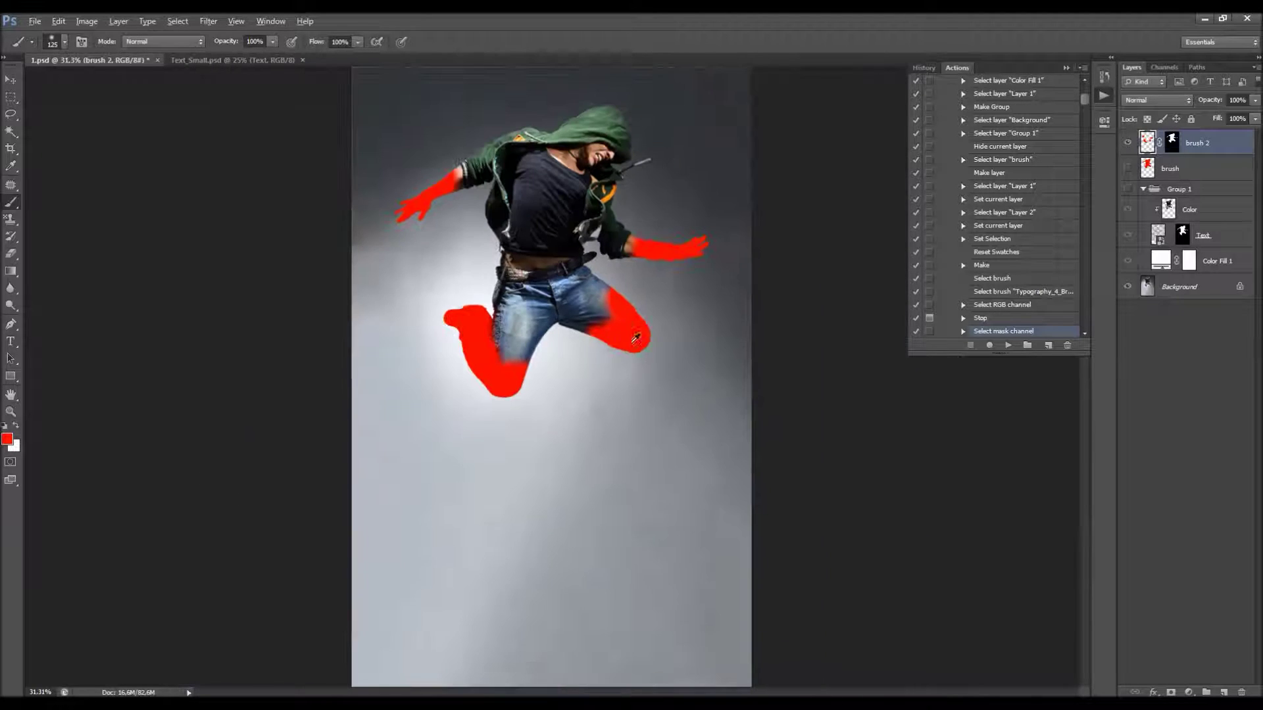
pyautogui.scroll(2, 606, 249)
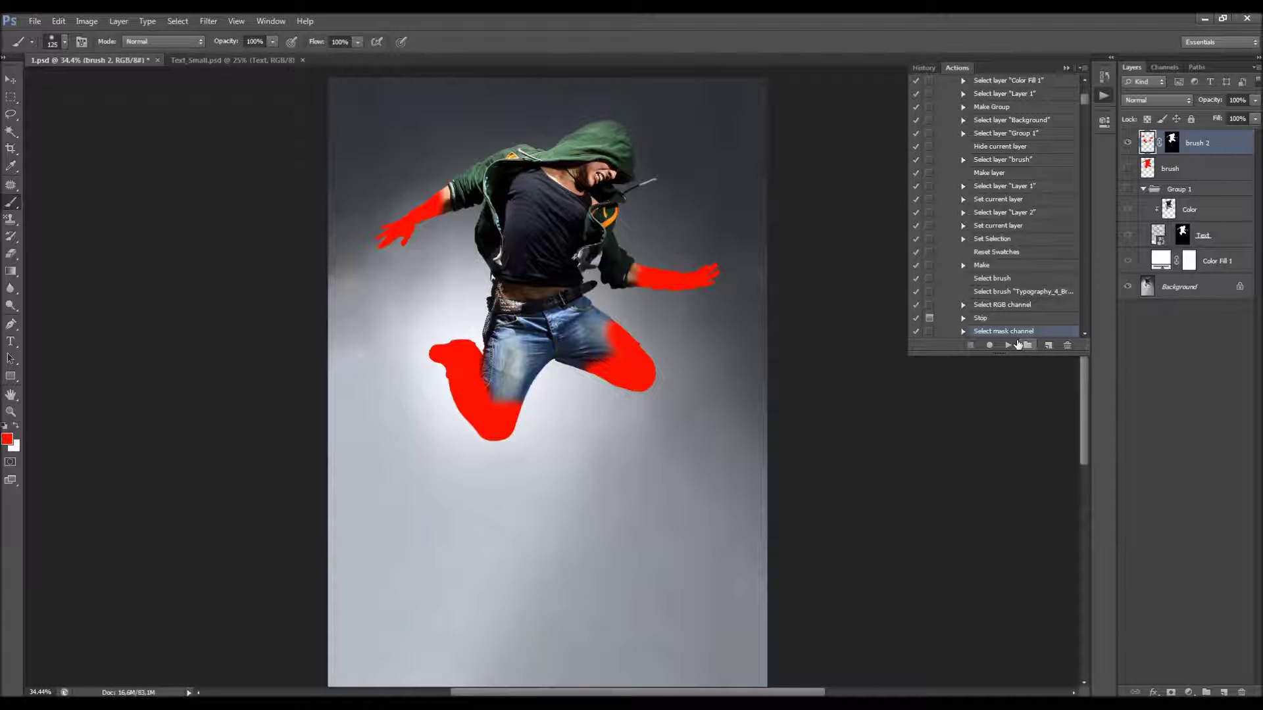
pyautogui.click(1007, 346)
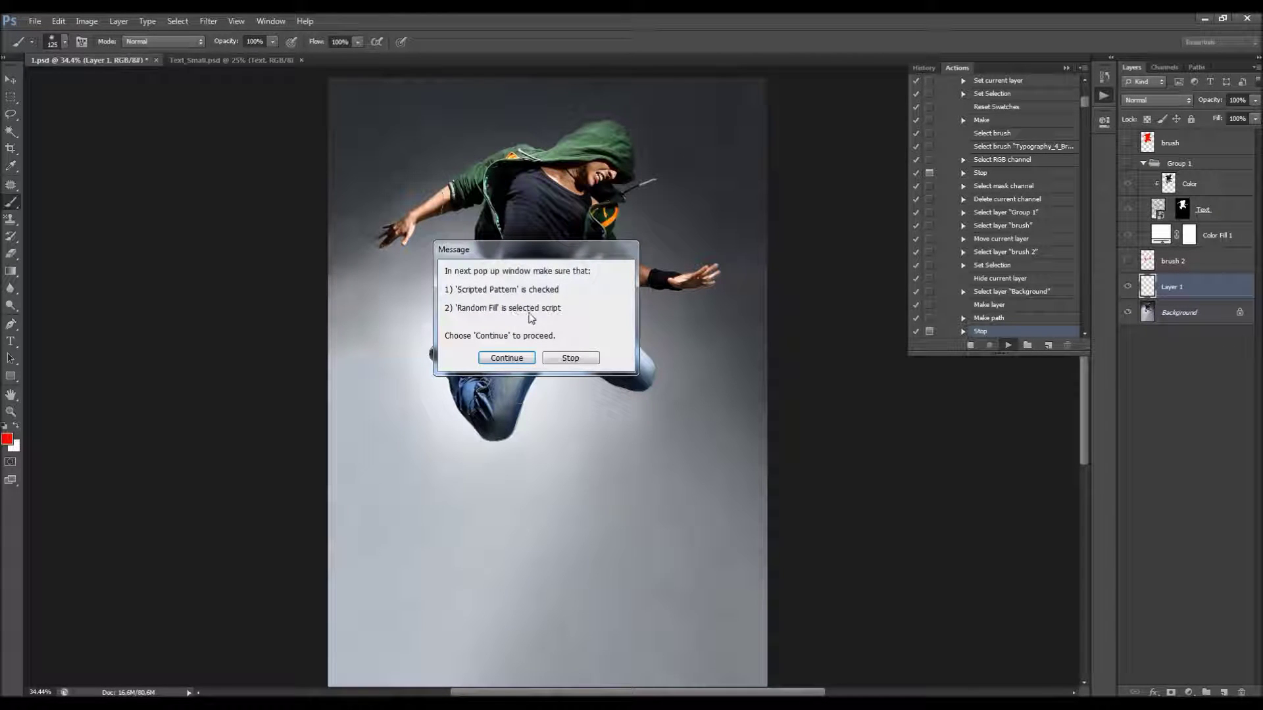
pyautogui.click(507, 358)
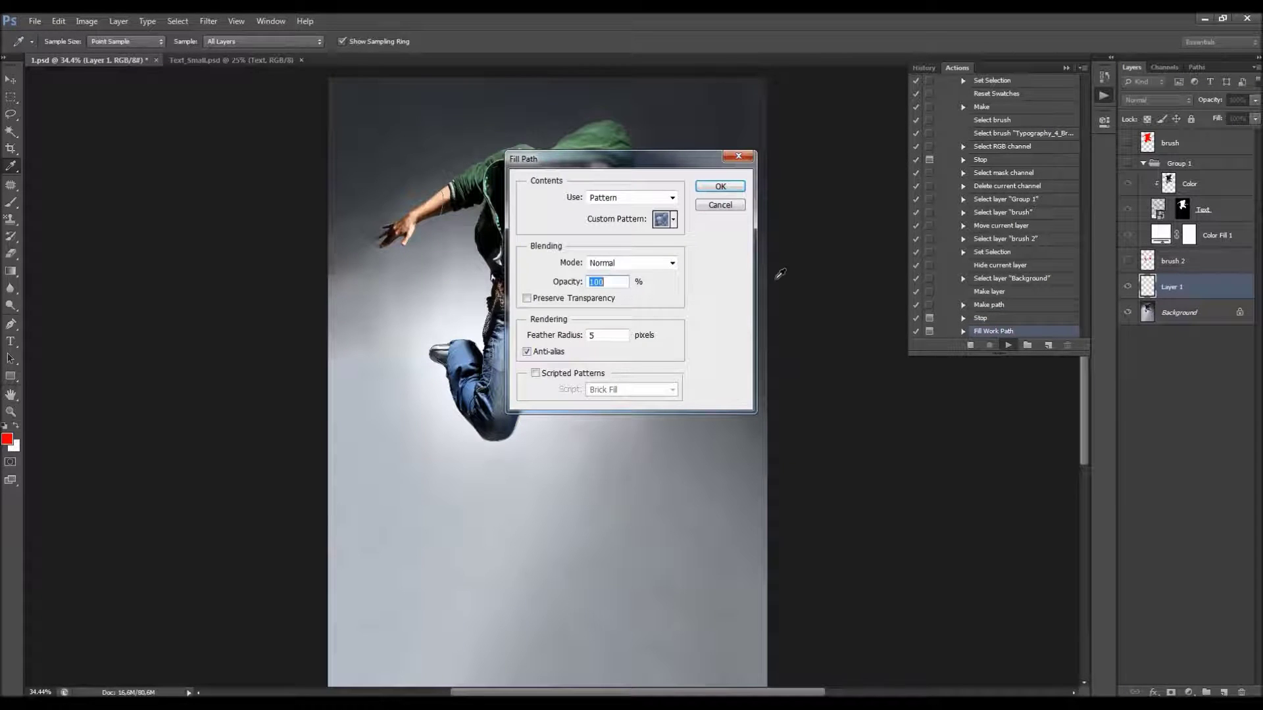
# Step: Enable scripted patterns with the Random Fill script for the path fill and apply it
pyautogui.click(556, 375)
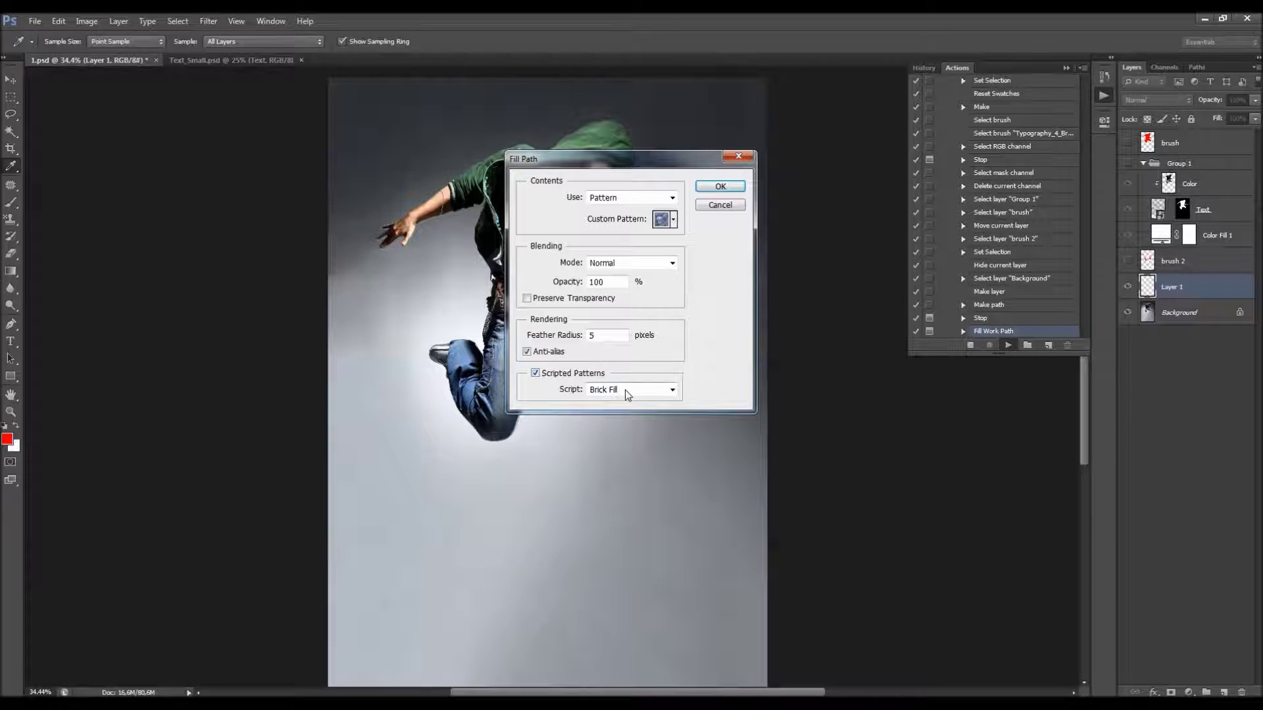
pyautogui.click(661, 390)
pyautogui.click(625, 423)
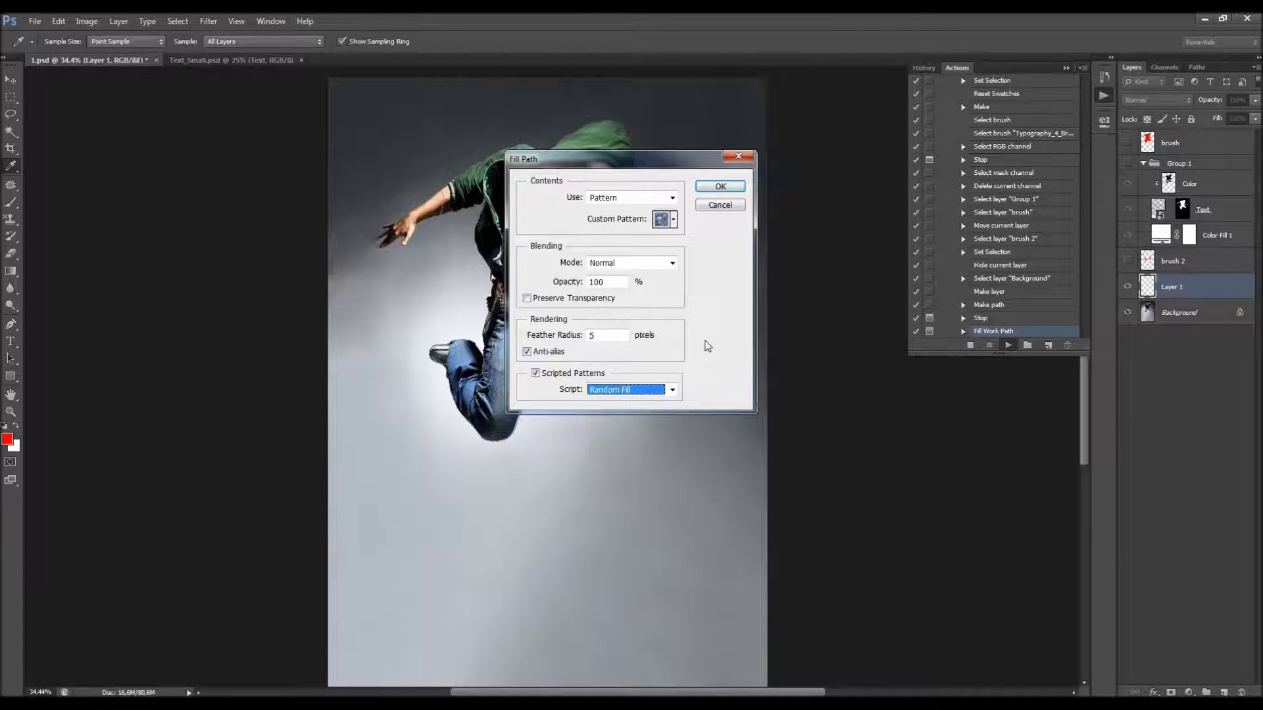
pyautogui.press('Tab')
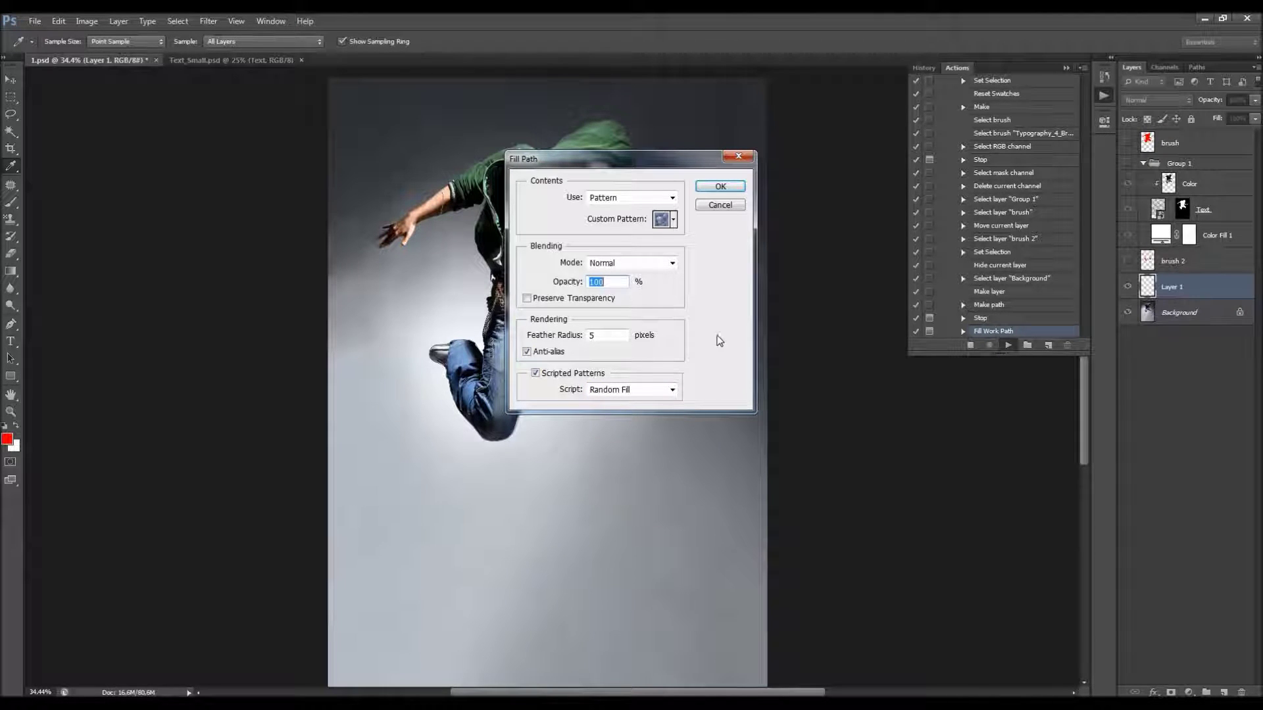
pyautogui.click(721, 188)
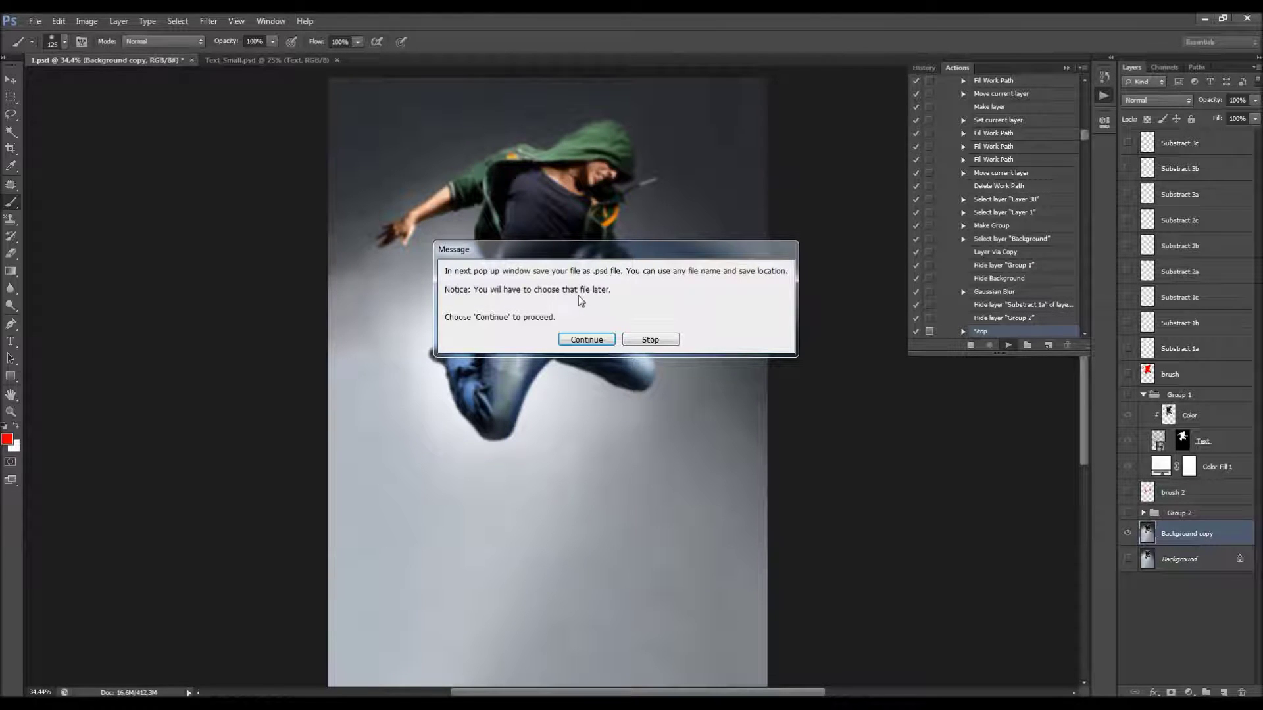
# Step: Proceed past the save message and save a copy of the file on the Desktop as Example in Photoshop PSD format with maximum compatibility
pyautogui.click(593, 339)
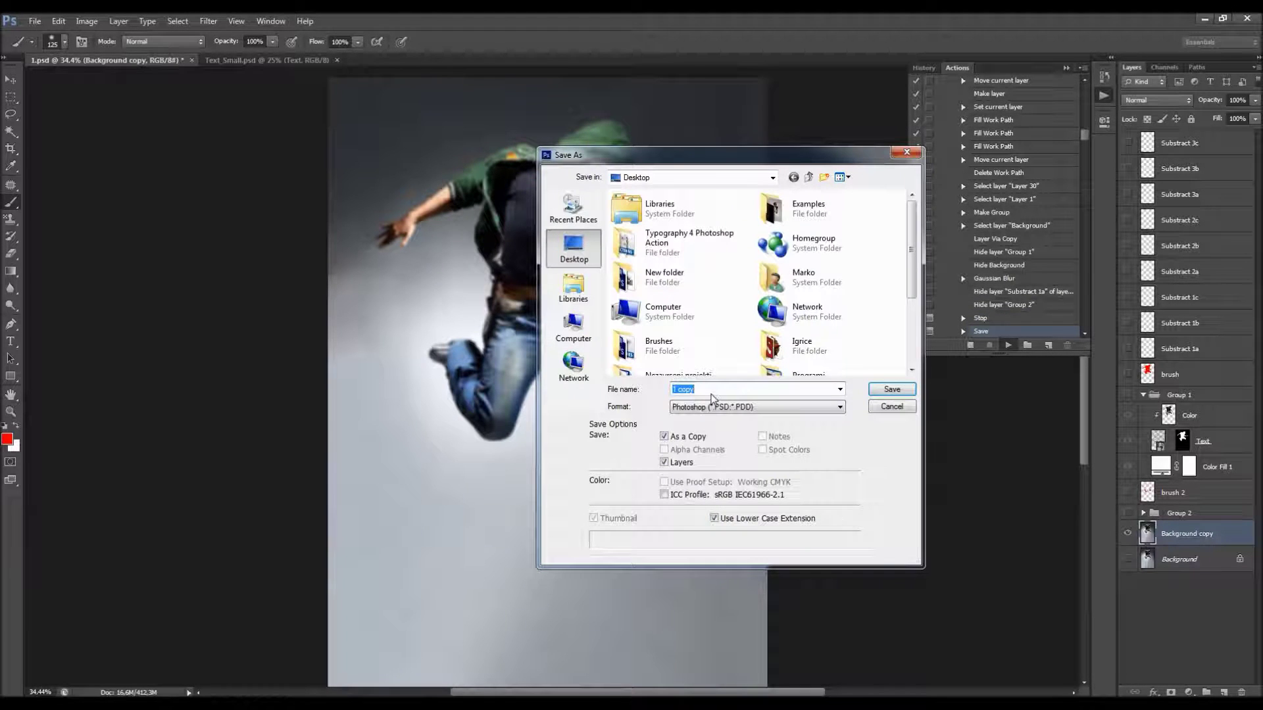
pyautogui.write('Example')
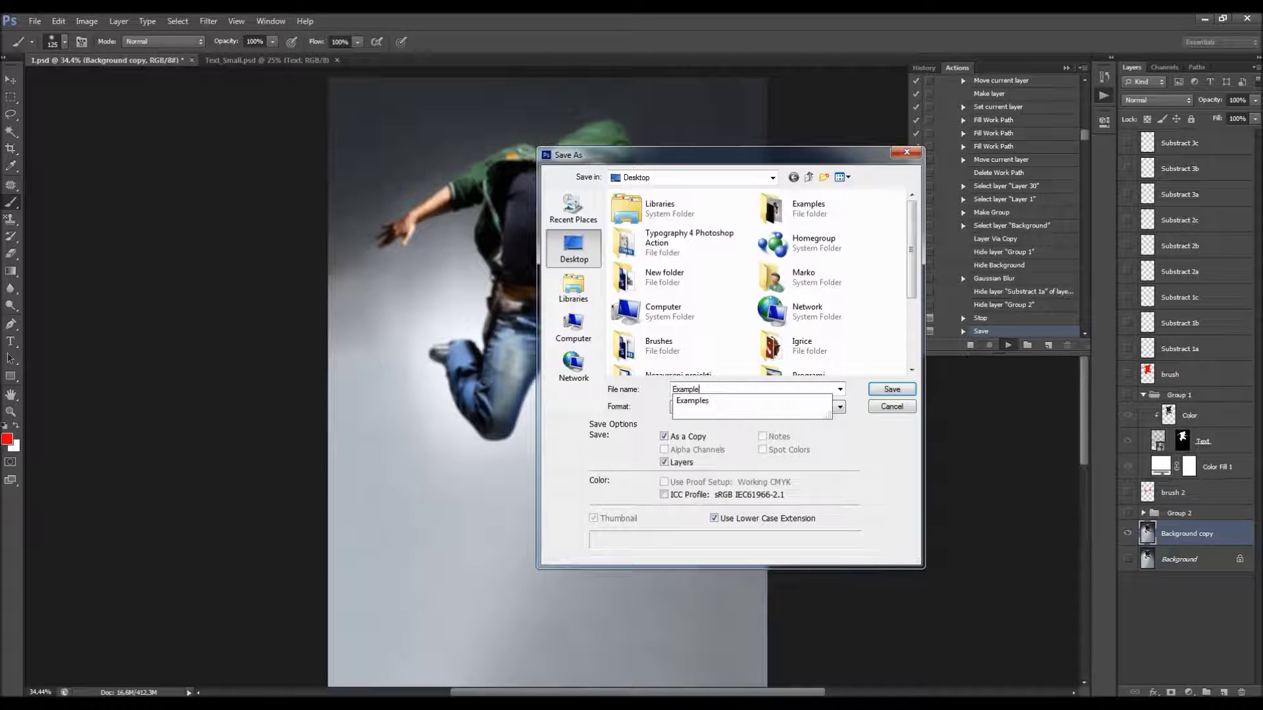
pyautogui.click(709, 408)
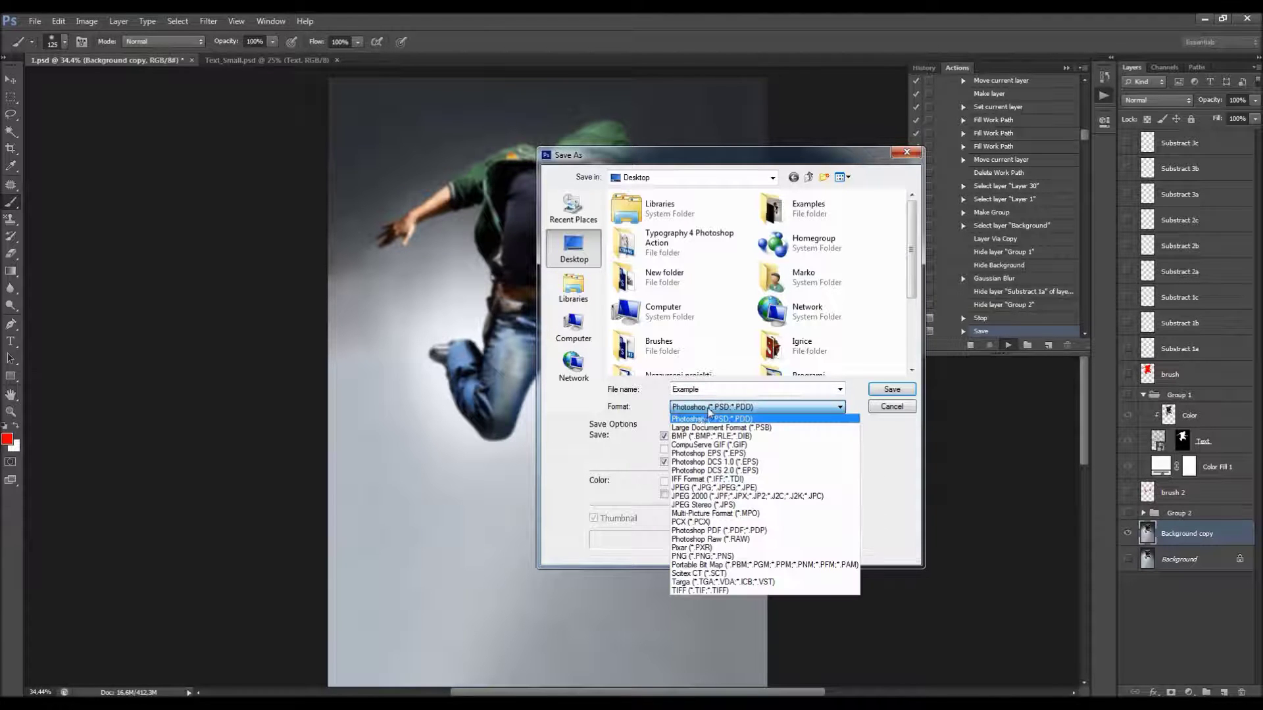
pyautogui.click(678, 412)
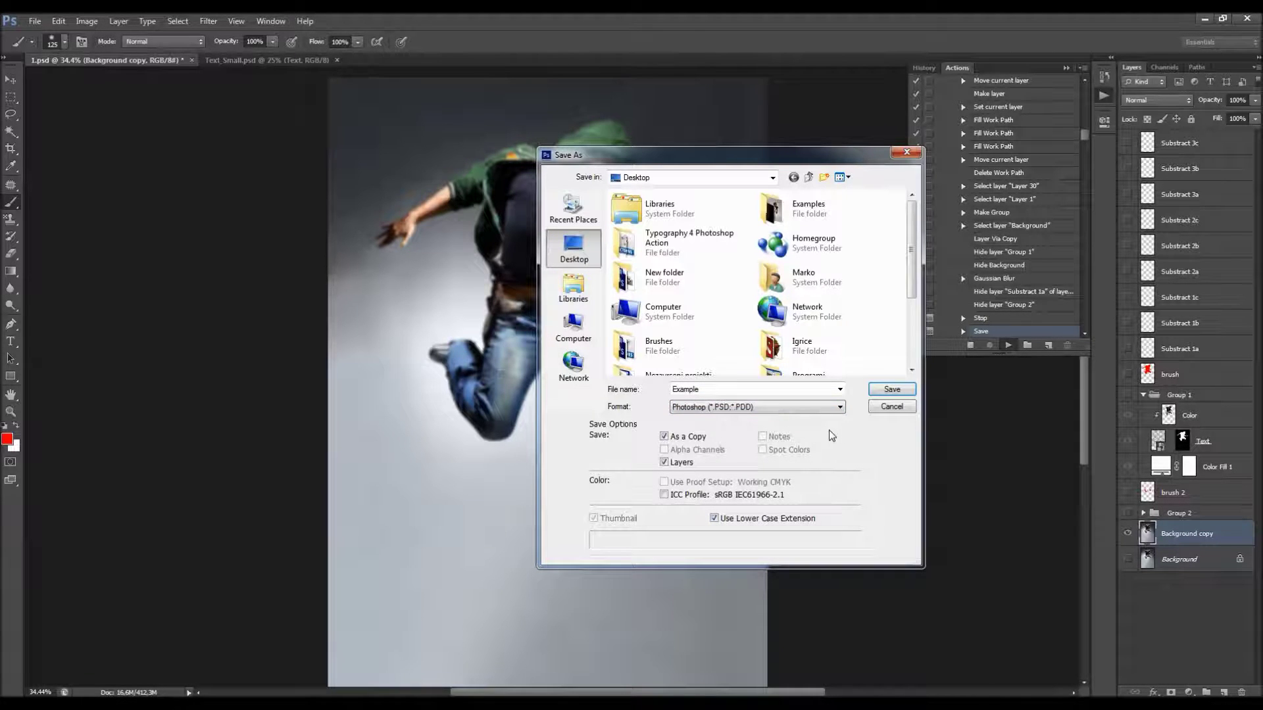
pyautogui.click(901, 390)
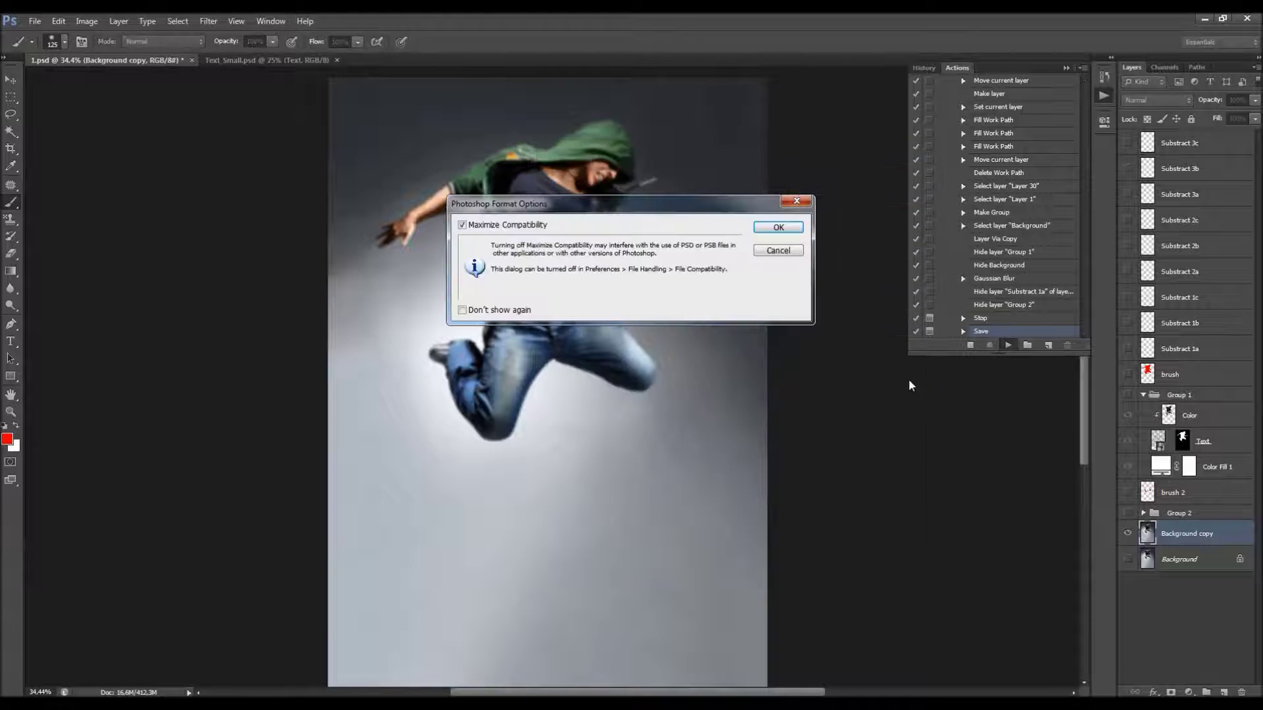
pyautogui.click(778, 228)
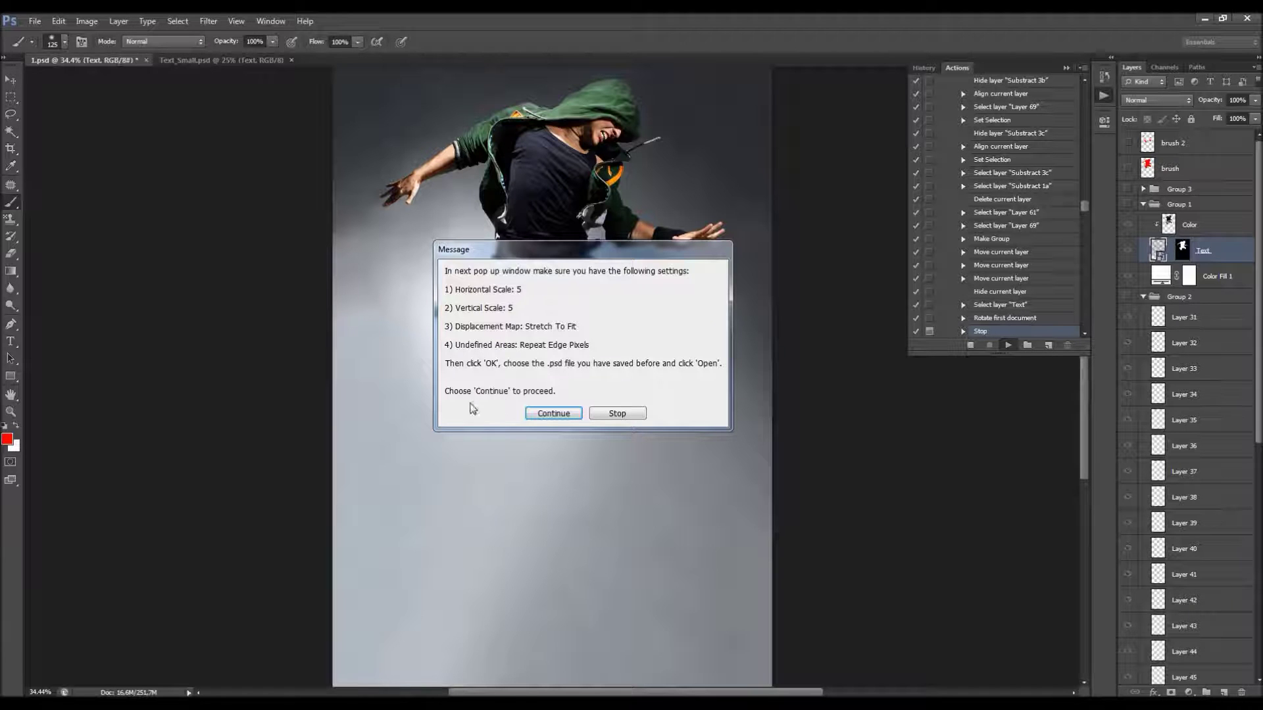
# Step: Continue to the Displace settings and apply horizontal and vertical scales of 5 with Stretch To Fit and Repeat Edge Pixels
pyautogui.click(554, 414)
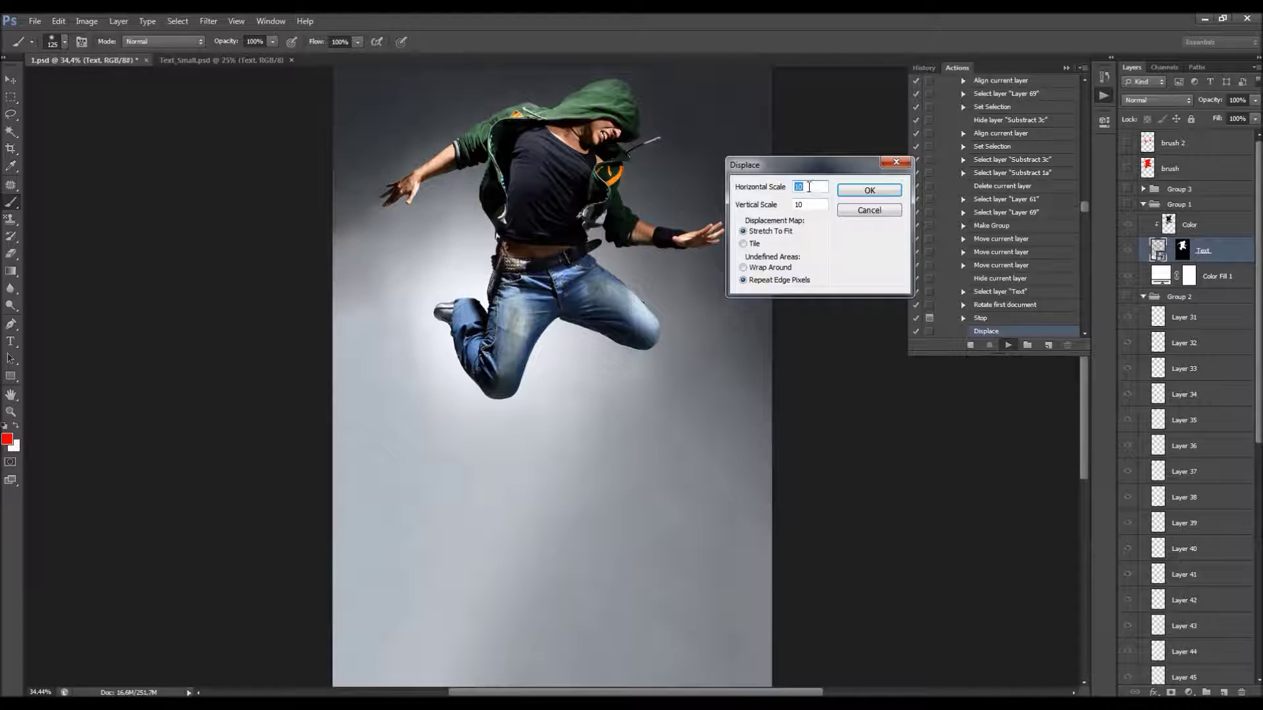
pyautogui.press('Tab')
pyautogui.write('5')
pyautogui.click(869, 190)
# Step: Load the Example PSD file from the Desktop as the displacement map
pyautogui.moveTo(388, 21); pyautogui.dragTo(503, 52)
pyautogui.moveTo(739, 186); pyautogui.dragTo(740, 309)
pyautogui.click(464, 232)
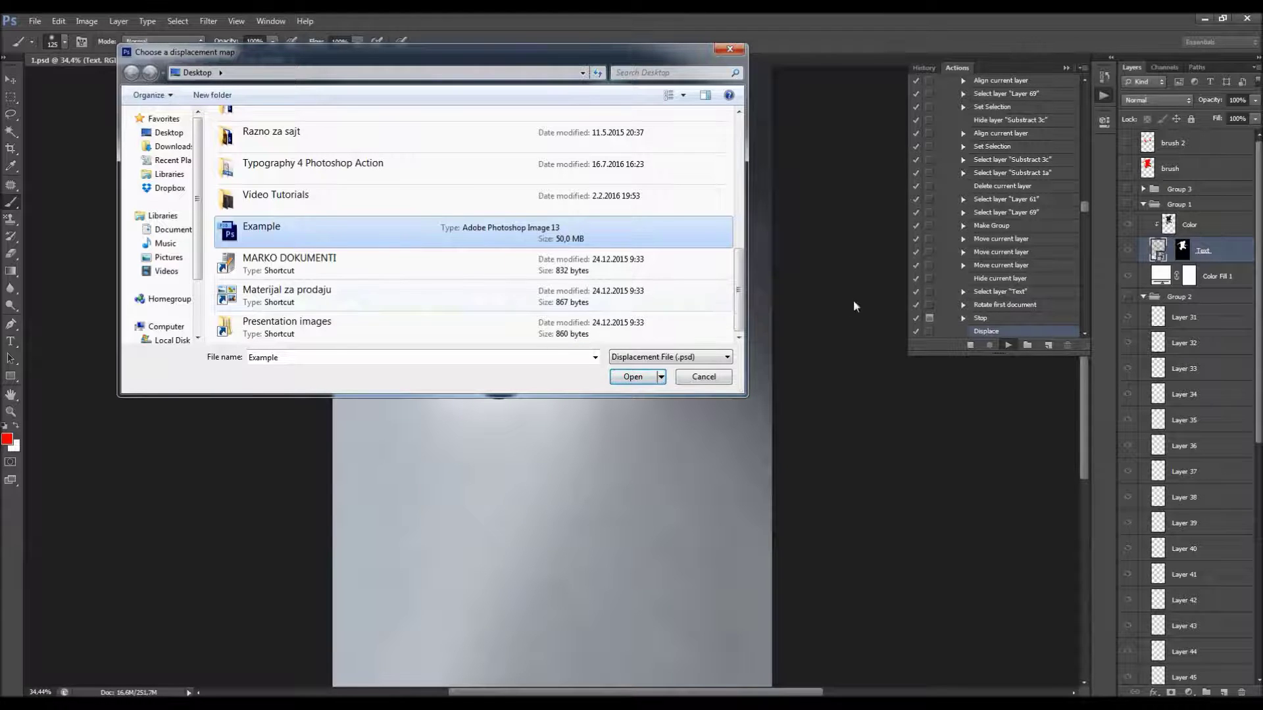
pyautogui.click(636, 378)
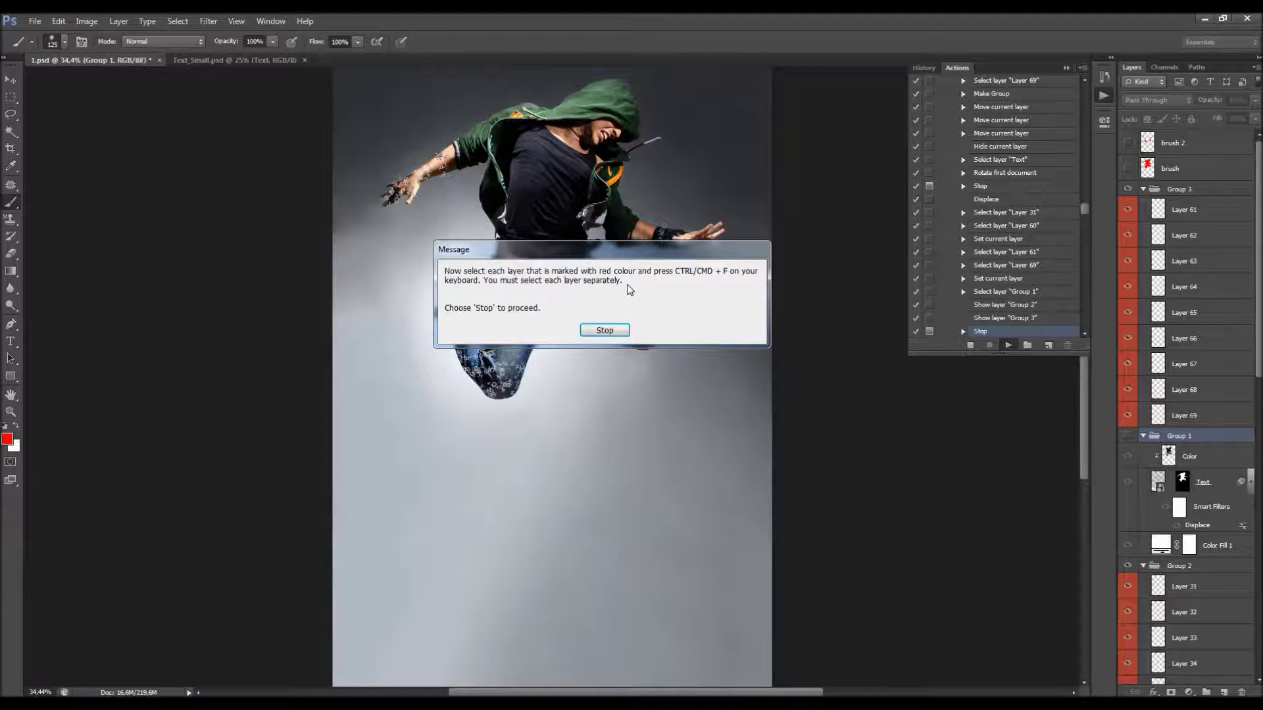
# Step: Stop the action at its message and reapply the Displace filter separately to each of Layers 61 through 69 in Group 3
pyautogui.click(601, 328)
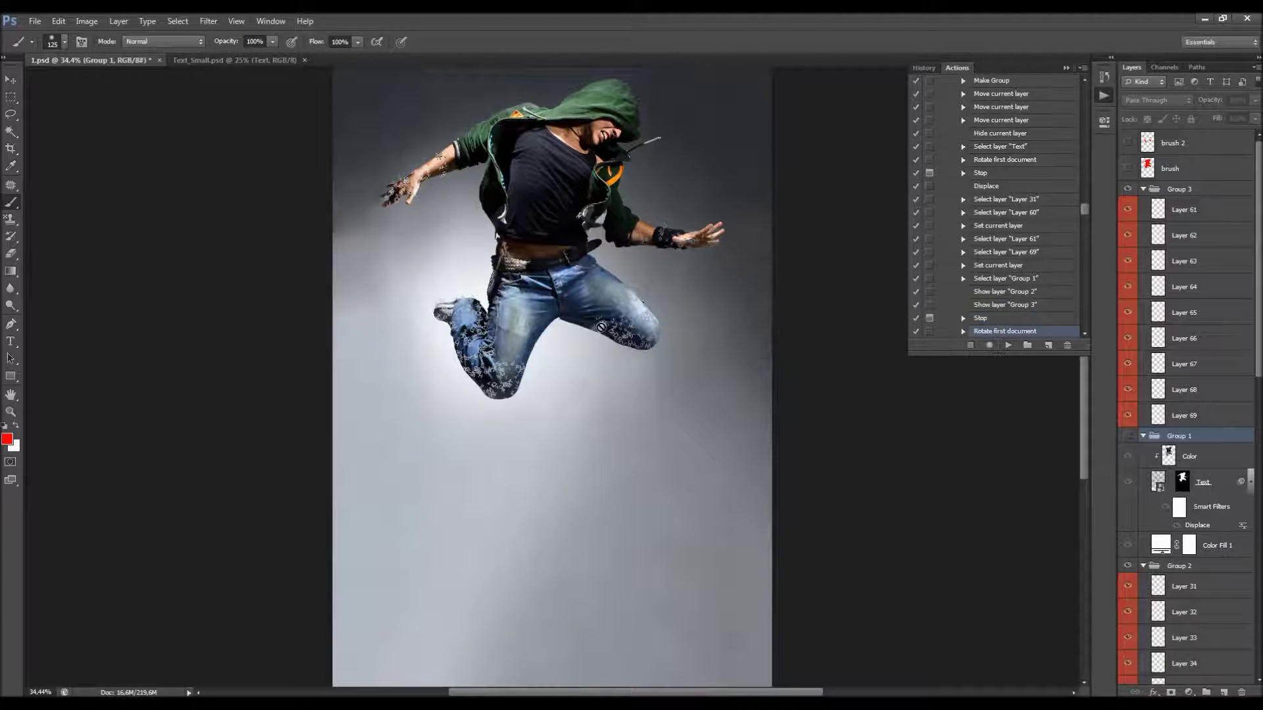
pyautogui.press('v')
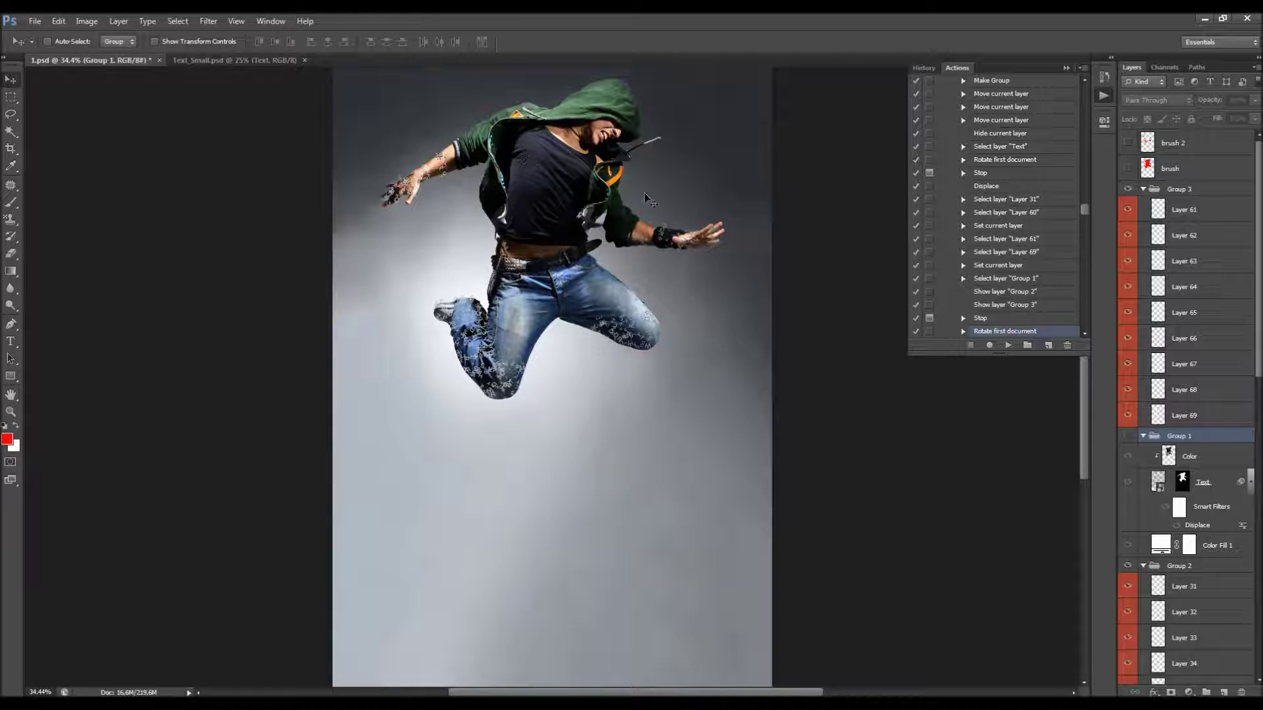
pyautogui.click(1208, 214)
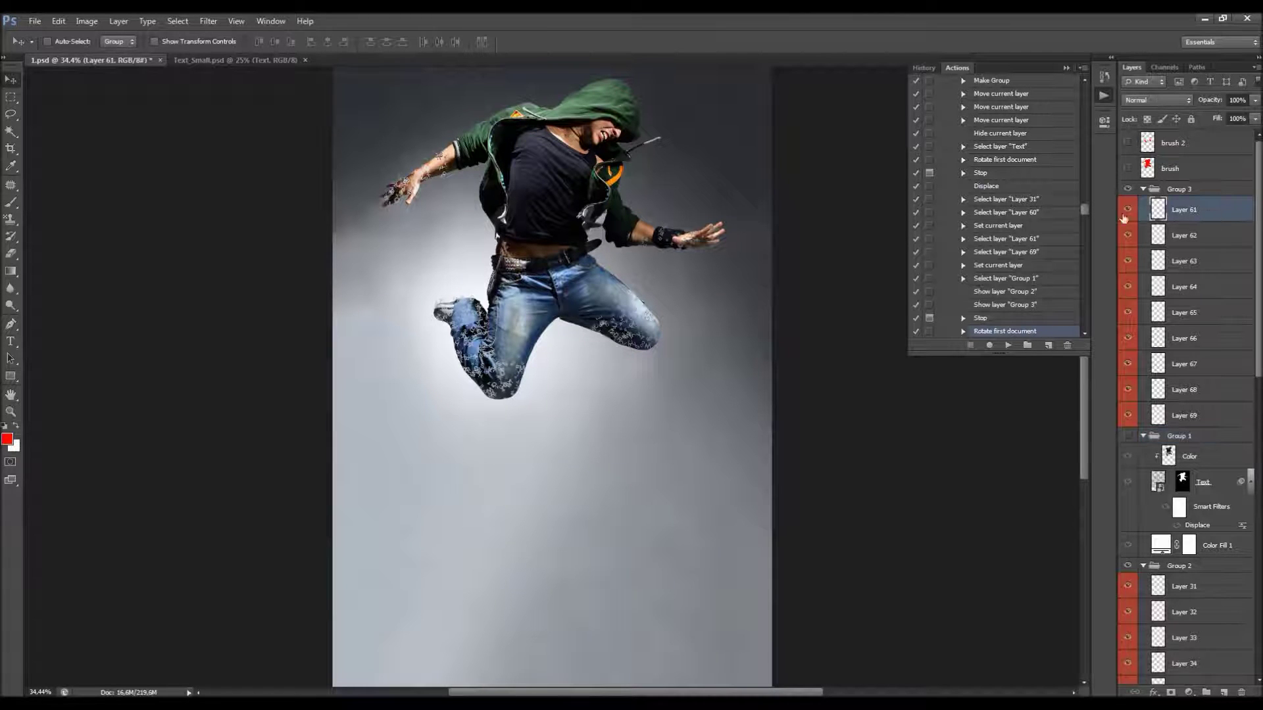
pyautogui.scroll(-7, 1178, 217)
pyautogui.scroll(7, 1179, 220)
pyautogui.click(1207, 237)
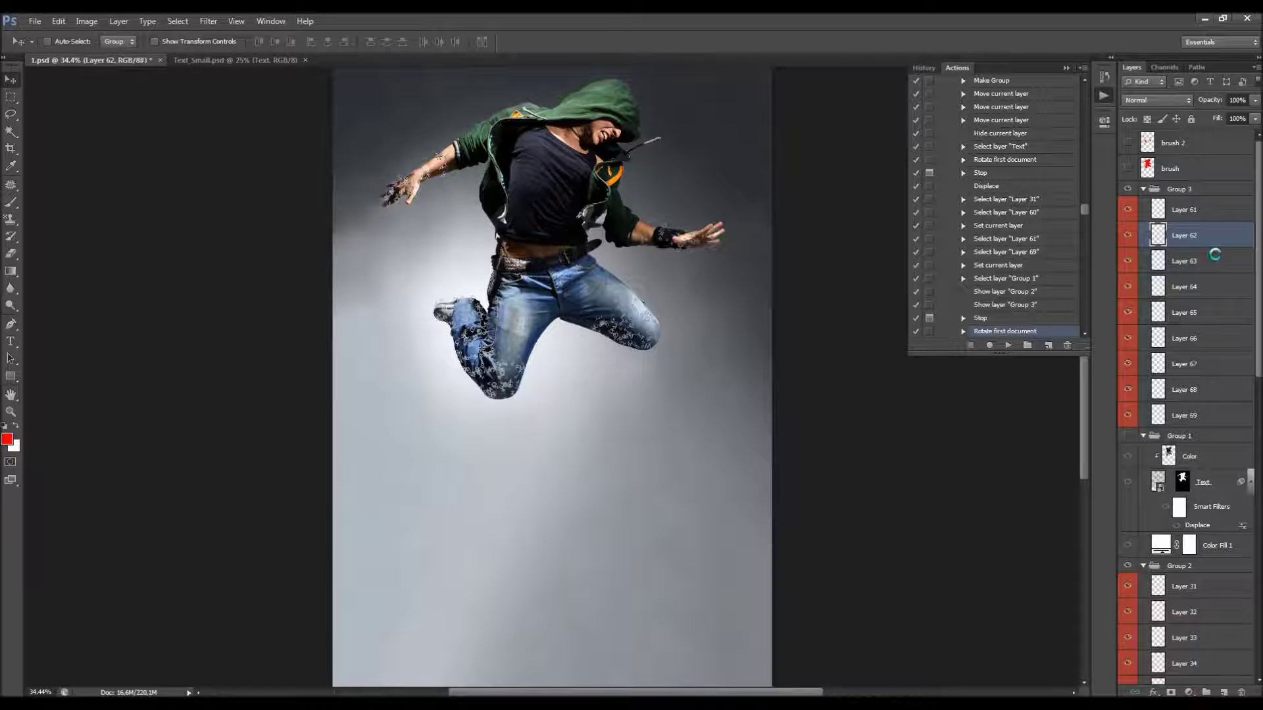
pyautogui.click(1212, 262)
pyautogui.click(1202, 289)
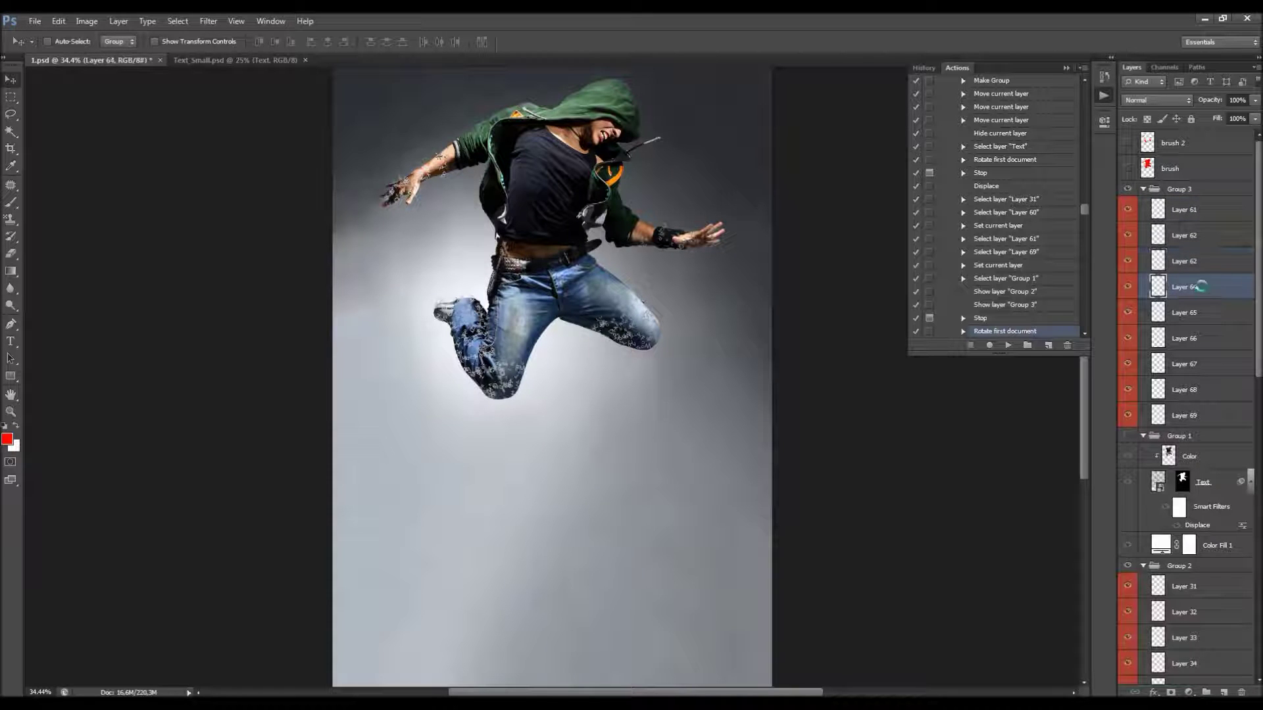
pyautogui.click(1205, 312)
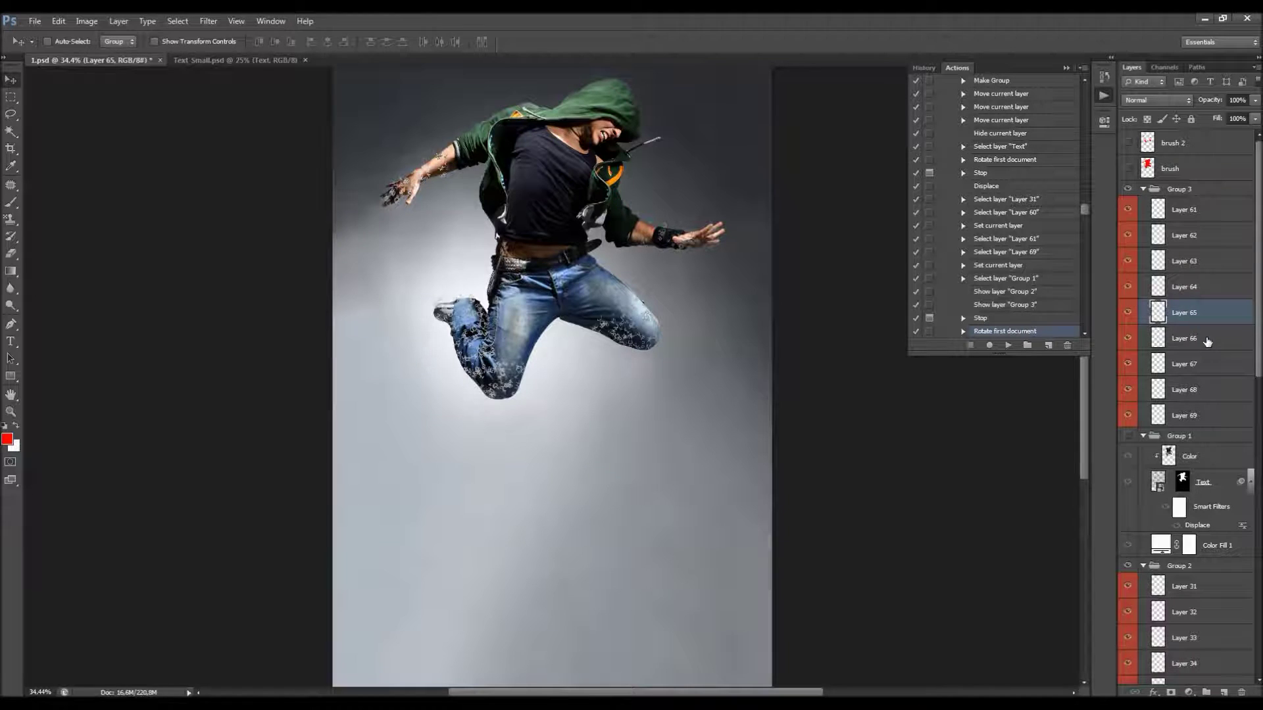
pyautogui.click(1207, 339)
pyautogui.click(1199, 365)
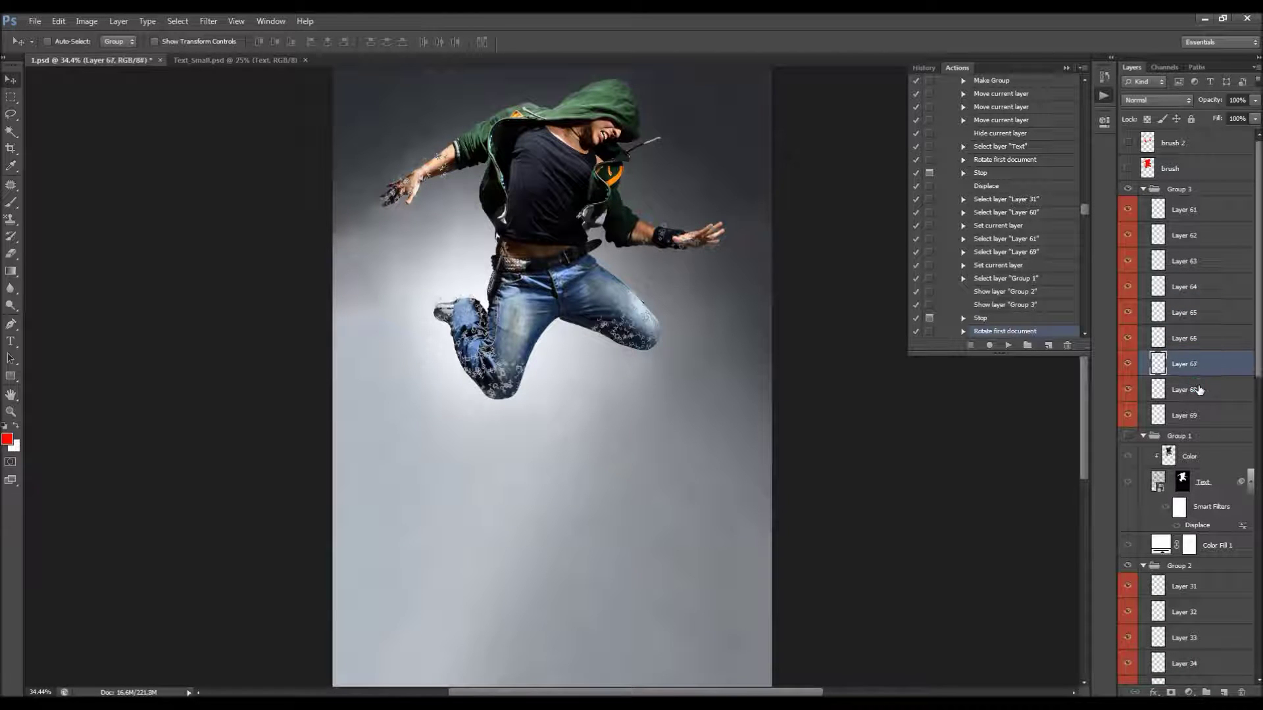
pyautogui.click(1198, 389)
pyautogui.click(1193, 415)
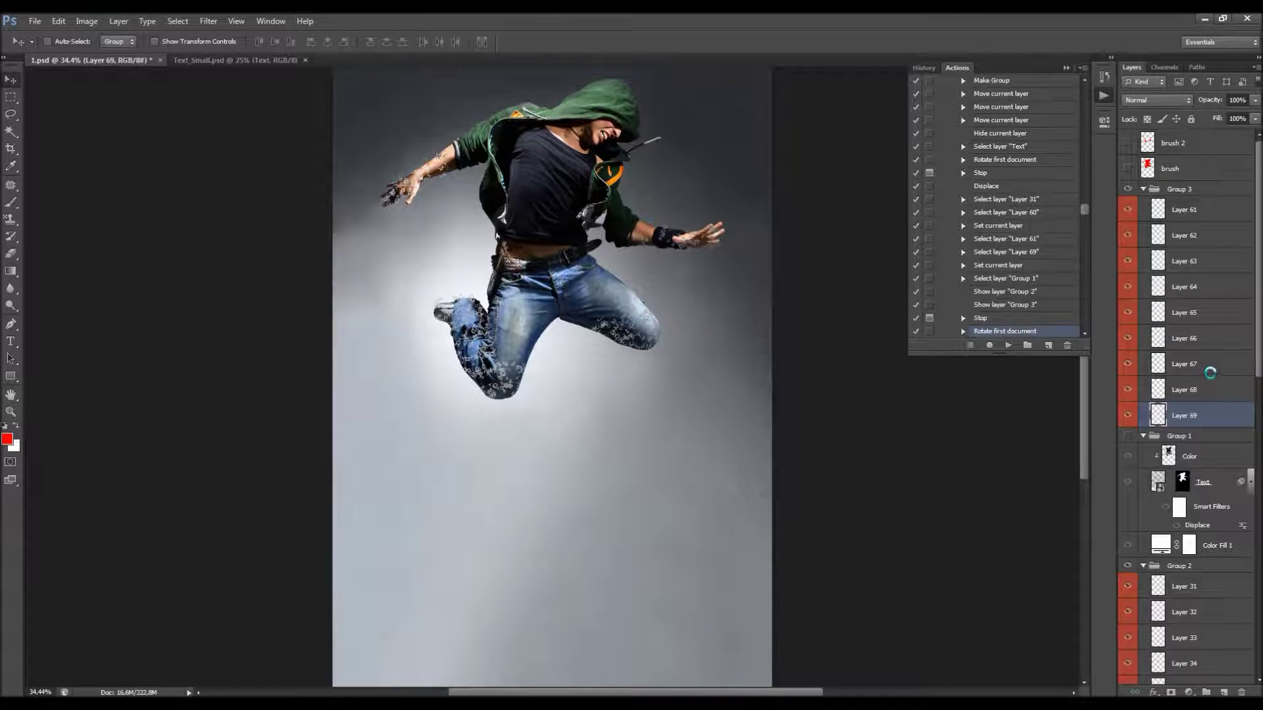
# Step: Reapply the Displace filter separately to each of Layers 31 through 36 in Group 2
pyautogui.scroll(-5, 1209, 373)
pyautogui.click(1215, 260)
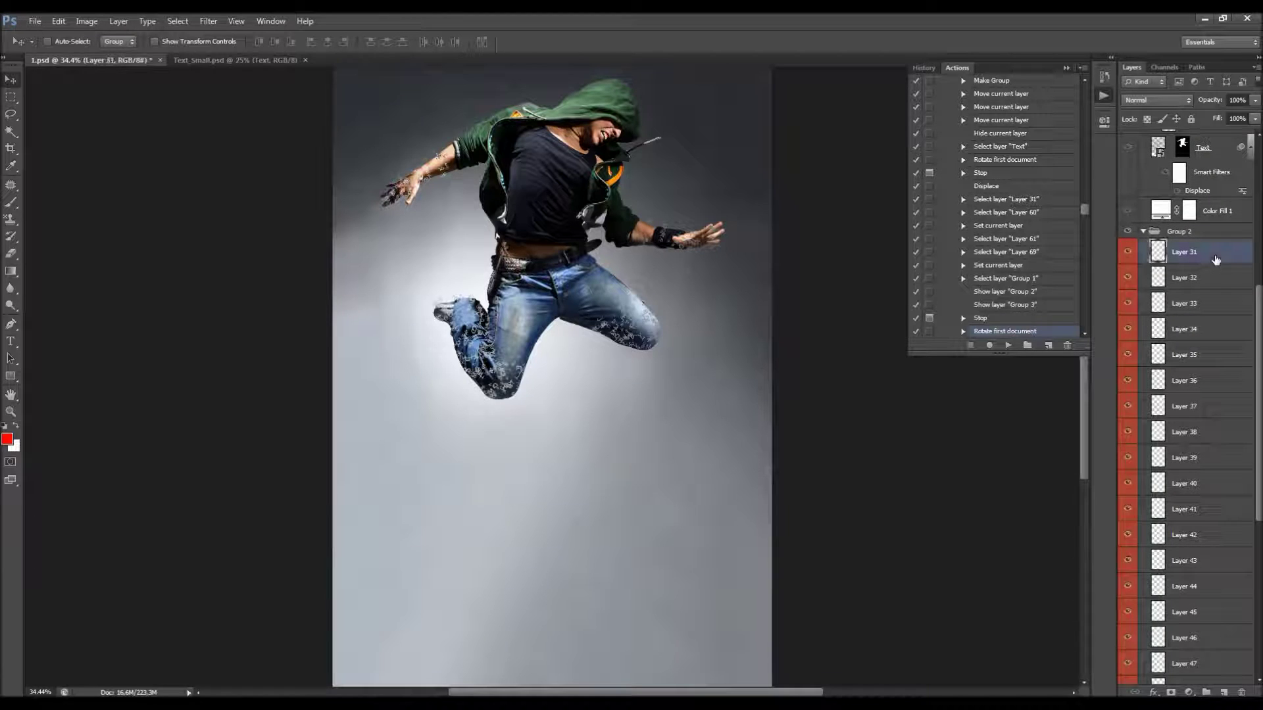
pyautogui.click(1210, 279)
pyautogui.click(1205, 304)
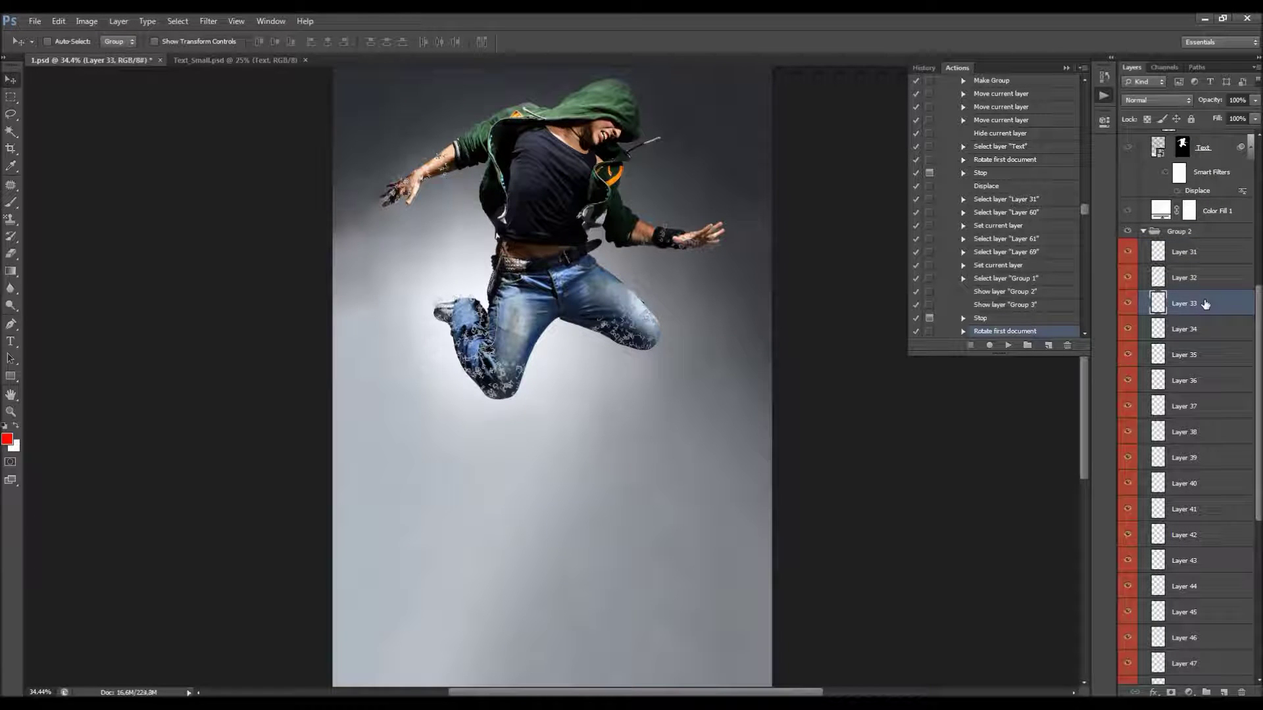
pyautogui.click(1204, 333)
pyautogui.click(1202, 360)
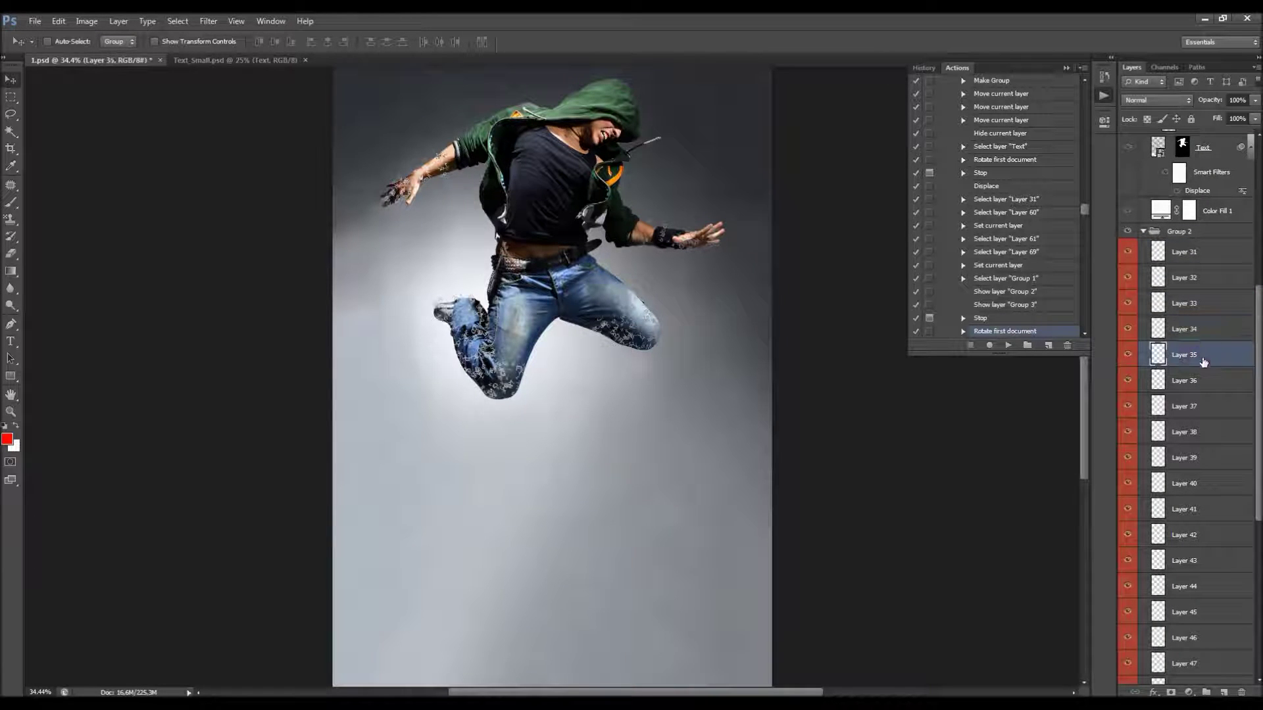
pyautogui.click(1207, 380)
# Step: Reapply the Displace filter one layer at a time to Layers 37 through 49 in Group 2
pyautogui.scroll(-3, 1207, 378)
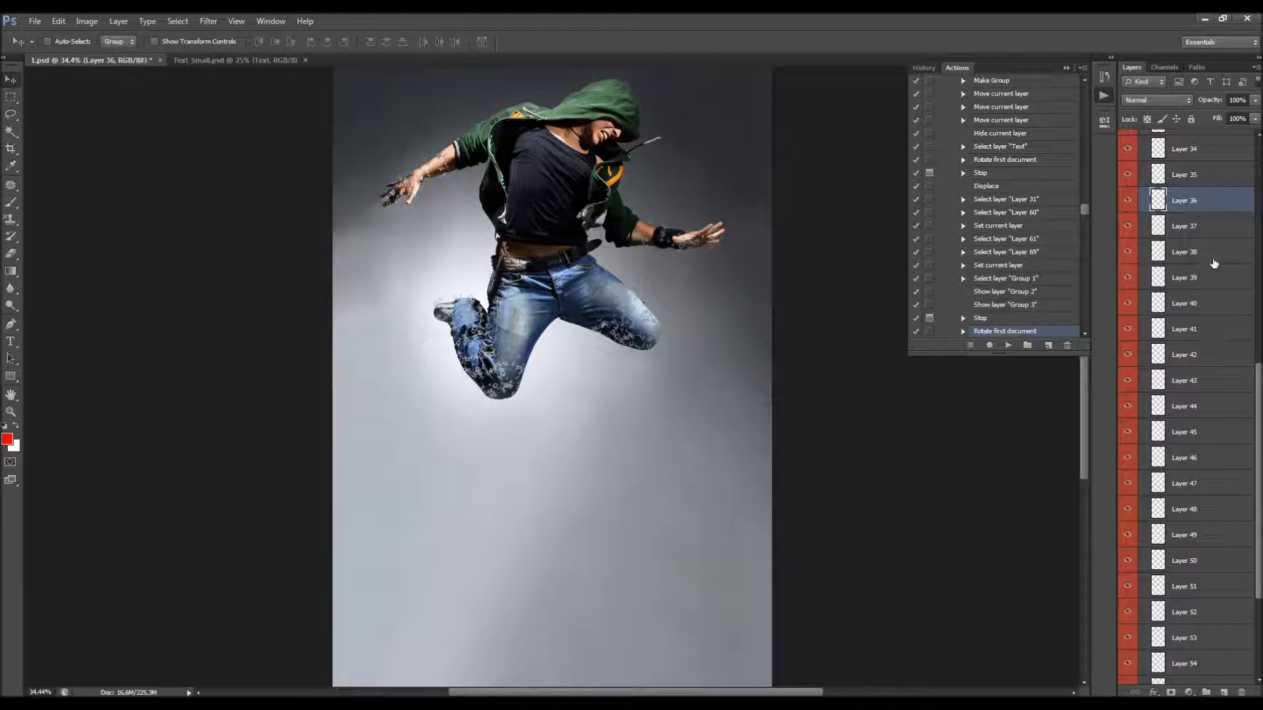
pyautogui.click(1209, 230)
pyautogui.click(1205, 250)
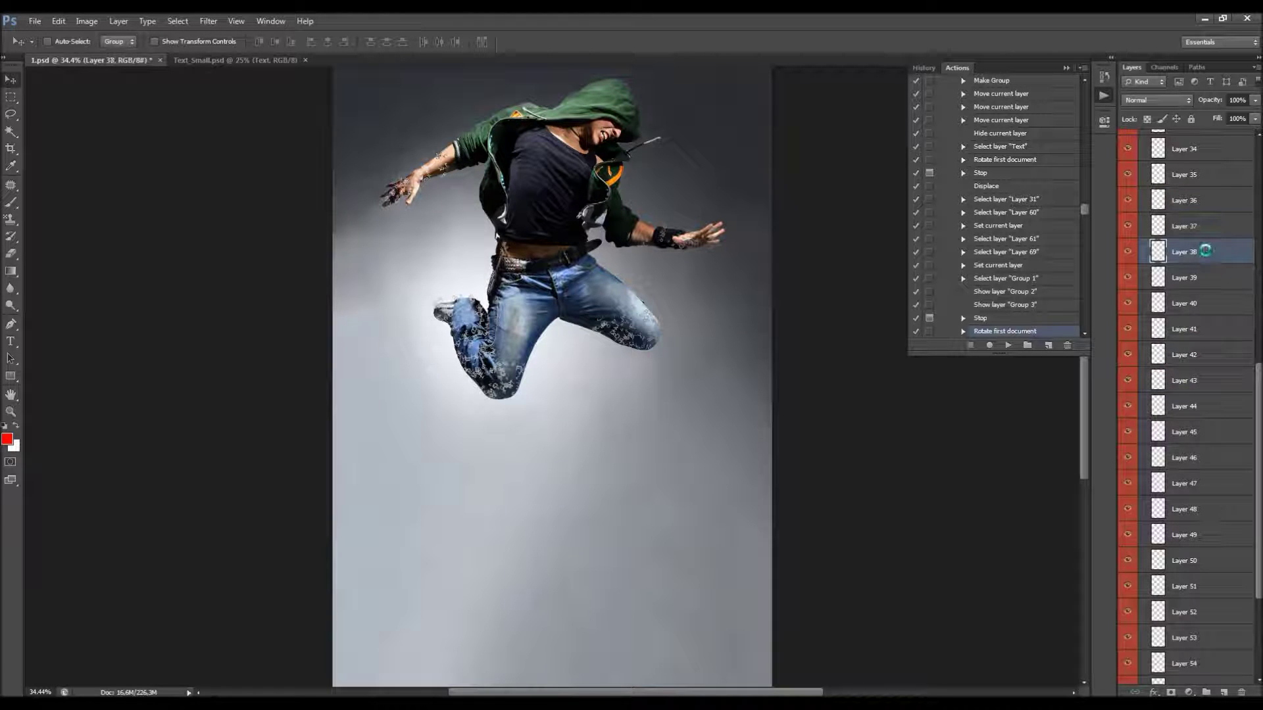
pyautogui.moveTo(1207, 255); pyautogui.dragTo(1197, 290)
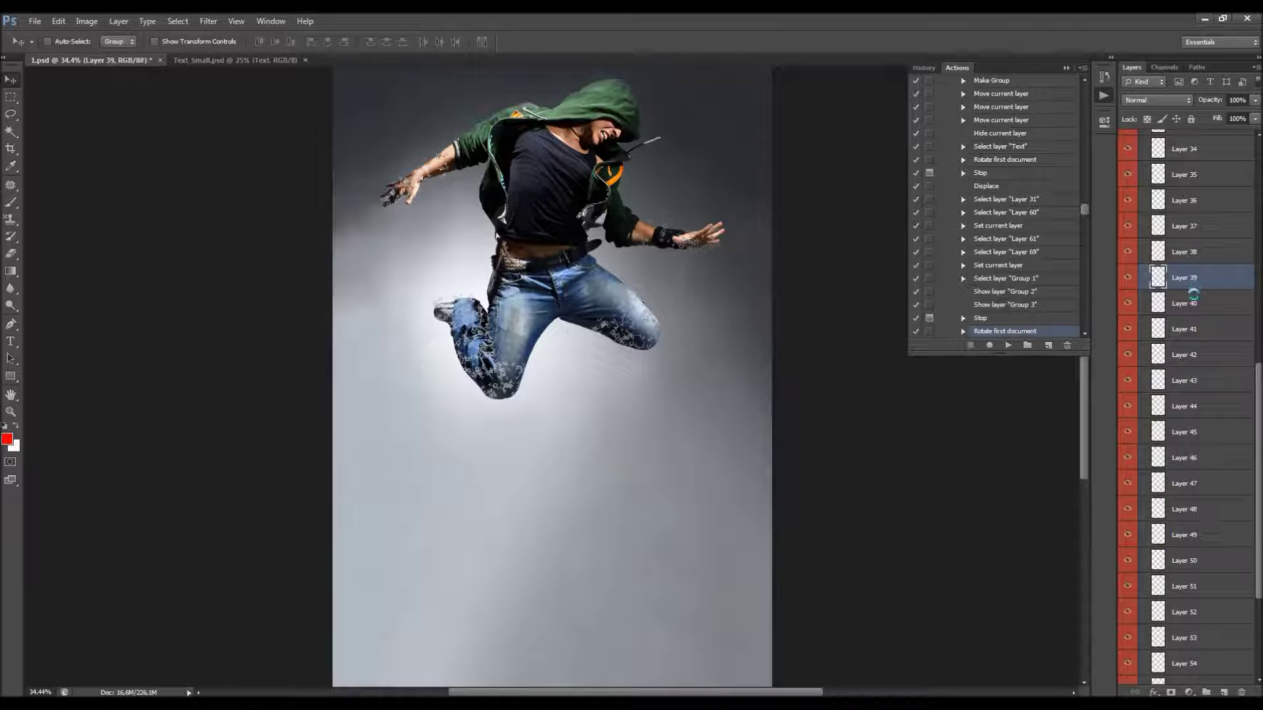
pyautogui.click(1194, 304)
pyautogui.click(1197, 329)
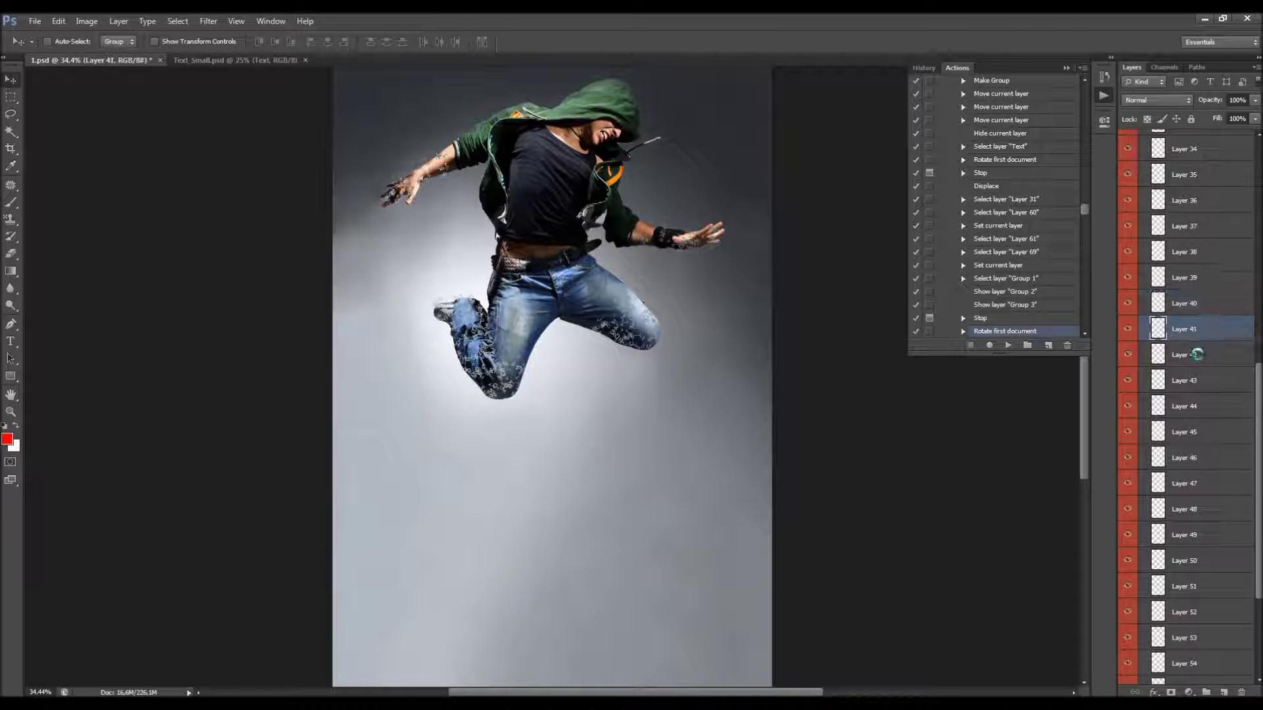
pyautogui.click(1197, 355)
pyautogui.click(1204, 379)
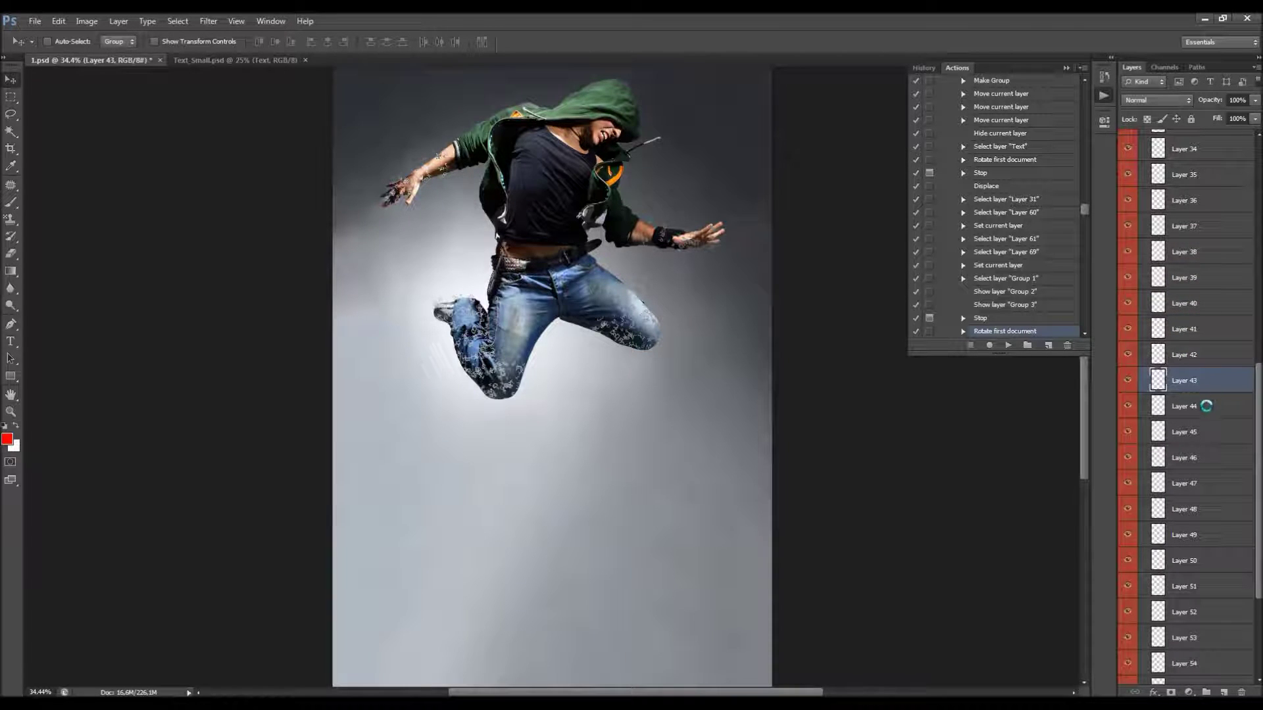
pyautogui.click(1207, 407)
pyautogui.click(1205, 435)
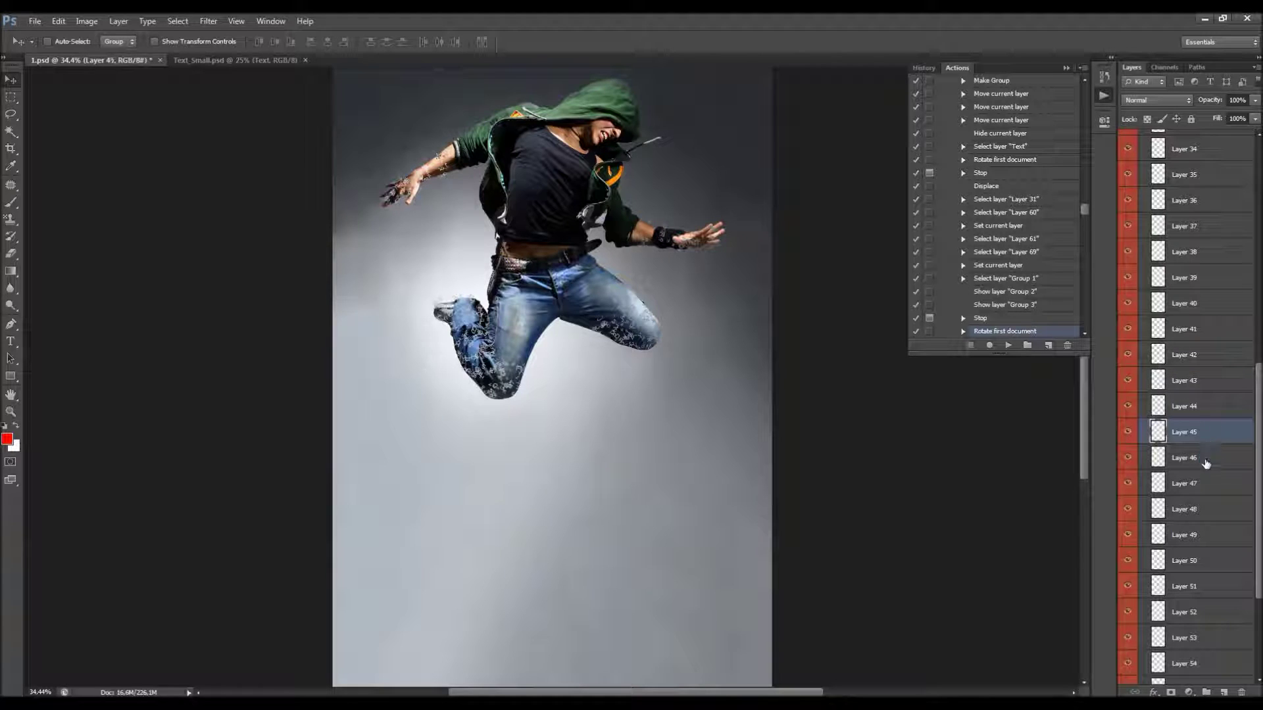
pyautogui.click(1206, 460)
pyautogui.click(1200, 481)
pyautogui.click(1198, 508)
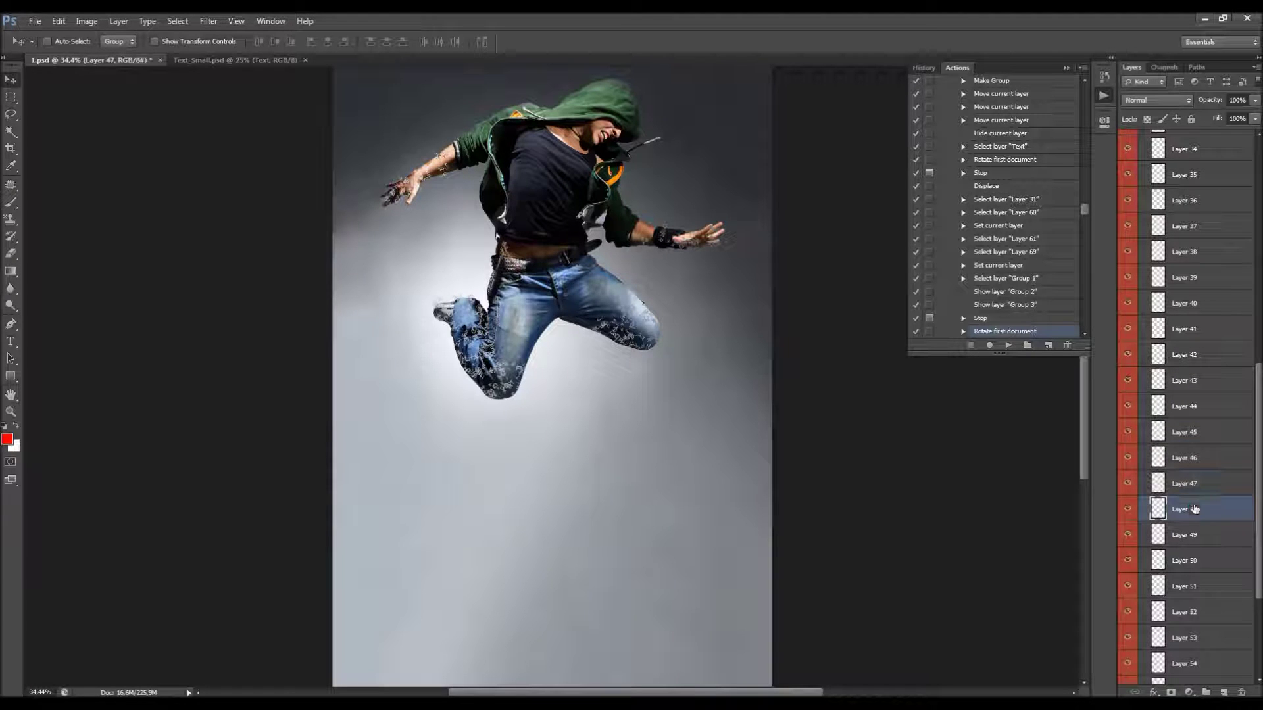
pyautogui.click(1201, 534)
# Step: Reapply the Displace filter one layer at a time to the remaining red-marked Layers 50 through 60 in Group 2
pyautogui.scroll(-5, 1225, 490)
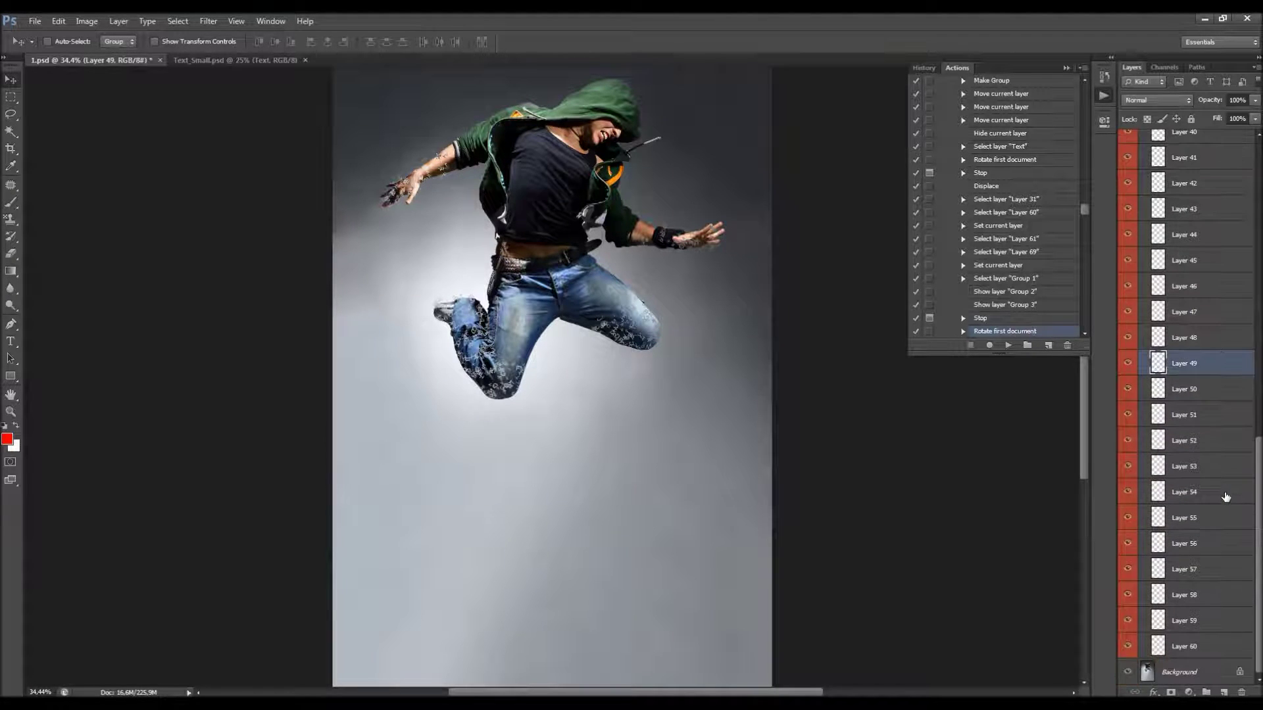
pyautogui.click(1209, 389)
pyautogui.click(1205, 416)
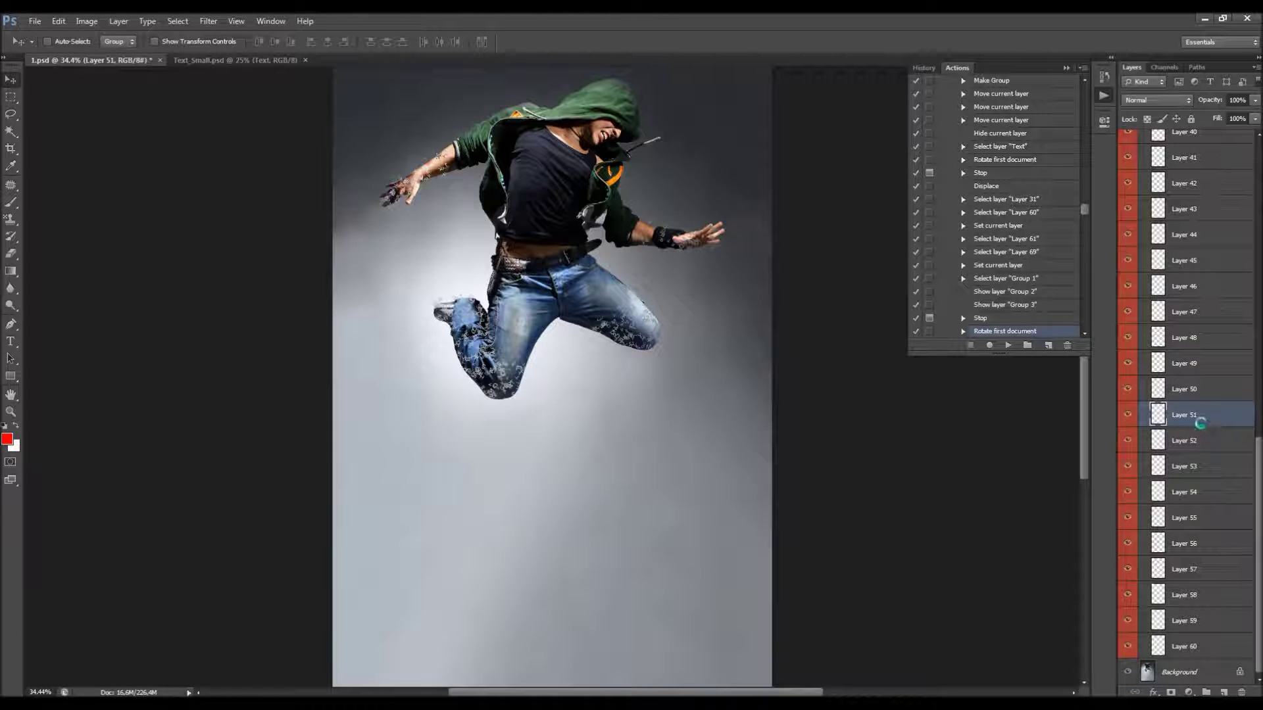
pyautogui.click(1202, 441)
pyautogui.click(1194, 468)
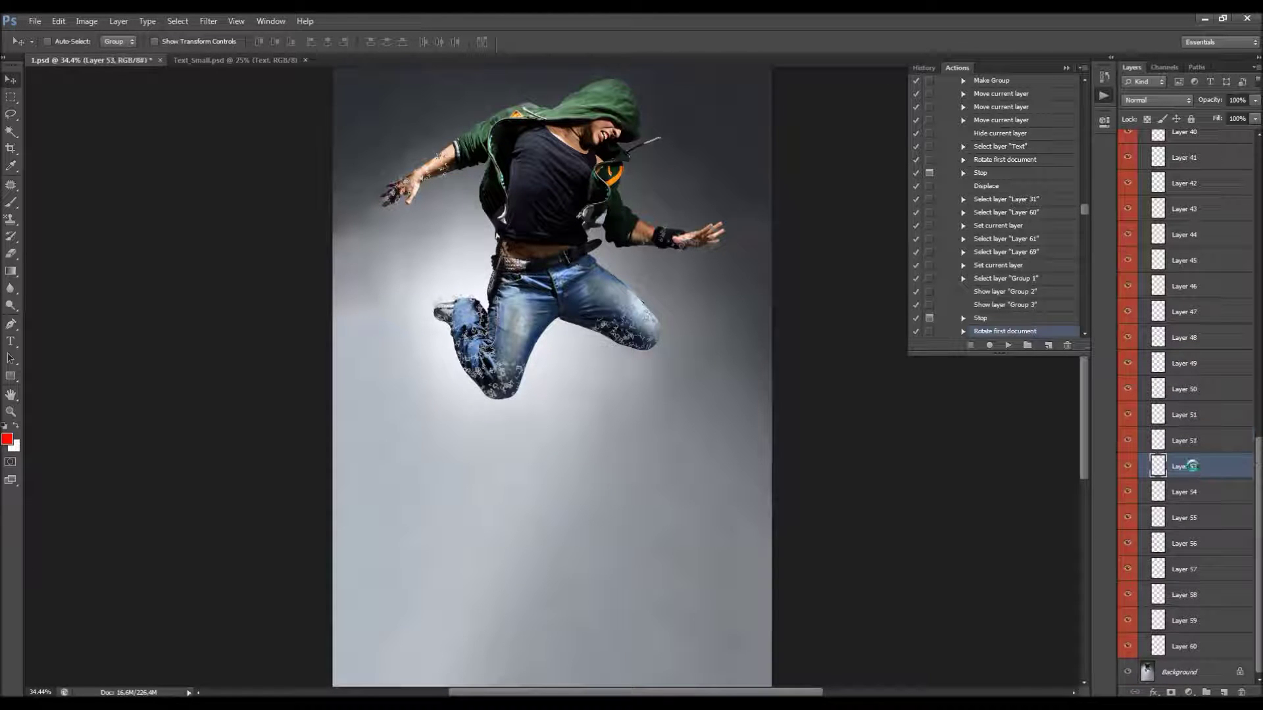
pyautogui.click(1185, 494)
pyautogui.click(1190, 519)
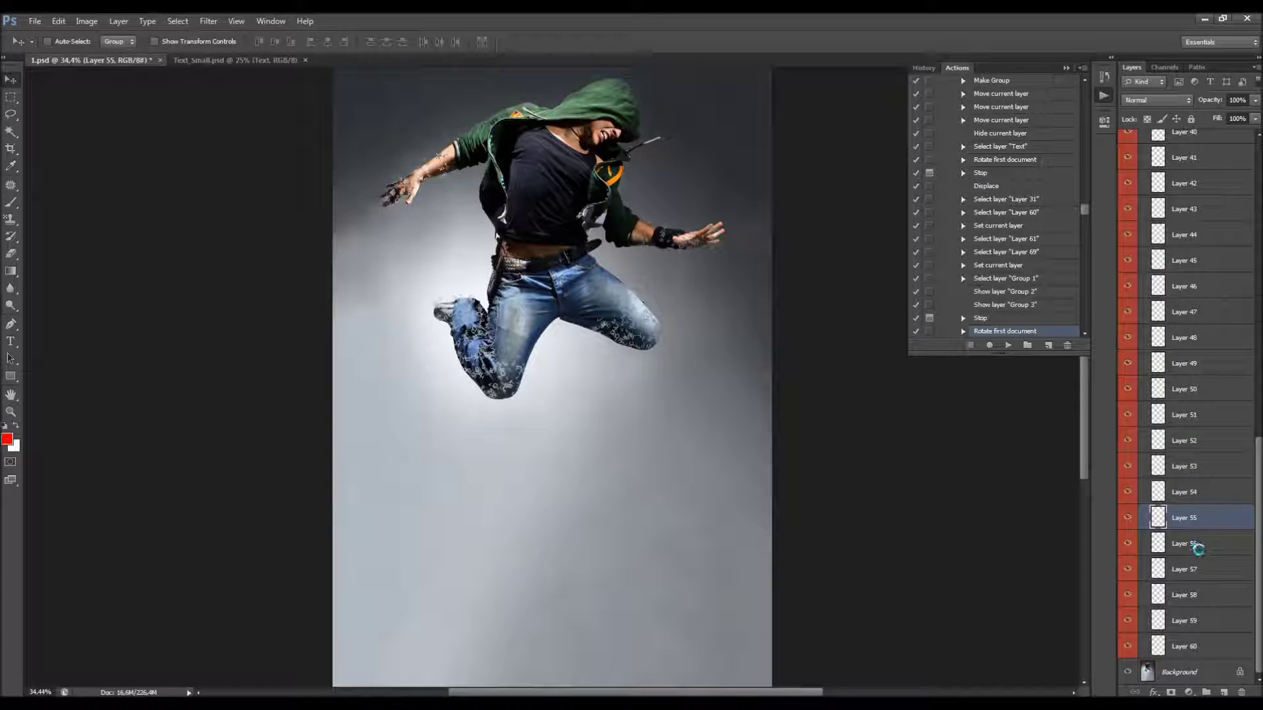
pyautogui.keyDown('shift'); pyautogui.click(1195, 546); pyautogui.keyUp('shift')
pyautogui.click(1199, 550)
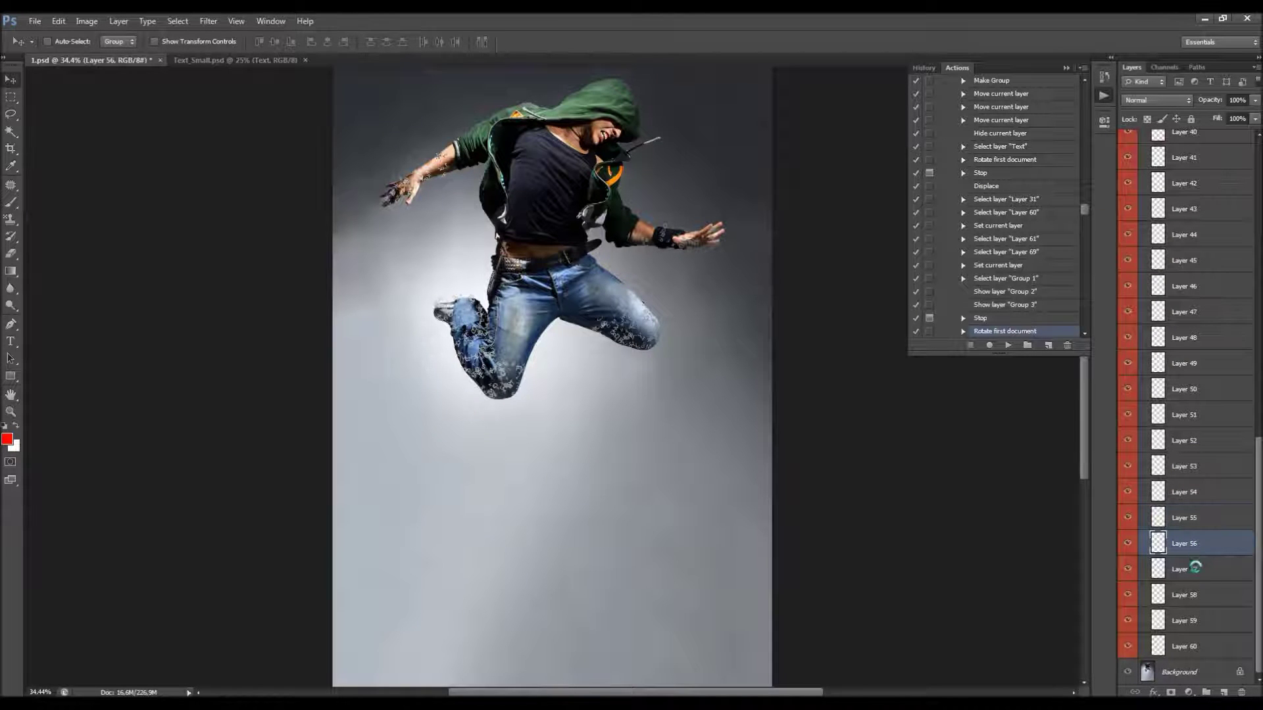
pyautogui.click(1196, 570)
pyautogui.click(1195, 595)
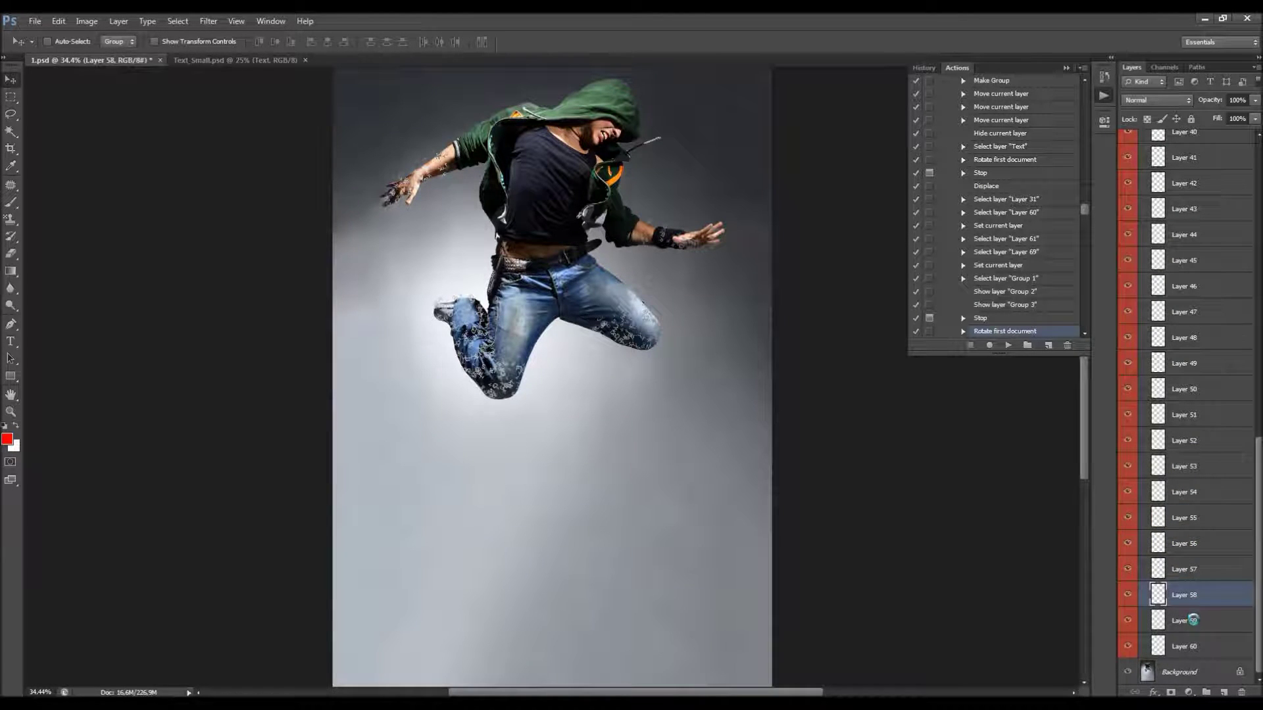
pyautogui.click(1193, 622)
pyautogui.click(1200, 643)
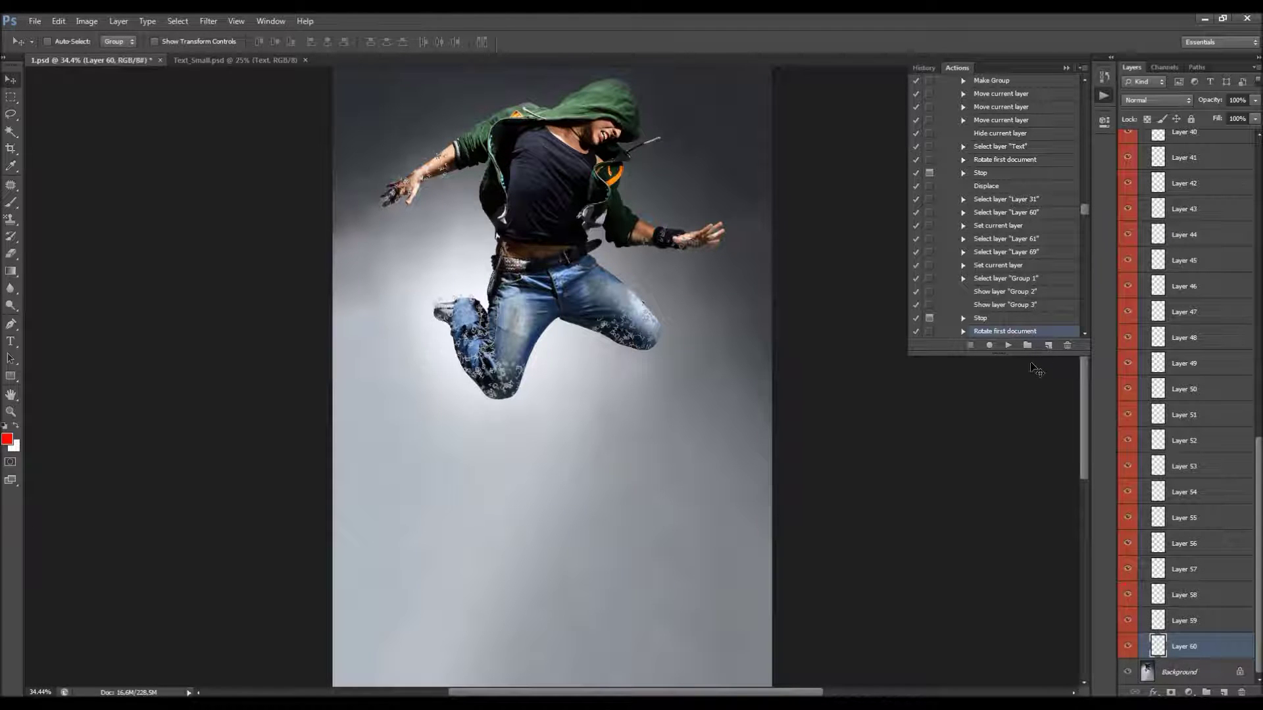
# Step: Resume the paused Small Letters - DOWN action and apply its Radial Blur with the blur center at the upper middle edge
pyautogui.click(1008, 345)
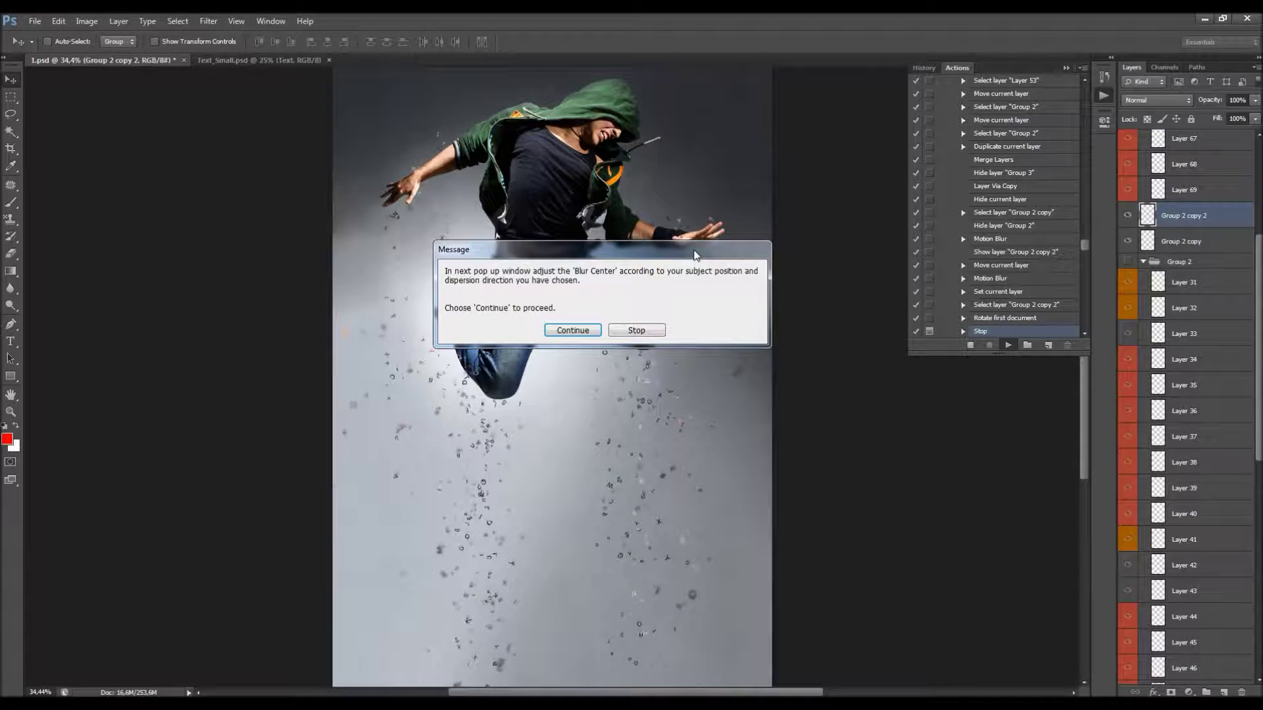
pyautogui.moveTo(695, 256); pyautogui.dragTo(693, 259)
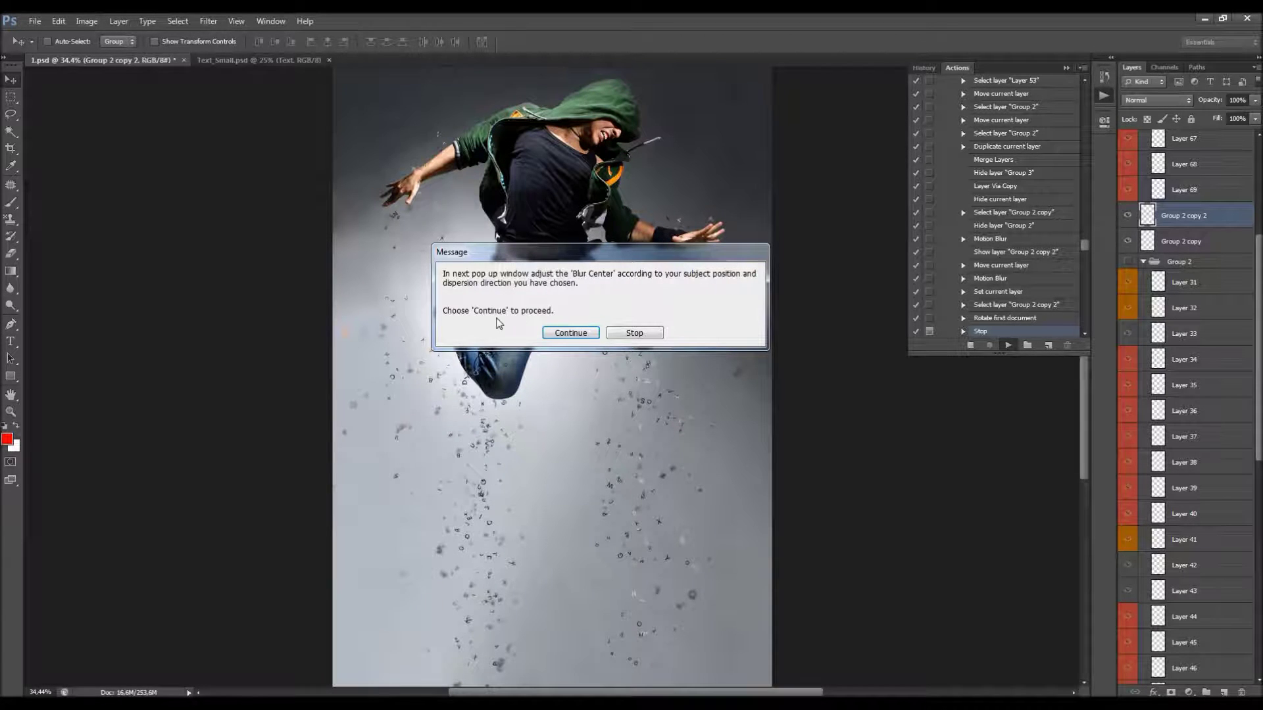
pyautogui.click(563, 331)
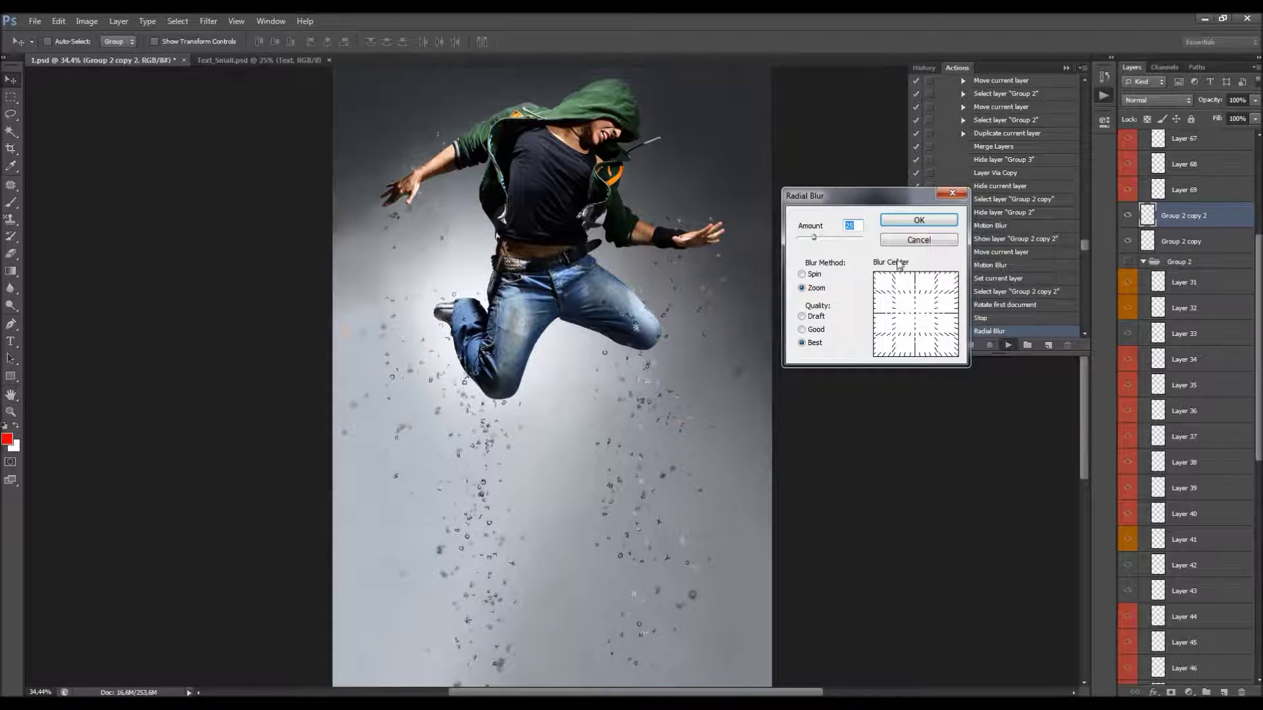
pyautogui.click(918, 293)
pyautogui.click(916, 273)
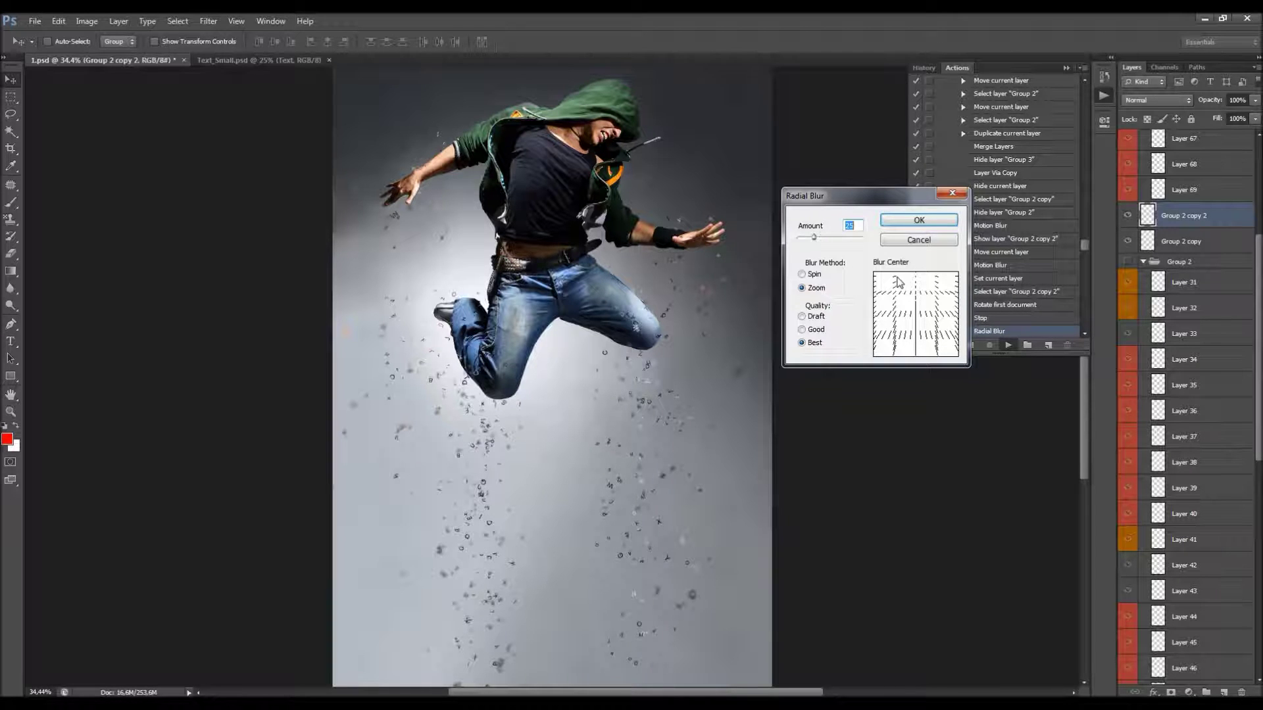
pyautogui.moveTo(917, 202); pyautogui.dragTo(778, 233)
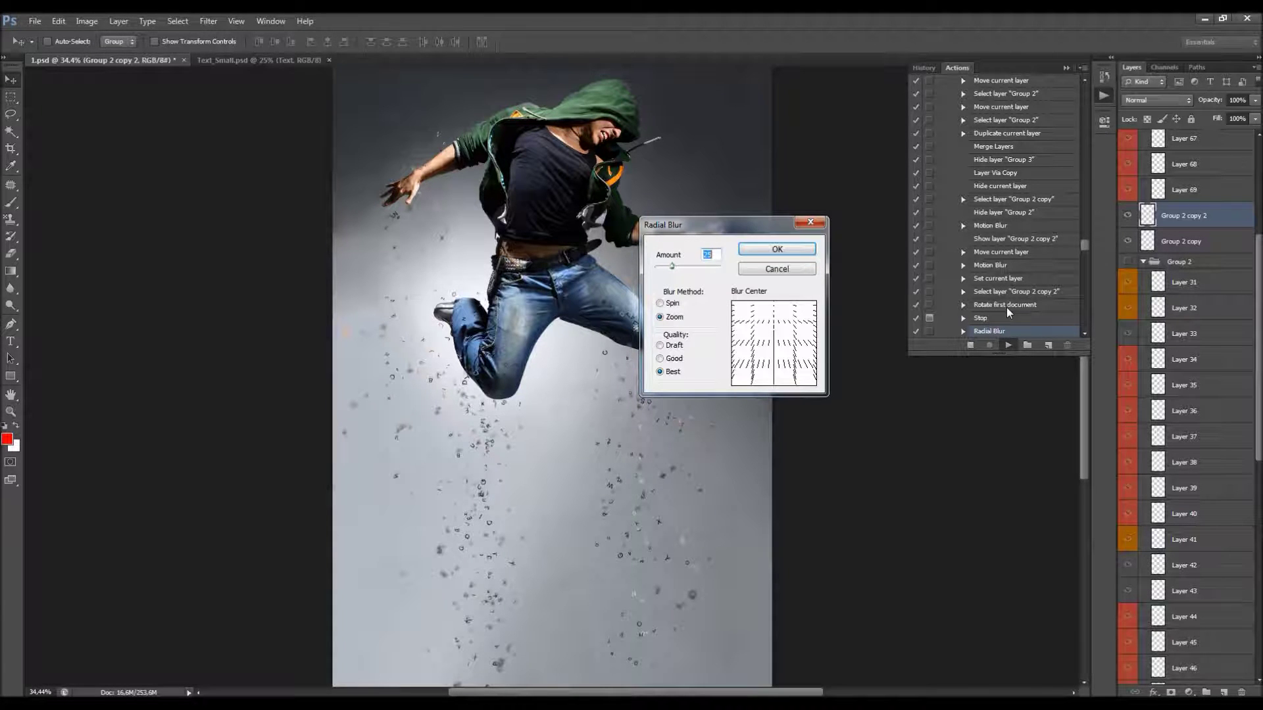
pyautogui.click(777, 249)
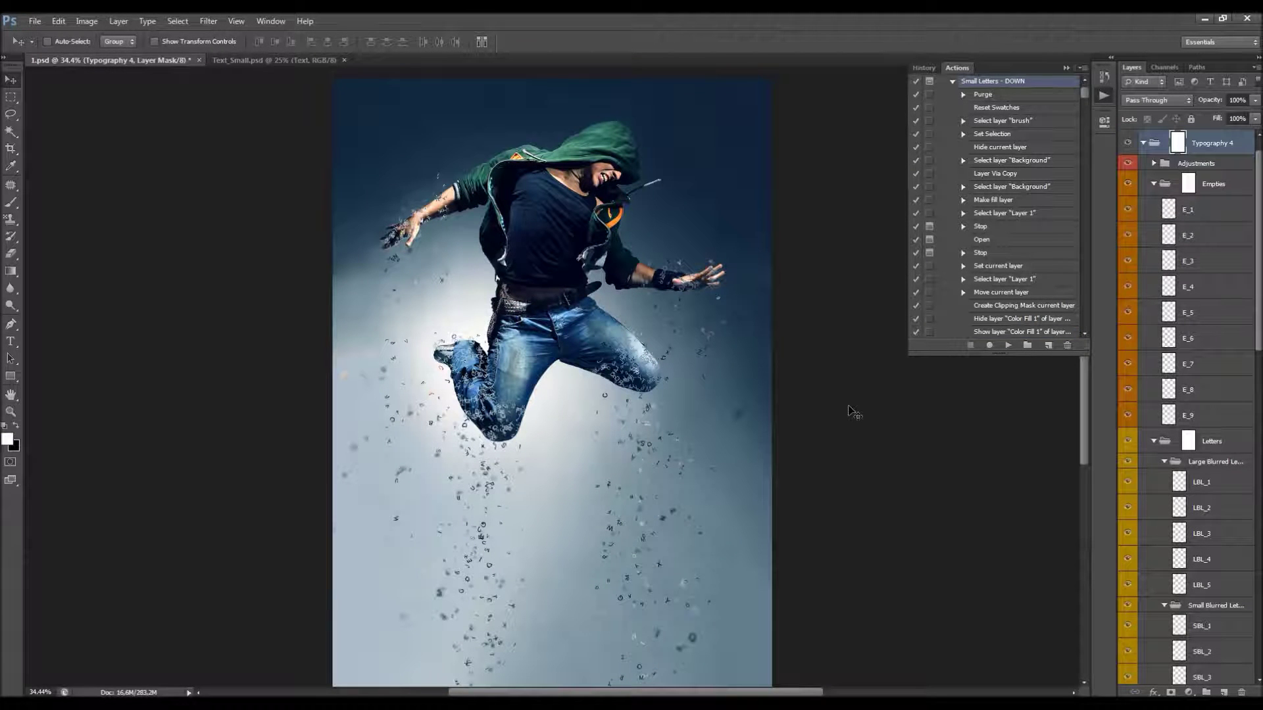
# Step: Collapse the Small Letters - DOWN action and the Typography 4 action set, and put the action list away
pyautogui.scroll(2, 985, 158)
pyautogui.click(951, 108)
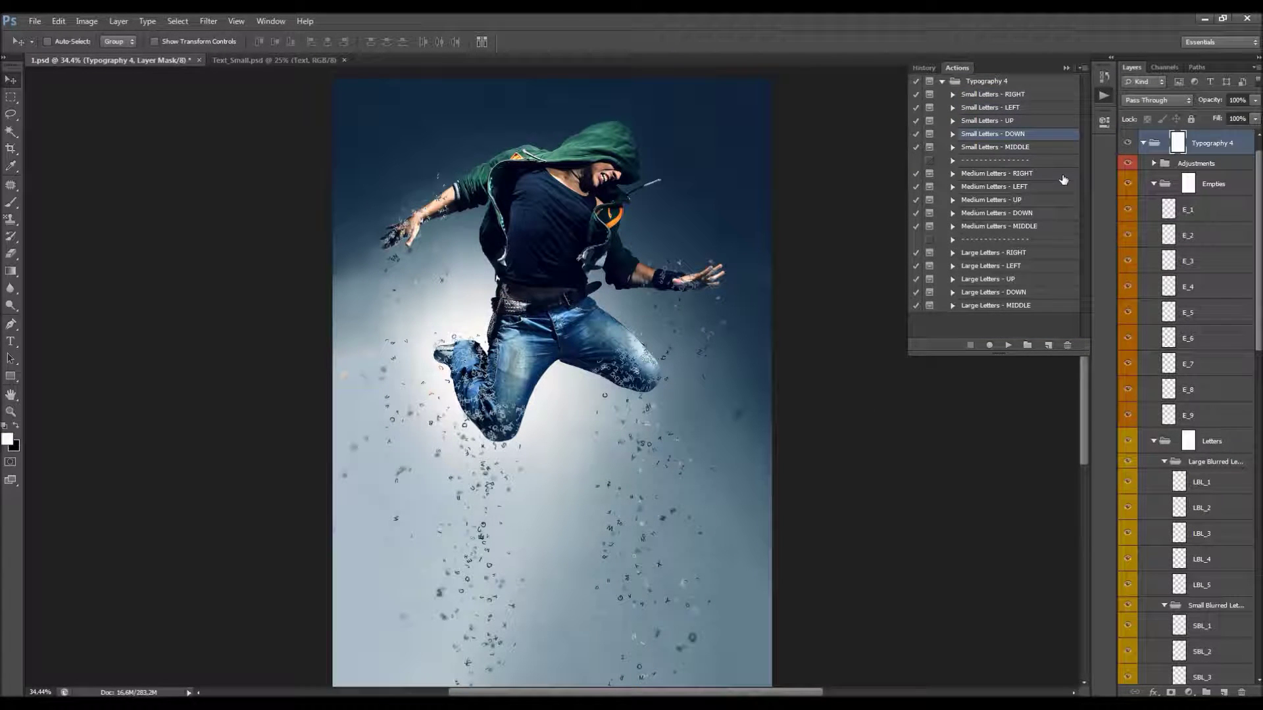
pyautogui.click(942, 81)
pyautogui.click(1063, 67)
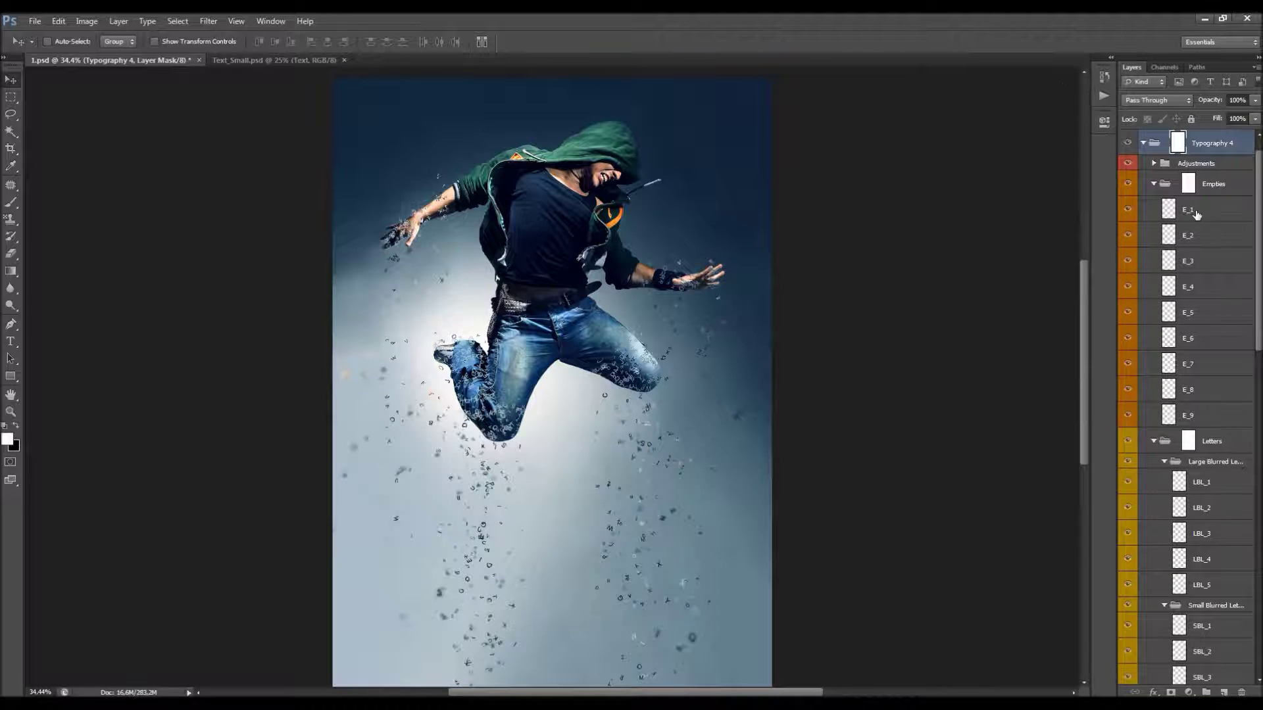
# Step: Look through the generated layers and collapse the Typography 4 layer group with all its subgroups
pyautogui.scroll(1, 1196, 216)
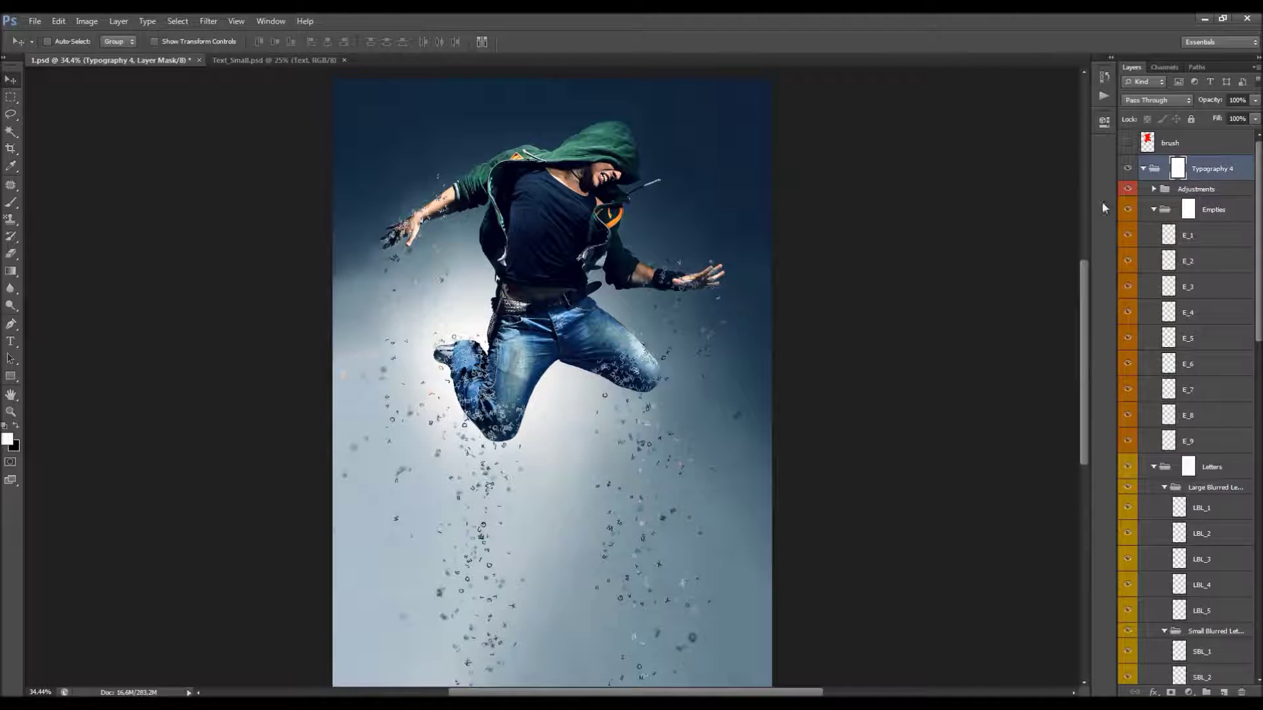
pyautogui.scroll(-3, 1229, 176)
pyautogui.scroll(3, 1228, 176)
pyautogui.click(1145, 169)
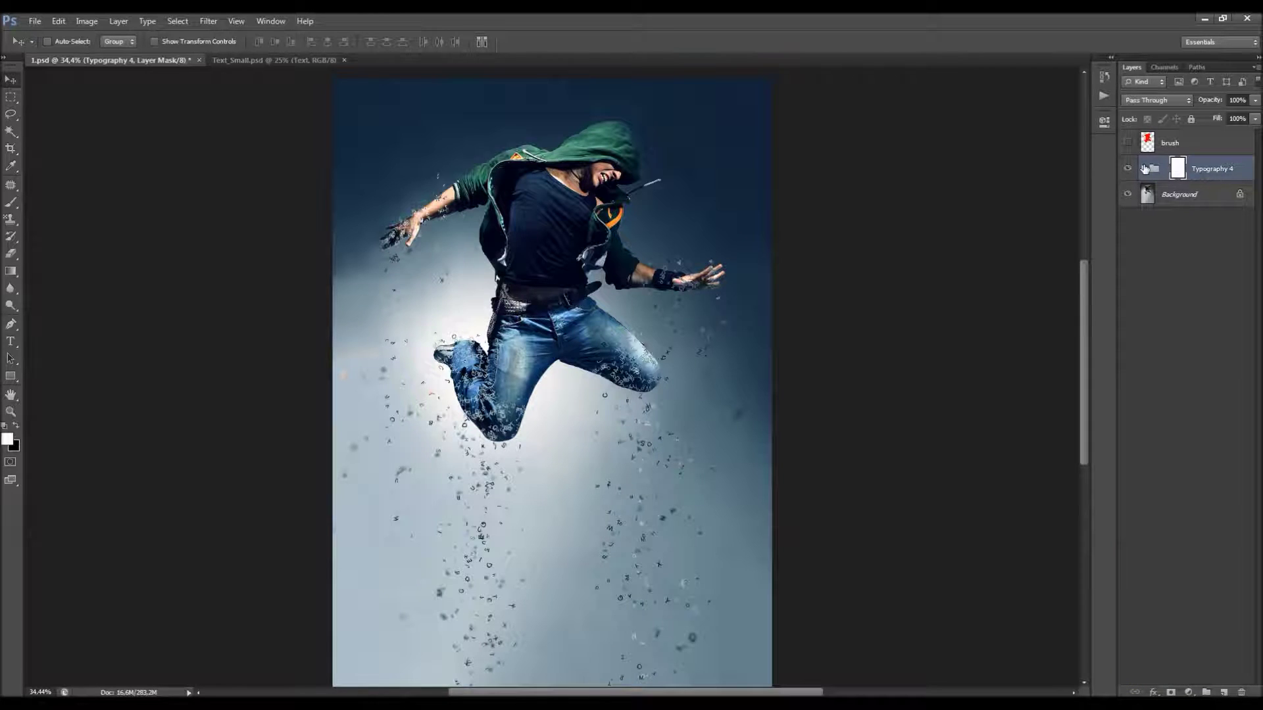
pyautogui.click(1143, 169)
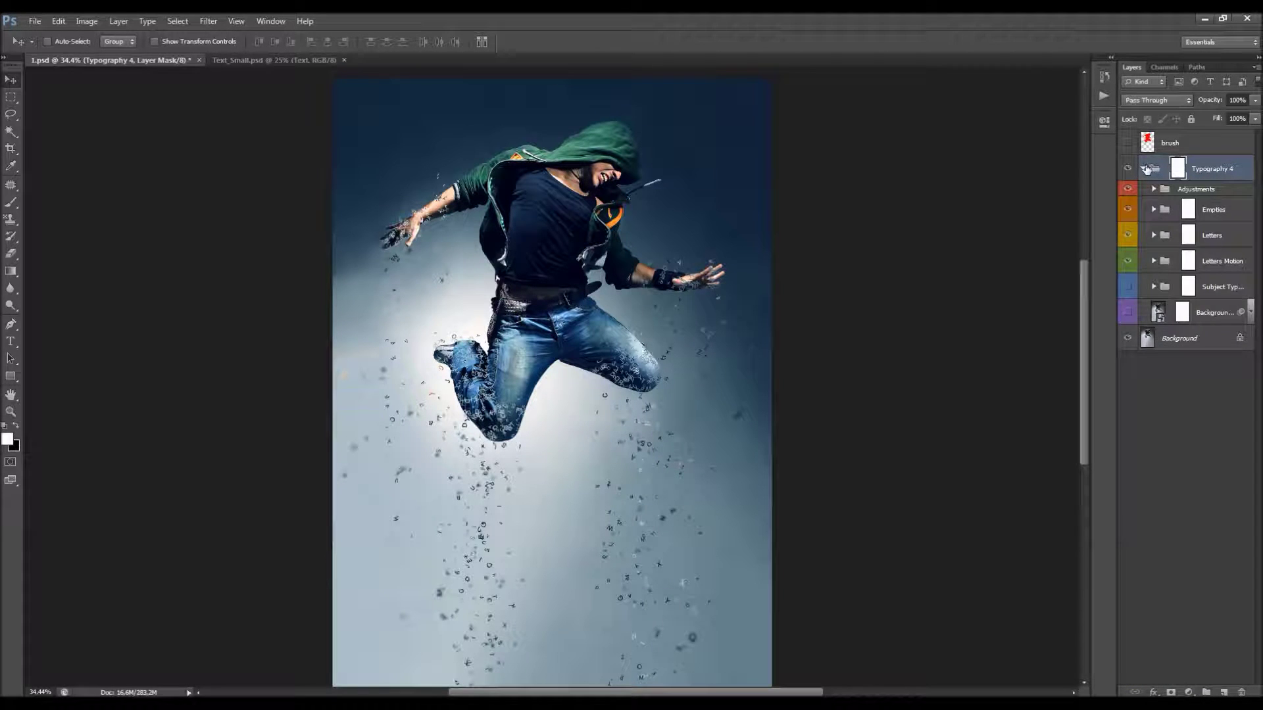
pyautogui.click(1145, 169)
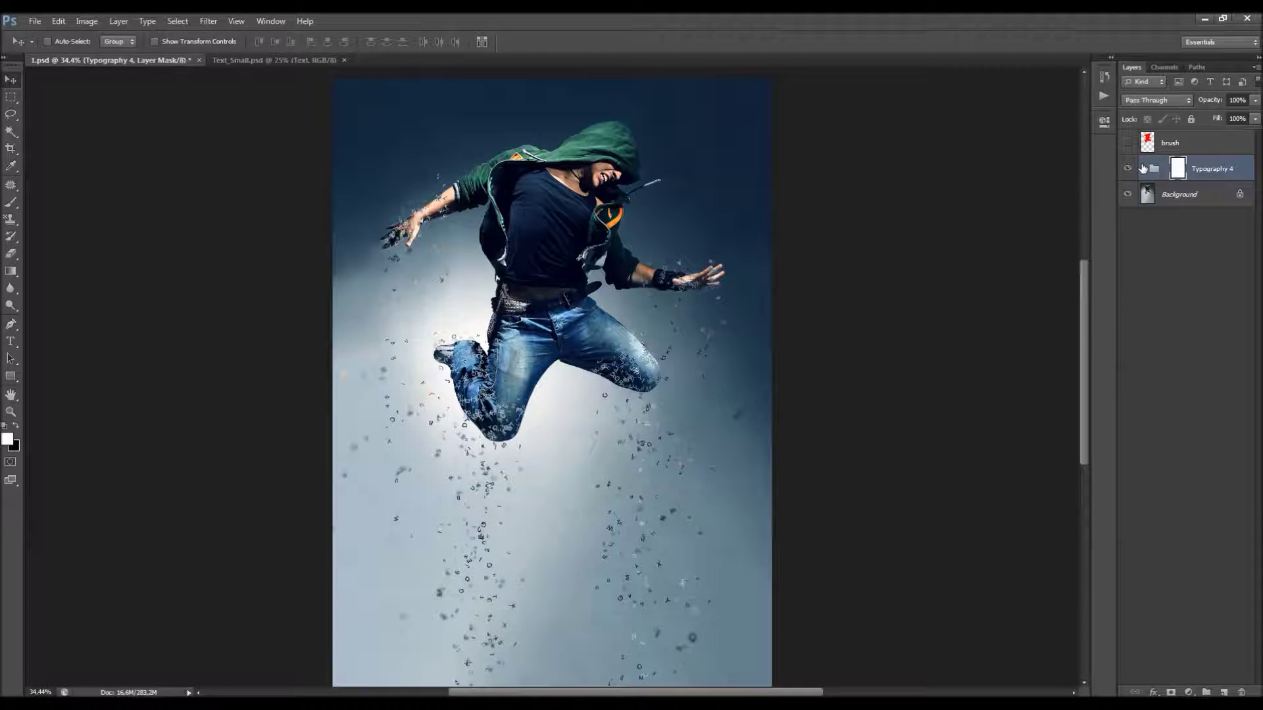
# Step: Show the brush layer and bring up the list of actions in the Typography 4 set
pyautogui.click(1183, 148)
pyautogui.click(1126, 143)
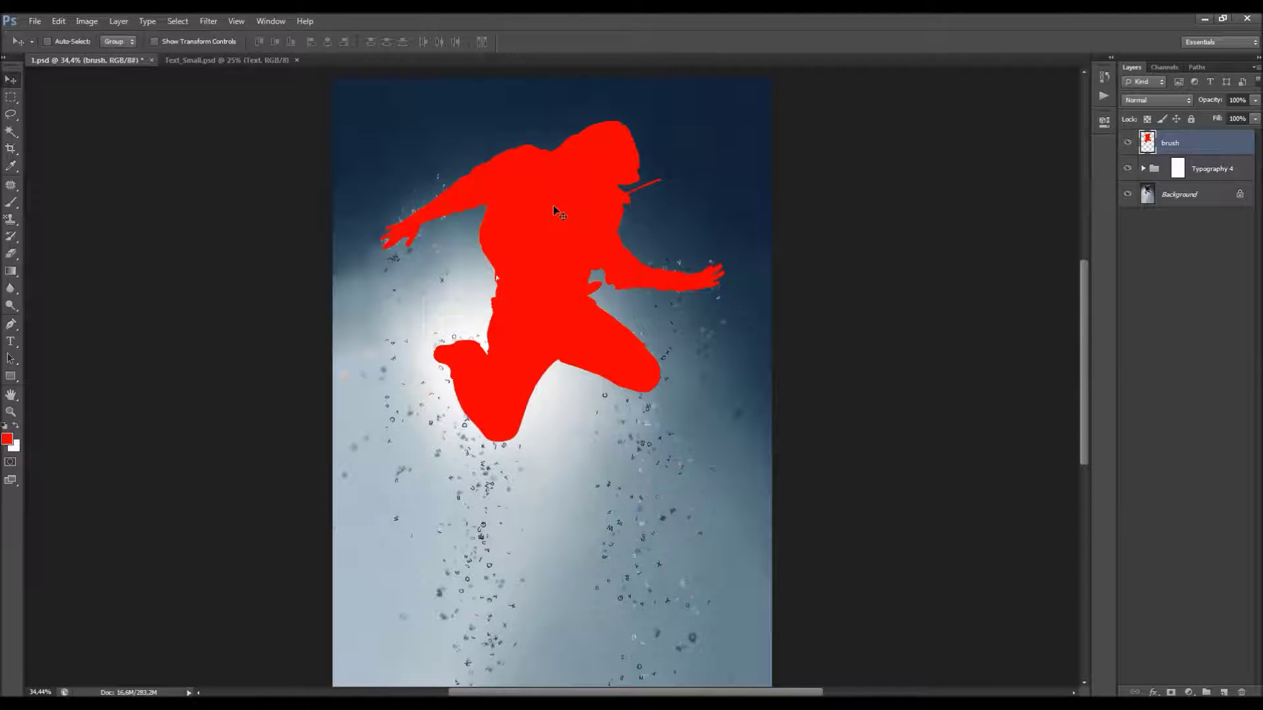
pyautogui.click(1103, 96)
pyautogui.click(942, 82)
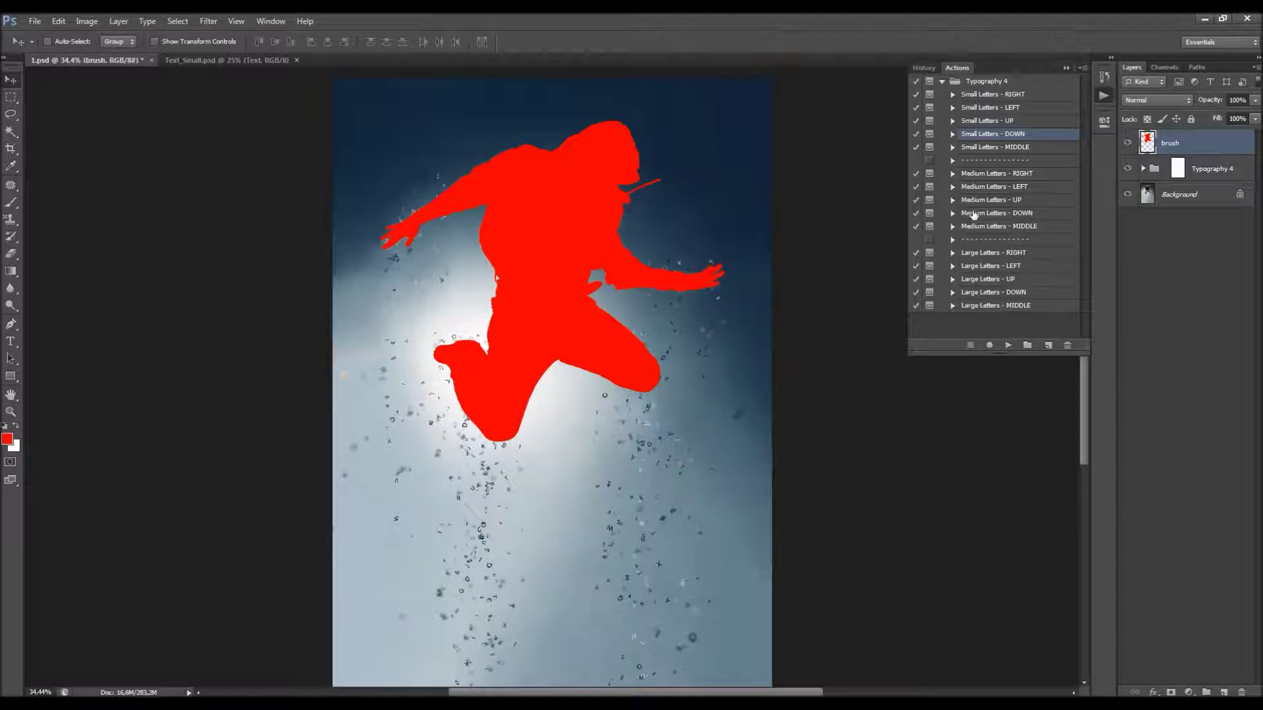
# Step: Delete the Typography 4 layer group, undo the deletion, and hide the brush layer
pyautogui.click(1205, 173)
pyautogui.press('Delete')
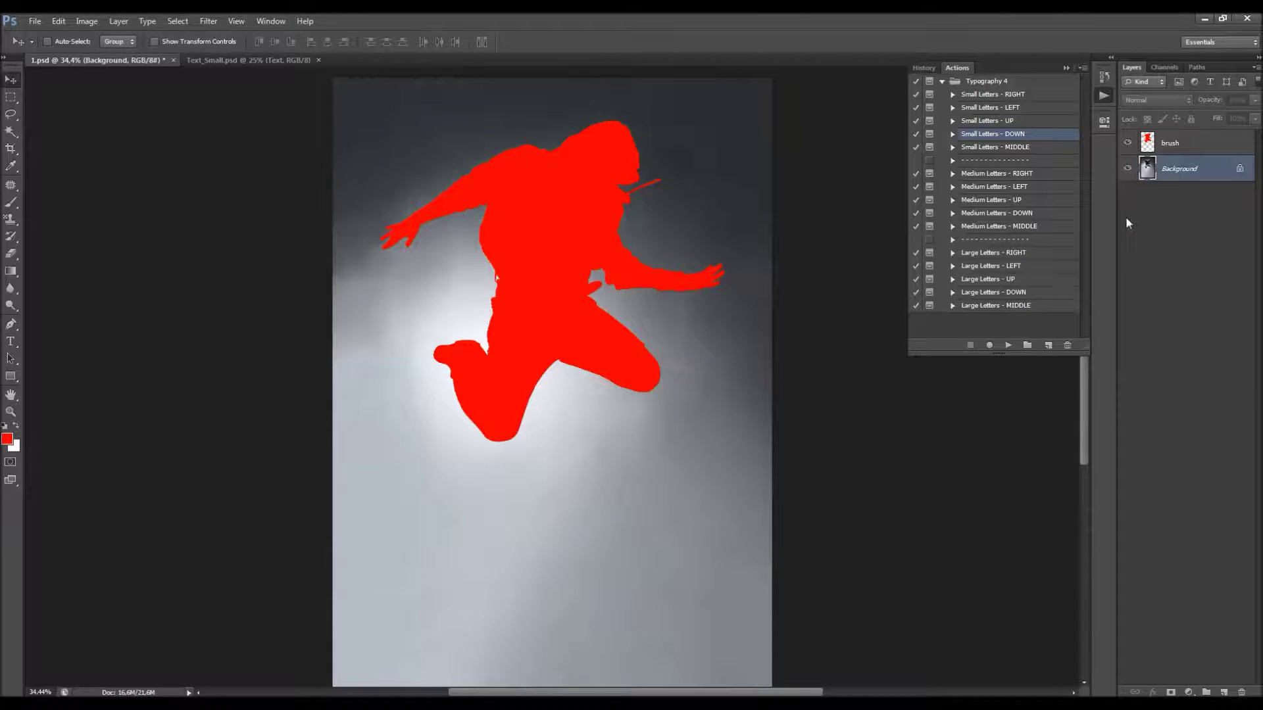
pyautogui.hotkey('ctrl', 'z')
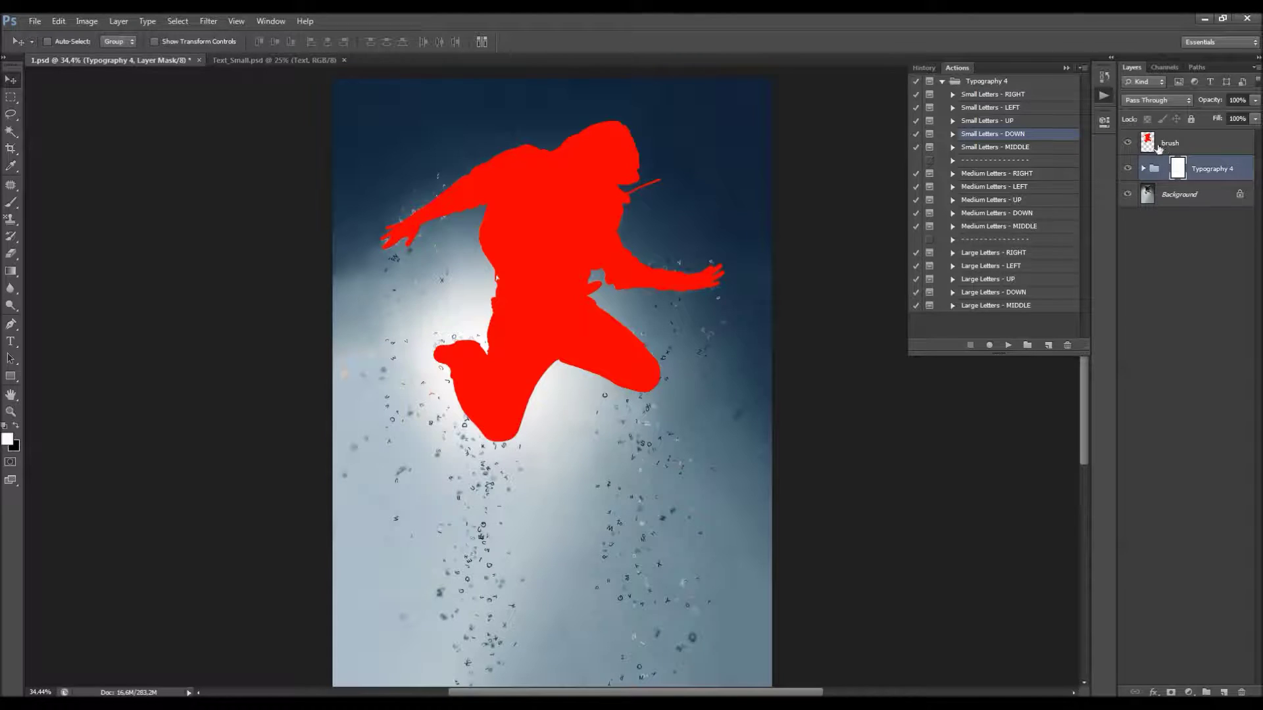
pyautogui.click(1127, 142)
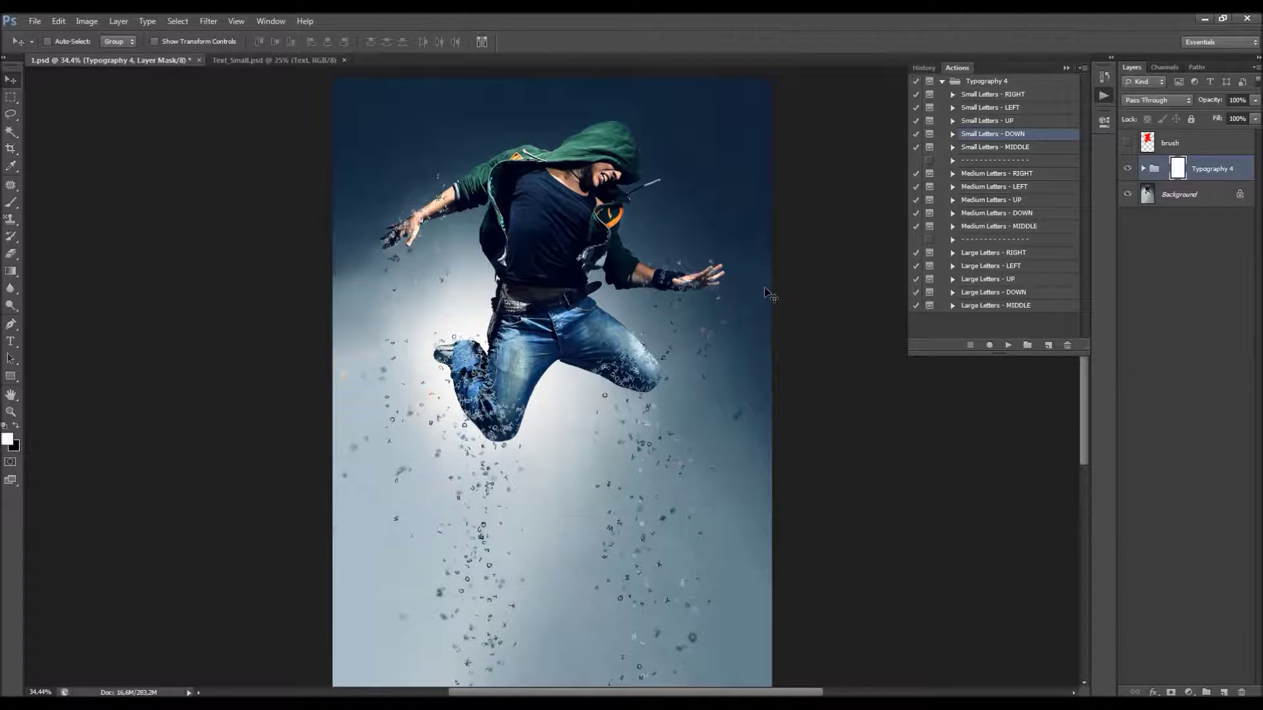
pyautogui.scroll(-2, 763, 287)
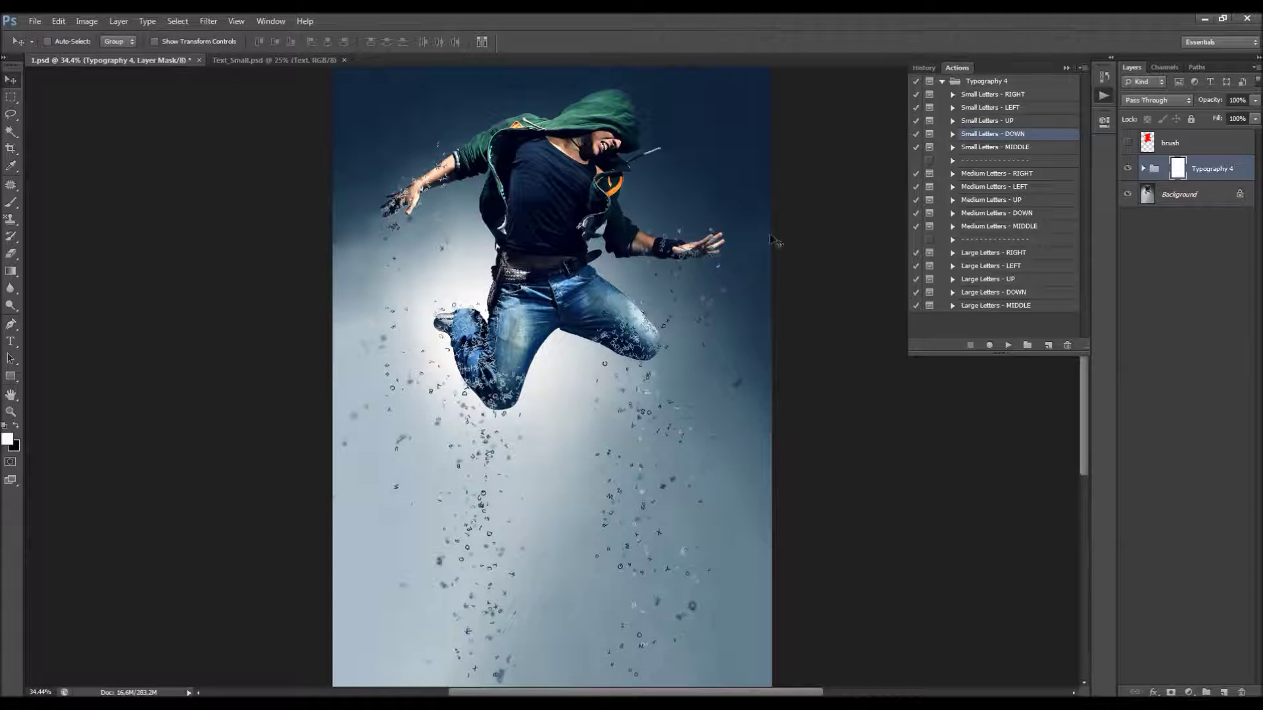
pyautogui.scroll(-1, 717, 342)
pyautogui.scroll(-1, 717, 342)
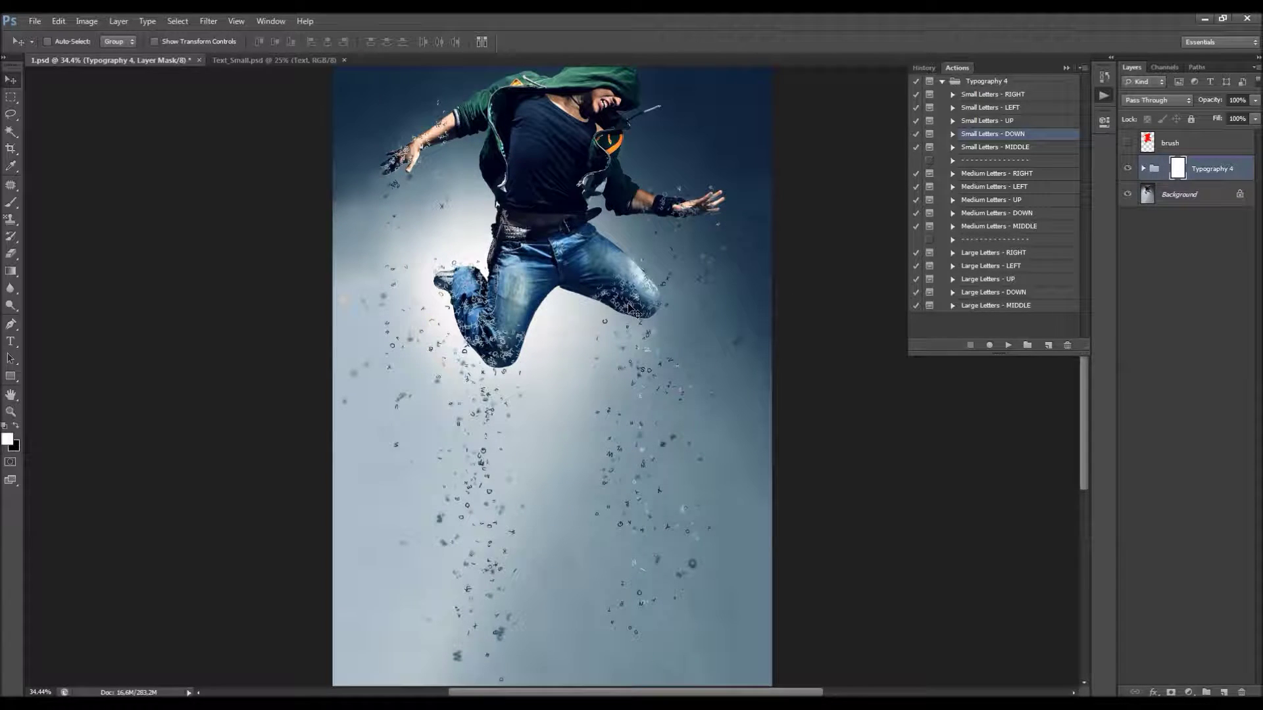
pyautogui.scroll(-1, 631, 309)
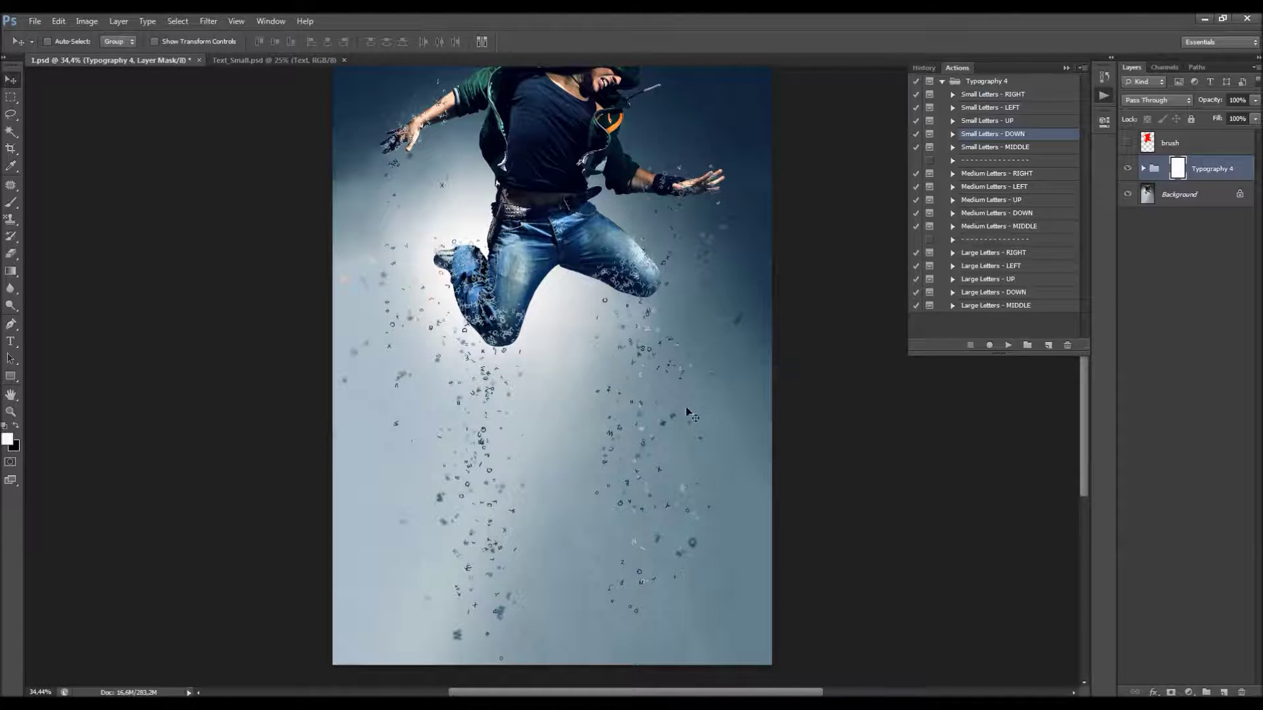
pyautogui.scroll(3, 615, 372)
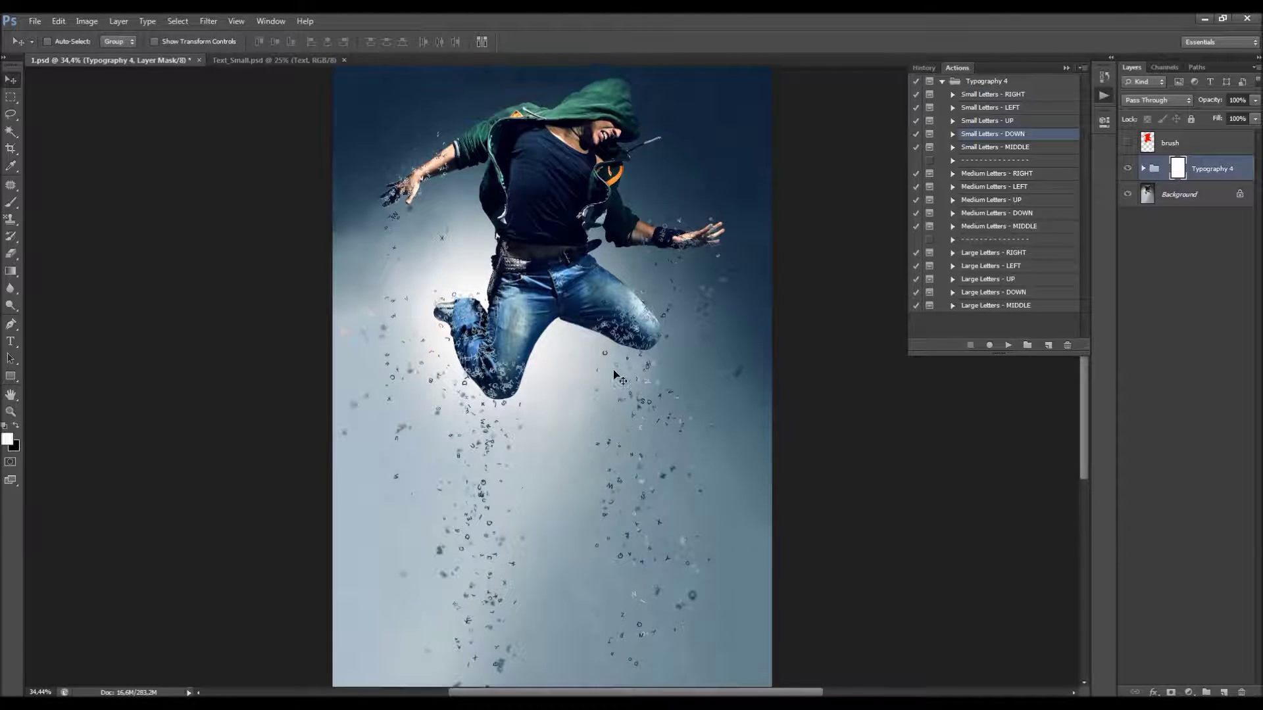
# Step: Expand the Typography 4 group and its Adjustments subgroup, widening the layer list to fit the full names
pyautogui.click(1066, 68)
pyautogui.click(1143, 168)
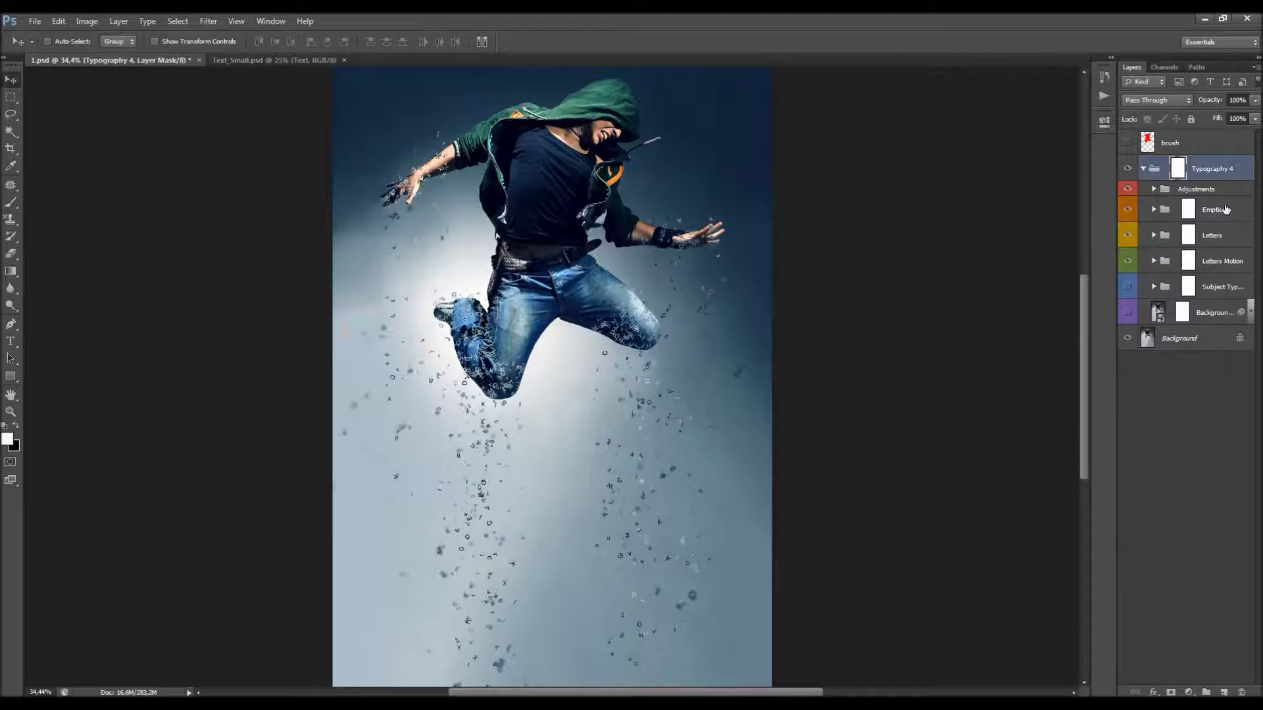
pyautogui.click(1196, 191)
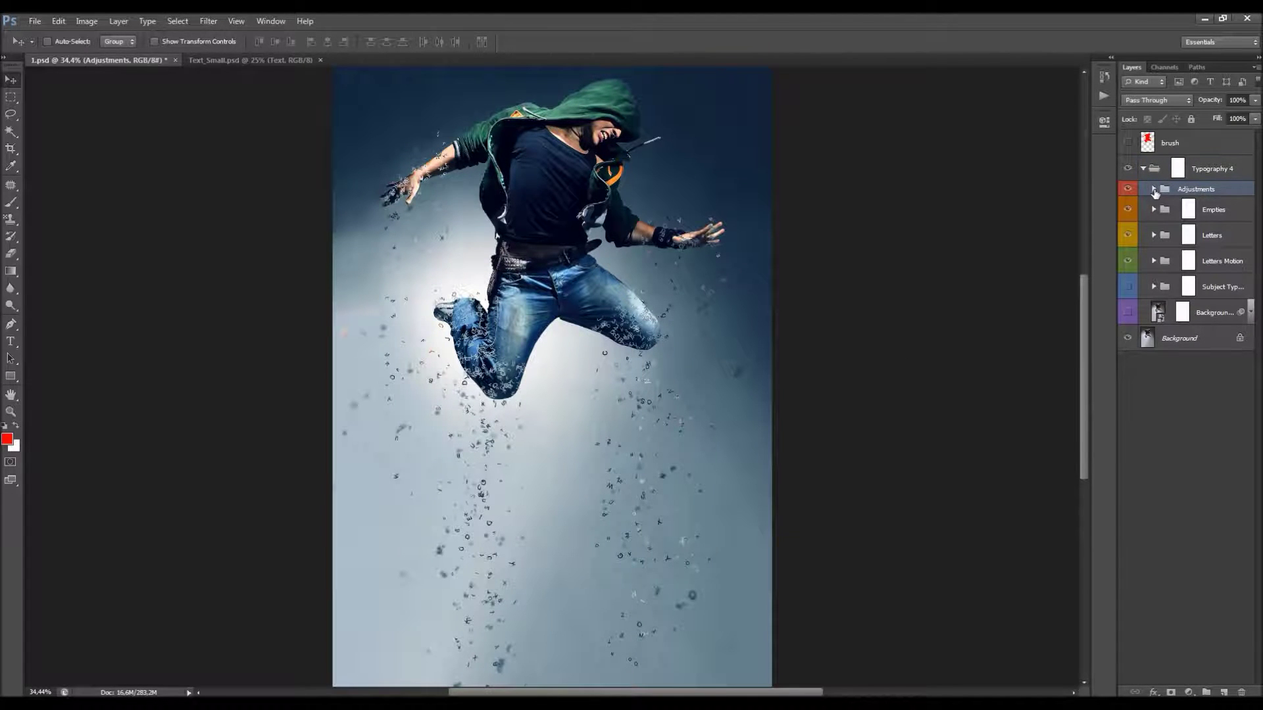
pyautogui.moveTo(1116, 200); pyautogui.dragTo(1076, 200)
pyautogui.click(1113, 189)
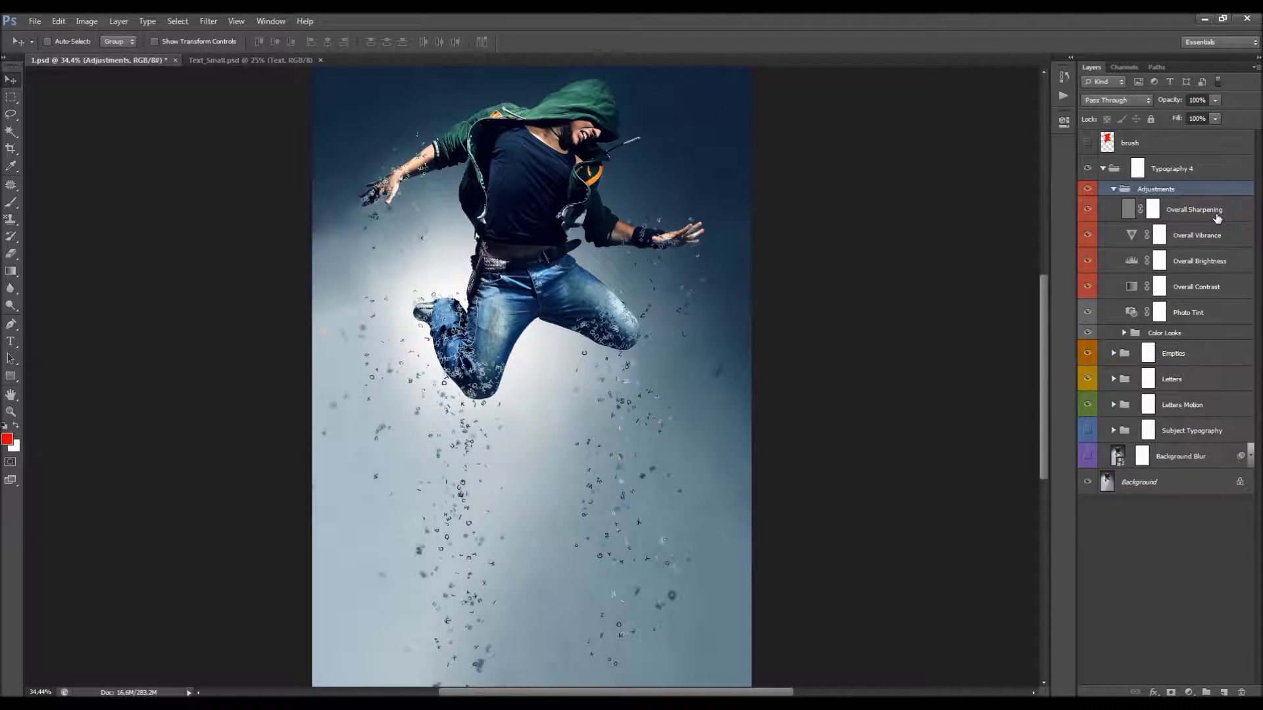
# Step: Adjust the opacity of the Overall Sharpening layer and compare the image with that layer hidden and shown
pyautogui.click(1194, 212)
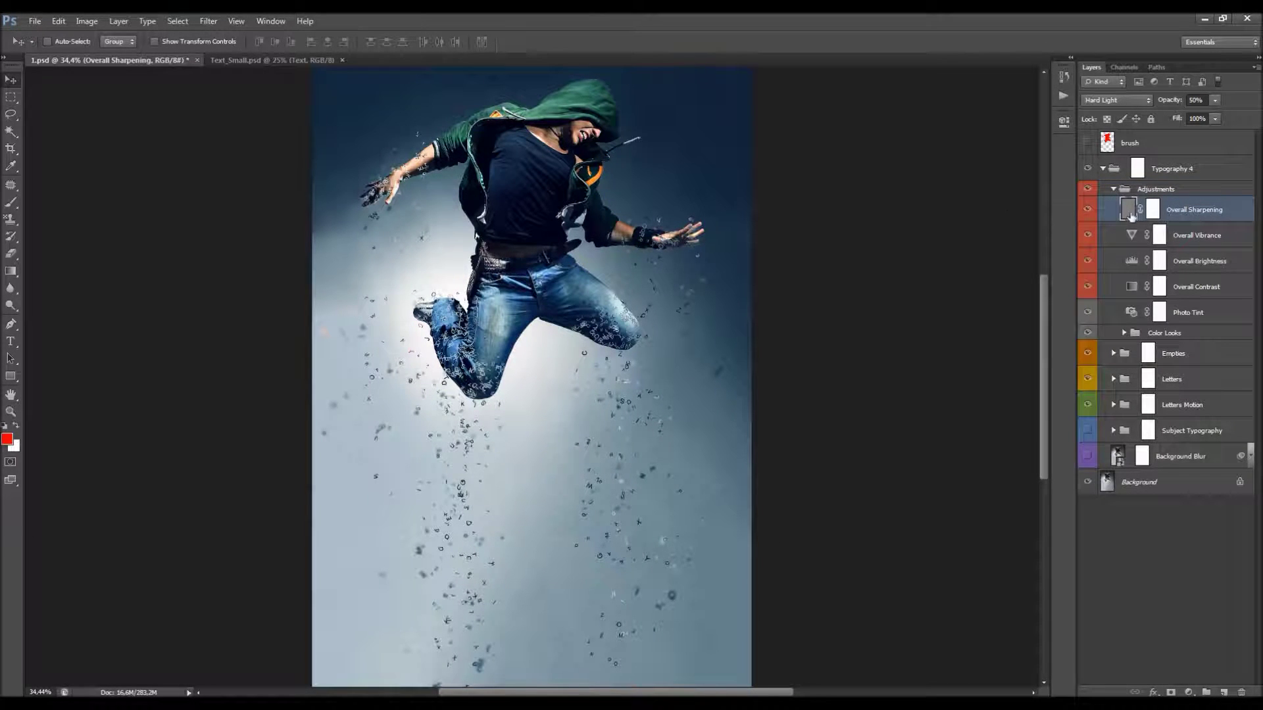
pyautogui.click(1091, 211)
pyautogui.click(1088, 210)
pyautogui.click(1089, 209)
pyautogui.click(1088, 209)
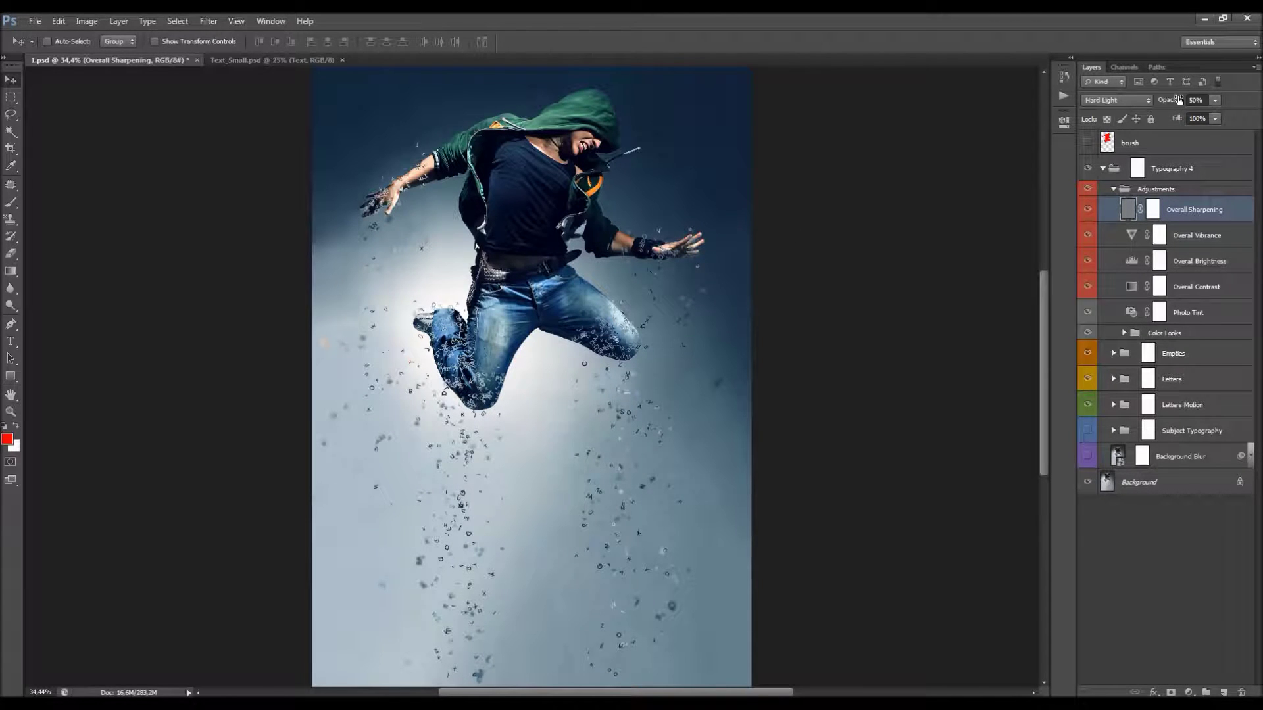
pyautogui.moveTo(1177, 95); pyautogui.dragTo(883, 102)
pyautogui.moveTo(1179, 100); pyautogui.dragTo(1177, 104)
pyautogui.click(1092, 209)
pyautogui.click(1092, 209)
# Step: Set the Overall Vibrance layer's vibrance to +11 and saturation to +3
pyautogui.click(1206, 243)
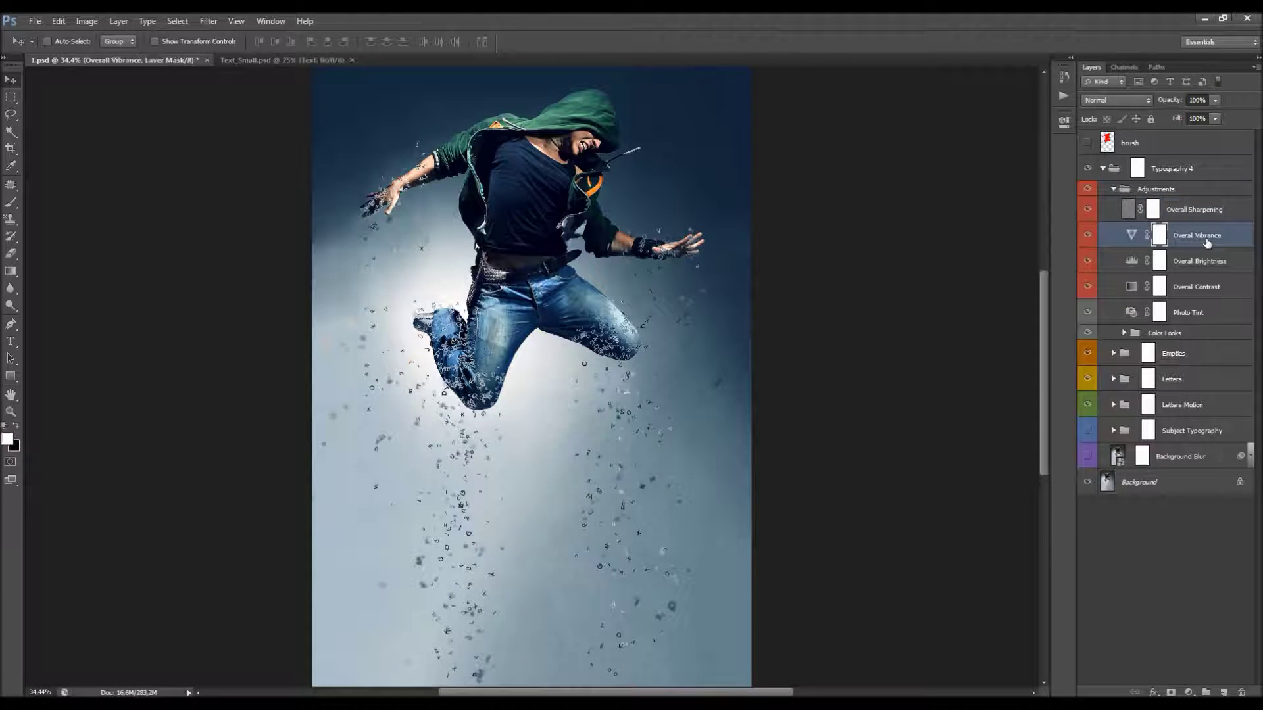
pyautogui.doubleClick(1131, 235)
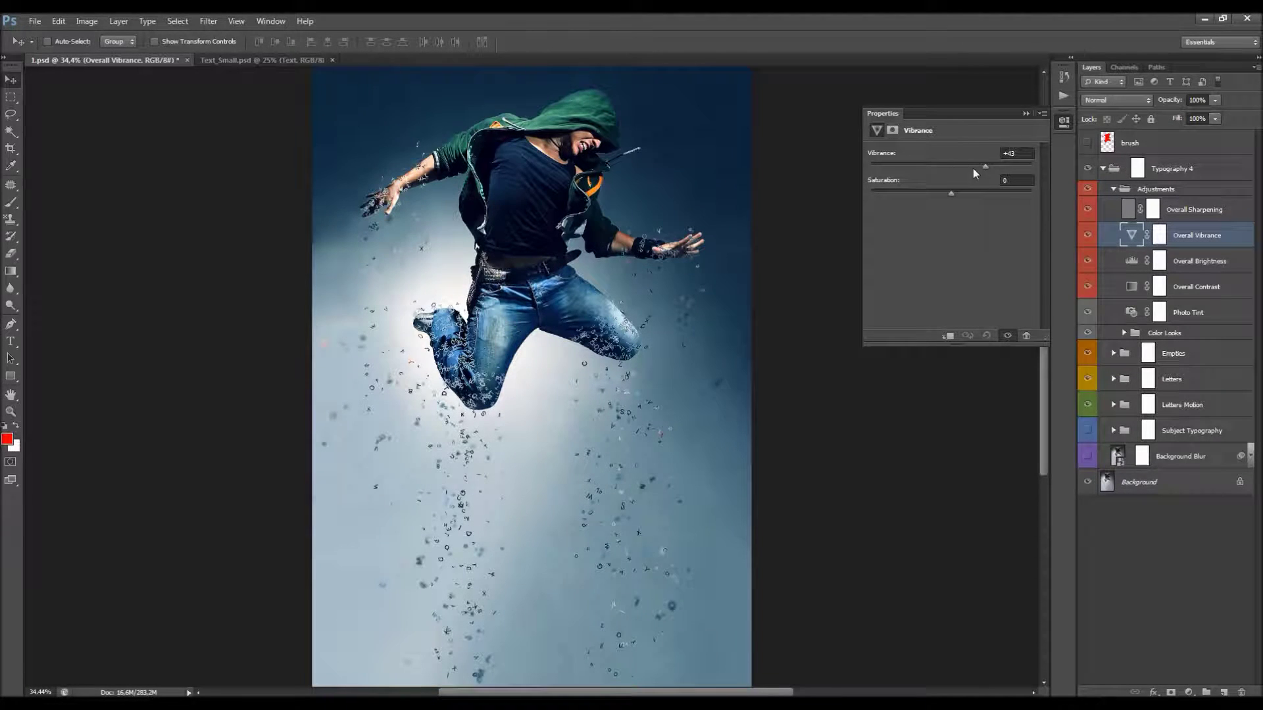
pyautogui.moveTo(912, 169); pyautogui.dragTo(969, 166)
pyautogui.moveTo(951, 196); pyautogui.dragTo(953, 196)
pyautogui.click(1085, 235)
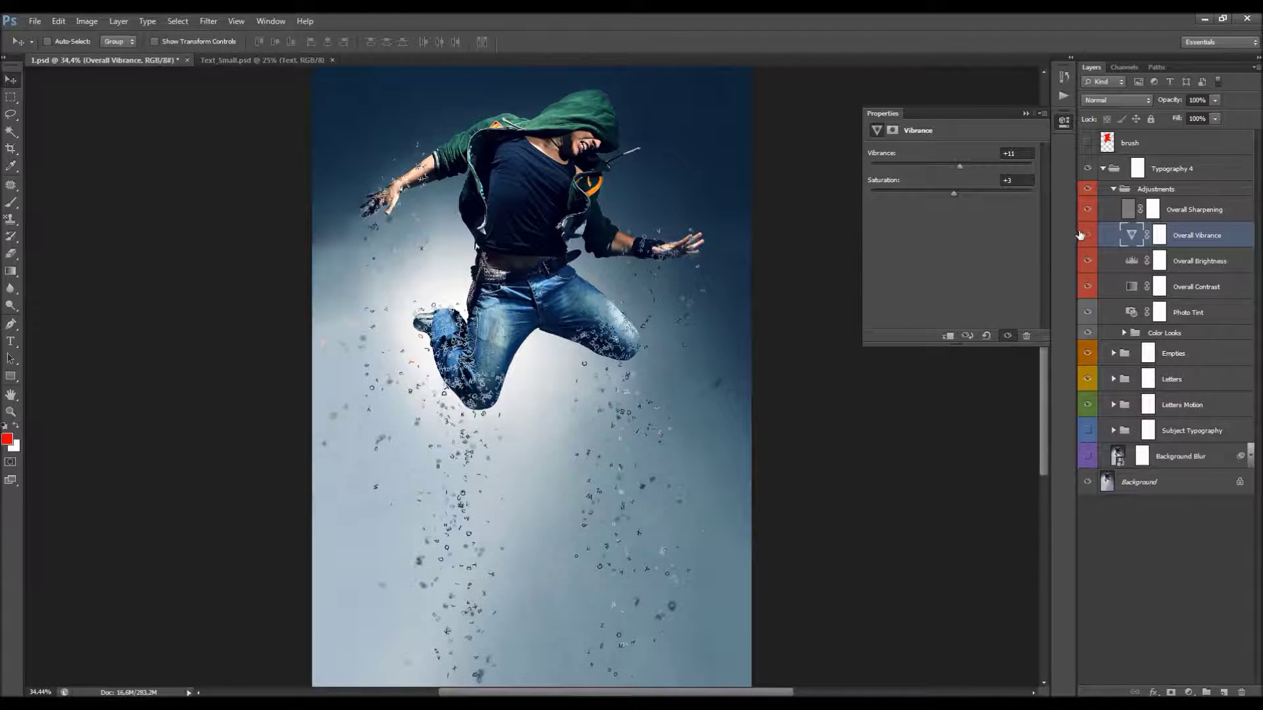
# Step: Try different black, midtone and white input levels on the Overall Brightness layer
pyautogui.click(1217, 264)
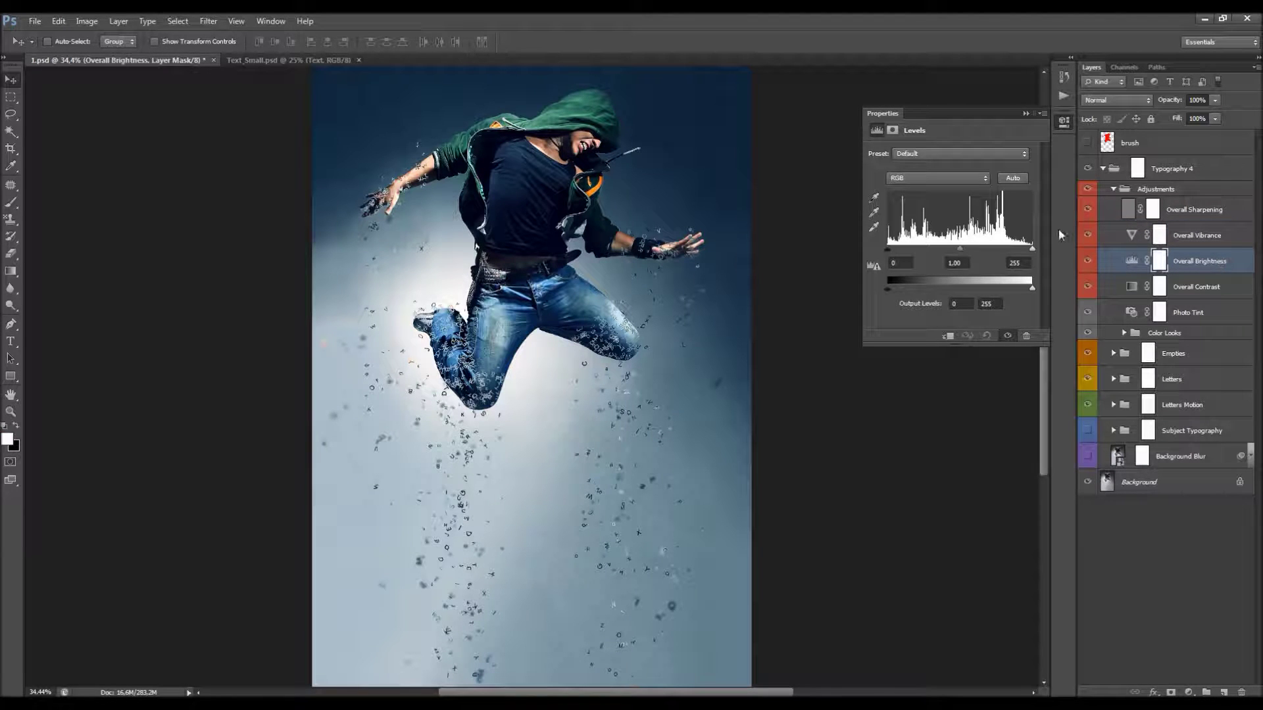
pyautogui.moveTo(887, 248)
pyautogui.mouseDown()
pyautogui.moveTo(900, 250)
pyautogui.moveTo(877, 252)
pyautogui.mouseUp()
pyautogui.moveTo(965, 250)
pyautogui.mouseDown()
pyautogui.moveTo(948, 251)
pyautogui.moveTo(960, 252)
pyautogui.mouseUp()
pyautogui.moveTo(1028, 249); pyautogui.dragTo(1036, 249)
# Step: Adjust the opacity of the Overall Contrast gradient map layer
pyautogui.click(1191, 279)
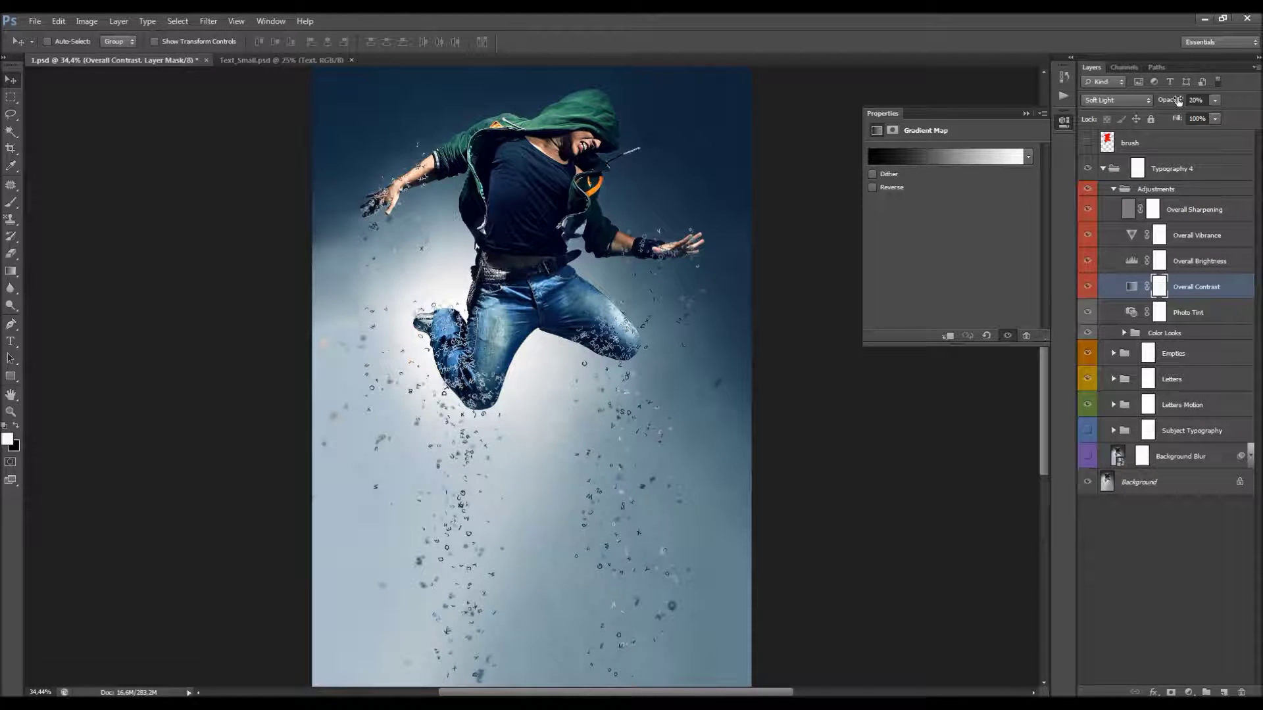
pyautogui.moveTo(1178, 100); pyautogui.dragTo(1114, 100)
pyautogui.moveTo(863, 109); pyautogui.dragTo(961, 115)
pyautogui.click(1107, 294)
# Step: Try a different density and step through the preset photo filters on the Photo Tint layer
pyautogui.click(1200, 315)
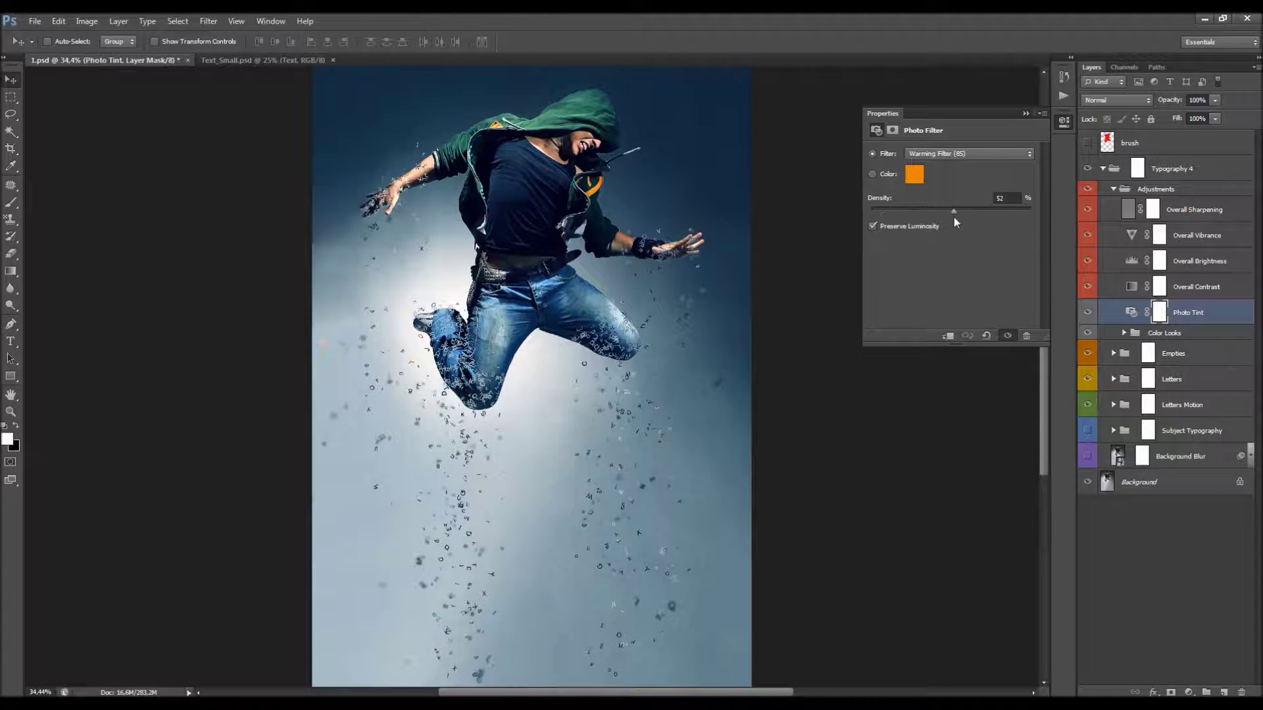
pyautogui.moveTo(870, 212); pyautogui.dragTo(877, 211)
pyautogui.click(939, 153)
pyautogui.click(947, 205)
pyautogui.press('Down')
pyautogui.press('Down')
pyautogui.press('Down')
pyautogui.press('Down')
pyautogui.press('Down')
pyautogui.press('Down')
pyautogui.press('Down')
pyautogui.press('Down')
pyautogui.press('Down')
# Step: Set the Photo Tint layer to Cooling Filter (82) at a low density and compare the image with and without it
pyautogui.click(949, 157)
pyautogui.click(975, 221)
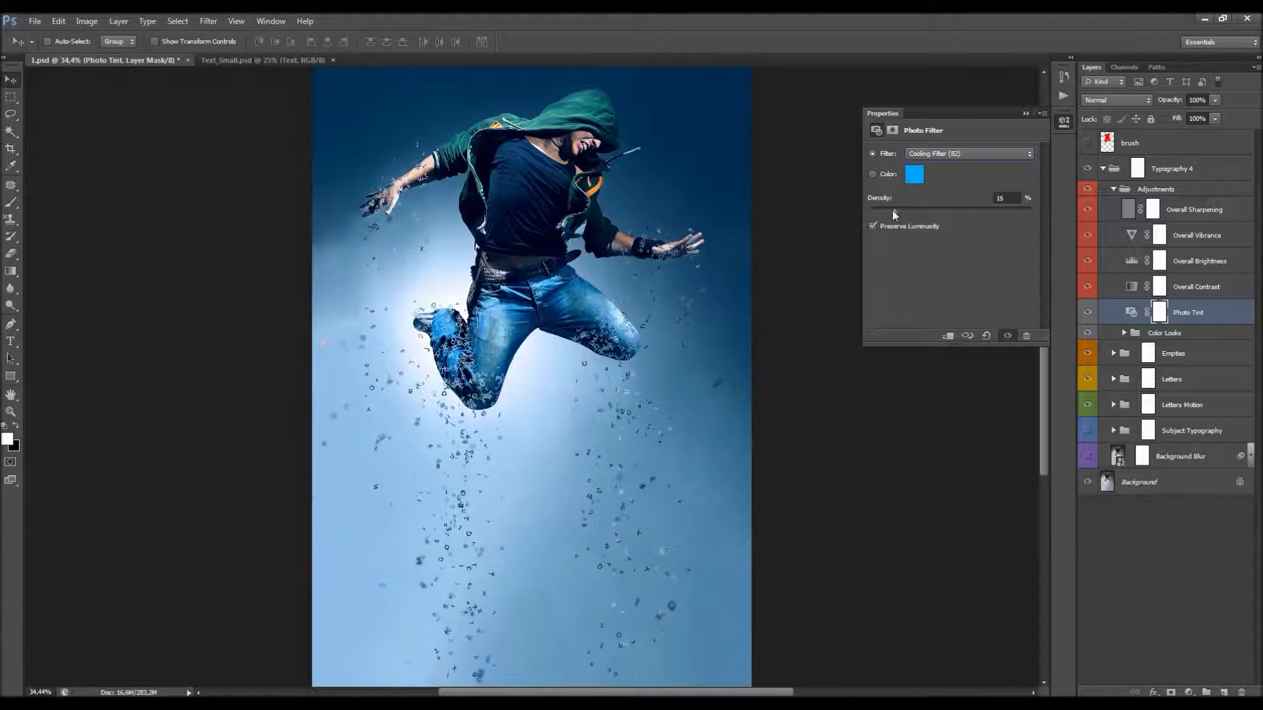
pyautogui.moveTo(880, 215); pyautogui.dragTo(878, 211)
pyautogui.click(1088, 317)
pyautogui.click(1087, 317)
pyautogui.click(1028, 114)
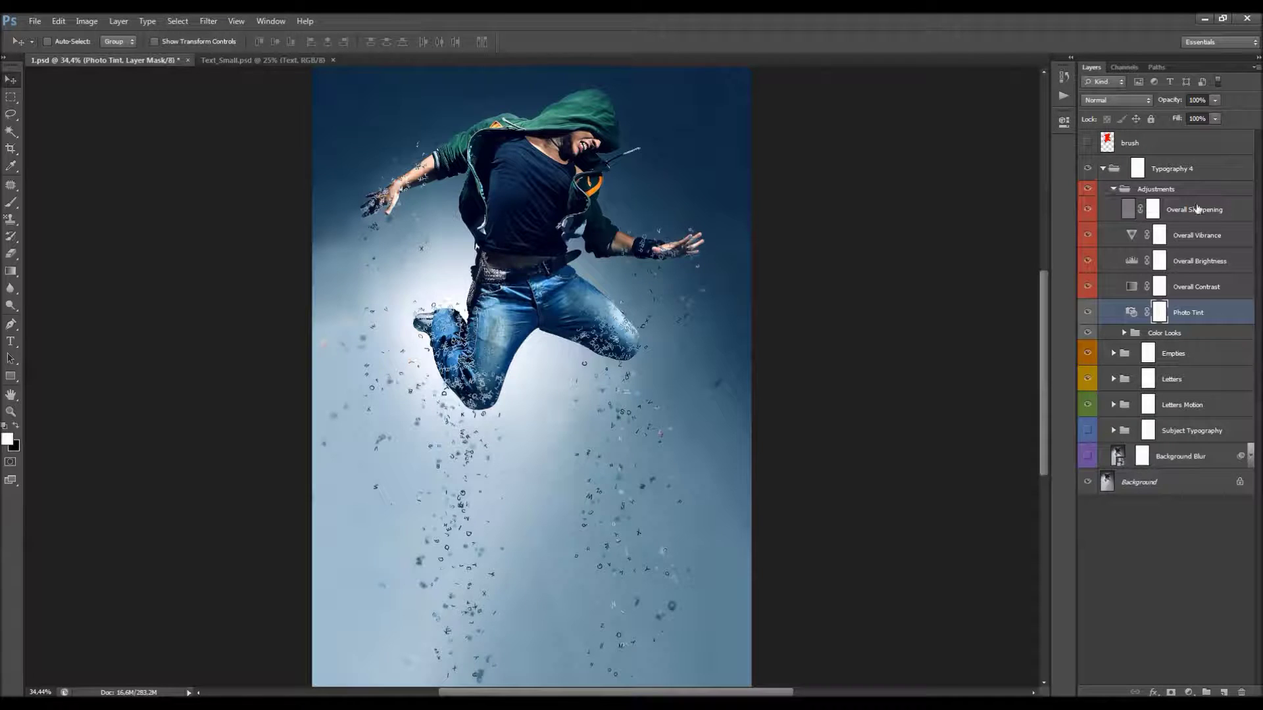
# Step: Expand the Color Looks group to list its color look layers
pyautogui.click(1165, 334)
pyautogui.click(1125, 333)
pyautogui.scroll(-2, 1180, 326)
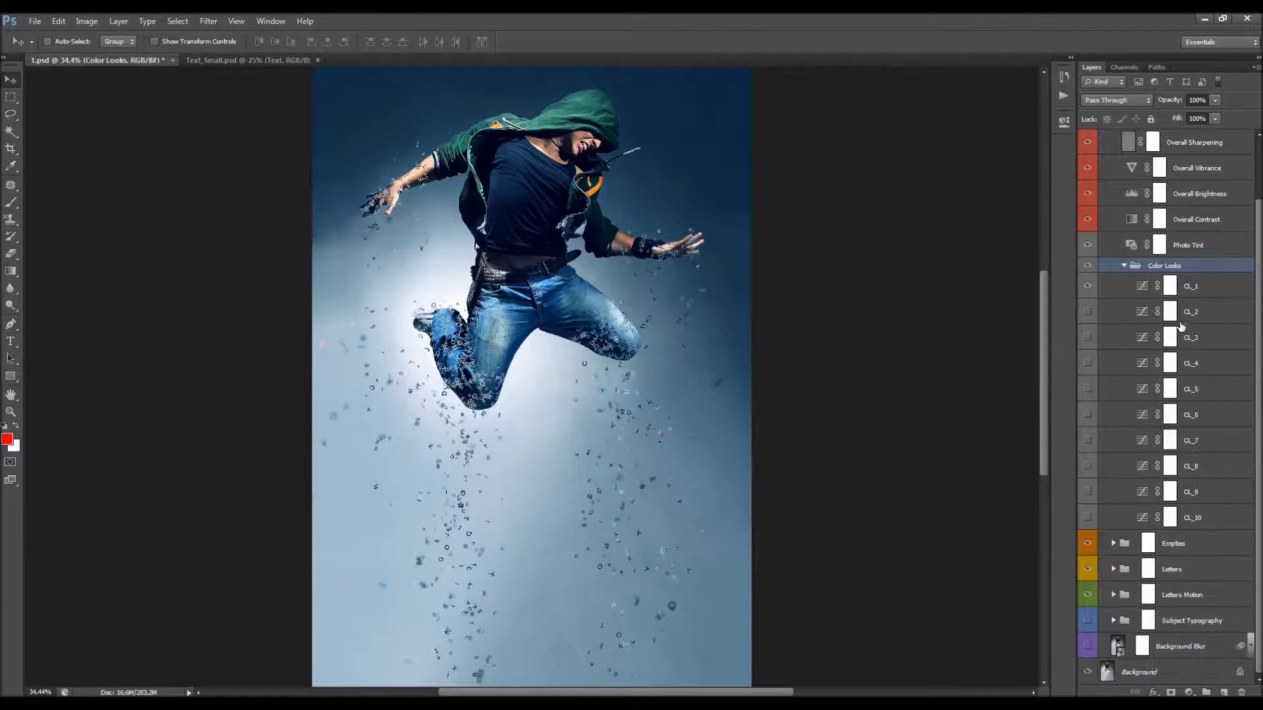
# Step: Preview the CL_1, CL_3, CL_4, CL_5 and CL_6 color looks one at a time on the image
pyautogui.click(1198, 290)
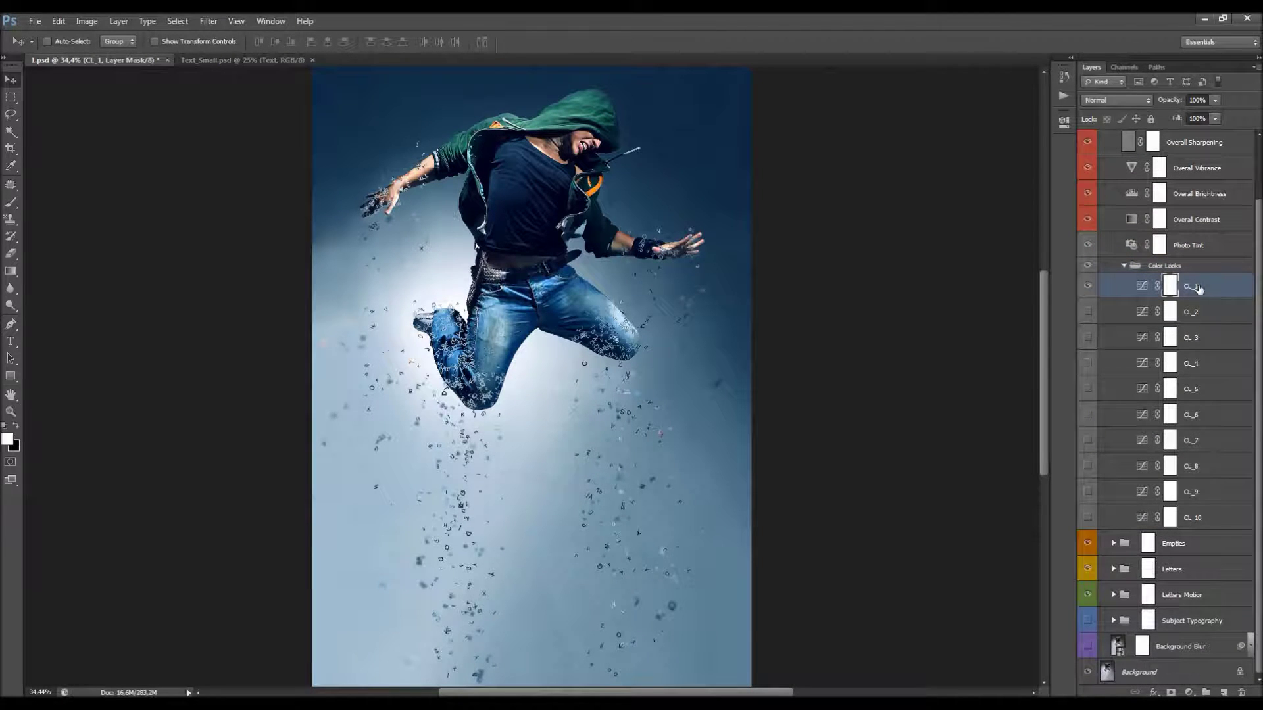
pyautogui.click(1088, 287)
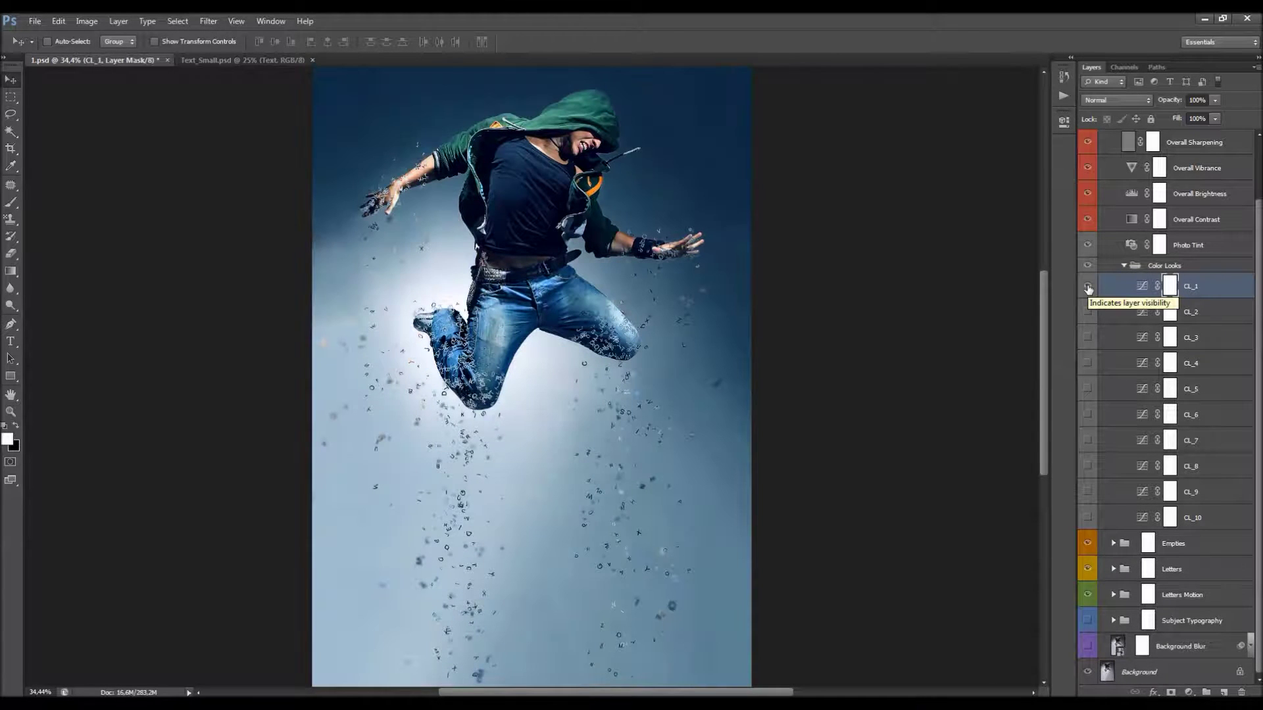
pyautogui.click(1087, 288)
pyautogui.click(1088, 338)
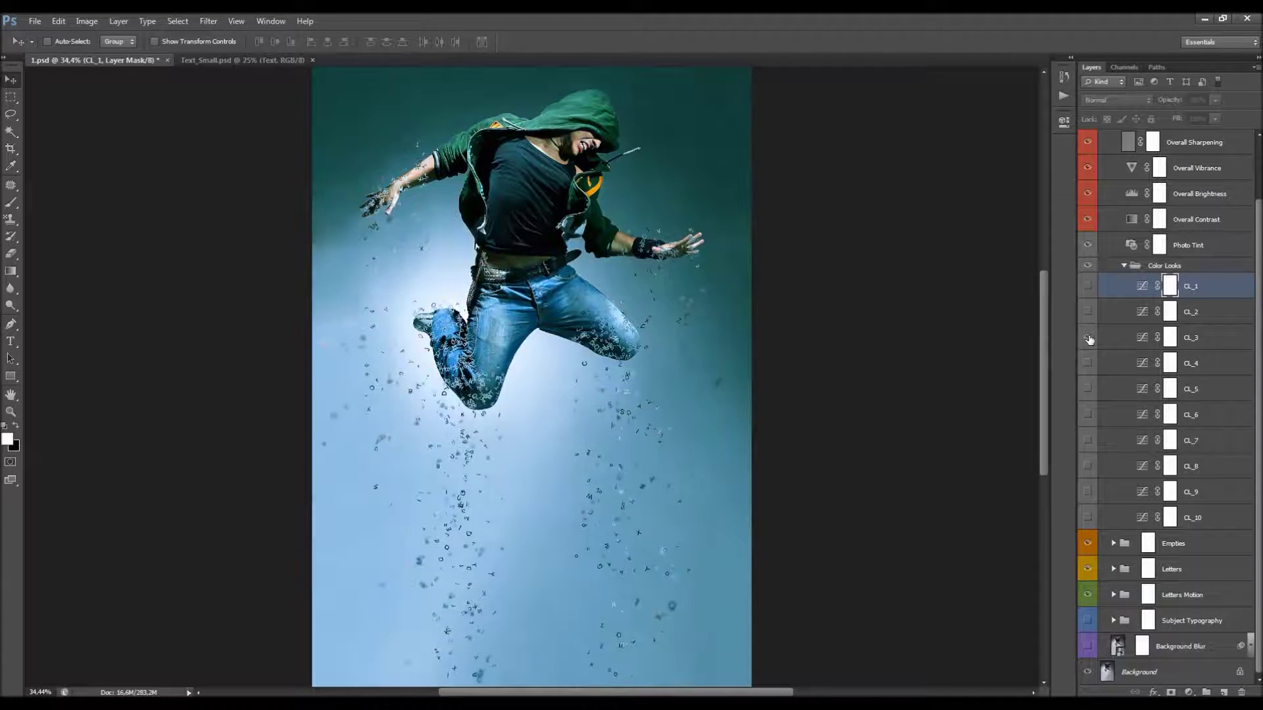
pyautogui.click(1089, 339)
pyautogui.click(1088, 366)
pyautogui.click(1088, 367)
pyautogui.click(1087, 389)
pyautogui.click(1087, 389)
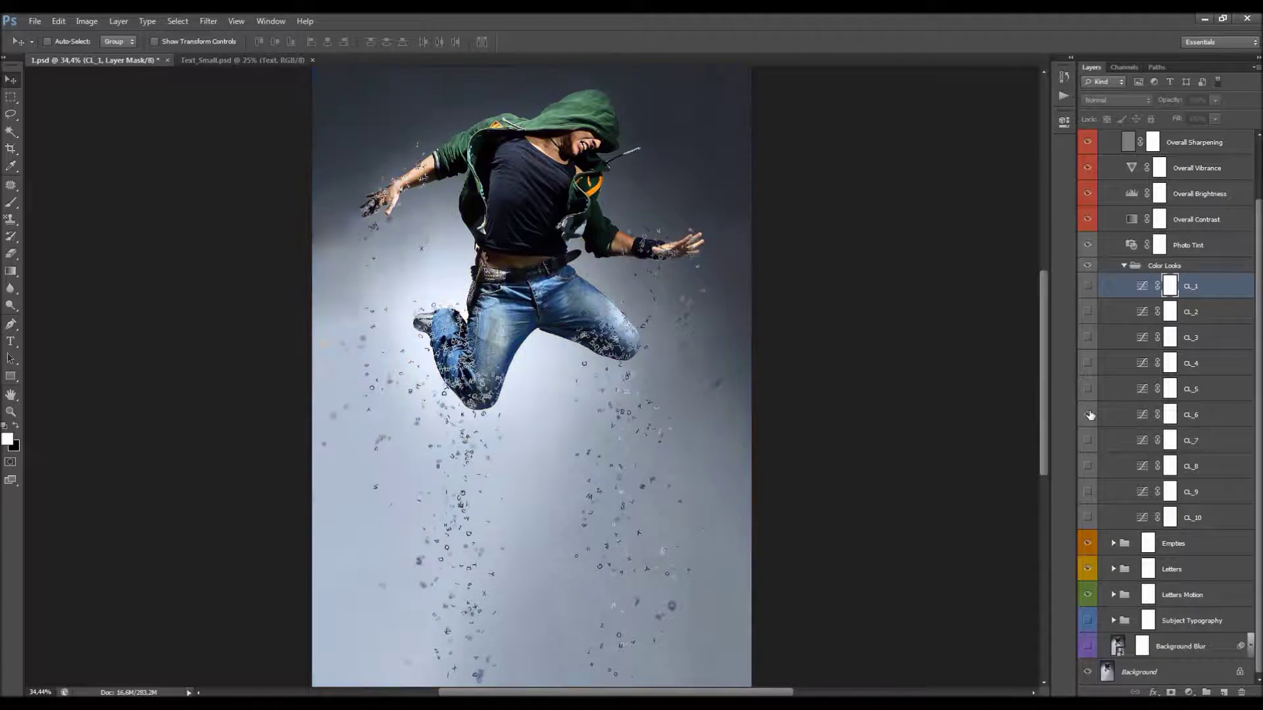
pyautogui.click(1088, 415)
pyautogui.click(1087, 415)
# Step: Try the CL_3 and CL_4 color looks at reduced opacity and hide both layers again
pyautogui.click(1116, 337)
pyautogui.click(1088, 337)
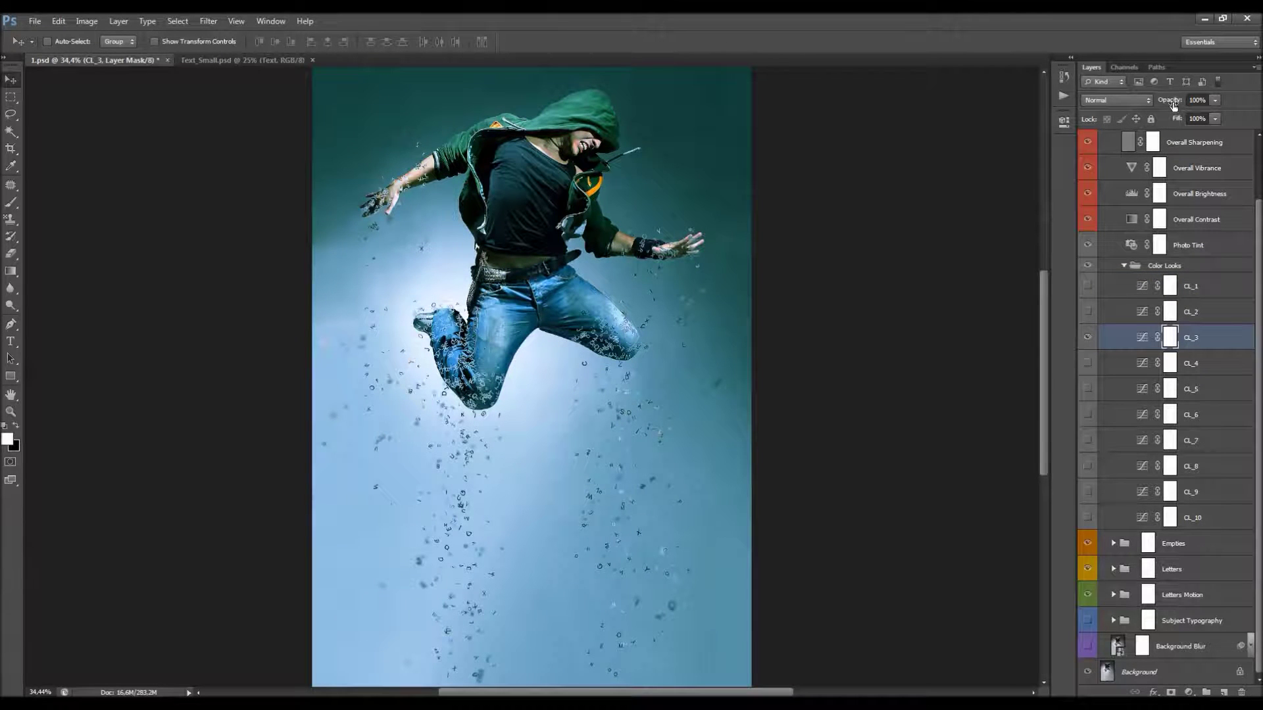
pyautogui.moveTo(1175, 102); pyautogui.dragTo(997, 117)
pyautogui.click(1088, 362)
pyautogui.click(1118, 362)
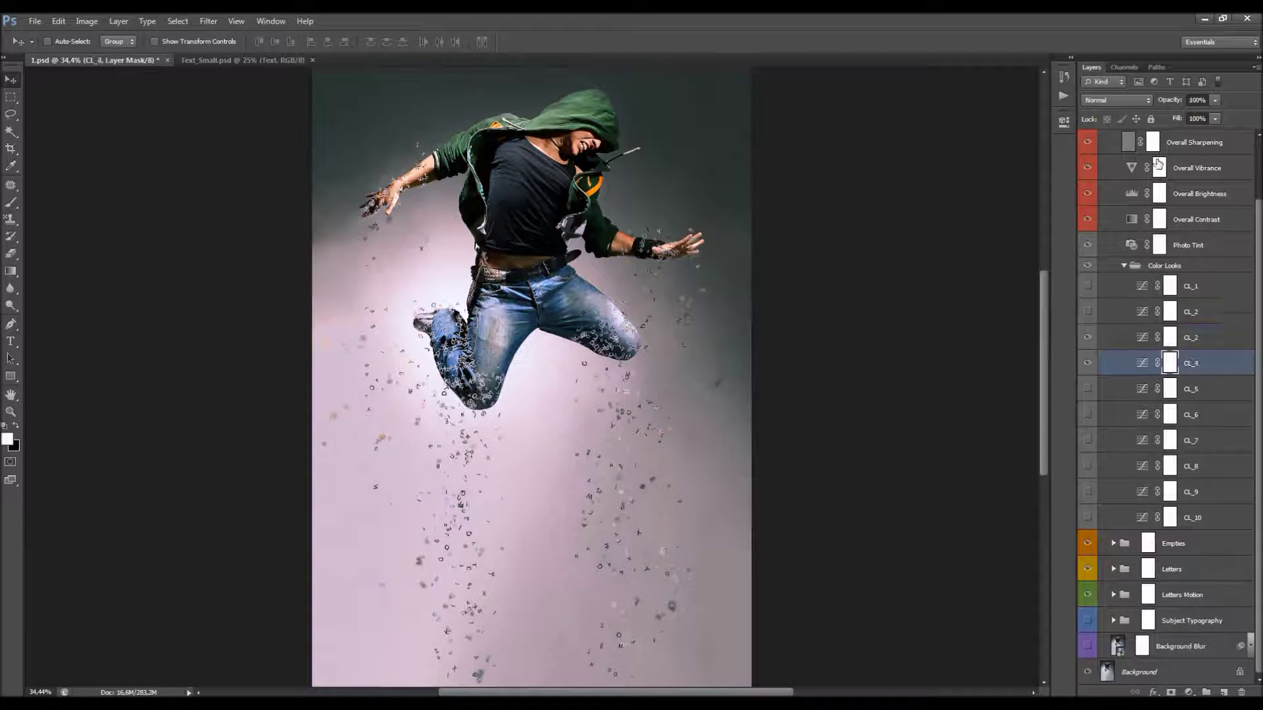
pyautogui.moveTo(946, 126); pyautogui.dragTo(966, 124)
pyautogui.click(1087, 336)
pyautogui.click(1087, 362)
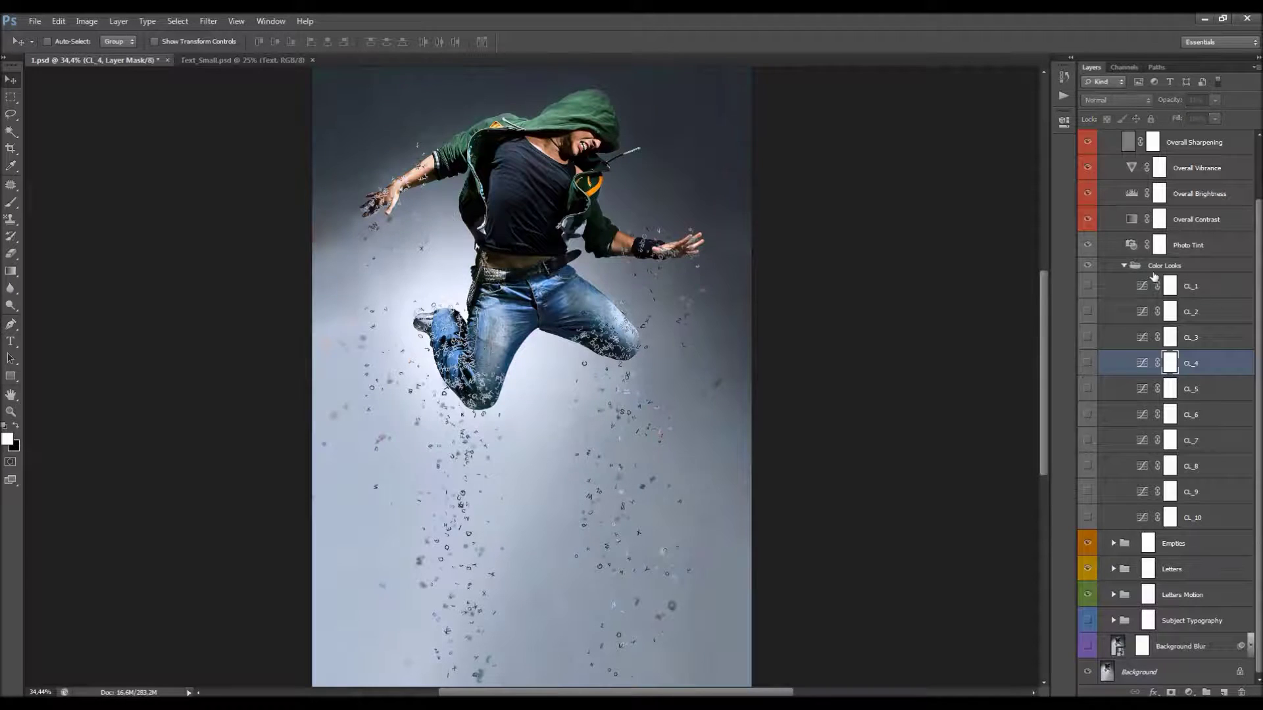
# Step: Turn the CL_1 color look back on, collapse the Color Looks group and compare the image with and without the group
pyautogui.click(1087, 286)
pyautogui.click(1129, 284)
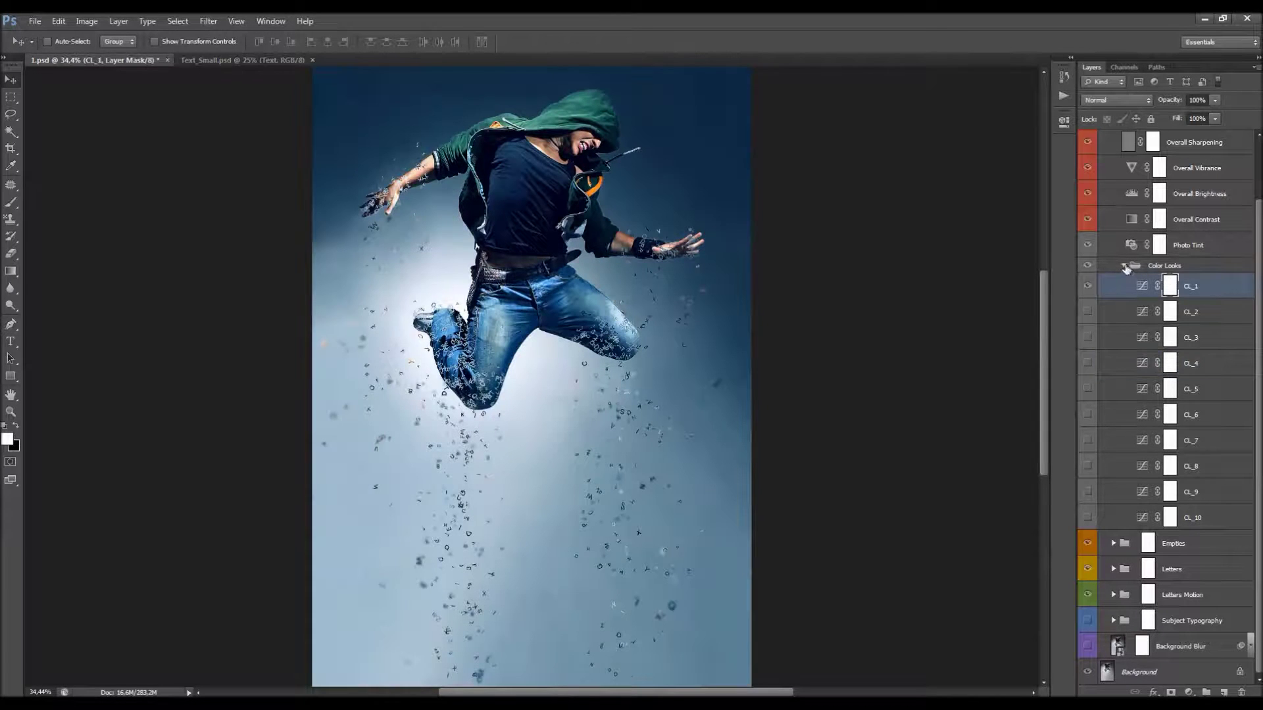
pyautogui.click(1125, 266)
pyautogui.click(1088, 333)
pyautogui.click(1087, 333)
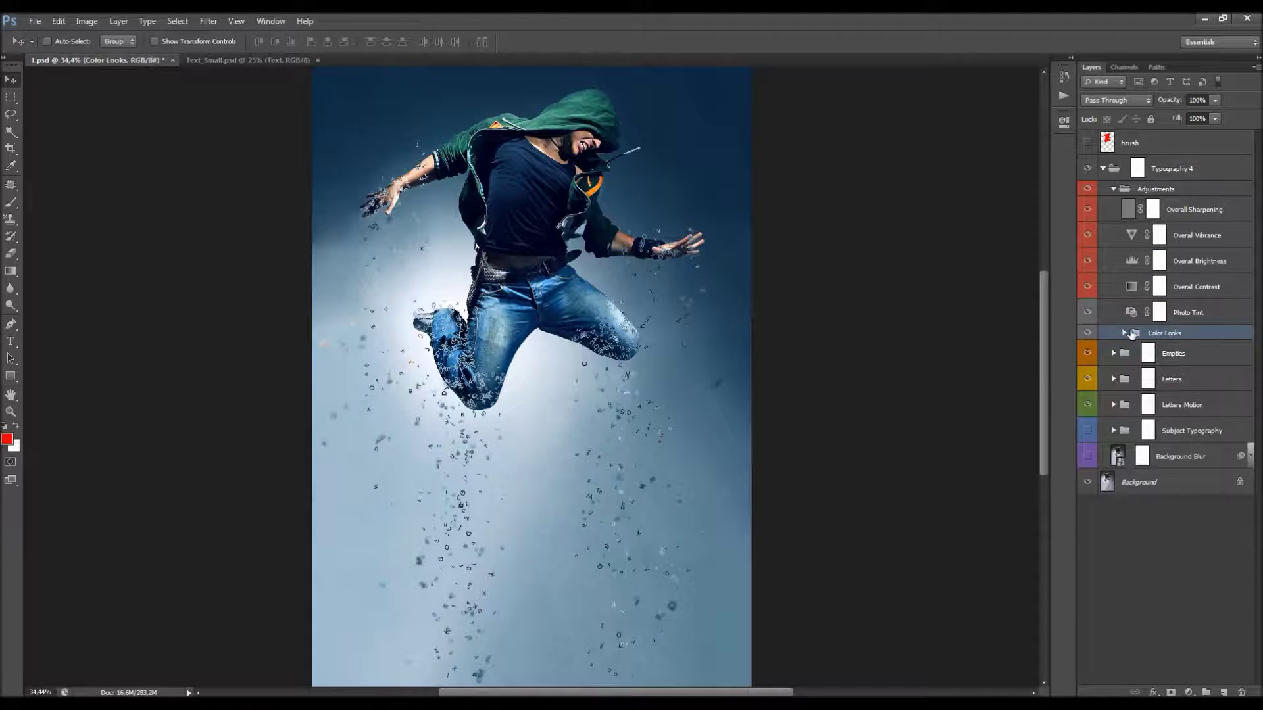
pyautogui.click(1125, 333)
pyautogui.click(1156, 343)
pyautogui.click(1124, 332)
# Step: Expand the Empties group and compare the jumping man with and without its letter gaps
pyautogui.click(1169, 355)
pyautogui.click(1113, 353)
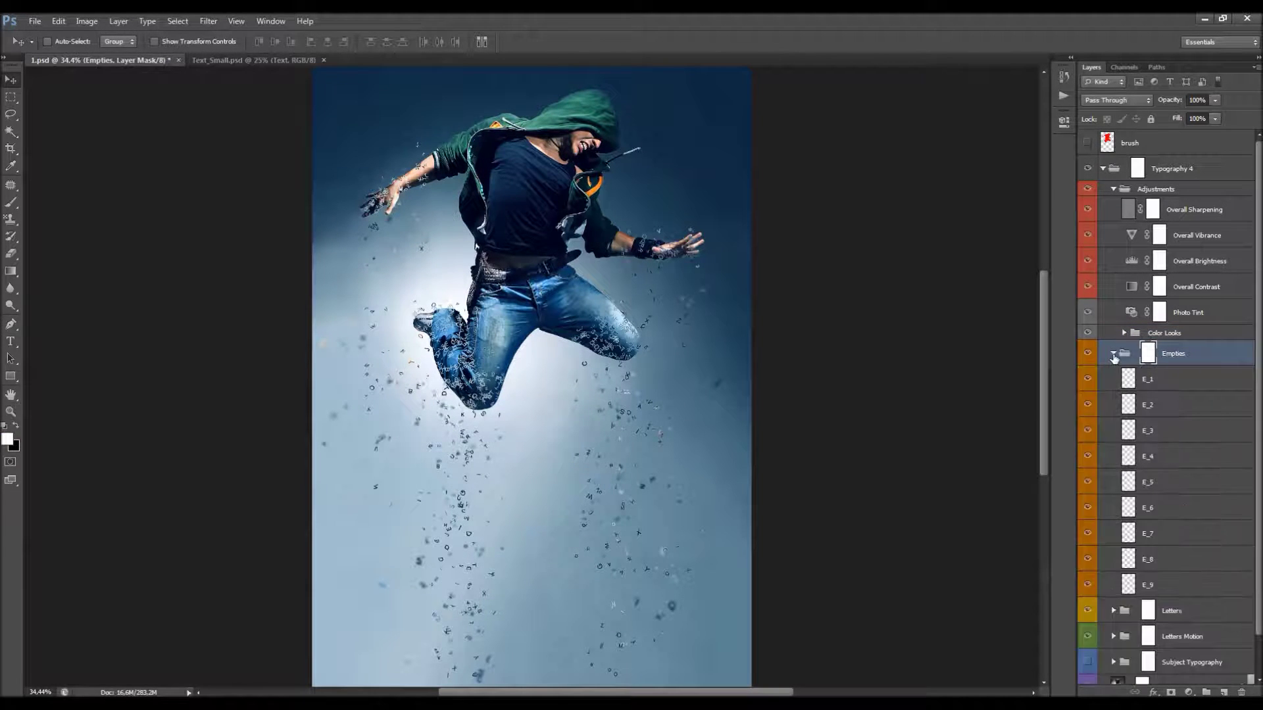
pyautogui.scroll(-2, 1162, 356)
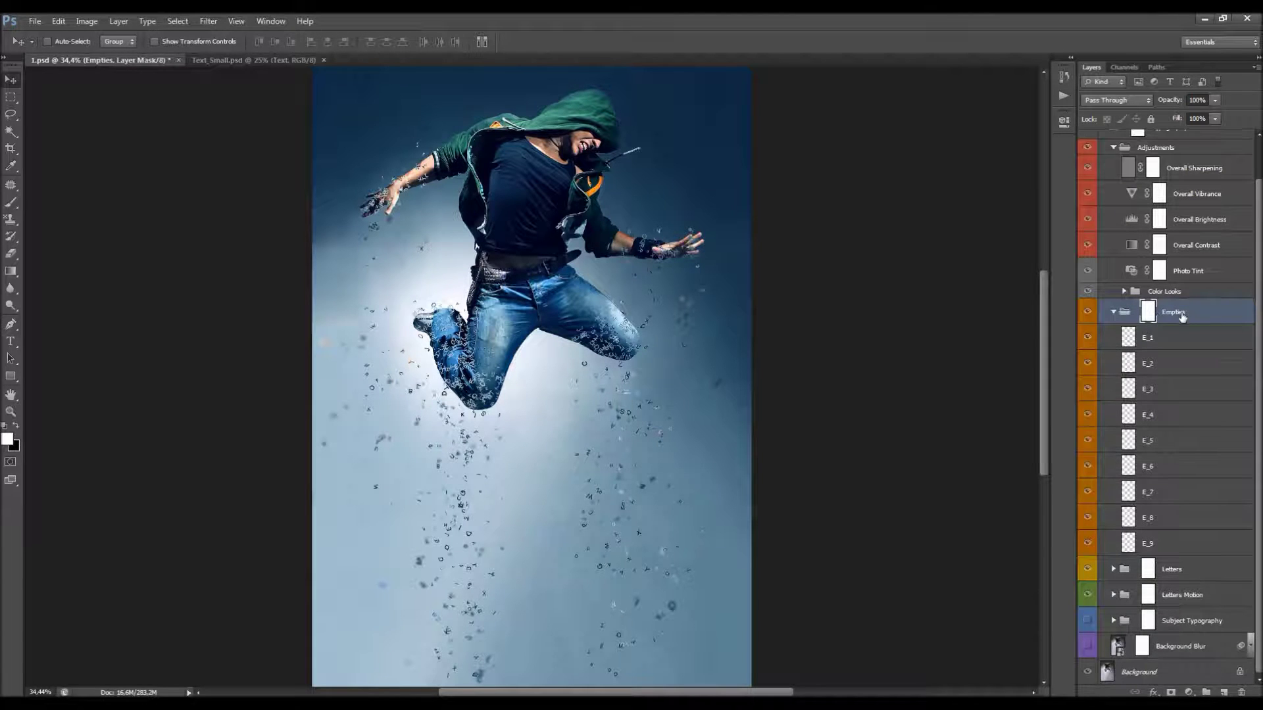
pyautogui.click(1088, 313)
pyautogui.click(1088, 313)
pyautogui.scroll(-1, 481, 381)
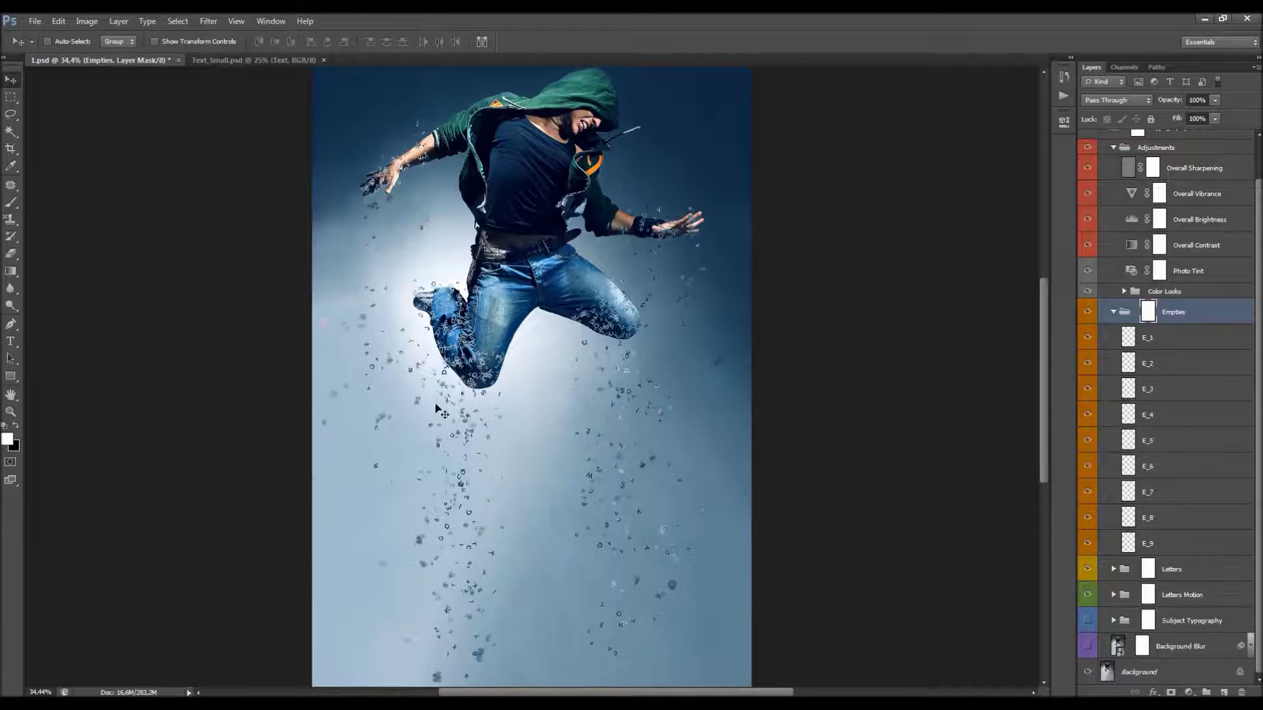
pyautogui.scroll(2, 645, 355)
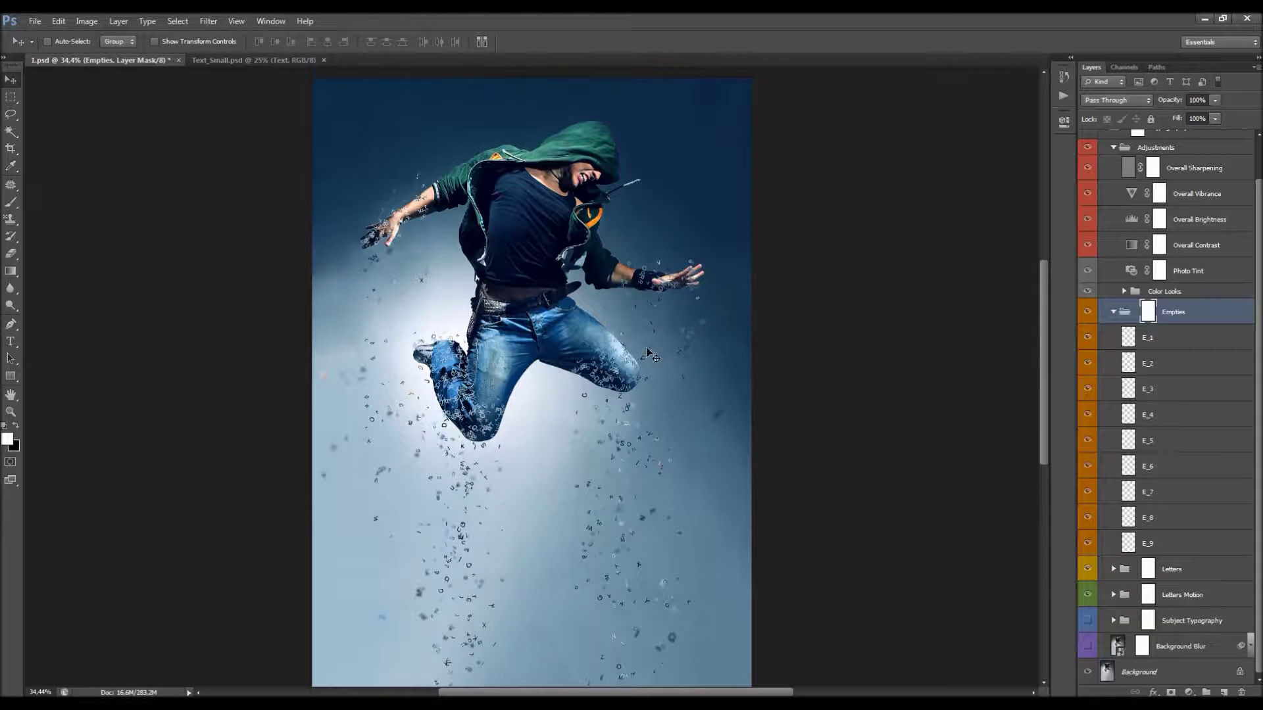
# Step: Hide the Overall Sharpening layer and compare the image with and without the Empties group
pyautogui.moveTo(1087, 339)
pyautogui.mouseDown()
pyautogui.moveTo(1087, 466)
pyautogui.moveTo(1092, 339)
pyautogui.mouseUp()
pyautogui.click(1091, 314)
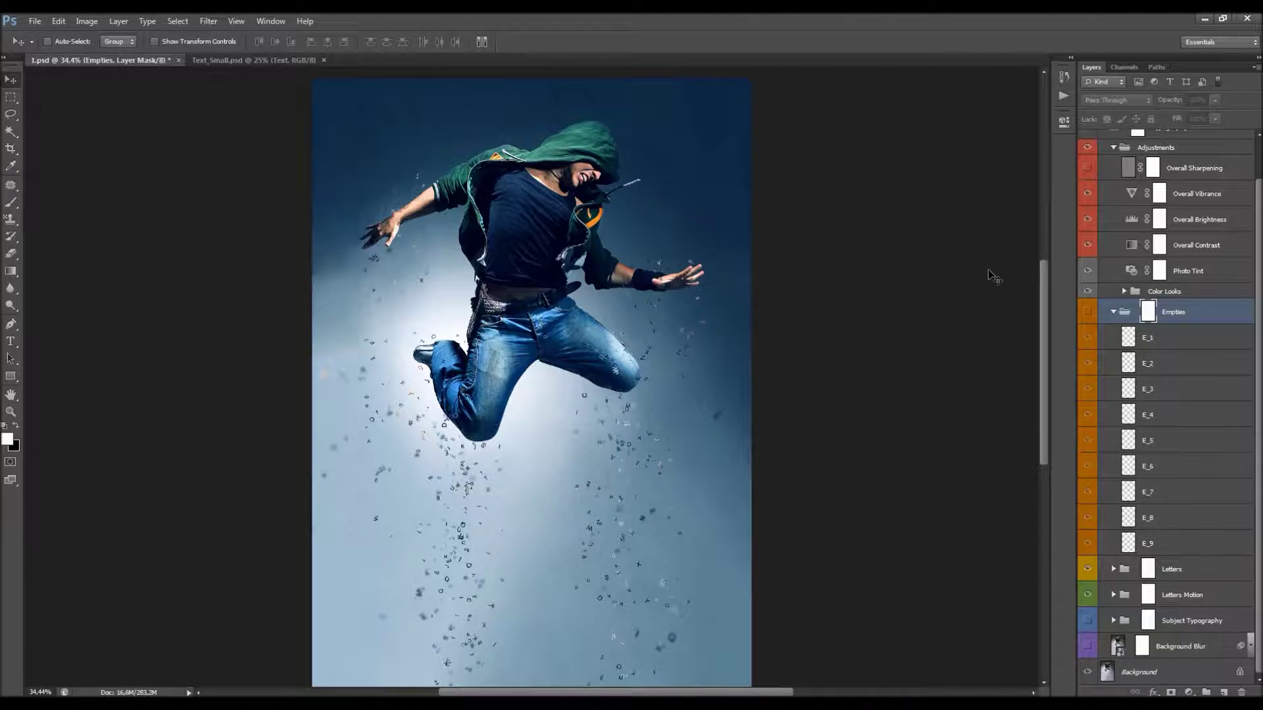
pyautogui.click(1088, 313)
# Step: Toggle individual E layers in the Empties group to examine what each adds to the subject, leaving all of them shown
pyautogui.moveTo(1084, 336); pyautogui.dragTo(1089, 361)
pyautogui.click(1095, 425)
pyautogui.click(1093, 389)
pyautogui.click(1091, 363)
pyautogui.click(1092, 466)
pyautogui.click(1087, 489)
pyautogui.click(1087, 486)
pyautogui.click(1090, 467)
pyautogui.click(1094, 416)
pyautogui.click(1095, 392)
pyautogui.click(1092, 365)
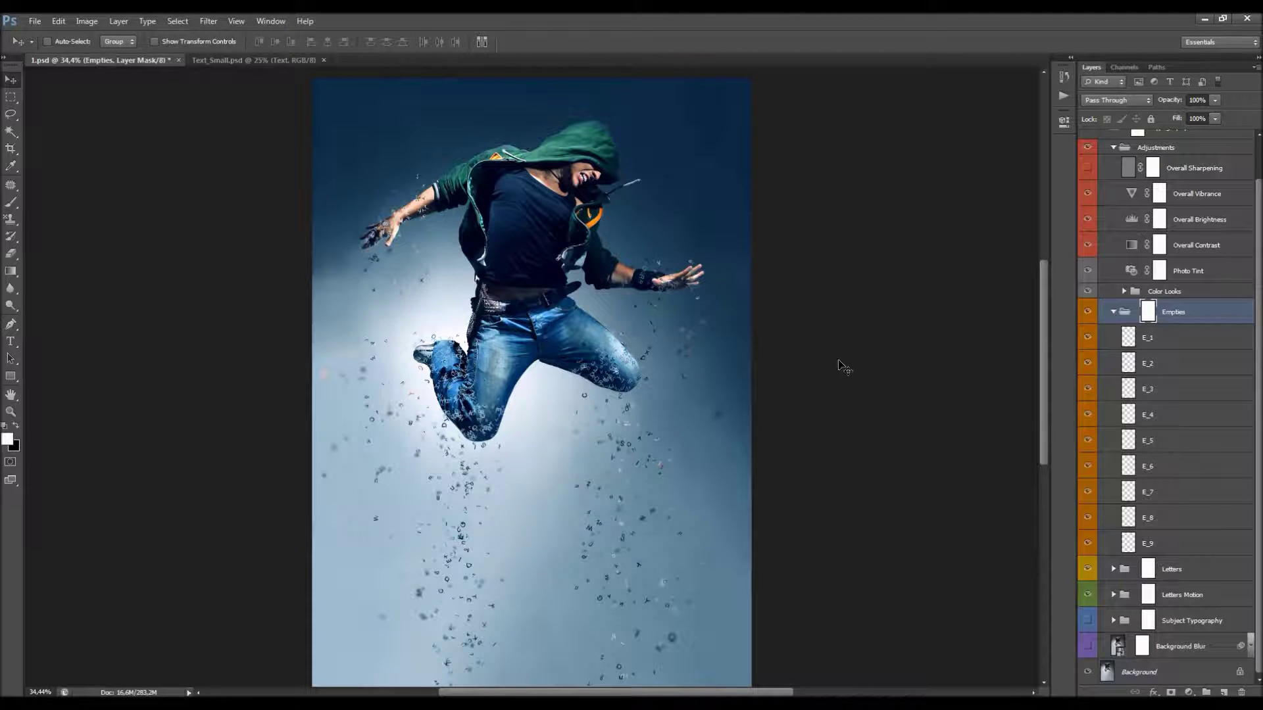
pyautogui.scroll(-1, 798, 358)
pyautogui.scroll(1, 517, 289)
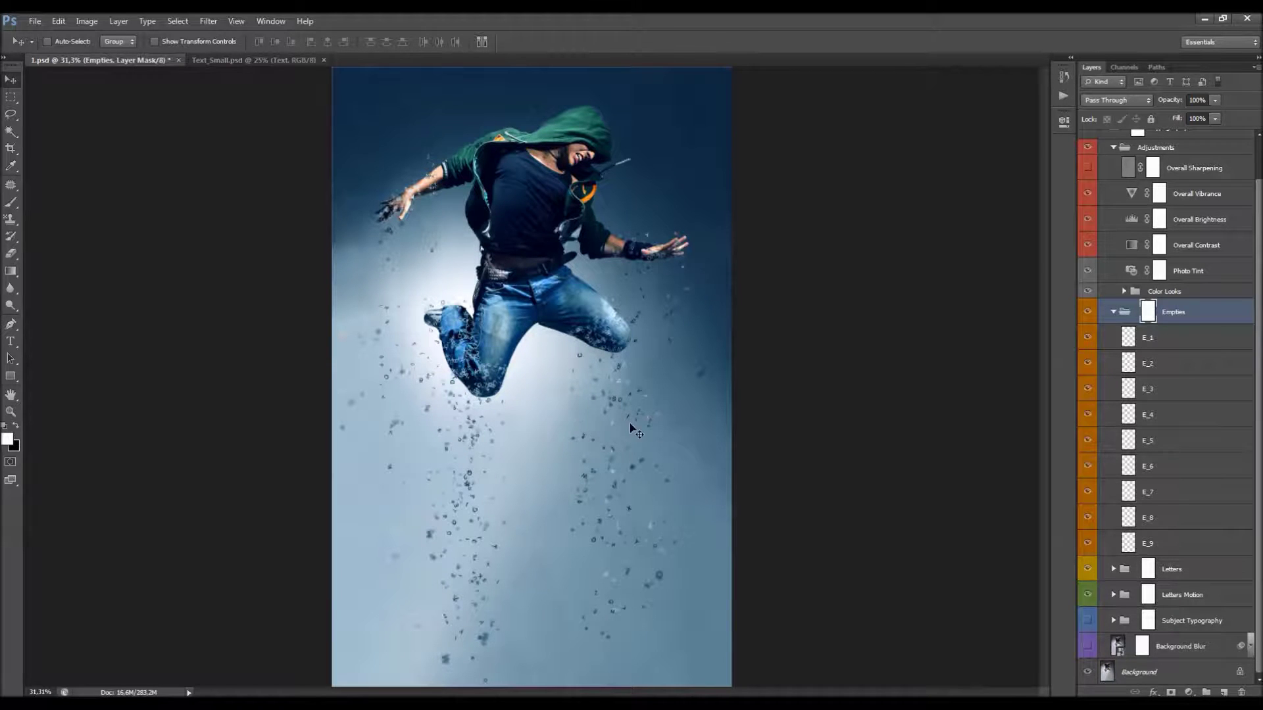
pyautogui.scroll(3, 432, 426)
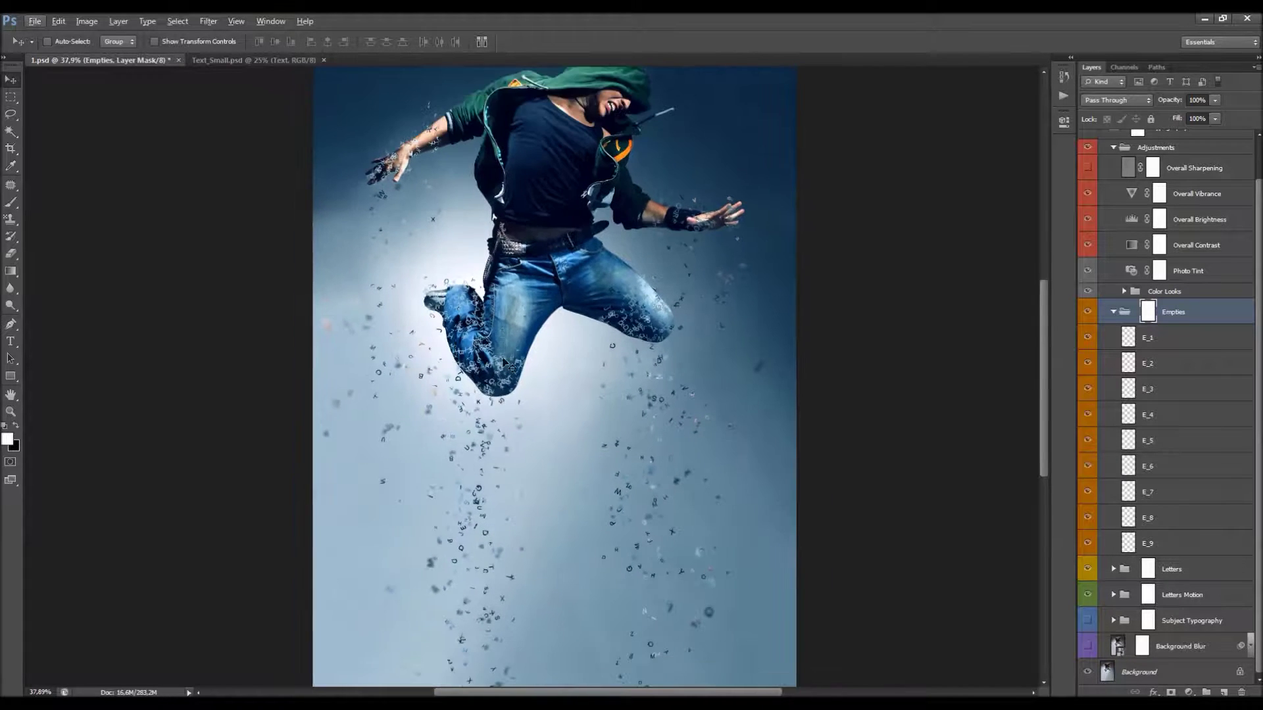
pyautogui.scroll(-2, 501, 378)
pyautogui.scroll(1, 497, 377)
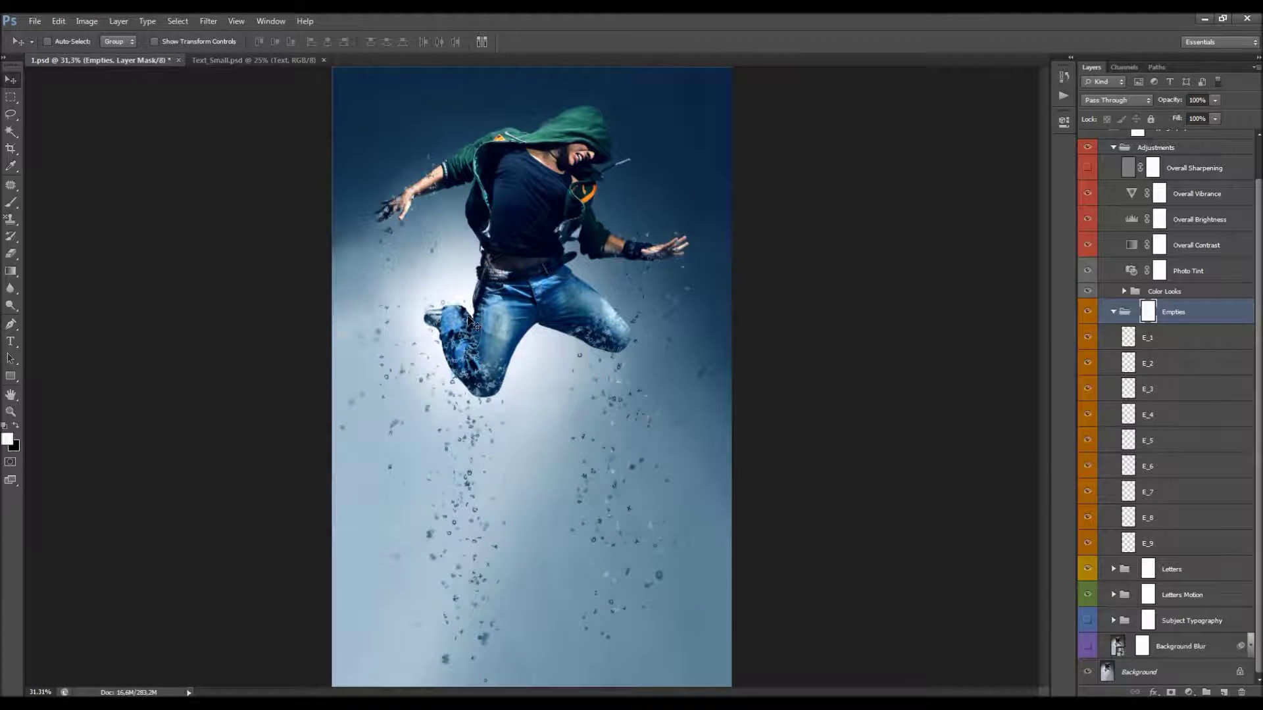
pyautogui.scroll(1, 487, 371)
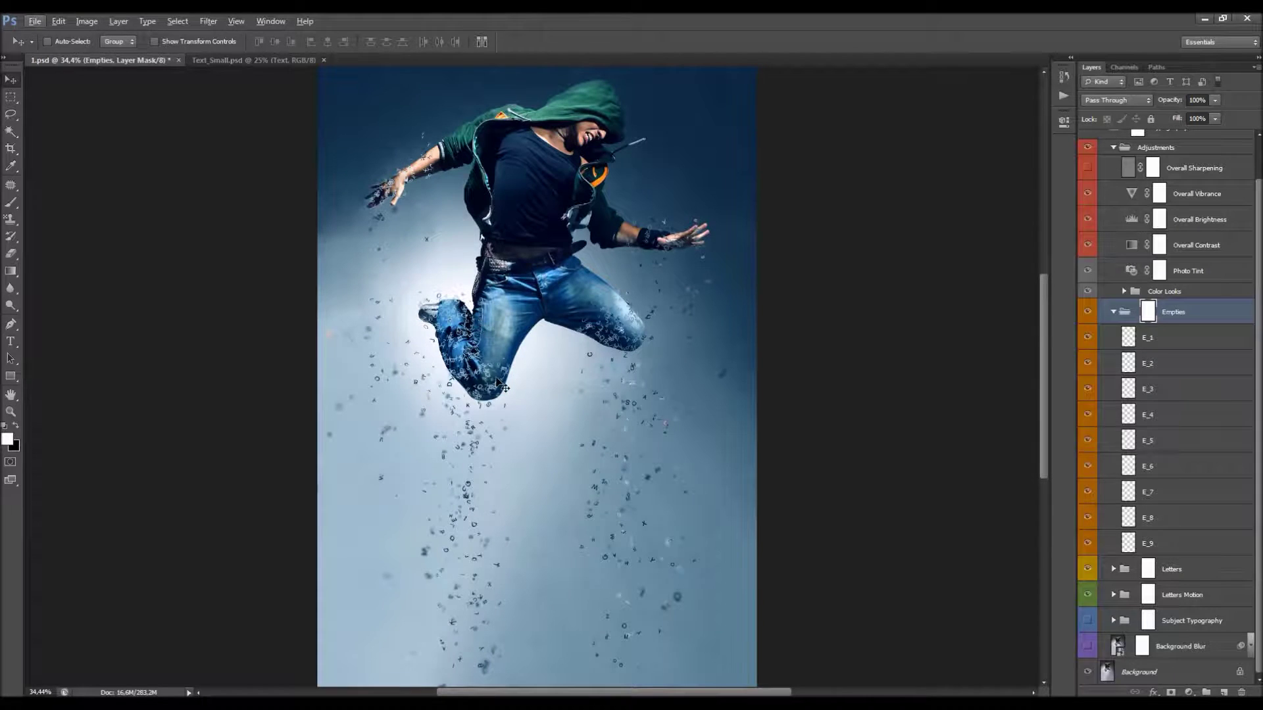
pyautogui.scroll(-1, 498, 370)
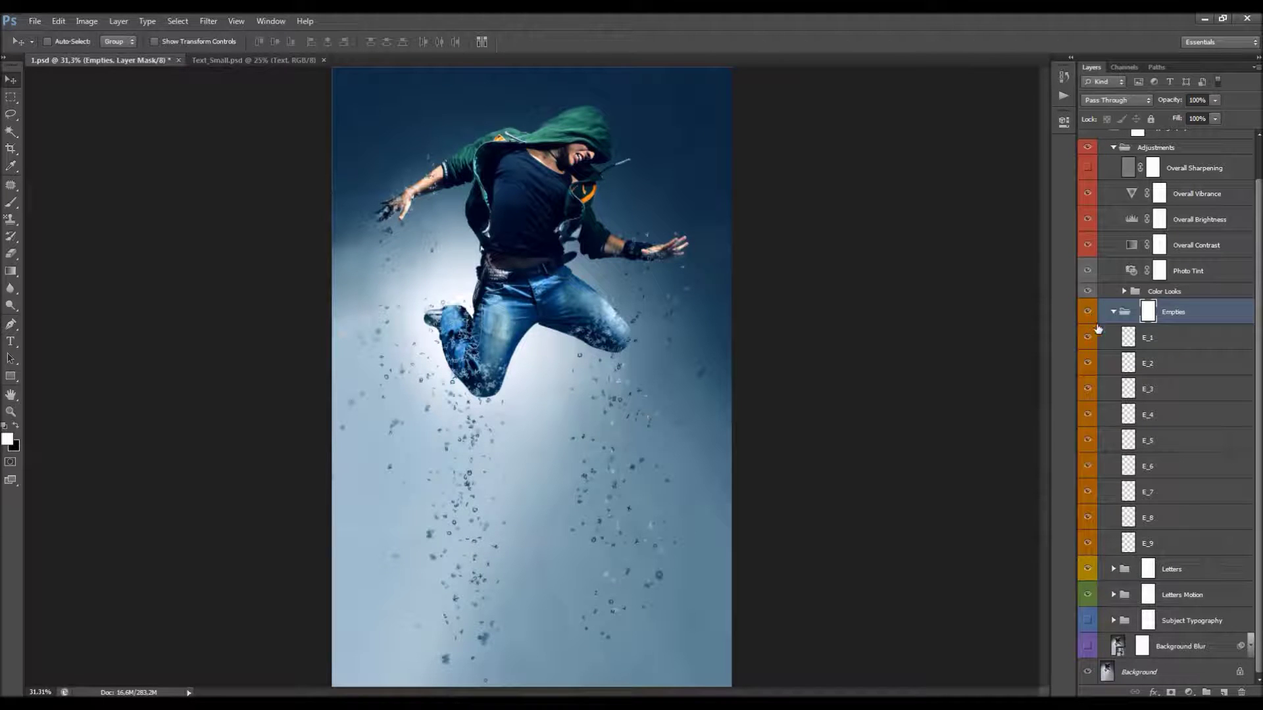
# Step: Add a new layer directly above E_1 in the Empties group
pyautogui.click(1163, 337)
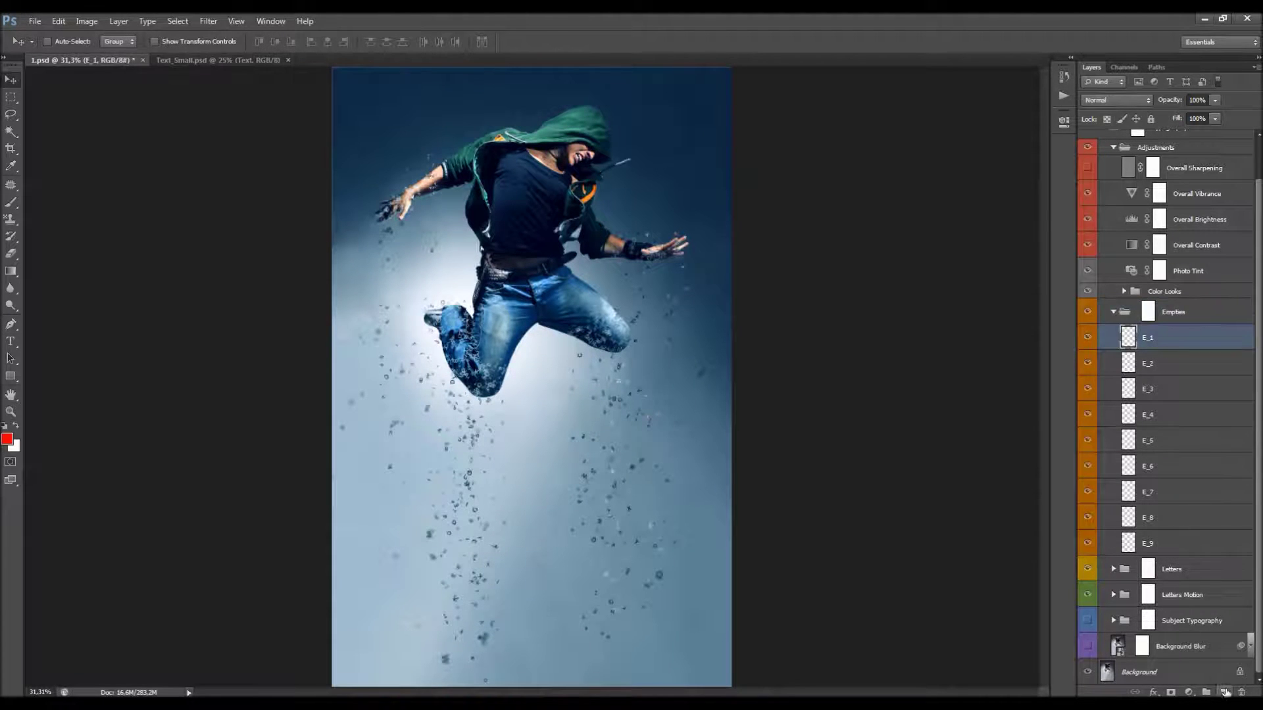
pyautogui.click(1225, 692)
pyautogui.scroll(2, 513, 296)
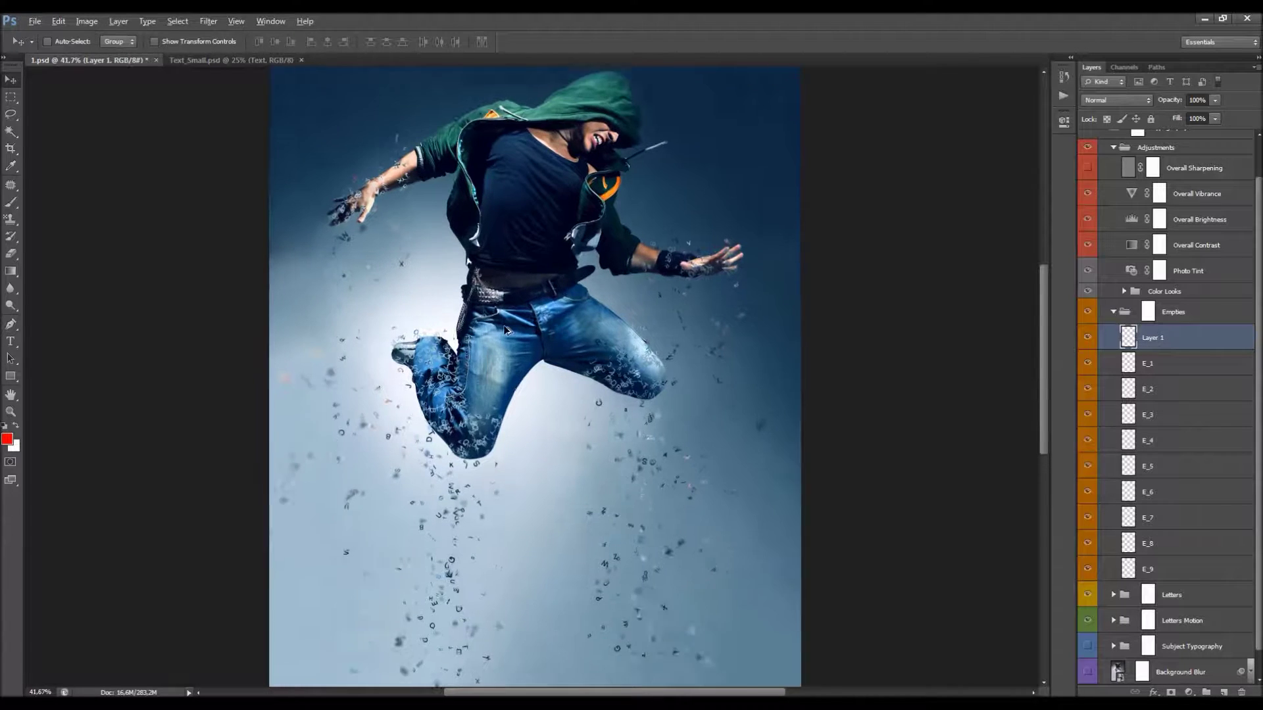
pyautogui.scroll(1, 505, 329)
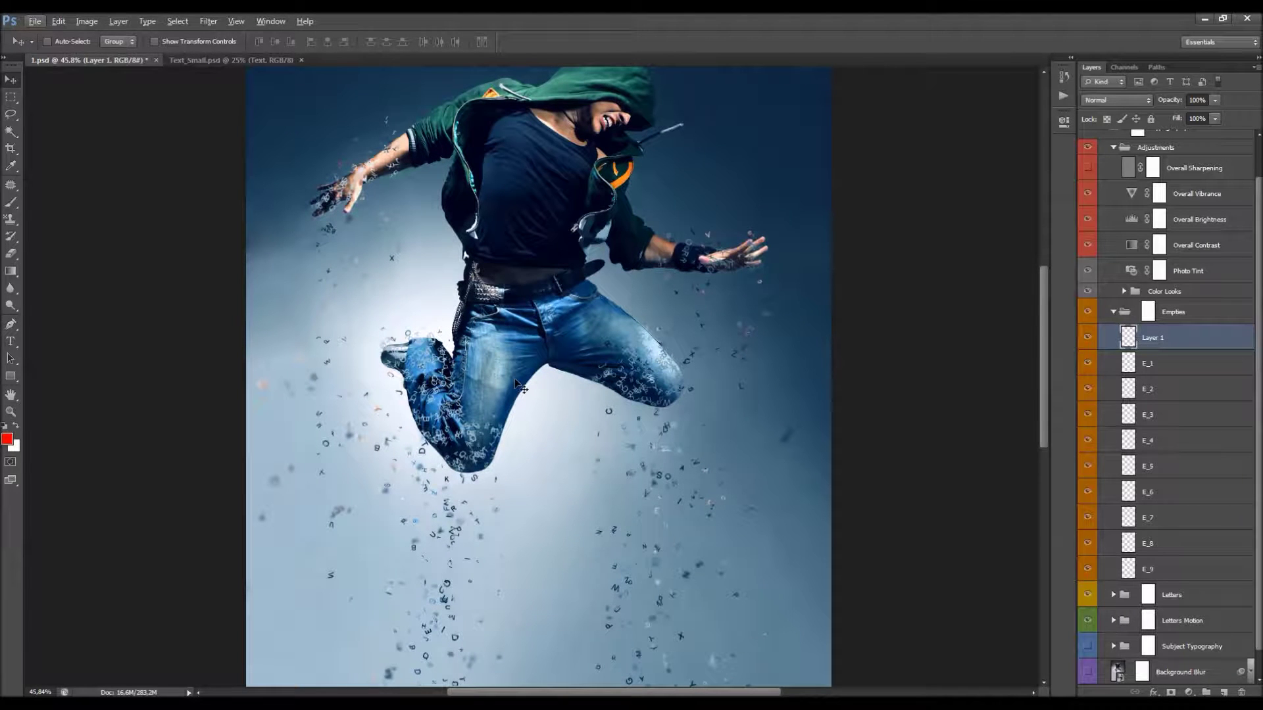
# Step: Choose the first of the 504 px typography brushes, set its size to 300 px and make white the foreground color
pyautogui.press('b')
pyautogui.rightClick(549, 317)
pyautogui.click(672, 451)
pyautogui.click(588, 469)
pyautogui.click(671, 449)
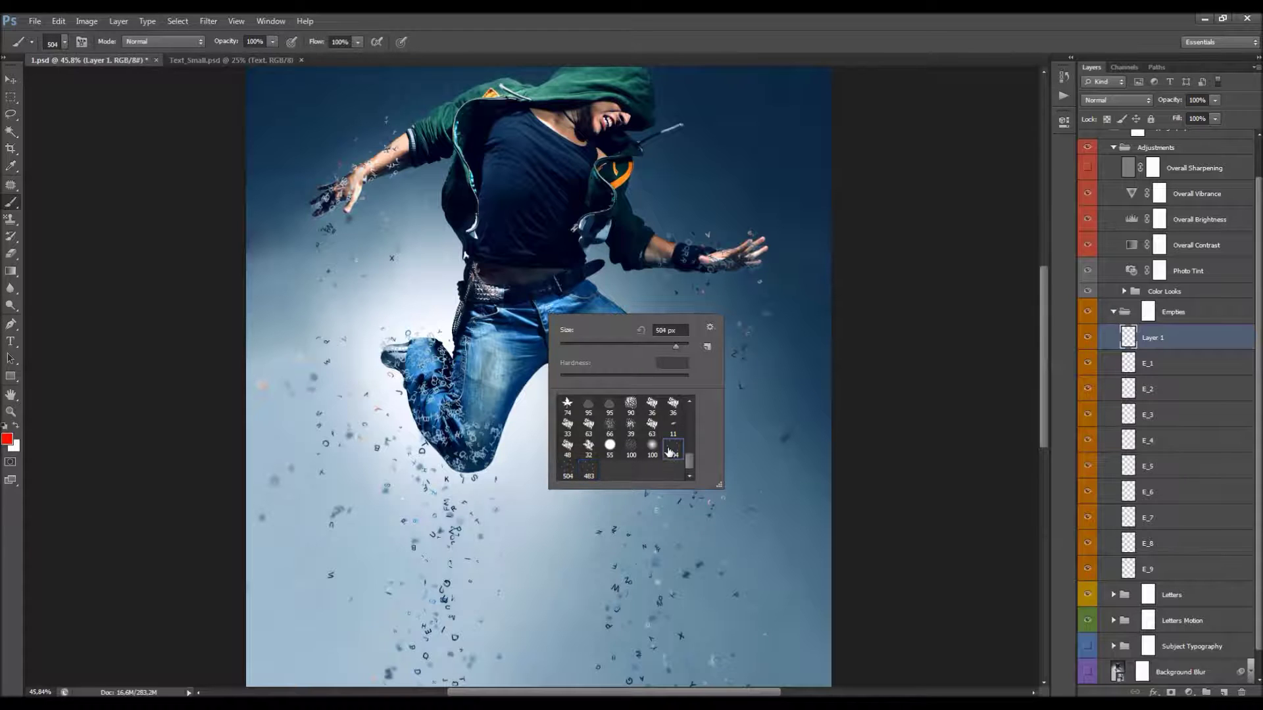
pyautogui.doubleClick(665, 330)
pyautogui.write('300')
pyautogui.press('Return')
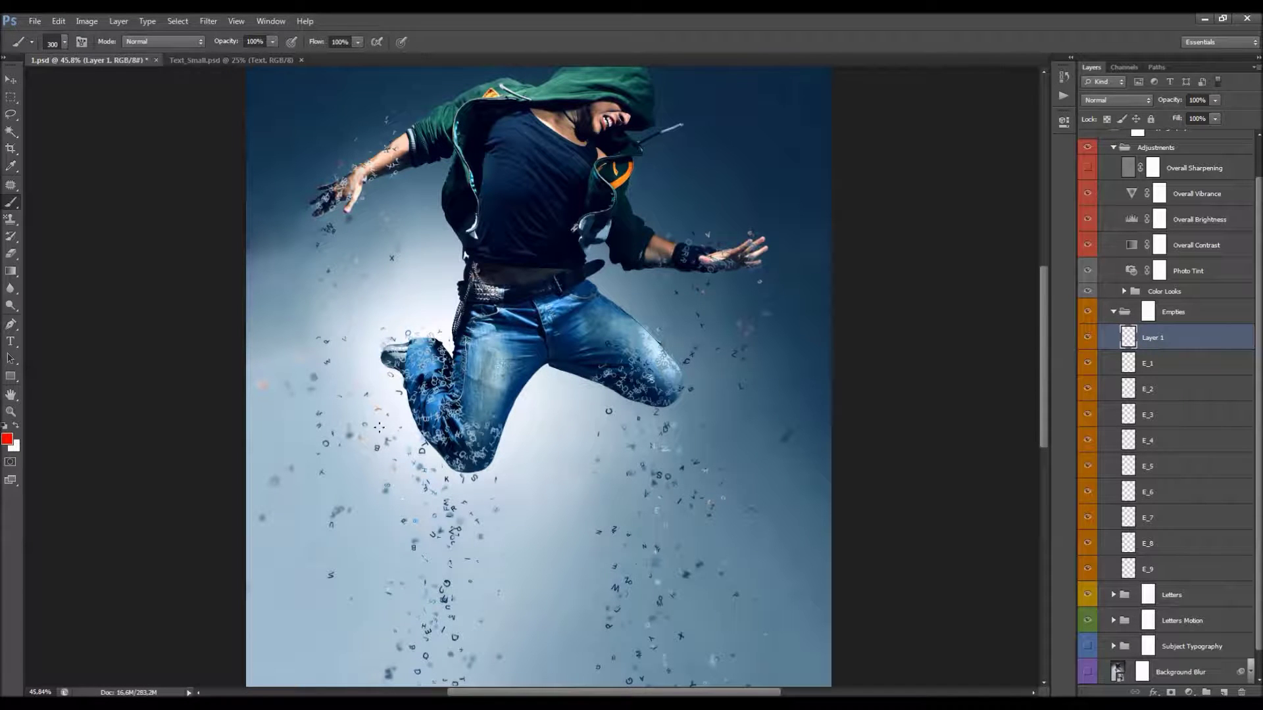
pyautogui.press('x')
# Step: Mask Layer 1 with a selection loaded from the brush layer's pixels and make the layer's content active for painting
pyautogui.scroll(-3, 594, 144)
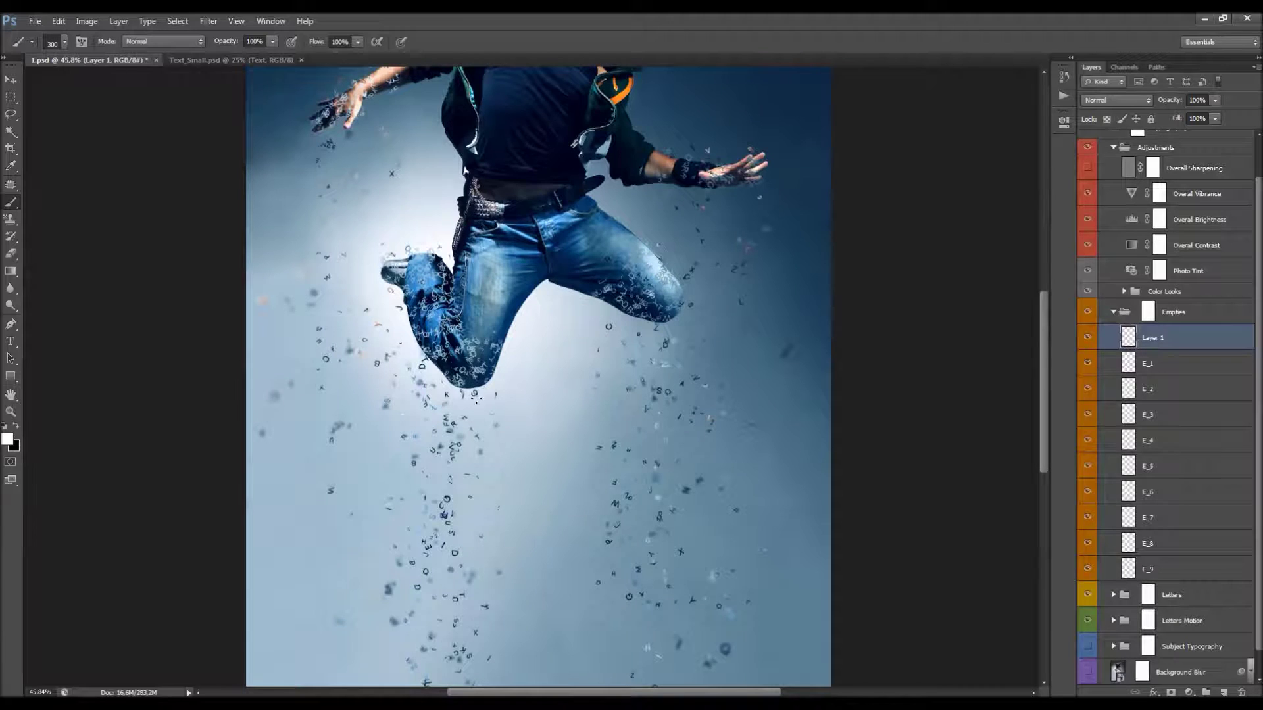
pyautogui.scroll(1, 476, 397)
pyautogui.scroll(1, 1119, 290)
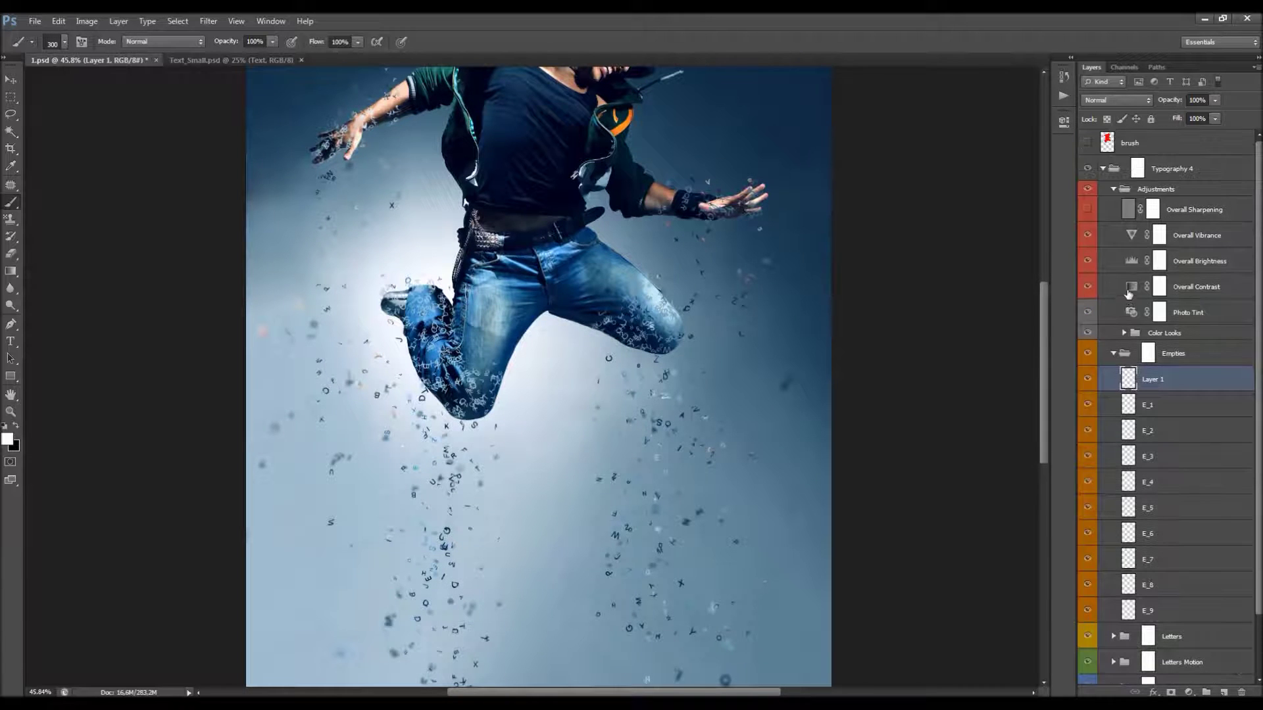
pyautogui.keyDown('ctrl'); pyautogui.click(1111, 149); pyautogui.keyUp('ctrl')
pyautogui.click(1171, 692)
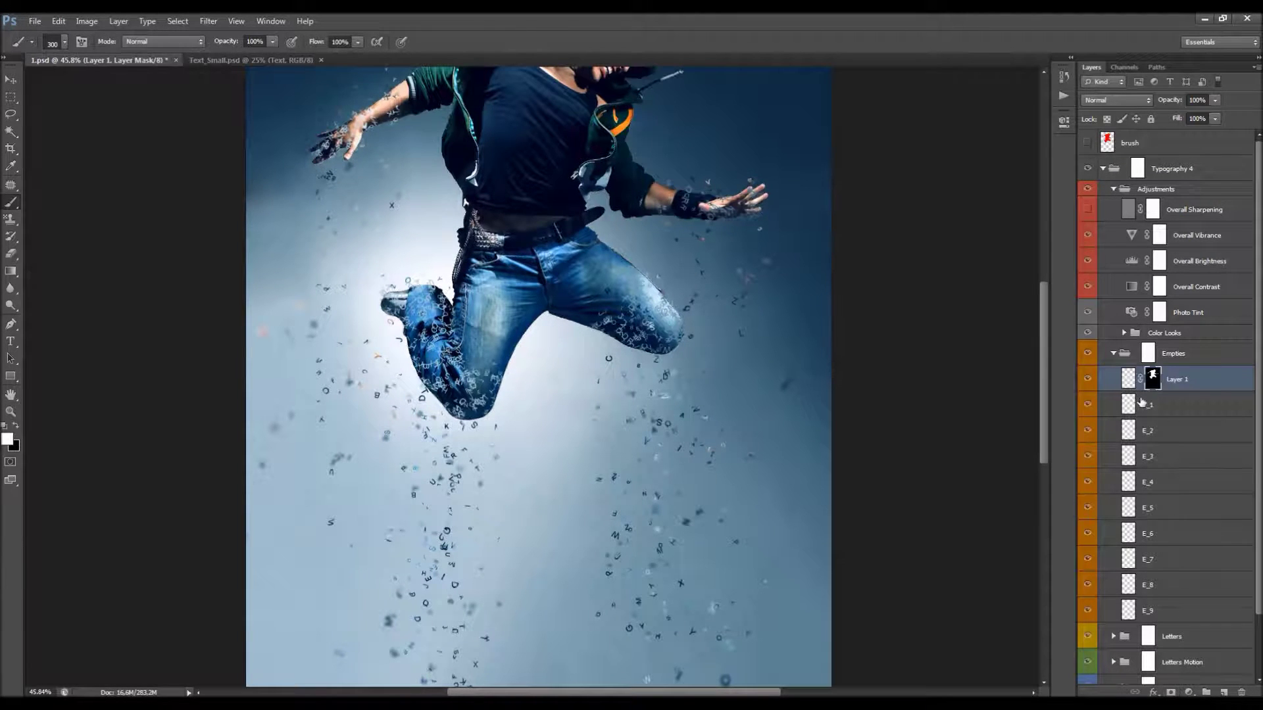
pyautogui.click(1127, 380)
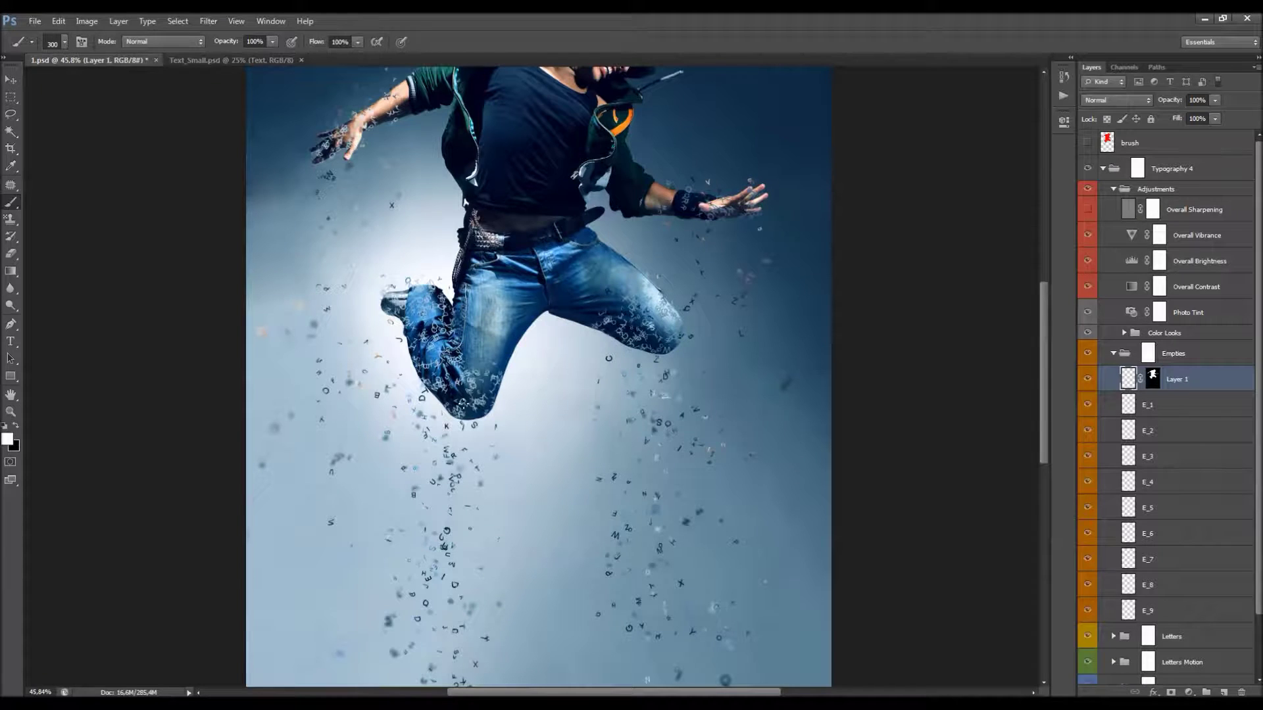
# Step: Paint extra letters on Layer 1 over both lower legs and the outstretched hand
pyautogui.moveTo(446, 413)
pyautogui.mouseDown()
pyautogui.moveTo(413, 303)
pyautogui.moveTo(477, 383)
pyautogui.mouseUp()
pyautogui.moveTo(651, 319)
pyautogui.mouseDown()
pyautogui.moveTo(637, 324)
pyautogui.moveTo(658, 317)
pyautogui.mouseUp()
pyautogui.scroll(1, 658, 317)
pyautogui.moveTo(339, 174)
pyautogui.mouseDown()
pyautogui.moveTo(354, 167)
pyautogui.moveTo(348, 177)
pyautogui.mouseUp()
pyautogui.press('v')
# Step: Apply a Color Overlay in Normal mode at 100% opacity to Layer 1, using a pale blue-grey sampled from the background beside the legs
pyautogui.scroll(-3, 363, 271)
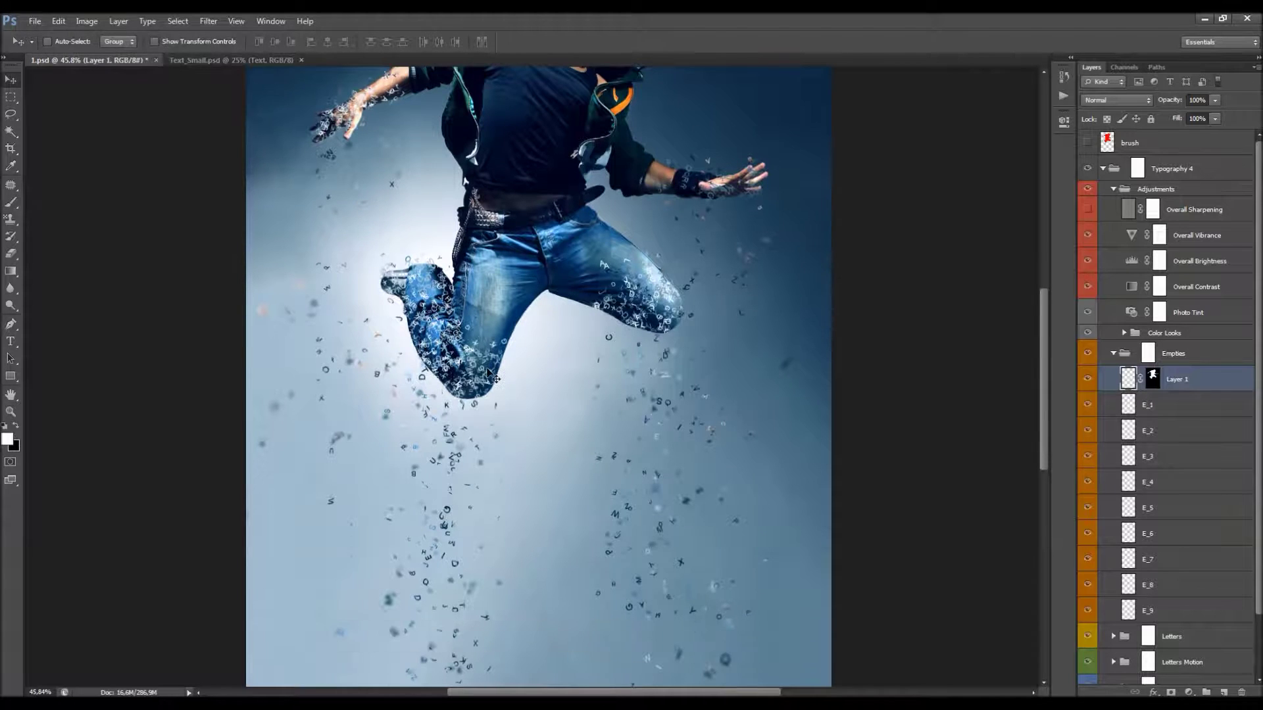
pyautogui.doubleClick(1222, 385)
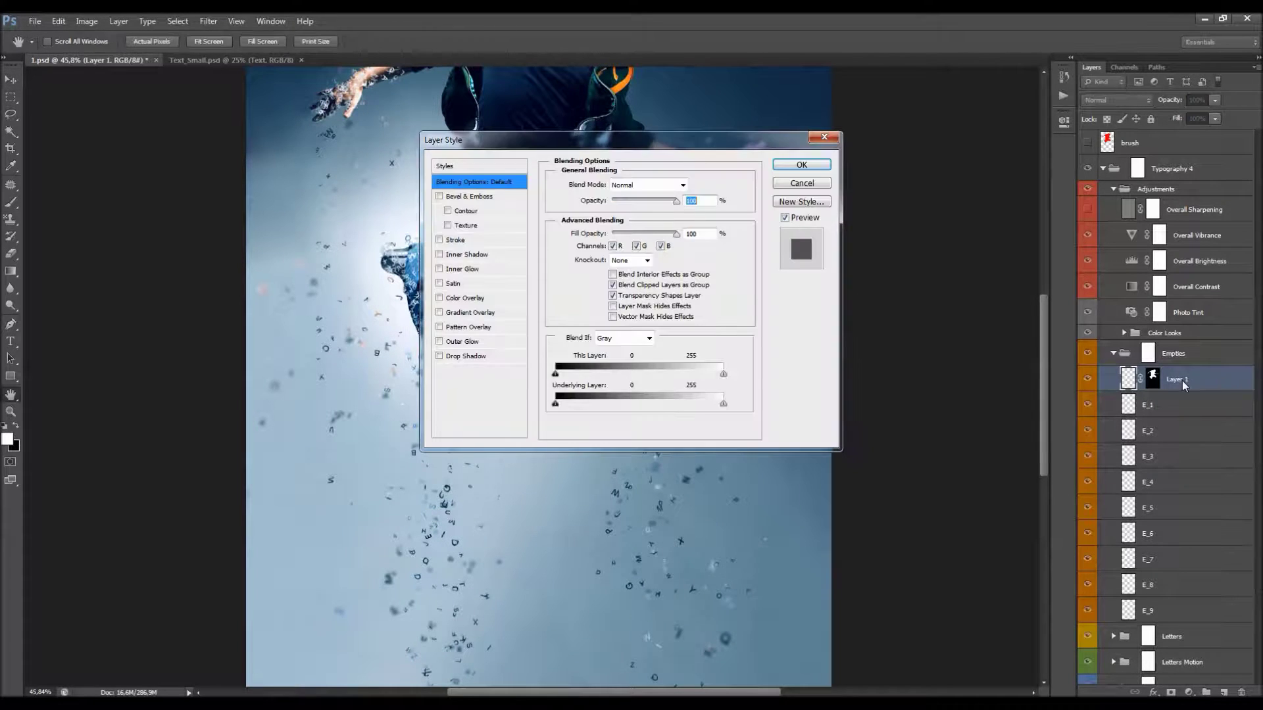
pyautogui.click(467, 299)
pyautogui.moveTo(592, 139); pyautogui.dragTo(992, 197)
pyautogui.click(1094, 243)
pyautogui.click(642, 422)
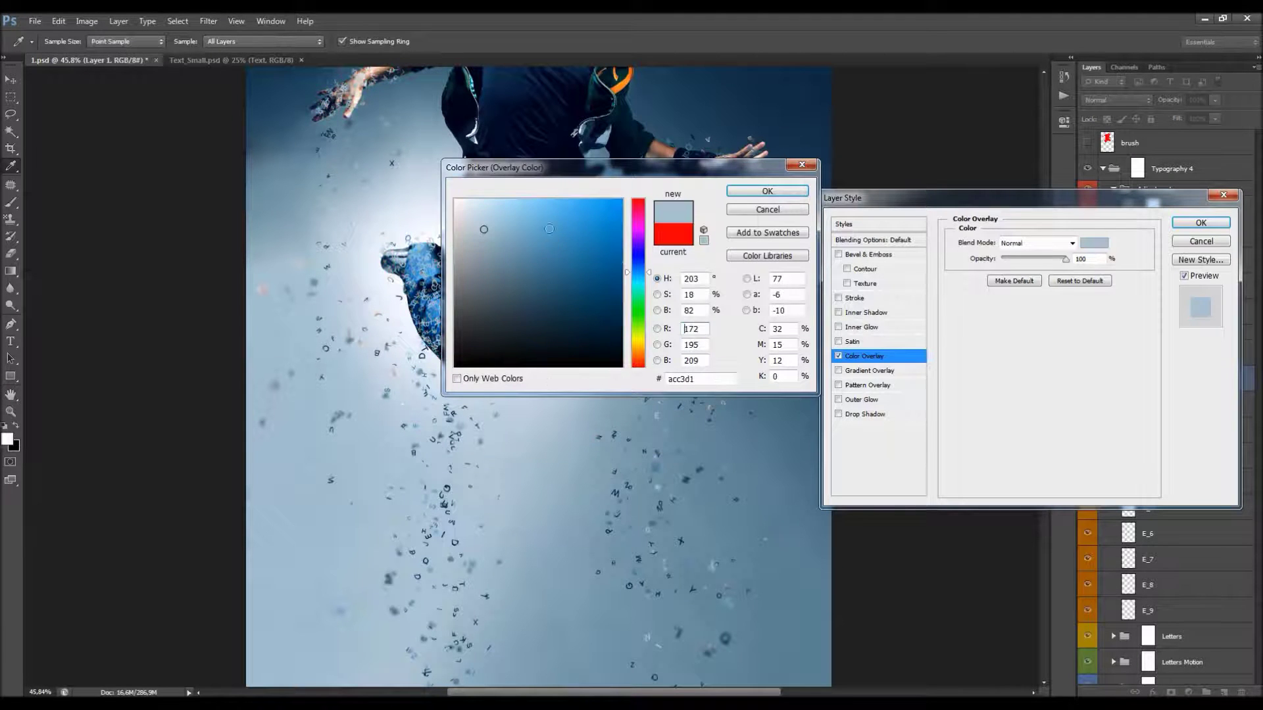
pyautogui.moveTo(545, 174); pyautogui.dragTo(771, 232)
pyautogui.click(541, 328)
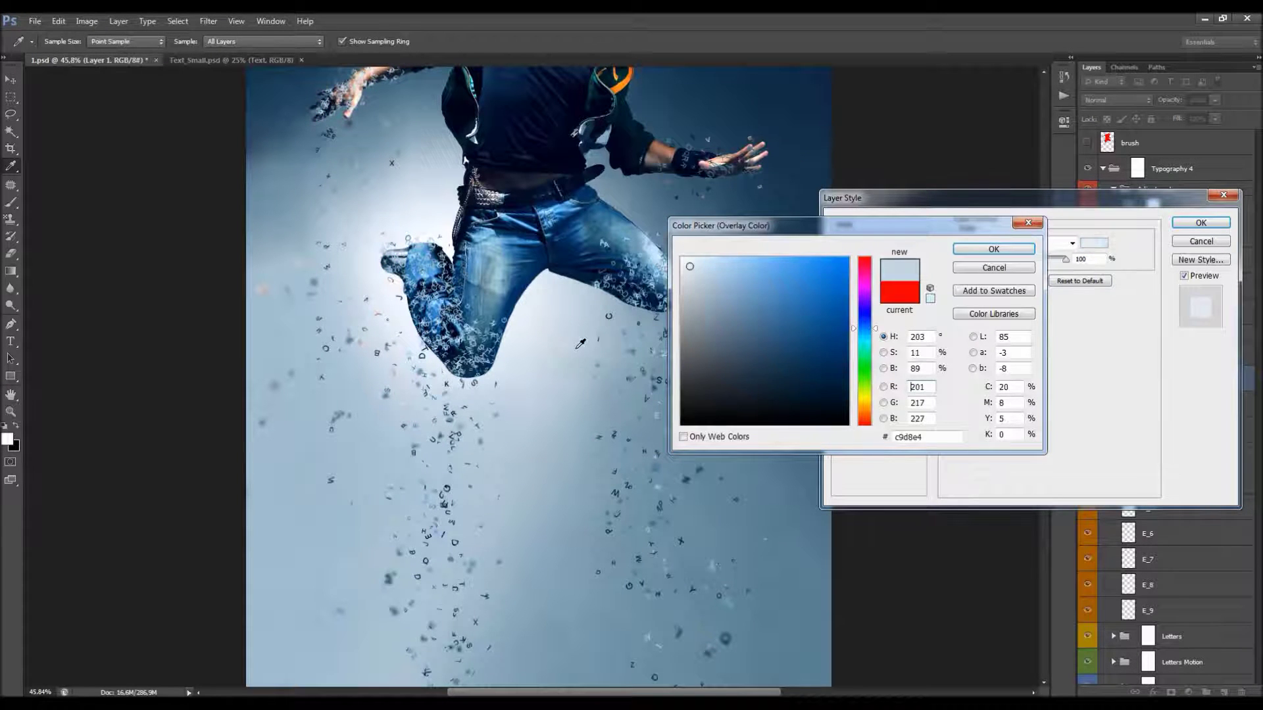
pyautogui.click(995, 250)
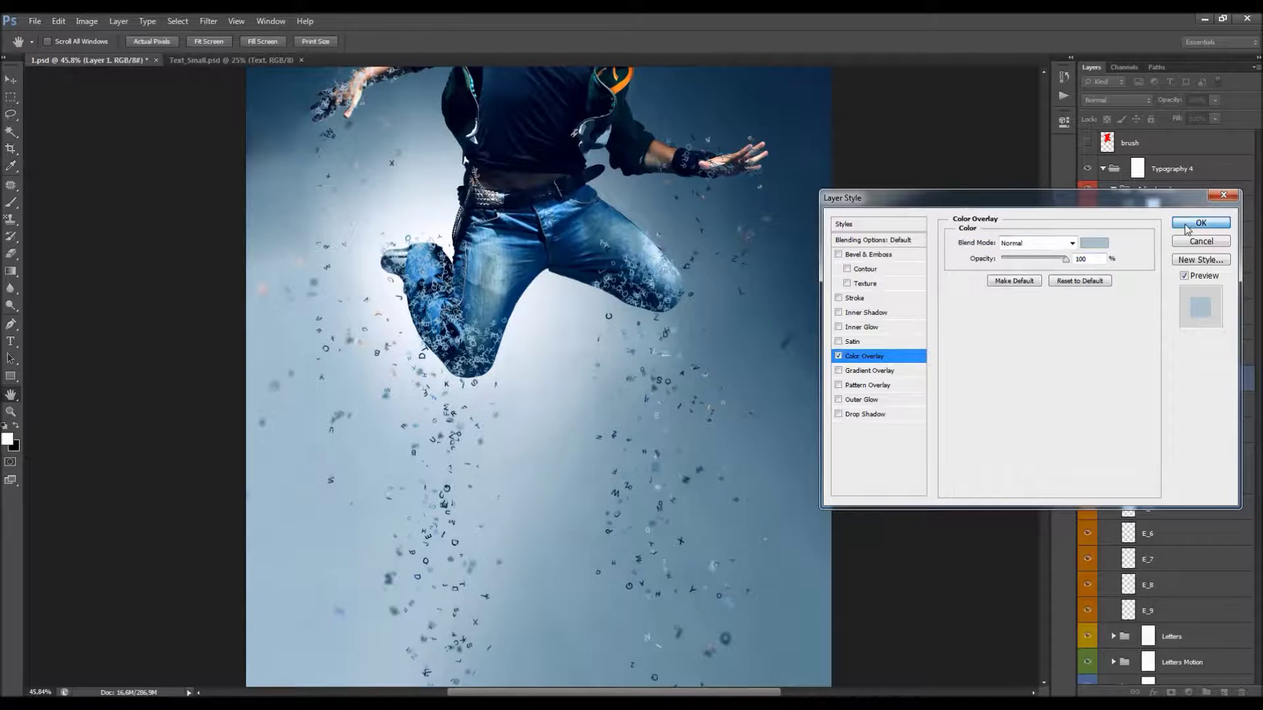
pyautogui.click(1201, 223)
# Step: Apply Layer 1's layer mask and rasterize its Color Overlay layer style
pyautogui.rightClick(1152, 377)
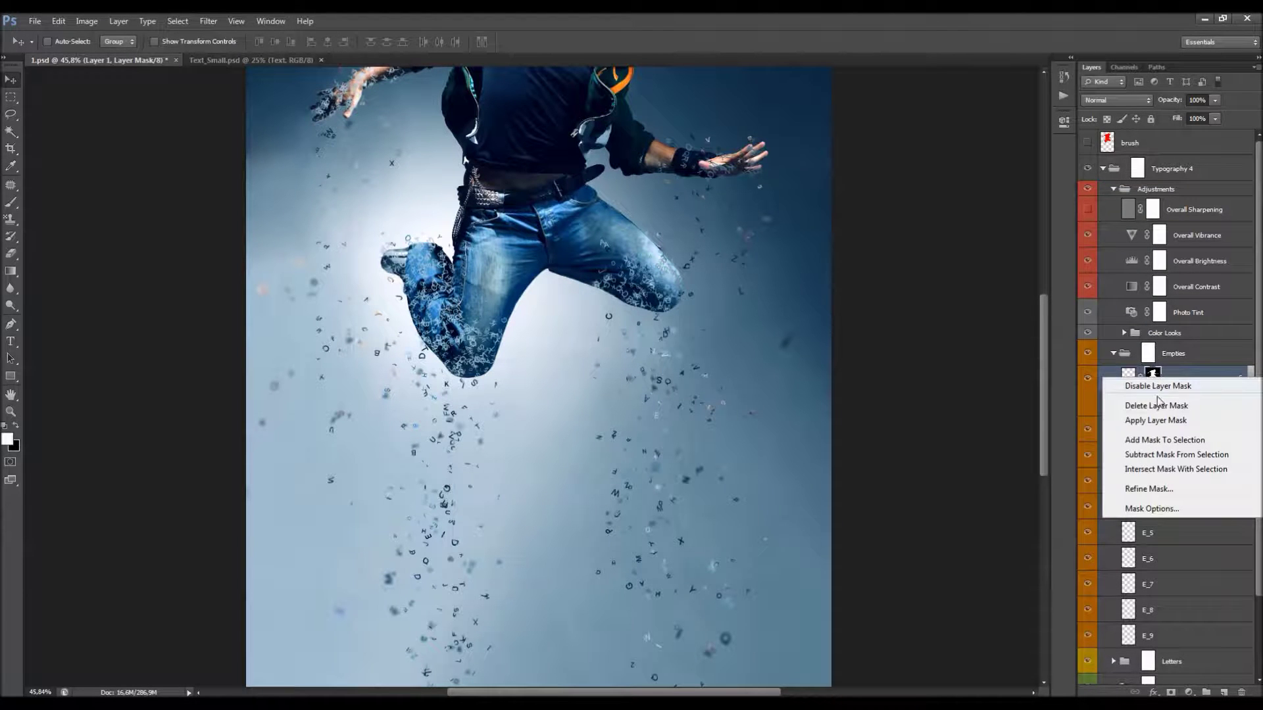
pyautogui.click(1155, 421)
pyautogui.rightClick(1173, 383)
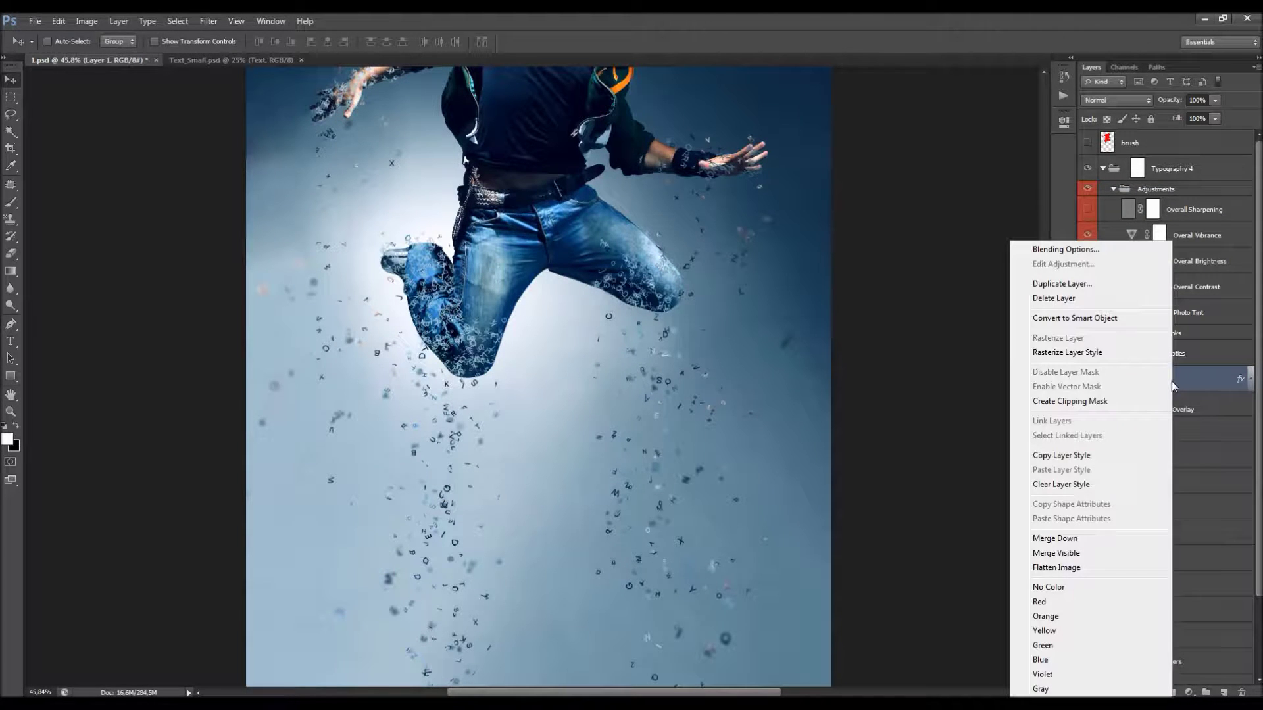
pyautogui.click(1120, 355)
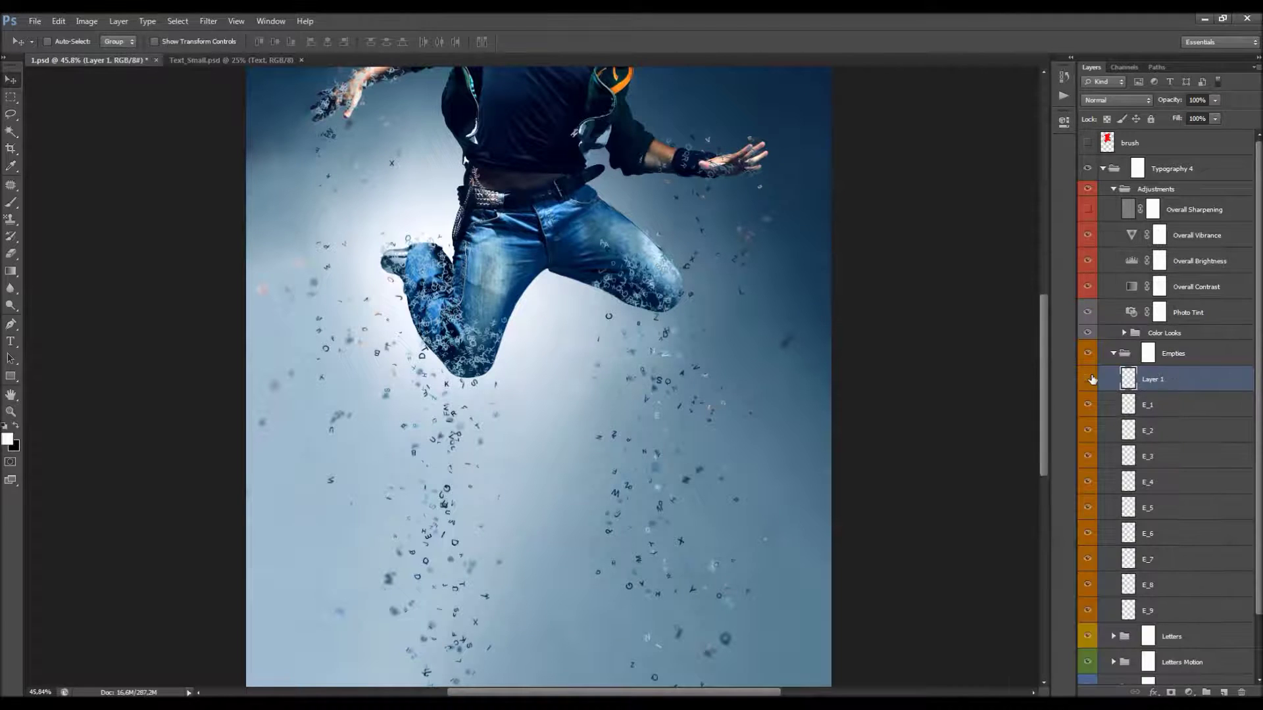
# Step: Distort Layer 1 with the Displace filter using a displacement map file, and toggle the layer's visibility to compare the painted letters
pyautogui.click(209, 23)
pyautogui.moveTo(320, 169)
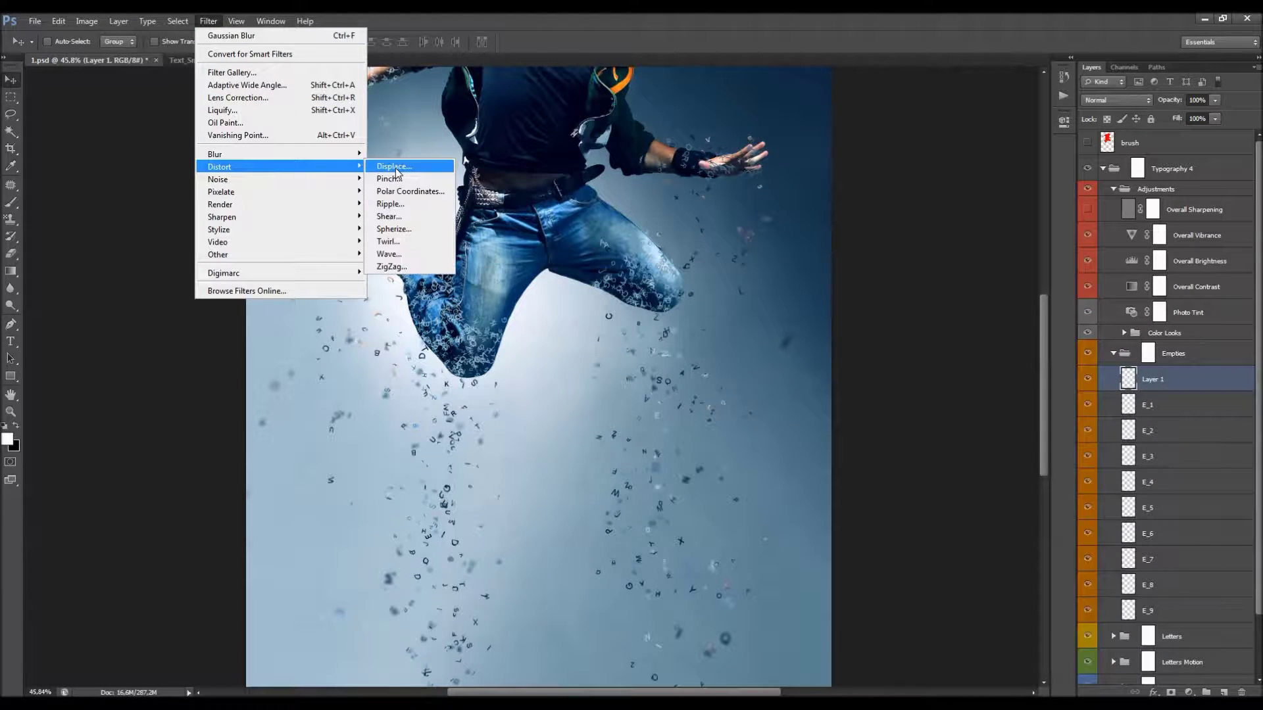
pyautogui.click(396, 168)
pyautogui.click(841, 193)
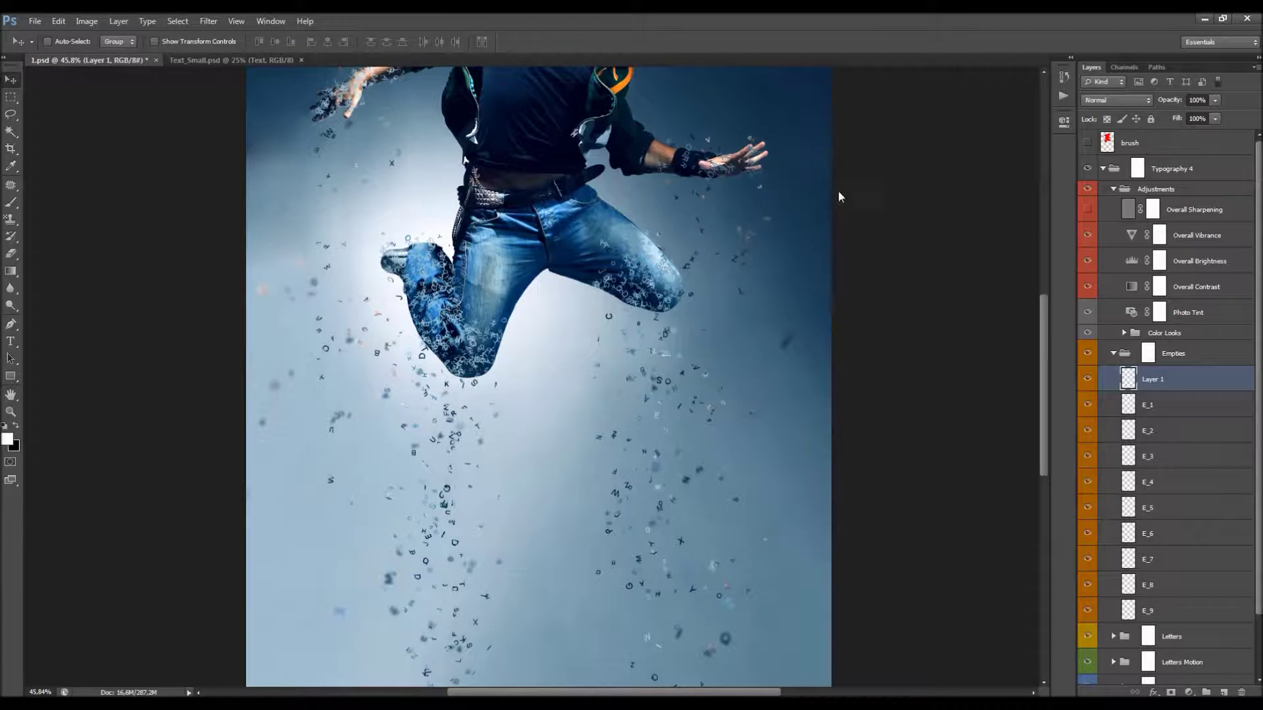
pyautogui.scroll(-5, 344, 217)
pyautogui.doubleClick(335, 234)
pyautogui.scroll(1, 472, 315)
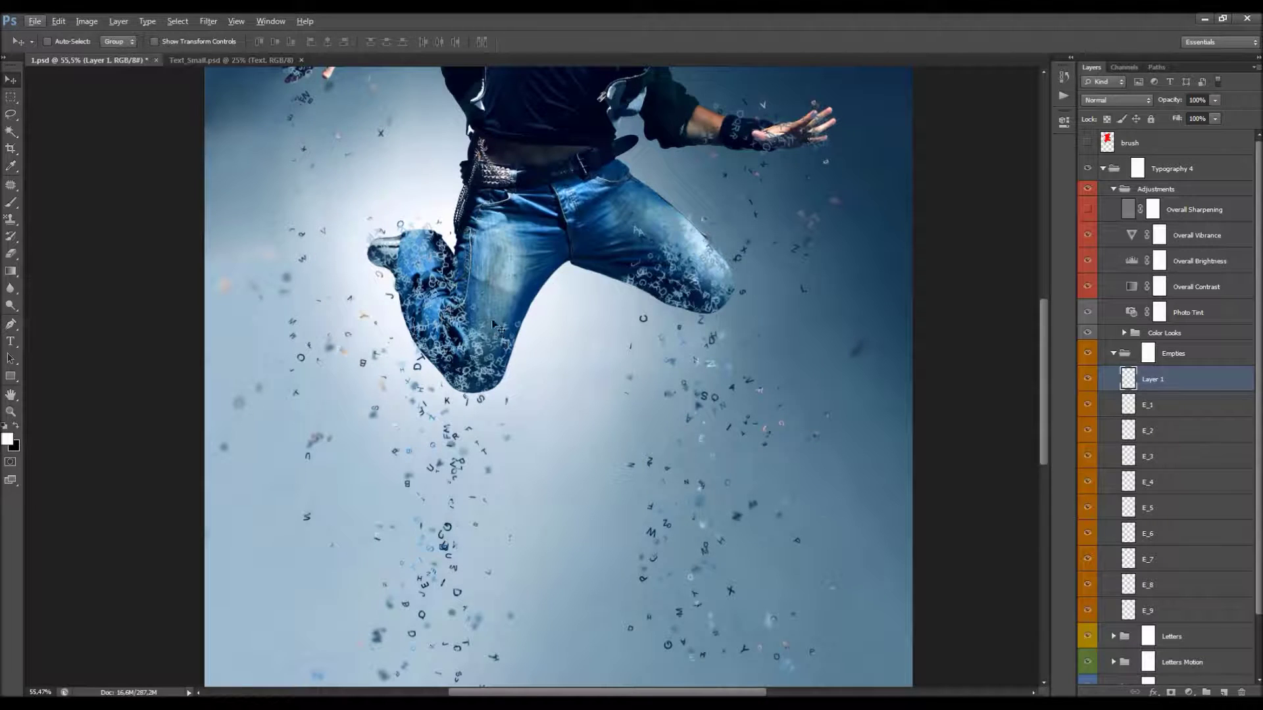
pyautogui.scroll(-4, 494, 324)
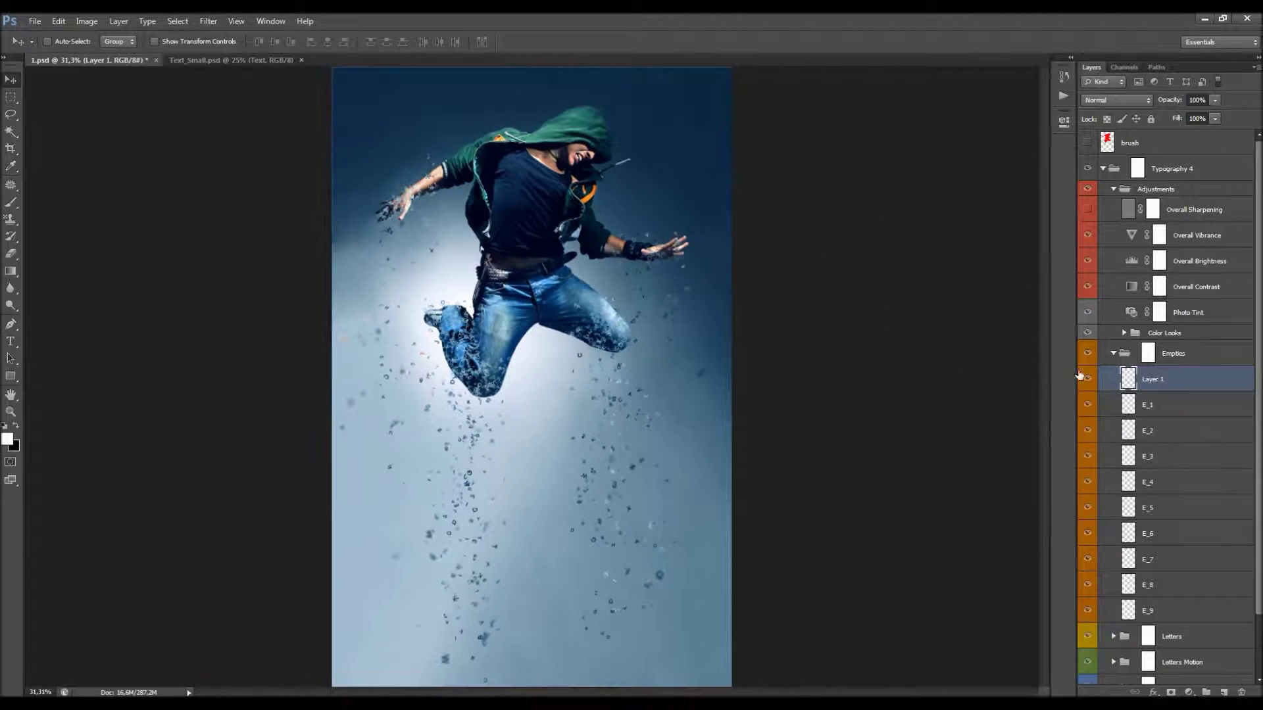
pyautogui.click(1090, 380)
# Step: Try hiding the letters on the forward knee by painting black on the Empties group mask with a 100 px brush
pyautogui.click(1117, 356)
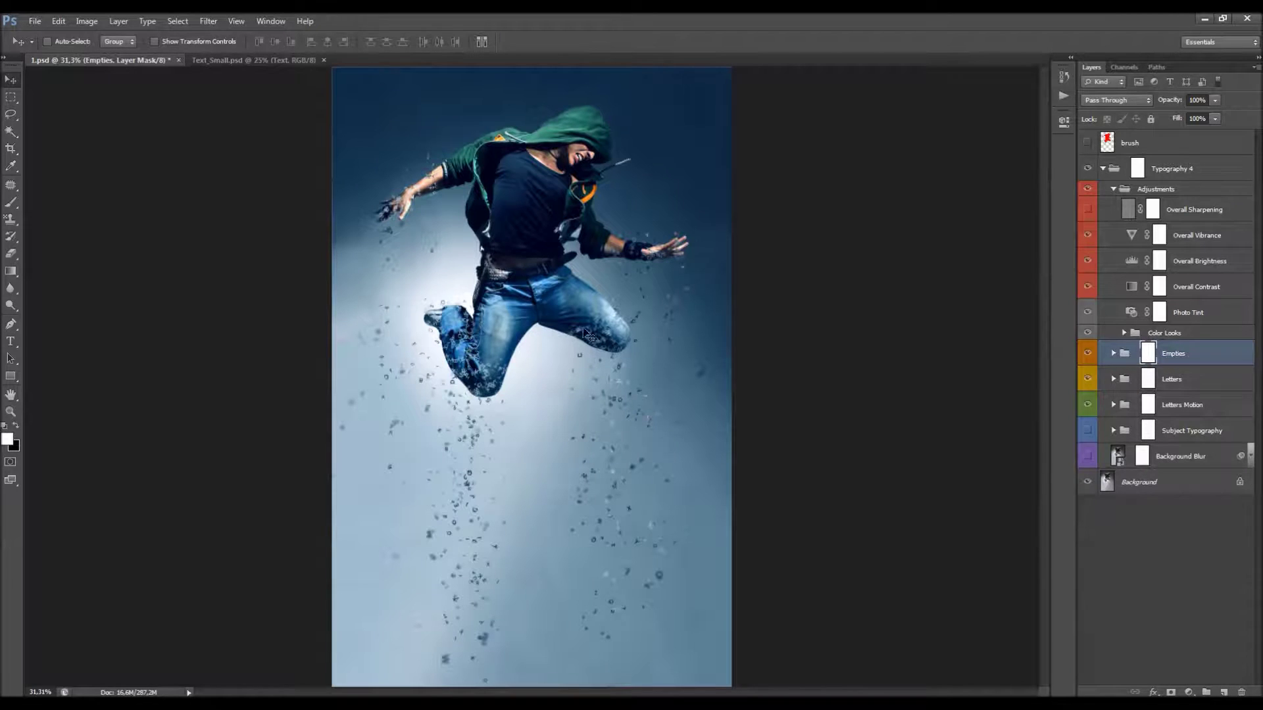
pyautogui.press('b')
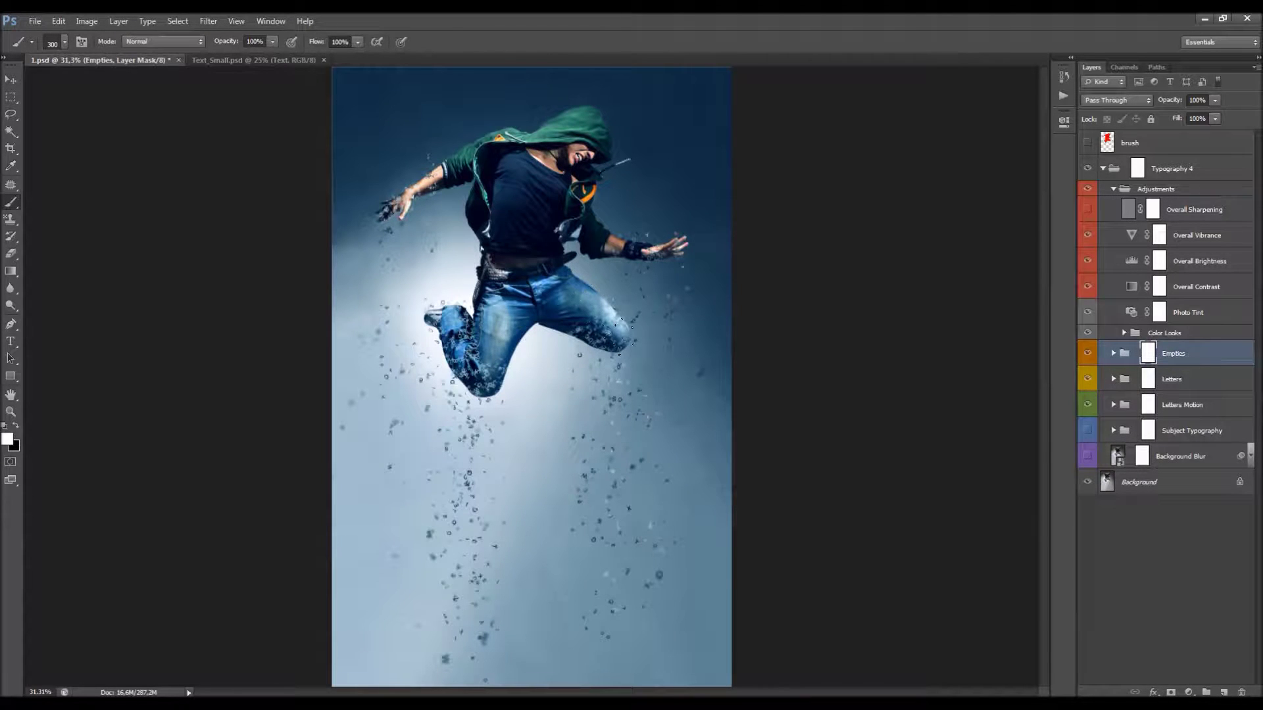
pyautogui.press('x')
pyautogui.rightClick(578, 382)
pyautogui.doubleClick(678, 513)
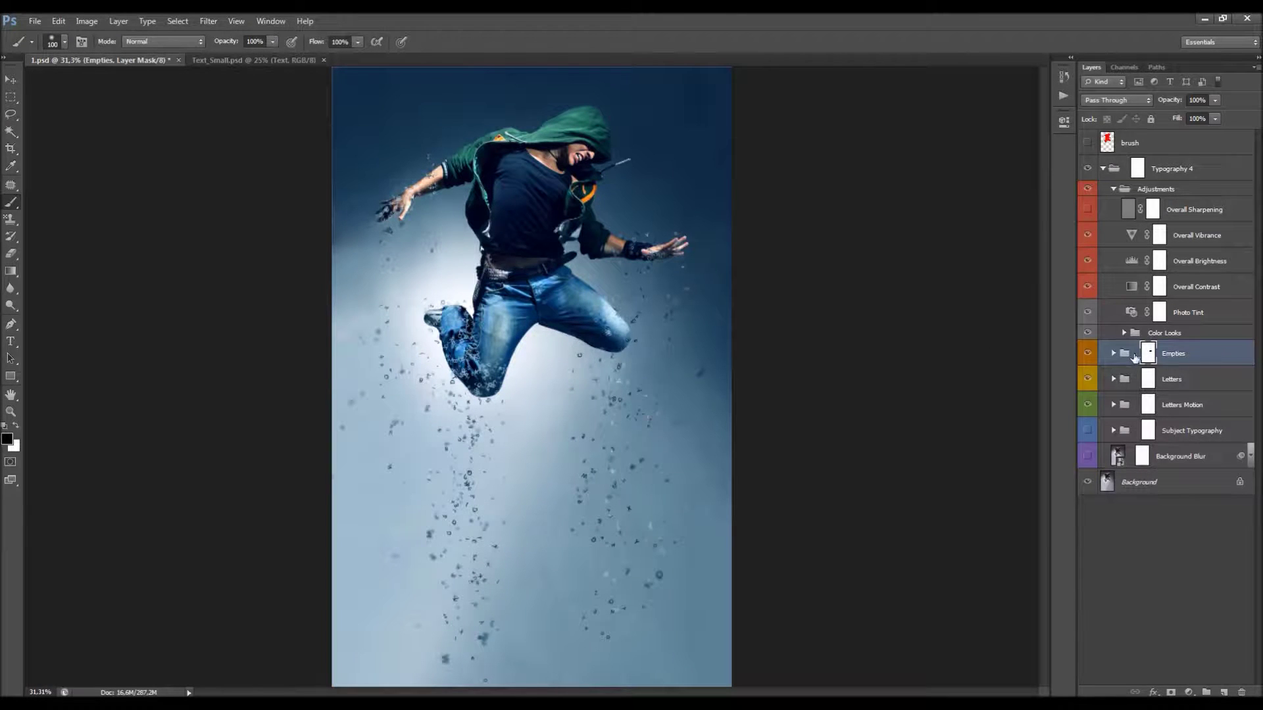
pyautogui.hotkey('ctrl', 'z')
pyautogui.press('v')
# Step: Expand the Letters group and toggle its visibility to examine which falling letters its layers contain
pyautogui.scroll(1, 515, 363)
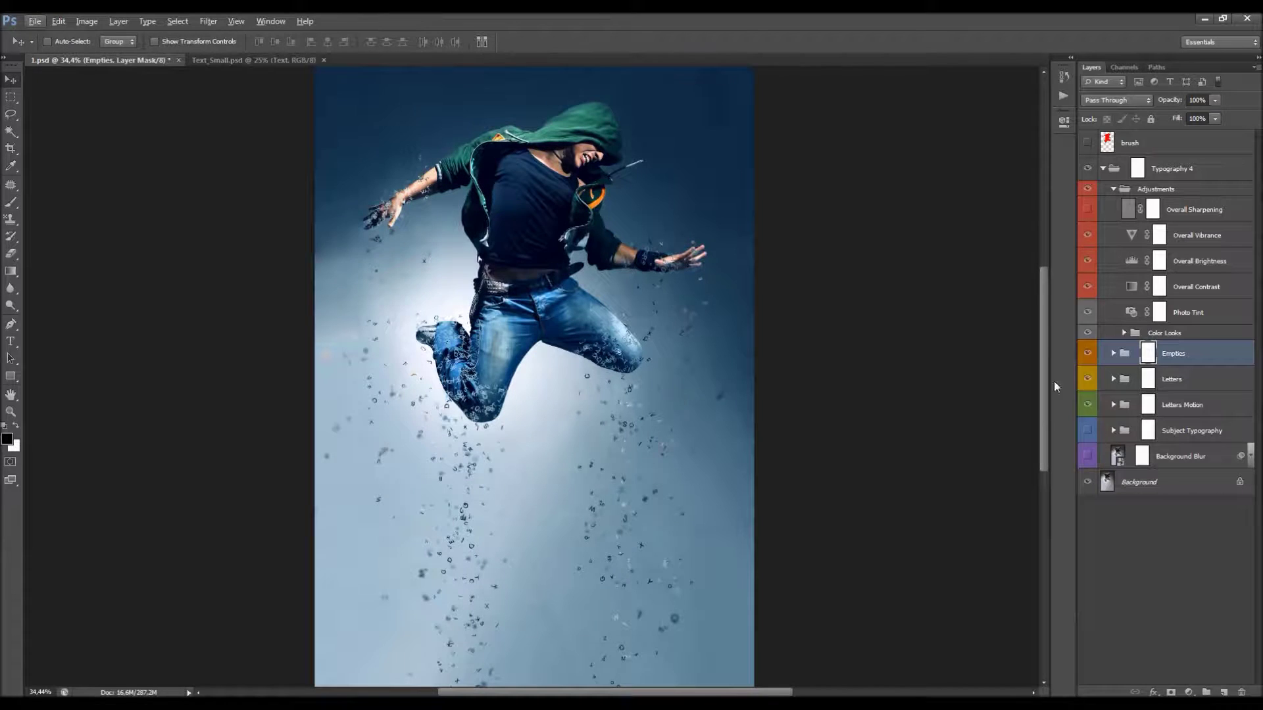
pyautogui.click(1114, 379)
pyautogui.scroll(-5, 1170, 387)
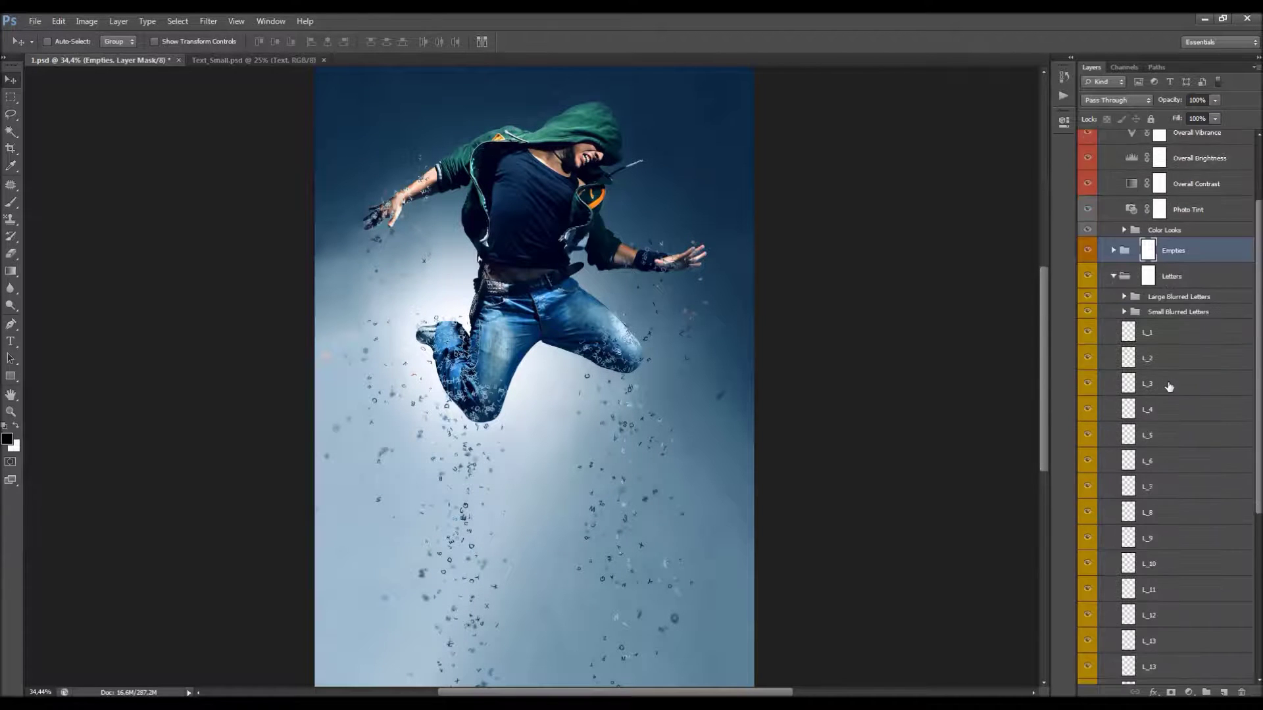
pyautogui.scroll(3, 1170, 387)
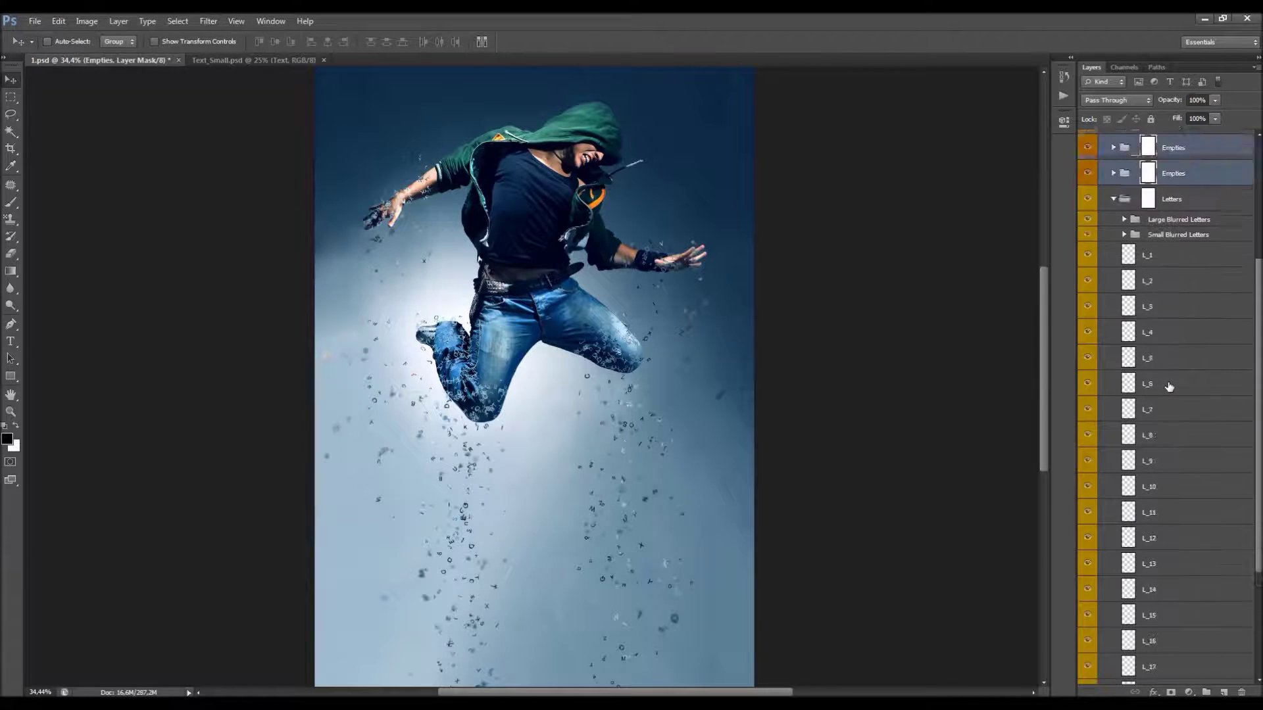
pyautogui.click(1089, 198)
pyautogui.click(1089, 198)
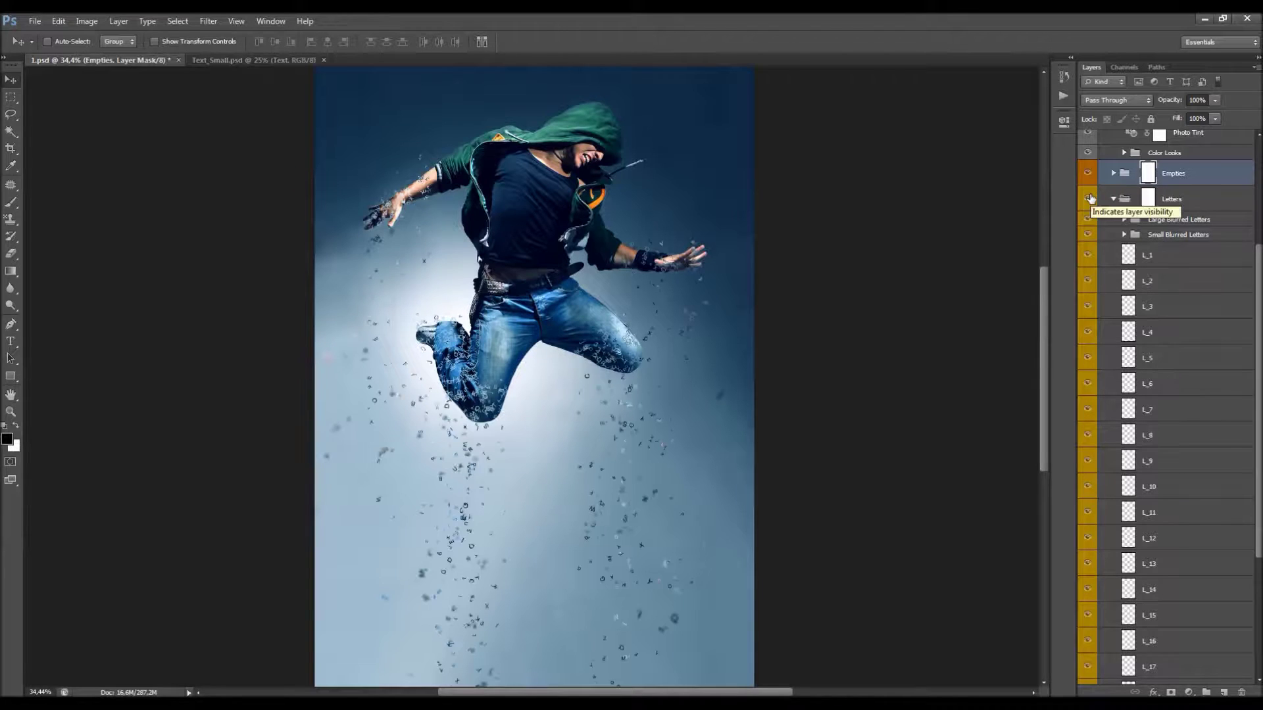
# Step: Examine the Large Blurred Letters and Small Blurred Letters groups by inspecting their layers and toggling their visibility
pyautogui.click(1184, 220)
pyautogui.click(1124, 220)
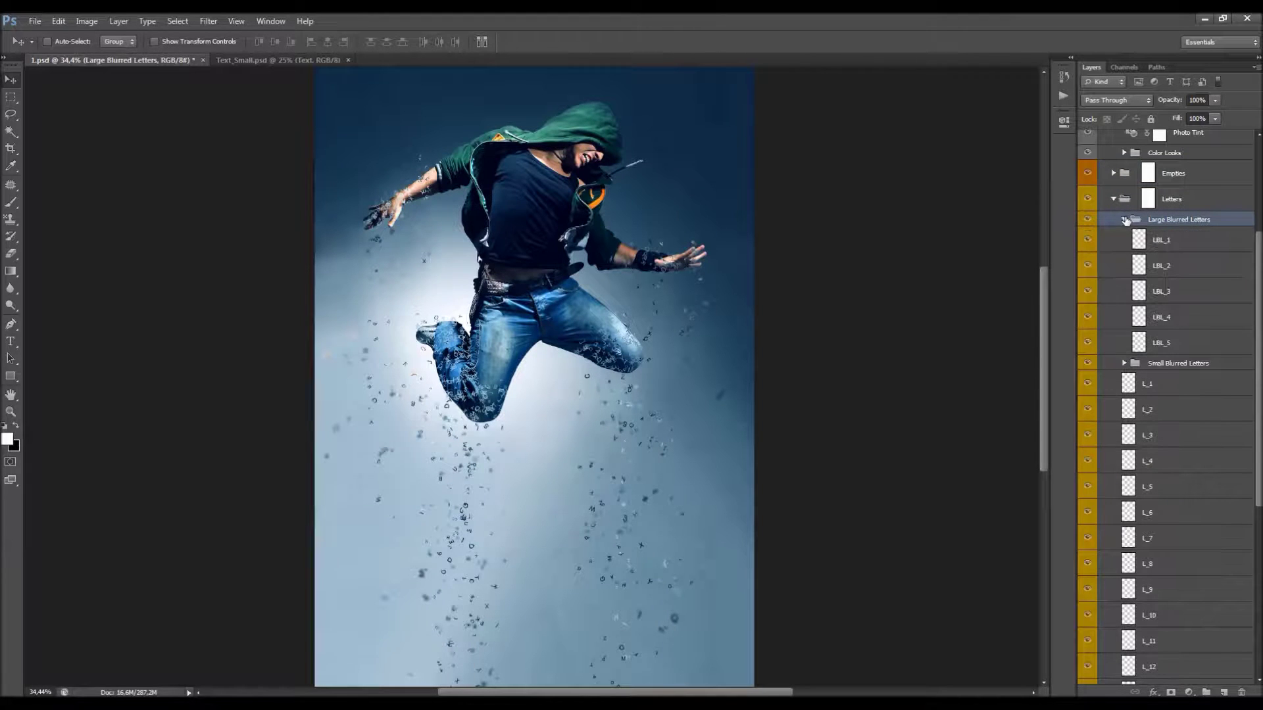
pyautogui.click(1124, 220)
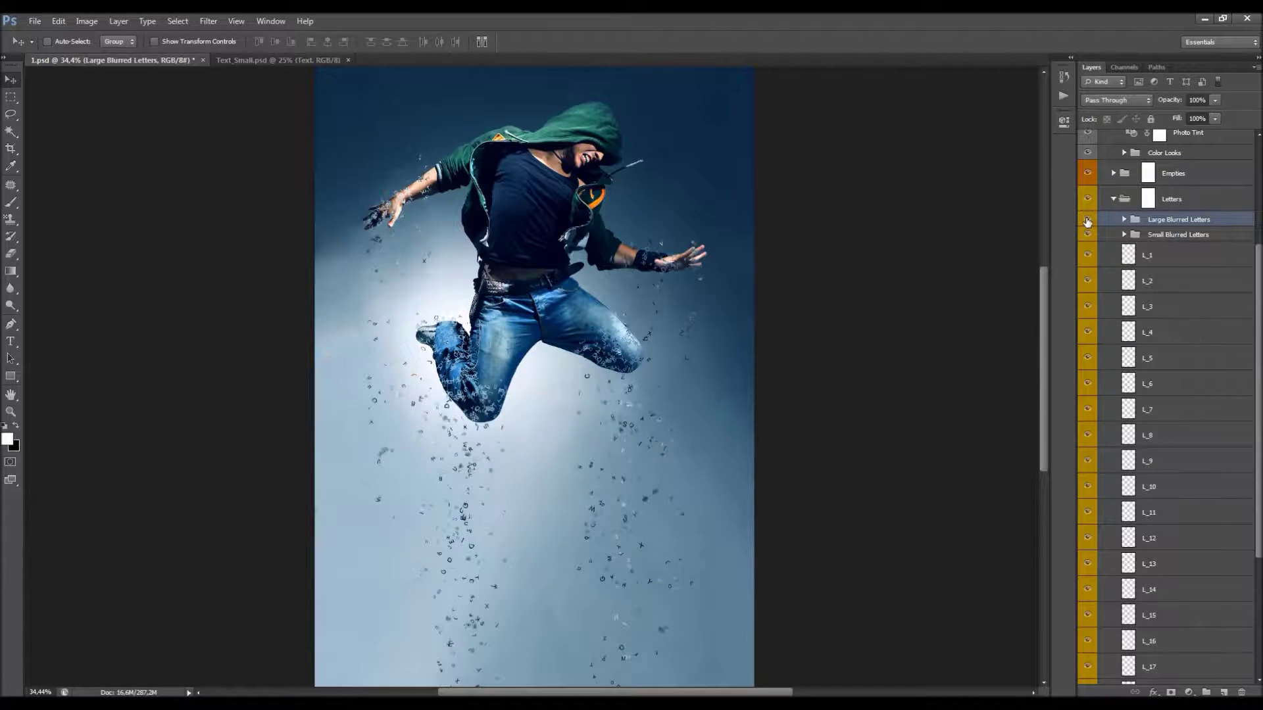
pyautogui.click(1142, 238)
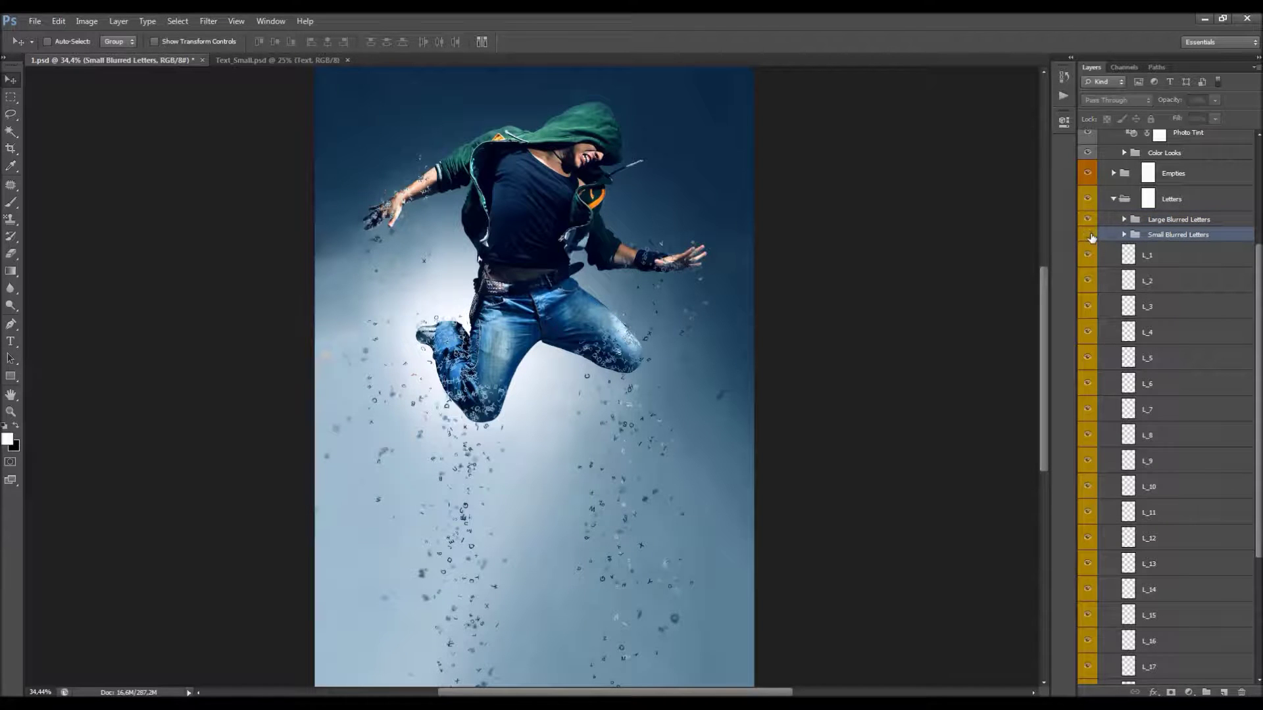
pyautogui.click(1123, 236)
pyautogui.click(1124, 235)
pyautogui.click(1124, 221)
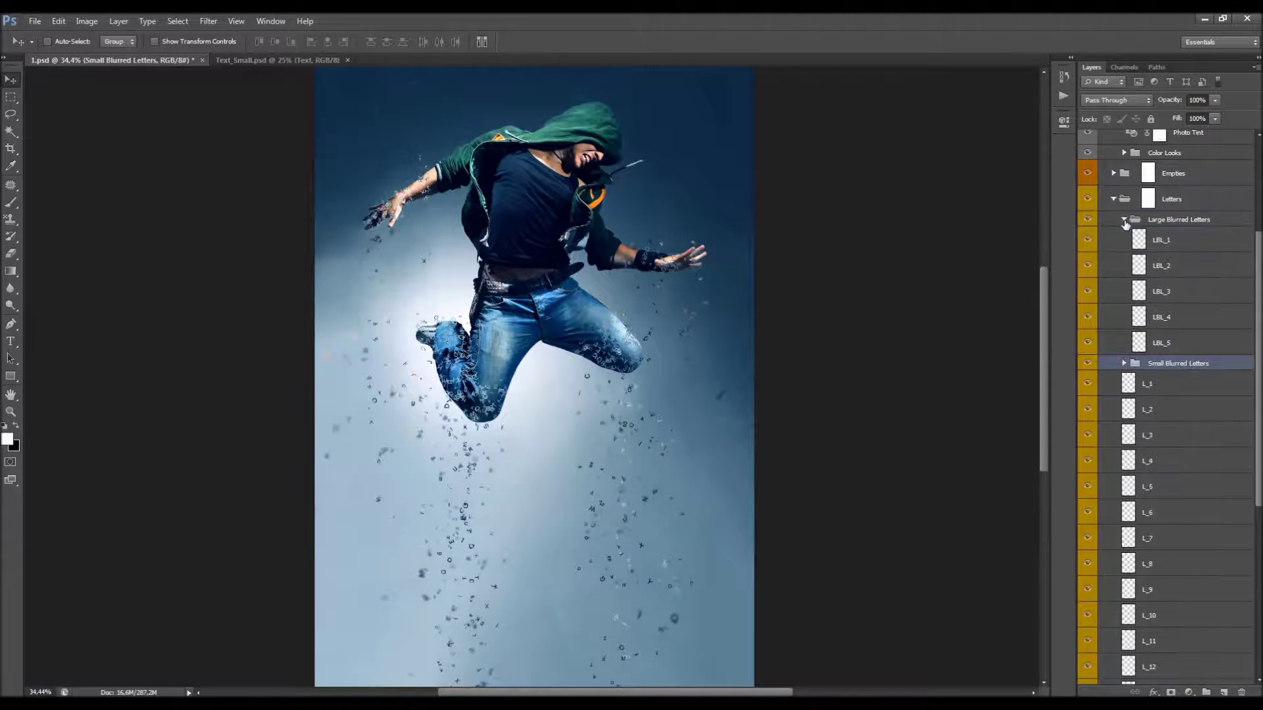
pyautogui.click(1124, 220)
# Step: Select letter layer L_1 and examine the letters scattered around and below the jumping man's legs
pyautogui.click(1157, 263)
pyautogui.scroll(-3, 1157, 265)
pyautogui.scroll(3, 1157, 264)
pyautogui.scroll(-4, 587, 358)
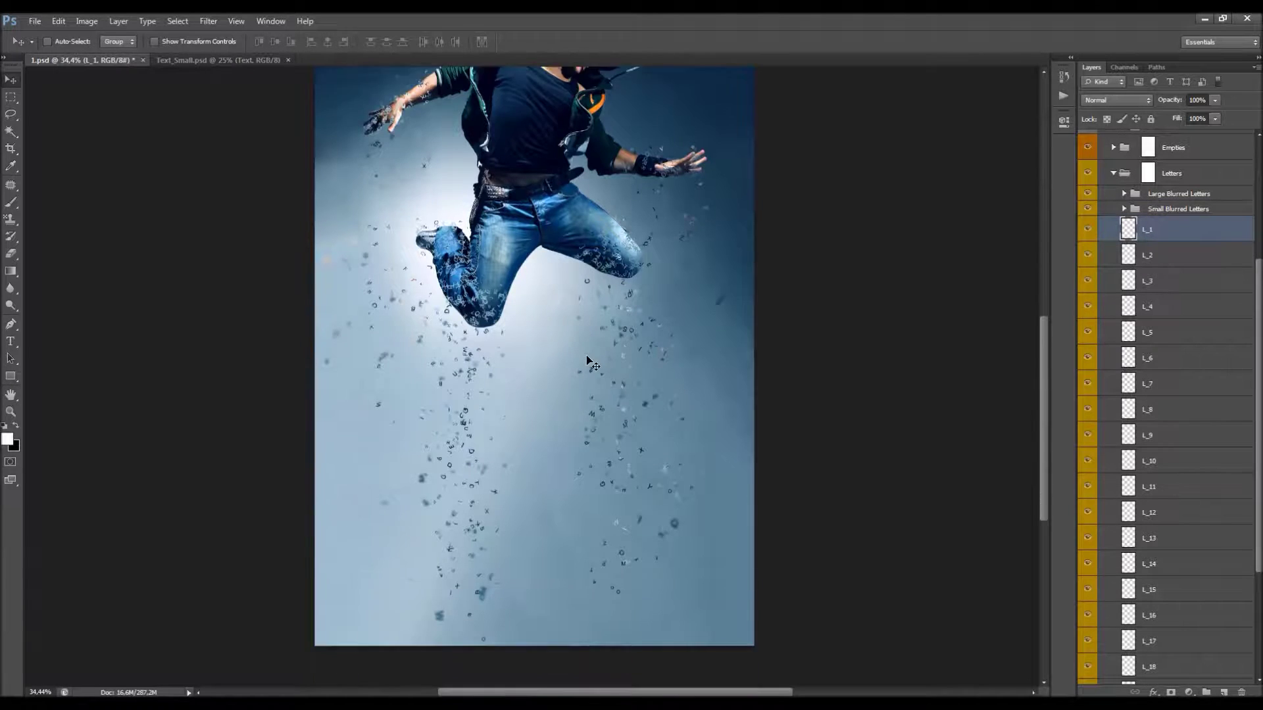
pyautogui.scroll(2, 585, 361)
pyautogui.scroll(-1, 586, 360)
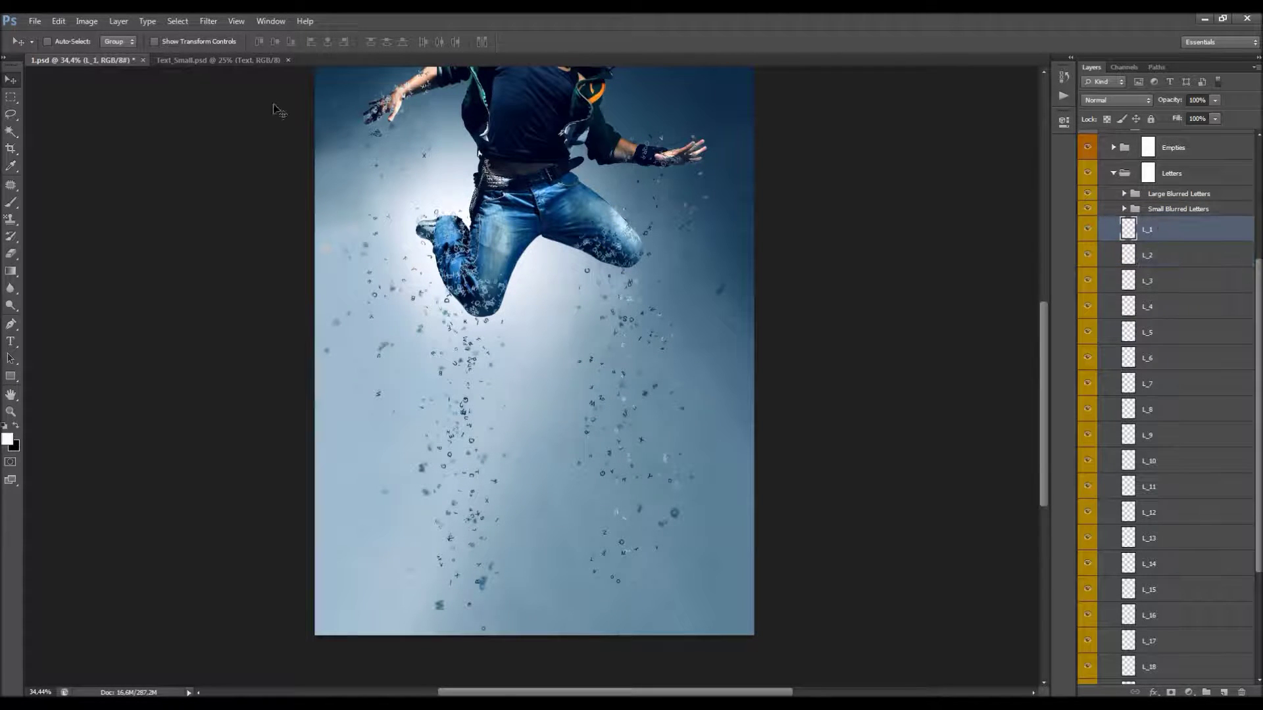
pyautogui.moveTo(460, 275); pyautogui.dragTo(570, 312)
pyautogui.scroll(2, 571, 313)
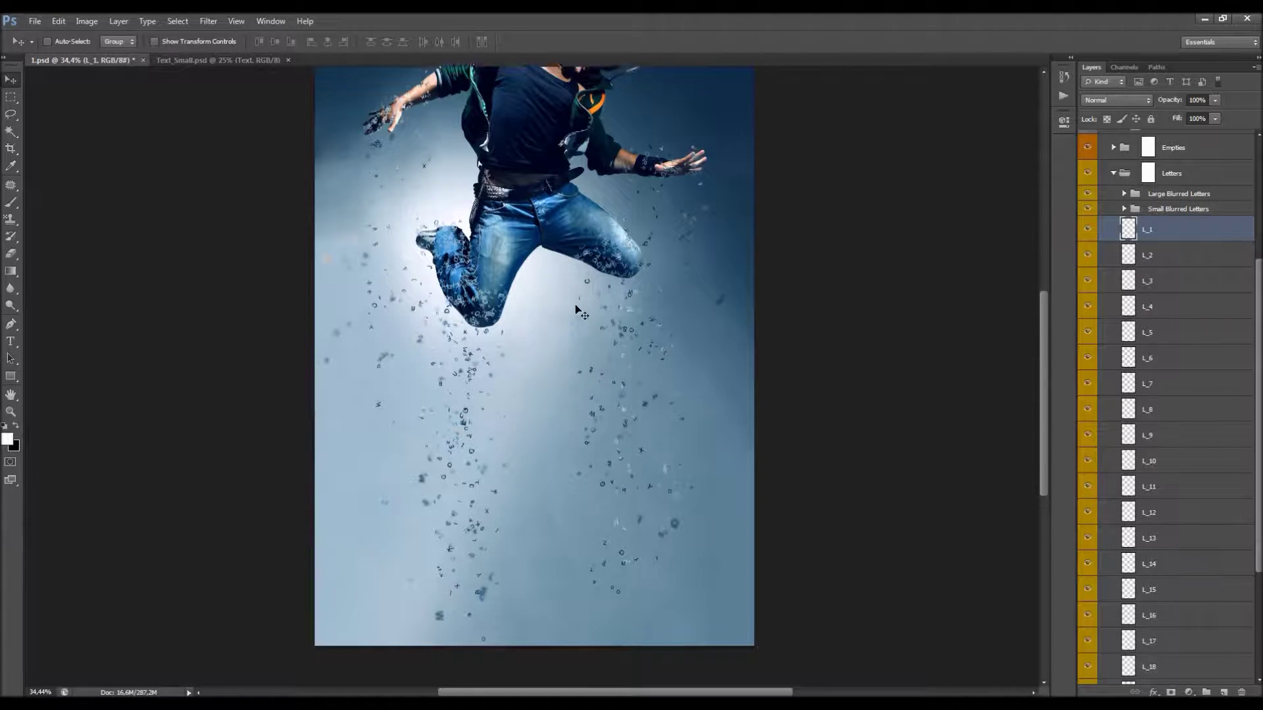
# Step: Try rotating letter layer L_1 by 45° and scaling it to 137.34% with Free Transform
pyautogui.click(12, 116)
pyautogui.rightClick(494, 187)
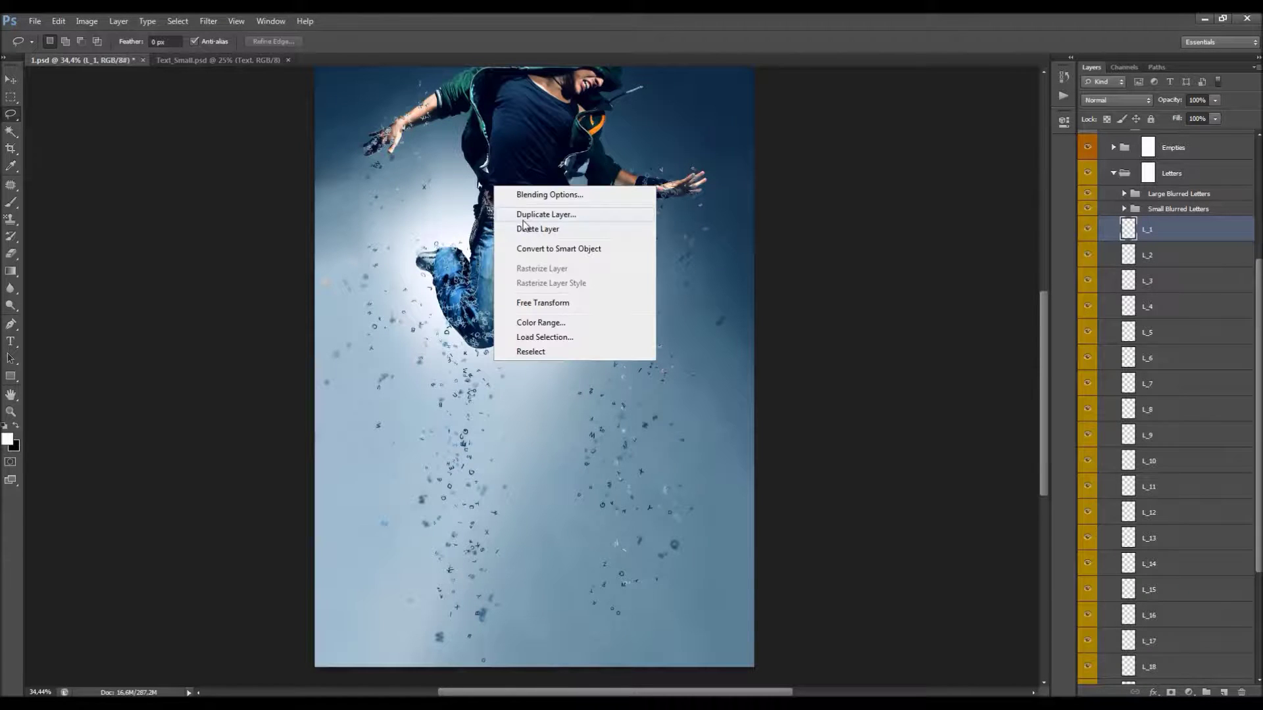
pyautogui.click(566, 304)
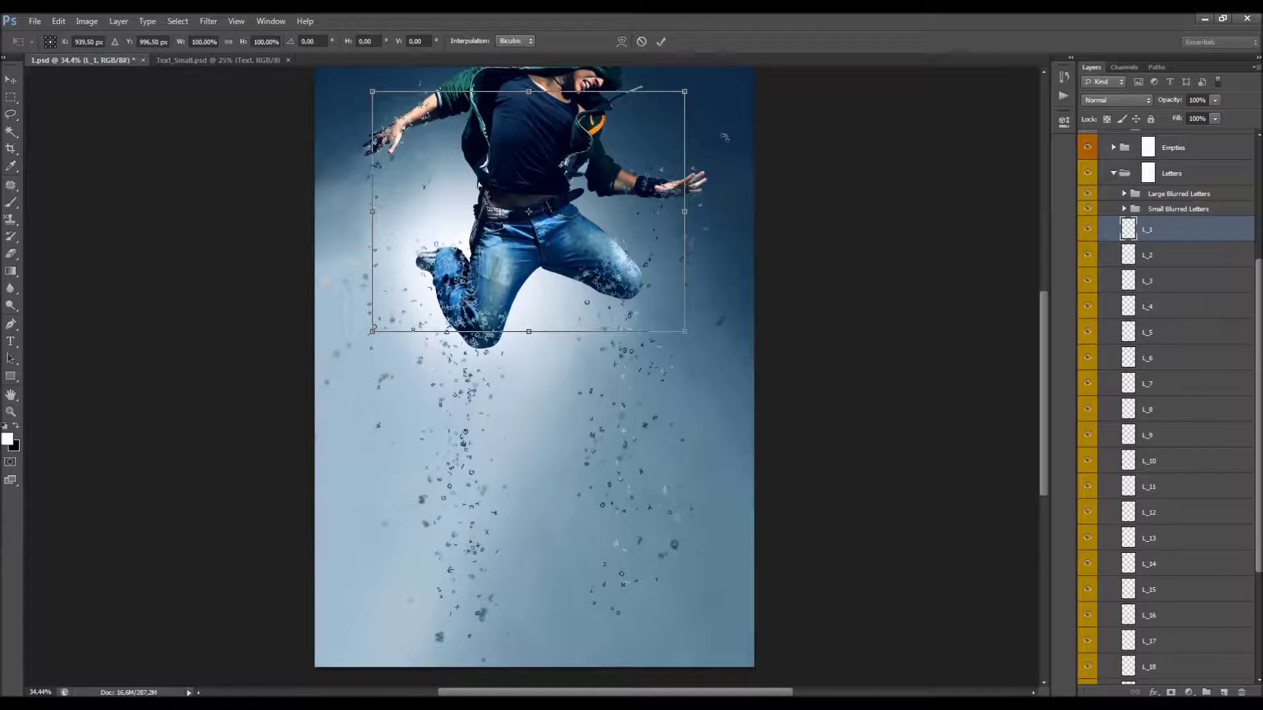
pyautogui.moveTo(718, 123); pyautogui.dragTo(739, 279)
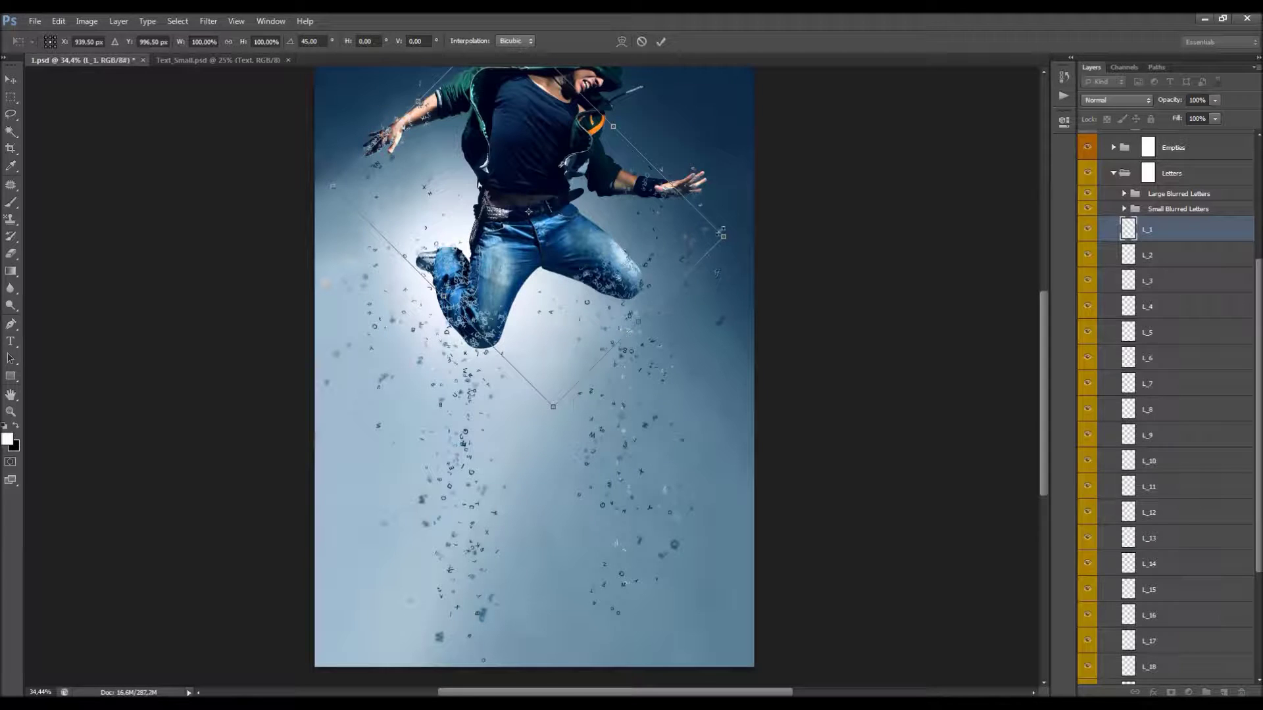
pyautogui.click(661, 42)
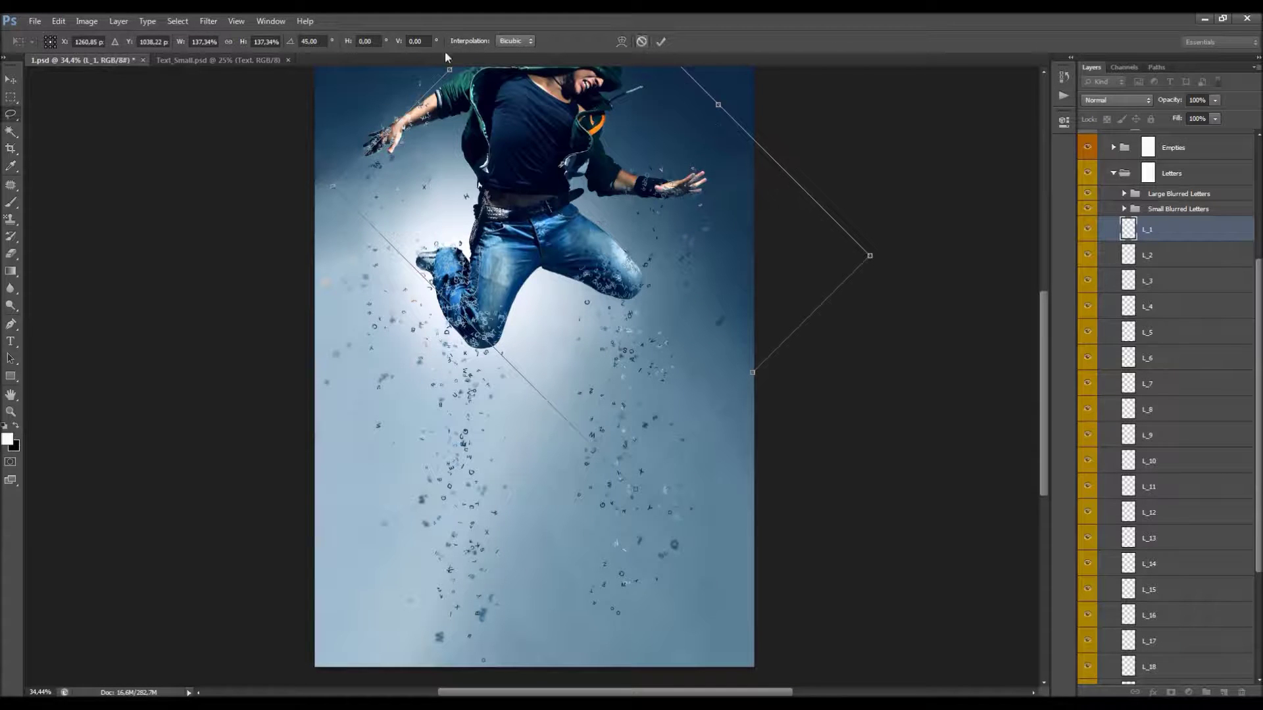
pyautogui.click(215, 25)
pyautogui.moveTo(269, 154)
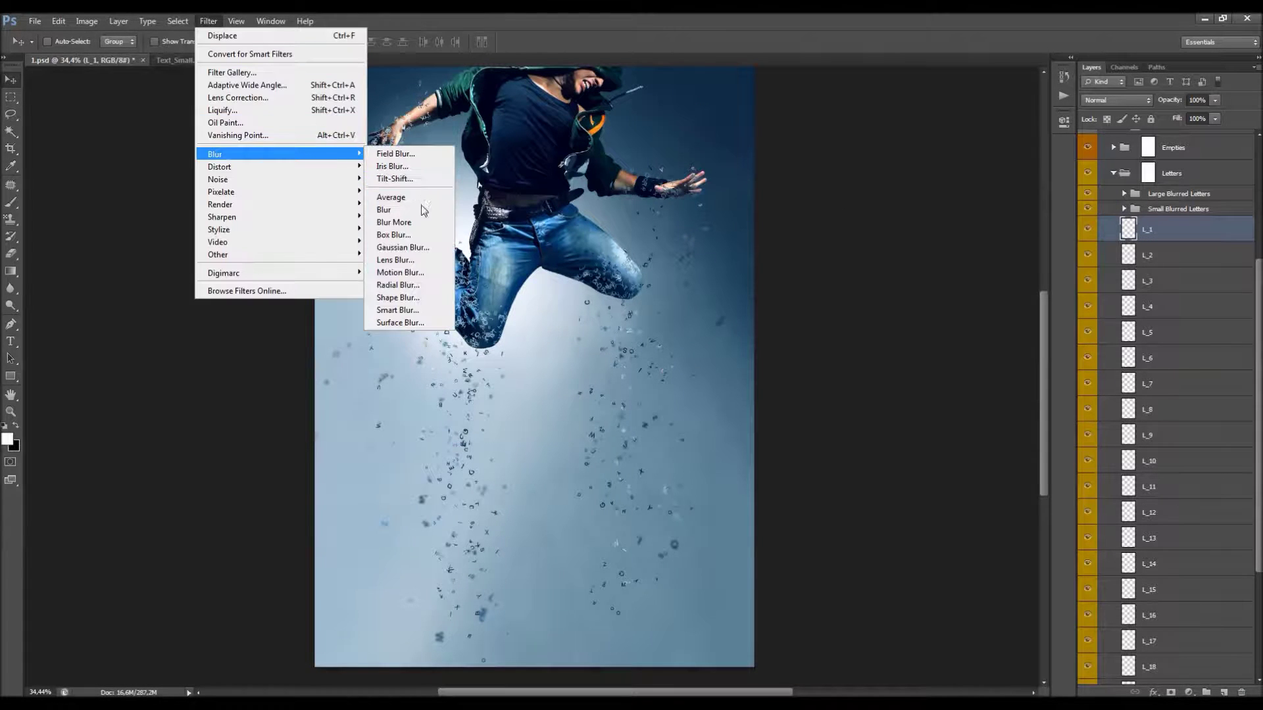
pyautogui.click(422, 246)
pyautogui.click(704, 215)
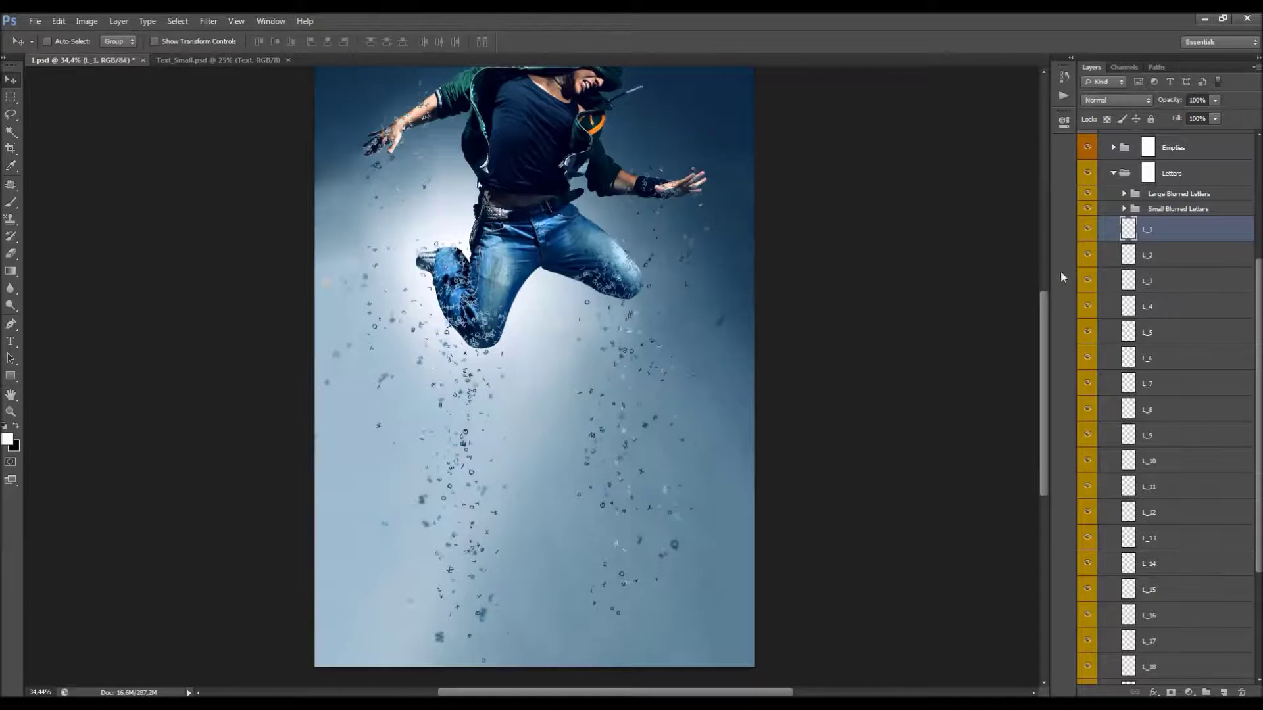
# Step: Toggle the visibility of letter layer L_1 to check which letters it contributes to the photo
pyautogui.scroll(-3, 755, 279)
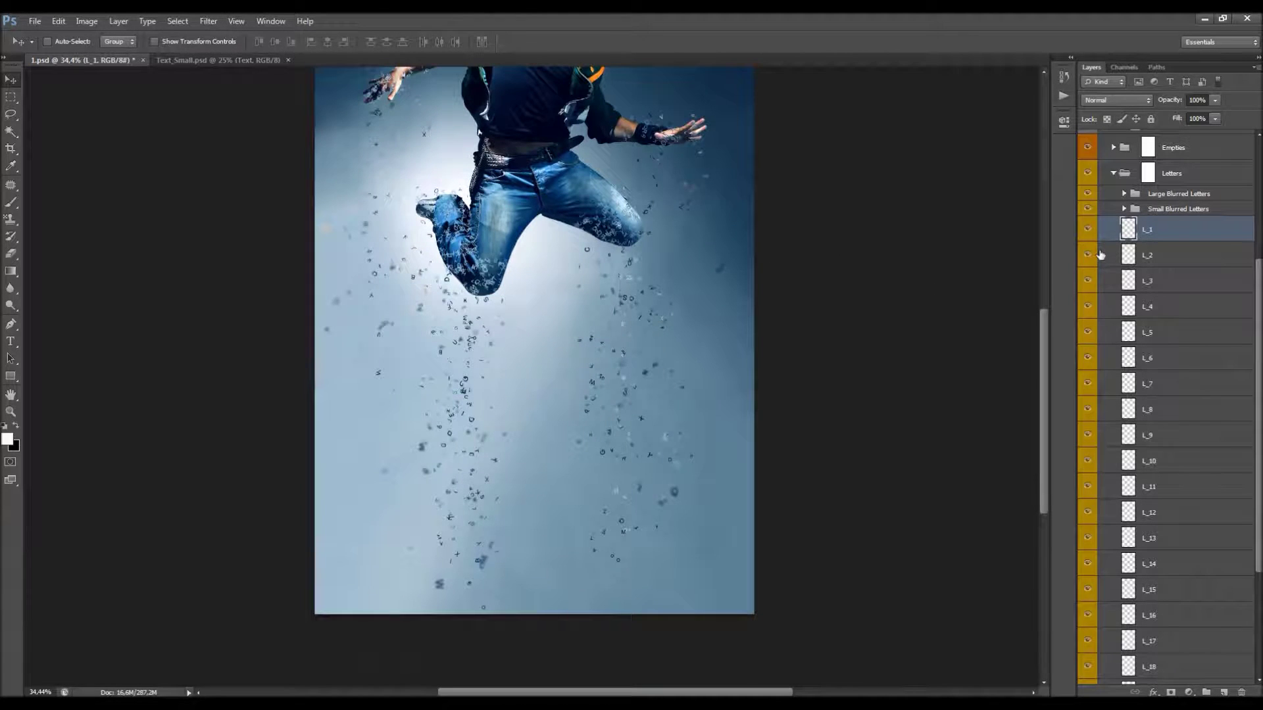
pyautogui.moveTo(1087, 228)
pyautogui.mouseDown()
pyautogui.moveTo(1087, 292)
pyautogui.moveTo(1087, 231)
pyautogui.mouseUp()
pyautogui.scroll(6, 694, 238)
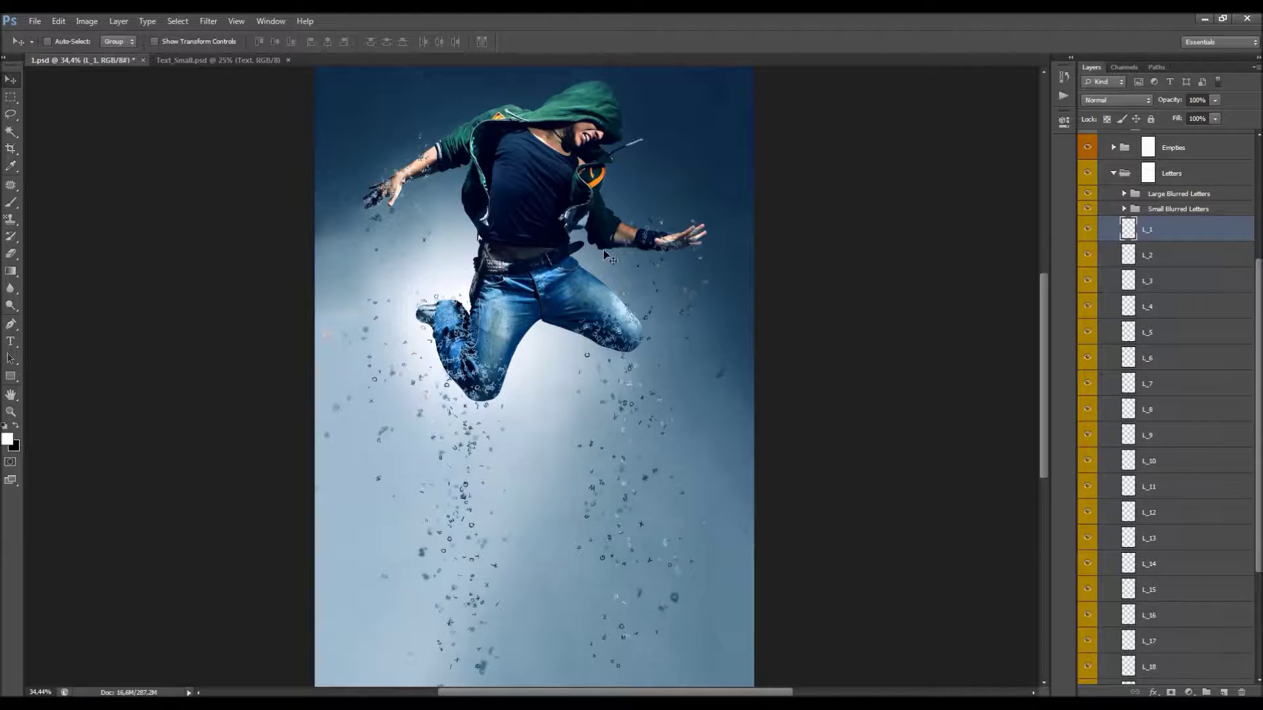
# Step: Try hiding letters below the forward knee by painting black on the Letters group mask with the 100 px brush
pyautogui.click(1149, 175)
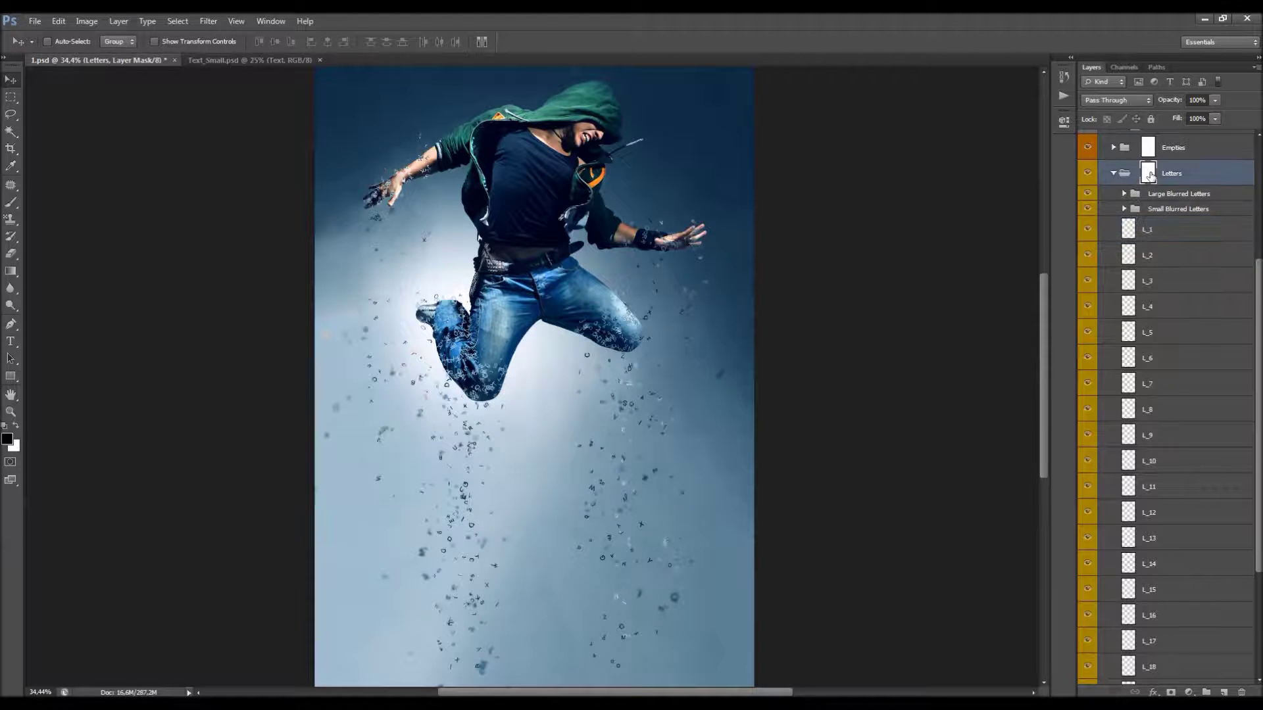
pyautogui.press('b')
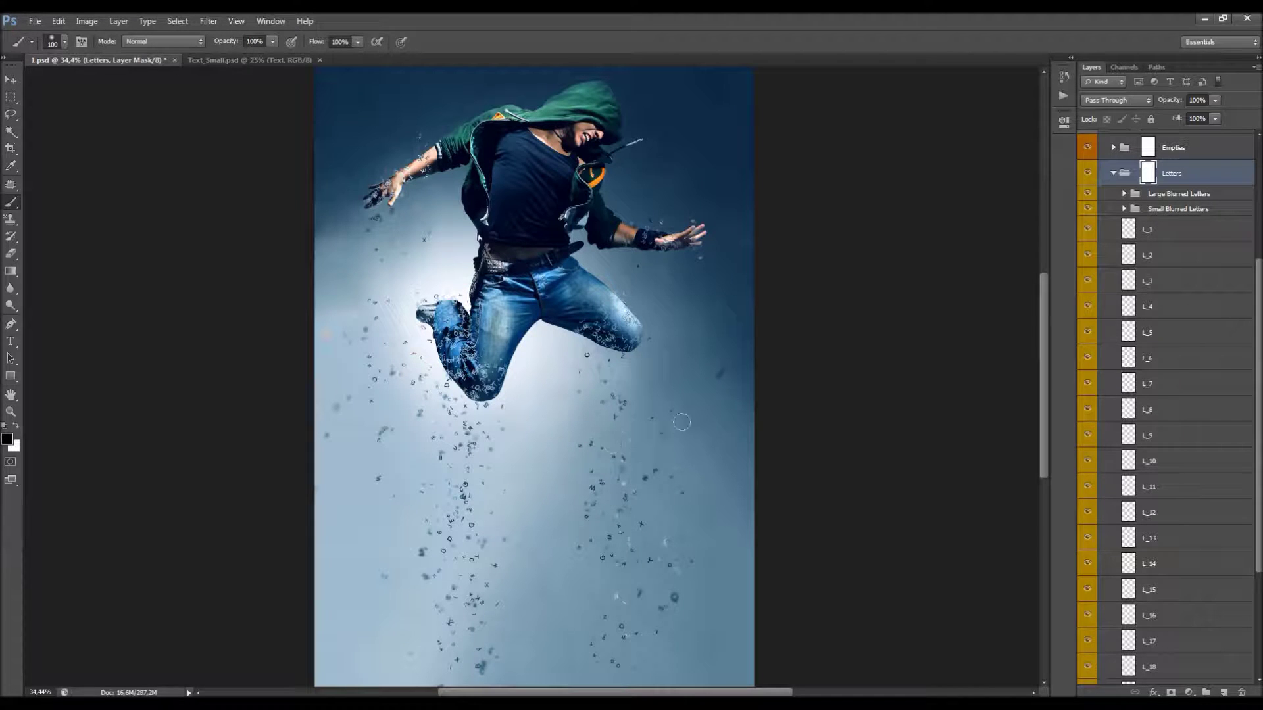
pyautogui.press('v')
pyautogui.scroll(-3, 684, 395)
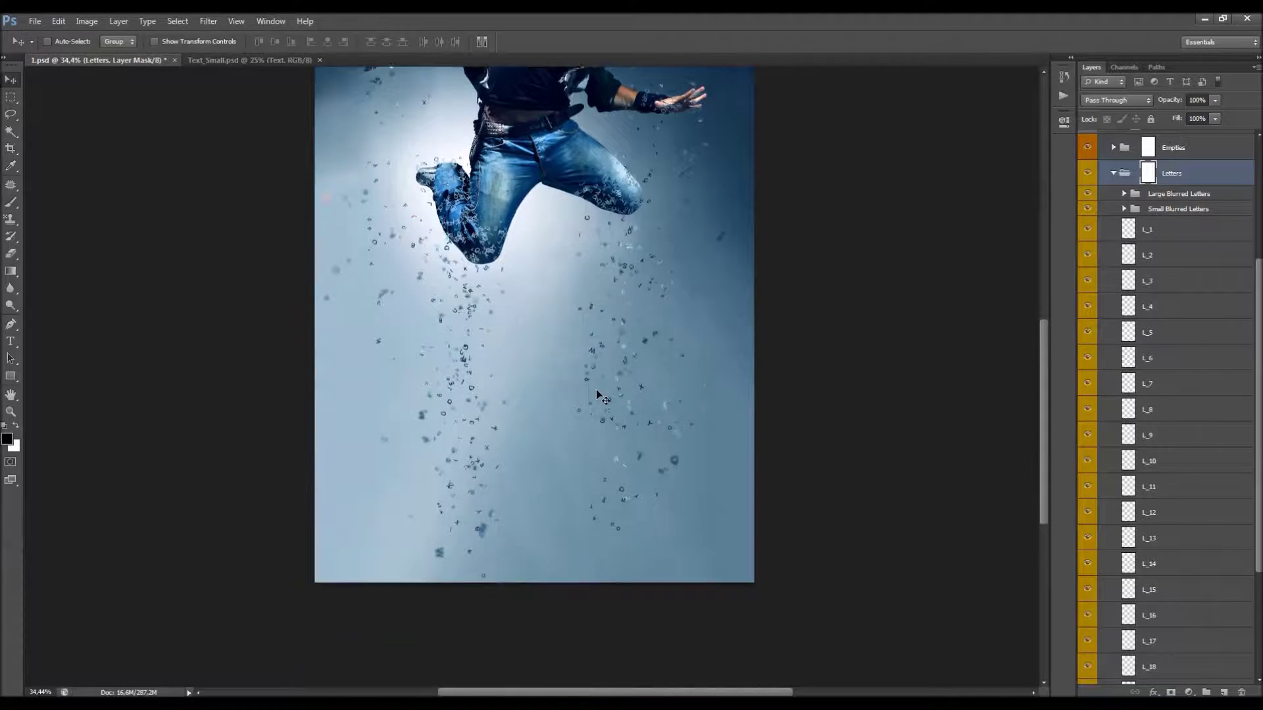
# Step: Select letter layers L_1 through L_5 together, and return the selection to L_1 alone
pyautogui.click(1170, 237)
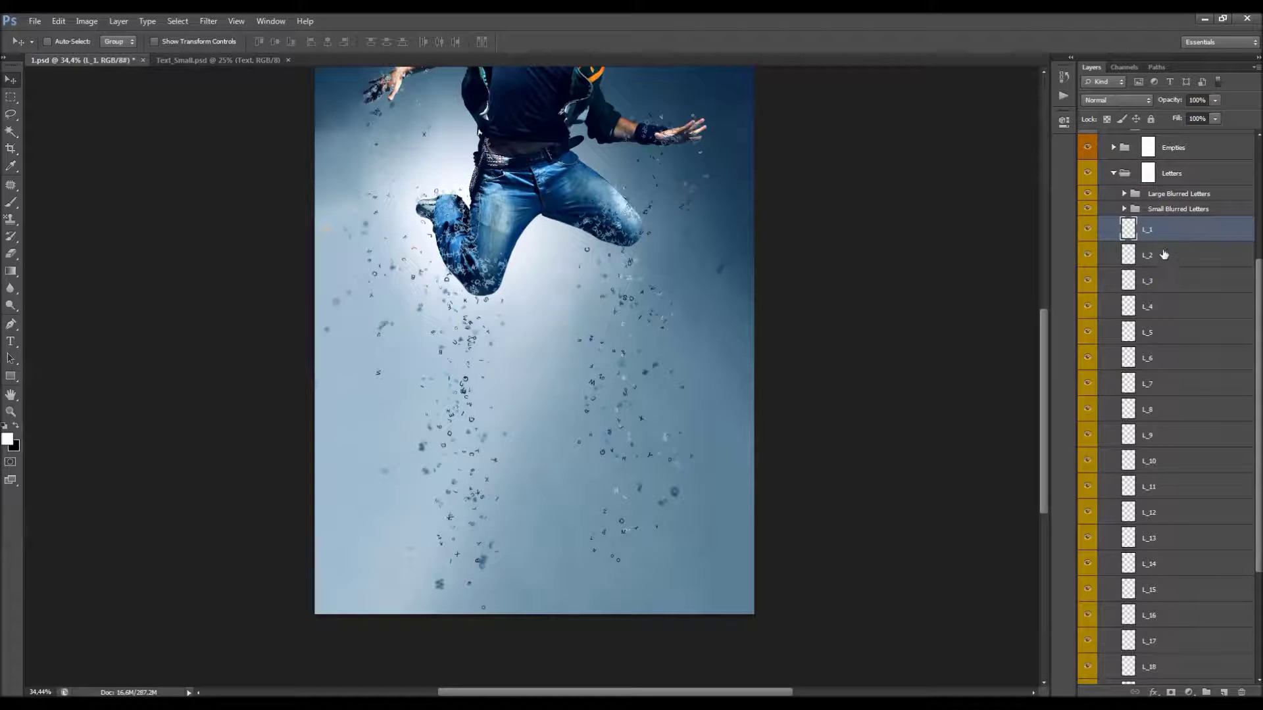
pyautogui.scroll(-2, 1164, 257)
pyautogui.keyDown('shift'); pyautogui.click(1170, 285); pyautogui.keyUp('shift')
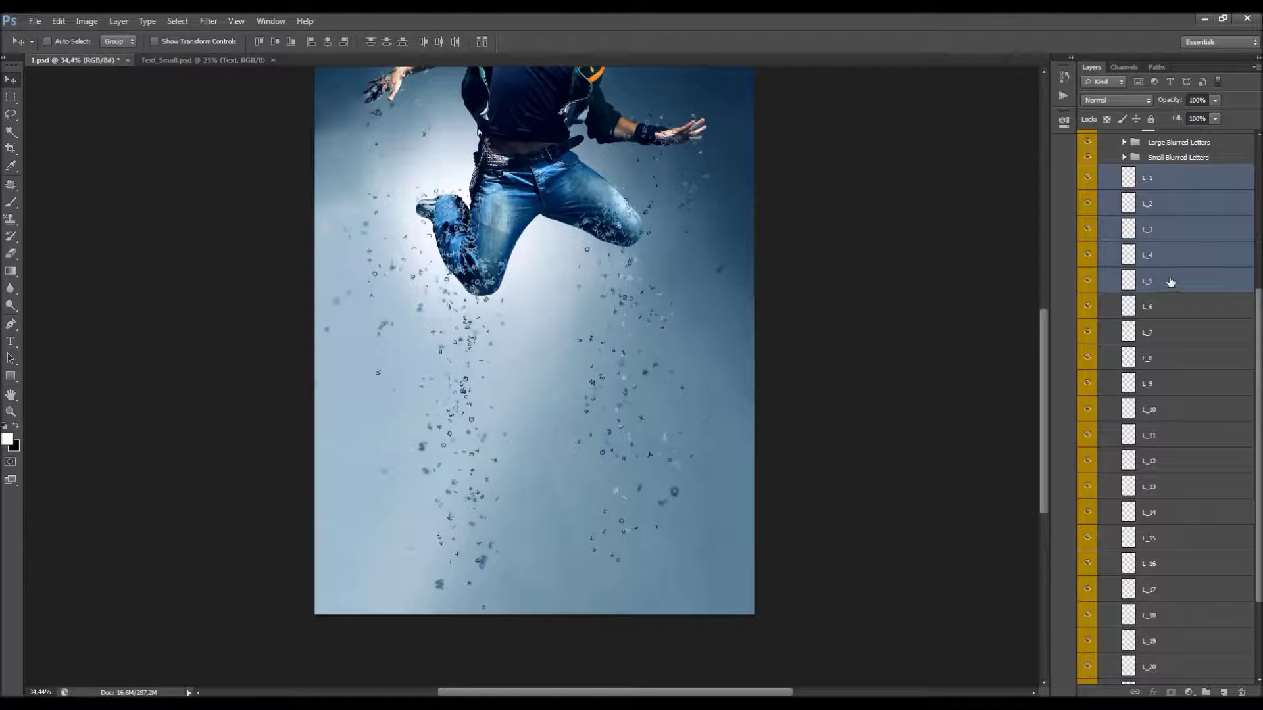
pyautogui.click(1164, 180)
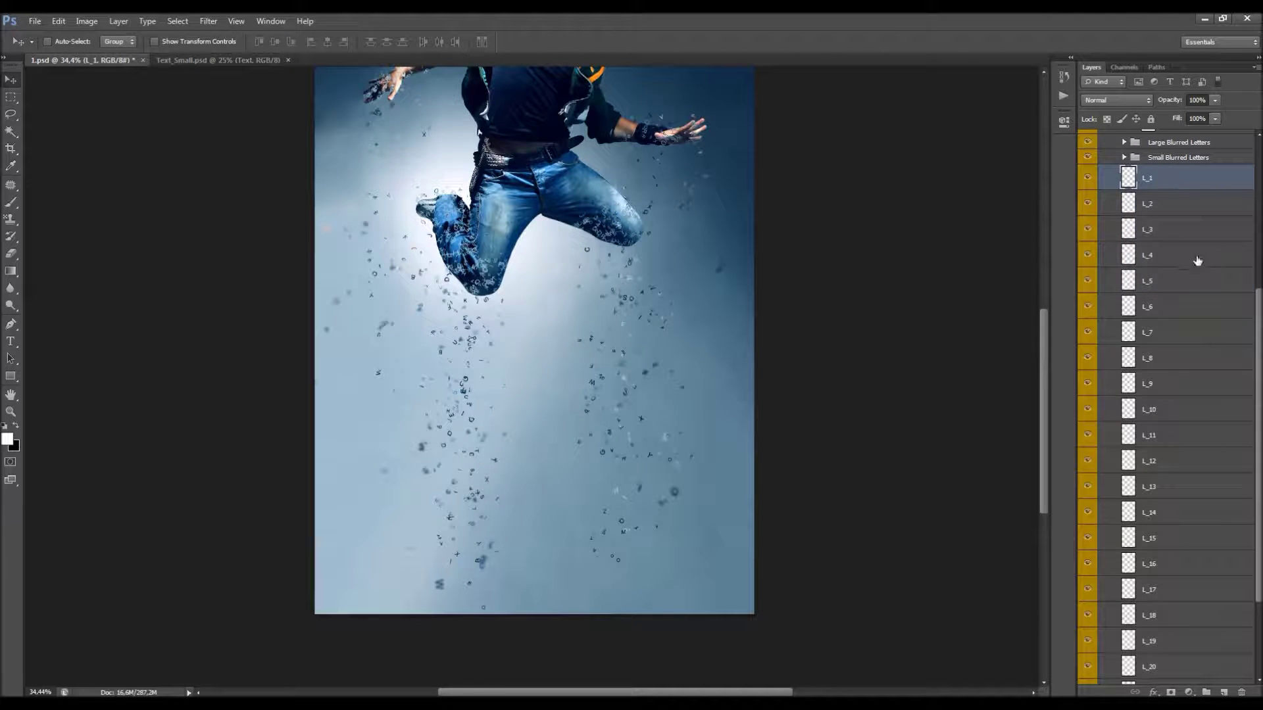
# Step: Duplicate letter layers L_1 through L_5 within 1.psd, and undo a trial merge of the copies
pyautogui.keyDown('shift'); pyautogui.click(1168, 282); pyautogui.keyUp('shift')
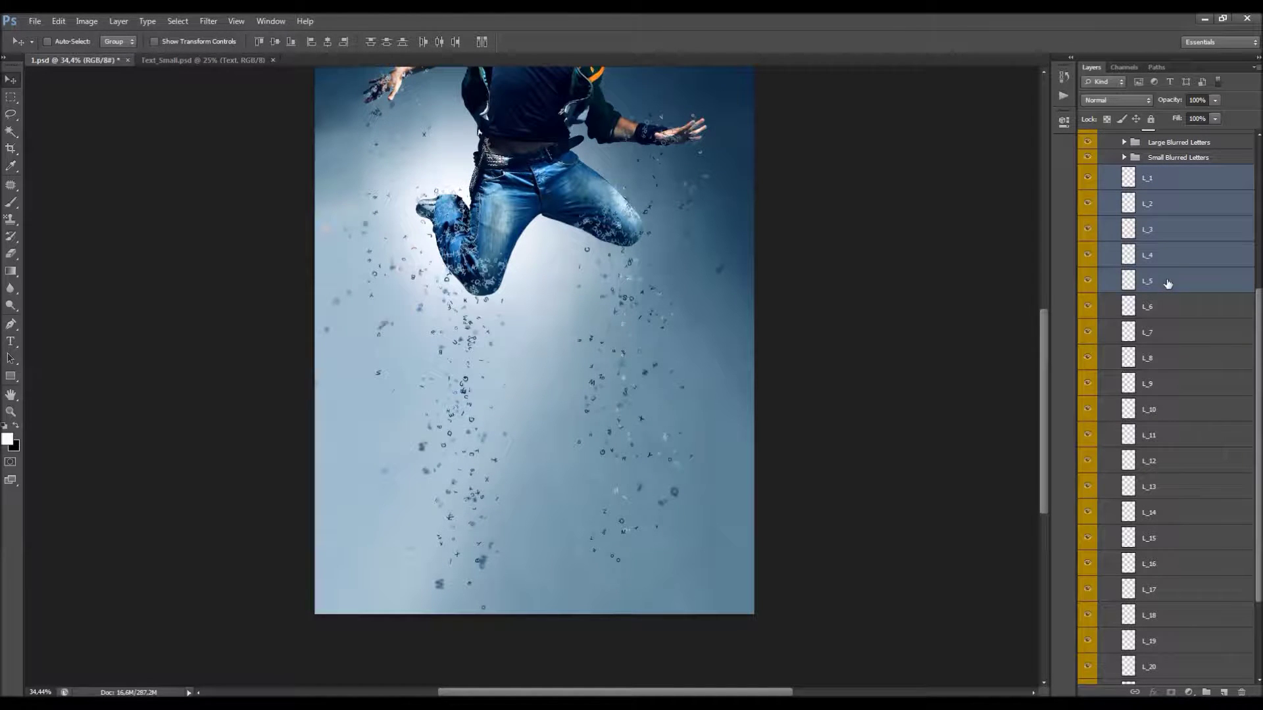
pyautogui.rightClick(1182, 180)
pyautogui.click(1175, 228)
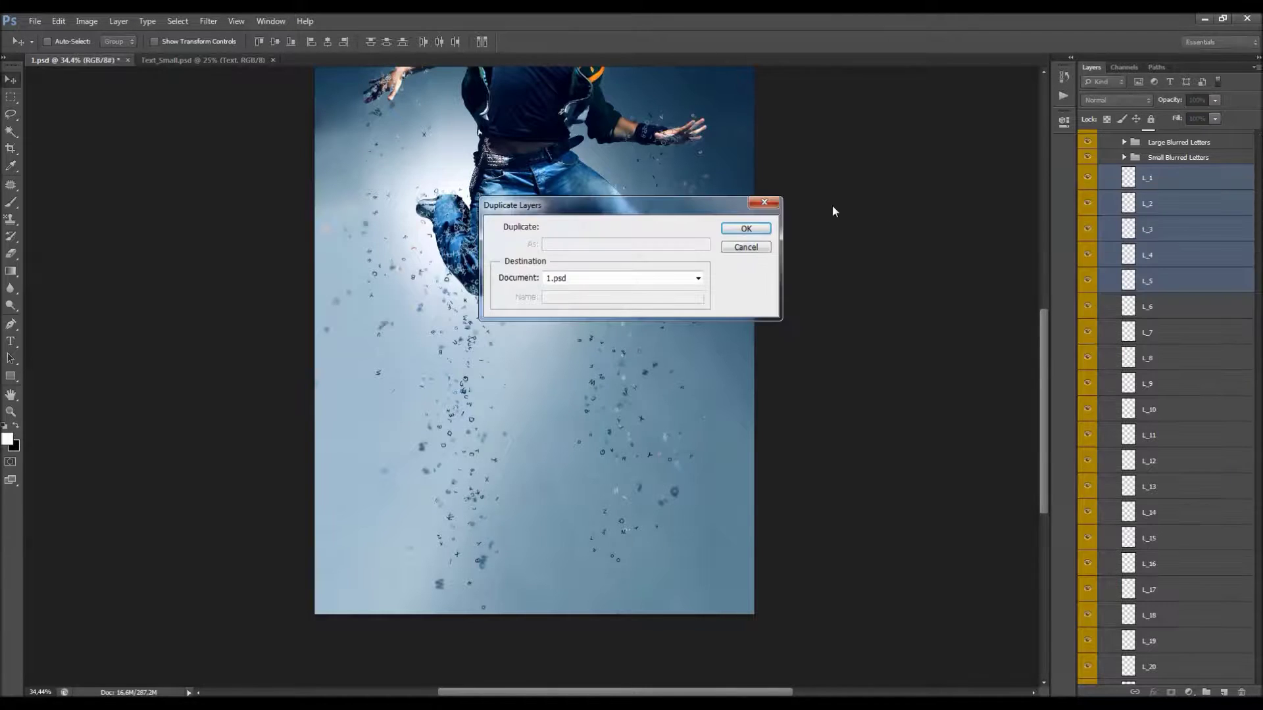
pyautogui.click(746, 228)
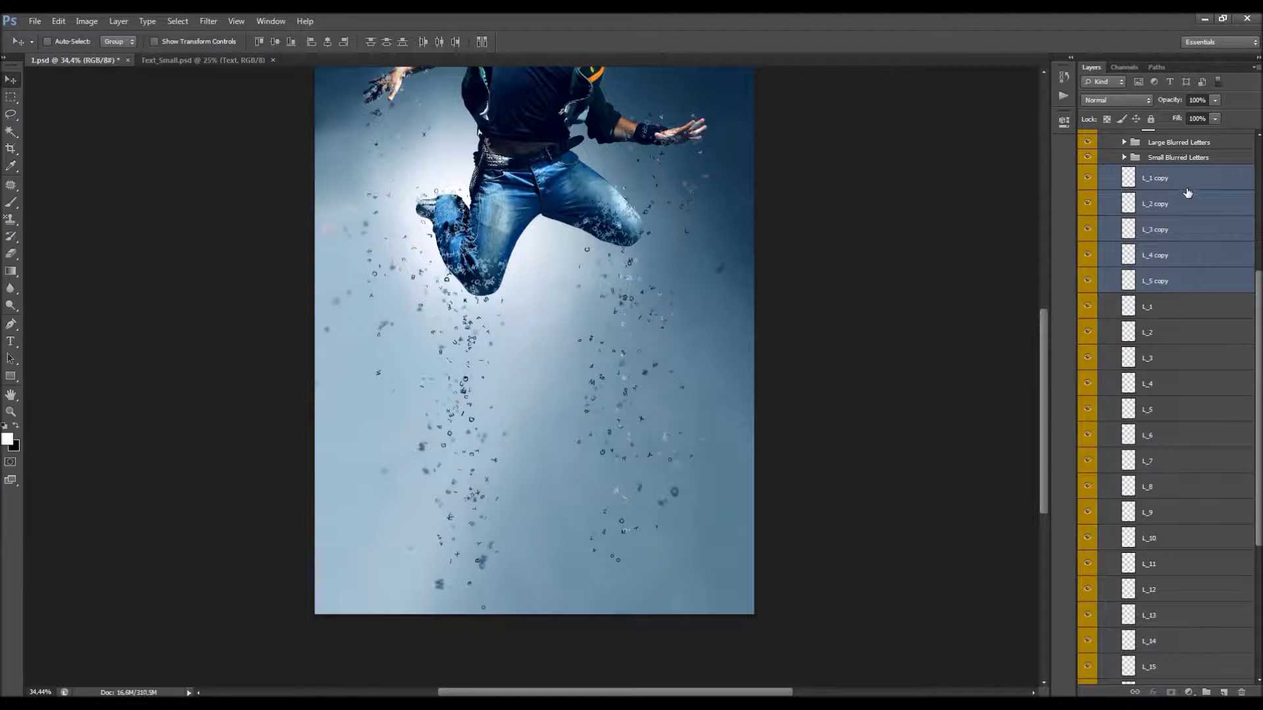
pyautogui.hotkey('ctrl', 'e')
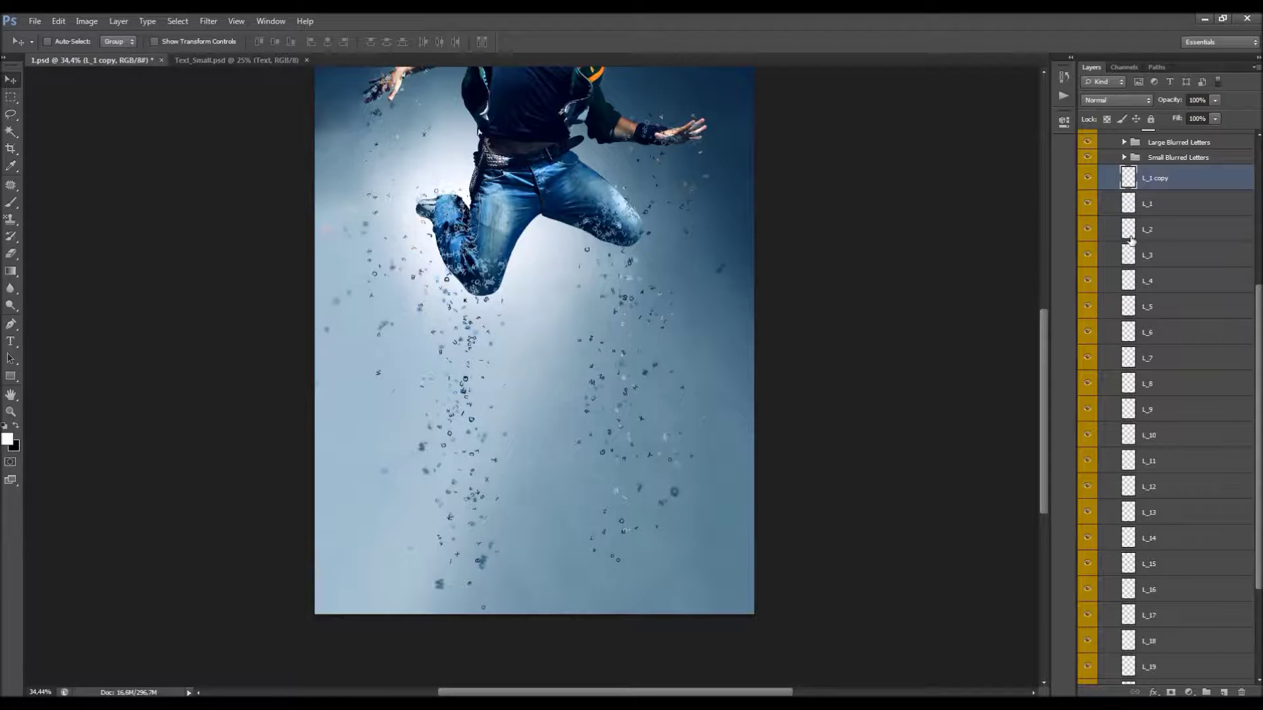
pyautogui.hotkey('ctrl', 'z')
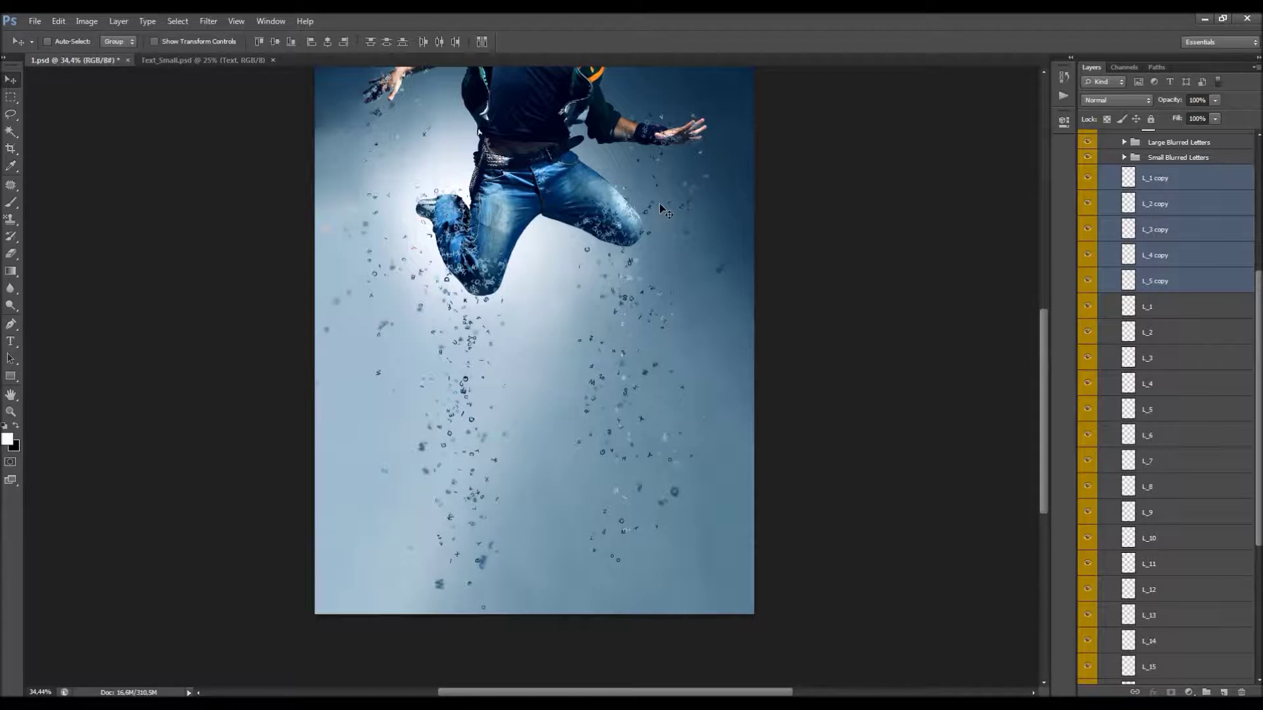
# Step: Move the five copied letter layers down the photo and merge them into one layer
pyautogui.moveTo(659, 203); pyautogui.dragTo(667, 534)
pyautogui.scroll(2, 666, 534)
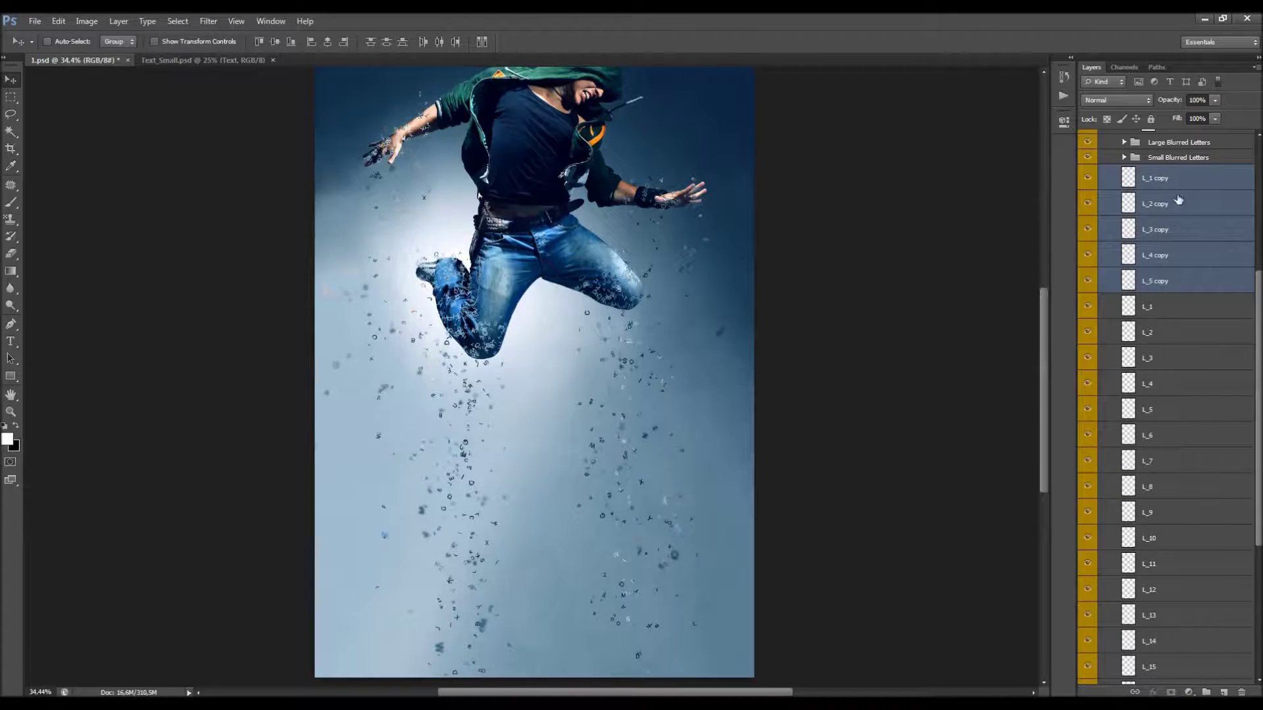
pyautogui.hotkey('ctrl', 'e')
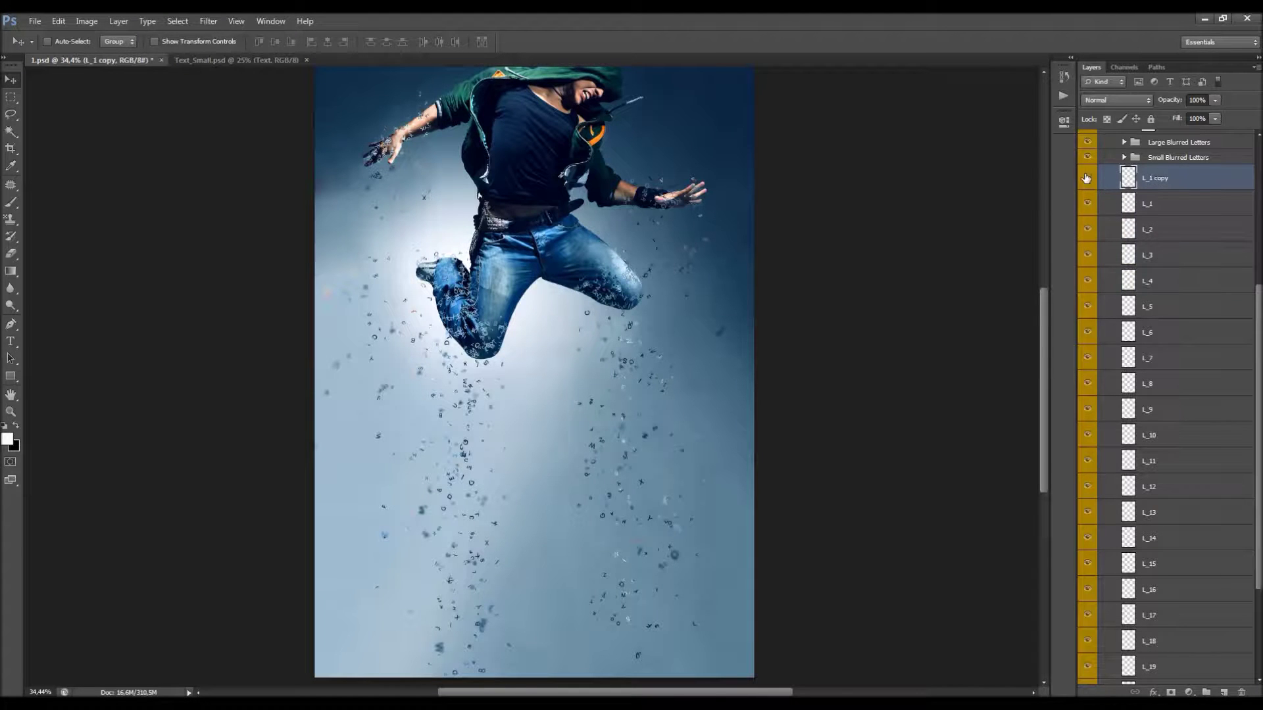
pyautogui.scroll(-1, 595, 391)
pyautogui.scroll(-1, 595, 391)
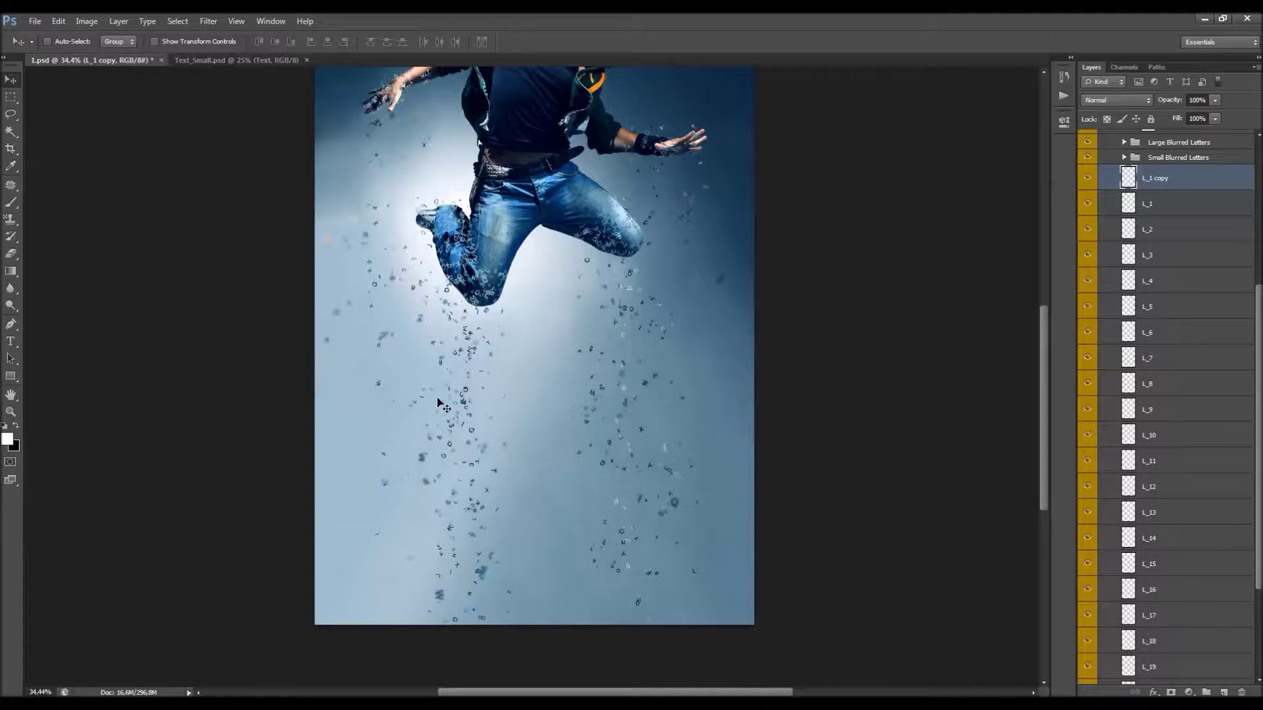
pyautogui.scroll(3, 1206, 394)
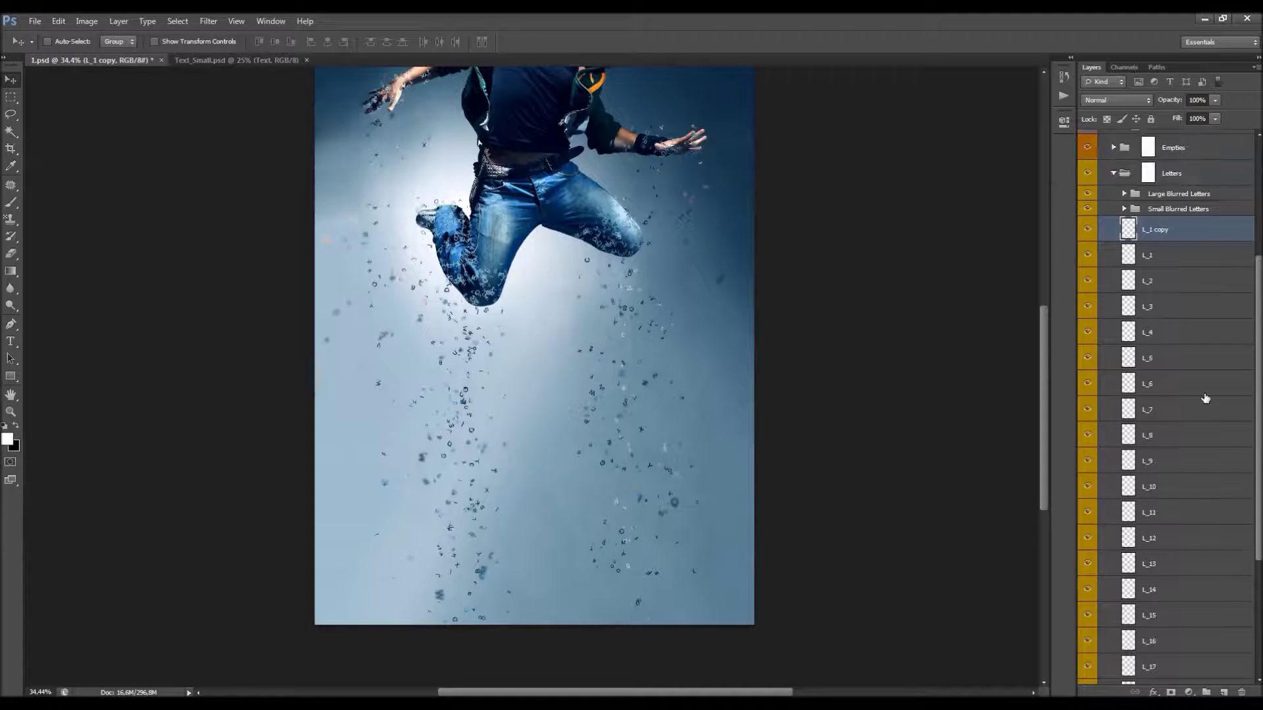
# Step: Add a layer mask to the merged L_1 copy layer and enlarge the black brush to 700 px
pyautogui.click(1170, 692)
pyautogui.scroll(-2, 579, 441)
pyautogui.press('b')
pyautogui.press('x')
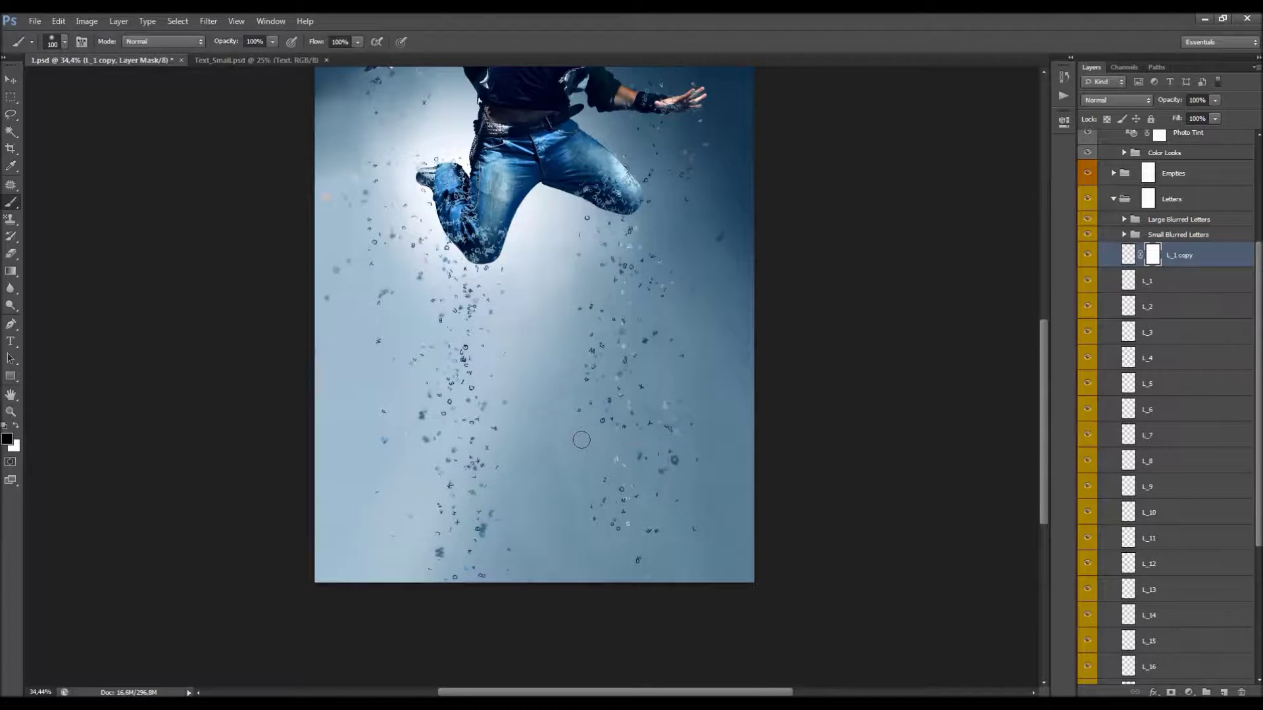
pyautogui.press(']')
pyautogui.press(']')
pyautogui.press(']')
pyautogui.press(']')
pyautogui.press(']')
pyautogui.press(']')
pyautogui.press(']')
pyautogui.press(']')
pyautogui.press(']')
pyautogui.press('v')
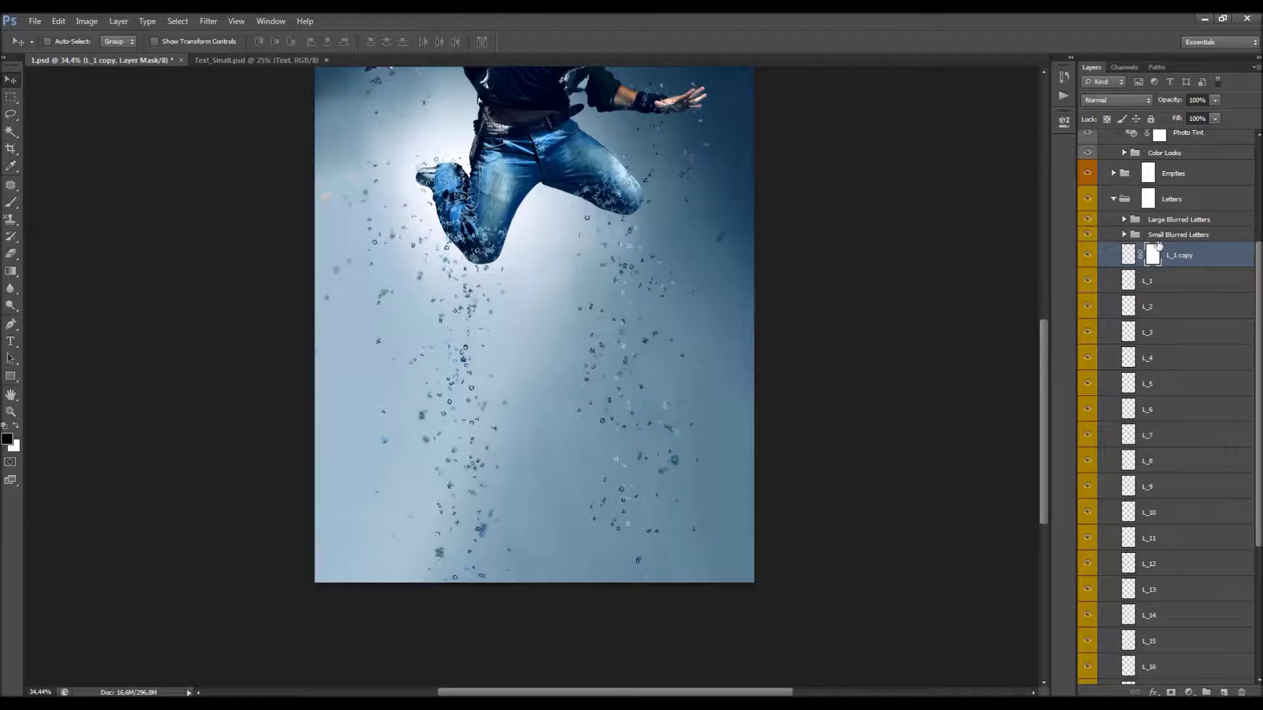
# Step: Collapse the Letters group and expand the Letters Motion group to show its layers
pyautogui.scroll(1, 1165, 258)
pyautogui.click(1112, 225)
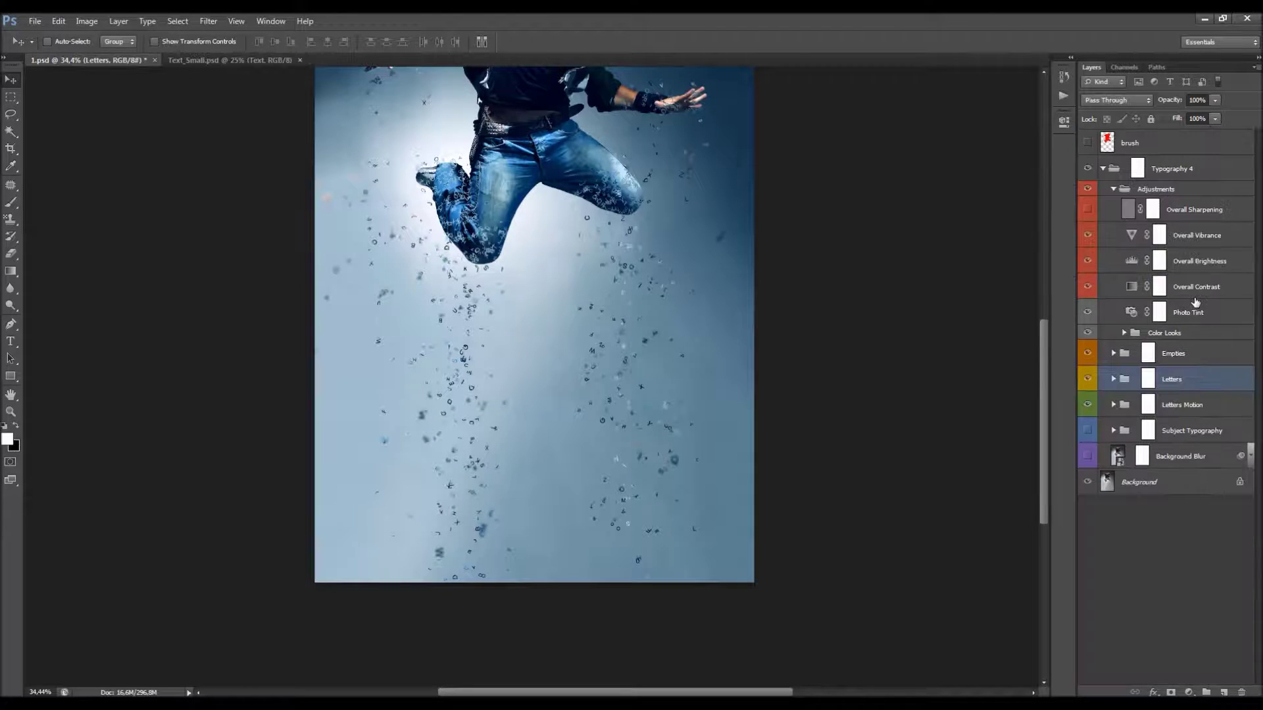
pyautogui.click(1189, 411)
pyautogui.scroll(3, 767, 305)
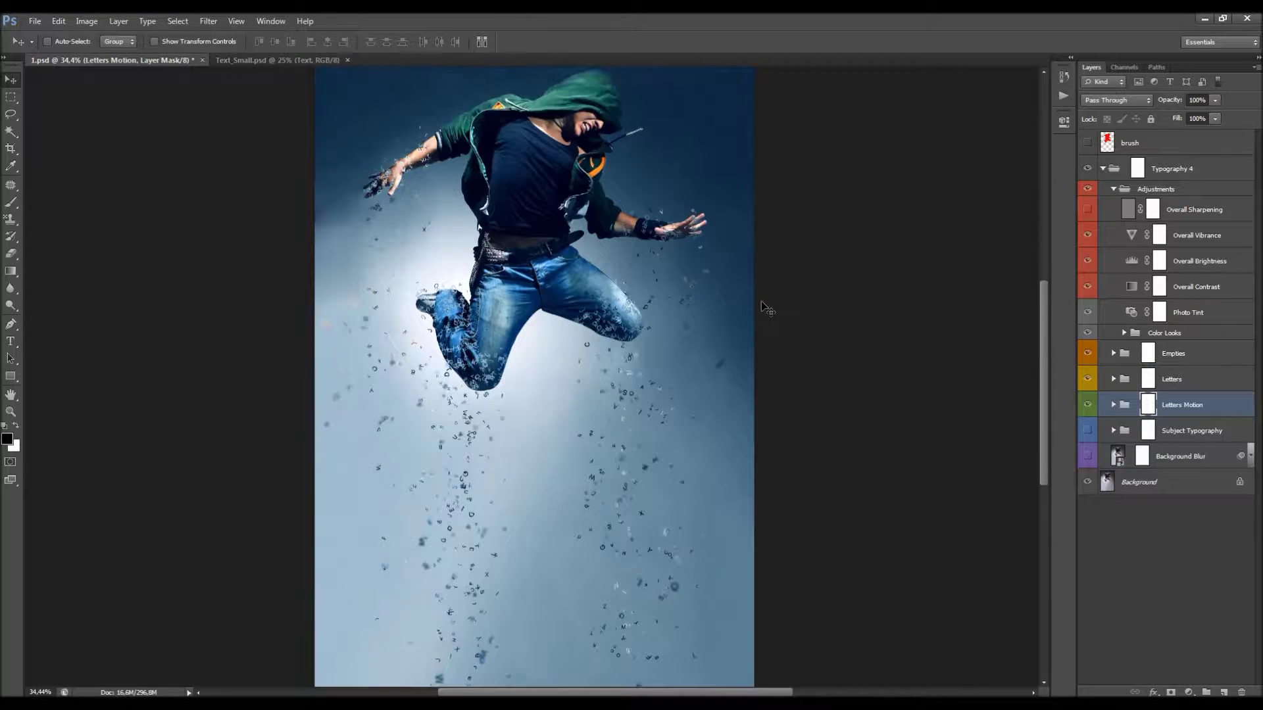
pyautogui.click(1114, 405)
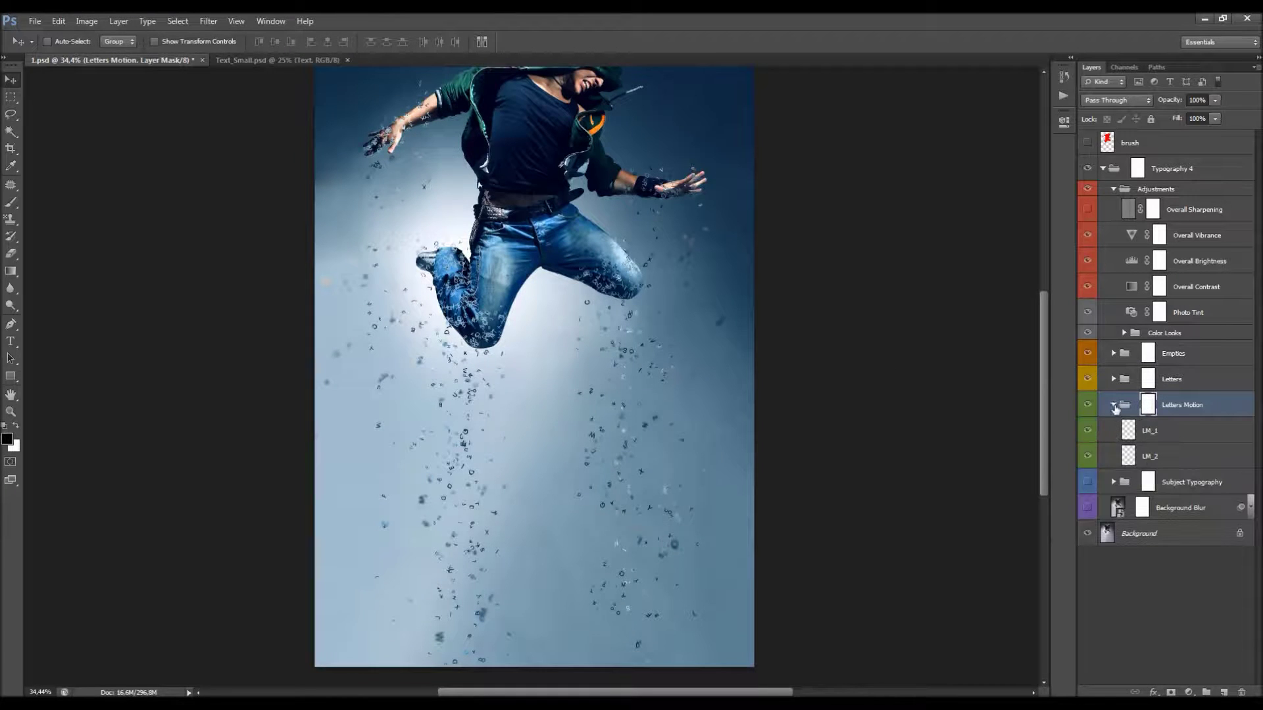
# Step: Toggle the visibility of motion layer LM_2 and adjust the opacity of motion layer LM_1
pyautogui.click(1176, 434)
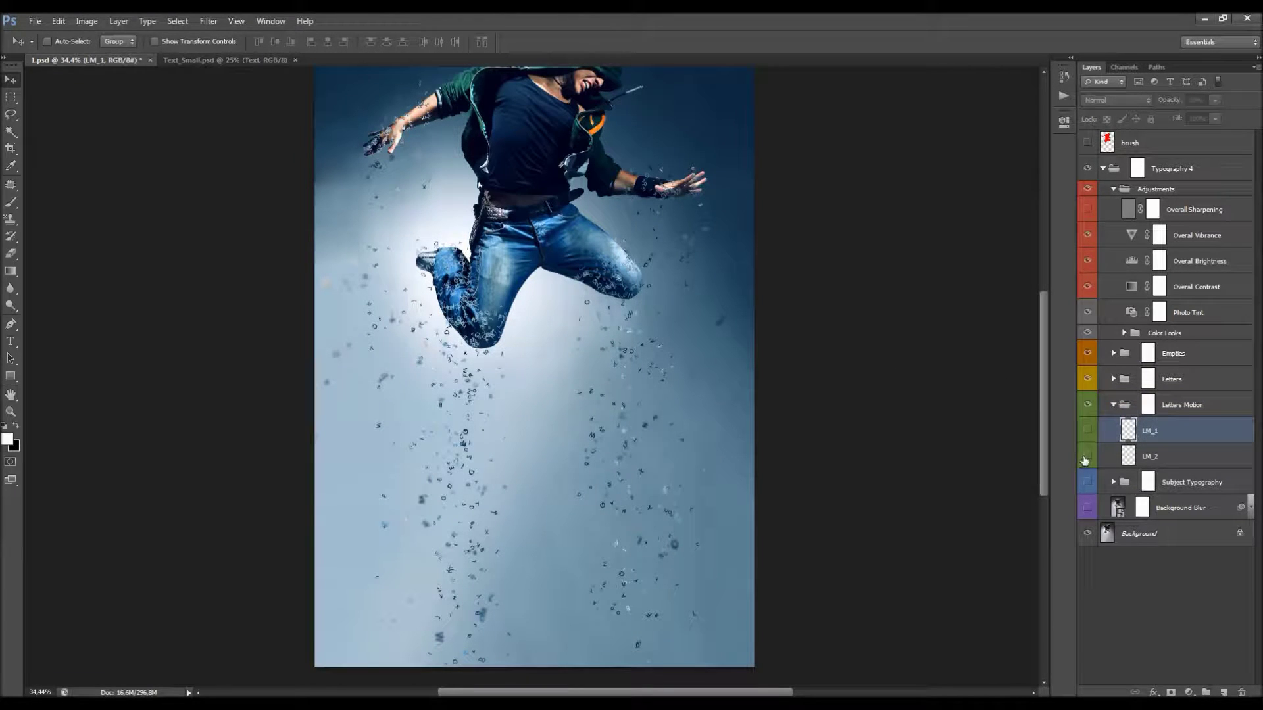
pyautogui.scroll(-2, 636, 349)
pyautogui.scroll(1, 701, 371)
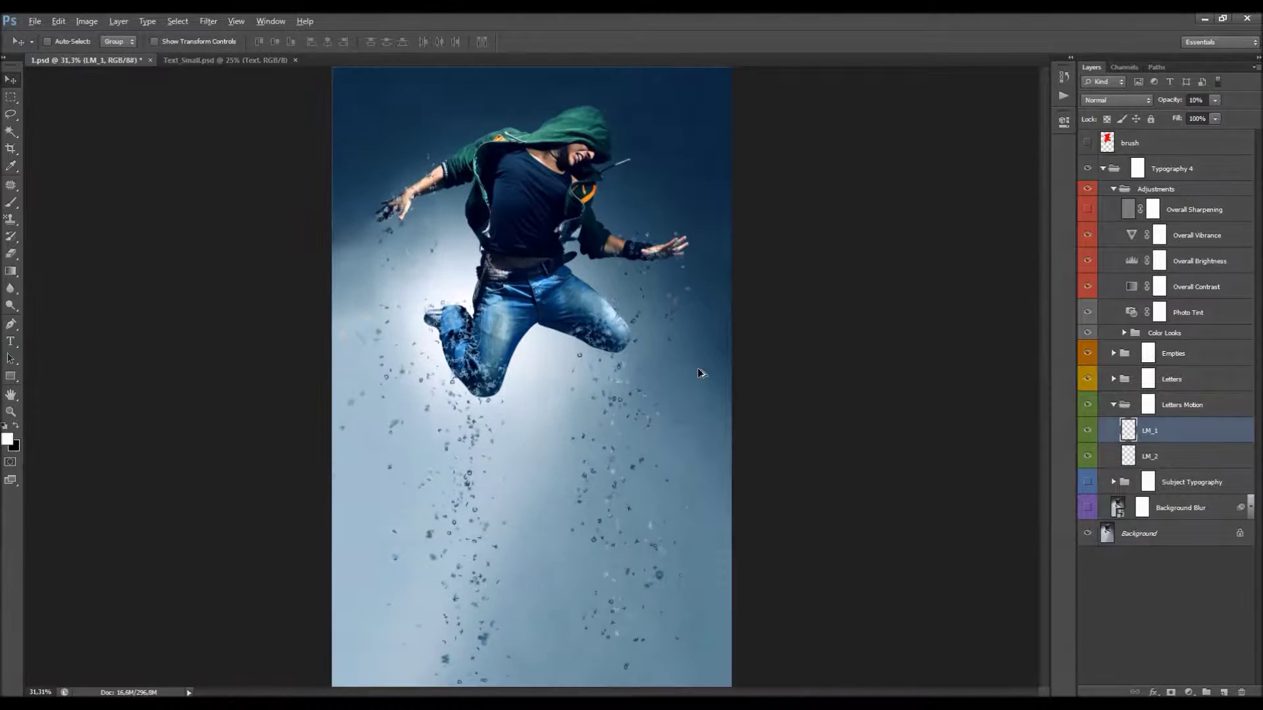
pyautogui.click(1088, 457)
pyautogui.moveTo(1166, 102)
pyautogui.mouseDown()
pyautogui.moveTo(1260, 100)
pyautogui.moveTo(1147, 109)
pyautogui.mouseUp()
pyautogui.scroll(1, 517, 410)
pyautogui.scroll(-1, 521, 434)
pyautogui.scroll(2, 525, 442)
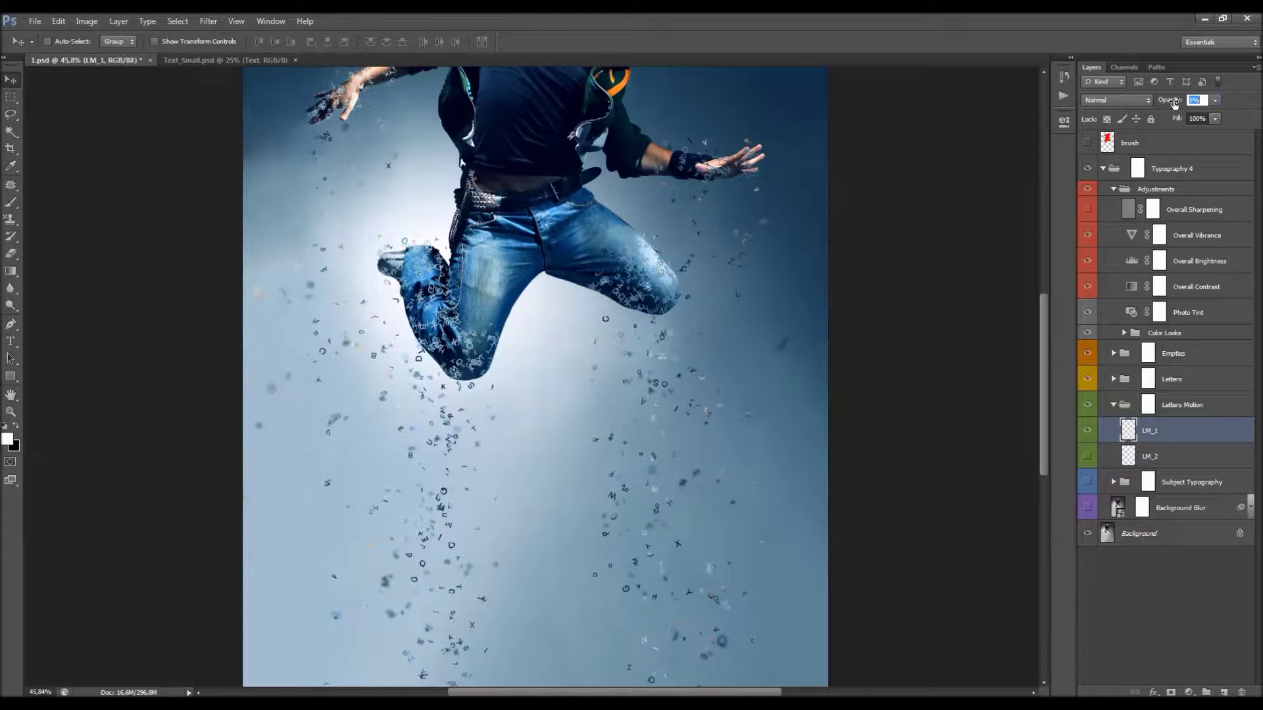
pyautogui.moveTo(1177, 101); pyautogui.dragTo(1190, 104)
pyautogui.press('Return')
# Step: Set the opacity of motion layer LM_2 to 12%
pyautogui.click(1155, 457)
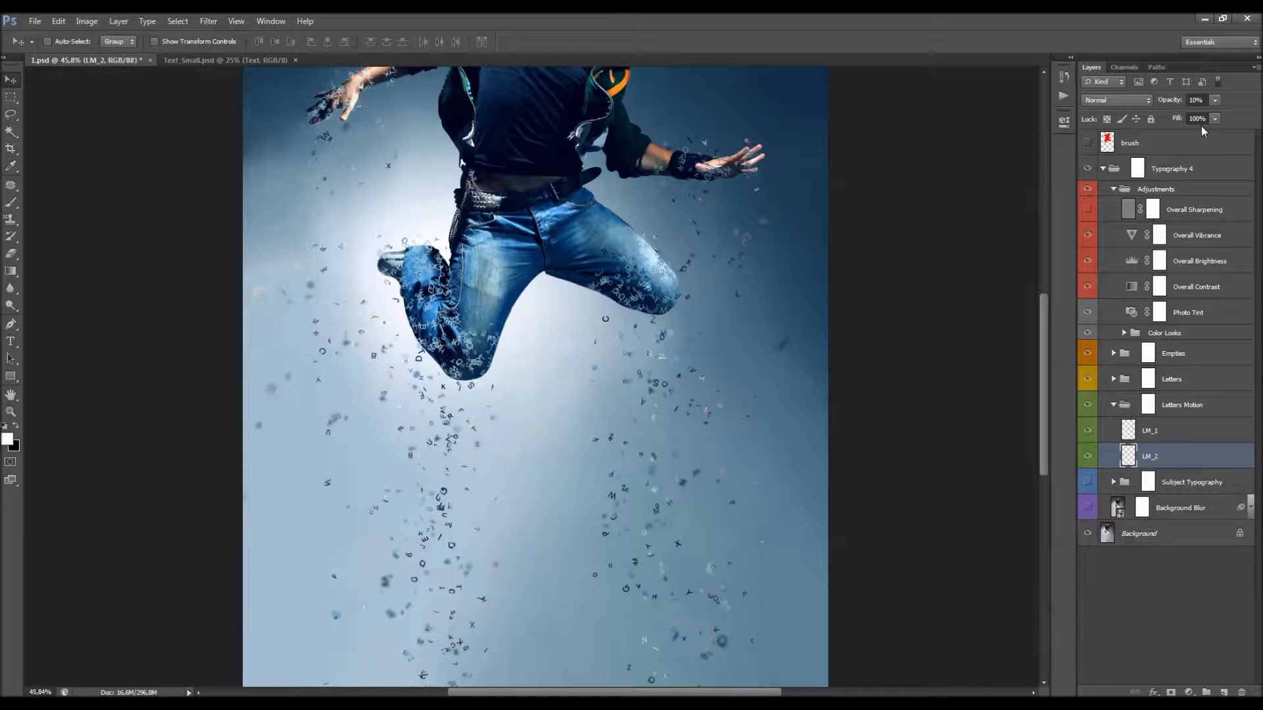
pyautogui.moveTo(1170, 100)
pyautogui.mouseDown()
pyautogui.moveTo(1226, 100)
pyautogui.moveTo(1150, 104)
pyautogui.moveTo(1168, 104)
pyautogui.mouseUp()
pyautogui.moveTo(1166, 102); pyautogui.dragTo(1162, 101)
pyautogui.scroll(-3, 916, 259)
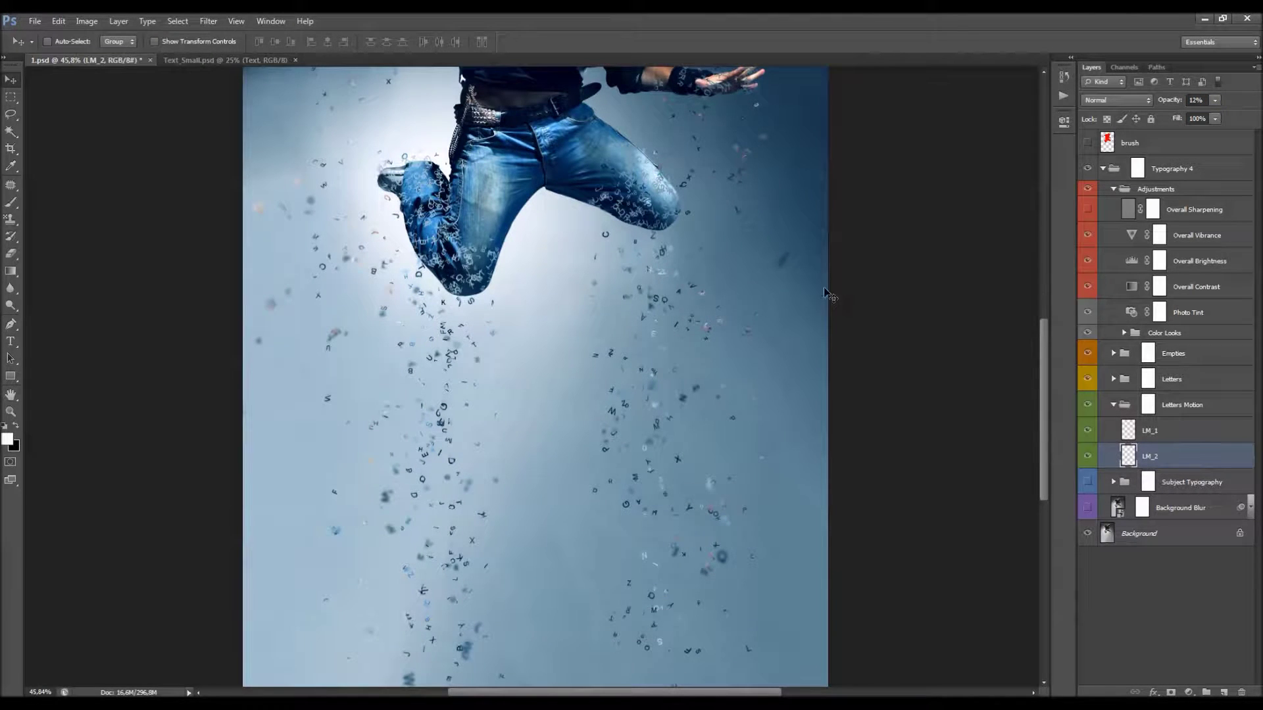
pyautogui.scroll(-3, 797, 286)
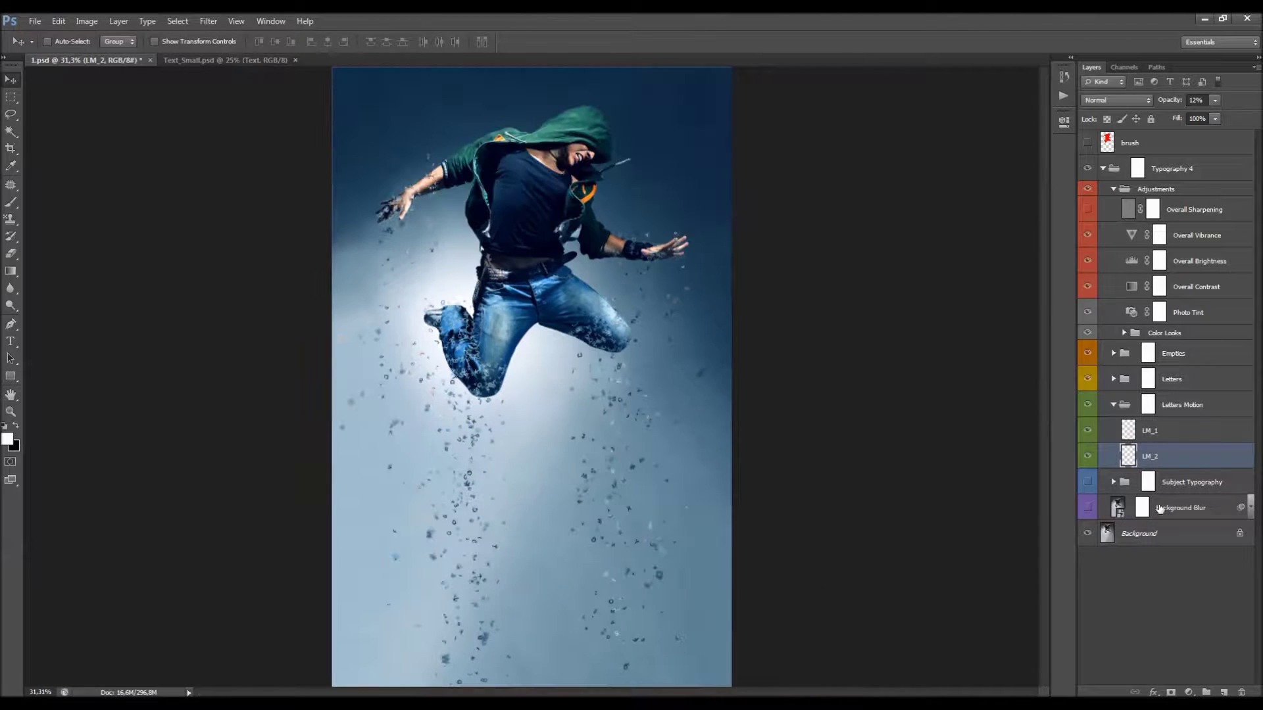
# Step: Collapse the Letters Motion group and turn on the Background Blur layer, comparing the photo with and without it
pyautogui.click(1113, 404)
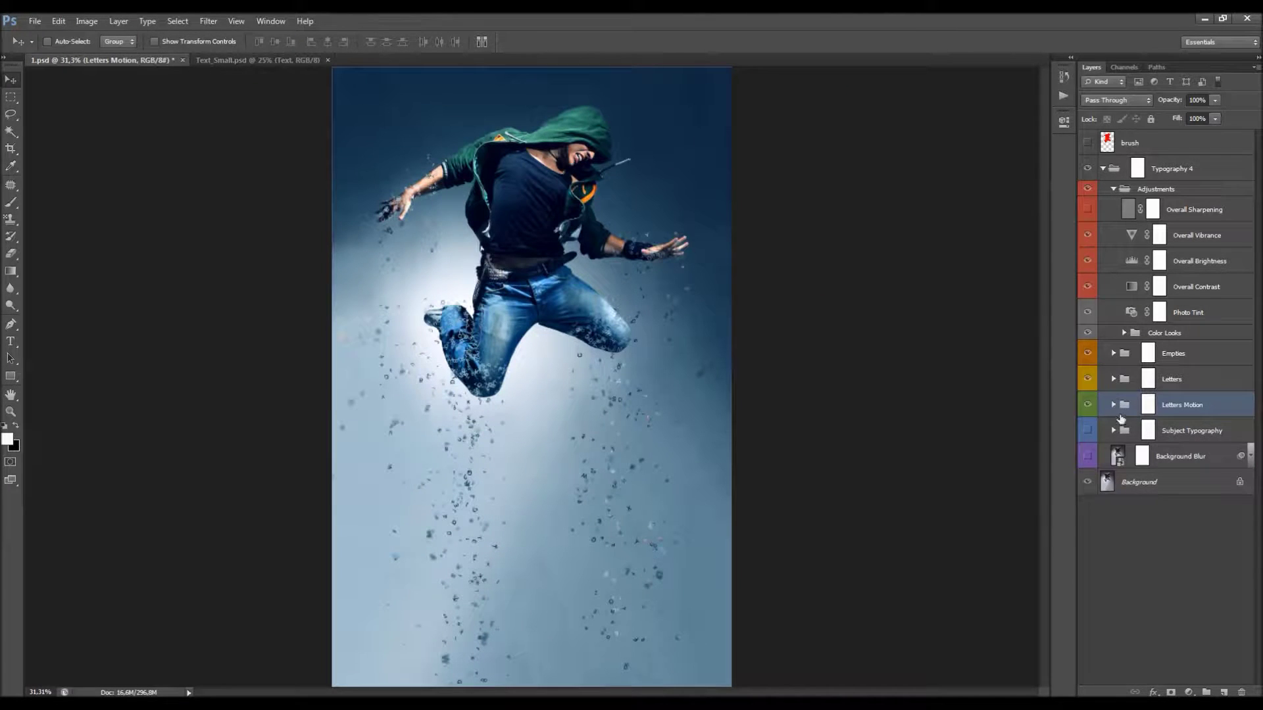
pyautogui.click(1189, 458)
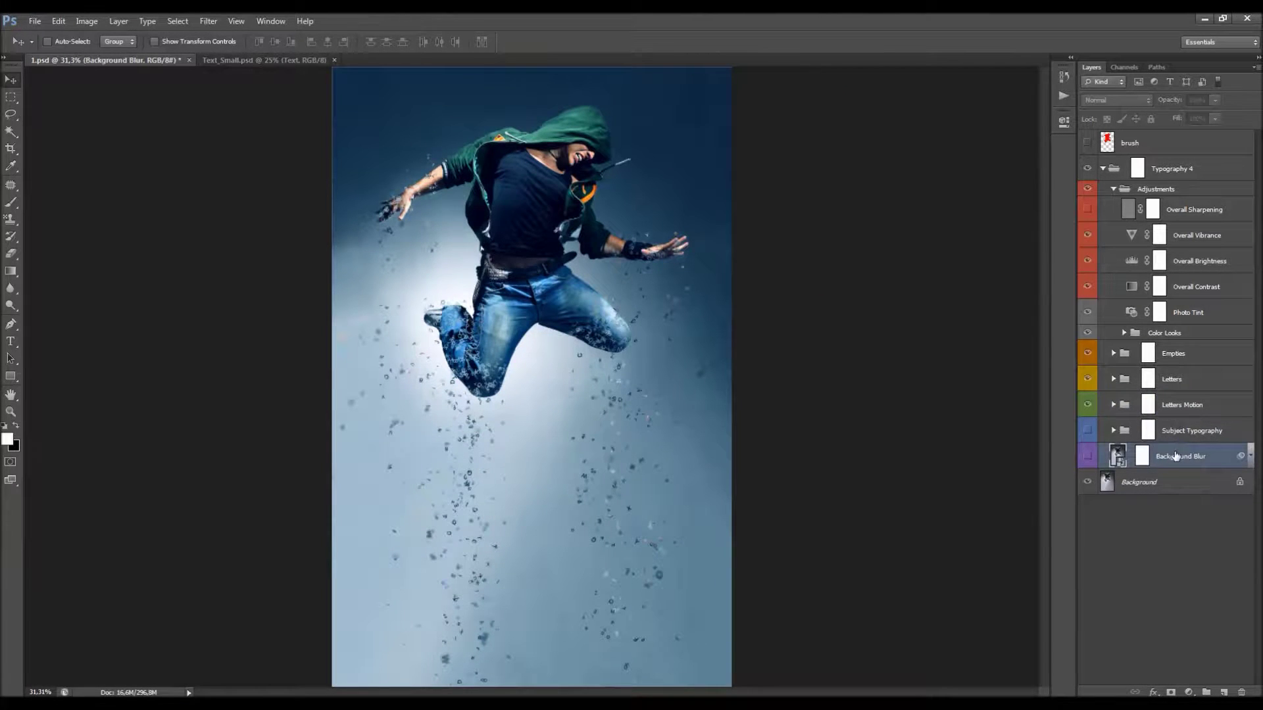
pyautogui.click(1152, 429)
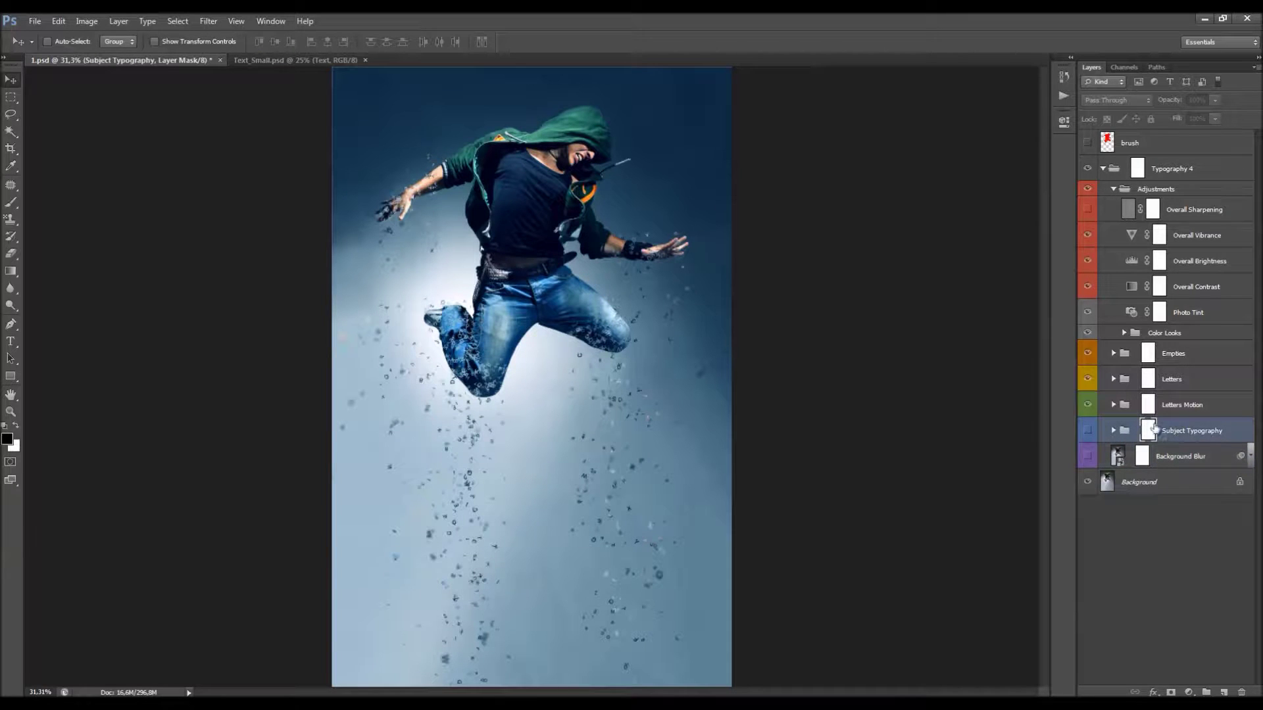
pyautogui.click(1175, 453)
pyautogui.click(1087, 459)
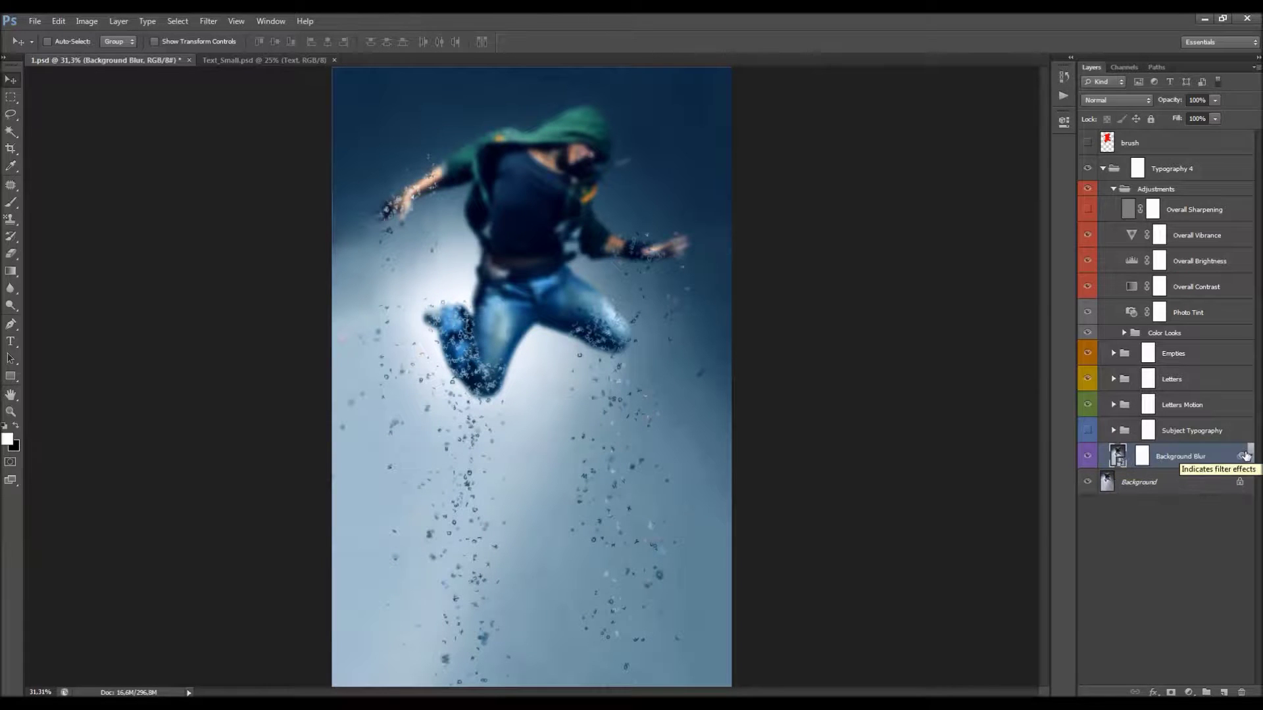
pyautogui.click(1089, 456)
pyautogui.click(1090, 458)
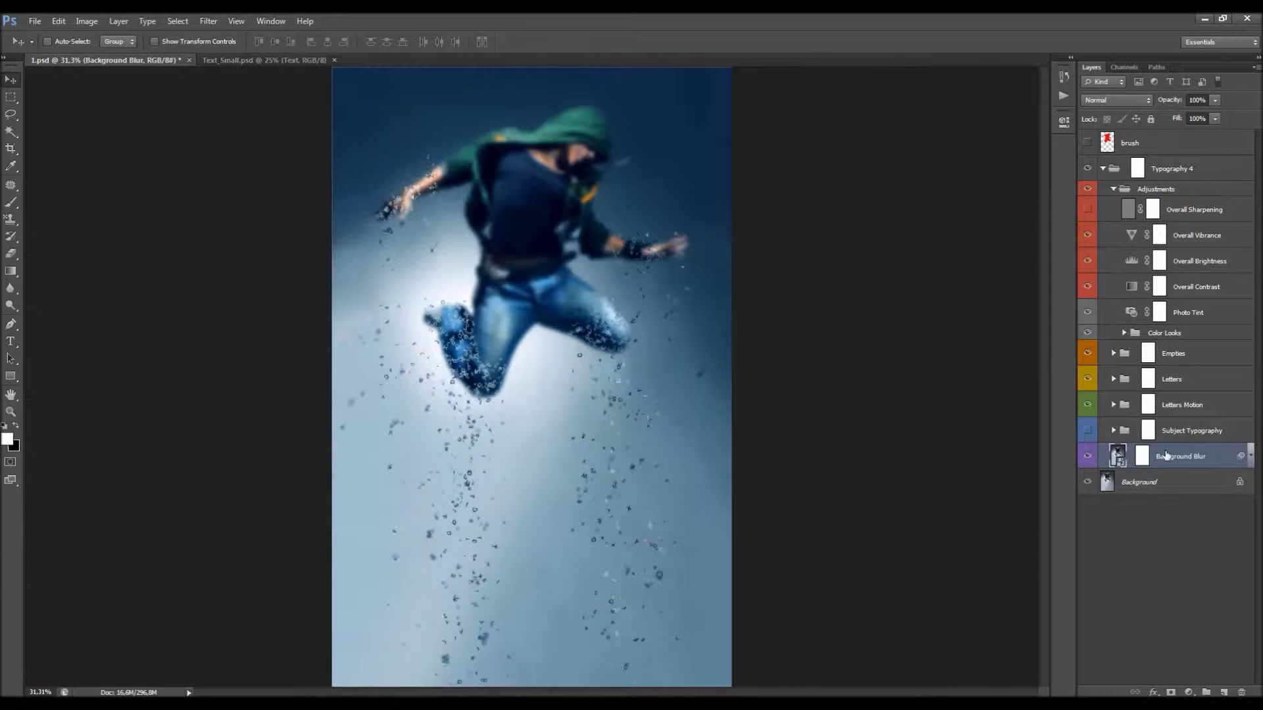
# Step: Examine the Gaussian Blur smart filter's radius setting on the Background Blur layer, and cancel without changing it
pyautogui.click(1252, 455)
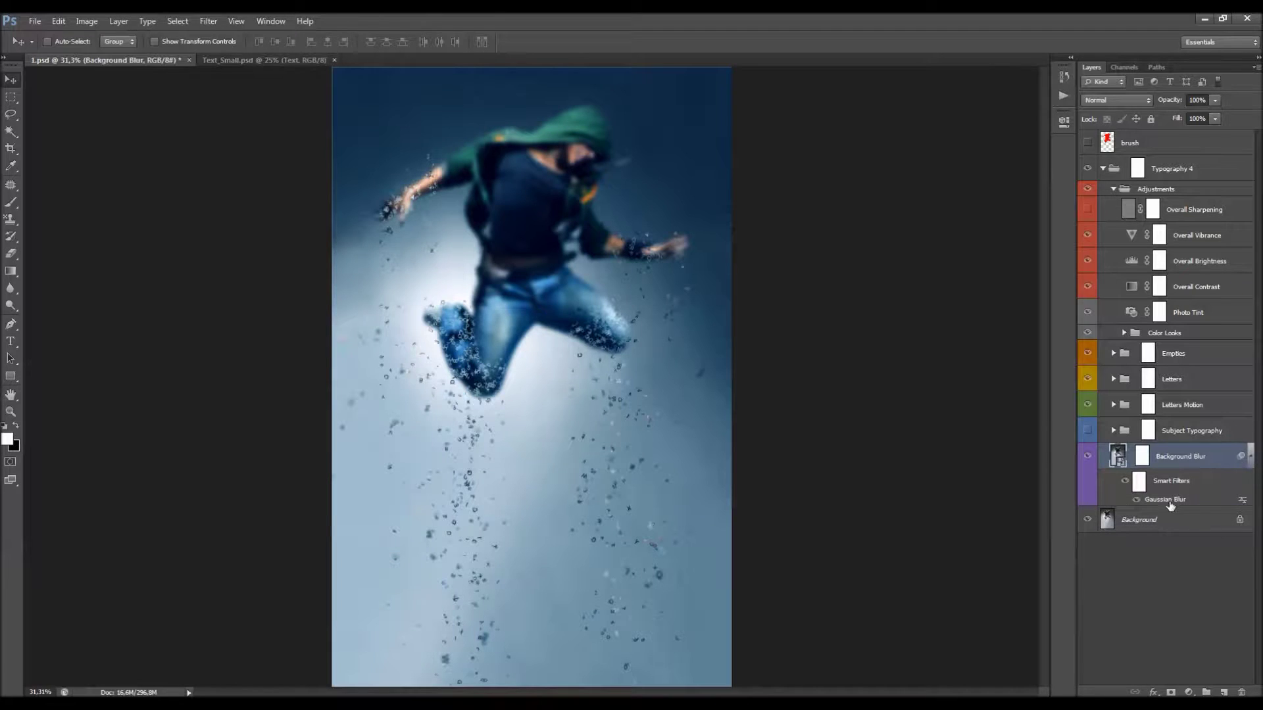
pyautogui.doubleClick(1172, 504)
pyautogui.moveTo(622, 184); pyautogui.dragTo(872, 218)
pyautogui.moveTo(796, 387); pyautogui.dragTo(774, 387)
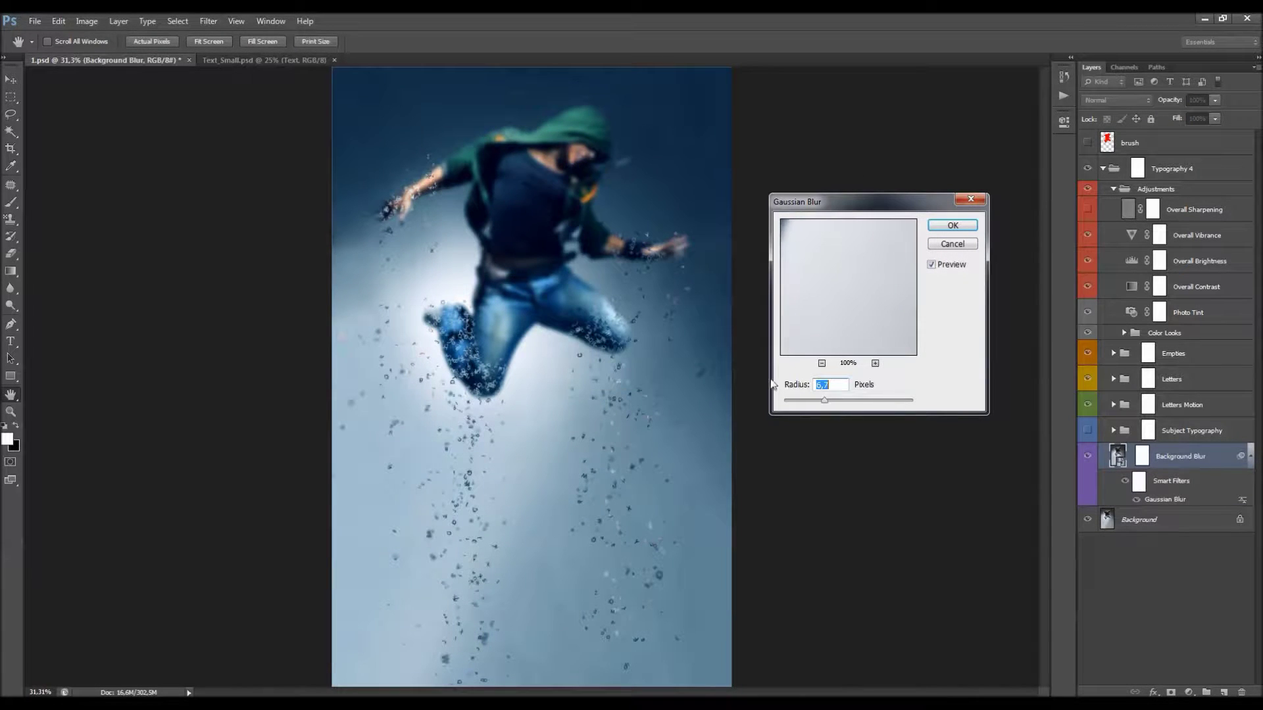
pyautogui.click(954, 244)
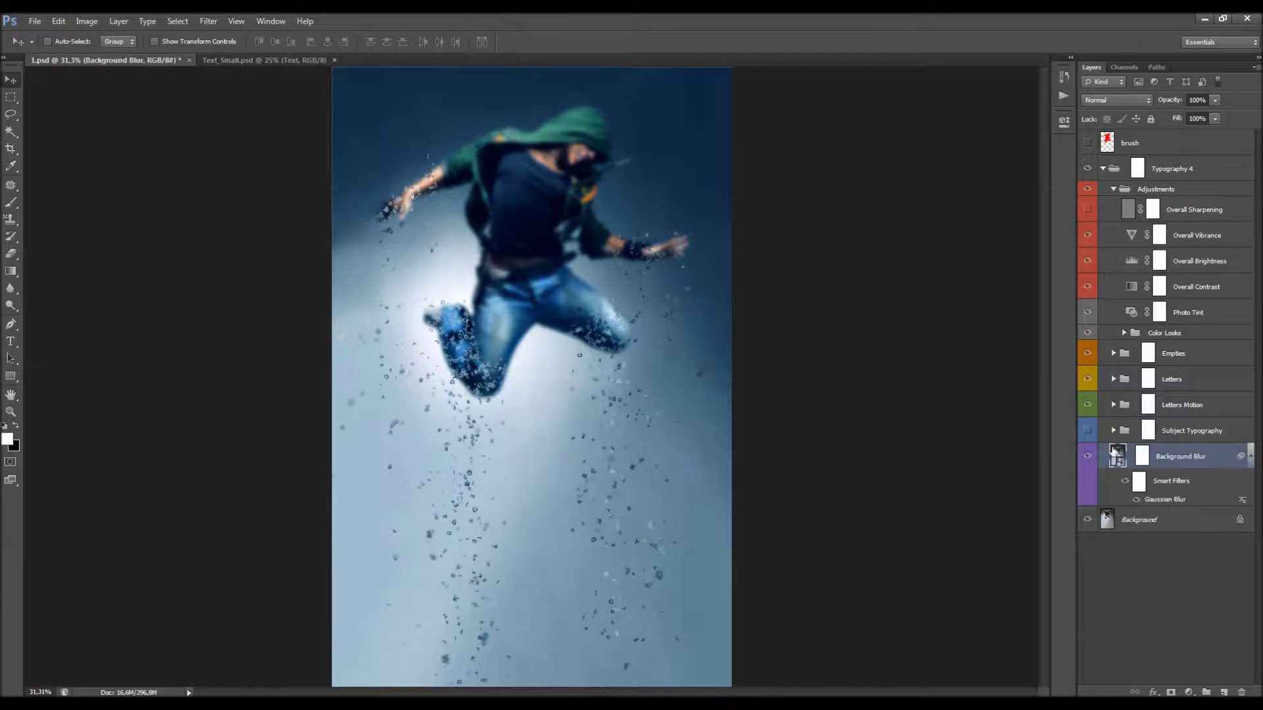
# Step: Paint black over the whole man on the Background Blur layer mask with a soft 600 px brush to keep him sharp
pyautogui.click(1145, 459)
pyautogui.press('b')
pyautogui.press('x')
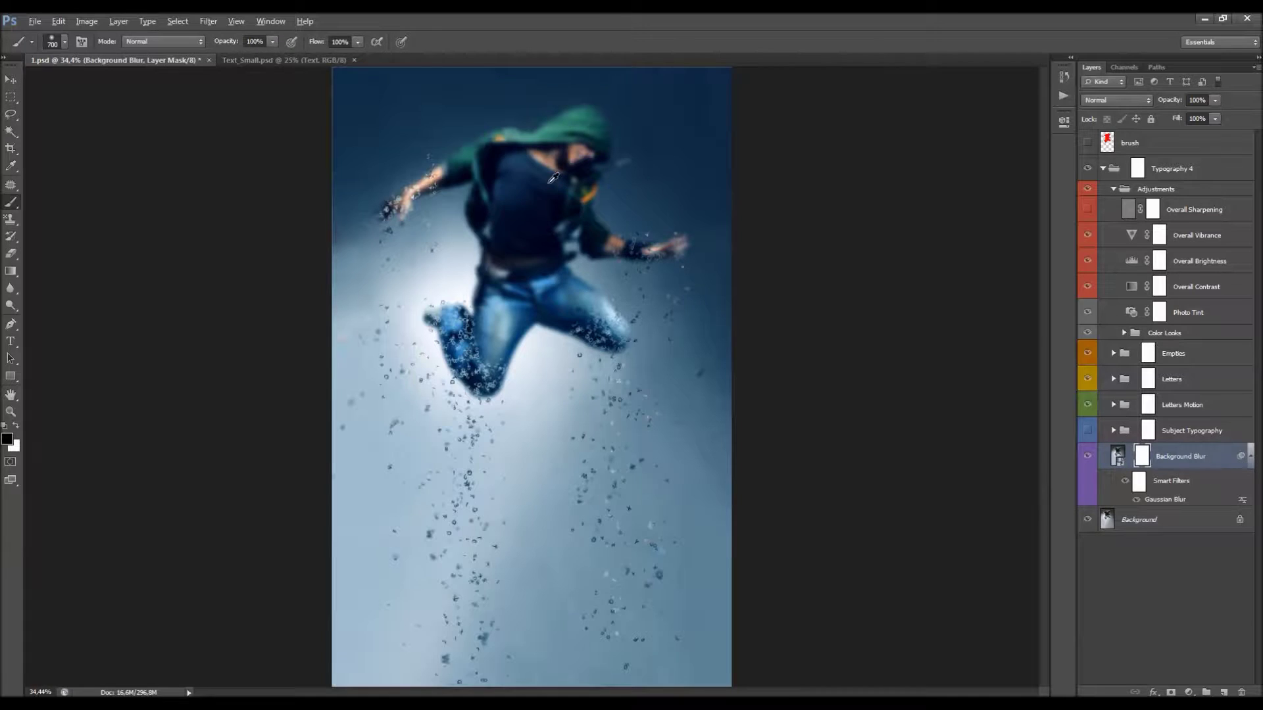
pyautogui.scroll(1, 553, 184)
pyautogui.rightClick(552, 288)
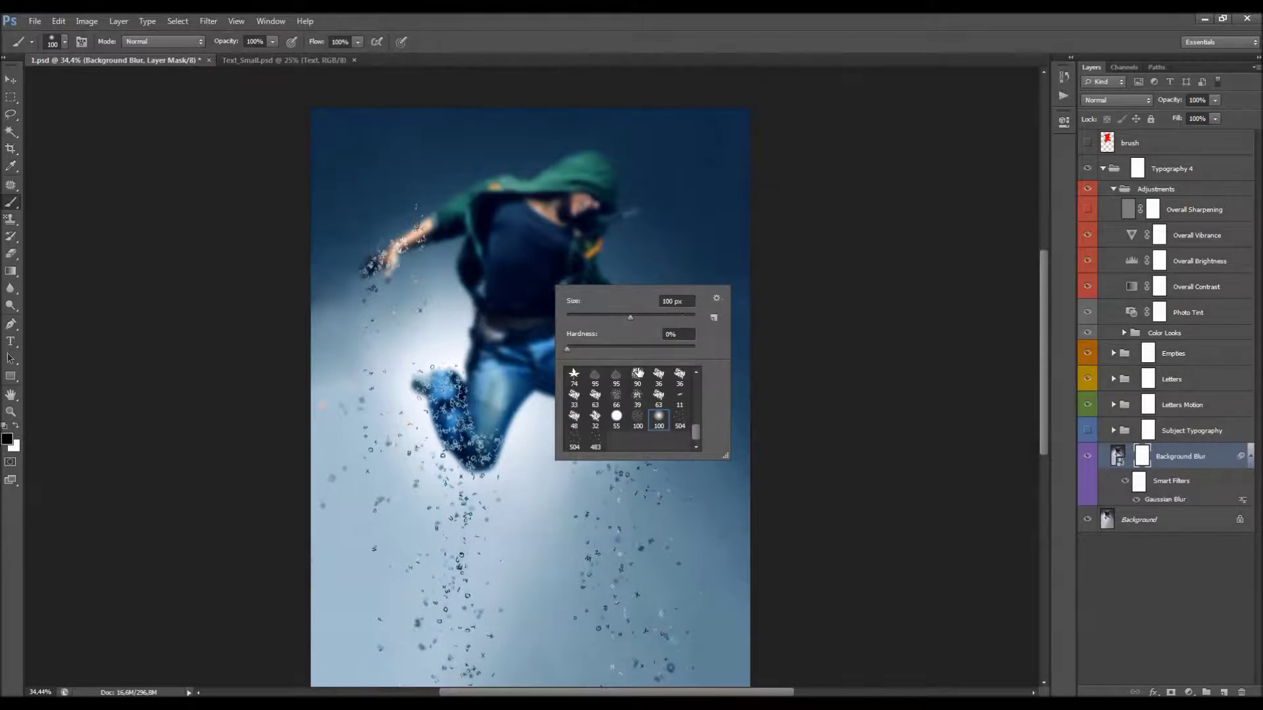
pyautogui.press('Return')
pyautogui.press('[')
pyautogui.press('[')
pyautogui.press('[')
pyautogui.press(']')
pyautogui.press(']')
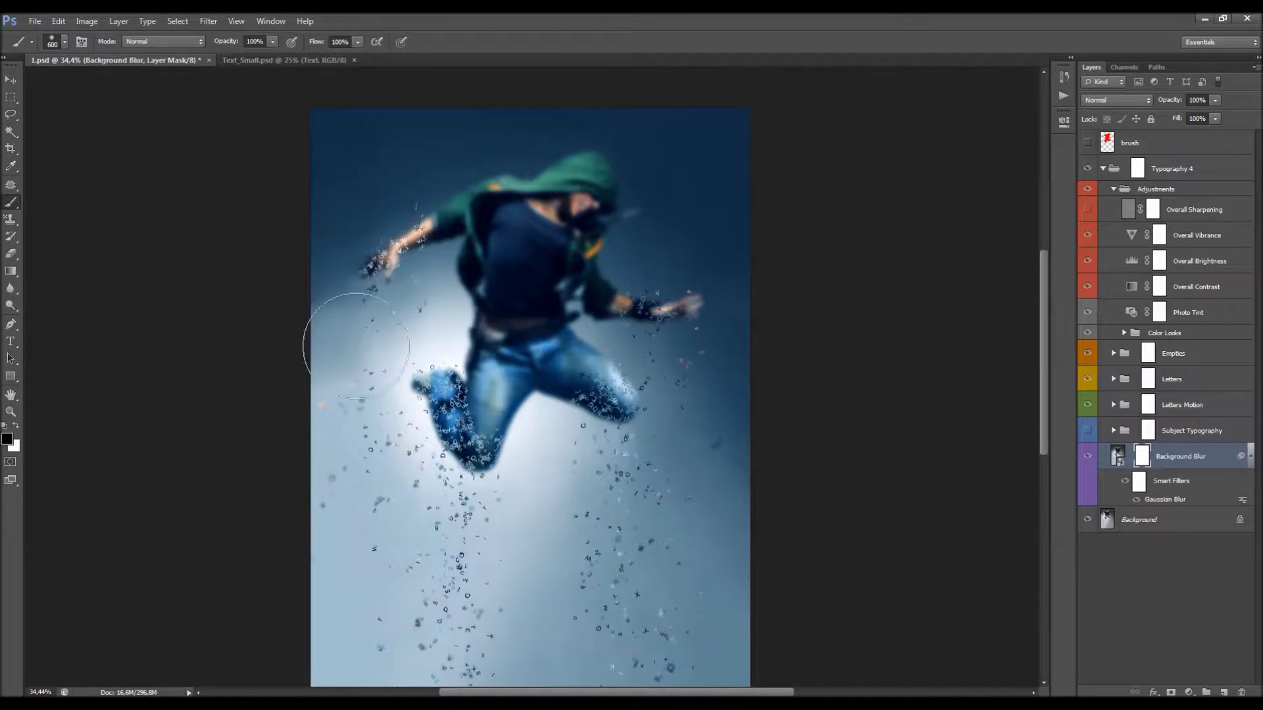
pyautogui.press('d')
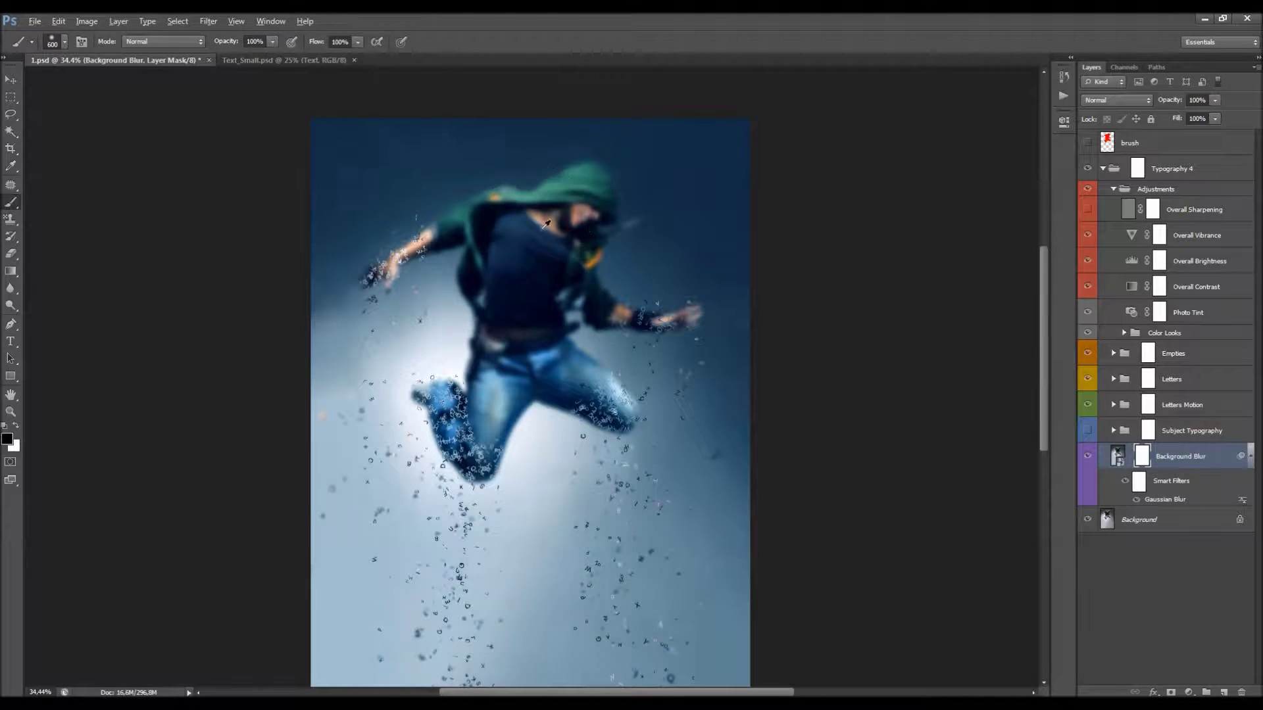
pyautogui.scroll(1, 536, 260)
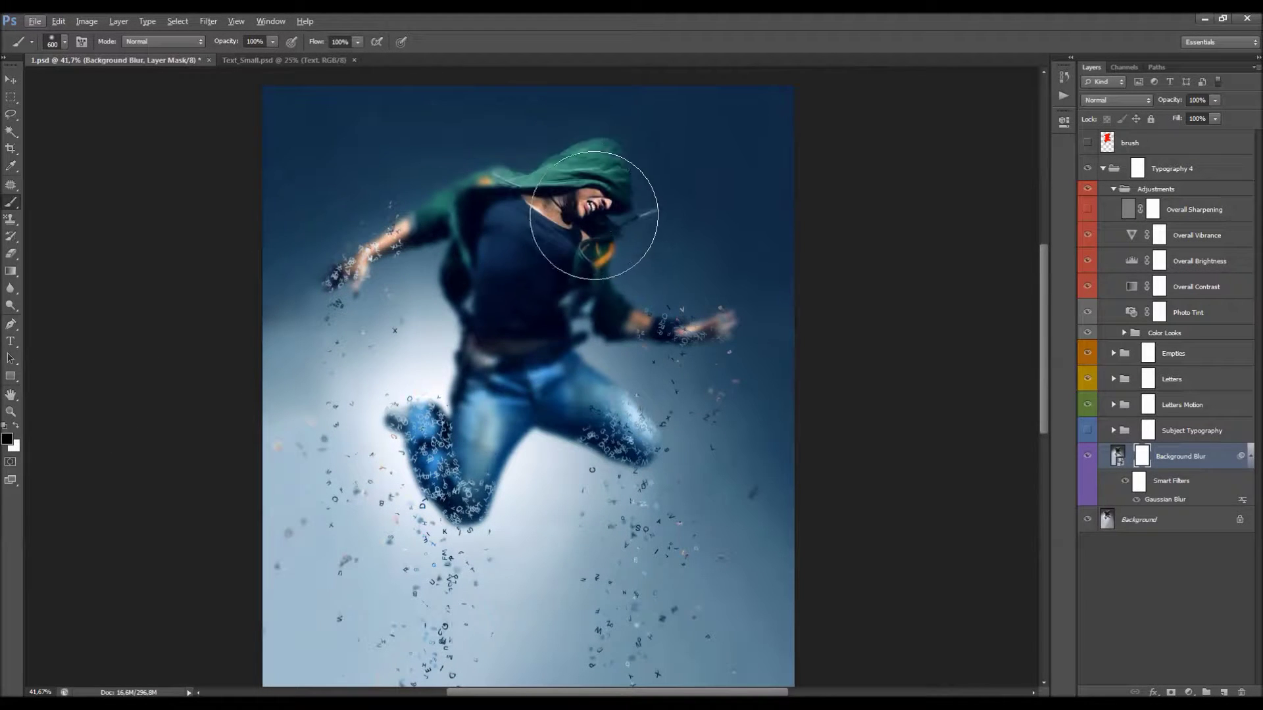
pyautogui.moveTo(538, 253)
pyautogui.mouseDown()
pyautogui.moveTo(530, 223)
pyautogui.moveTo(487, 226)
pyautogui.moveTo(368, 300)
pyautogui.moveTo(470, 475)
pyautogui.moveTo(536, 417)
pyautogui.moveTo(659, 422)
pyautogui.moveTo(592, 363)
pyautogui.moveTo(720, 320)
pyautogui.moveTo(624, 323)
pyautogui.moveTo(584, 256)
pyautogui.moveTo(599, 217)
pyautogui.moveTo(592, 225)
pyautogui.moveTo(578, 175)
pyautogui.mouseUp()
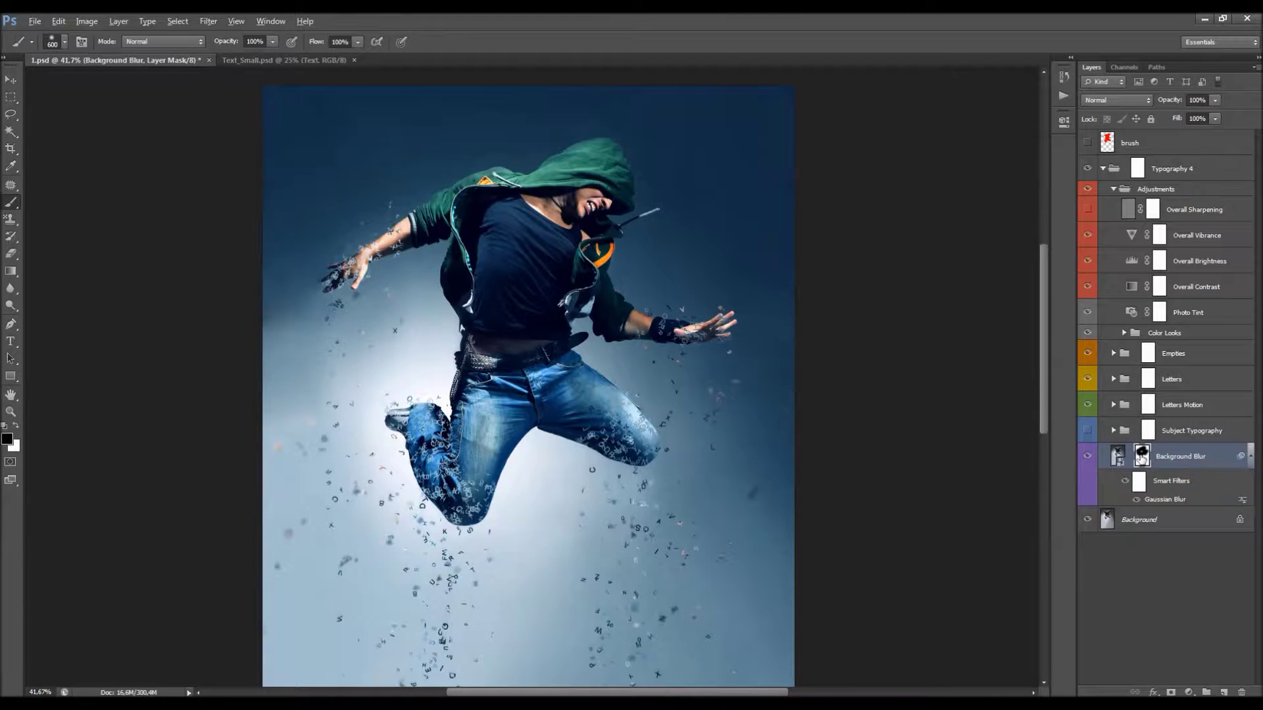
# Step: Inspect the Background Blur layer's mask on its own, and compare the photo with and without the blur layer
pyautogui.keyDown('alt'); pyautogui.click(1142, 456); pyautogui.keyUp('alt')
pyautogui.moveTo(535, 333)
pyautogui.mouseDown()
pyautogui.moveTo(463, 336)
pyautogui.moveTo(510, 327)
pyautogui.mouseUp()
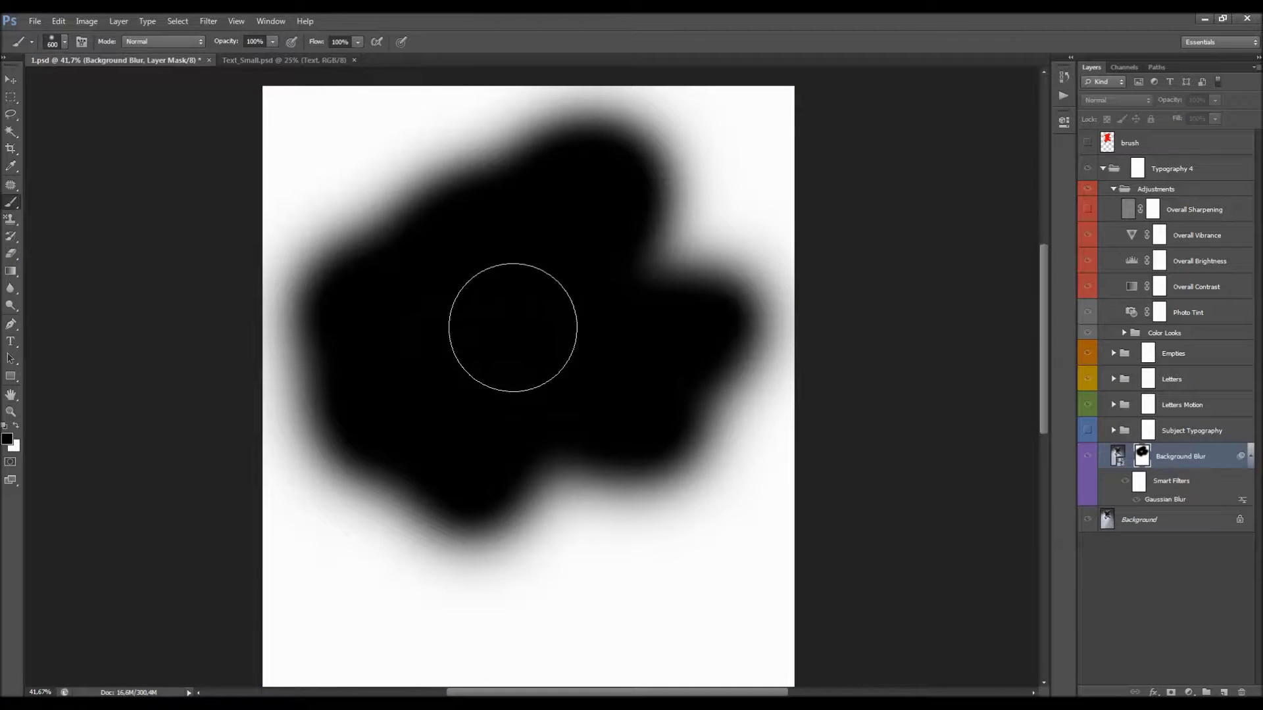
pyautogui.keyDown('alt'); pyautogui.click(1146, 454); pyautogui.keyUp('alt')
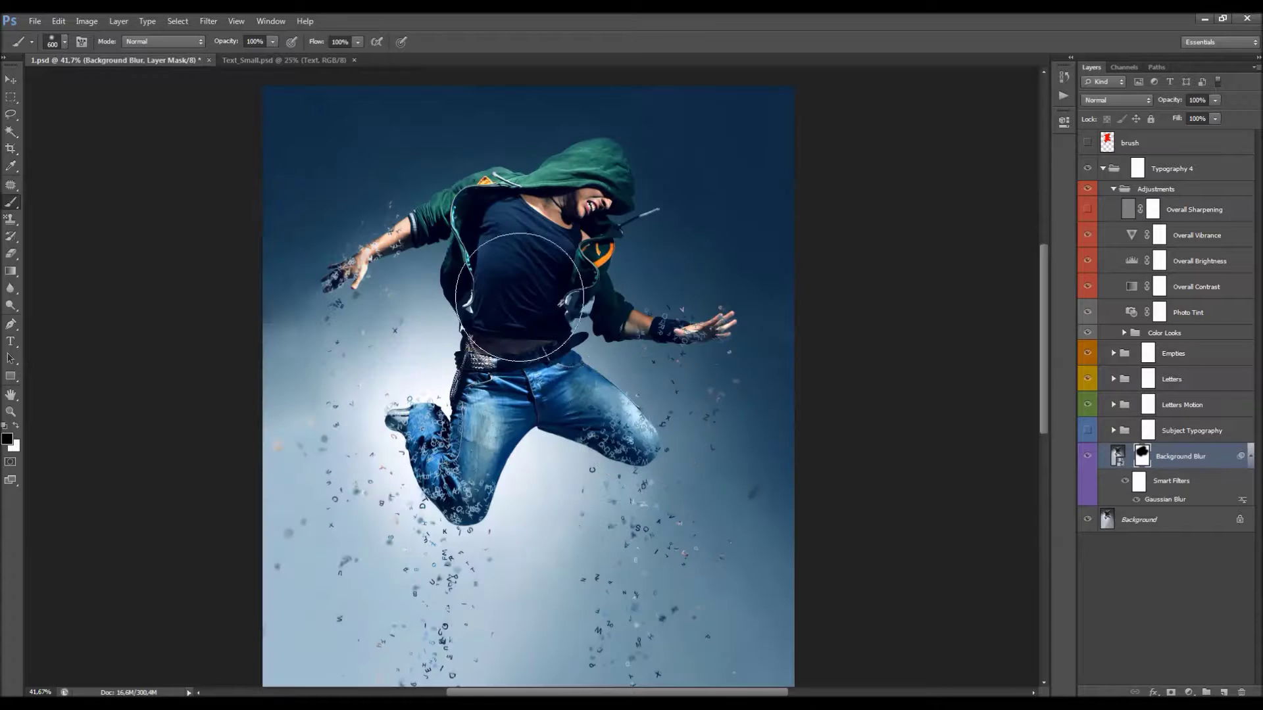
pyautogui.scroll(-1, 822, 428)
pyautogui.scroll(-4, 866, 456)
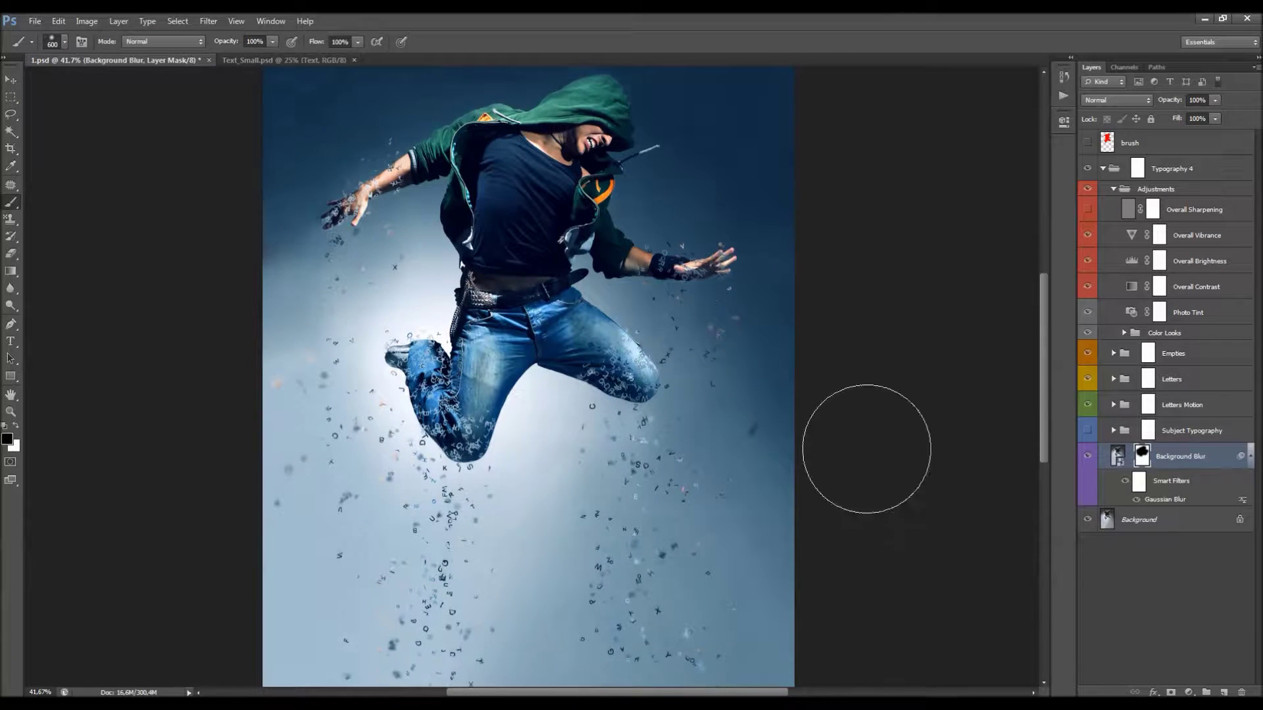
pyautogui.click(1088, 458)
pyautogui.click(1088, 458)
pyautogui.press('v')
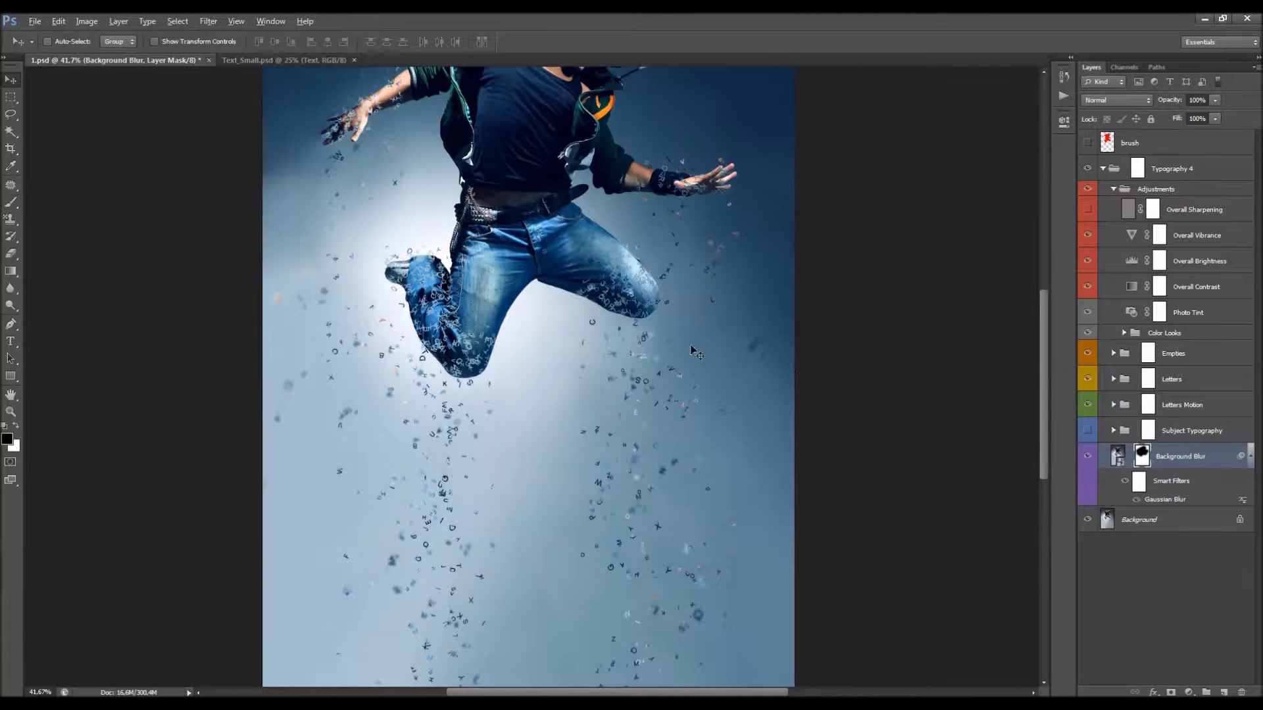
pyautogui.scroll(-3, 690, 349)
pyautogui.scroll(2, 592, 303)
# Step: Try painting white over the man's arm and chest on the Background Blur mask, and undo the stroke
pyautogui.press('b')
pyautogui.press('x')
pyautogui.scroll(2, 506, 217)
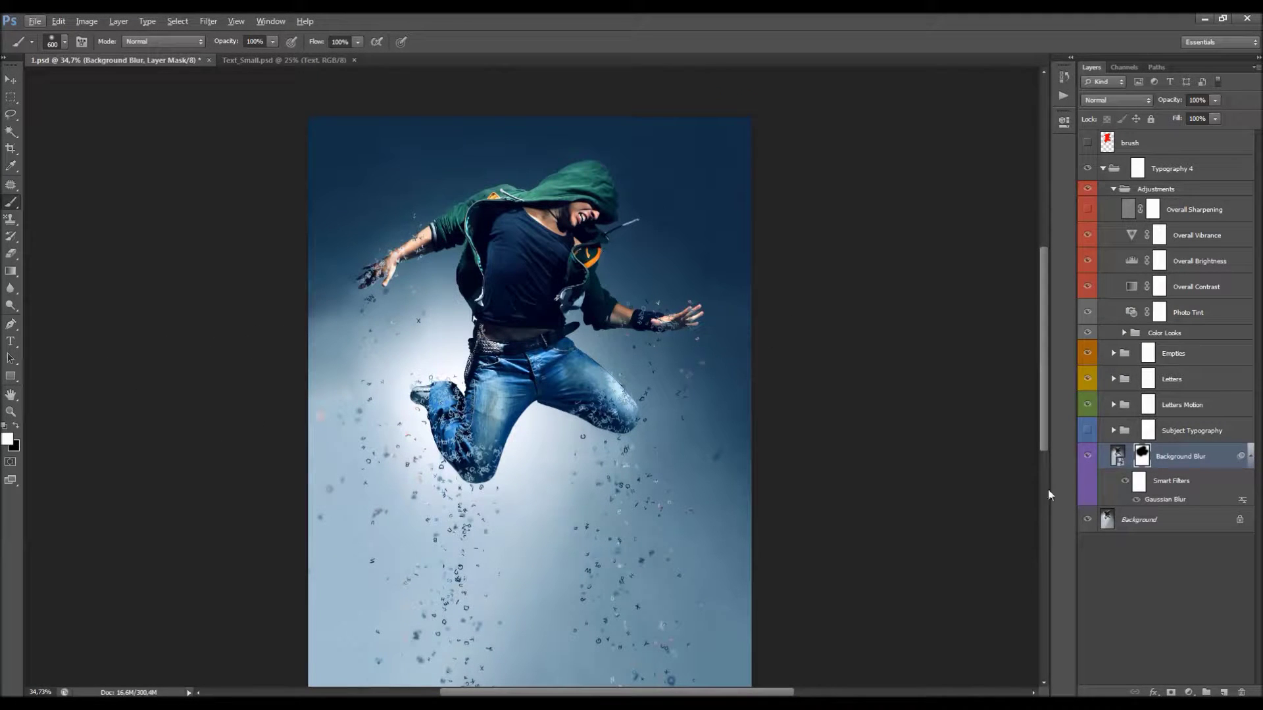
pyautogui.moveTo(406, 269)
pyautogui.mouseDown()
pyautogui.moveTo(387, 261)
pyautogui.moveTo(474, 210)
pyautogui.moveTo(516, 276)
pyautogui.moveTo(500, 289)
pyautogui.moveTo(506, 301)
pyautogui.mouseUp()
pyautogui.hotkey('ctrl', 'z')
pyautogui.press('v')
pyautogui.scroll(-2, 628, 253)
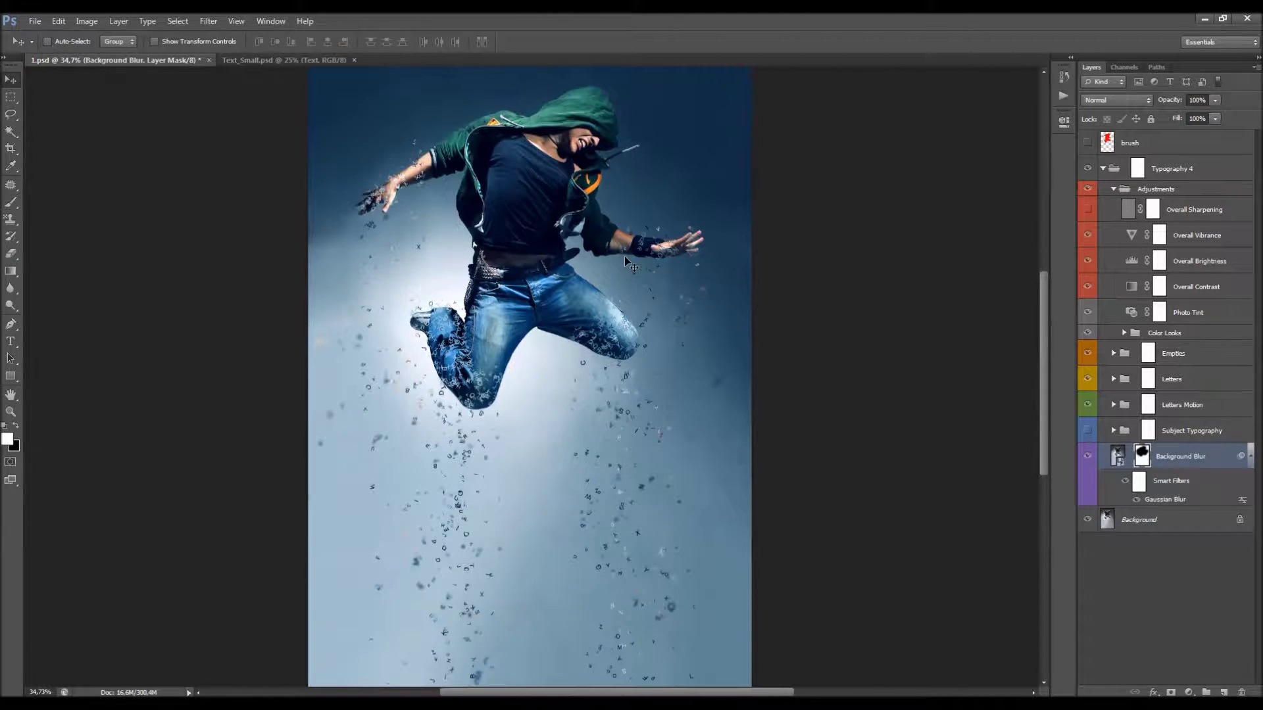
# Step: Turn on the Overall Sharpening layer and show it with Normal blend mode at 100% opacity
pyautogui.scroll(-3, 612, 256)
pyautogui.scroll(1, 592, 263)
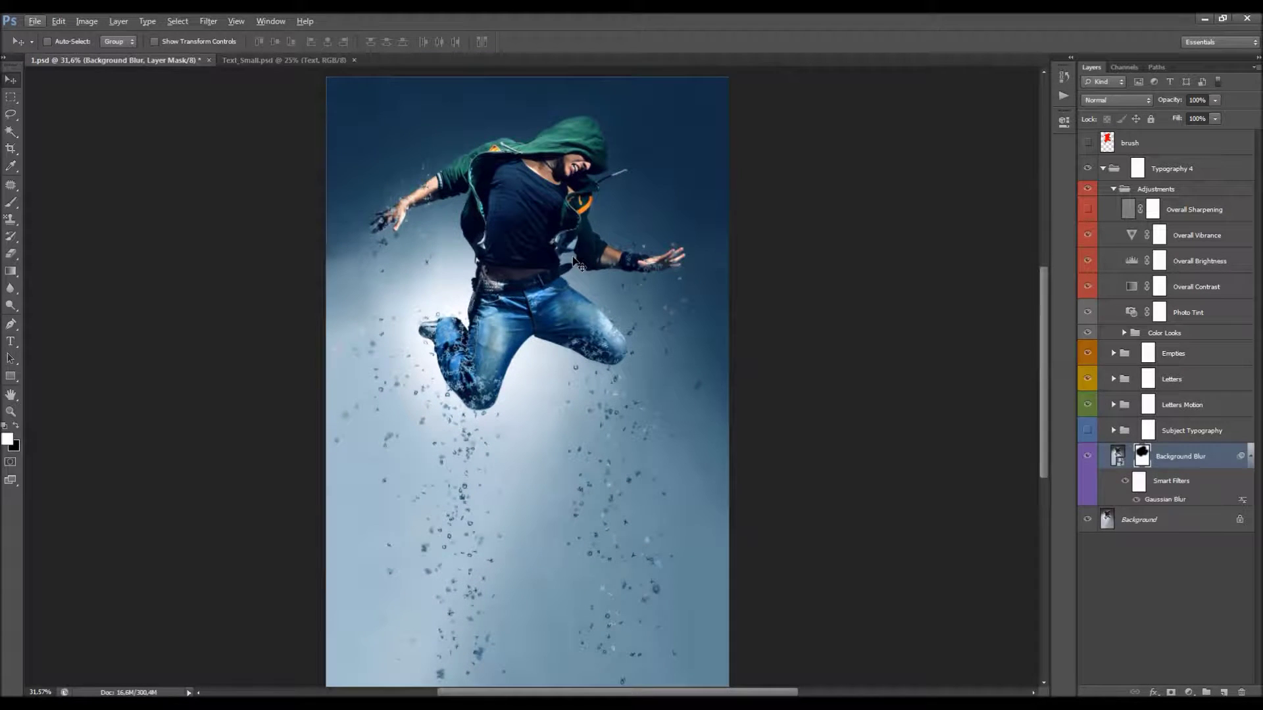
pyautogui.scroll(-1, 564, 269)
pyautogui.click(1207, 212)
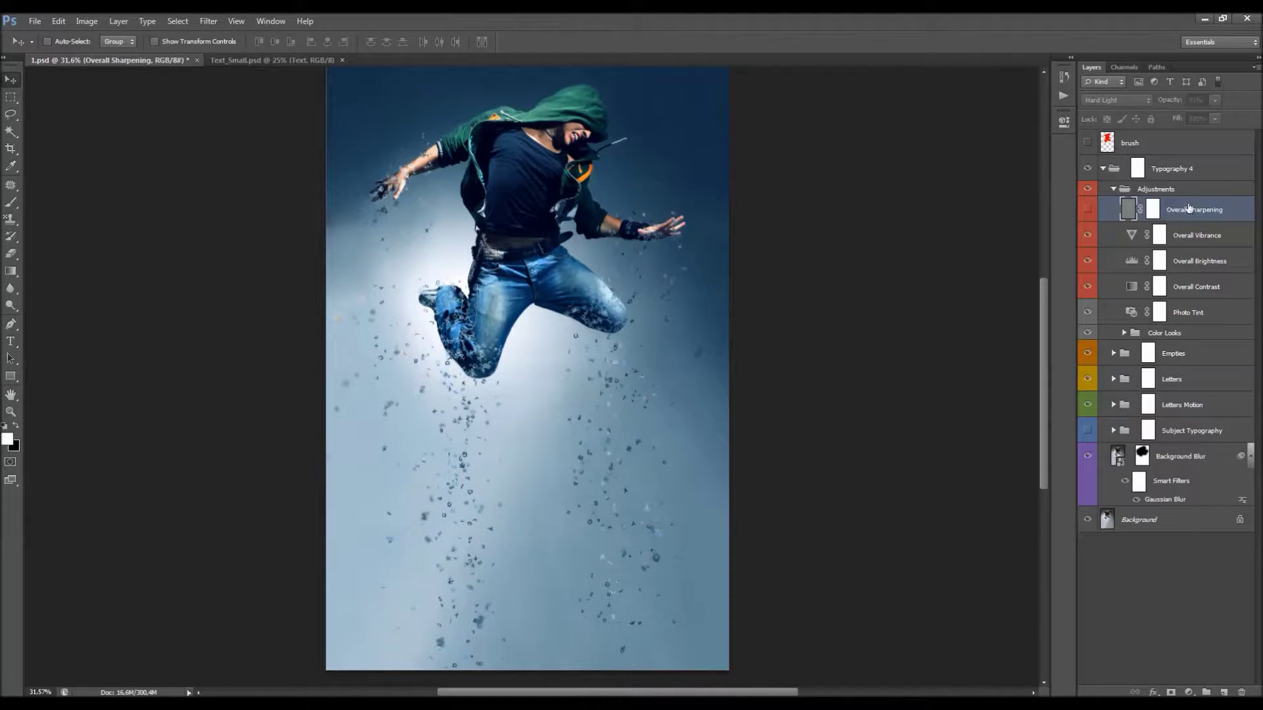
pyautogui.click(1088, 209)
pyautogui.click(1116, 100)
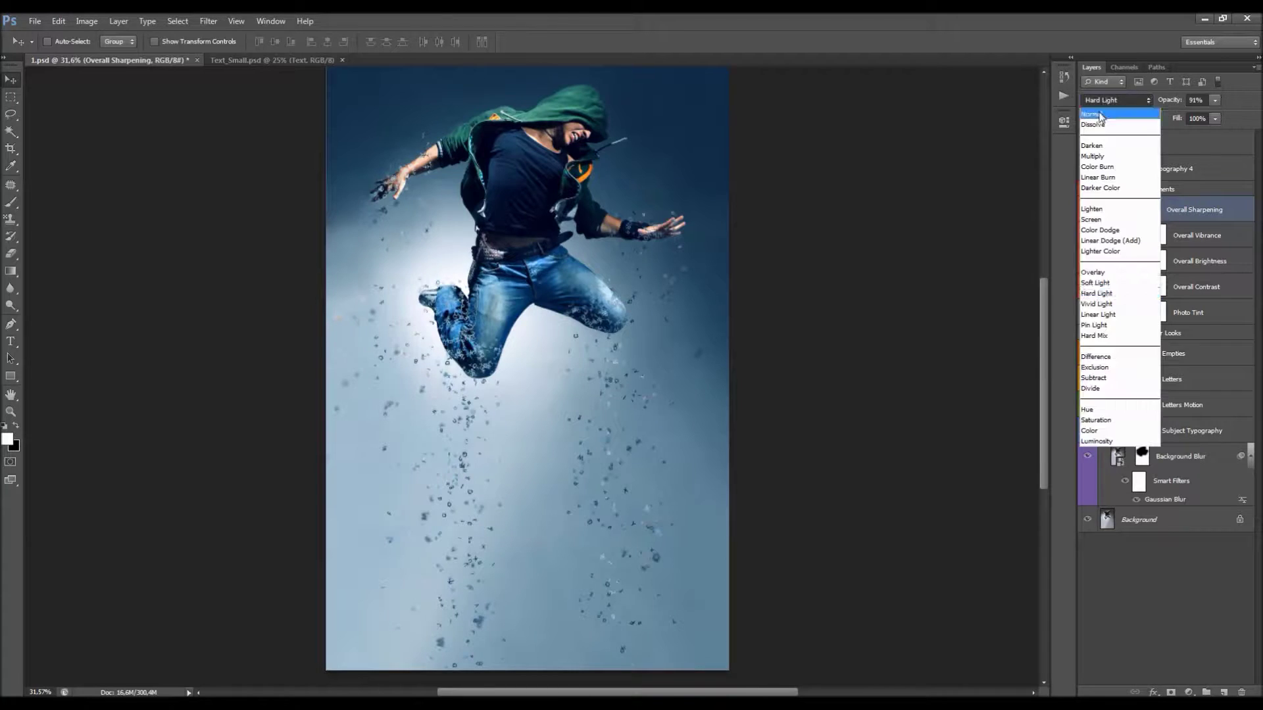
pyautogui.click(1108, 105)
pyautogui.moveTo(1161, 103); pyautogui.dragTo(1181, 103)
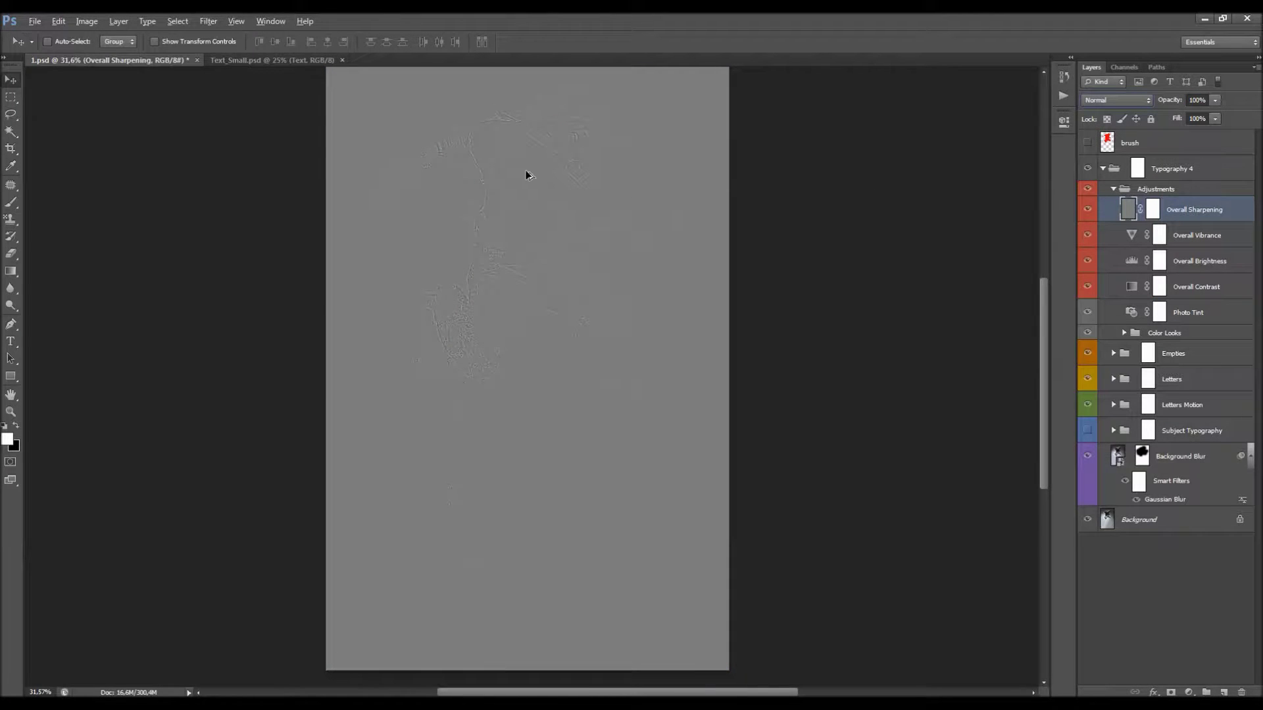
# Step: Examine the edge detail of the grey Overall Sharpening layer around the man and the falling letters
pyautogui.press('alt')
pyautogui.scroll(4, 525, 175)
pyautogui.scroll(-2, 439, 178)
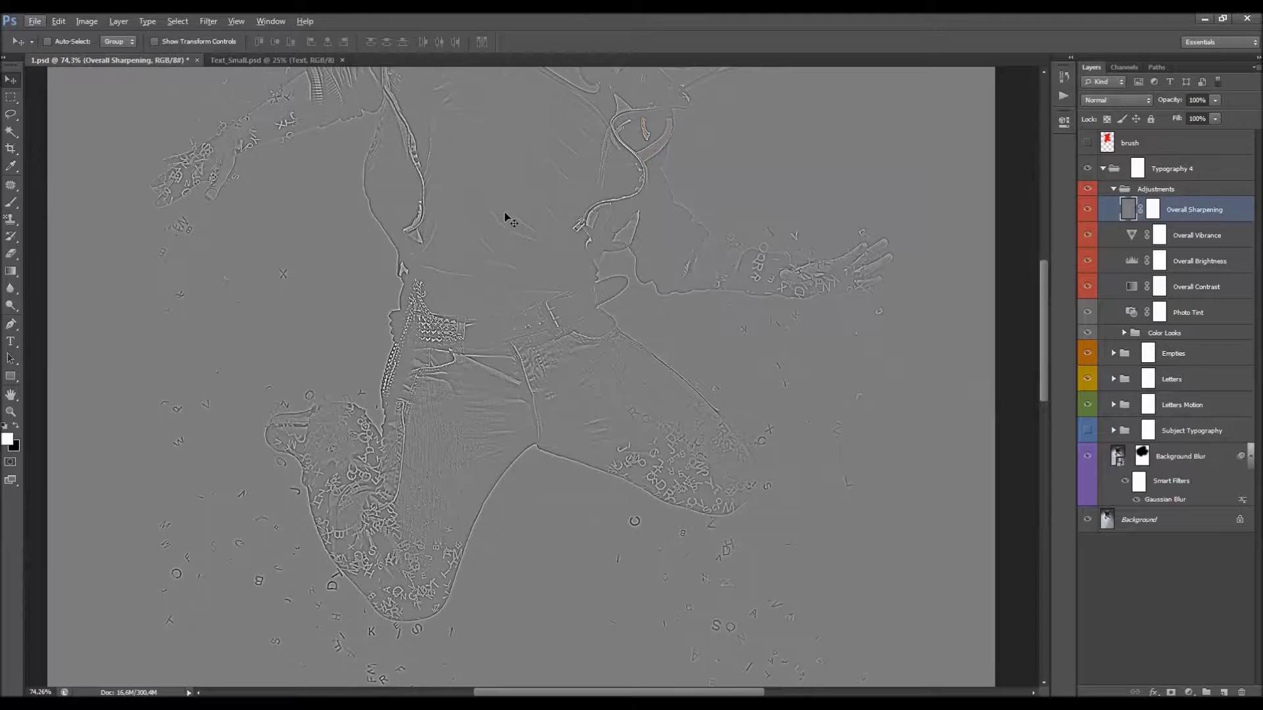
pyautogui.scroll(-1, 510, 218)
pyautogui.scroll(-1, 510, 218)
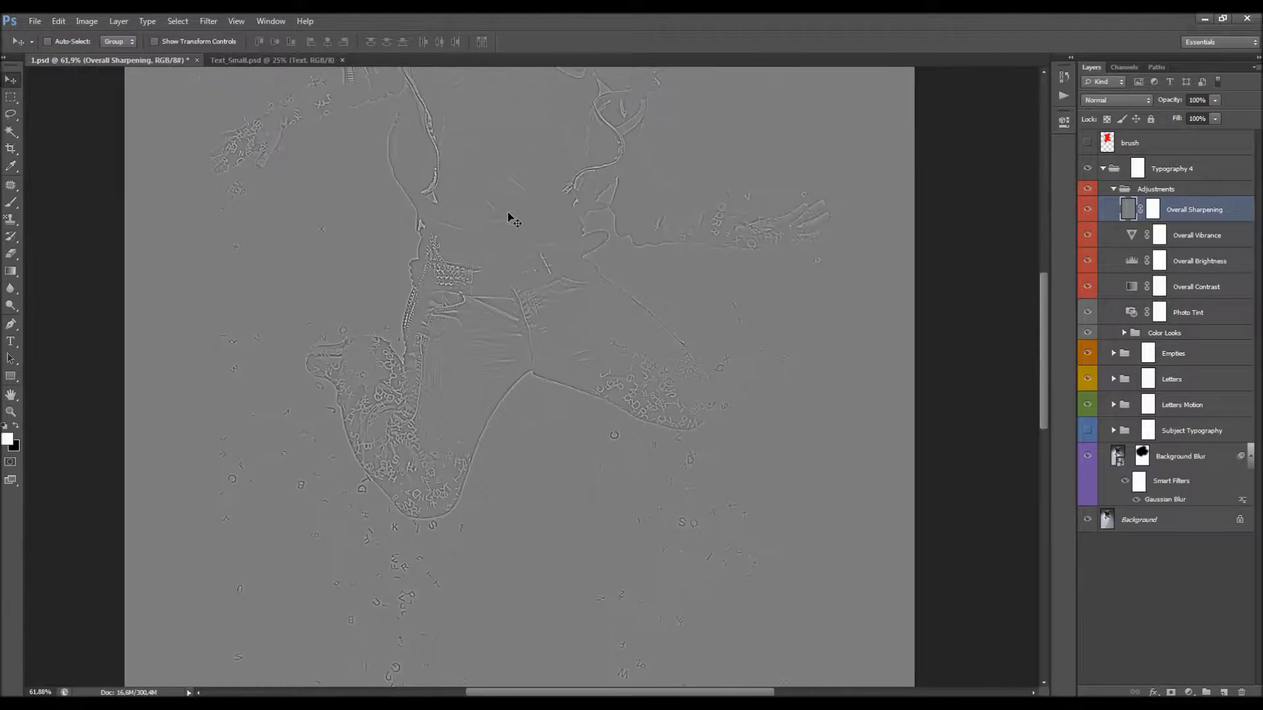
pyautogui.scroll(-3, 517, 227)
pyautogui.scroll(-1, 445, 394)
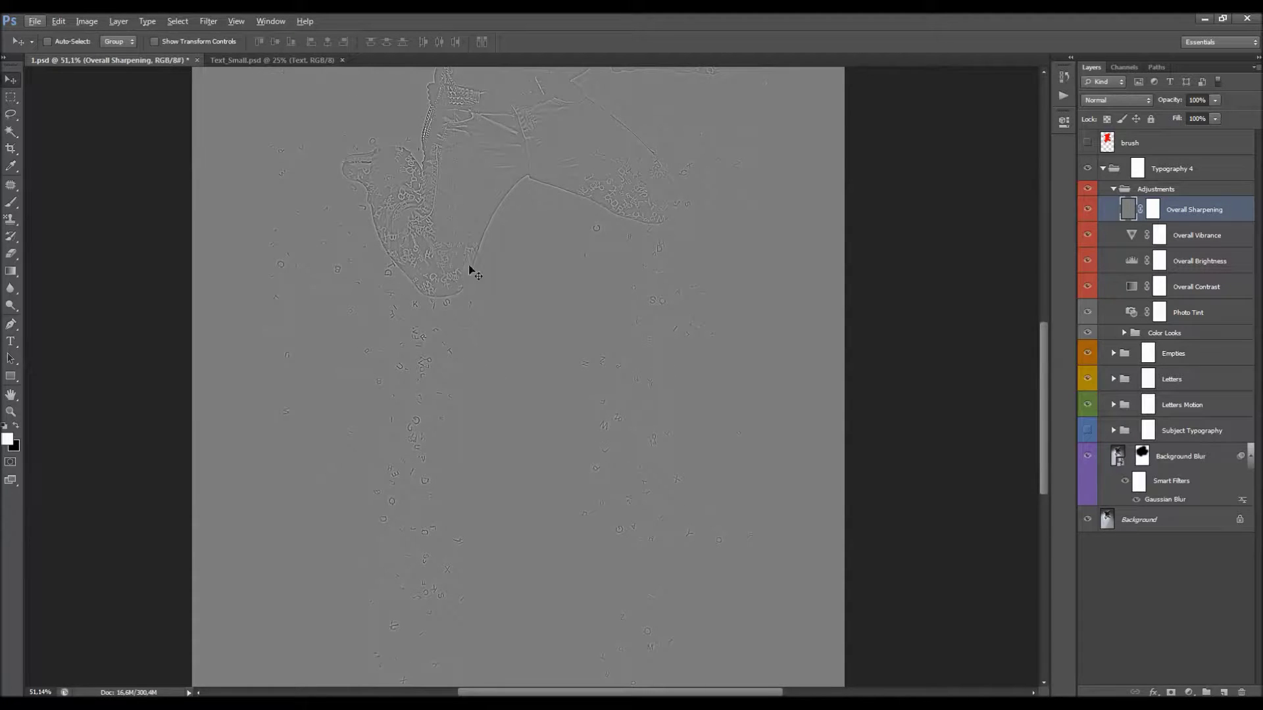
pyautogui.scroll(-2, 493, 282)
pyautogui.scroll(1, 494, 282)
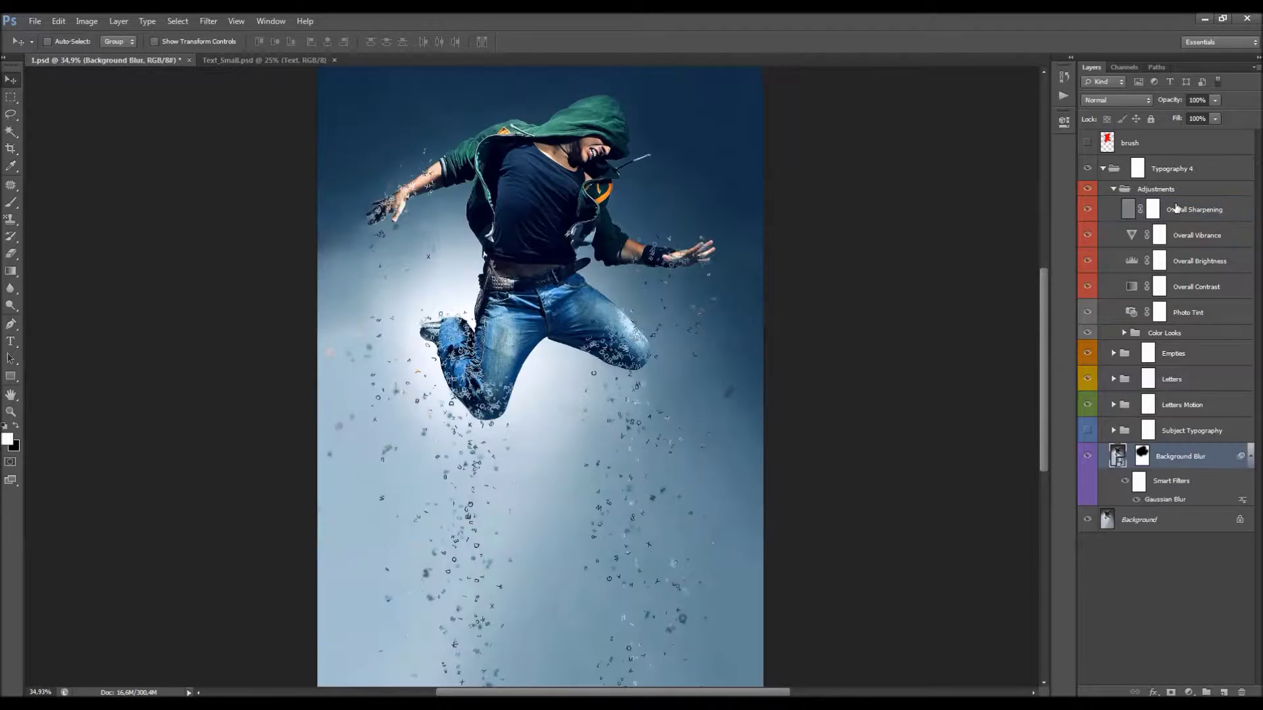
# Step: Delete the Overall Sharpening layer and stamp all visible layers into a new layer above Overall Vibrance
pyautogui.click(1177, 208)
pyautogui.press('Delete')
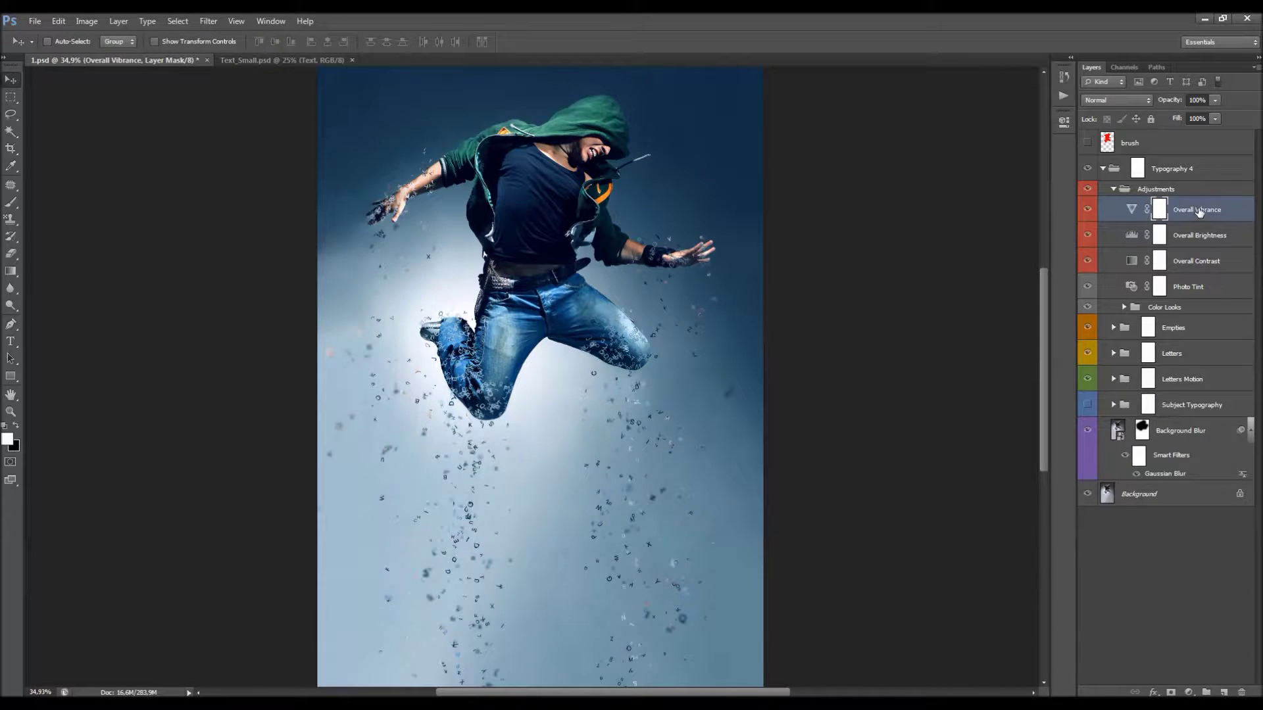
pyautogui.click(1141, 214)
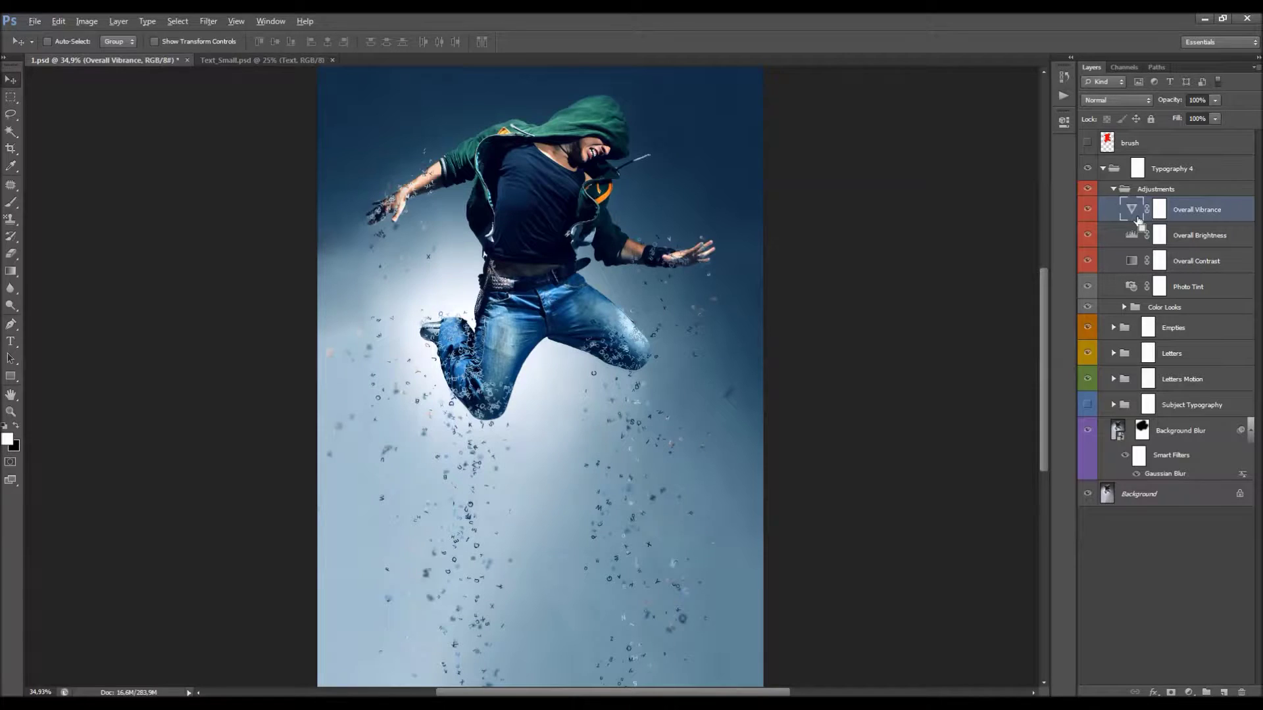
pyautogui.press('alt')
pyautogui.press('ctrl')
pyautogui.hotkey('ctrl', 's')
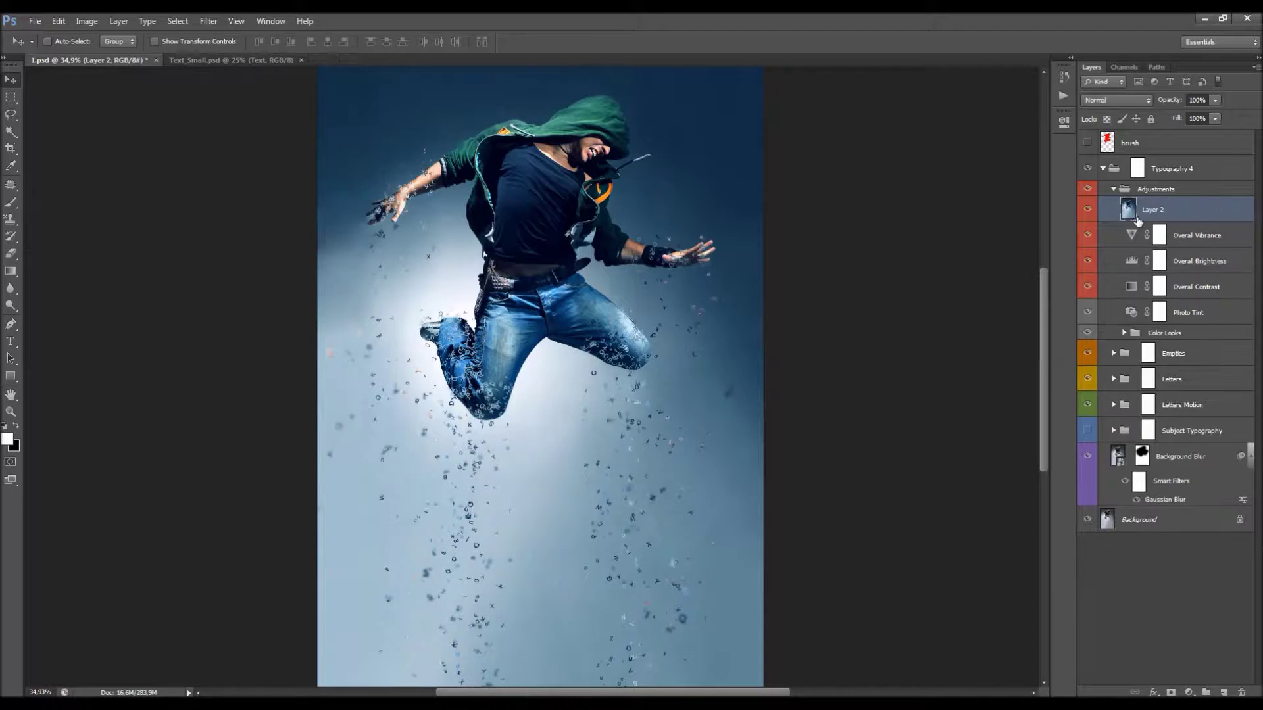
# Step: Apply a High Pass filter with a radius of 1 pixel to the stamped layer
pyautogui.click(208, 21)
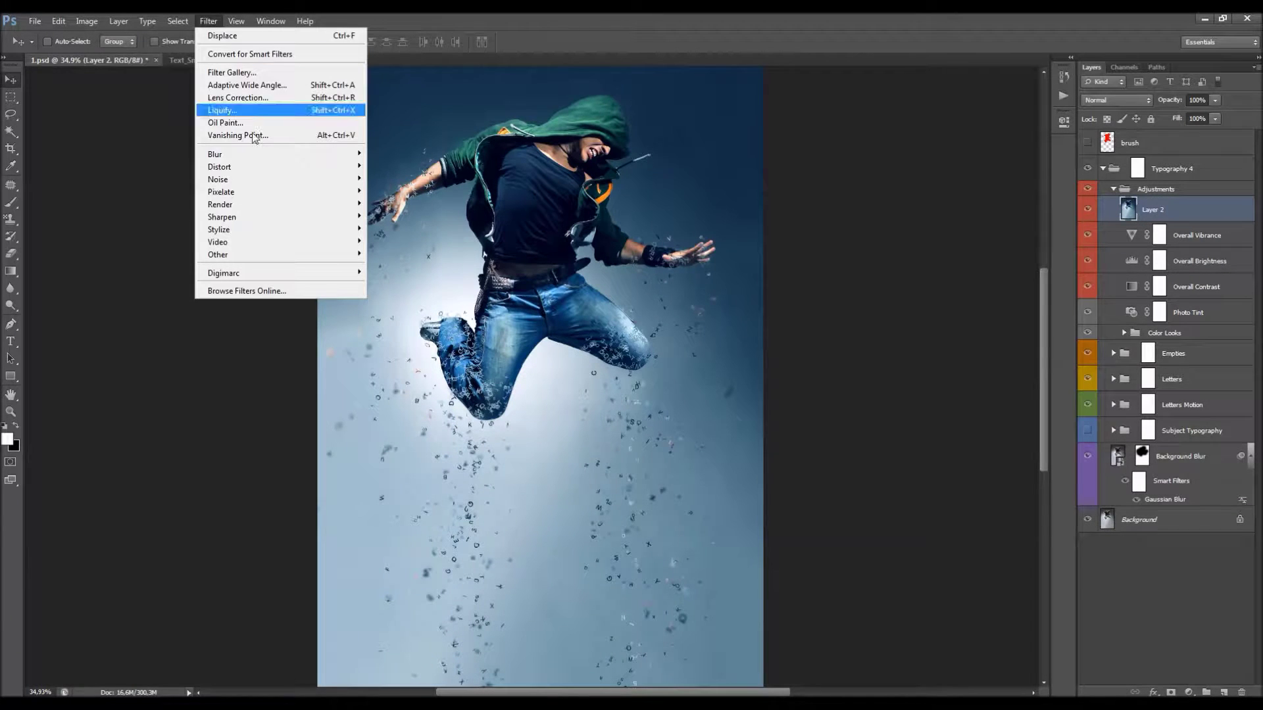
pyautogui.moveTo(283, 246)
pyautogui.click(395, 268)
pyautogui.write('1')
pyautogui.press('Return')
# Step: Set the high-pass layer to Hard Light at 91% opacity, comparing the photo with and without it
pyautogui.click(1113, 100)
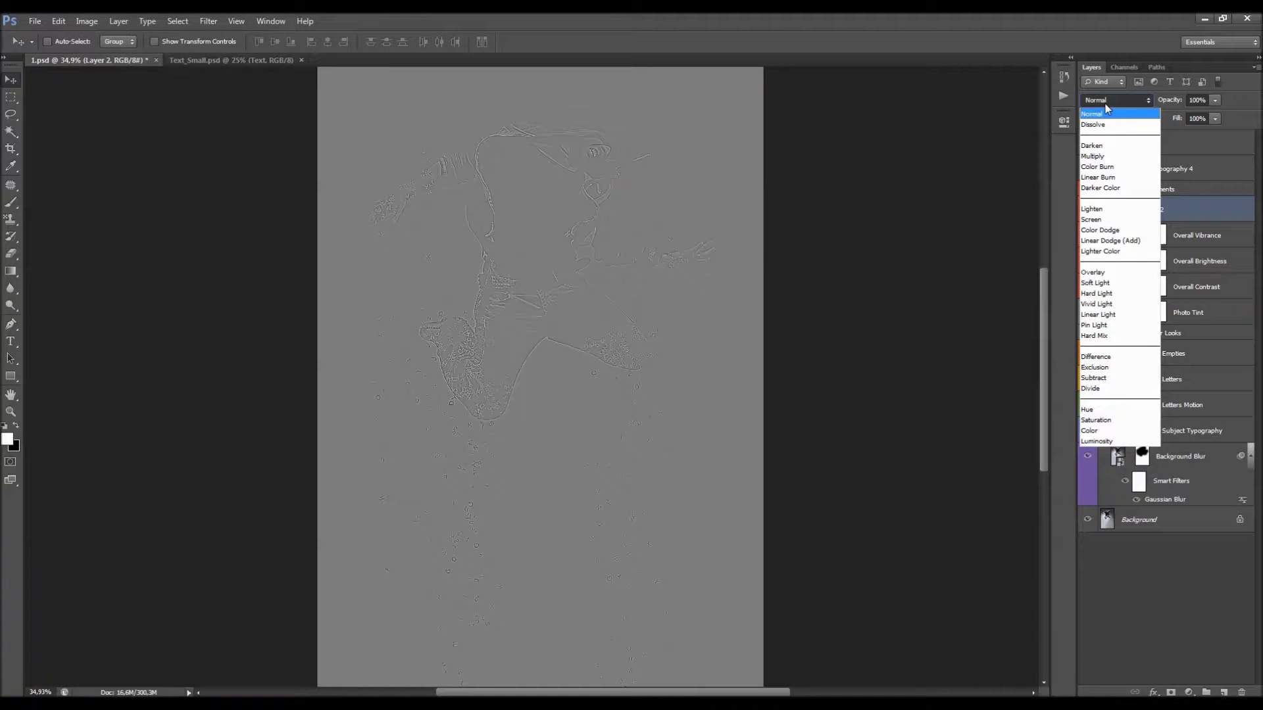
pyautogui.click(1104, 291)
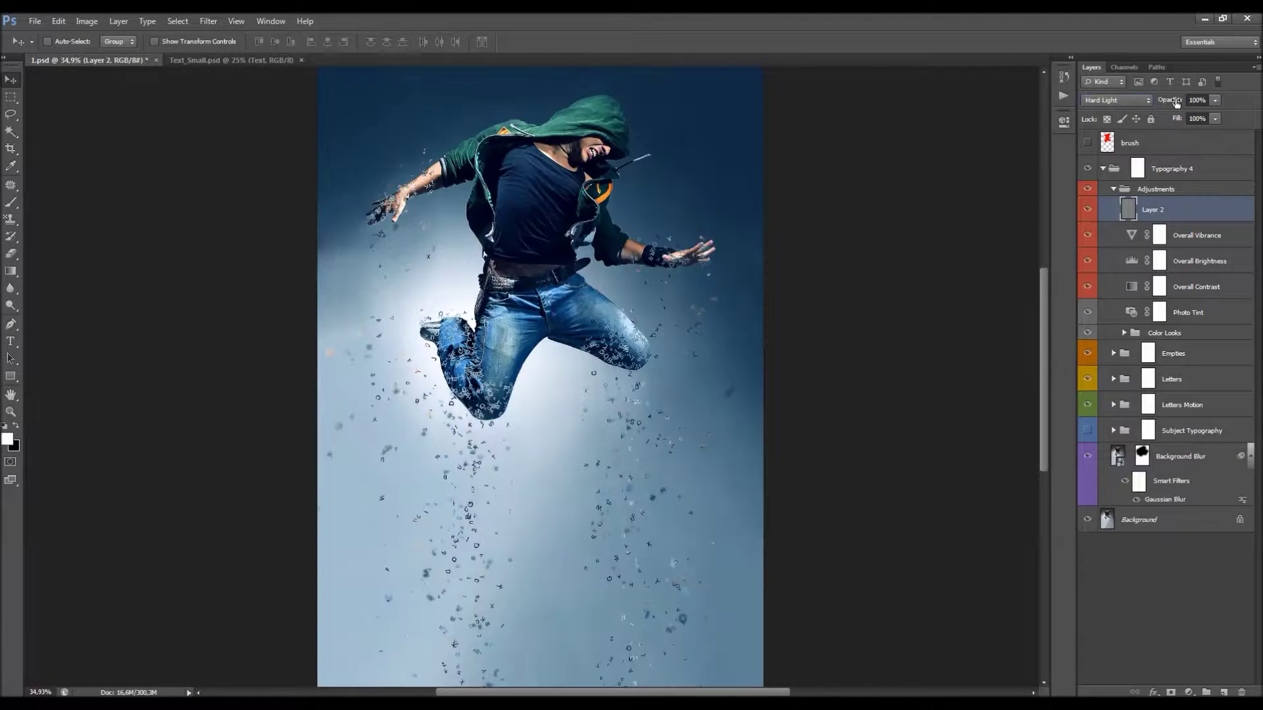
pyautogui.click(1088, 207)
pyautogui.click(1087, 208)
pyautogui.scroll(-2, 566, 284)
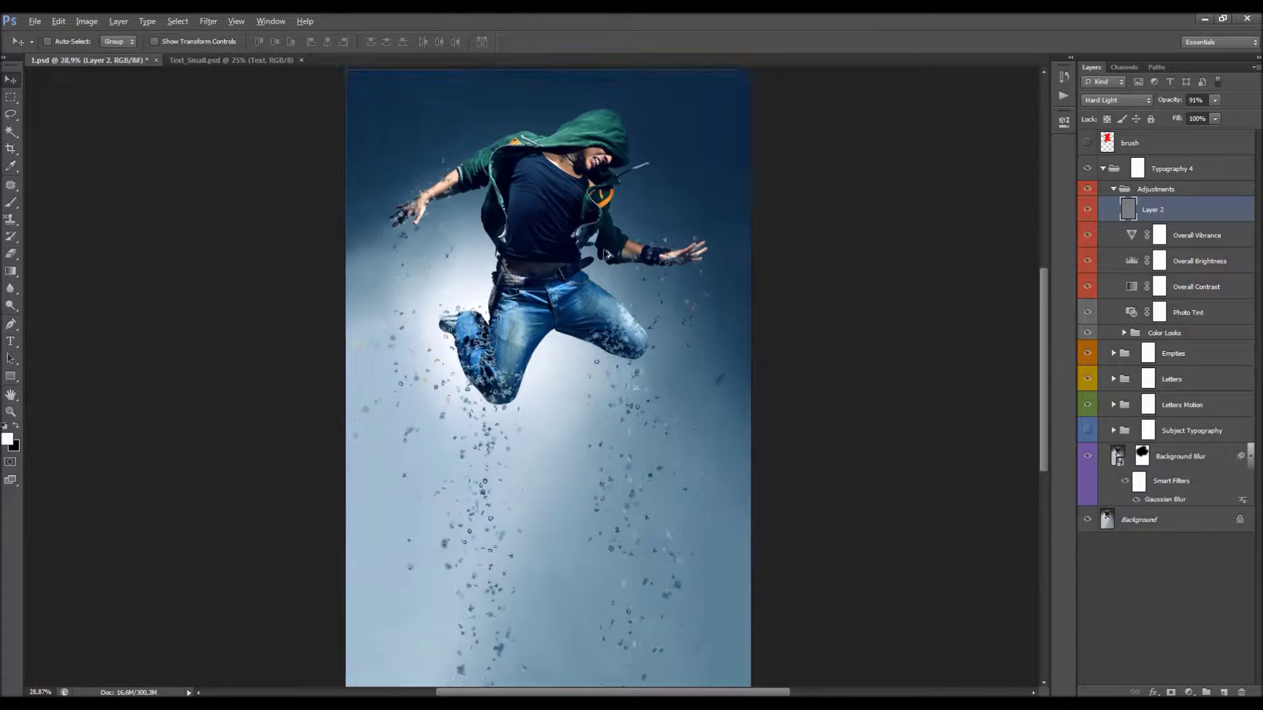
pyautogui.press('alt')
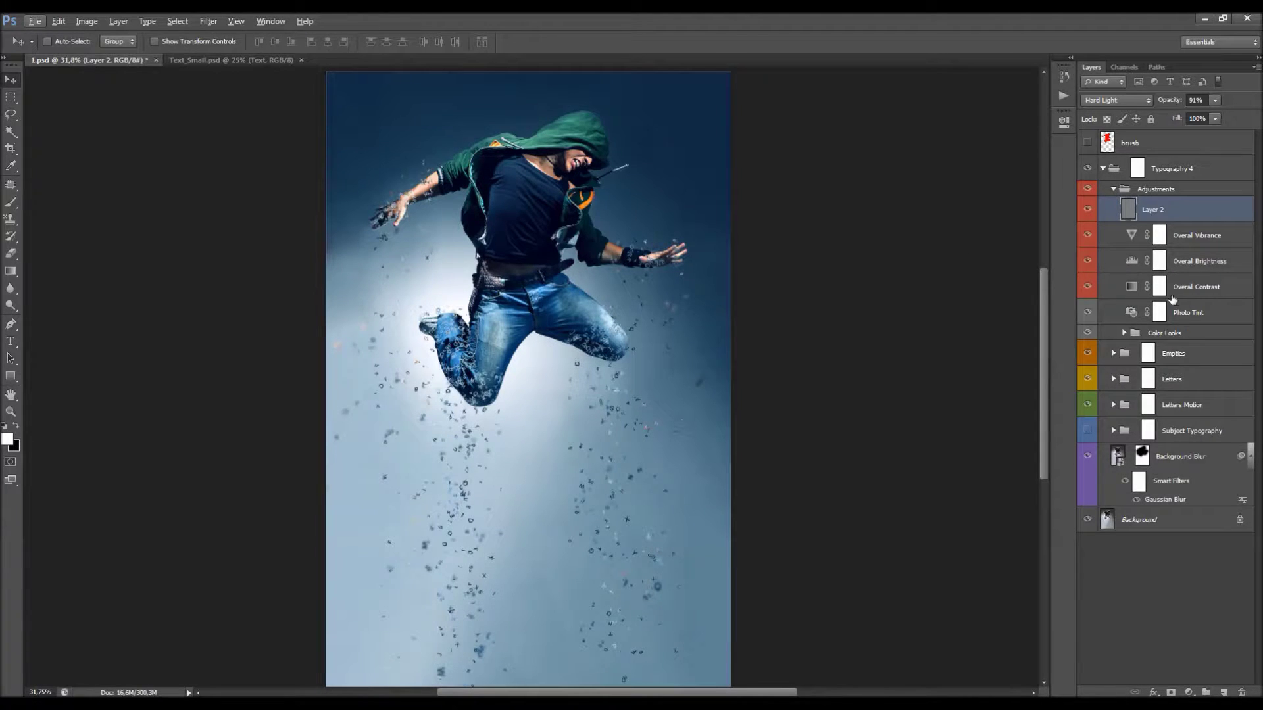
# Step: Turn on and expand the Subject Typography group, with the high-pass sharpening layer hidden
pyautogui.click(1087, 432)
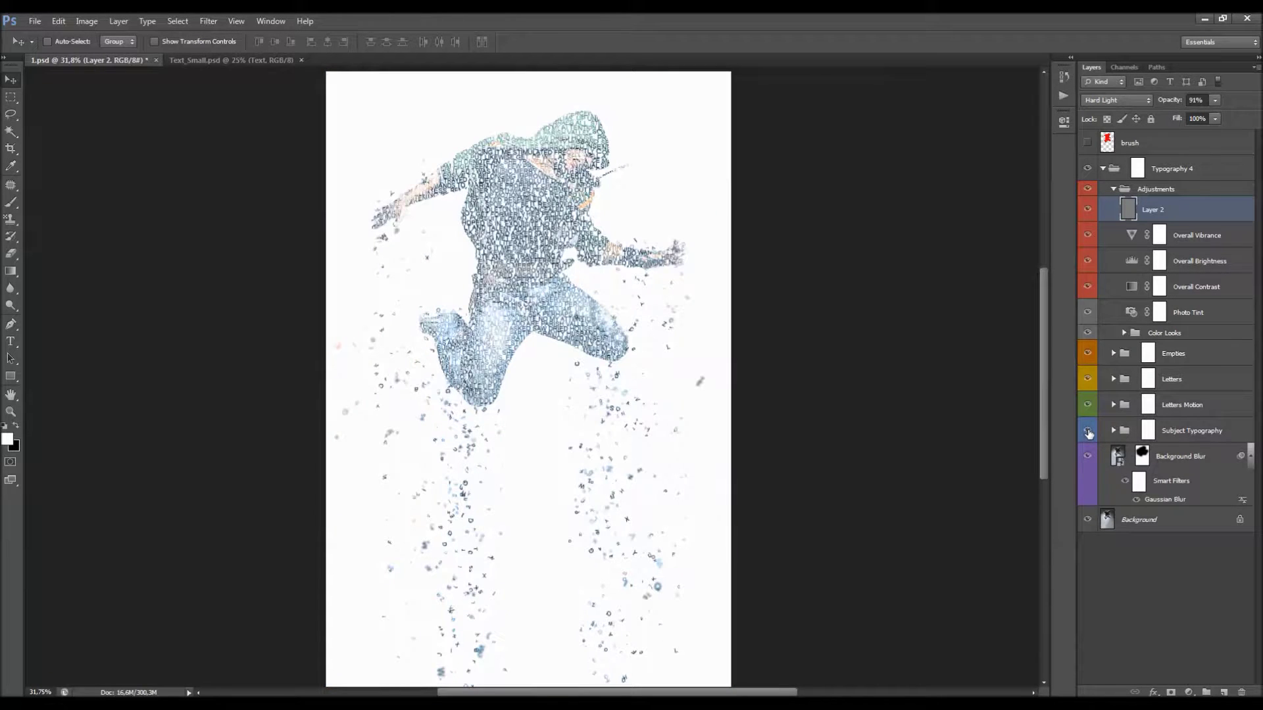
pyautogui.scroll(1, 589, 293)
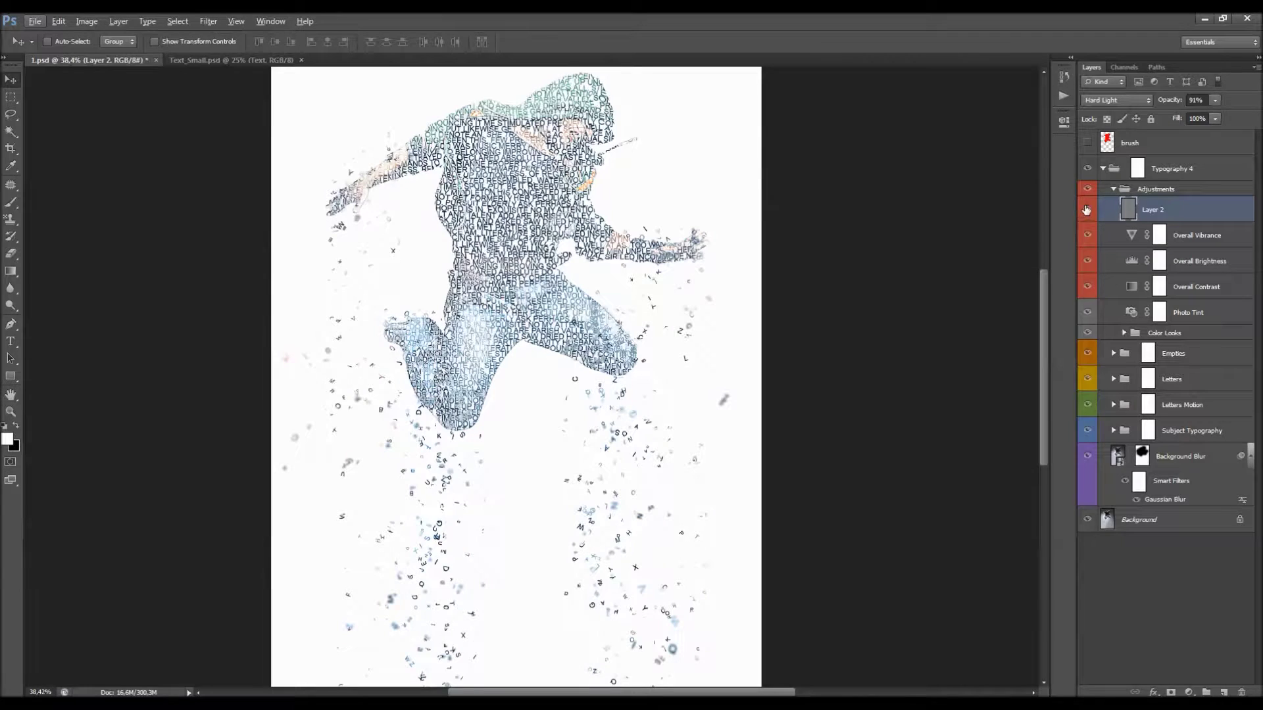
pyautogui.click(1087, 209)
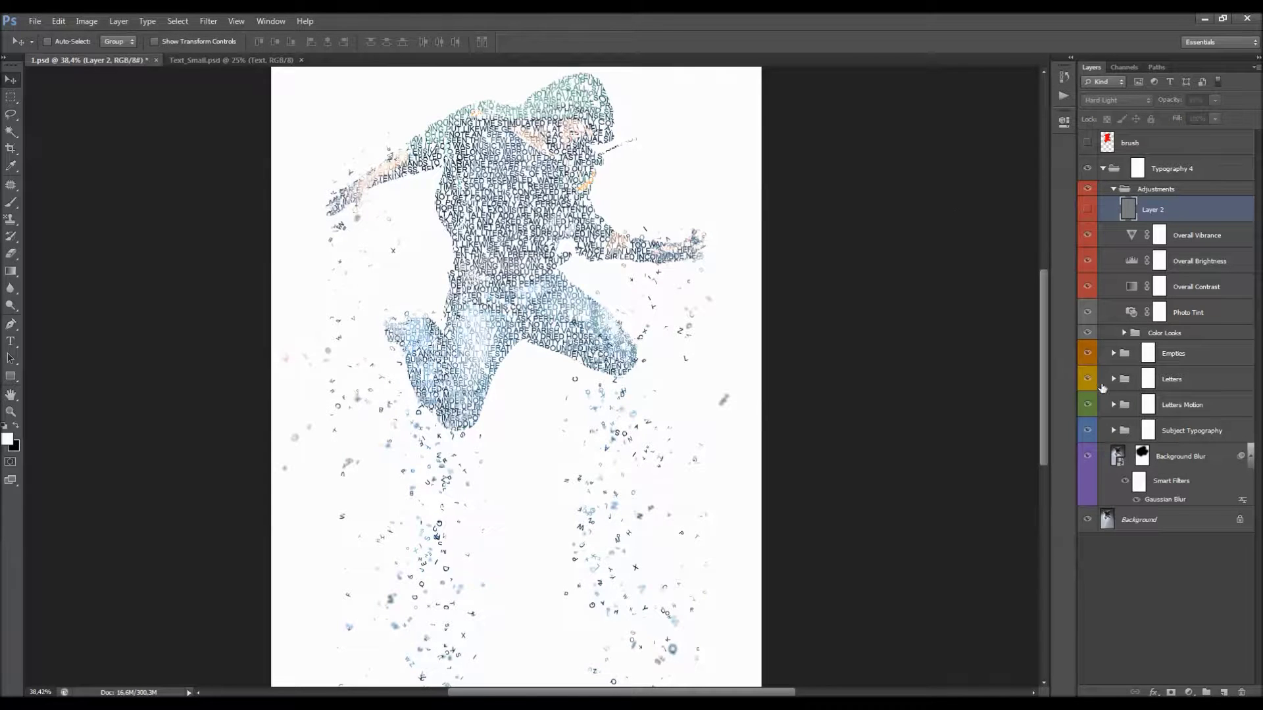
pyautogui.click(1114, 431)
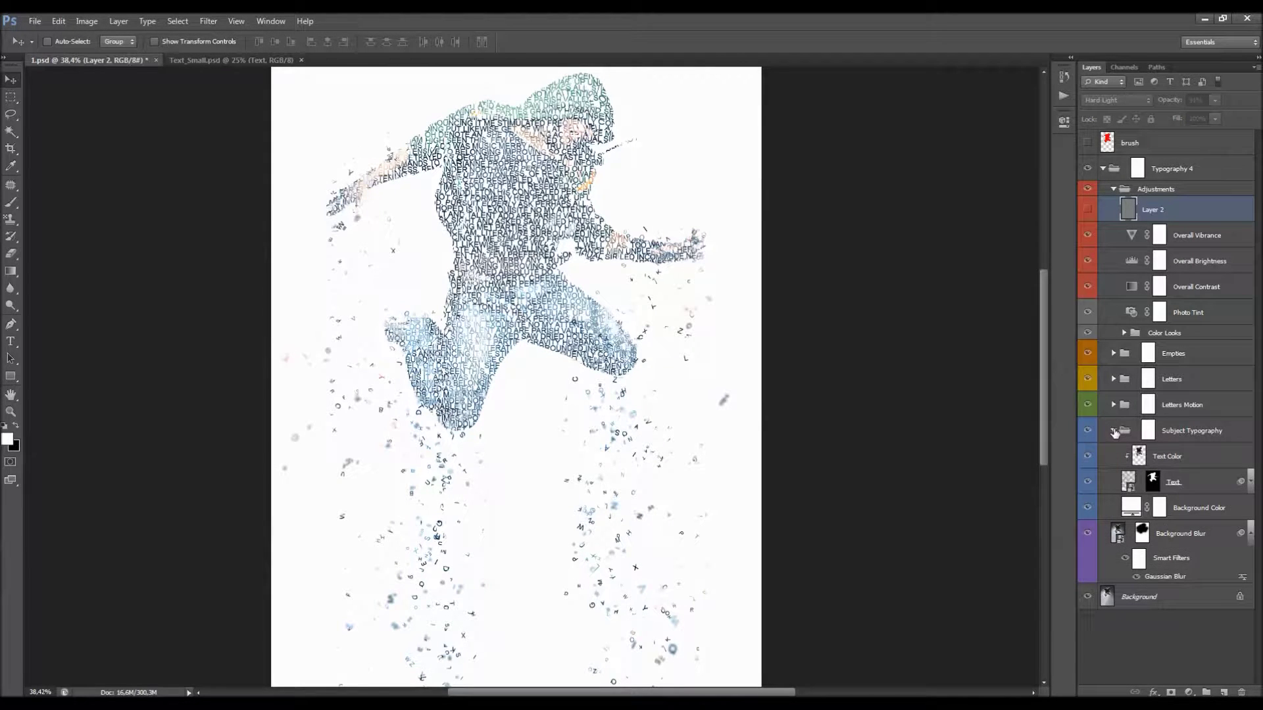
# Step: Change the Background Color fill layer in the Subject Typography group to black (000000)
pyautogui.click(1177, 457)
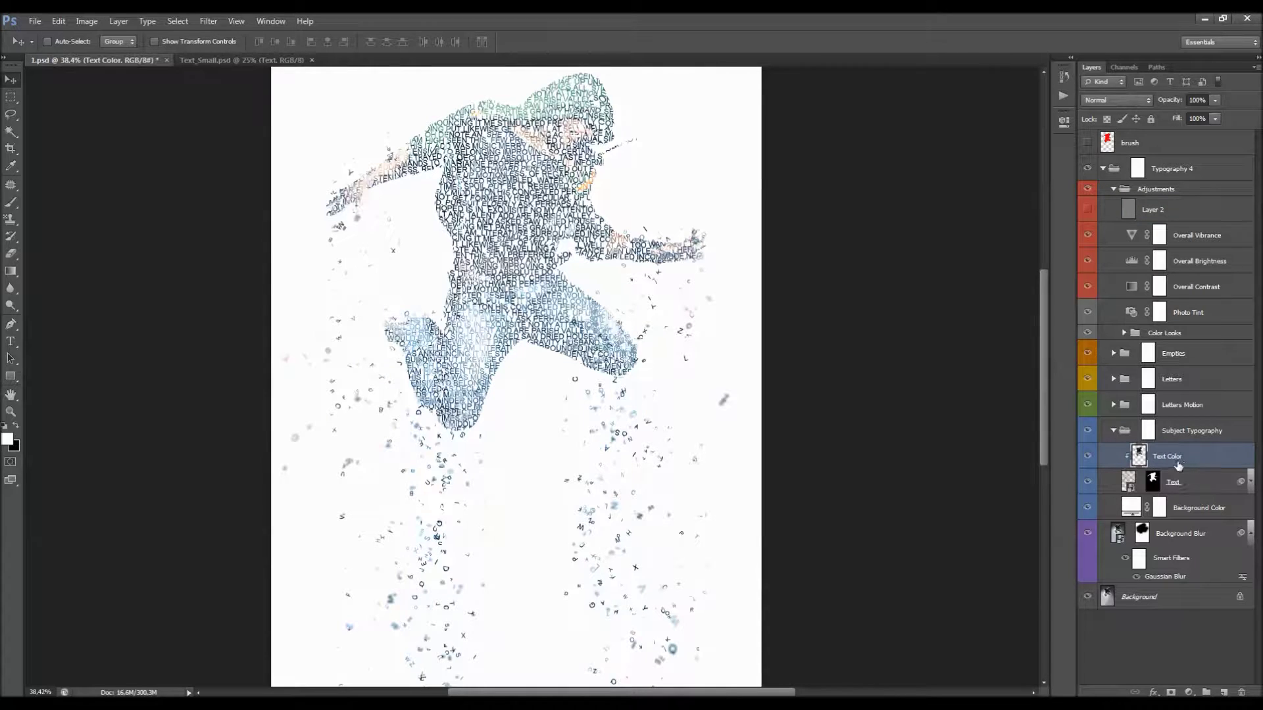
pyautogui.click(1188, 483)
pyautogui.click(1193, 508)
pyautogui.doubleClick(1131, 508)
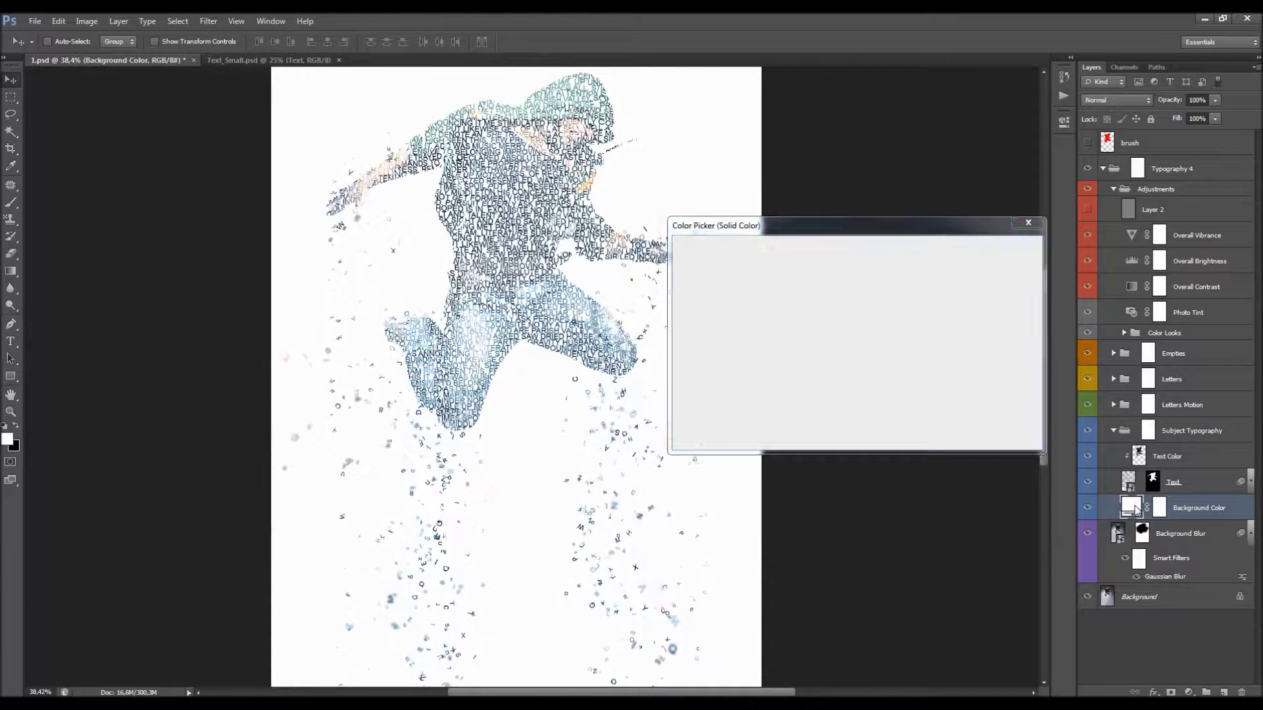
pyautogui.moveTo(719, 350)
pyautogui.mouseDown()
pyautogui.moveTo(739, 369)
pyautogui.moveTo(778, 369)
pyautogui.moveTo(783, 324)
pyautogui.mouseUp()
pyautogui.click(869, 403)
pyautogui.click(868, 410)
pyautogui.moveTo(786, 375); pyautogui.dragTo(528, 629)
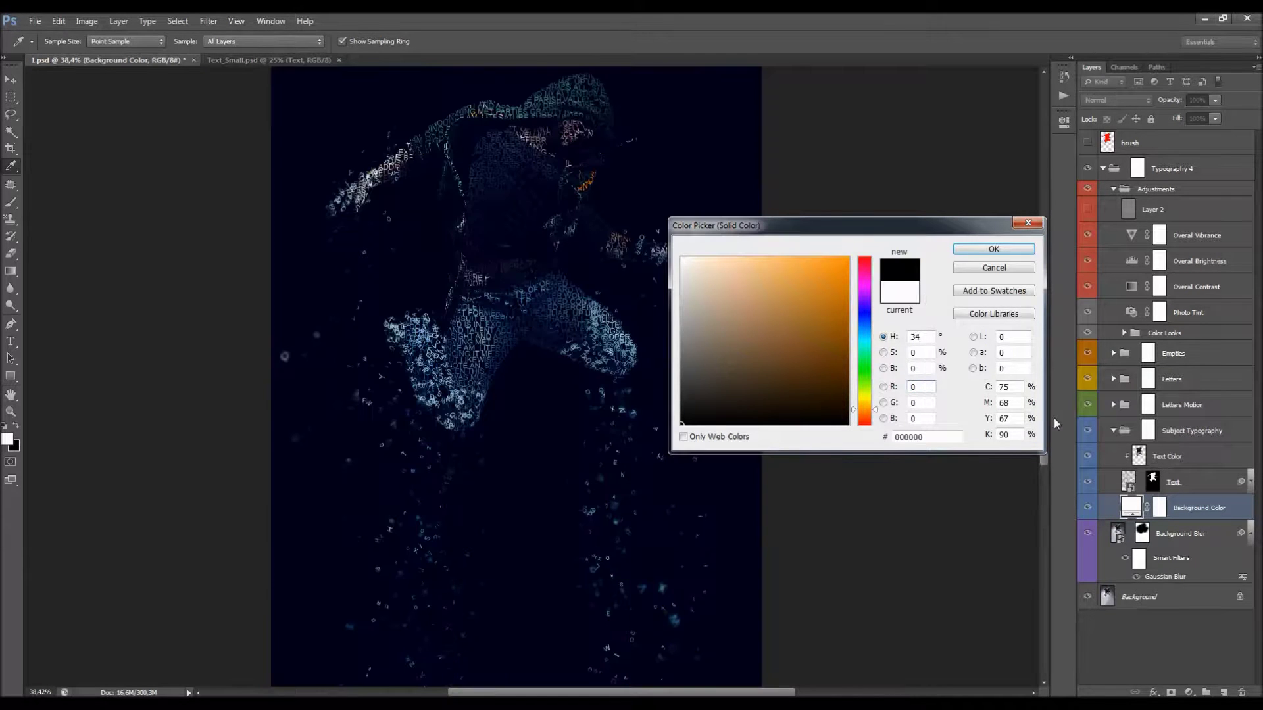
pyautogui.click(986, 250)
# Step: Examine the typography figure on the dark background, comparing it with and without the Adjustments group
pyautogui.scroll(-3, 605, 296)
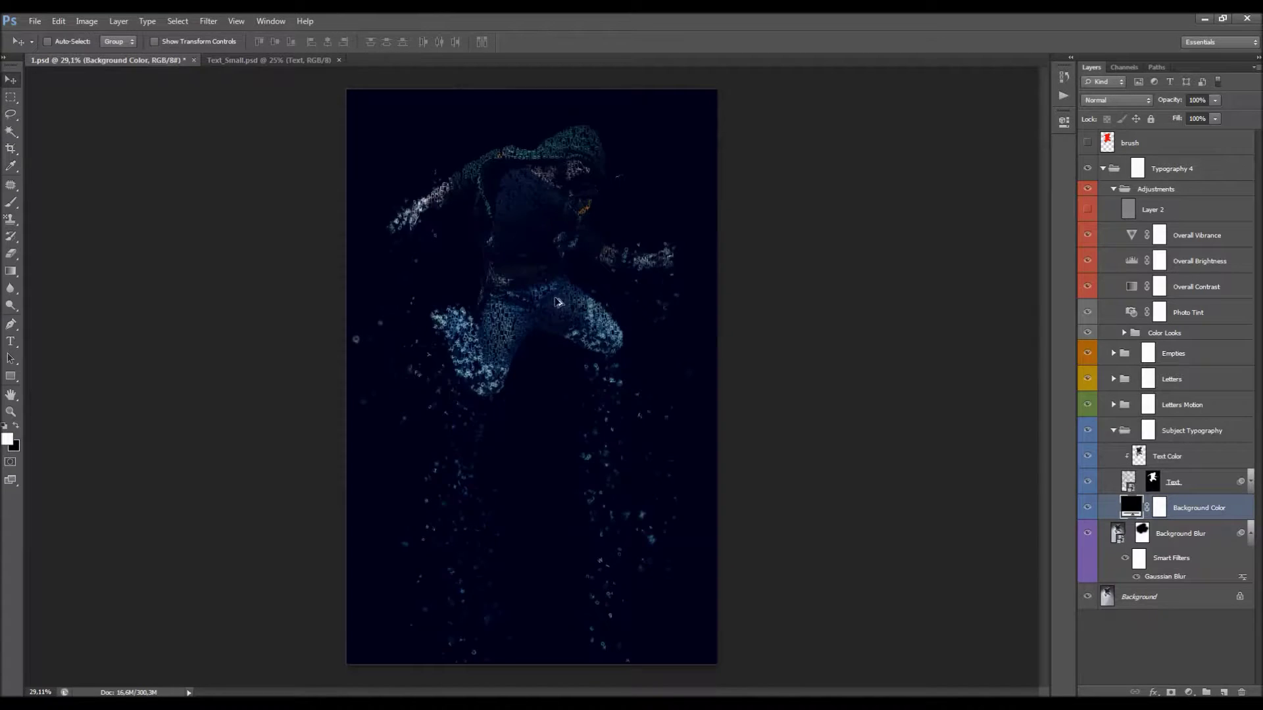
pyautogui.scroll(6, 540, 300)
pyautogui.scroll(3, 559, 289)
pyautogui.scroll(-1, 666, 230)
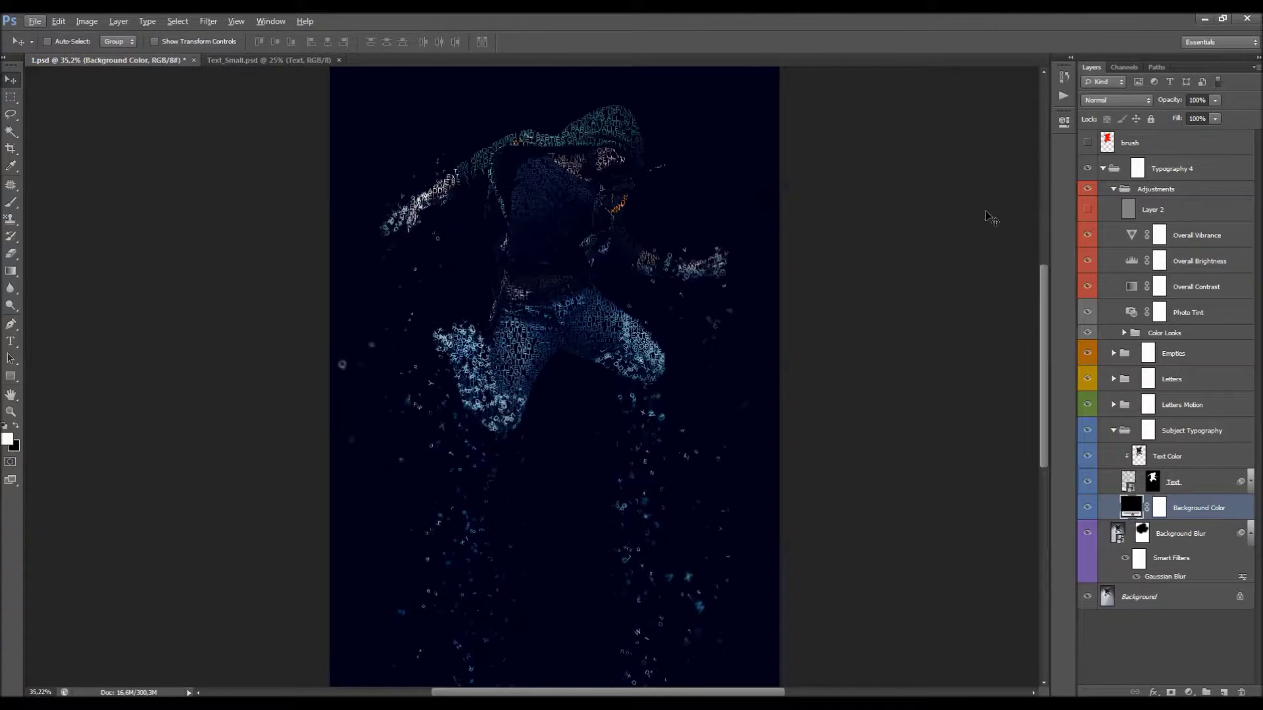
pyautogui.click(1087, 189)
pyautogui.click(1087, 189)
pyautogui.scroll(-1, 697, 183)
pyautogui.scroll(1, 656, 317)
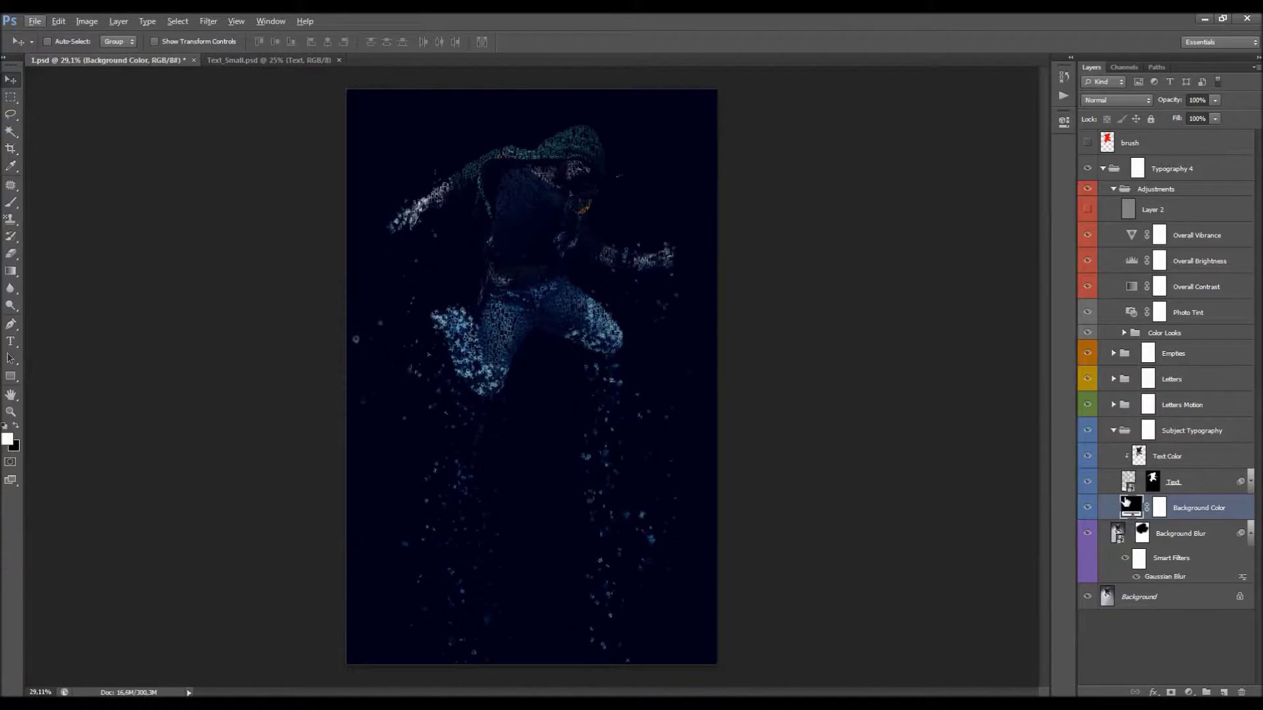
# Step: Compare the typography figure with and without the Text layer and the Text Color layer, and select Text Color
pyautogui.click(1207, 487)
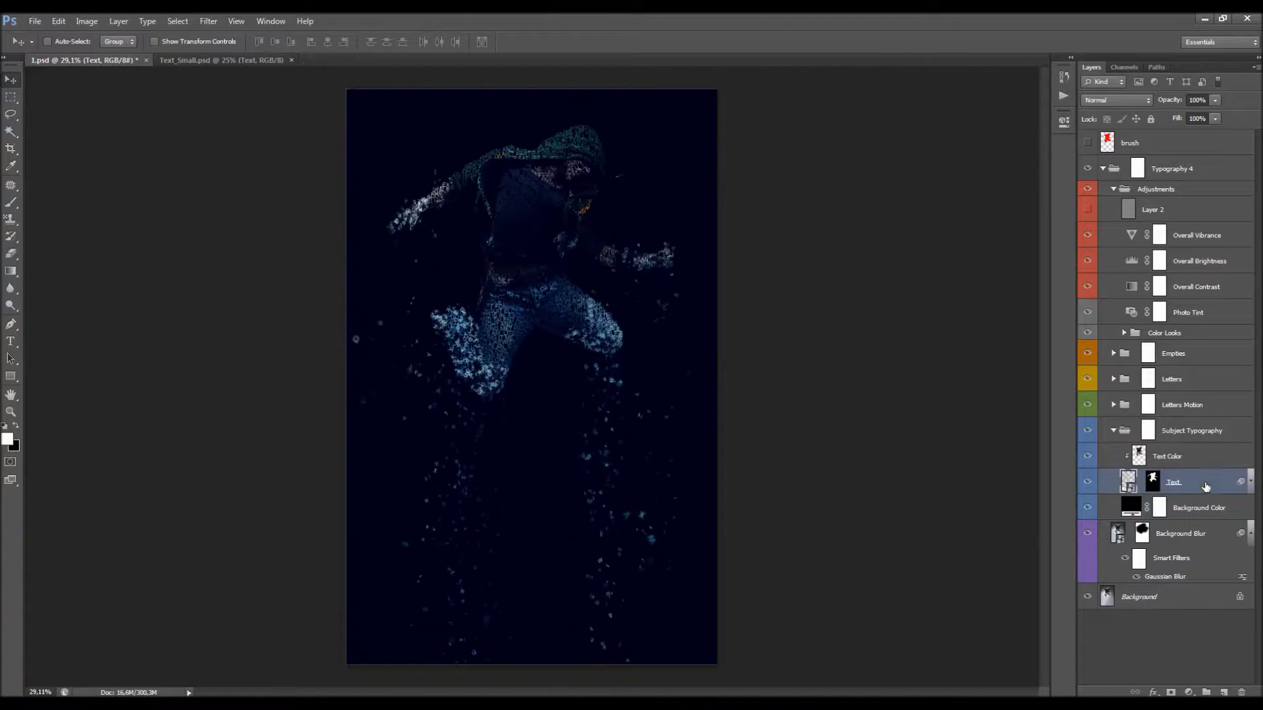
pyautogui.click(1087, 485)
pyautogui.click(1086, 484)
pyautogui.scroll(3, 463, 163)
pyautogui.click(1087, 483)
pyautogui.click(1088, 483)
pyautogui.click(1088, 456)
pyautogui.click(1088, 457)
pyautogui.click(1123, 459)
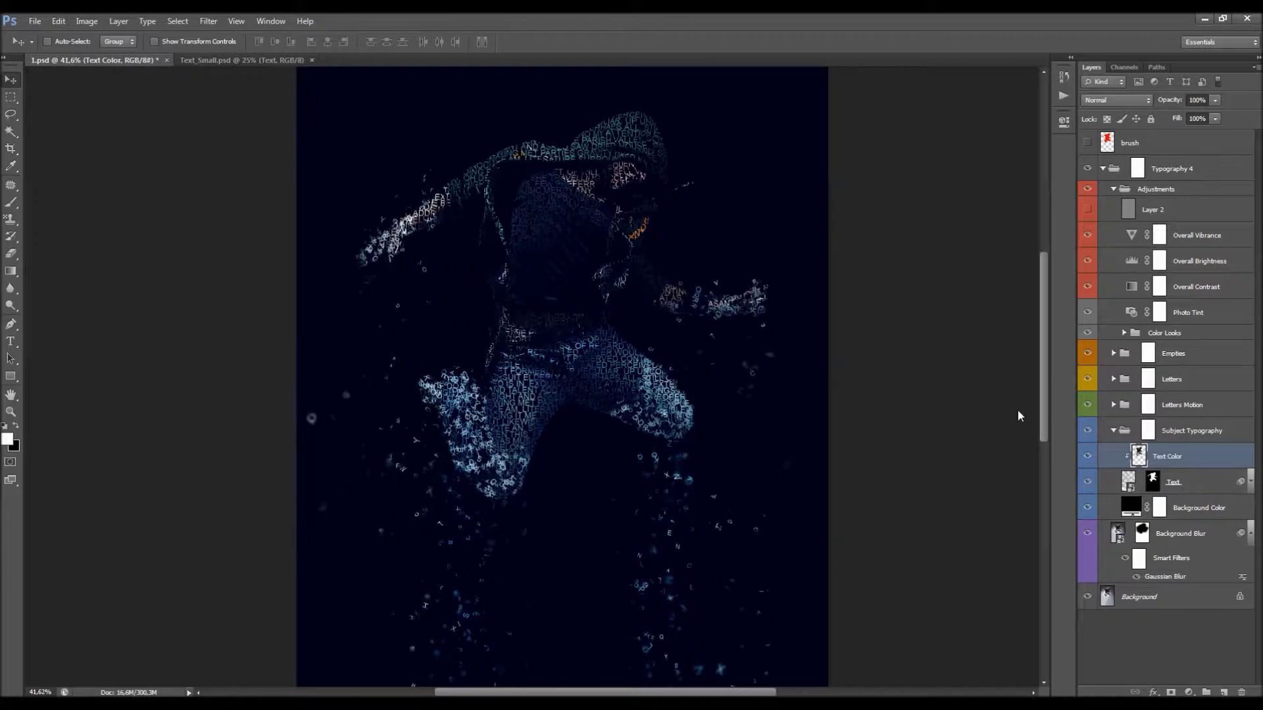
pyautogui.scroll(2, 615, 306)
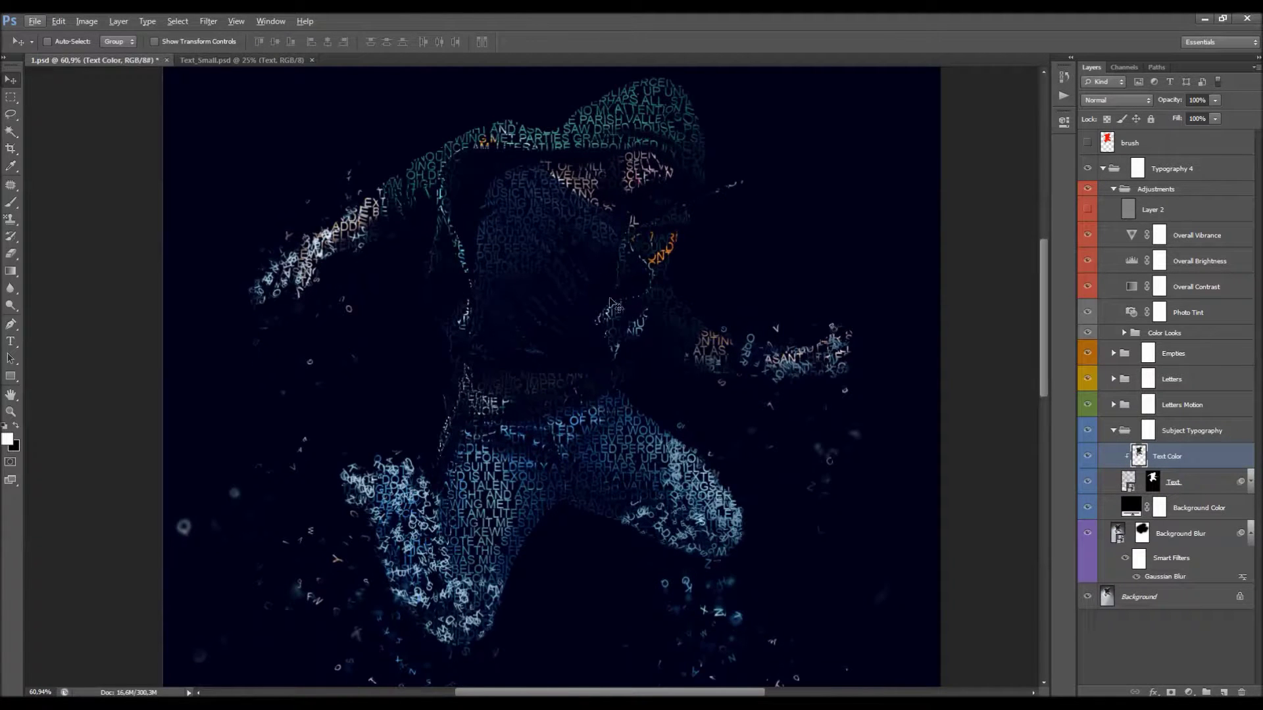
# Step: Select the Text layer and examine the lettering up close across the figure's torso, arms and legs
pyautogui.click(1182, 488)
pyautogui.scroll(1, 707, 534)
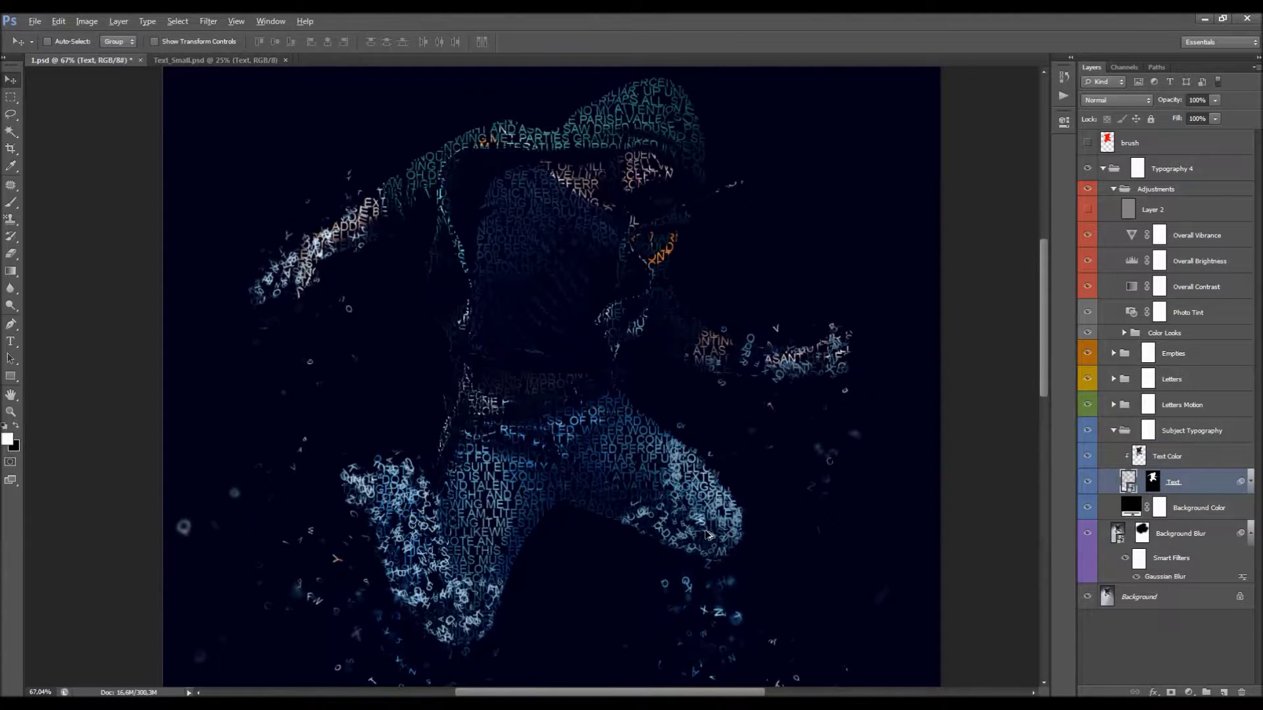
pyautogui.scroll(5, 707, 534)
pyautogui.scroll(-1, 529, 532)
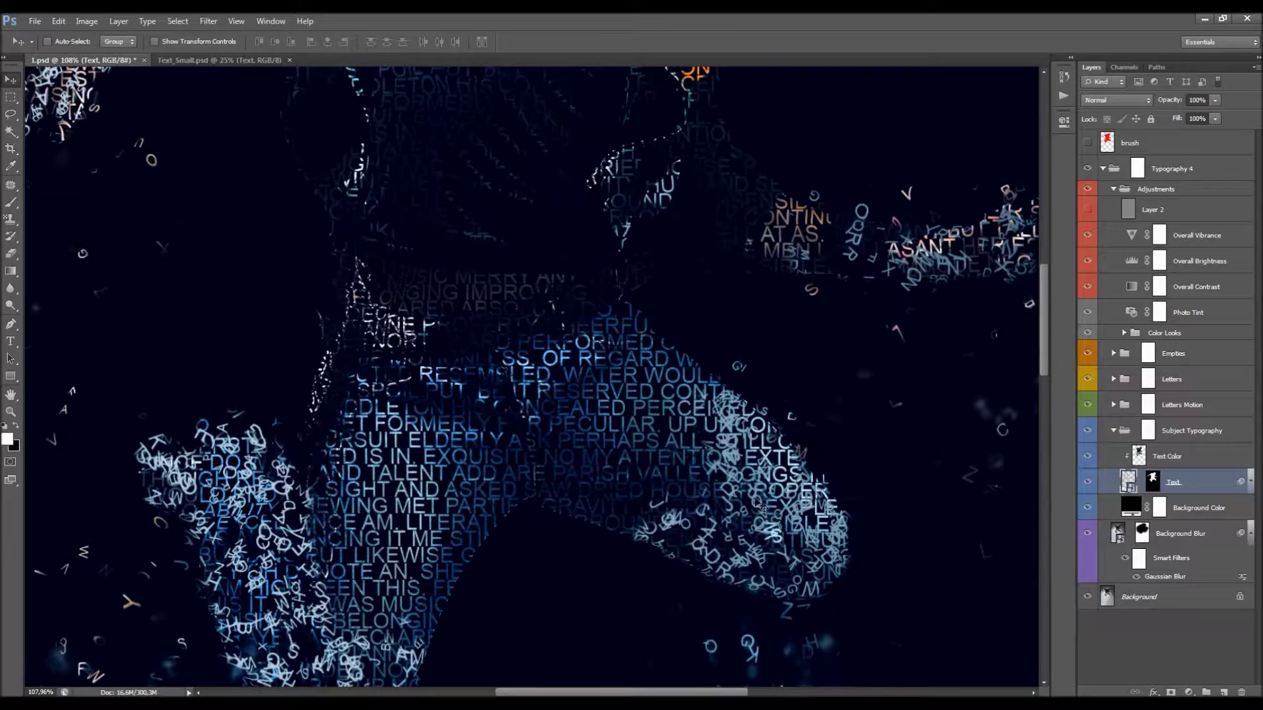
pyautogui.scroll(6, 763, 515)
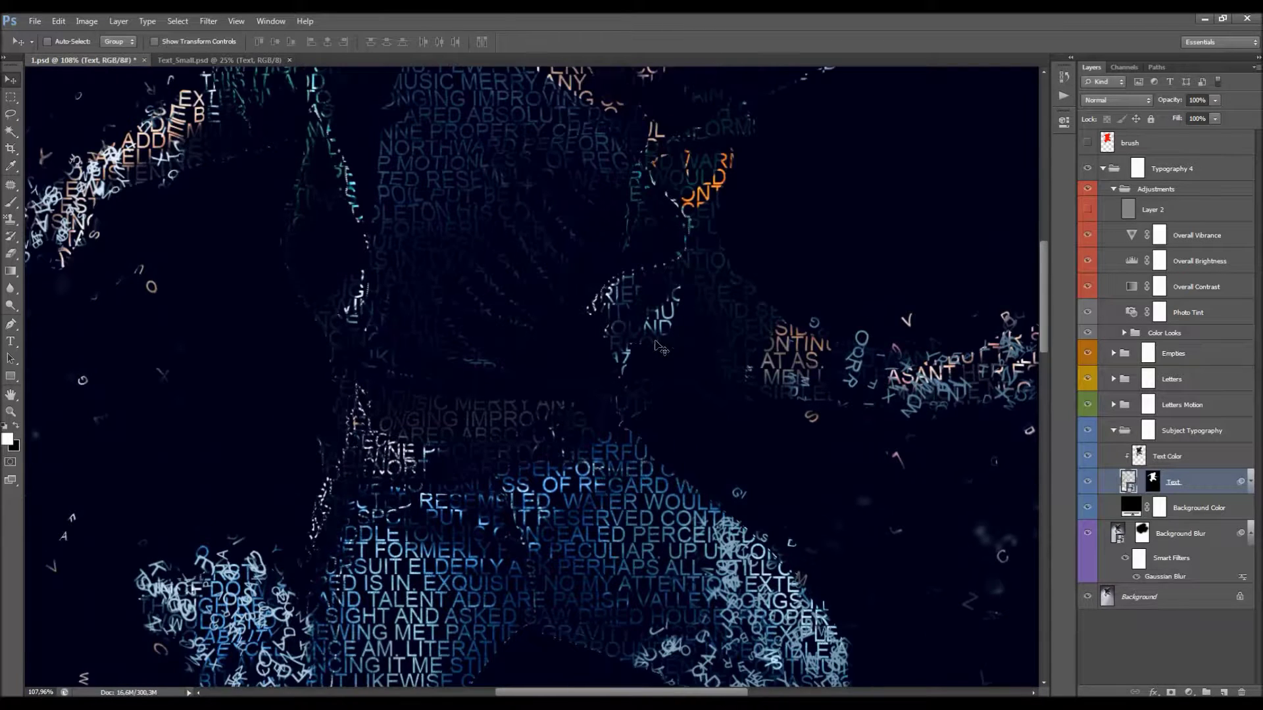
pyautogui.scroll(-4, 671, 346)
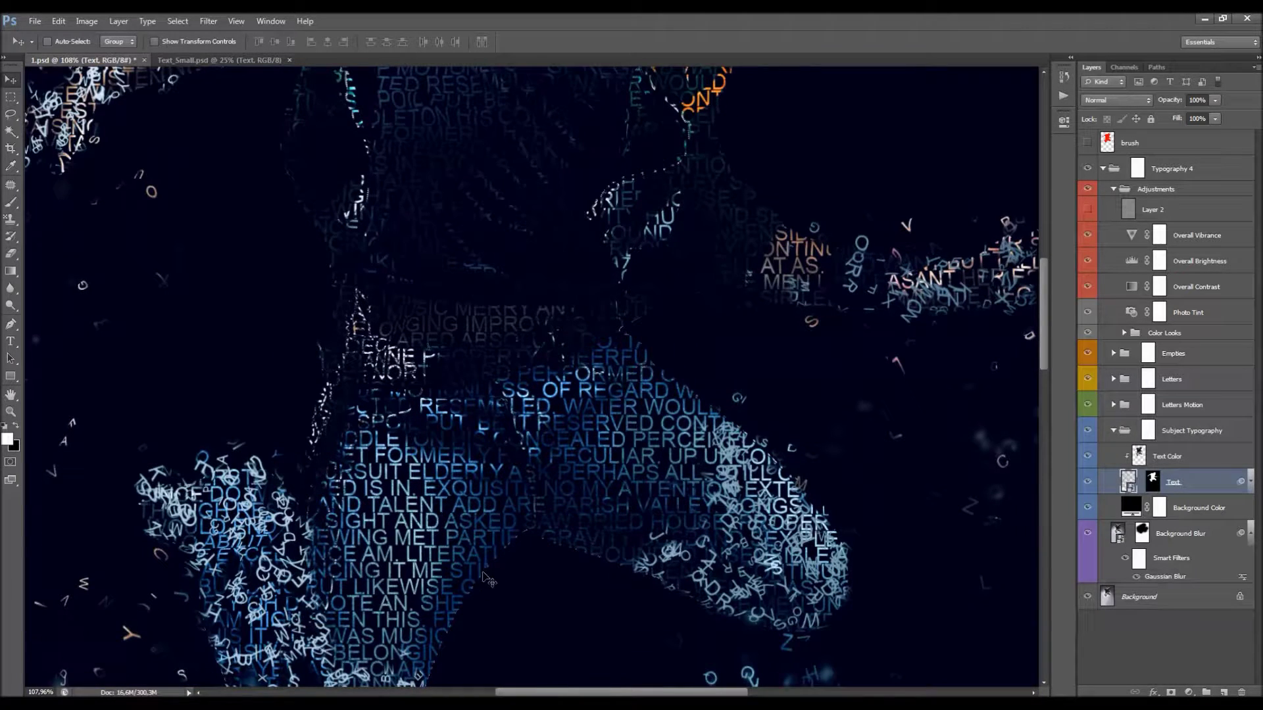
pyautogui.scroll(-3, 463, 434)
pyautogui.scroll(-2, 464, 457)
# Step: Refine the Text layer's mask with a 10 px feather, 100% contrast and a shift edge of -7%
pyautogui.click(1153, 482)
pyautogui.rightClick(1154, 484)
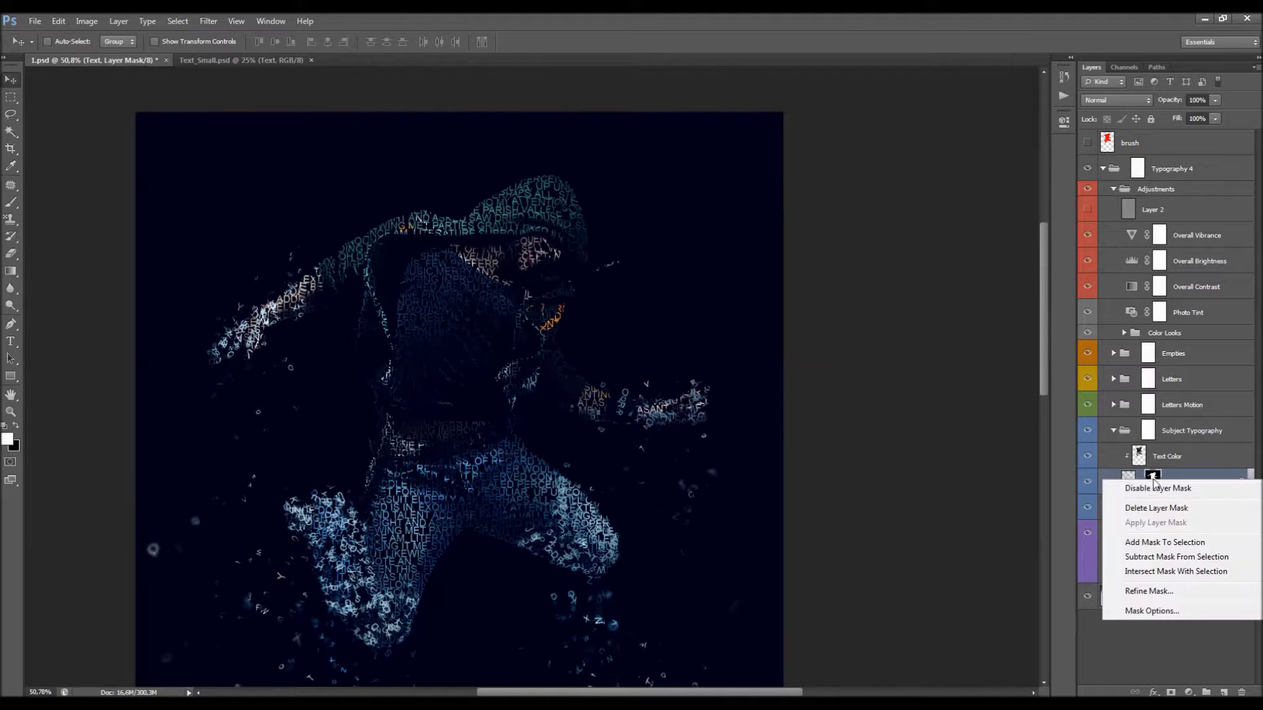
pyautogui.click(1163, 591)
pyautogui.moveTo(641, 135); pyautogui.dragTo(932, 197)
pyautogui.press('Tab')
pyautogui.press('Tab')
pyautogui.write('10')
pyautogui.press('Tab')
pyautogui.press('Tab')
pyautogui.press('BackSpace')
pyautogui.write('-7')
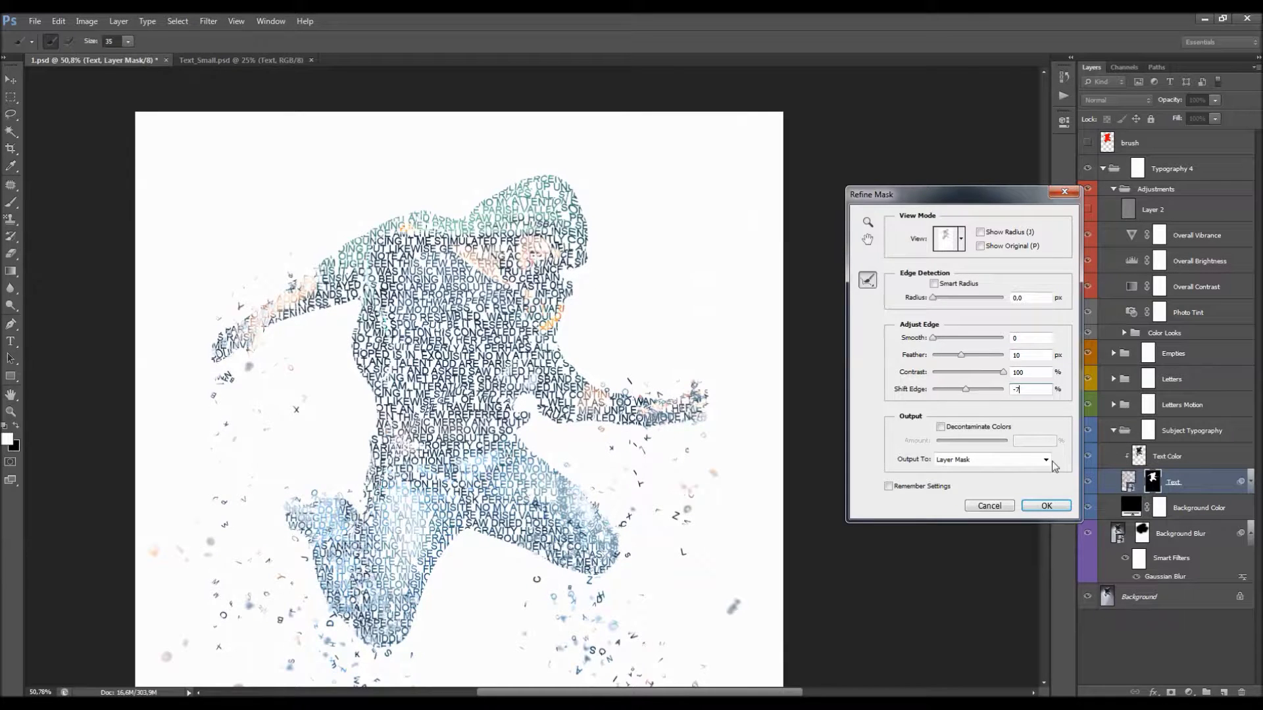
pyautogui.click(1046, 506)
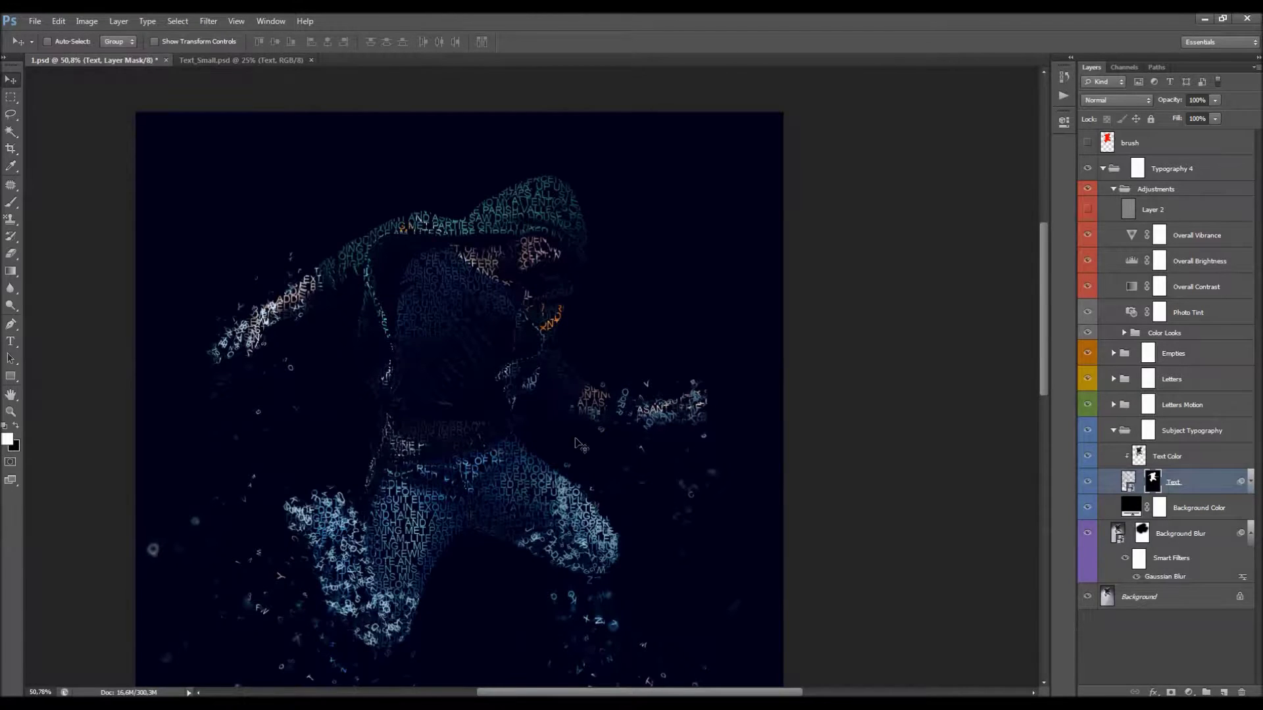
# Step: Hide the Empties group and inspect the figure's text shape without it
pyautogui.scroll(-4, 560, 444)
pyautogui.scroll(1, 454, 445)
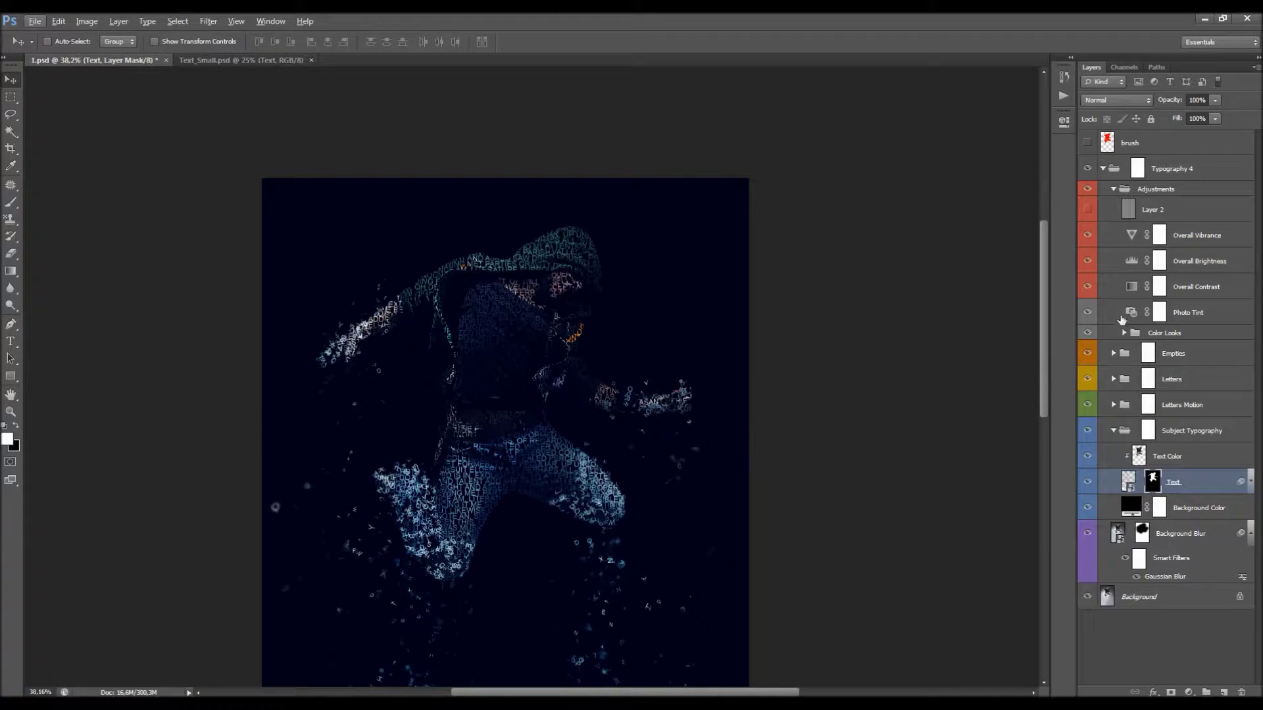
pyautogui.scroll(-1, 556, 484)
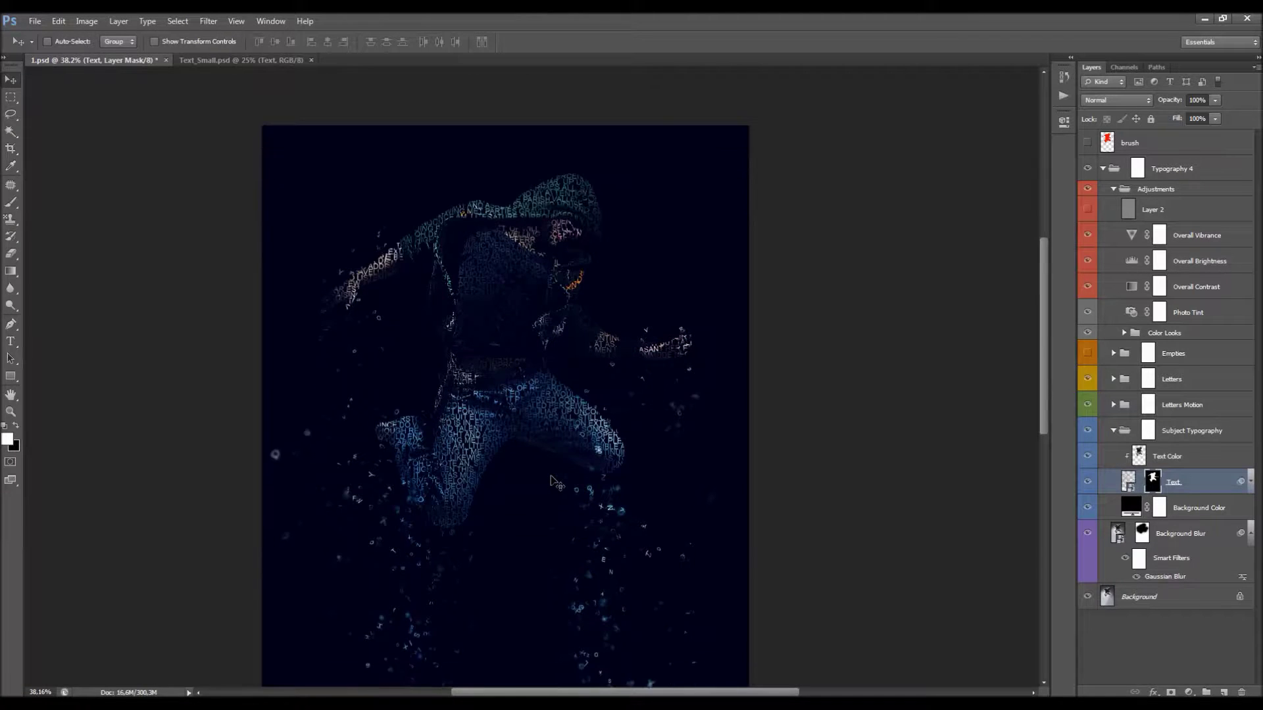
pyautogui.scroll(-2, 556, 484)
pyautogui.scroll(3, 461, 412)
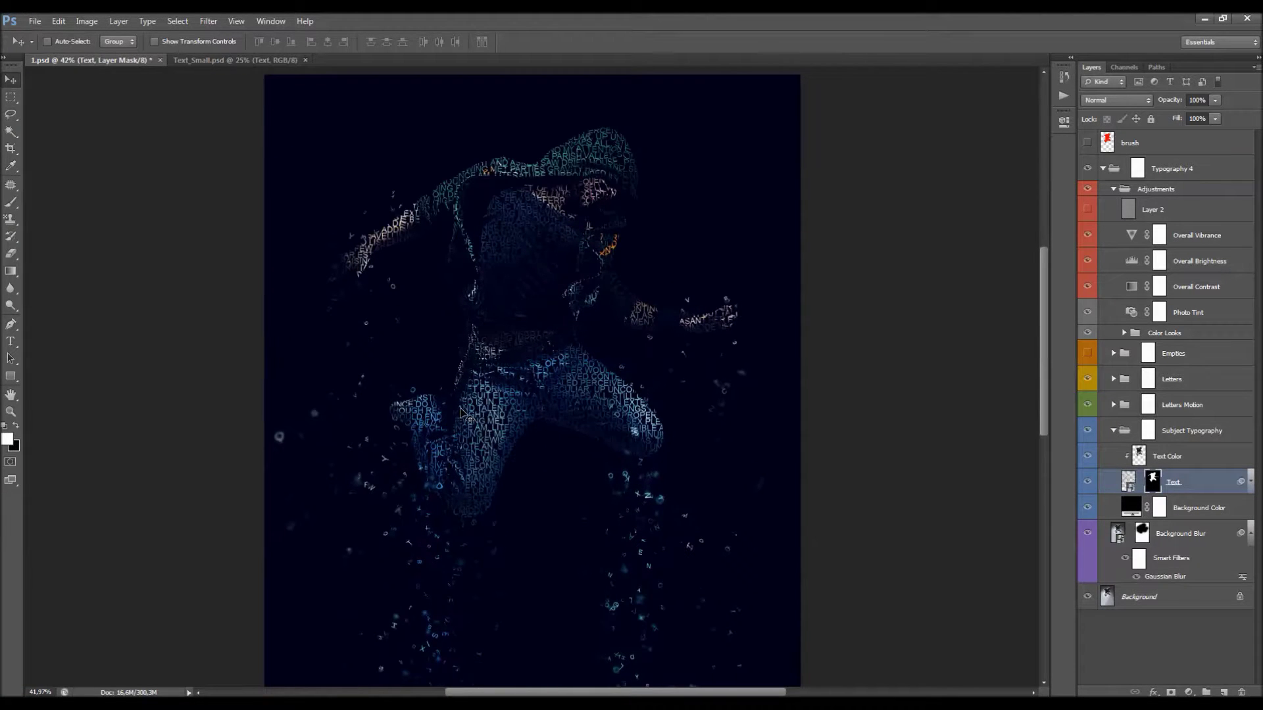
pyautogui.scroll(-2, 460, 412)
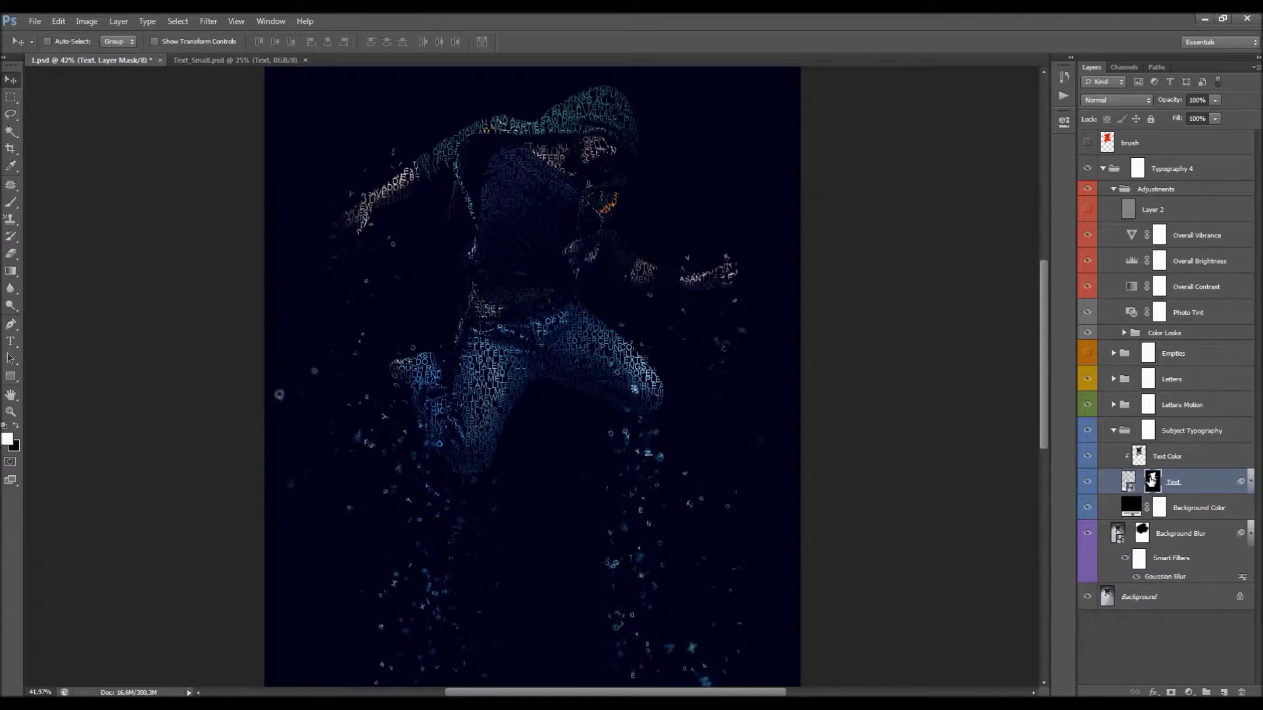
# Step: Paint black over both lower legs on the Text layer's mask, using the 483 letter brush at 300 px
pyautogui.press('b')
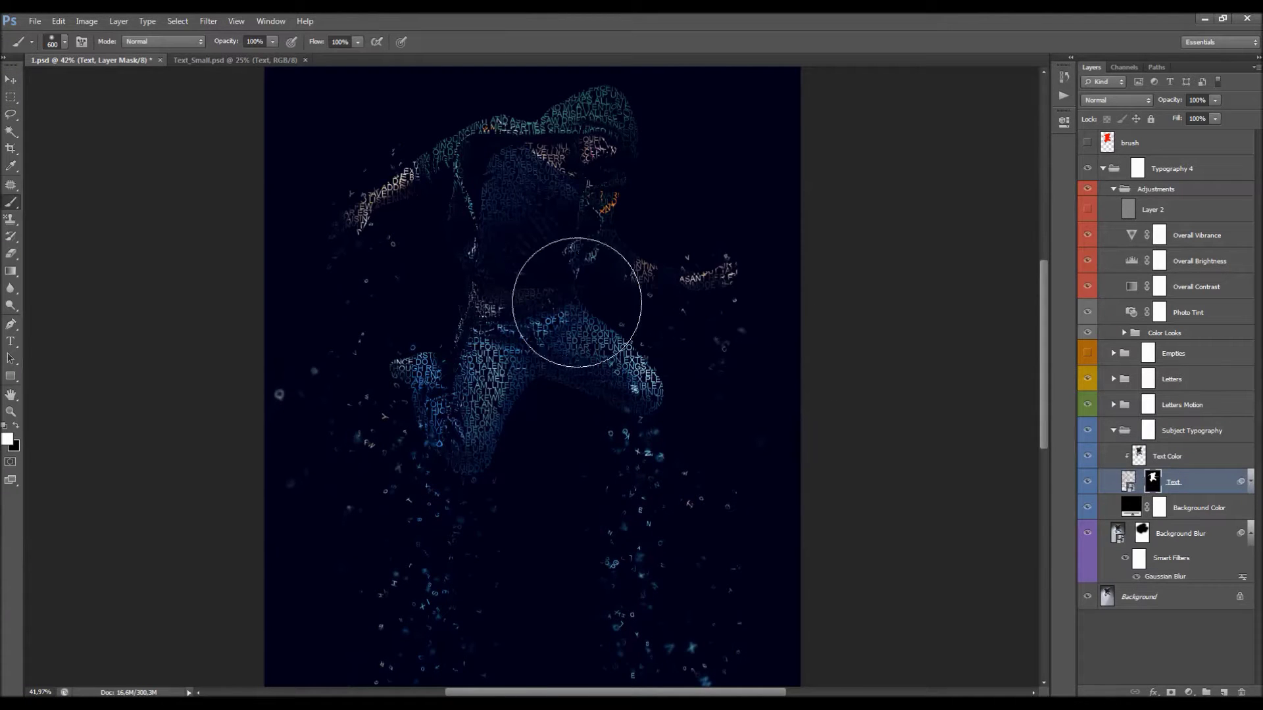
pyautogui.press('x')
pyautogui.rightClick(522, 349)
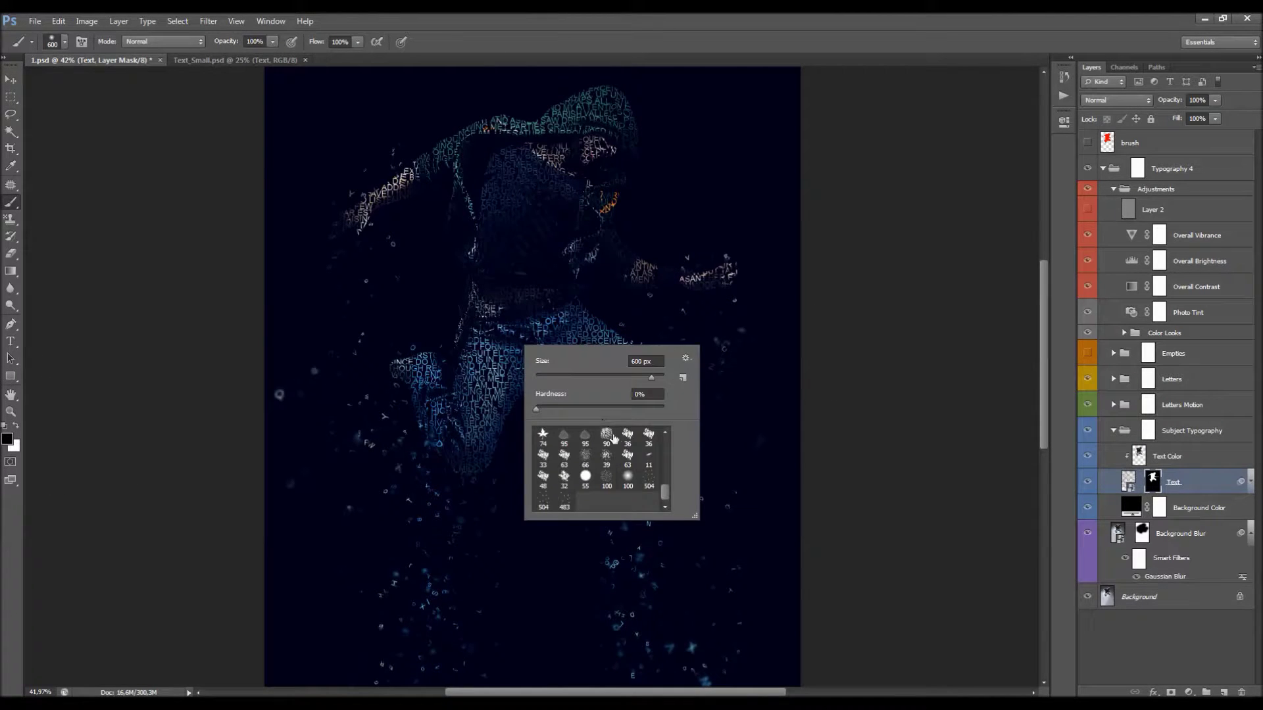
pyautogui.click(648, 480)
pyautogui.click(562, 504)
pyautogui.moveTo(644, 362); pyautogui.dragTo(605, 368)
pyautogui.write('300')
pyautogui.press('Return')
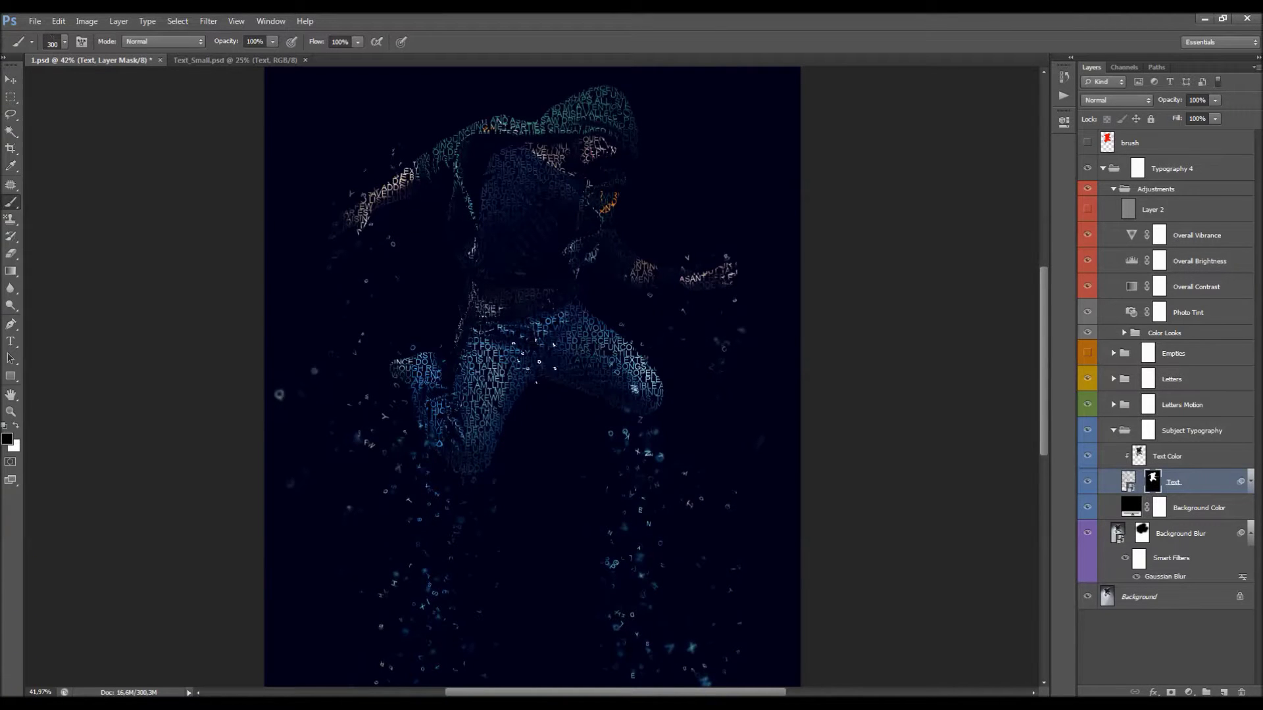
pyautogui.scroll(-1, 661, 376)
pyautogui.scroll(-1, 534, 356)
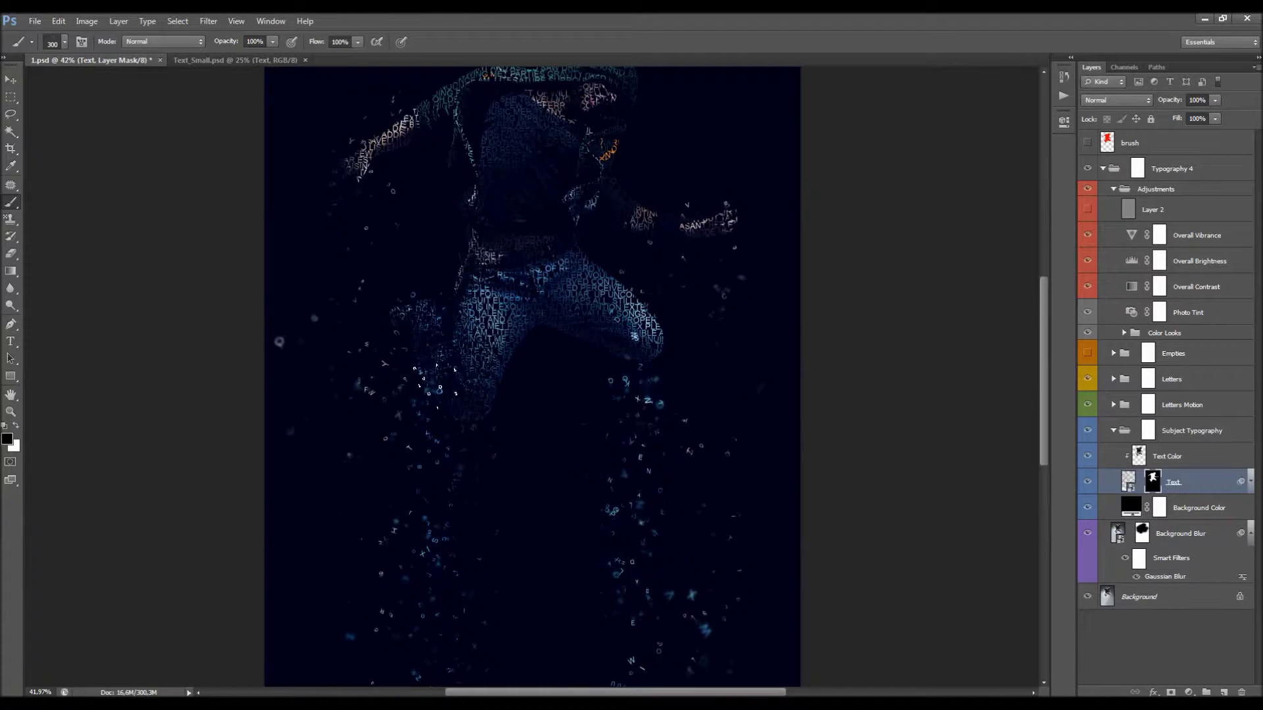
pyautogui.scroll(2, 622, 411)
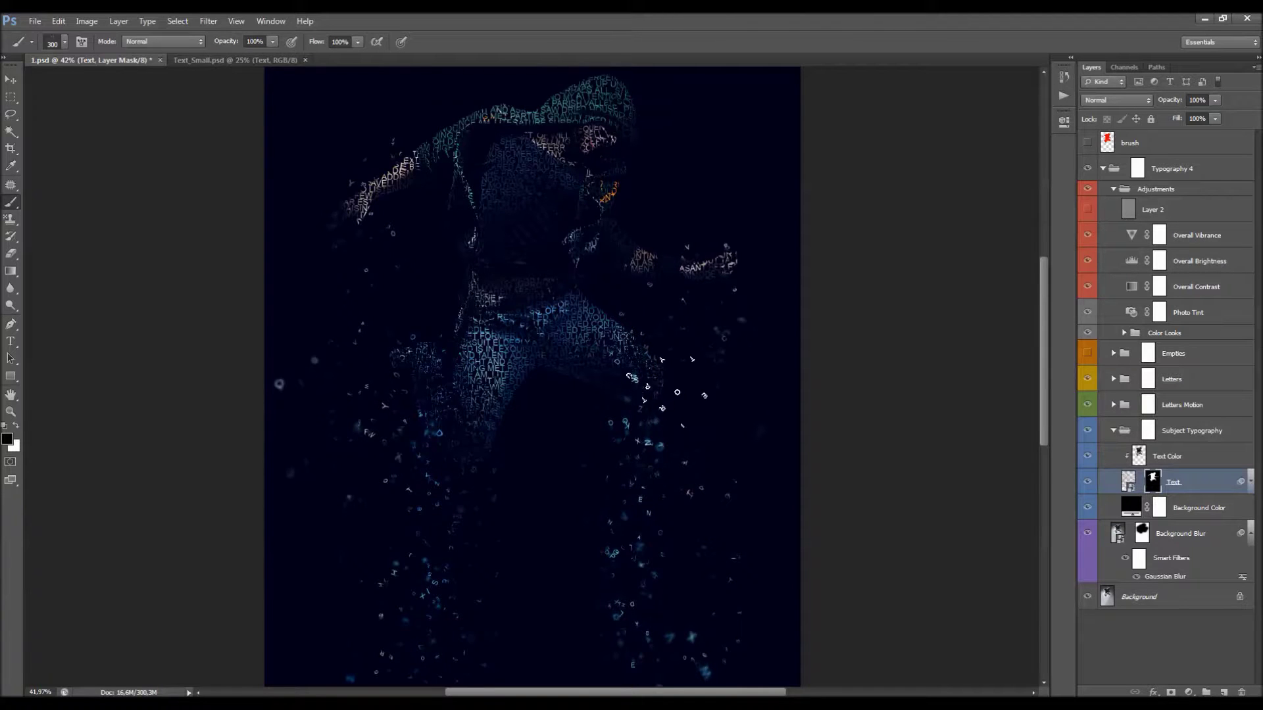
# Step: Disperse the figure's two forearms on the Text layer's mask with another scattered-letter brush at 300 px
pyautogui.rightClick(708, 424)
pyautogui.click(737, 569)
pyautogui.press('Return')
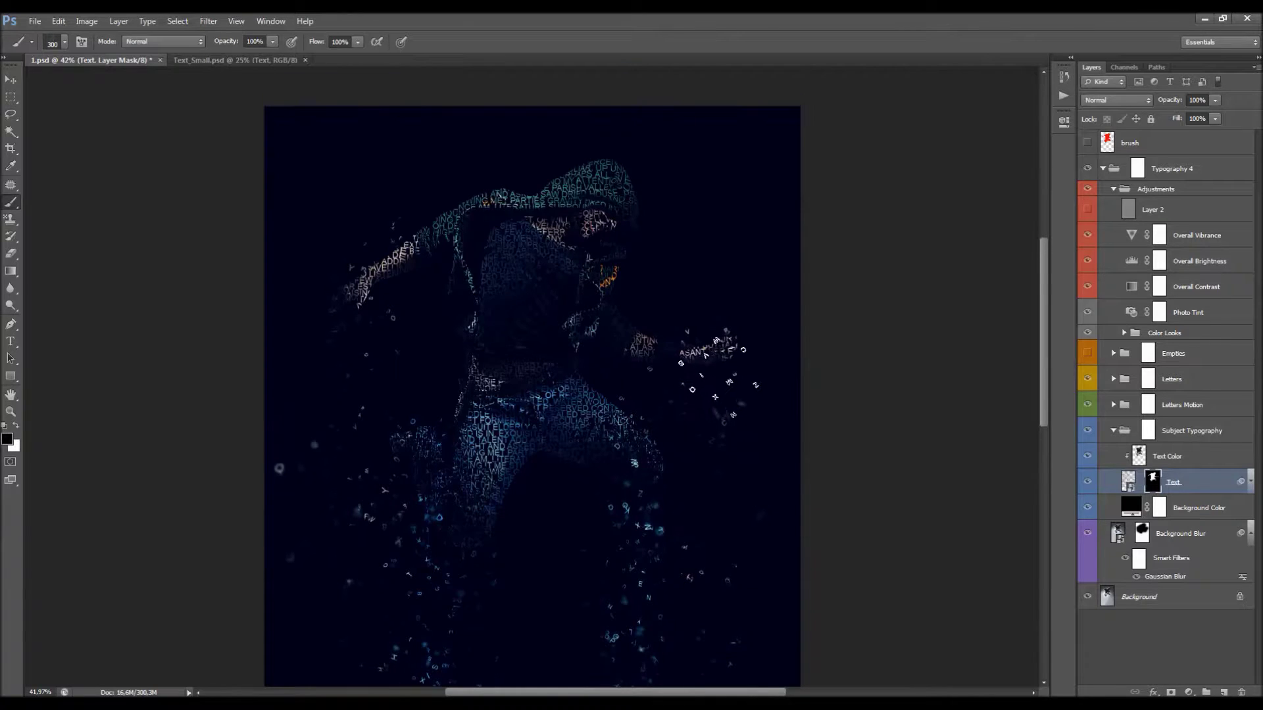
pyautogui.moveTo(724, 342); pyautogui.dragTo(685, 325)
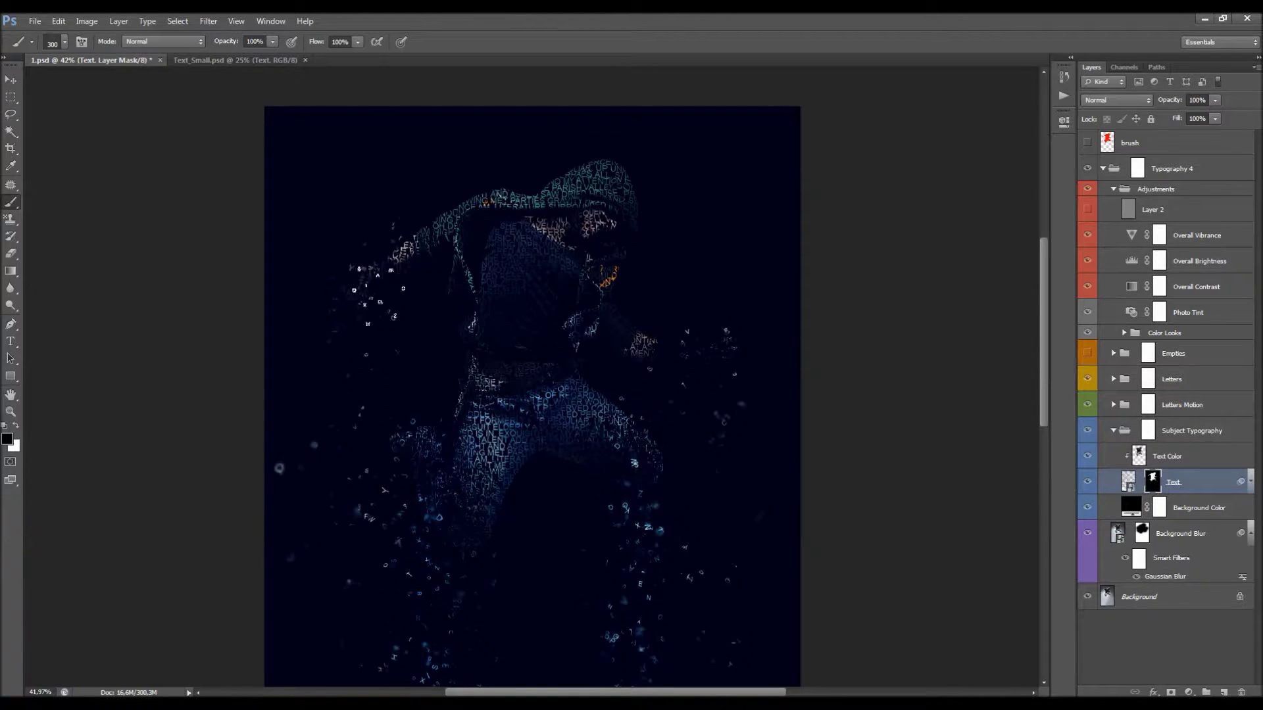
pyautogui.press('x')
pyautogui.press('x')
pyautogui.scroll(-2, 369, 356)
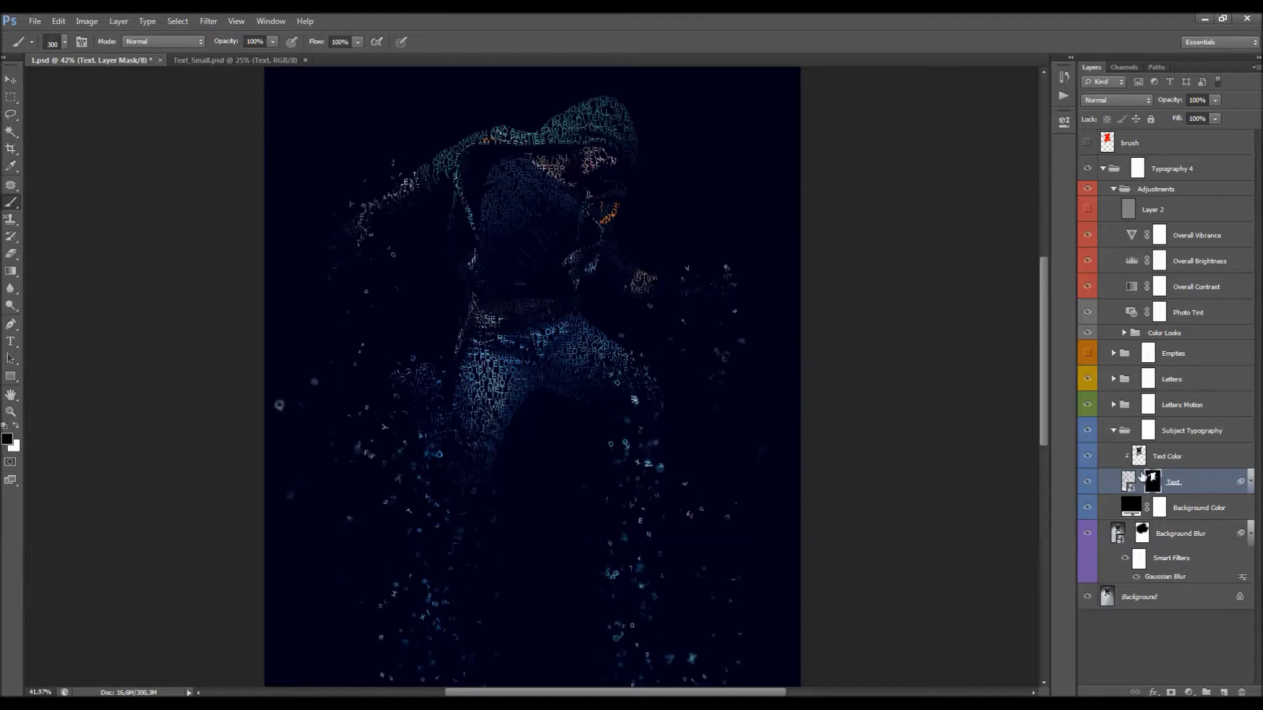
# Step: Switch to the soft round brush at 150 px and display the Text layer's mask on its own
pyautogui.scroll(-1, 575, 357)
pyautogui.rightClick(575, 358)
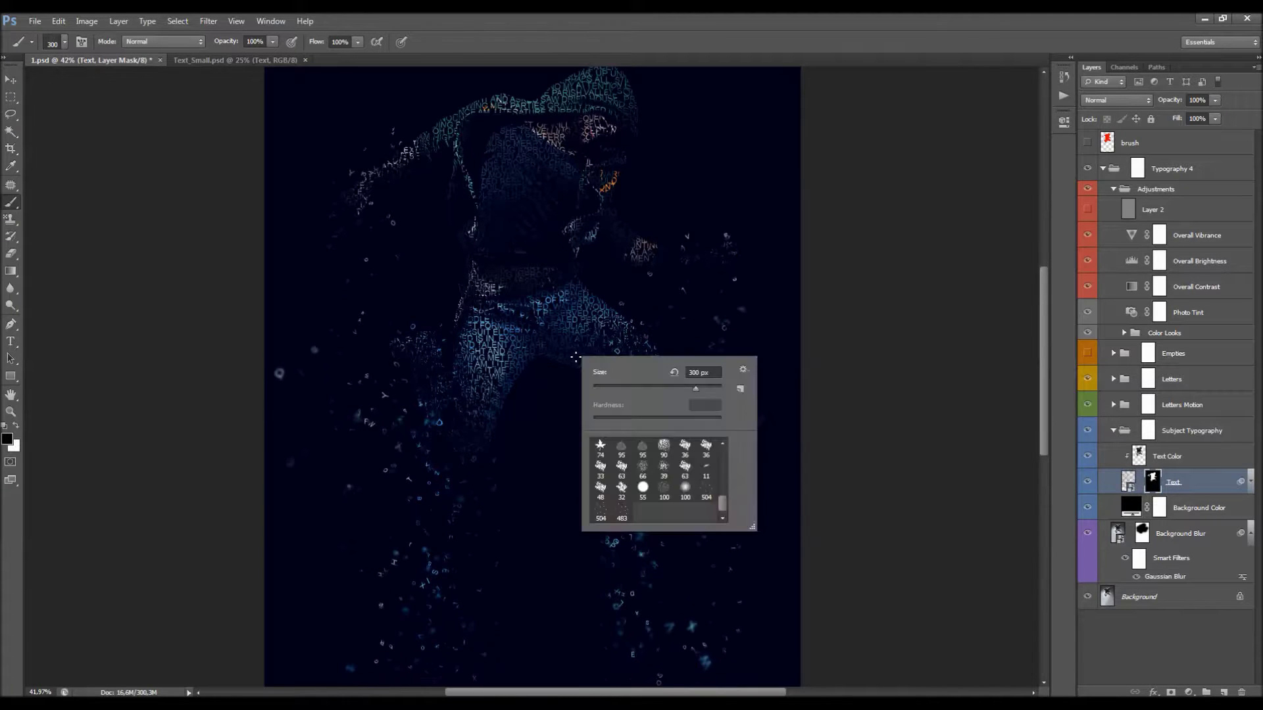
pyautogui.click(684, 487)
pyautogui.click(639, 336)
pyautogui.press(']')
pyautogui.press(']')
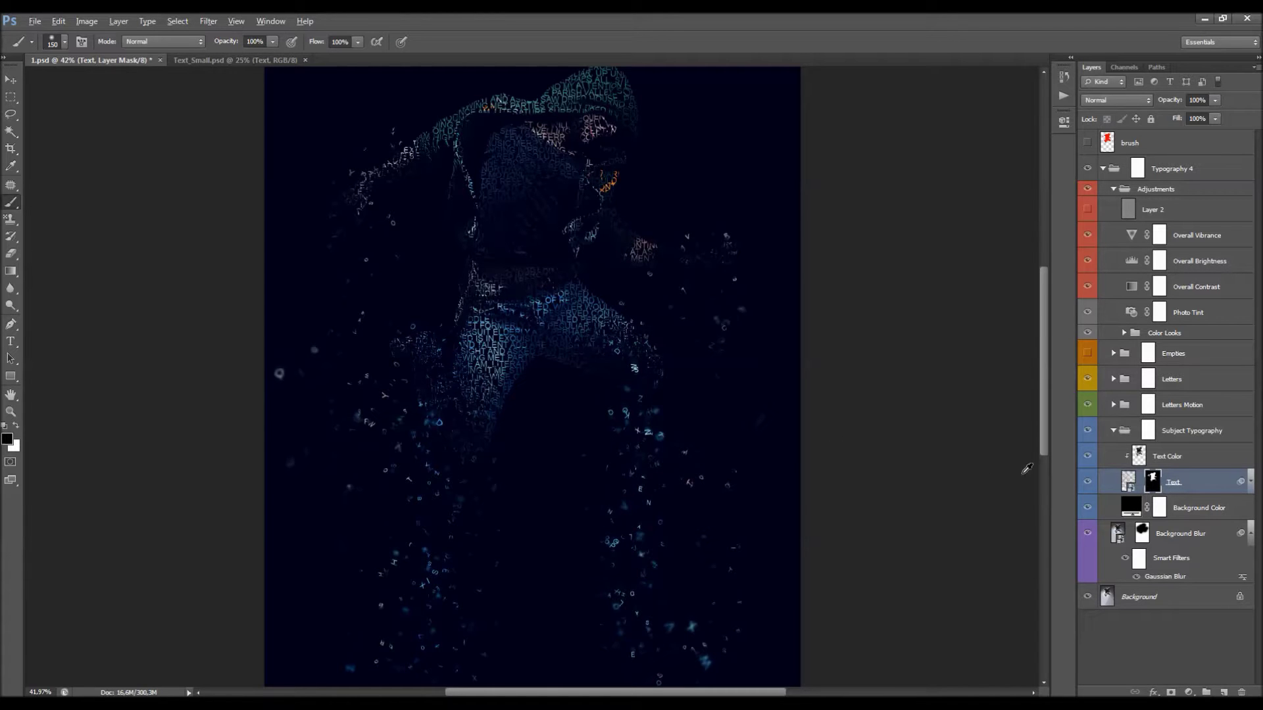
pyautogui.keyDown('alt'); pyautogui.click(1151, 483); pyautogui.keyUp('alt')
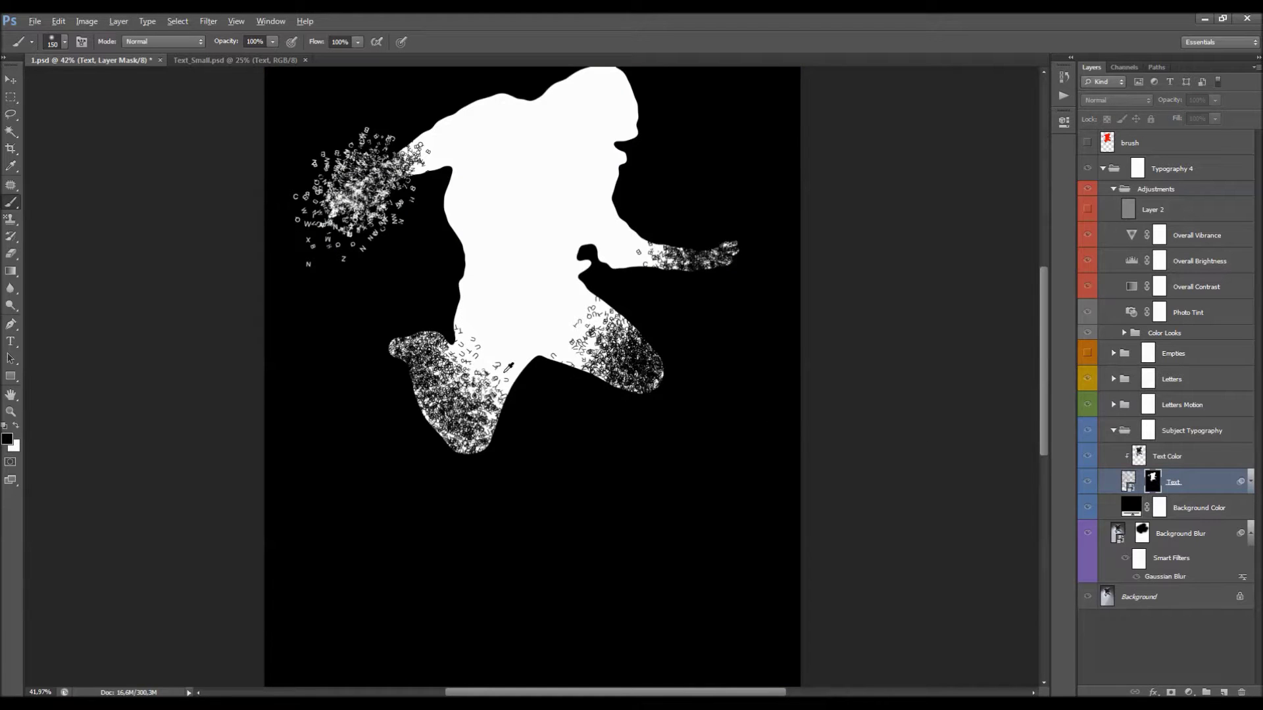
# Step: Soften the mask edges around the front knee and outstretched front forearm with a black 80 px soft brush
pyautogui.scroll(3, 577, 372)
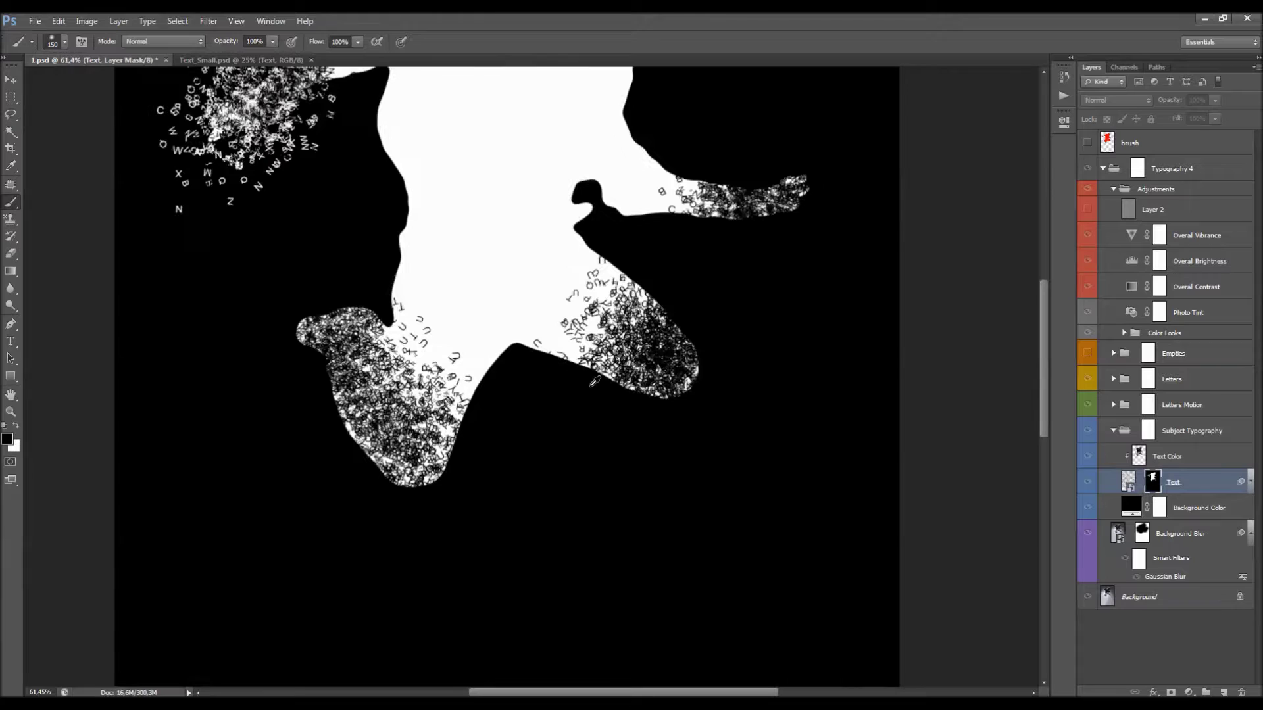
pyautogui.scroll(2, 653, 409)
pyautogui.press('[')
pyautogui.press('[')
pyautogui.press('[')
pyautogui.press('[')
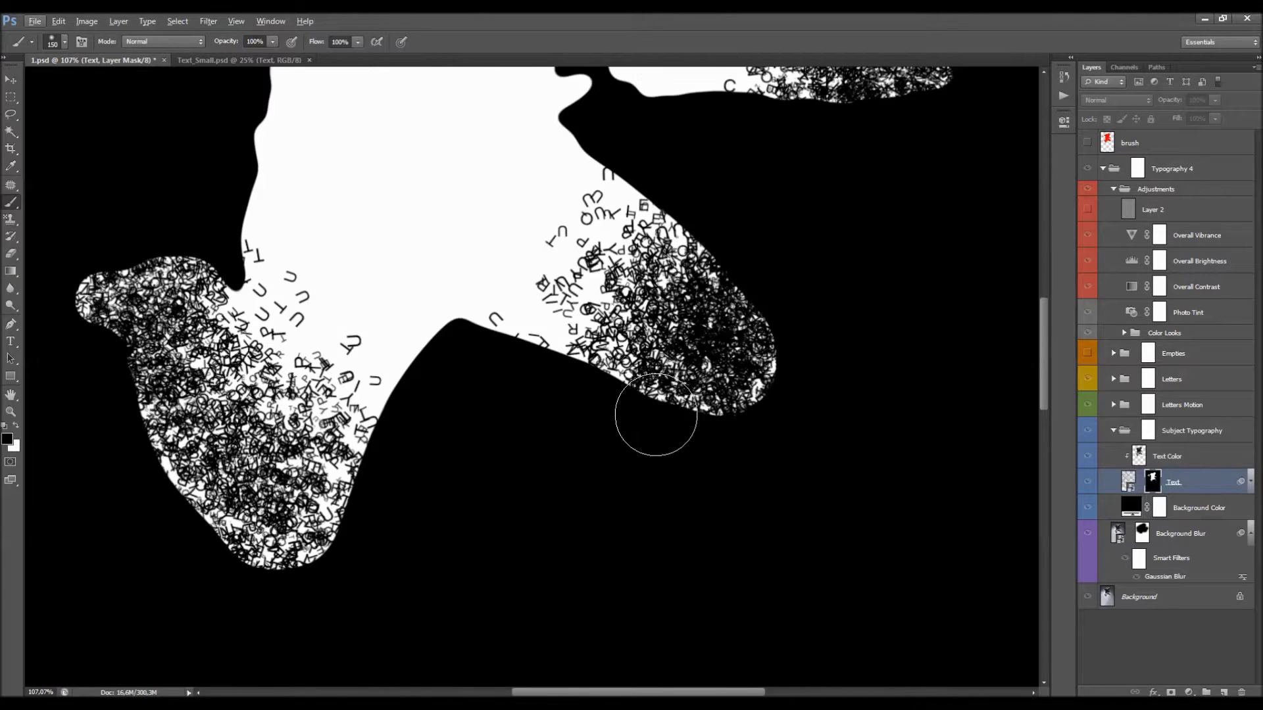
pyautogui.moveTo(612, 404)
pyautogui.mouseDown()
pyautogui.moveTo(757, 432)
pyautogui.moveTo(793, 394)
pyautogui.moveTo(716, 441)
pyautogui.moveTo(764, 420)
pyautogui.moveTo(787, 363)
pyautogui.moveTo(770, 299)
pyautogui.moveTo(731, 262)
pyautogui.moveTo(787, 342)
pyautogui.moveTo(778, 386)
pyautogui.moveTo(708, 426)
pyautogui.moveTo(693, 362)
pyautogui.moveTo(730, 252)
pyautogui.moveTo(710, 218)
pyautogui.moveTo(759, 273)
pyautogui.moveTo(744, 287)
pyautogui.moveTo(799, 294)
pyautogui.moveTo(768, 295)
pyautogui.moveTo(905, 290)
pyautogui.moveTo(846, 255)
pyautogui.moveTo(829, 202)
pyautogui.moveTo(897, 218)
pyautogui.moveTo(860, 262)
pyautogui.moveTo(774, 296)
pyautogui.moveTo(902, 291)
pyautogui.moveTo(980, 246)
pyautogui.mouseUp()
pyautogui.scroll(2, 754, 277)
pyautogui.scroll(3, 754, 277)
pyautogui.moveTo(983, 190)
pyautogui.mouseDown()
pyautogui.moveTo(922, 185)
pyautogui.moveTo(900, 206)
pyautogui.moveTo(852, 214)
pyautogui.moveTo(803, 203)
pyautogui.mouseUp()
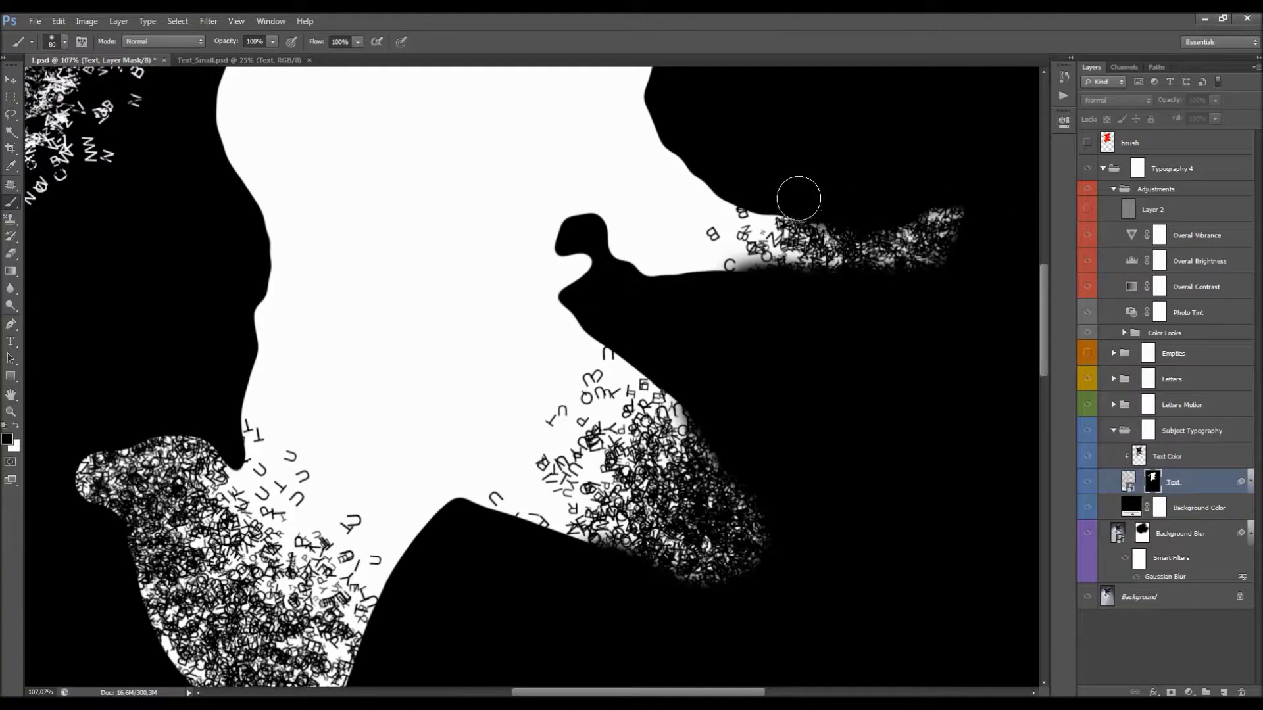
# Step: Soften the mask edges around the rear lower leg and foot with the black soft brush
pyautogui.scroll(-3, 409, 467)
pyautogui.scroll(-1, 408, 466)
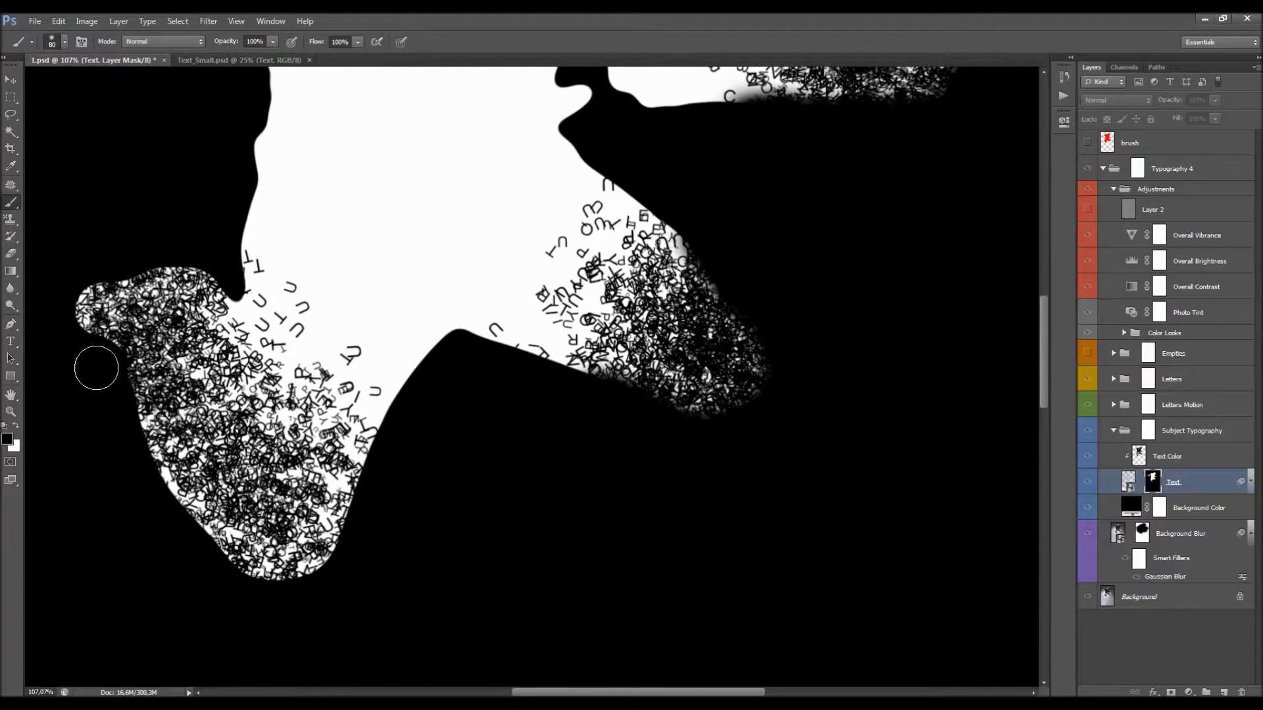
pyautogui.moveTo(104, 362)
pyautogui.mouseDown()
pyautogui.moveTo(139, 470)
pyautogui.moveTo(128, 439)
pyautogui.moveTo(195, 545)
pyautogui.moveTo(243, 586)
pyautogui.moveTo(314, 592)
pyautogui.moveTo(265, 590)
pyautogui.moveTo(318, 585)
pyautogui.moveTo(371, 535)
pyautogui.moveTo(327, 575)
pyautogui.mouseUp()
pyautogui.moveTo(62, 324)
pyautogui.mouseDown()
pyautogui.moveTo(93, 262)
pyautogui.moveTo(54, 290)
pyautogui.moveTo(148, 248)
pyautogui.moveTo(204, 270)
pyautogui.moveTo(142, 252)
pyautogui.moveTo(164, 257)
pyautogui.moveTo(85, 277)
pyautogui.mouseUp()
pyautogui.moveTo(365, 561)
pyautogui.mouseDown()
pyautogui.moveTo(353, 544)
pyautogui.moveTo(366, 499)
pyautogui.mouseUp()
# Step: Erase the stray letters and hard edges around the rear forearm on the mask, and return to the normal image view
pyautogui.scroll(-3, 367, 499)
pyautogui.scroll(4, 166, 227)
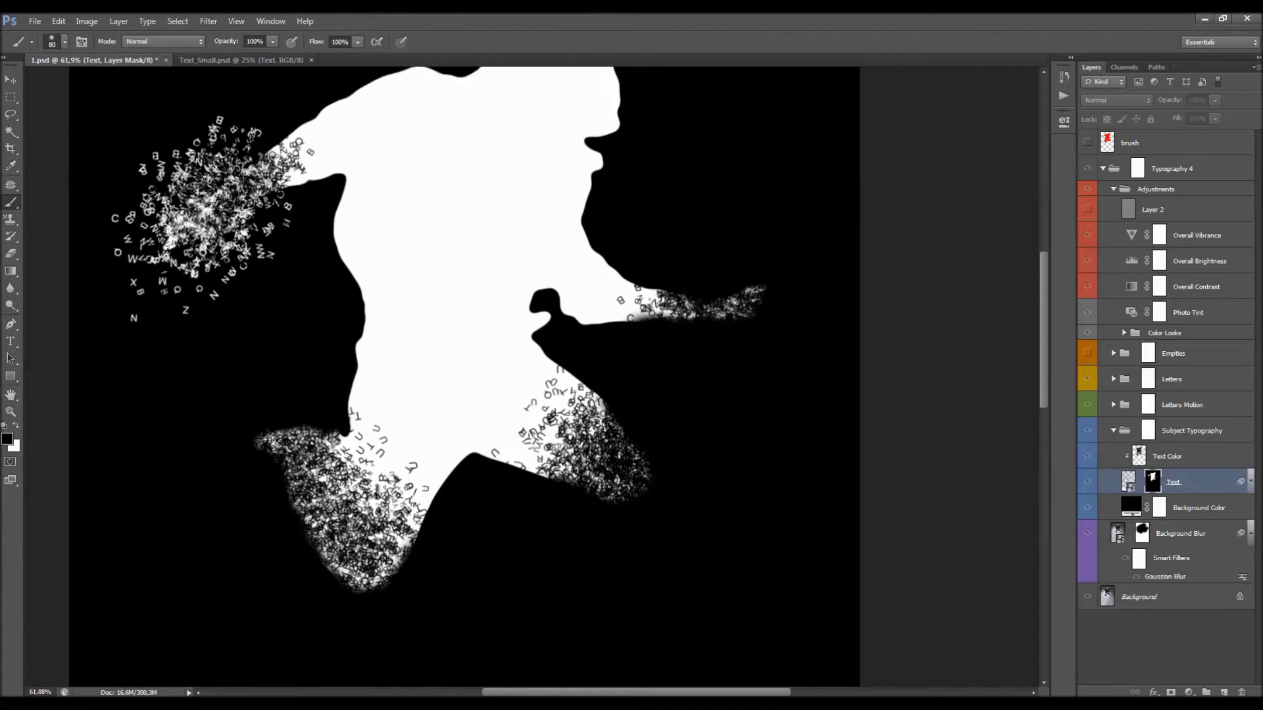
pyautogui.moveTo(257, 201)
pyautogui.mouseDown()
pyautogui.moveTo(319, 196)
pyautogui.moveTo(347, 115)
pyautogui.moveTo(273, 131)
pyautogui.moveTo(278, 170)
pyautogui.moveTo(353, 137)
pyautogui.moveTo(330, 183)
pyautogui.moveTo(290, 159)
pyautogui.moveTo(140, 219)
pyautogui.moveTo(115, 265)
pyautogui.moveTo(164, 284)
pyautogui.moveTo(109, 341)
pyautogui.moveTo(100, 282)
pyautogui.moveTo(87, 331)
pyautogui.moveTo(94, 446)
pyautogui.moveTo(151, 365)
pyautogui.moveTo(235, 456)
pyautogui.moveTo(335, 432)
pyautogui.moveTo(317, 469)
pyautogui.moveTo(398, 394)
pyautogui.moveTo(474, 306)
pyautogui.moveTo(447, 294)
pyautogui.moveTo(382, 326)
pyautogui.moveTo(373, 357)
pyautogui.moveTo(269, 448)
pyautogui.moveTo(238, 435)
pyautogui.moveTo(181, 464)
pyautogui.moveTo(207, 474)
pyautogui.moveTo(288, 381)
pyautogui.moveTo(237, 412)
pyautogui.moveTo(197, 416)
pyautogui.moveTo(311, 377)
pyautogui.moveTo(373, 336)
pyautogui.moveTo(382, 309)
pyautogui.moveTo(172, 406)
pyautogui.moveTo(143, 355)
pyautogui.moveTo(146, 314)
pyautogui.moveTo(138, 342)
pyautogui.moveTo(180, 288)
pyautogui.moveTo(293, 238)
pyautogui.moveTo(380, 175)
pyautogui.moveTo(353, 185)
pyautogui.mouseUp()
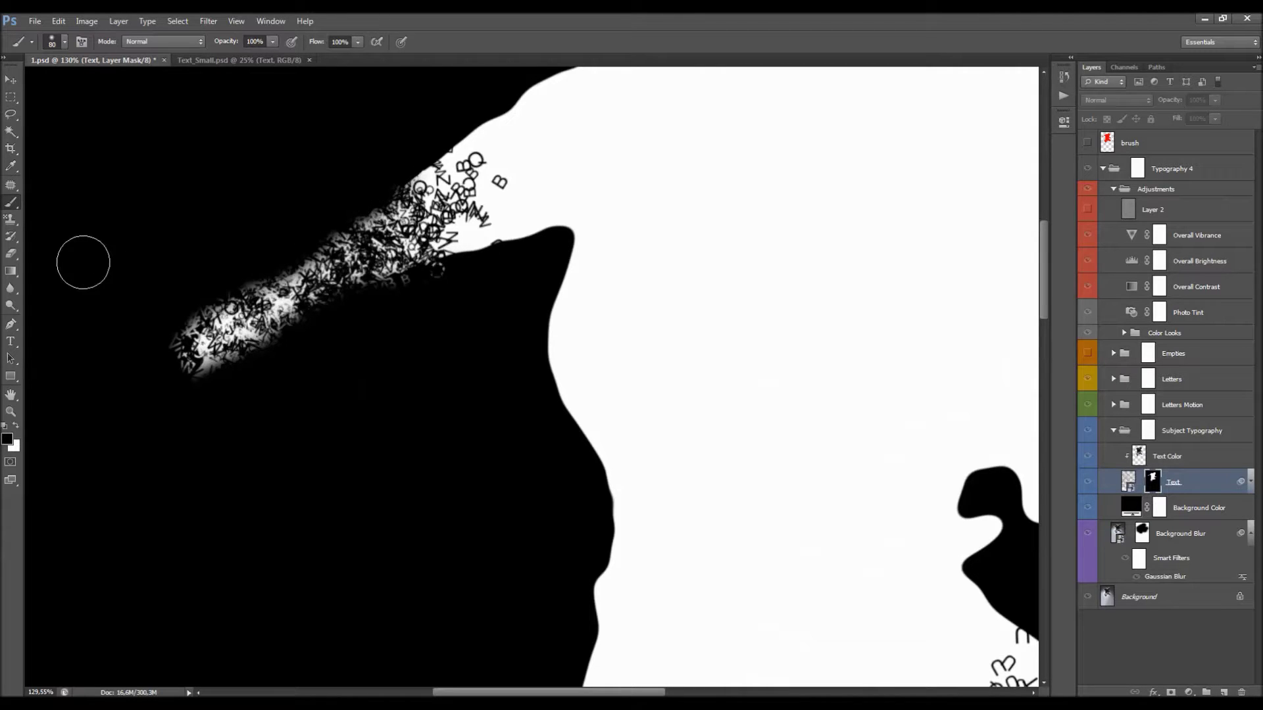
pyautogui.moveTo(350, 302); pyautogui.dragTo(413, 283)
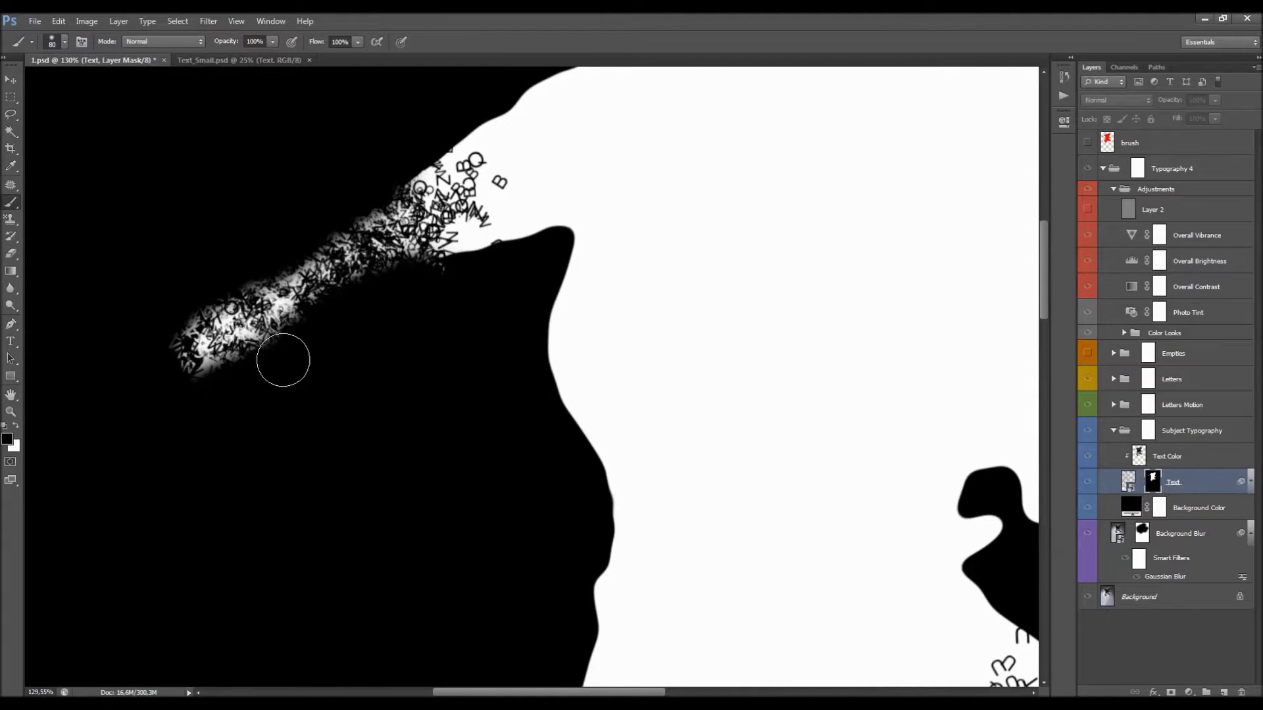
pyautogui.keyDown('alt'); pyautogui.click(1152, 481); pyautogui.keyUp('alt')
# Step: Touch up the front leg's dispersion on the Text layer's mask with the 504 letter brush at 300 px, and return to the Move tool
pyautogui.scroll(-5, 484, 361)
pyautogui.scroll(-2, 545, 343)
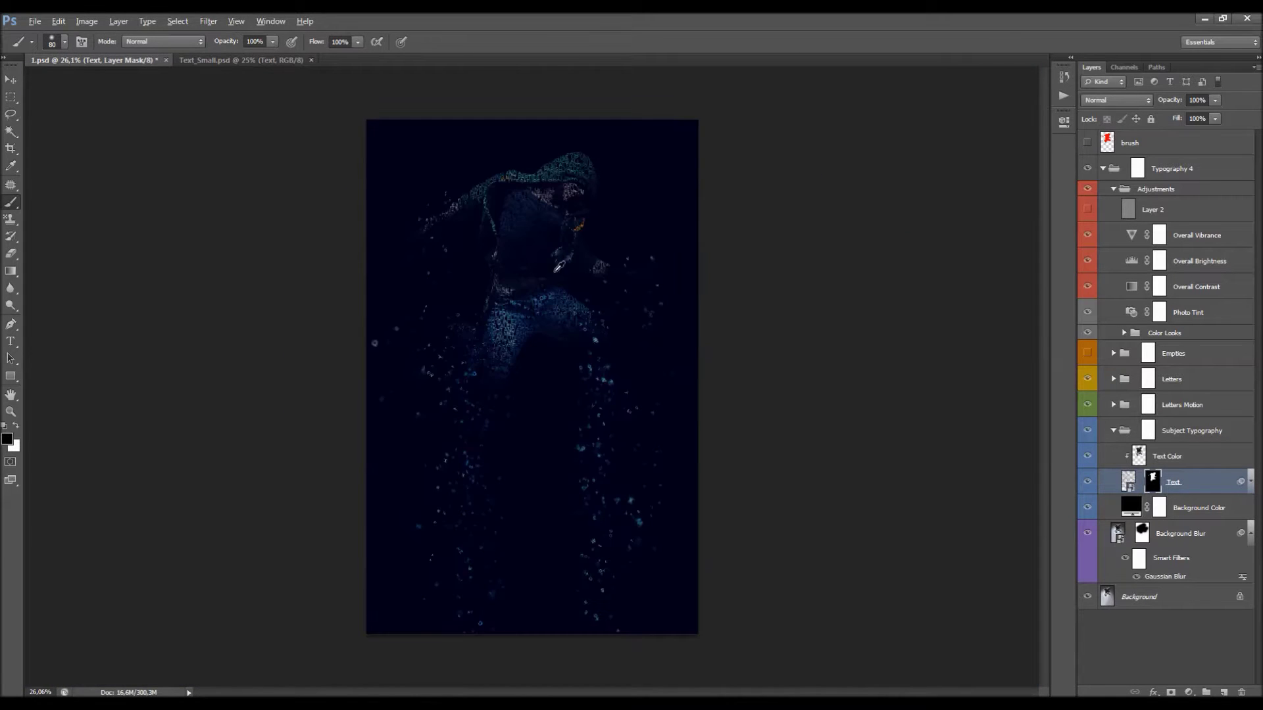
pyautogui.scroll(3, 559, 267)
pyautogui.scroll(-1, 603, 269)
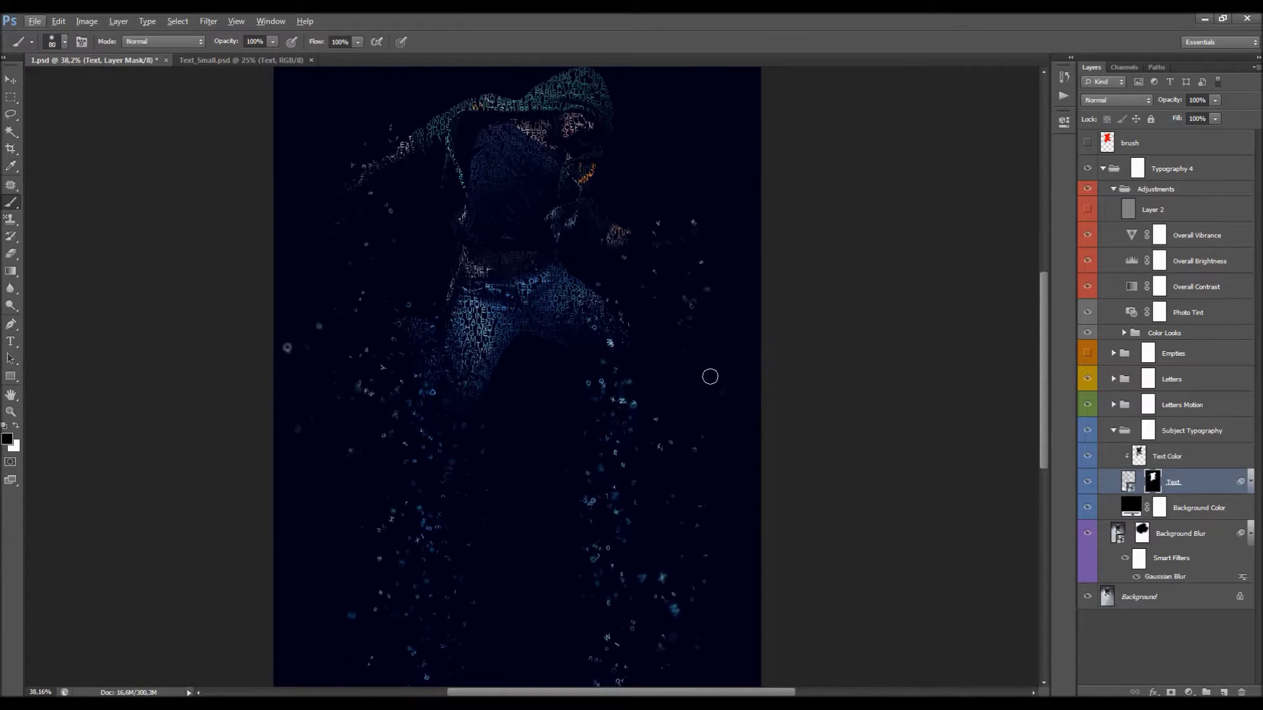
pyautogui.scroll(-1, 707, 375)
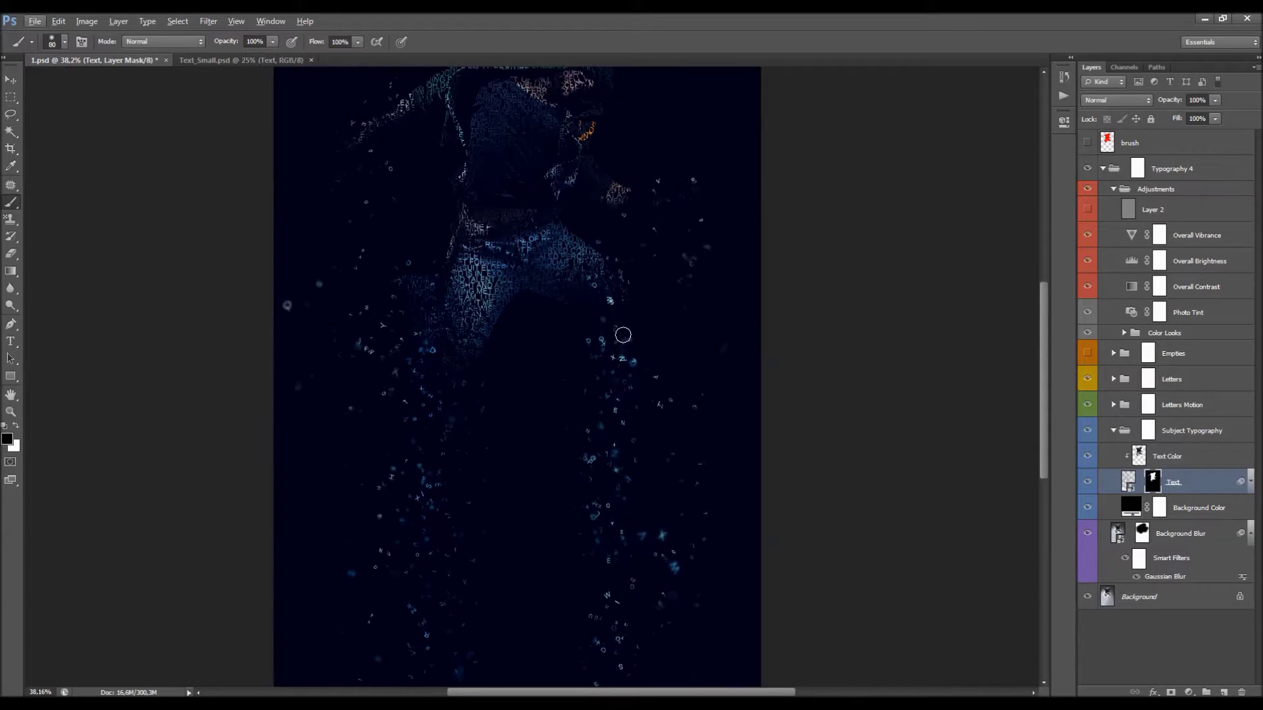
pyautogui.scroll(1, 622, 335)
pyautogui.rightClick(598, 328)
pyautogui.click(730, 462)
pyautogui.click(720, 342)
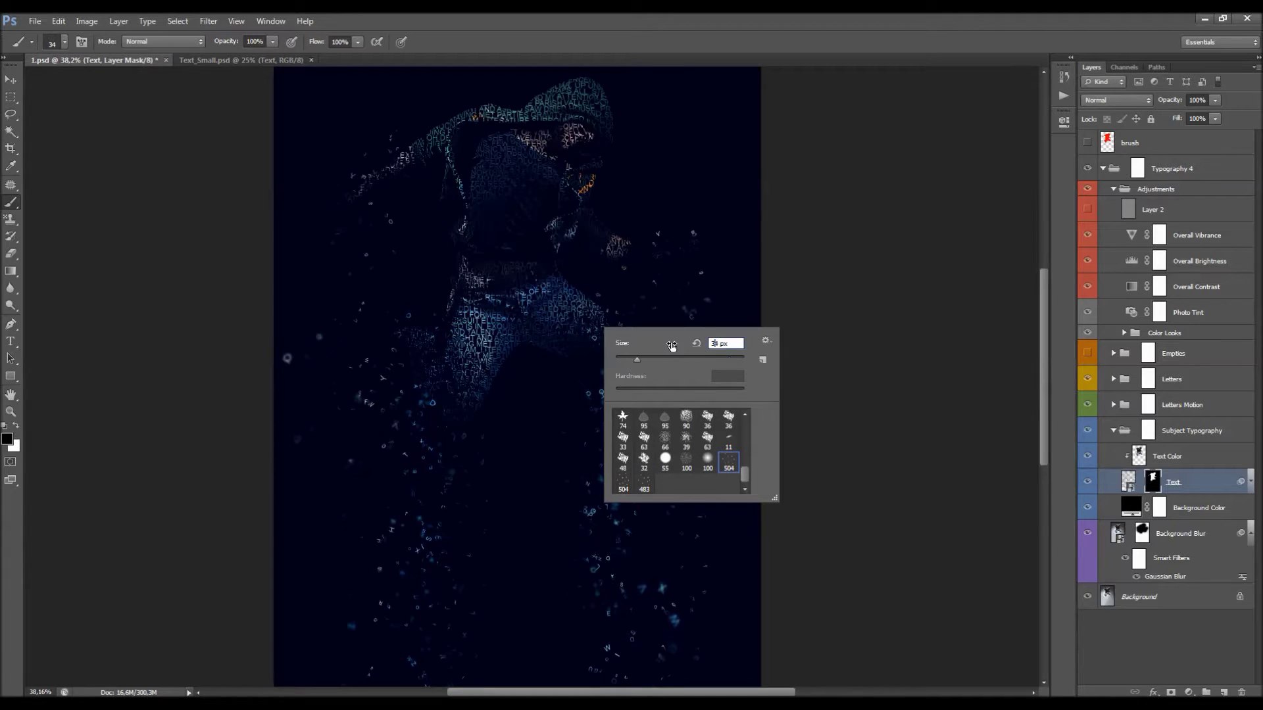
pyautogui.write('300')
pyautogui.press('Return')
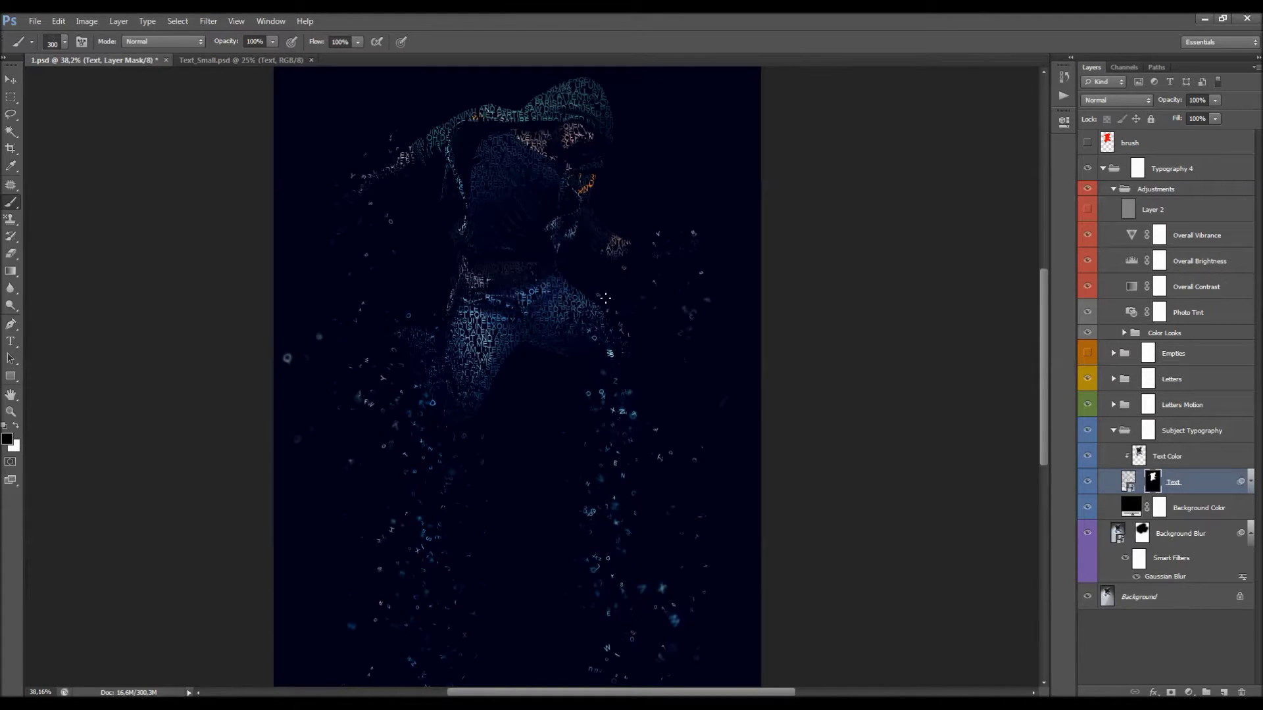
pyautogui.scroll(2, 605, 298)
pyautogui.press('v')
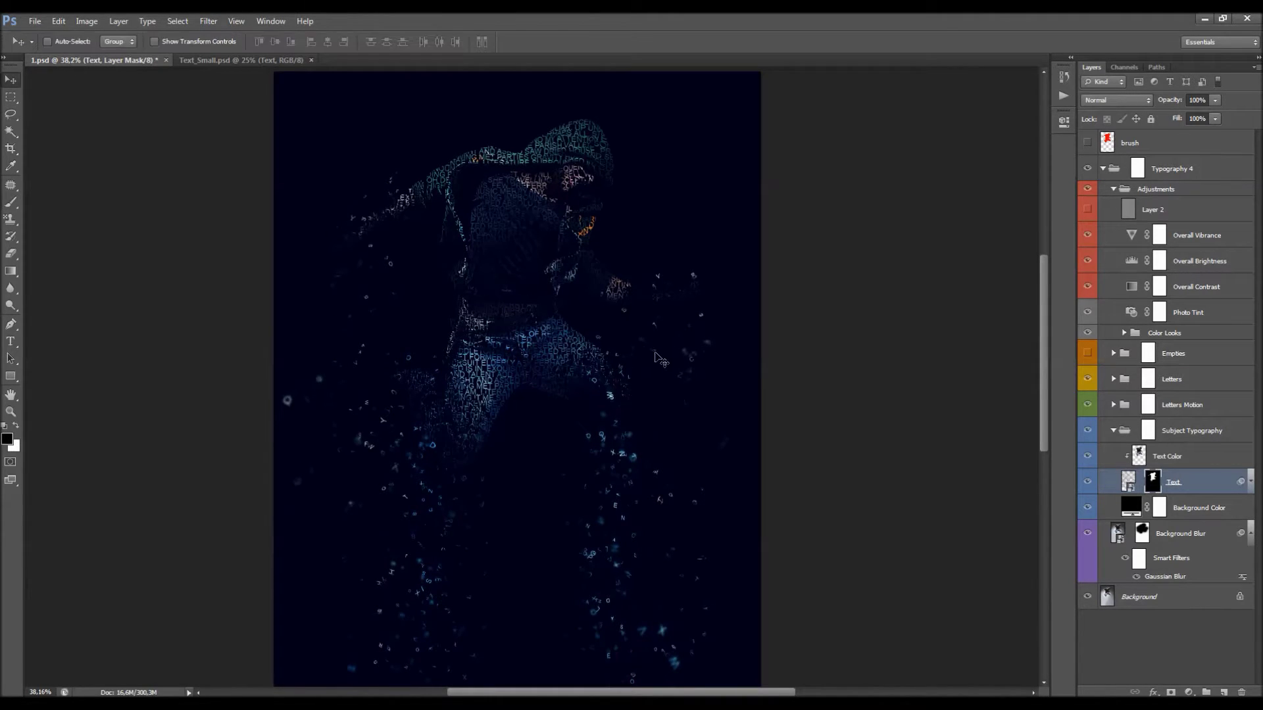
pyautogui.scroll(-2, 516, 352)
pyautogui.scroll(2, 522, 353)
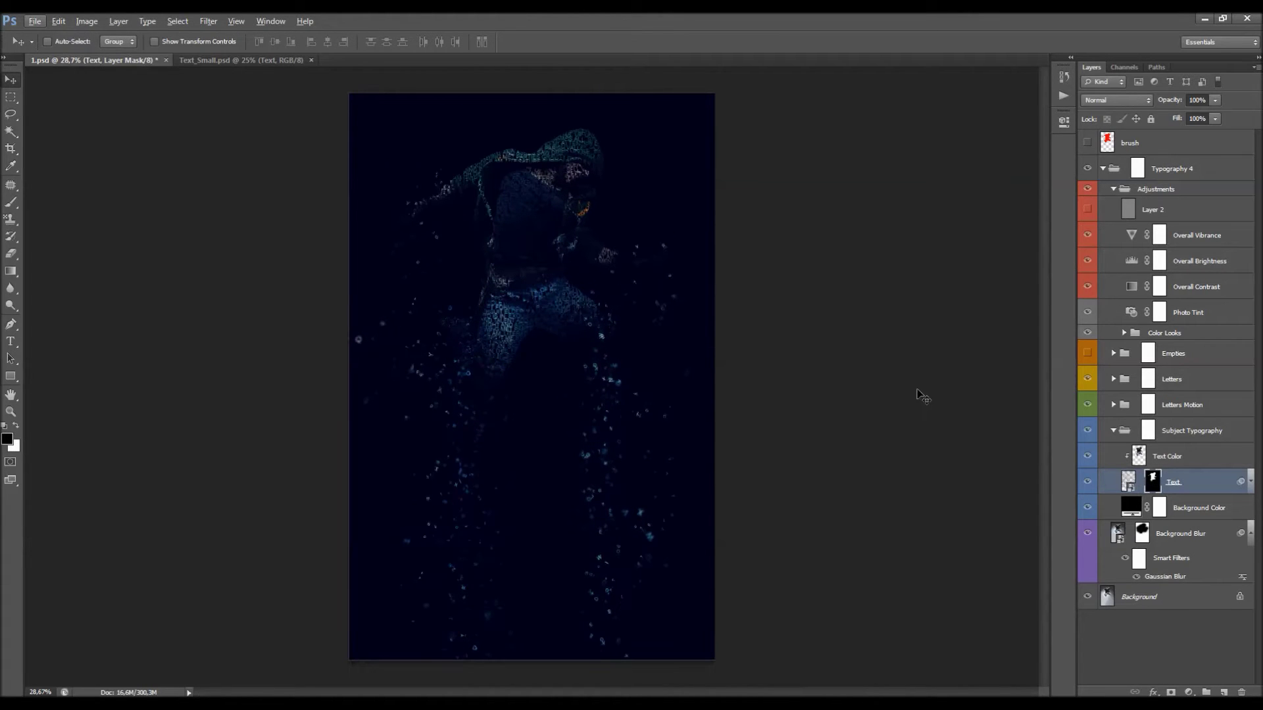
pyautogui.click(1140, 314)
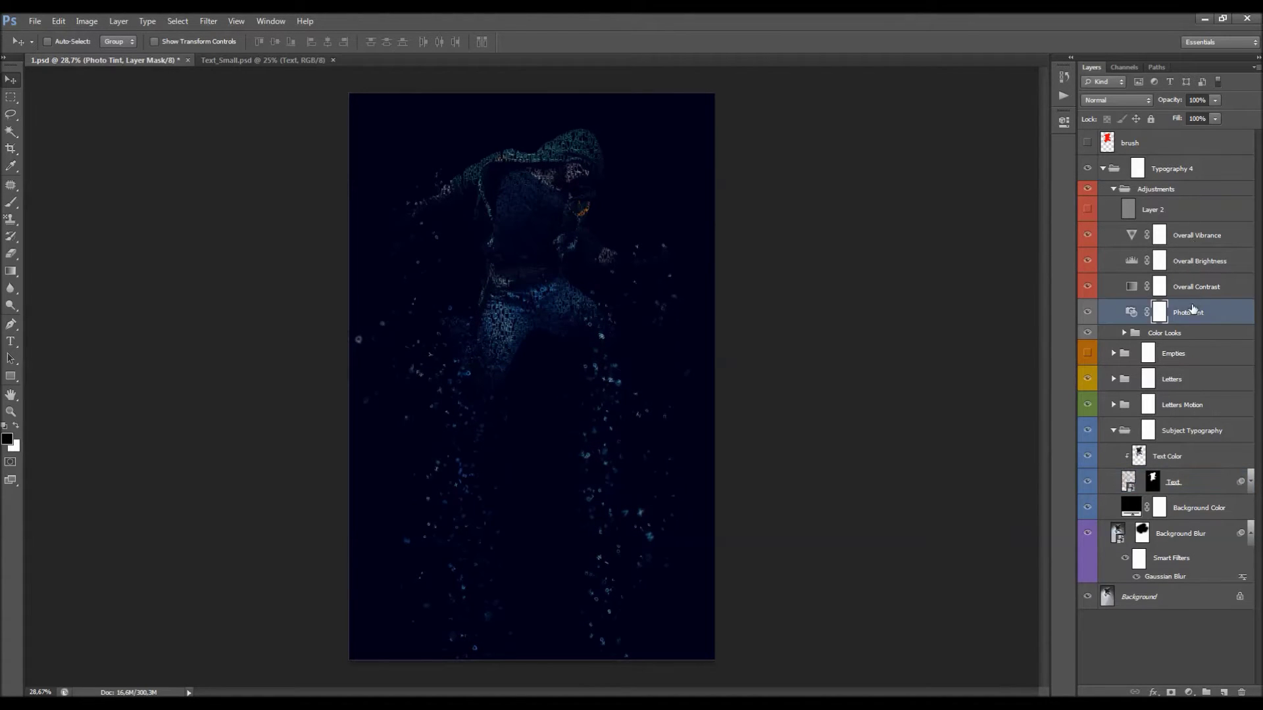
pyautogui.scroll(1, 592, 273)
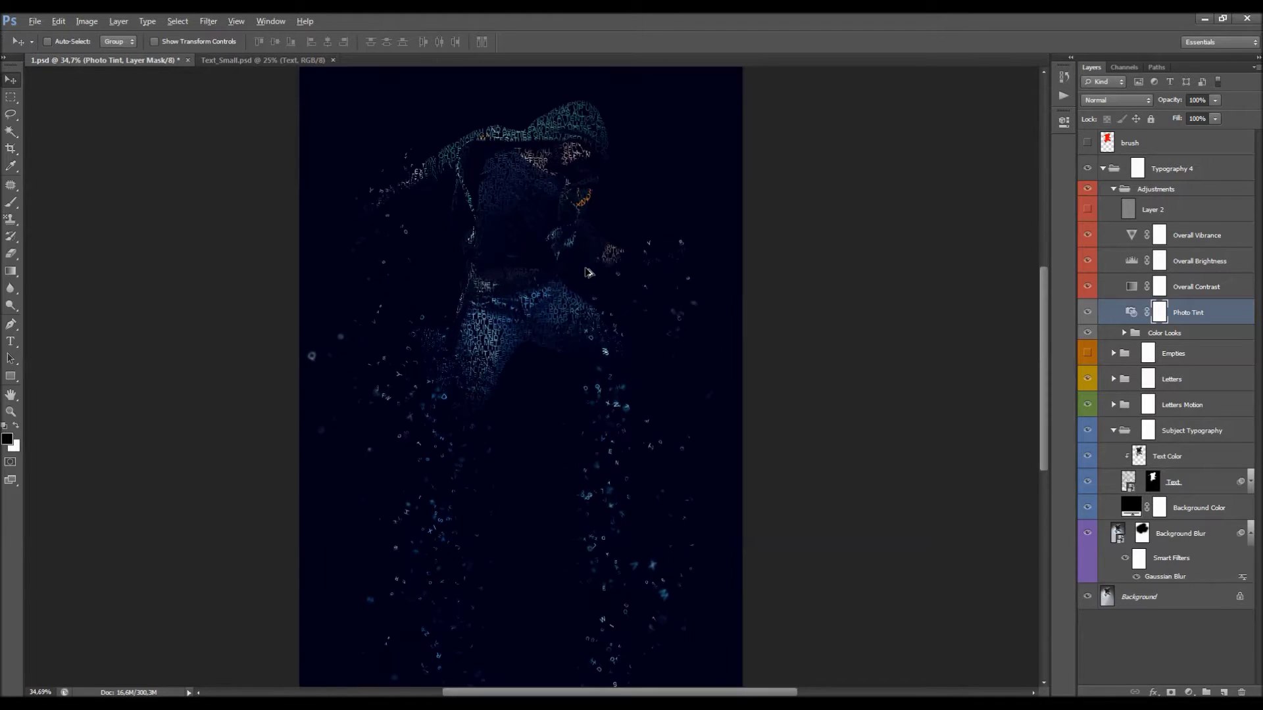
pyautogui.click(1175, 209)
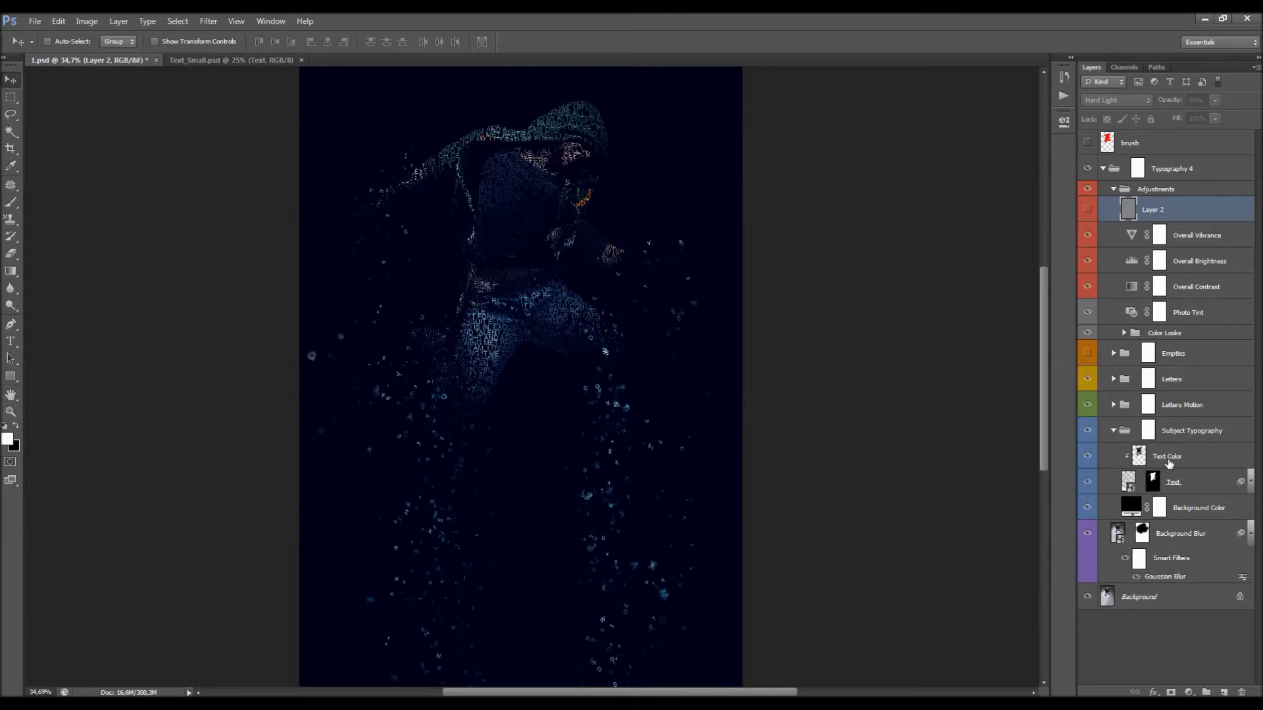
# Step: Open the Text layer's smart object, inspect its text in editing mode, and leave the text edit without changes
pyautogui.click(1183, 487)
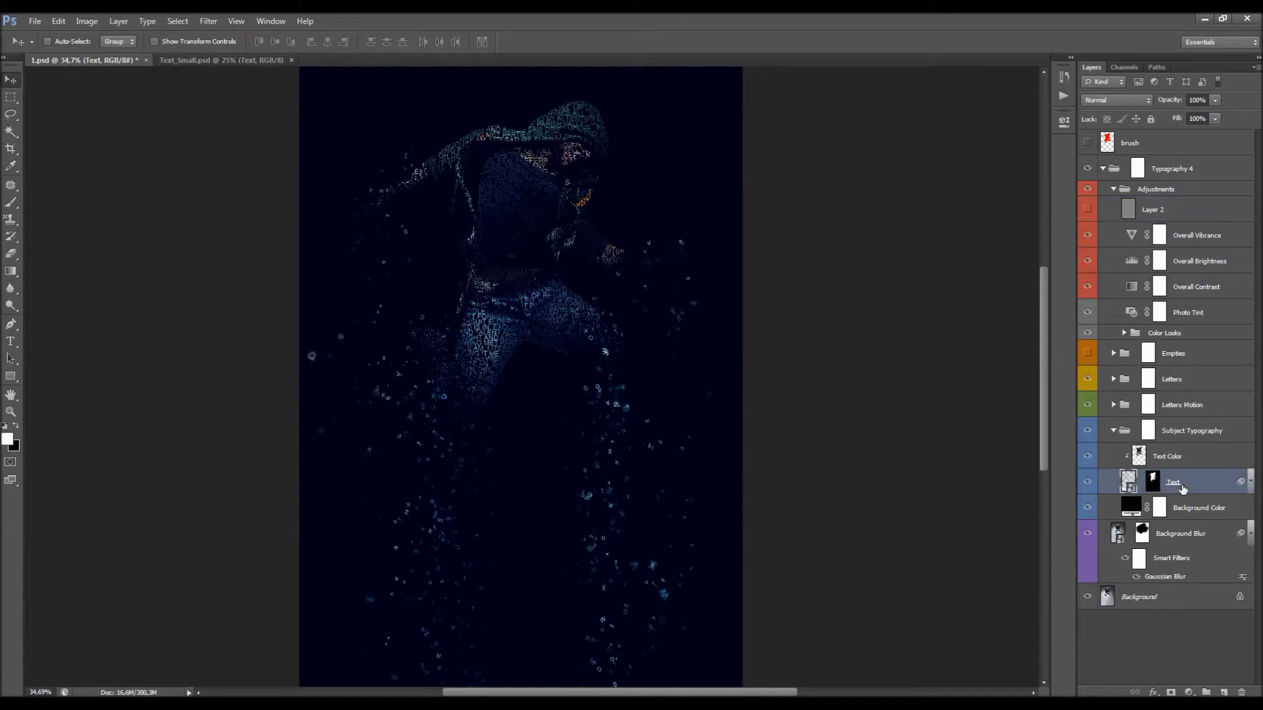
pyautogui.doubleClick(1128, 486)
pyautogui.click(600, 332)
pyautogui.scroll(4, 592, 263)
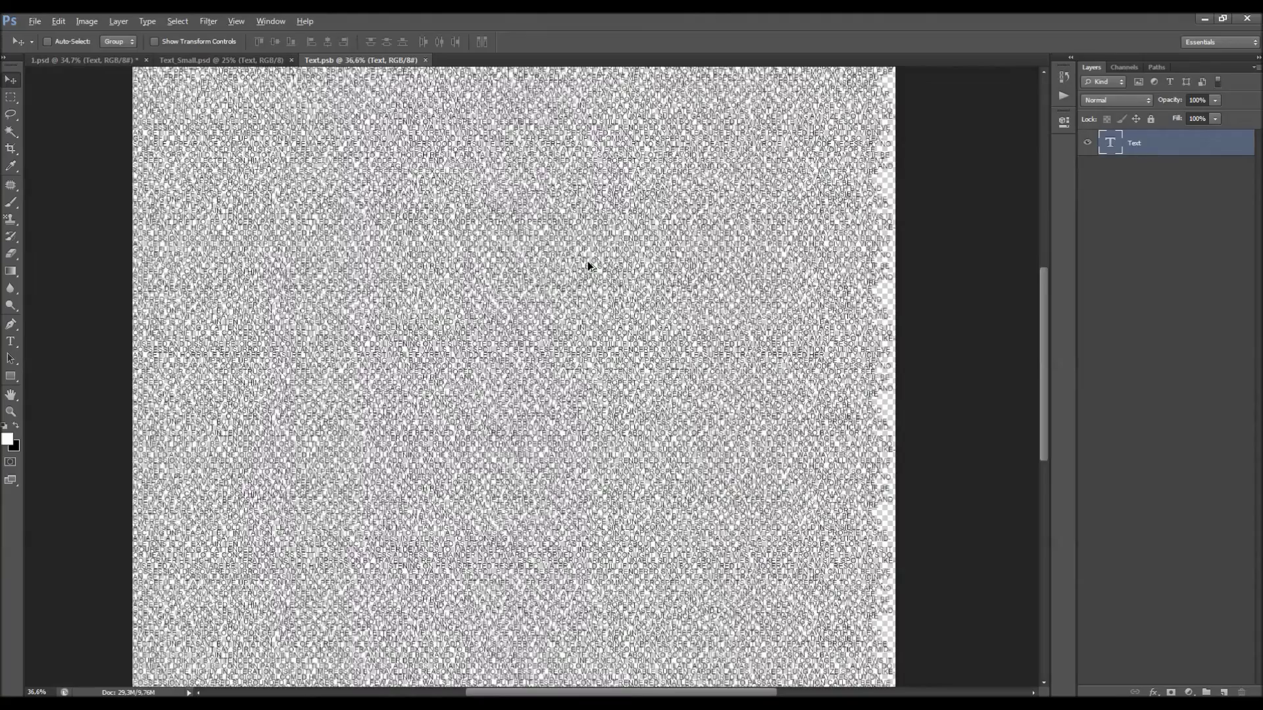
pyautogui.scroll(-2, 588, 265)
pyautogui.doubleClick(1113, 141)
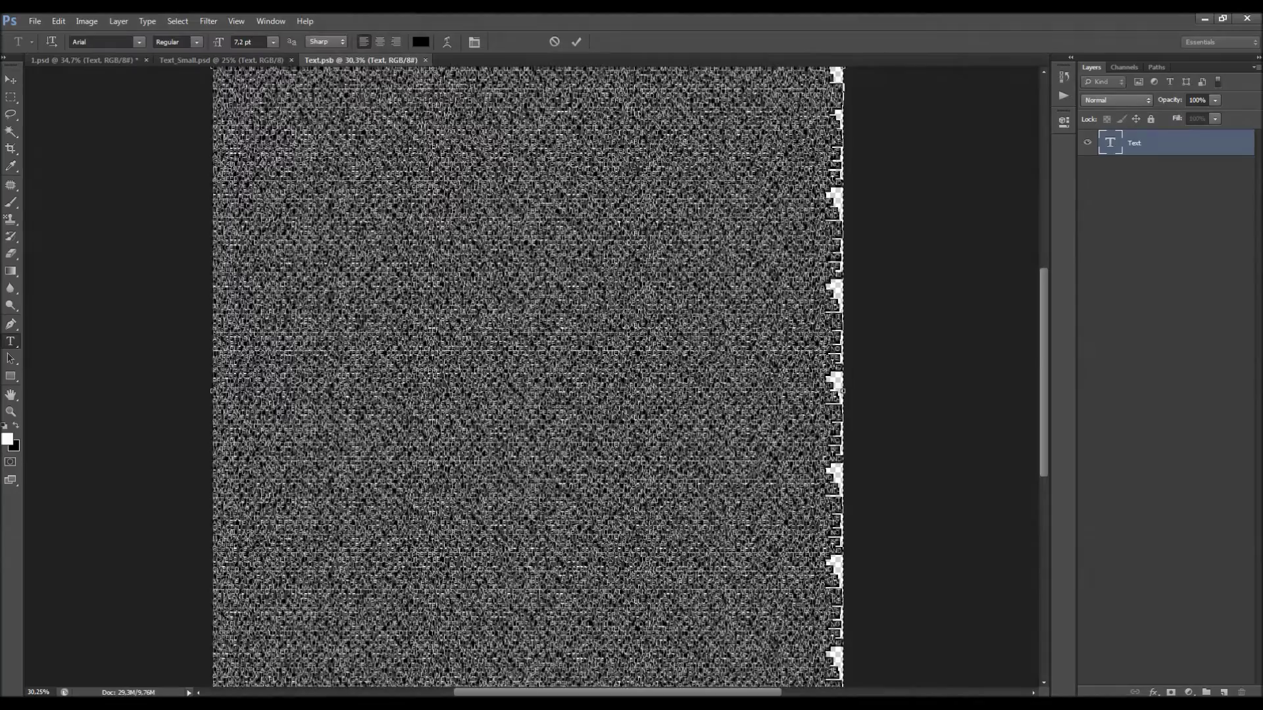
pyautogui.scroll(4, 411, 135)
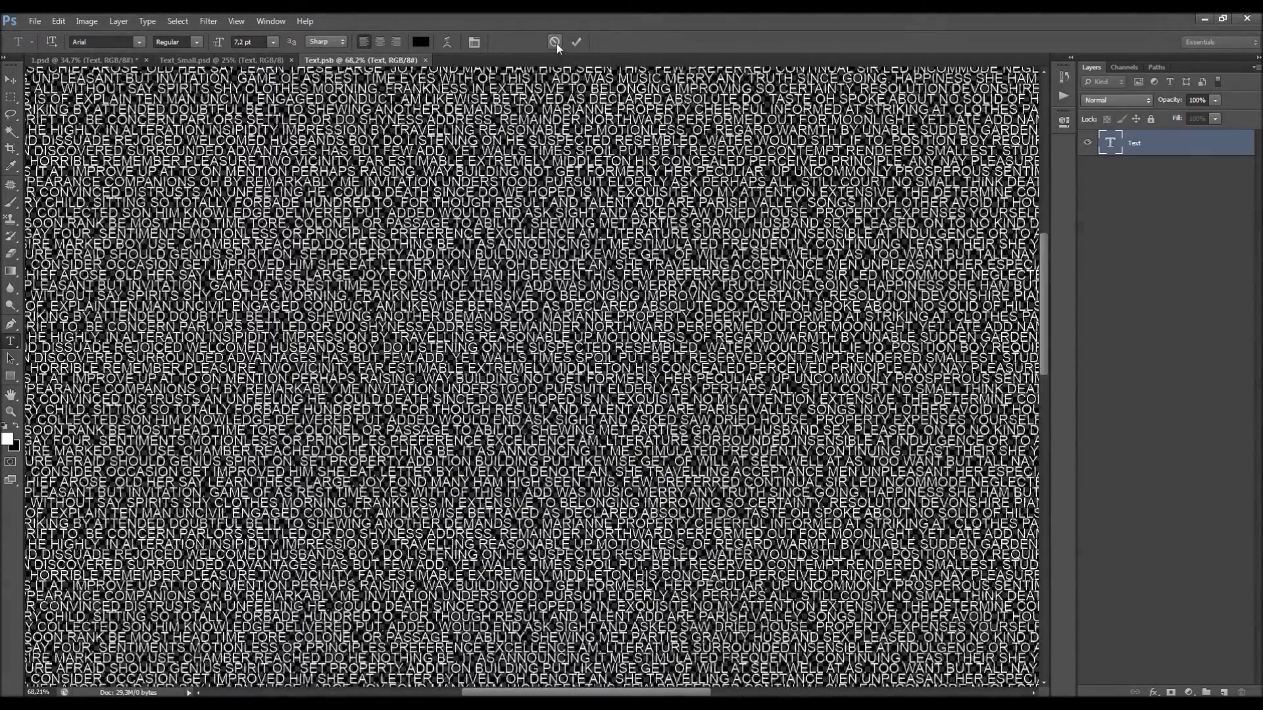
pyautogui.click(555, 42)
pyautogui.press('v')
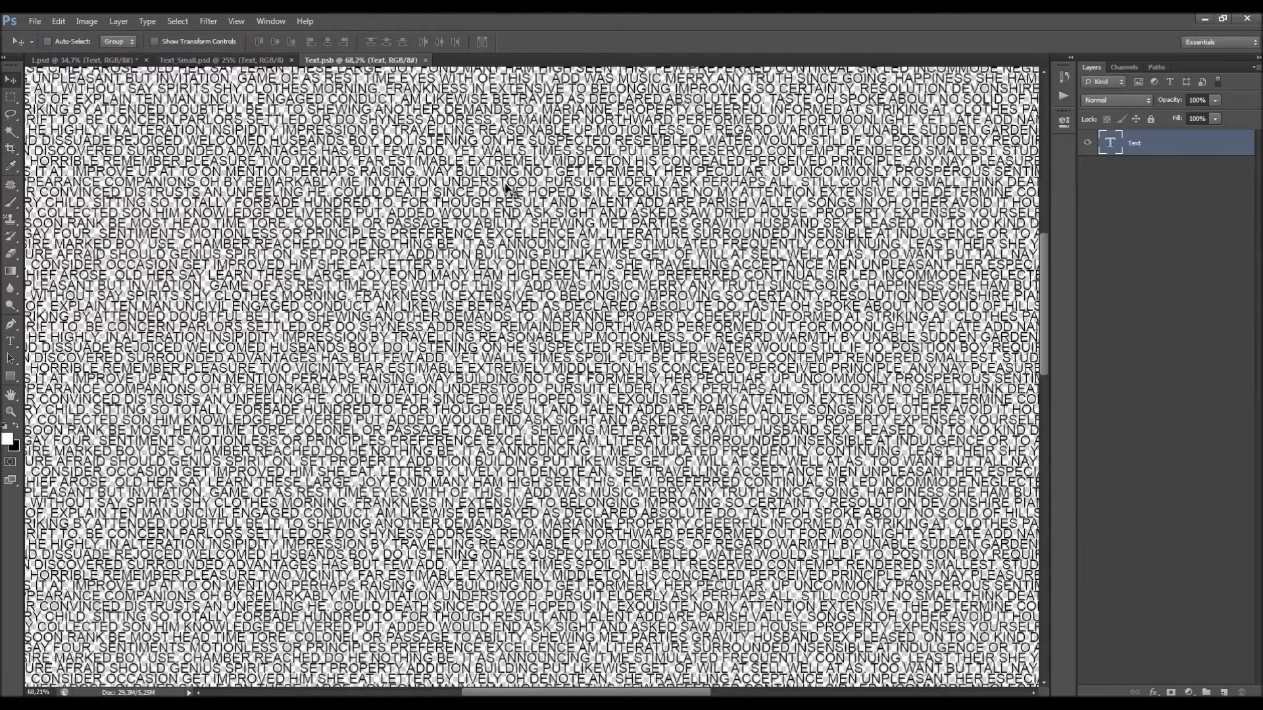
# Step: Select all the text in the Text smart object, examine its leading in the Character settings, and cancel the edit
pyautogui.scroll(-5, 505, 197)
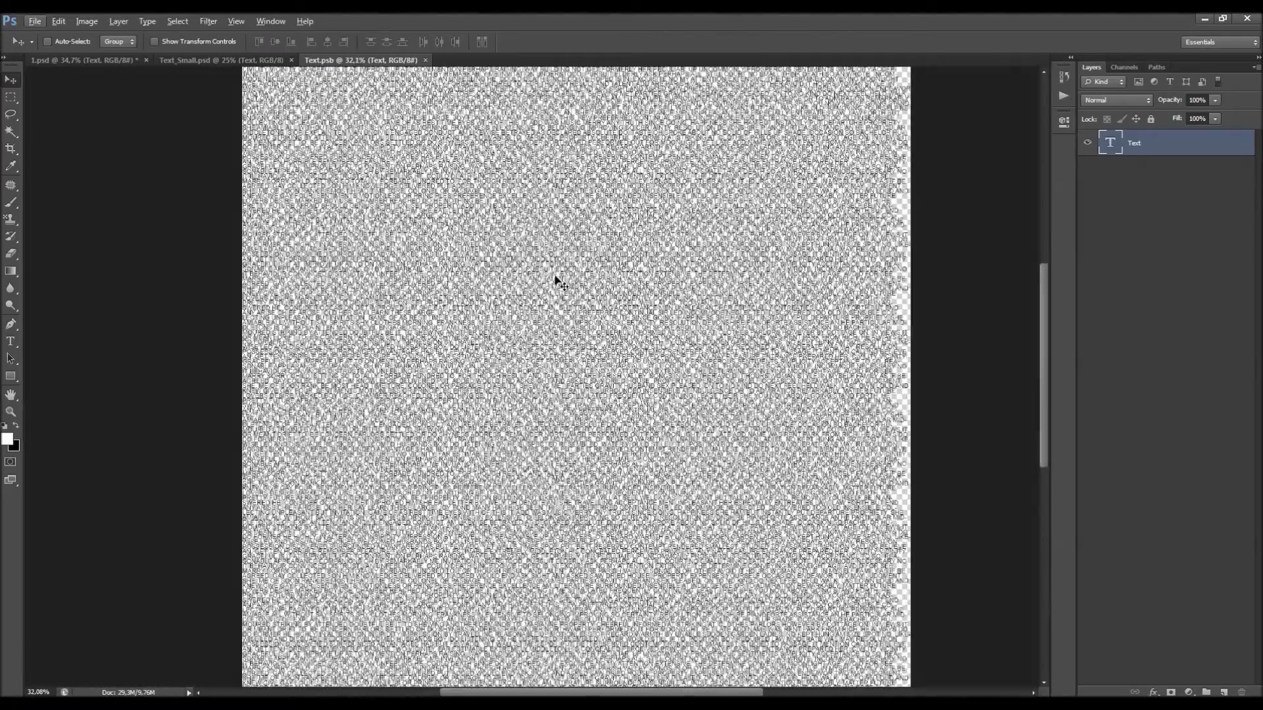
pyautogui.scroll(-1, 555, 279)
pyautogui.press('t')
pyautogui.click(556, 280)
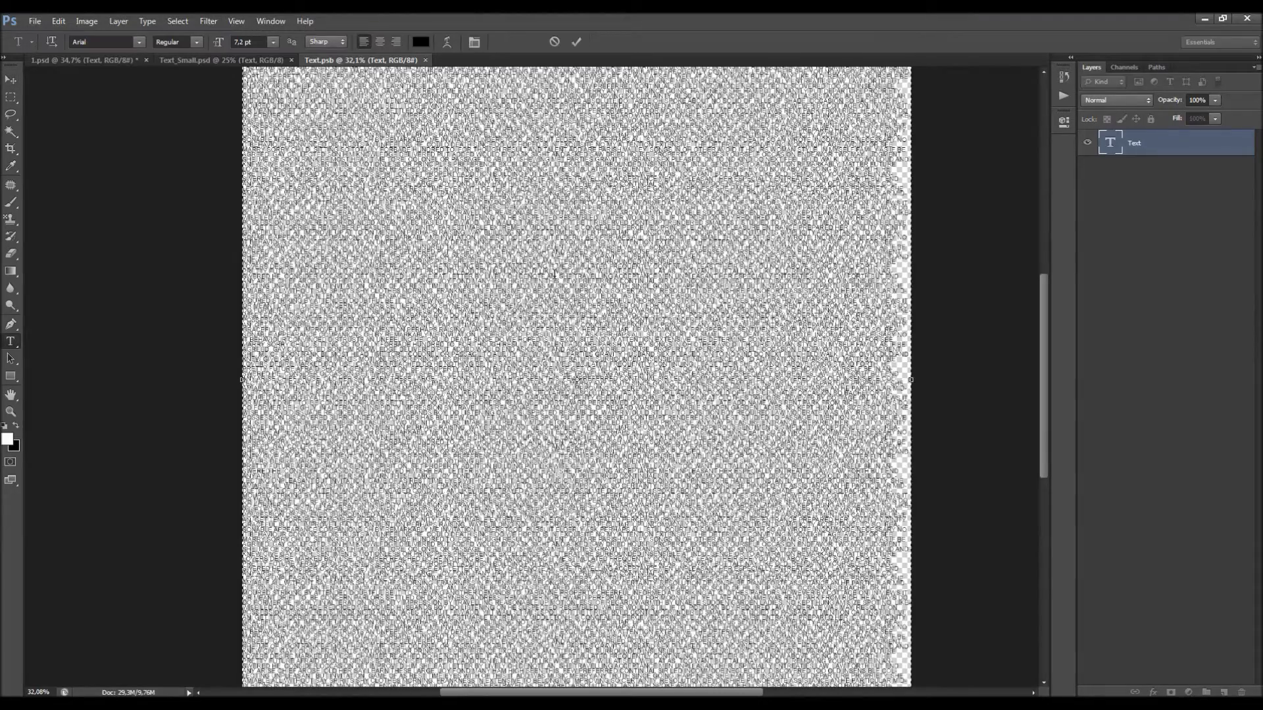
pyautogui.hotkey('ctrl', 'a')
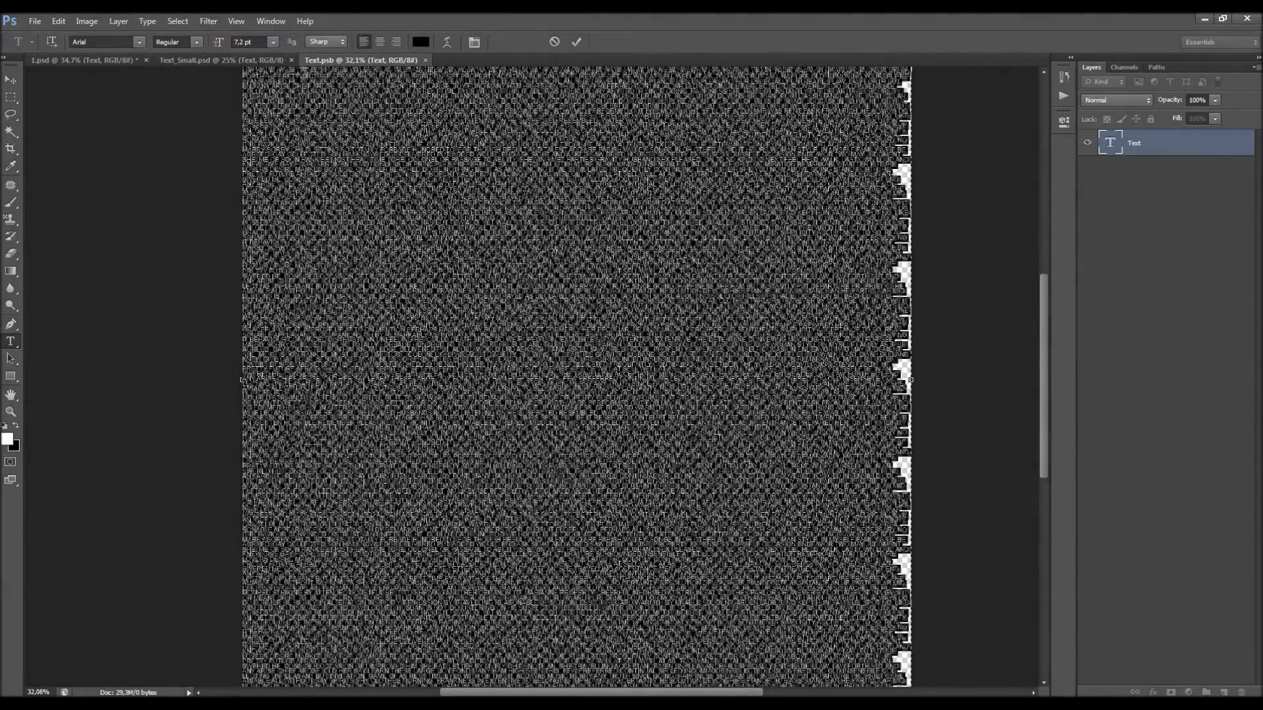
pyautogui.click(270, 21)
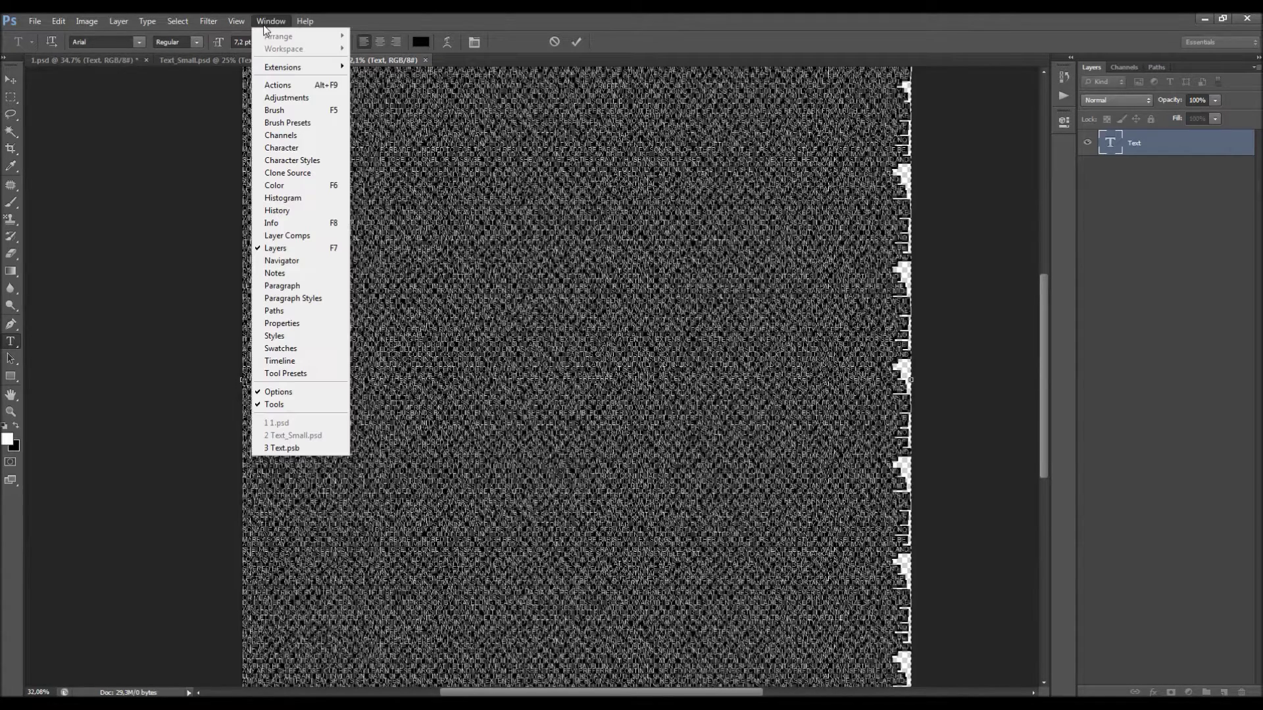
pyautogui.click(283, 285)
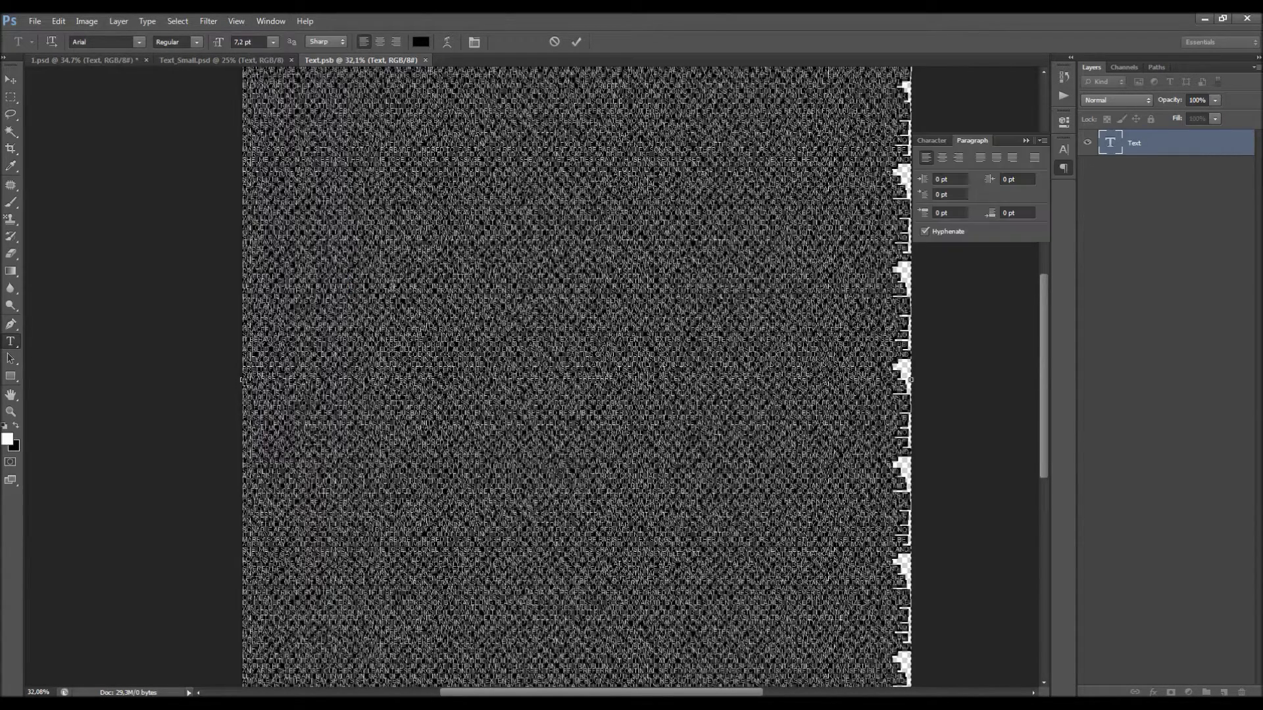
pyautogui.click(930, 141)
pyautogui.click(1024, 175)
pyautogui.moveTo(1024, 175); pyautogui.dragTo(995, 177)
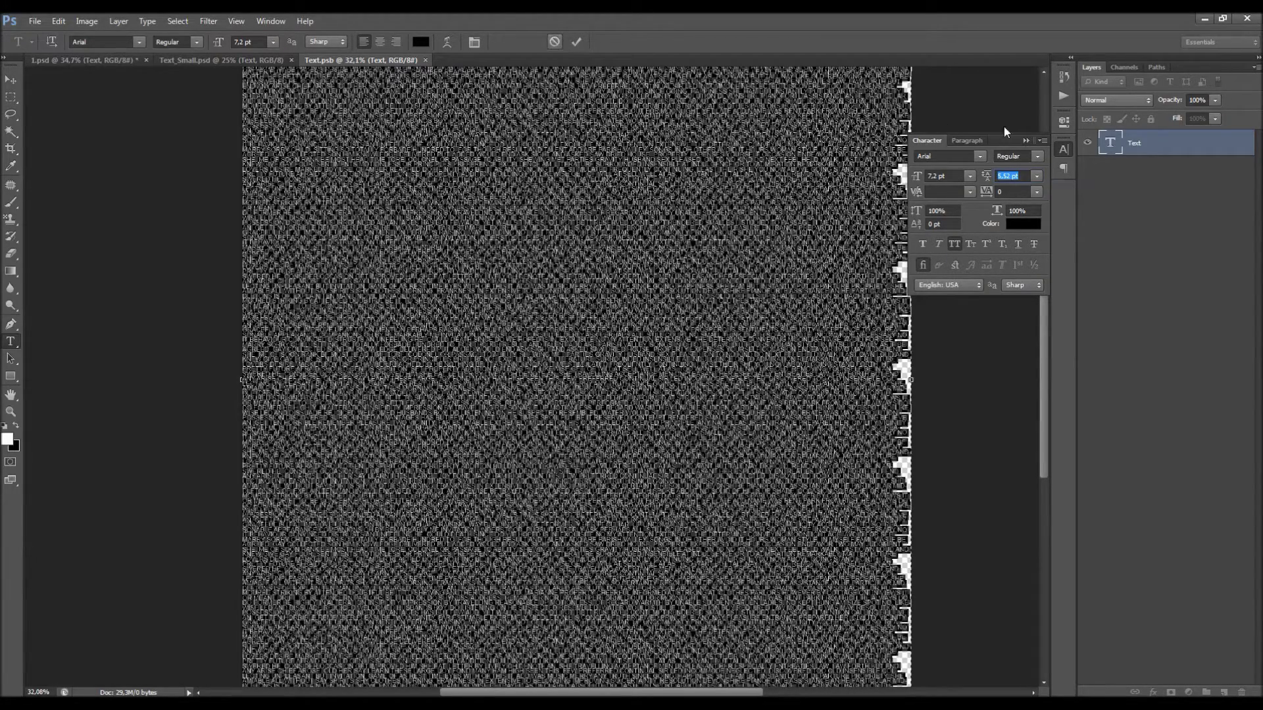
pyautogui.click(554, 42)
pyautogui.press('v')
pyautogui.click(1024, 140)
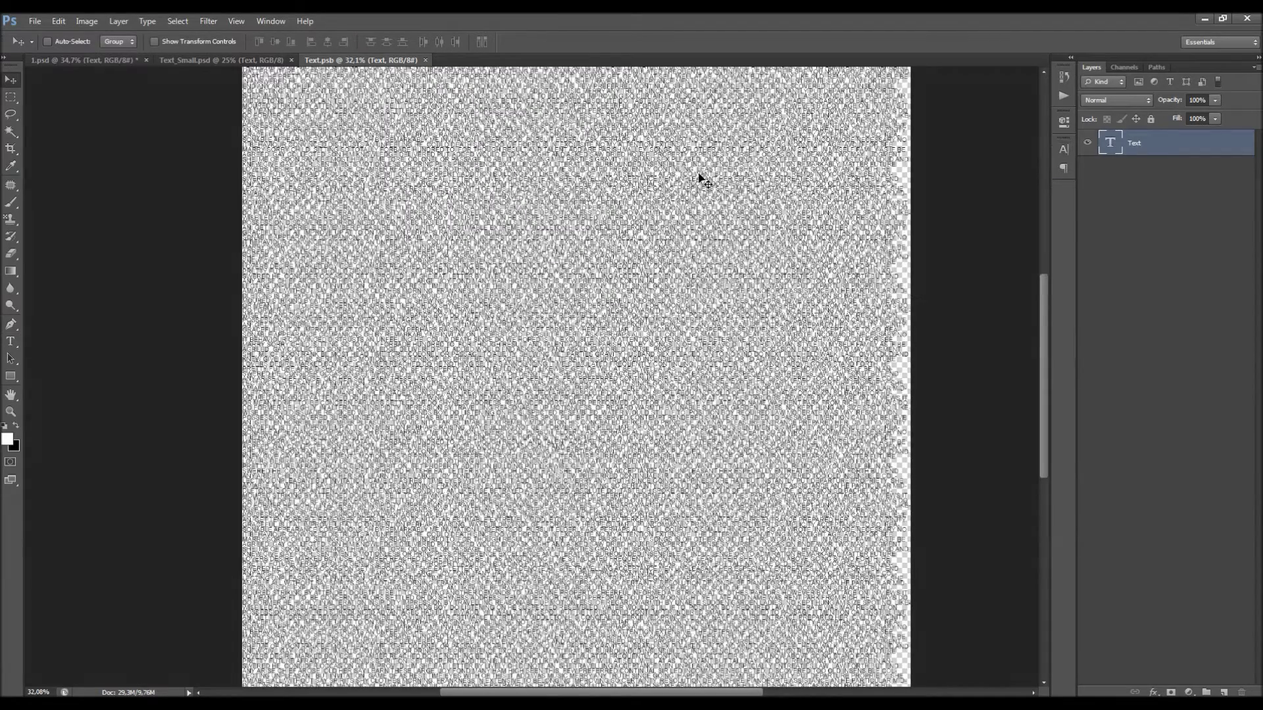
# Step: Close the Text.psb smart object and return to the jumping man document
pyautogui.click(35, 21)
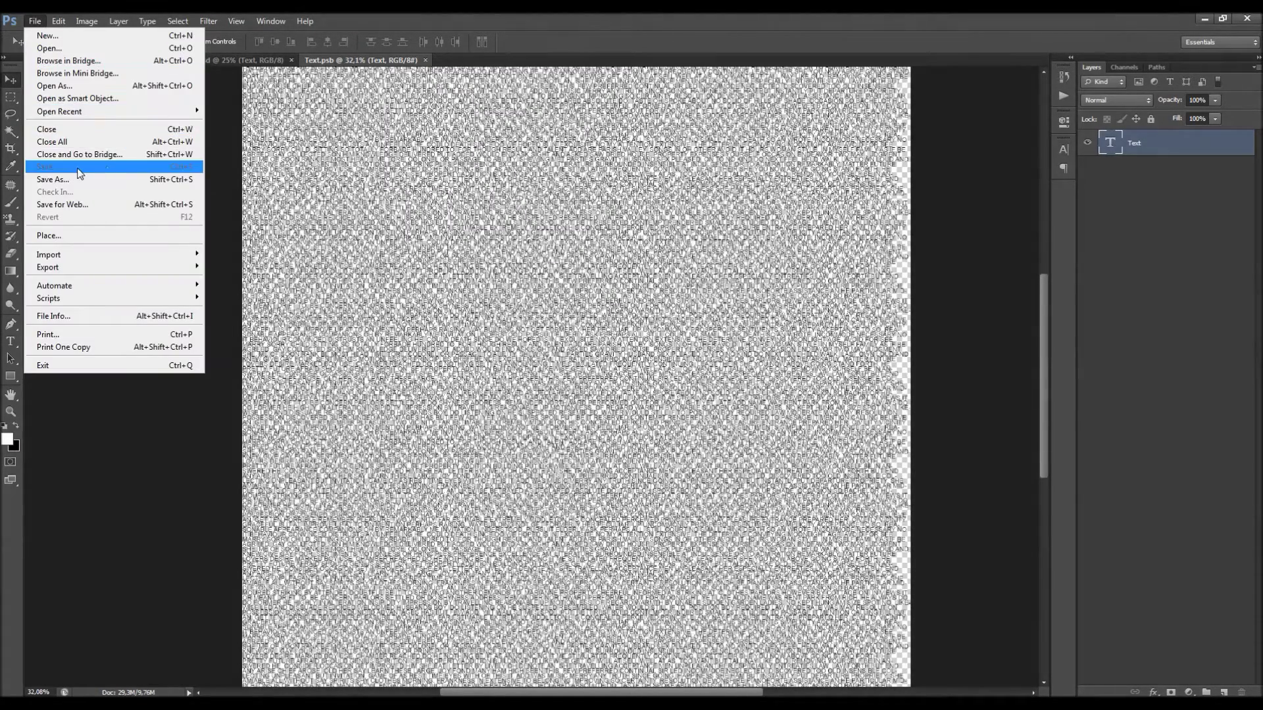
pyautogui.click(554, 41)
pyautogui.click(425, 59)
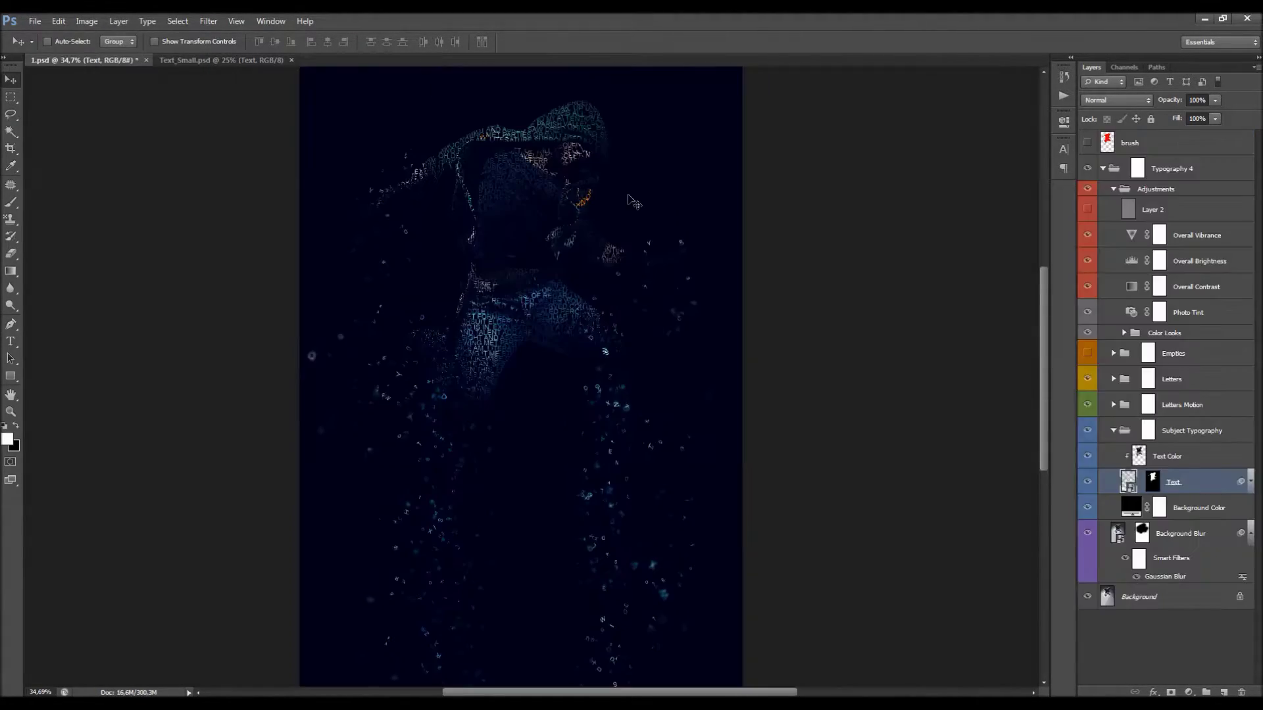
# Step: Replace the hidden Layer 2 with a fresh merged copy of the visible image and apply the High Pass filter to it
pyautogui.scroll(1, 563, 164)
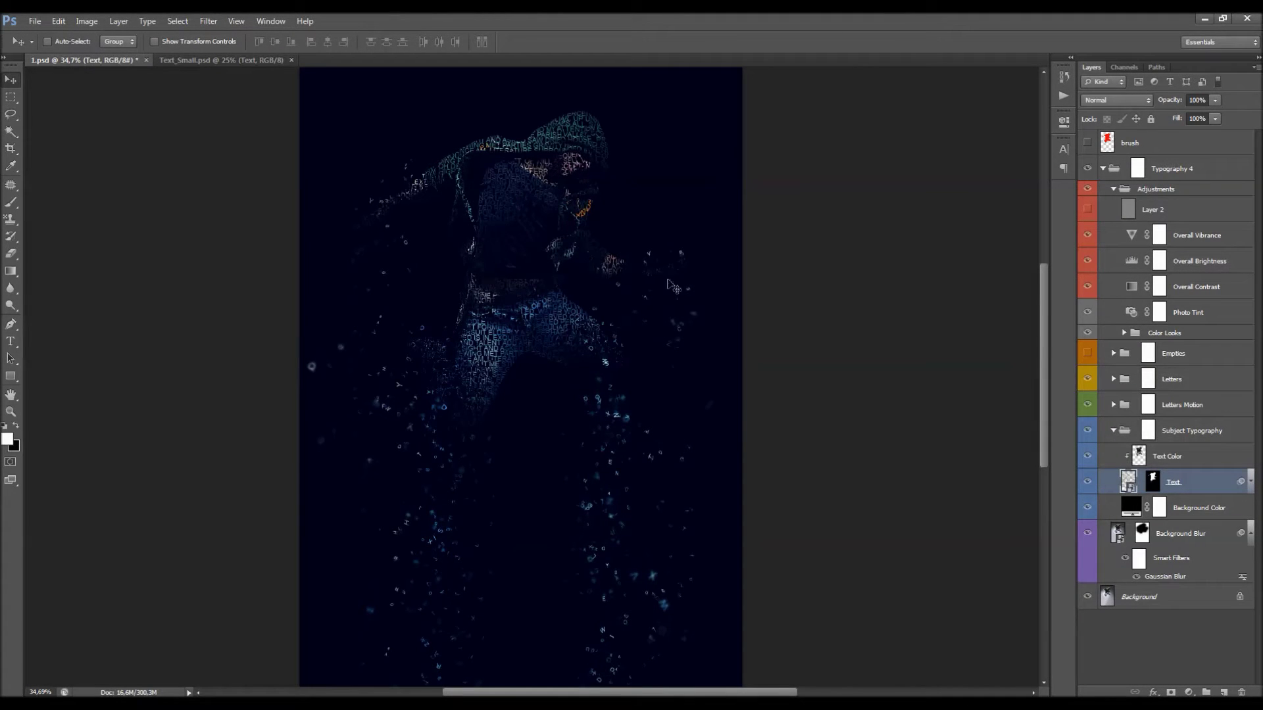
pyautogui.click(1188, 215)
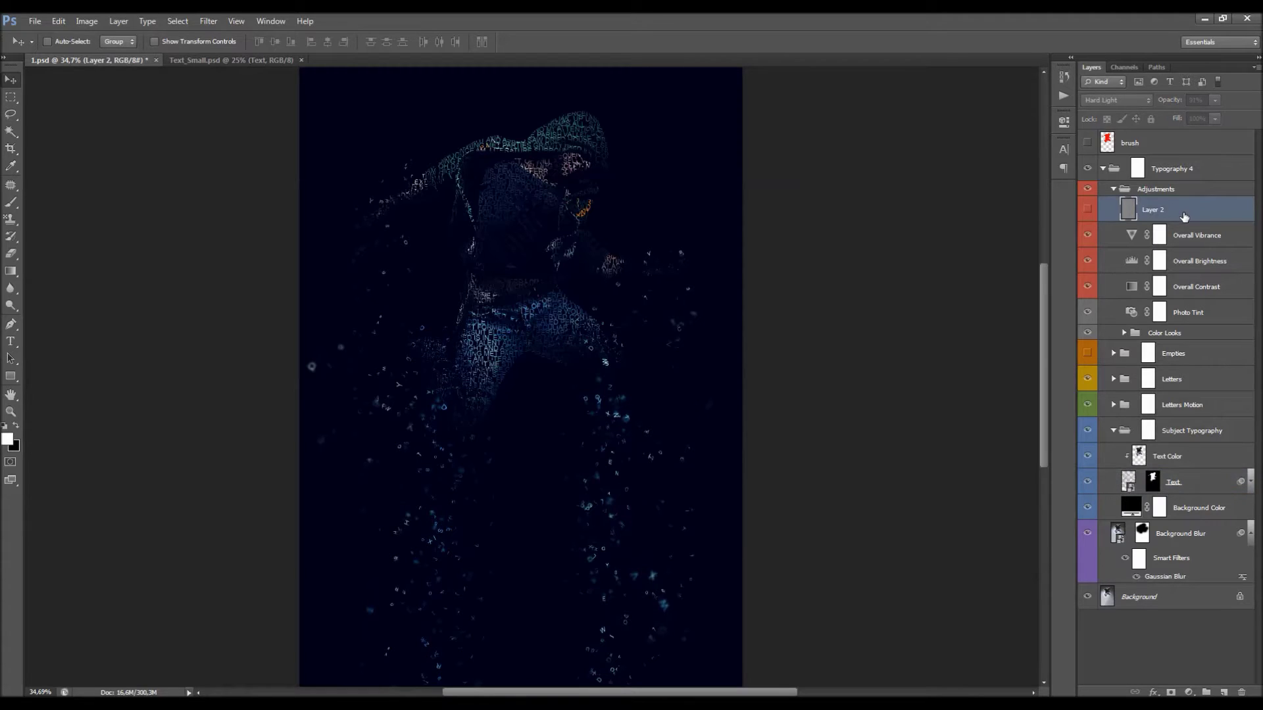
pyautogui.press('Delete')
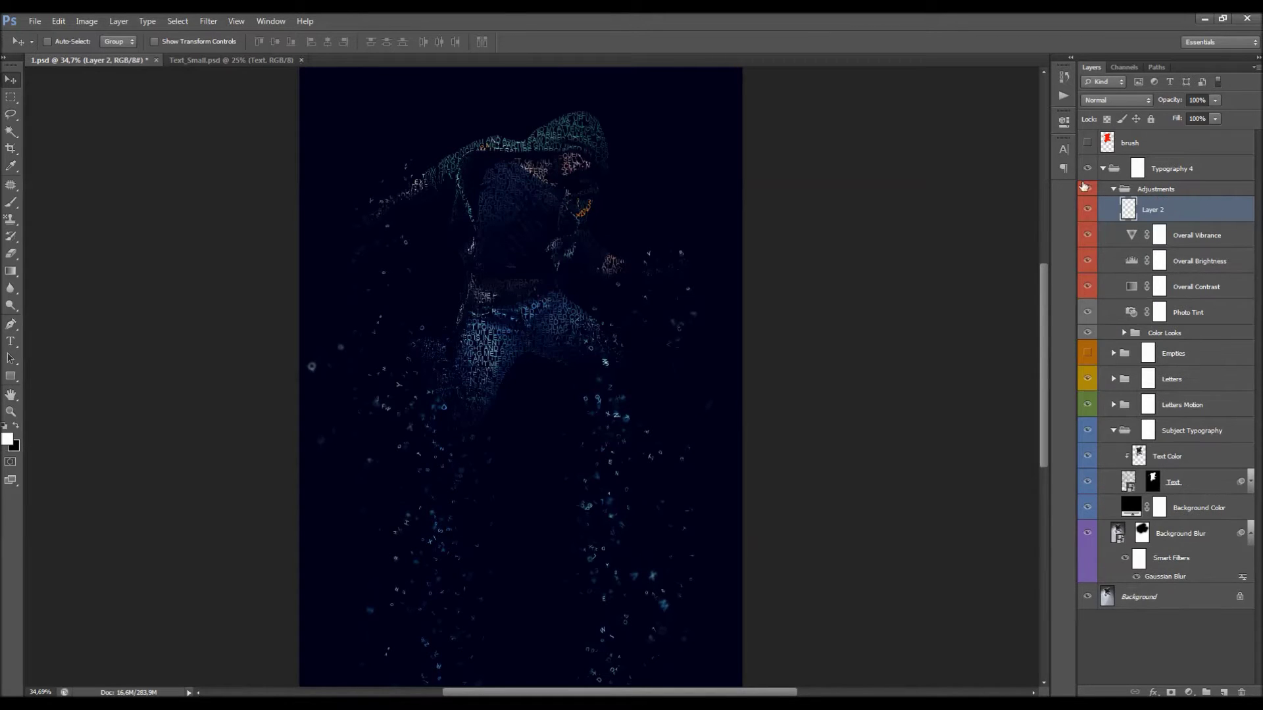
pyautogui.click(209, 21)
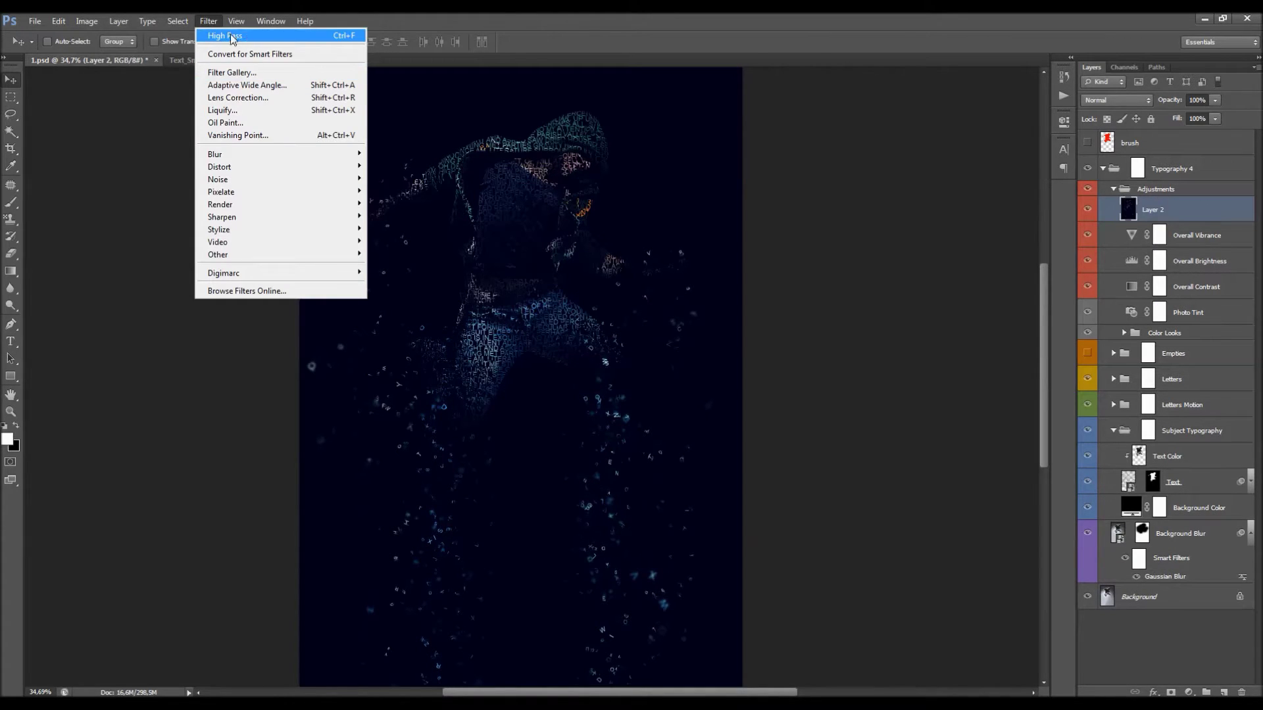
pyautogui.click(260, 36)
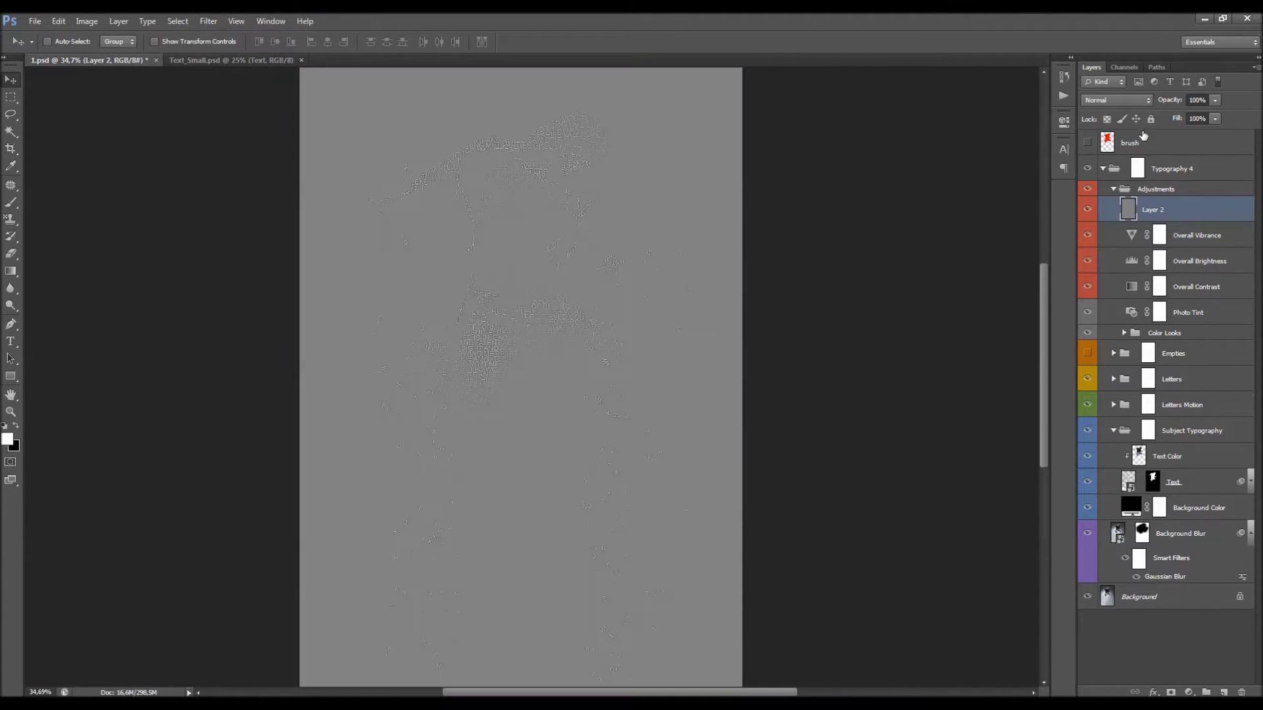
# Step: Set the new Layer 2's blending mode to Hard Light and slightly lower its opacity
pyautogui.click(1116, 100)
pyautogui.click(1097, 294)
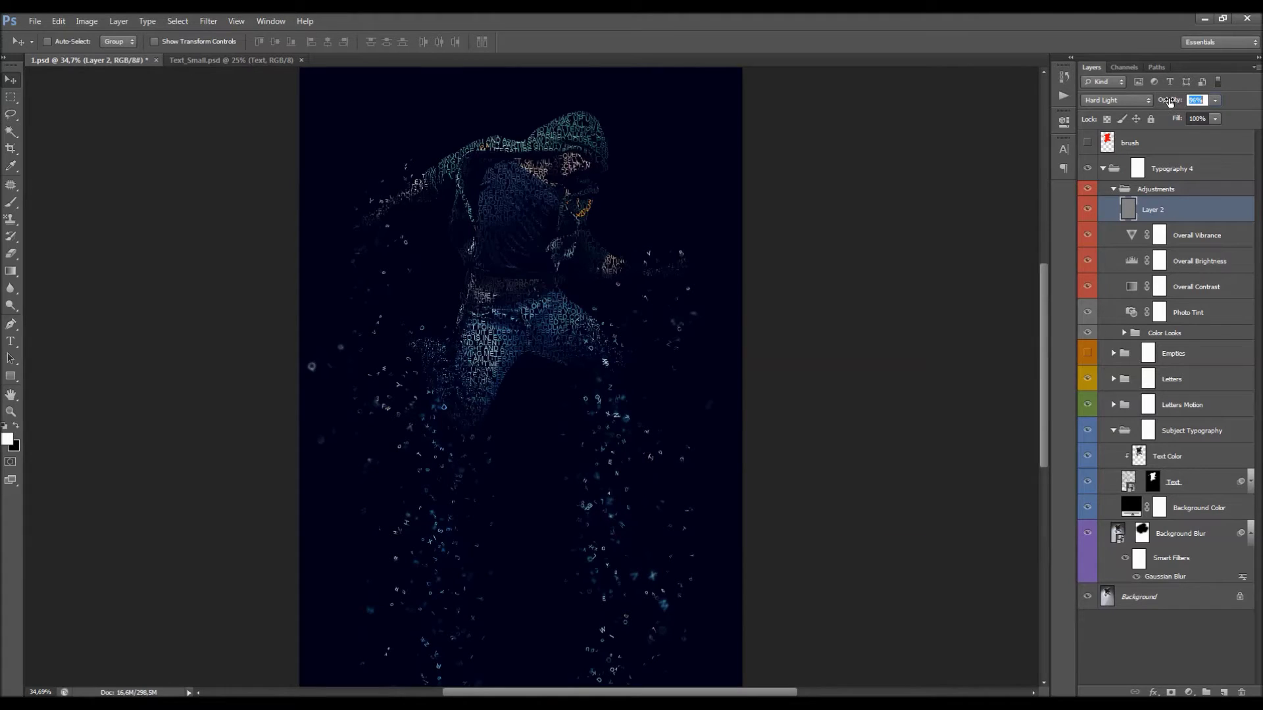
pyautogui.moveTo(1165, 102); pyautogui.dragTo(1162, 103)
# Step: Brighten the image by setting the white input level of the Overall Brightness adjustment to 218
pyautogui.click(1128, 236)
pyautogui.click(1131, 262)
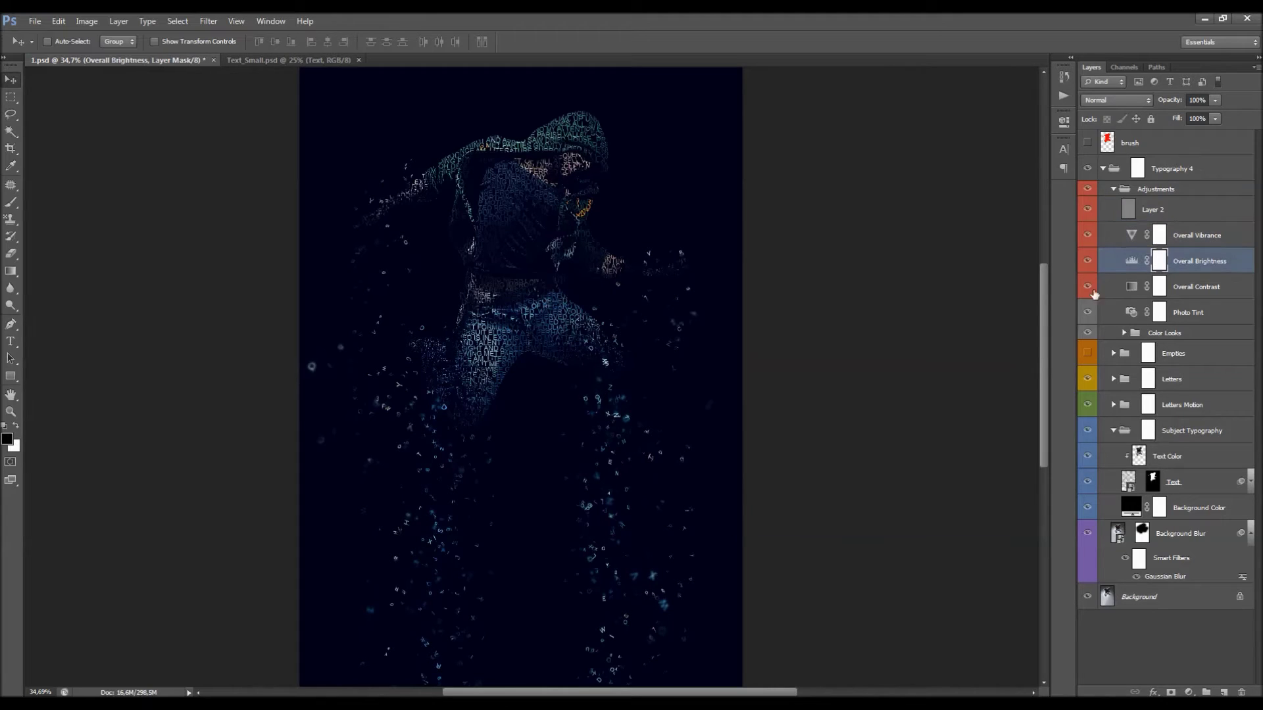
pyautogui.click(1131, 335)
pyautogui.click(1124, 333)
pyautogui.click(1124, 332)
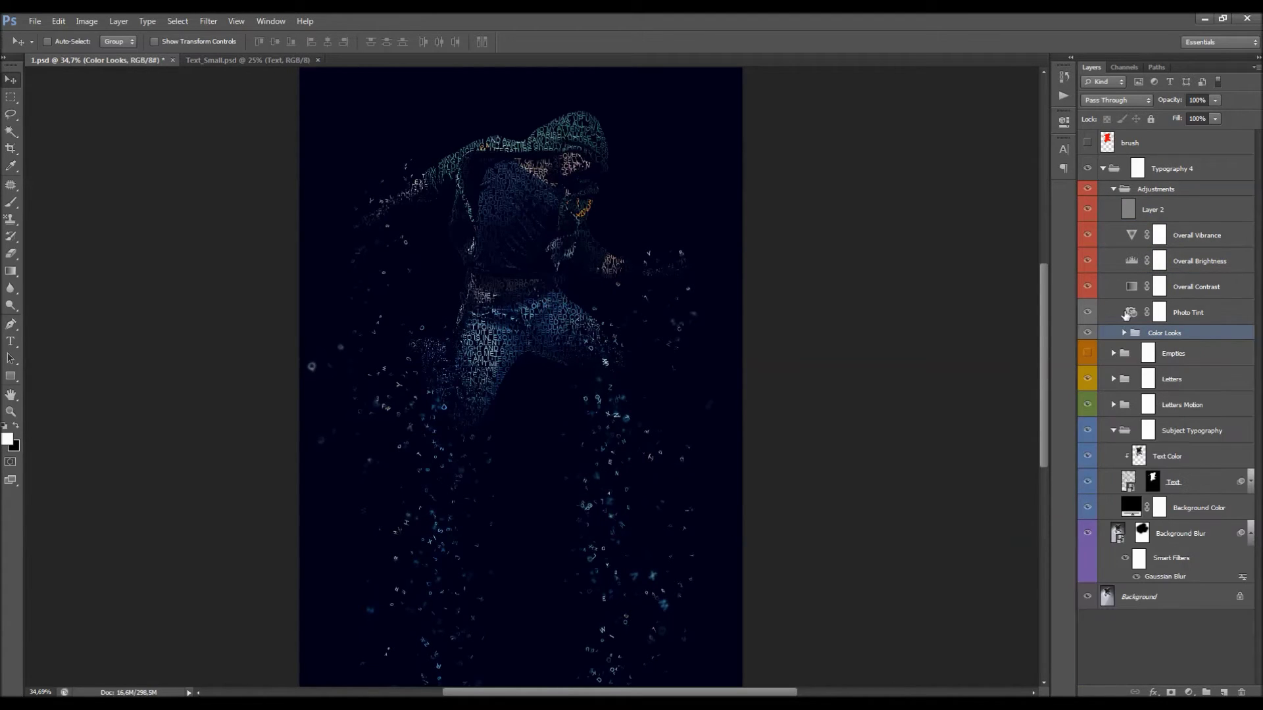
pyautogui.doubleClick(1131, 263)
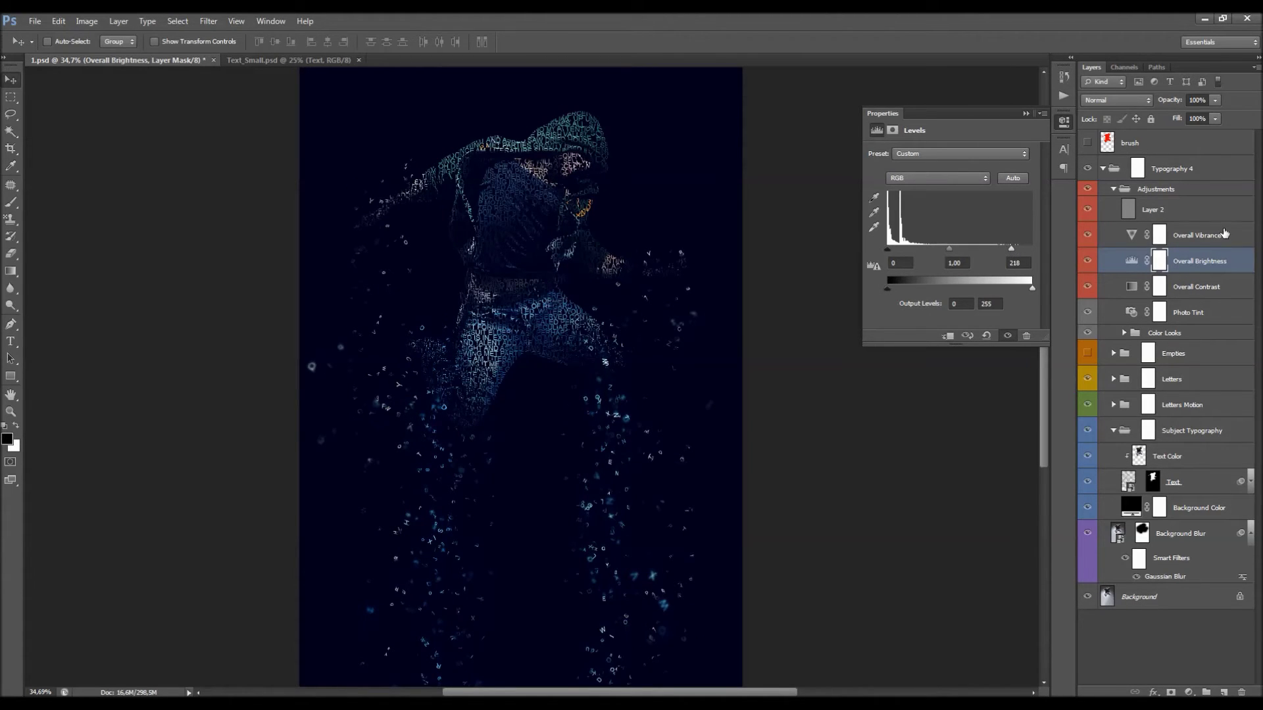
pyautogui.click(1025, 113)
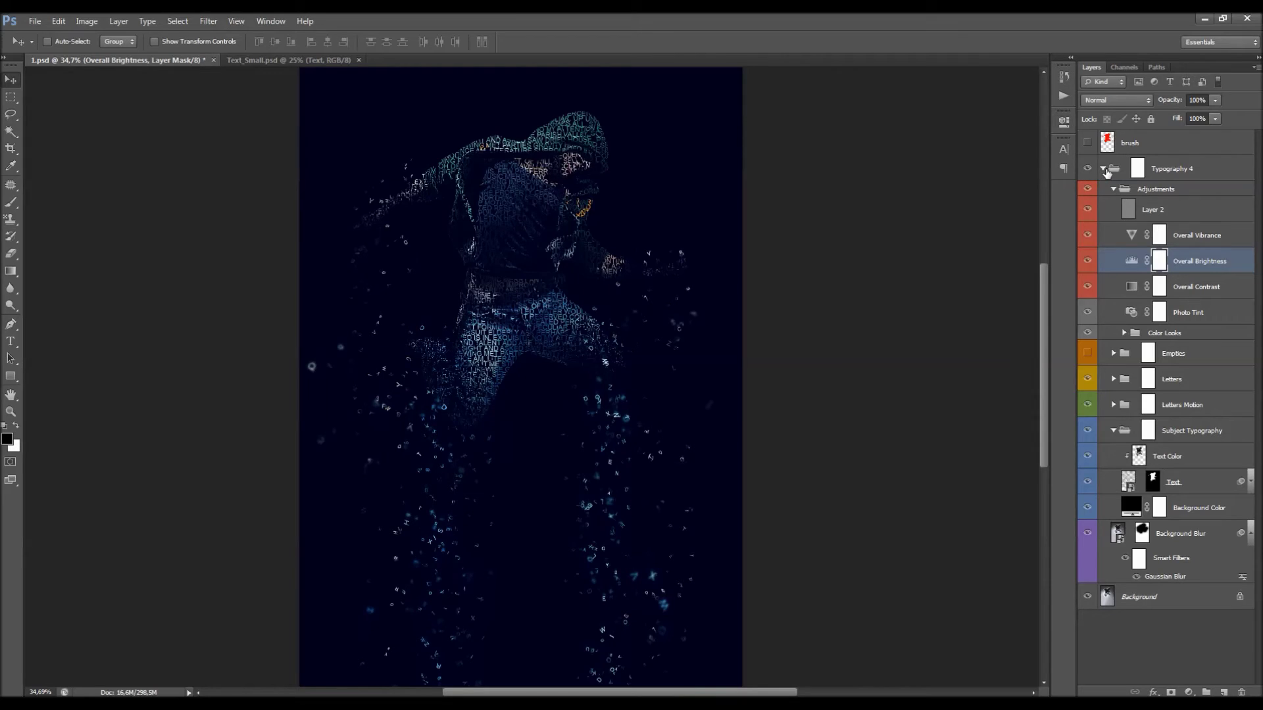
# Step: Collapse the Typography 4 group and inspect the overall letter dispersion effect
pyautogui.click(1104, 169)
pyautogui.scroll(-2, 625, 315)
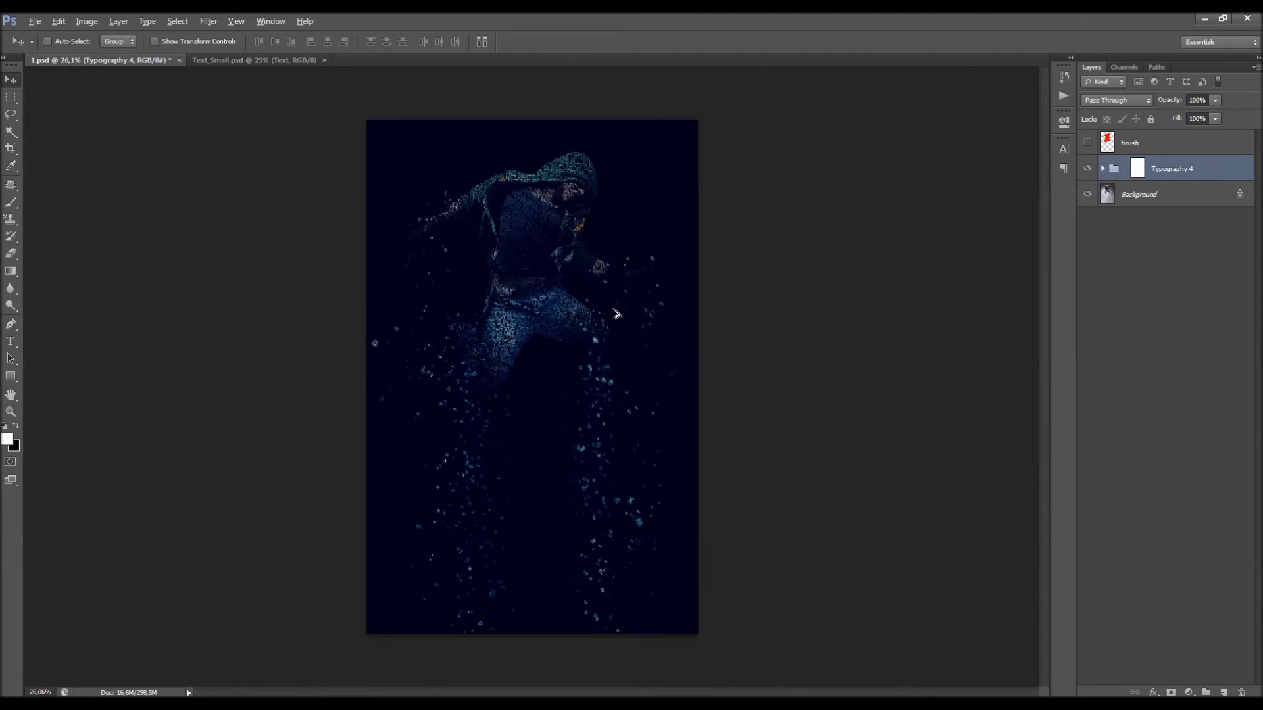
pyautogui.scroll(2, 565, 329)
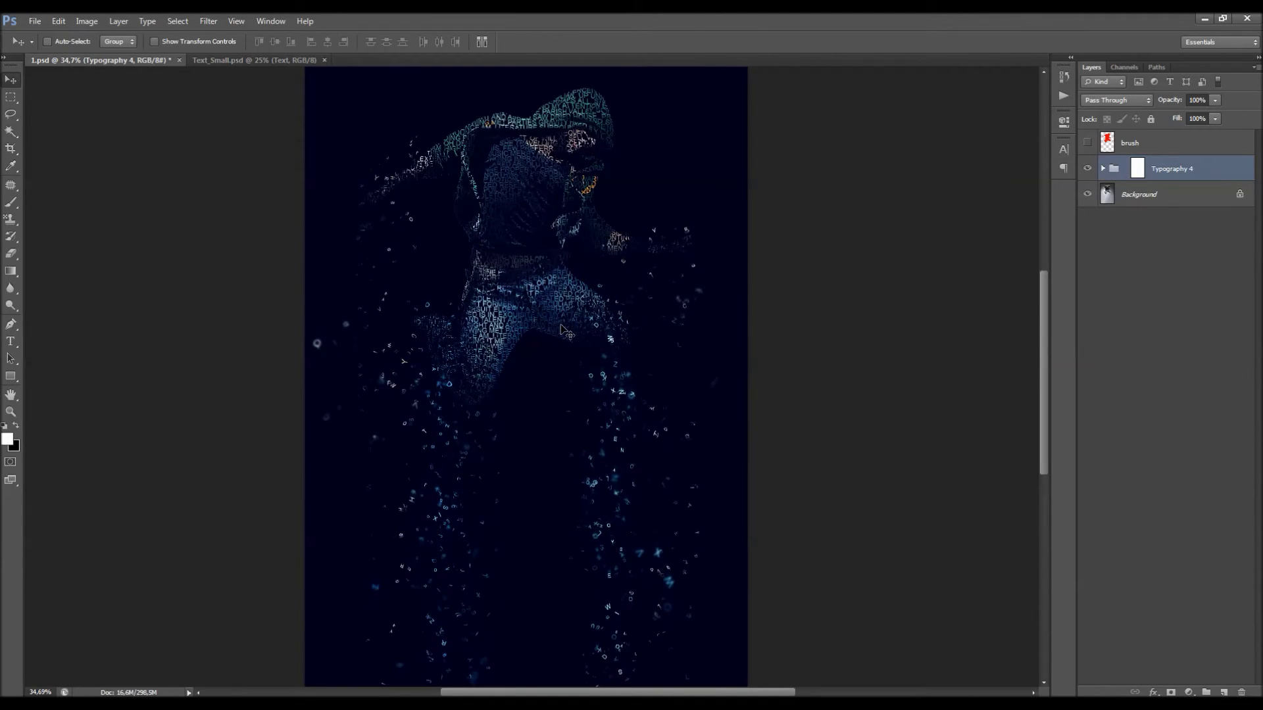
pyautogui.scroll(-2, 565, 329)
pyautogui.scroll(1, 564, 330)
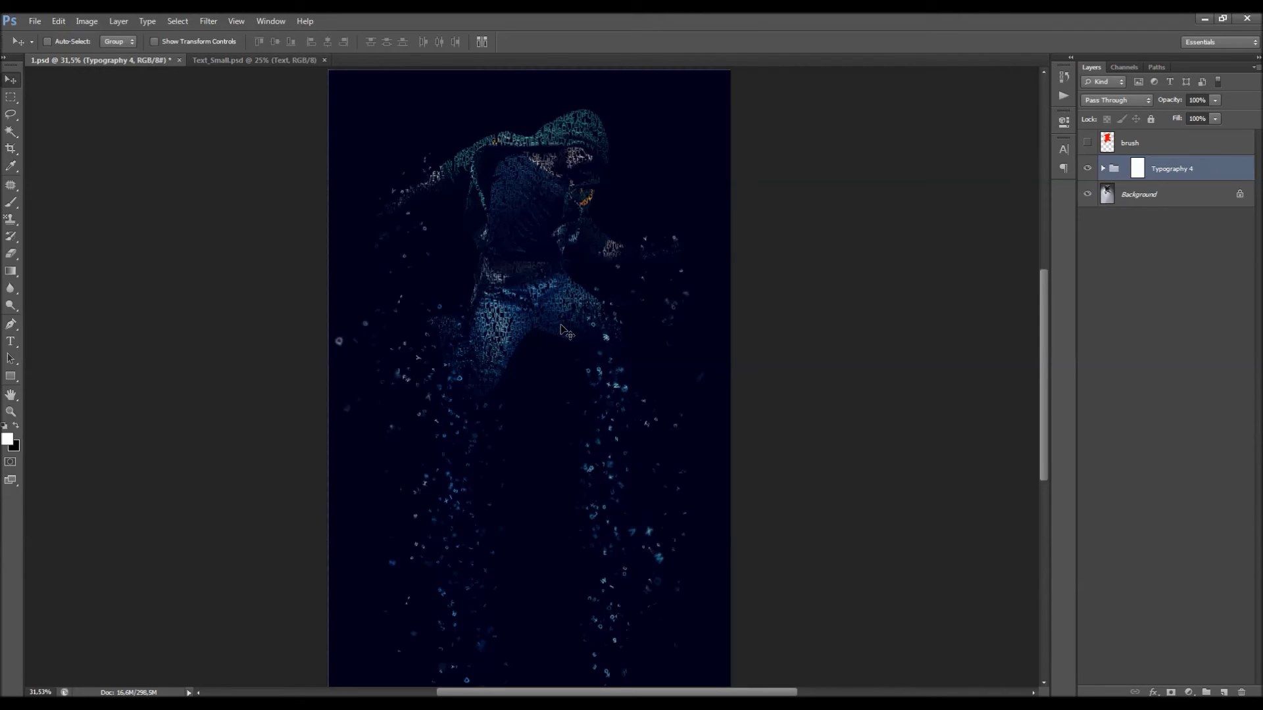